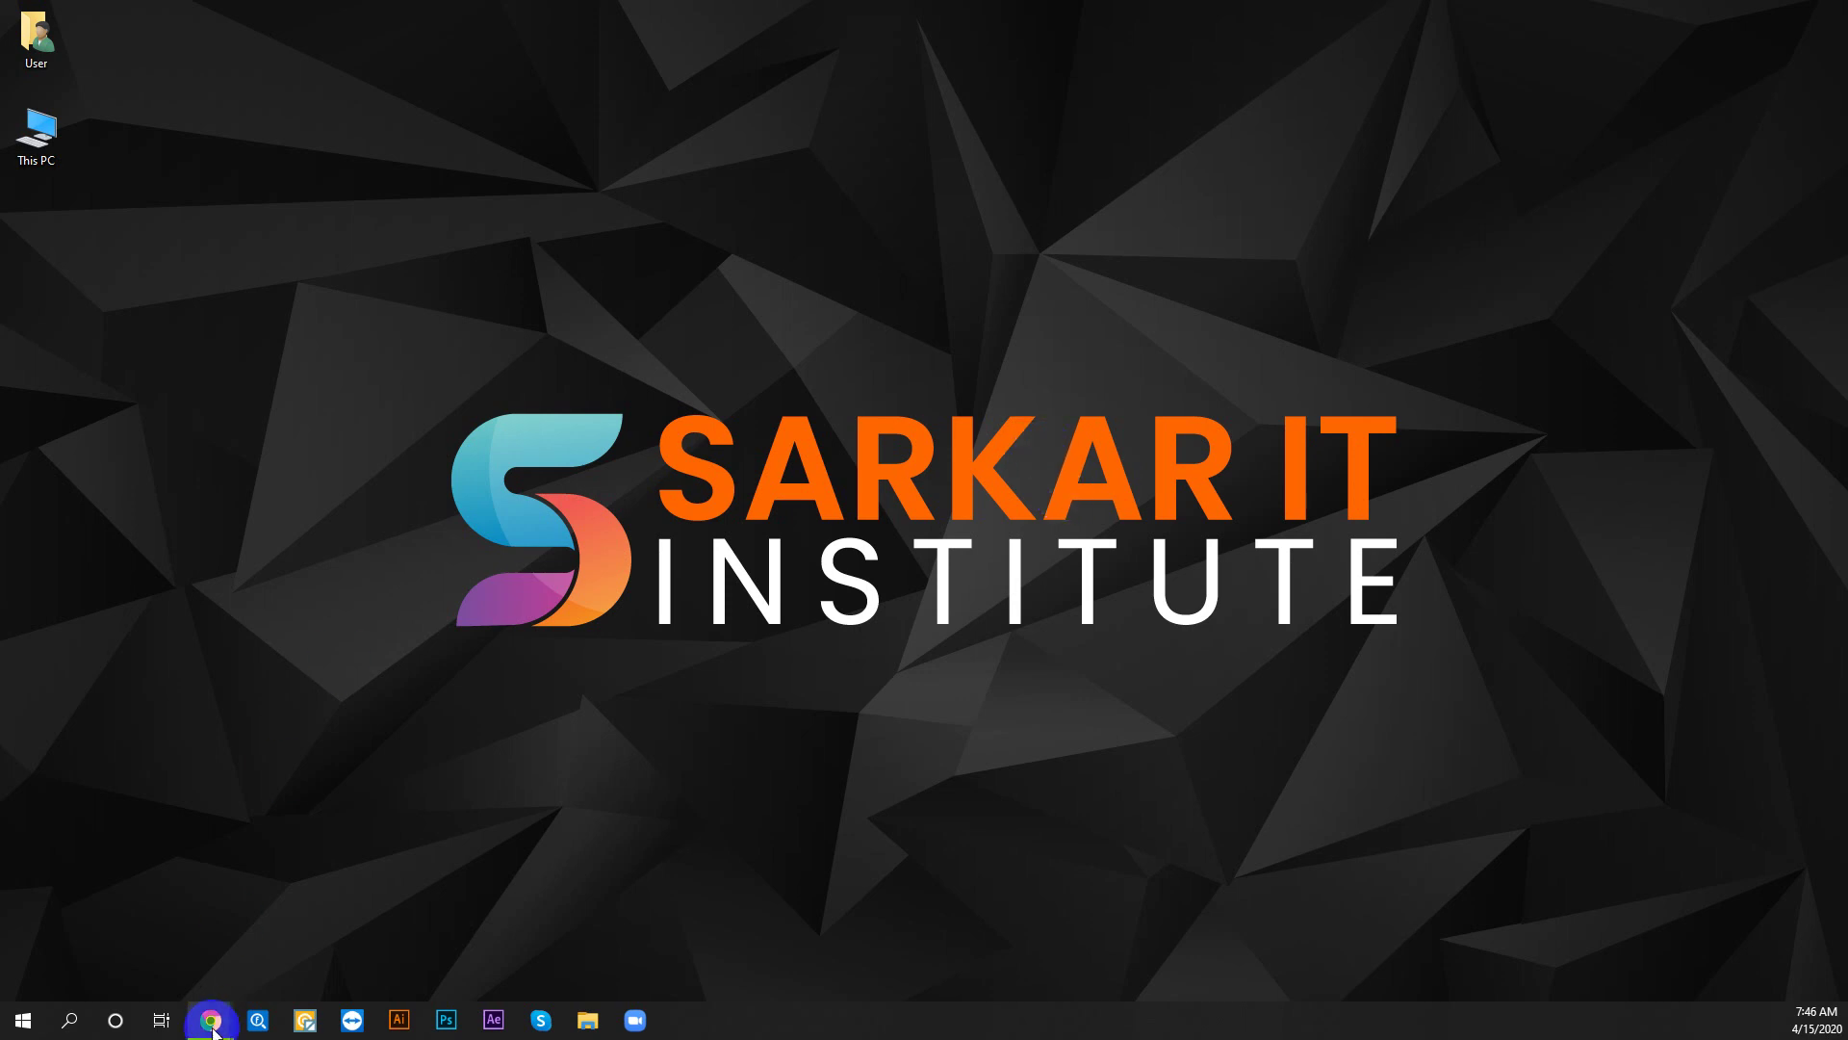
Open Chrome and look over the Pixels retro sunset hiking shirt reference
mouse_move(211, 1020)
click(308, 955)
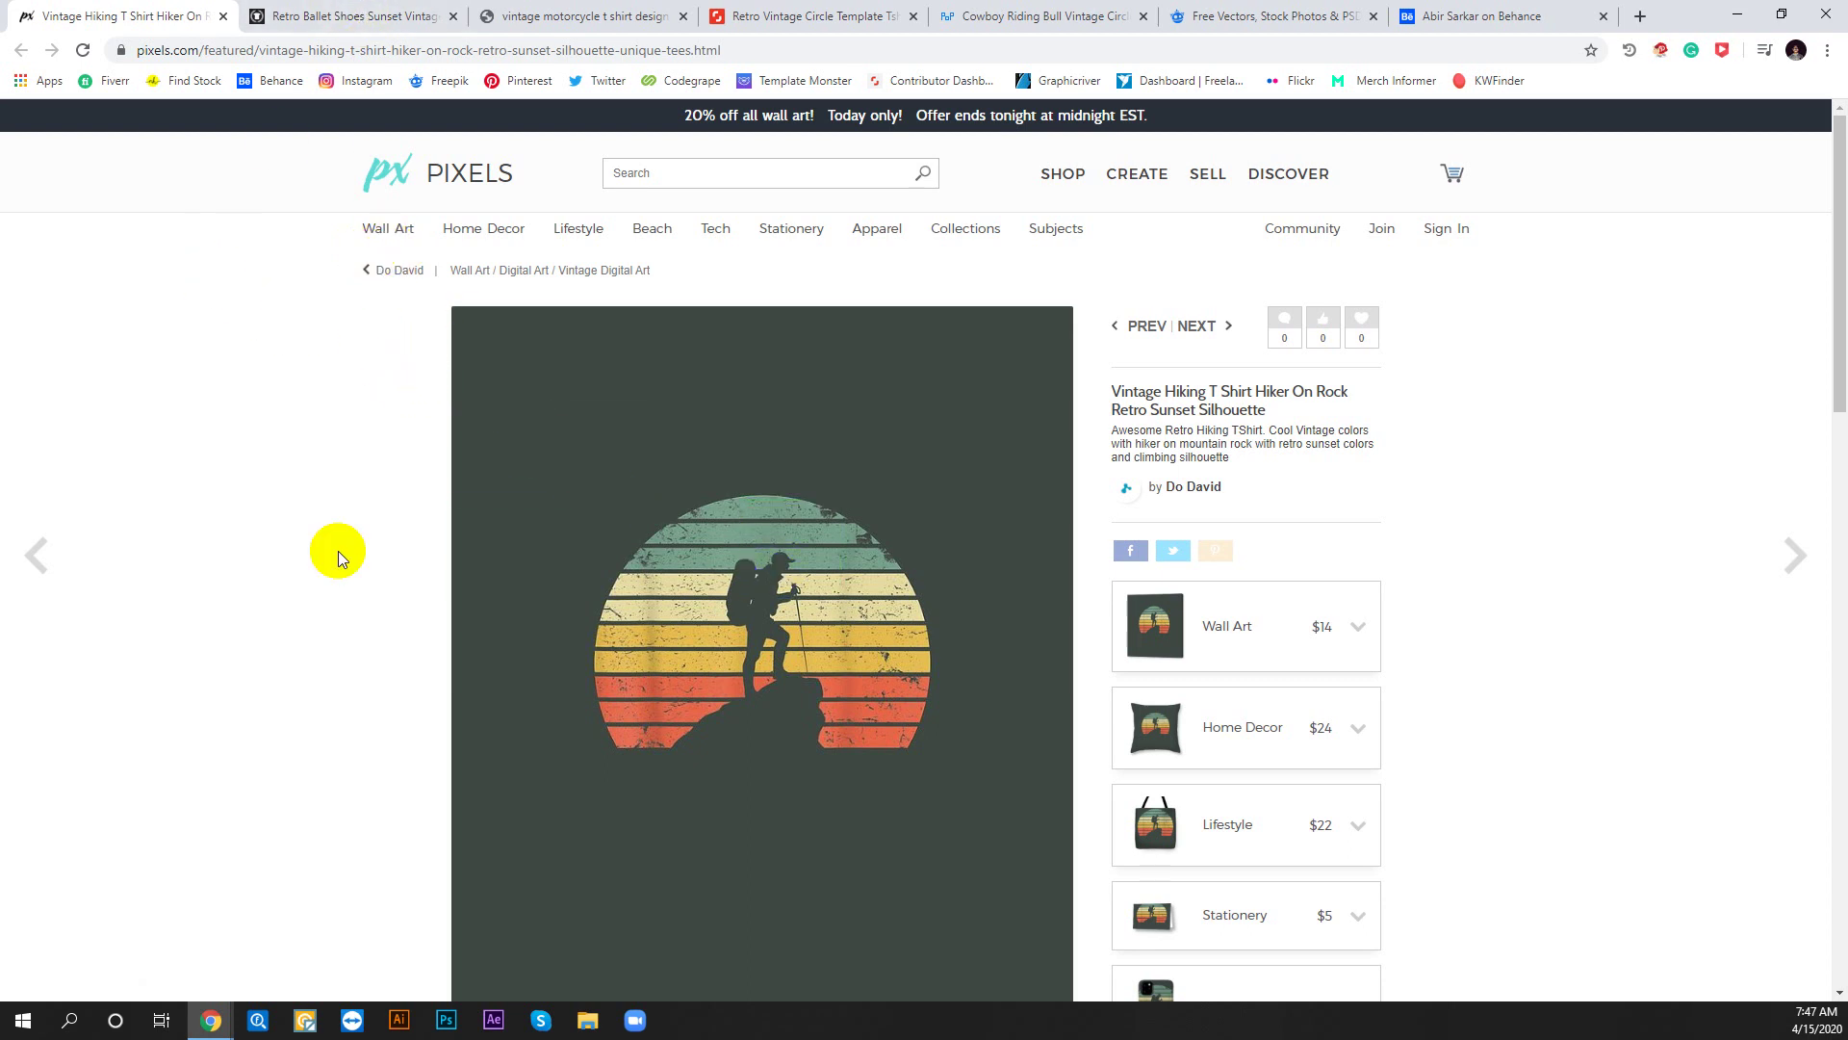
scroll(279, 525, down, 1)
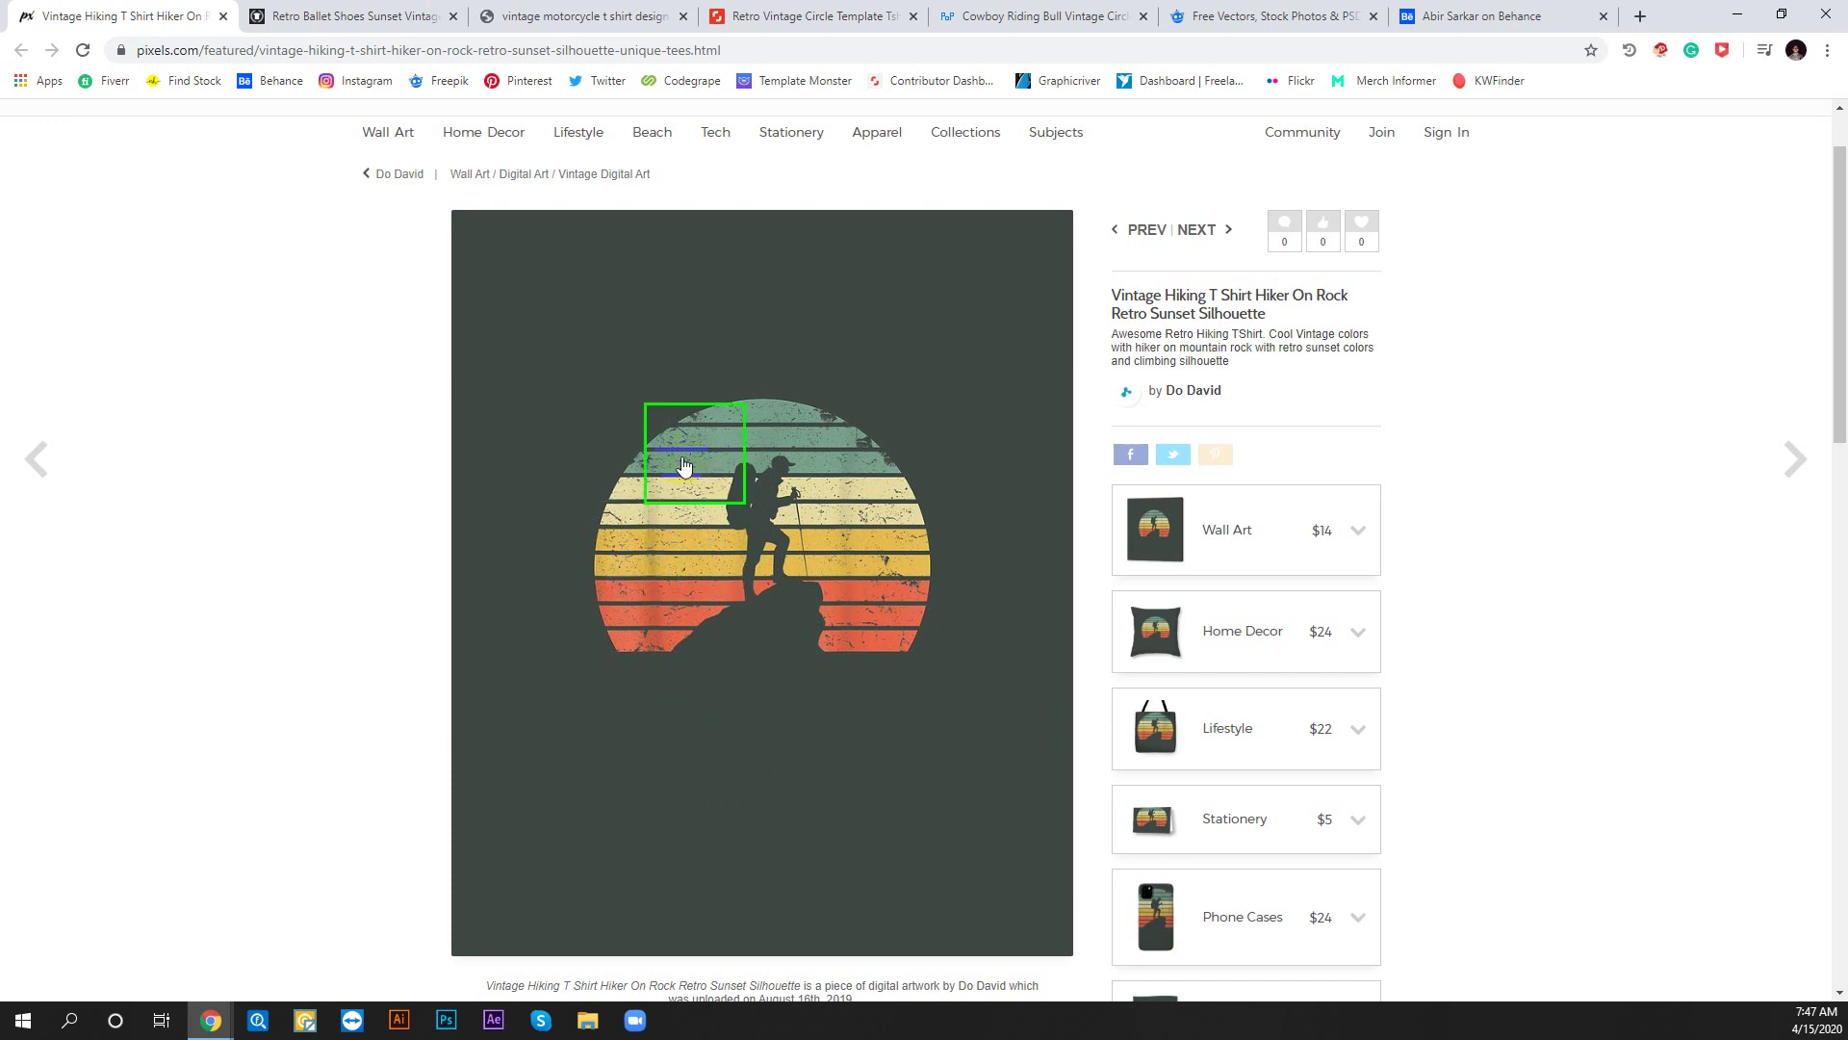
click(701, 660)
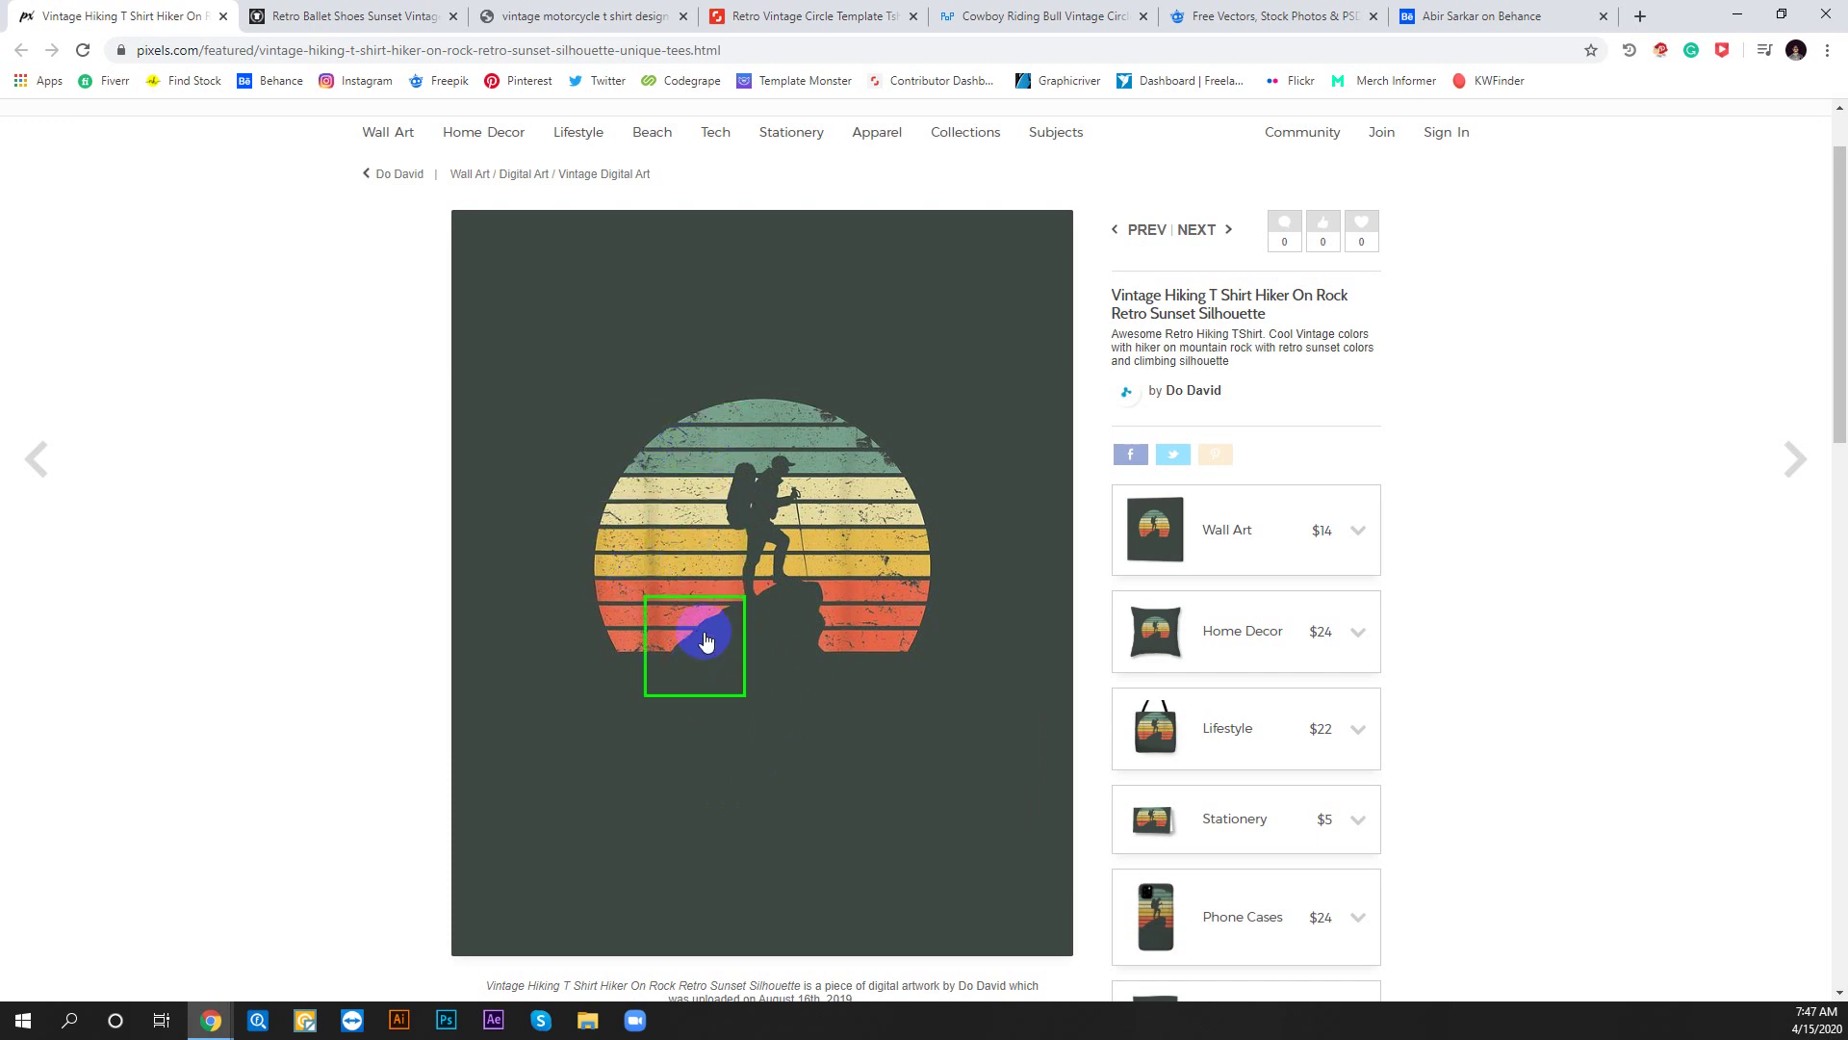
Browse the ballet shoes, motorcycle, circle template and Cowboy Riding Bull reference tabs
click(370, 15)
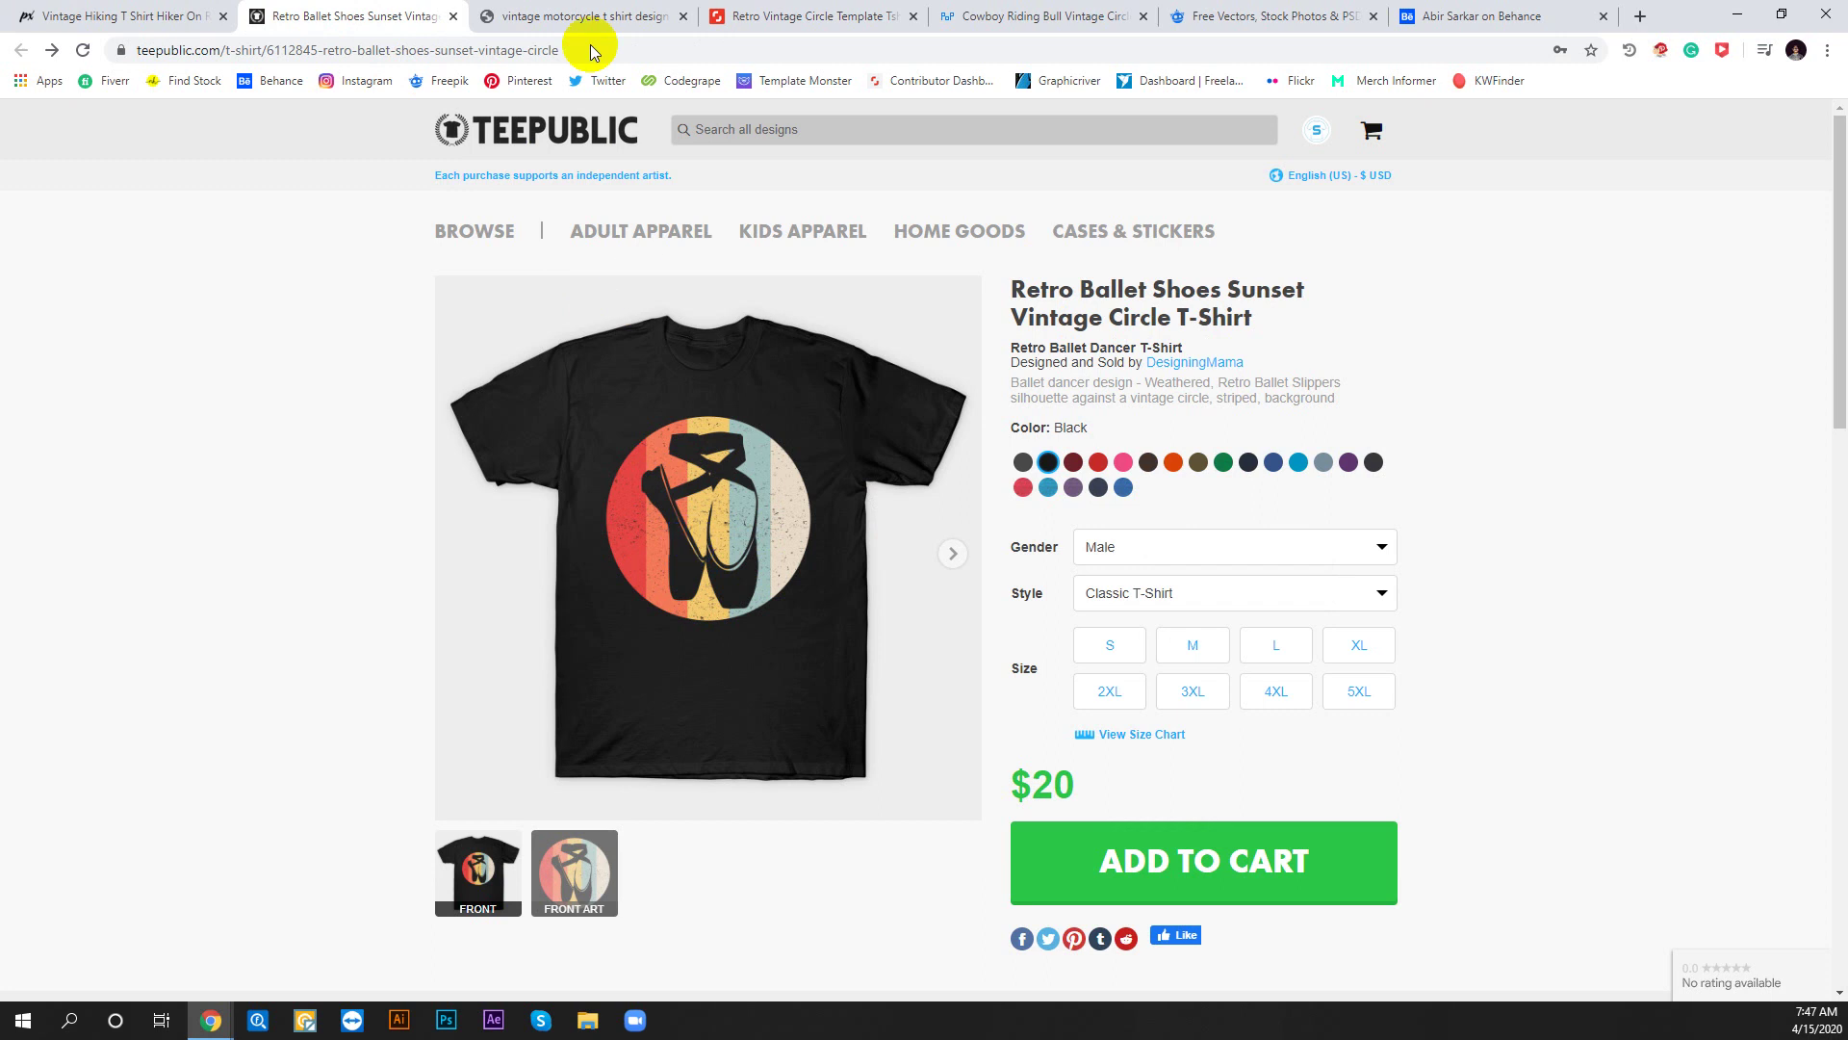
click(587, 16)
click(823, 11)
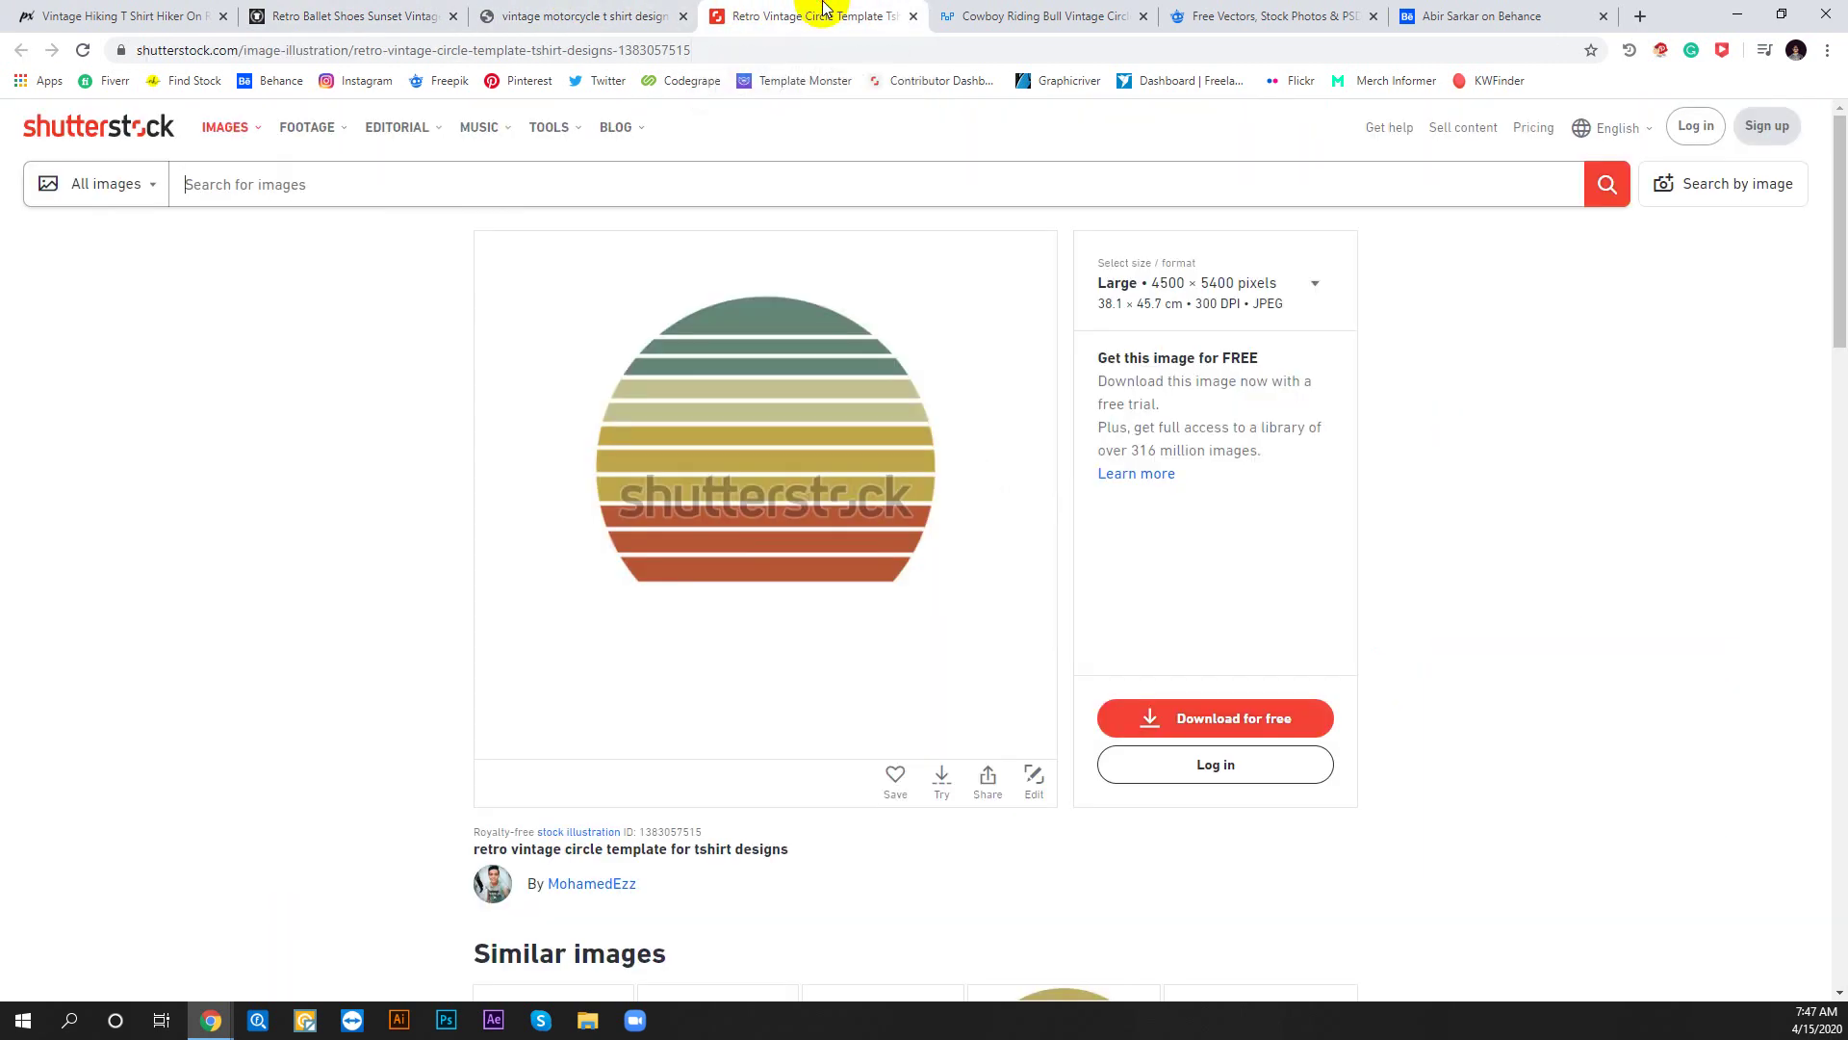
click(1004, 12)
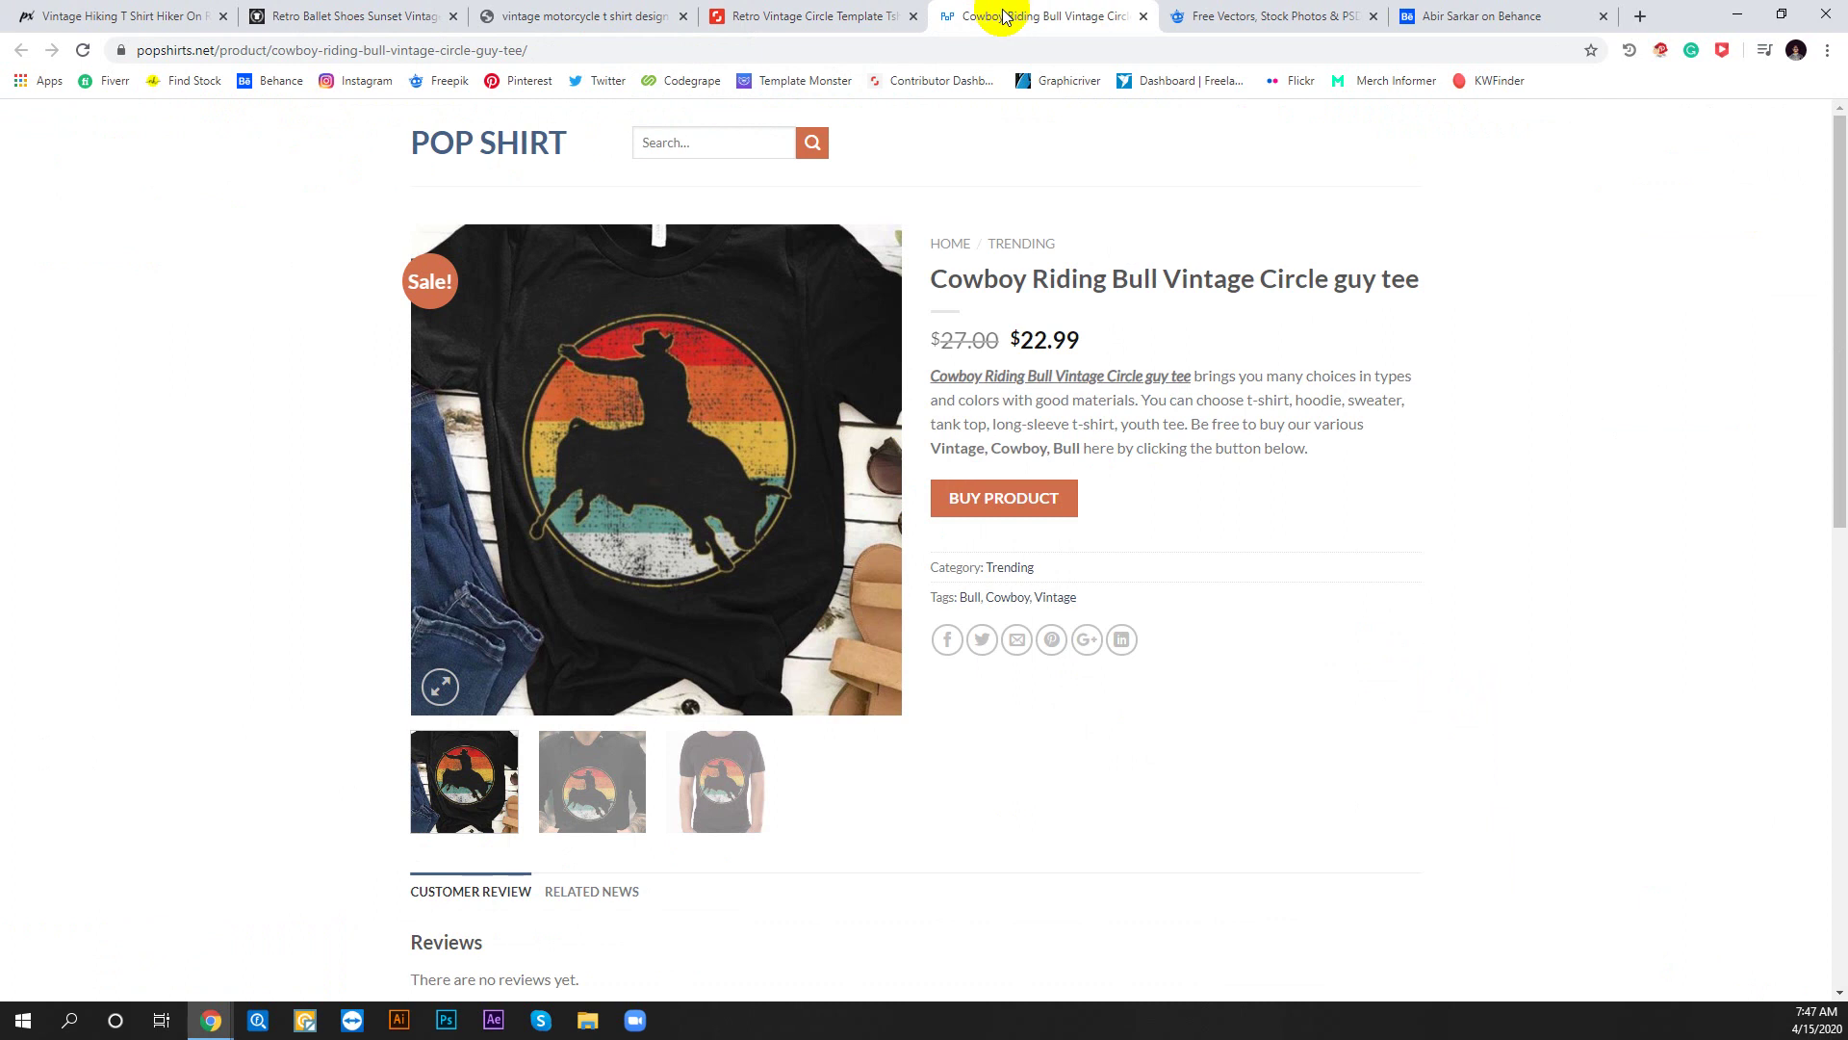
click(749, 763)
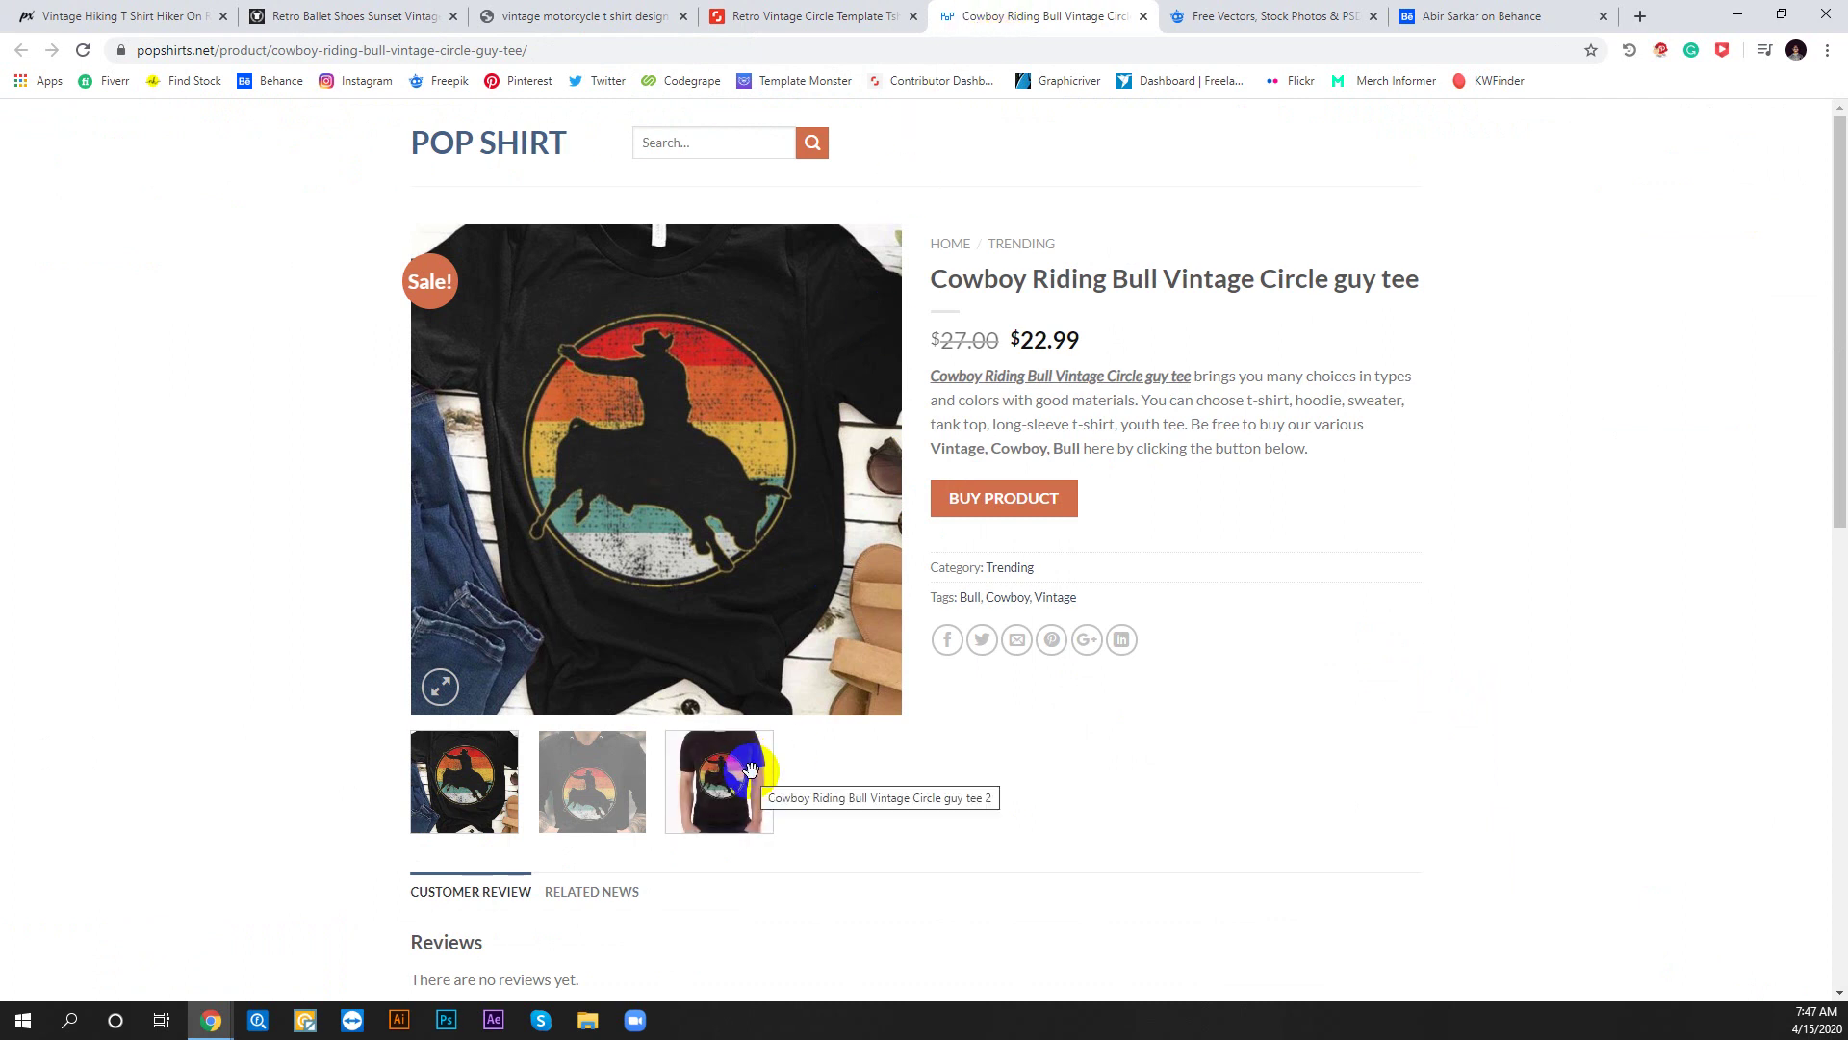
Create a new Illustrator document with width and height of 2000 px
click(399, 1020)
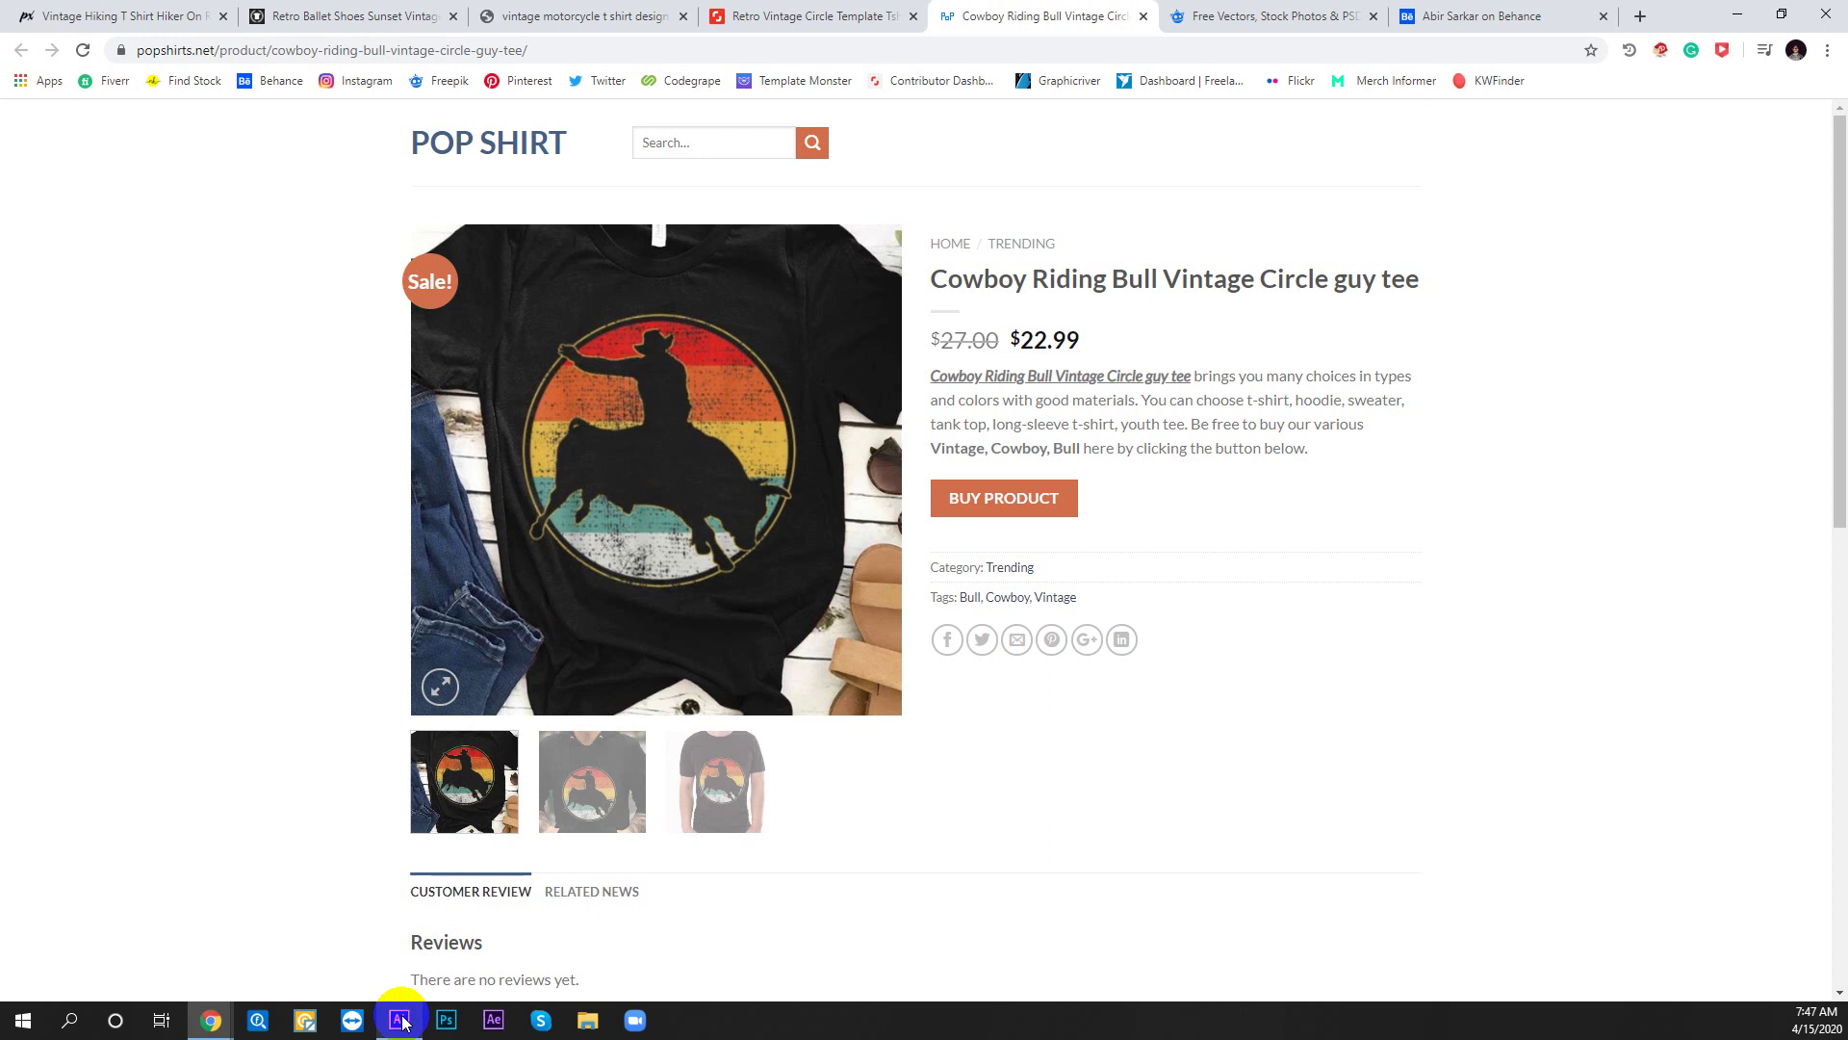
click(402, 1022)
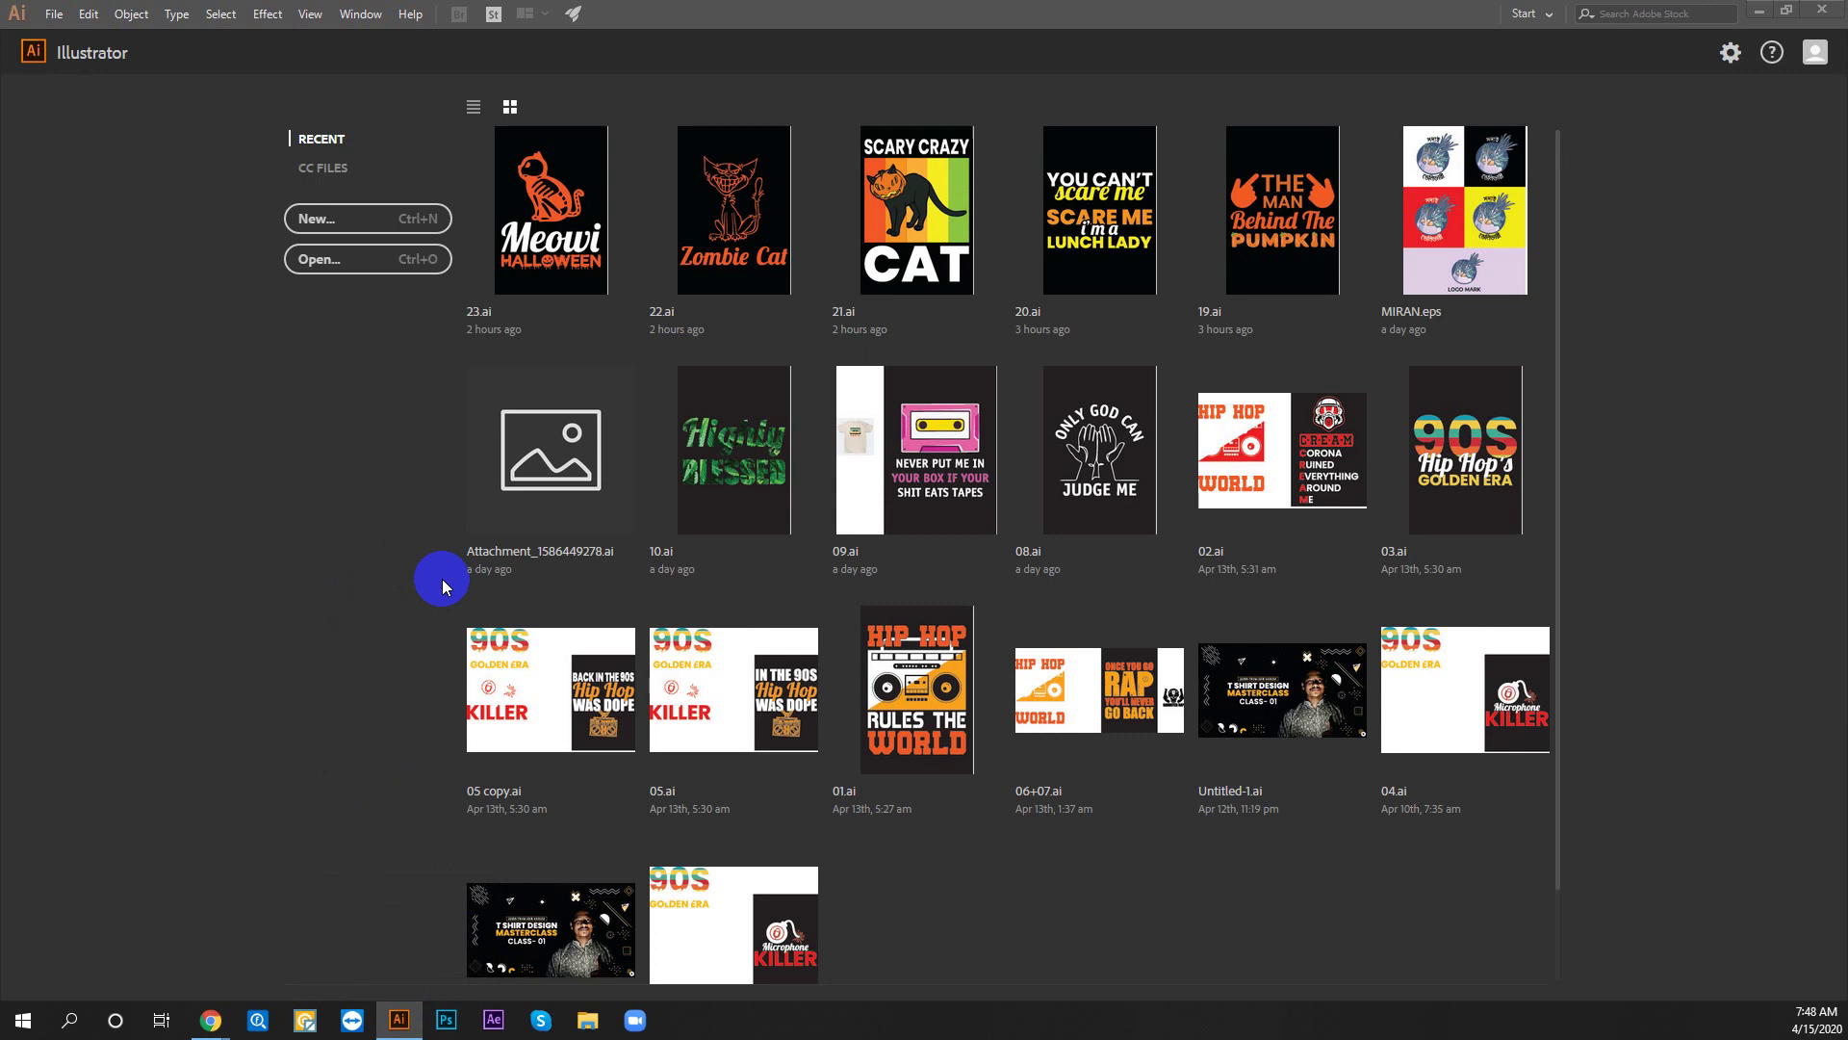
click(364, 231)
drag(974, 151, 1122, 196)
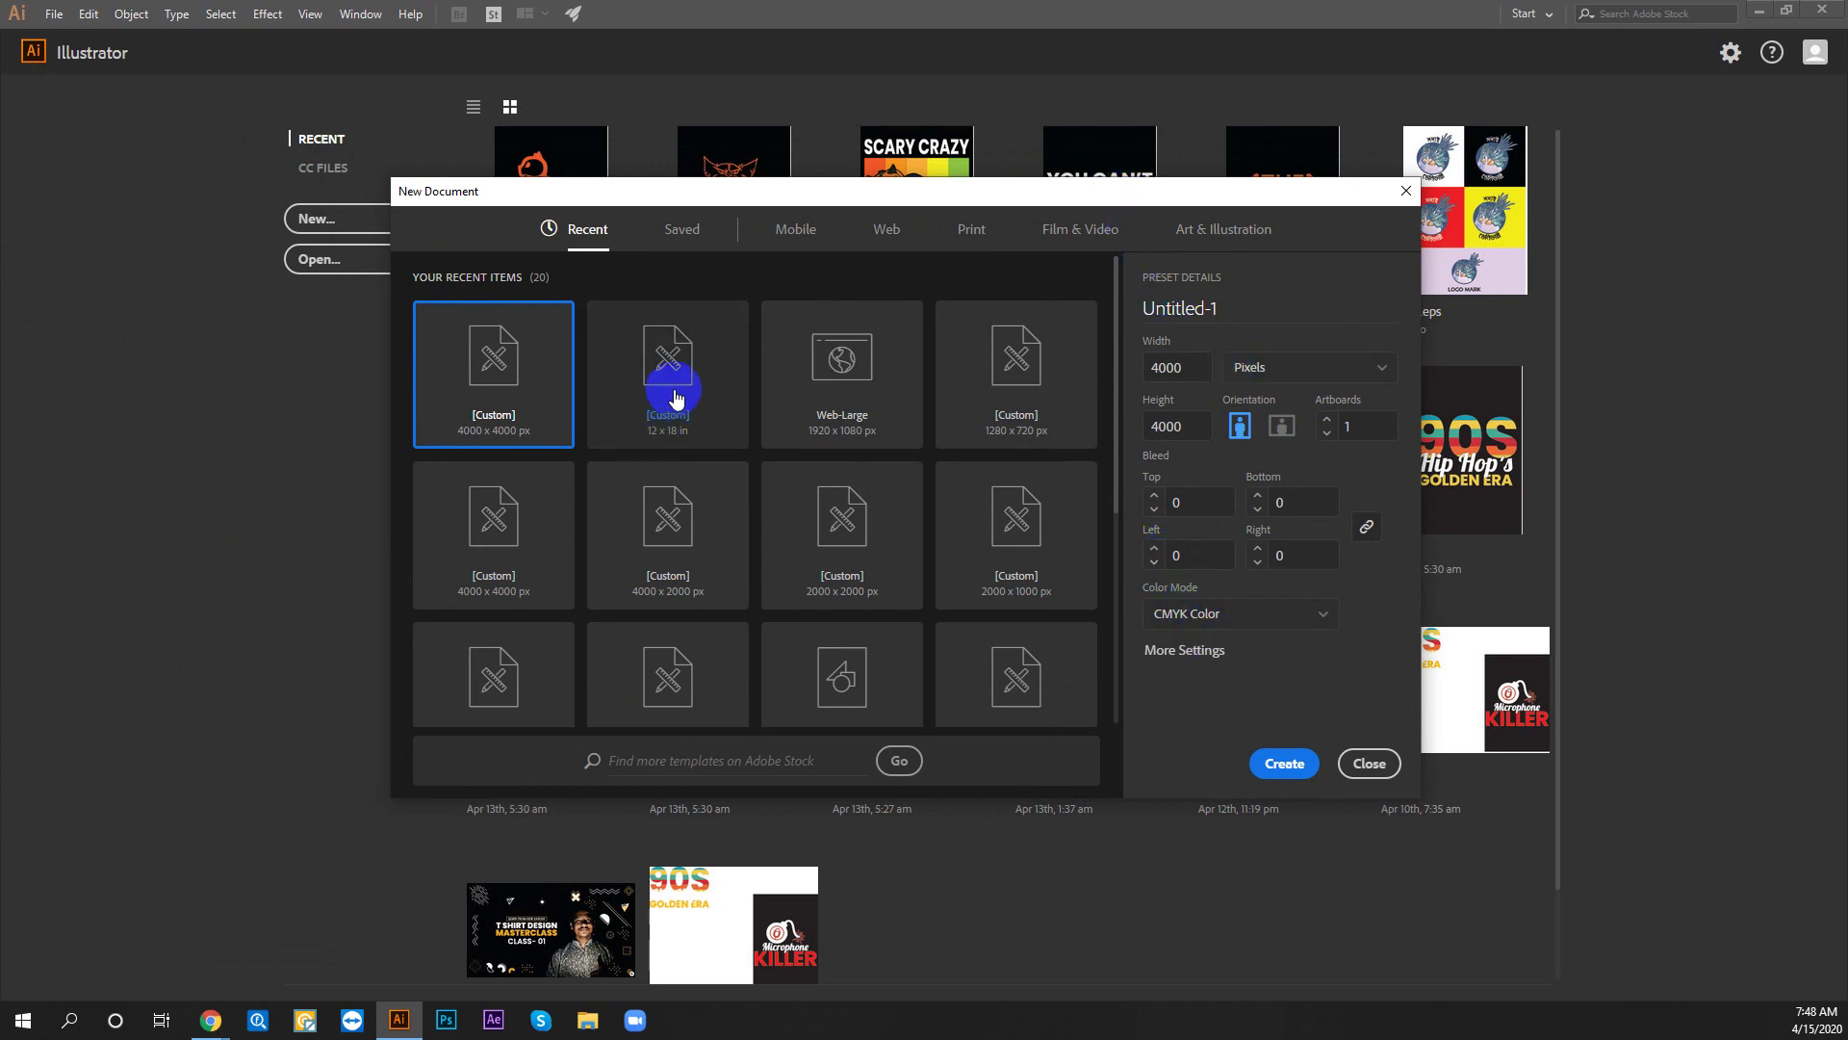
click(1171, 365)
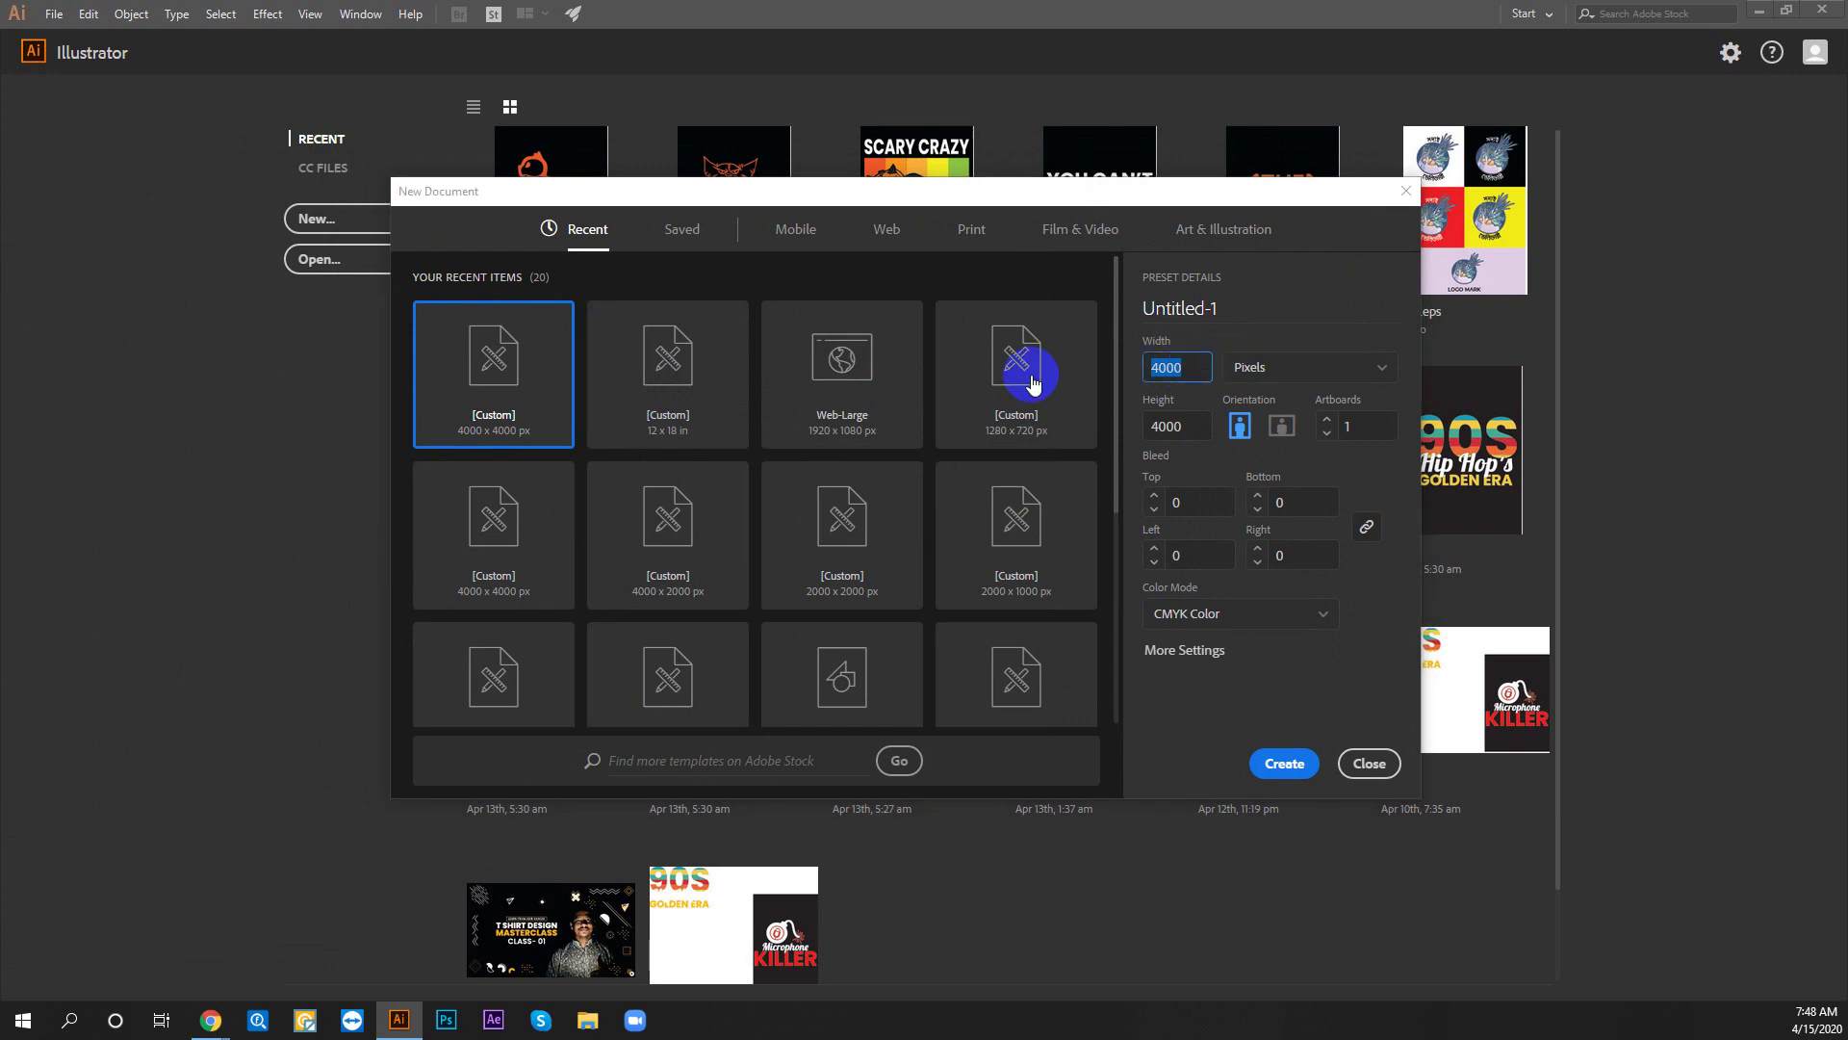
text(2000)
click(1194, 423)
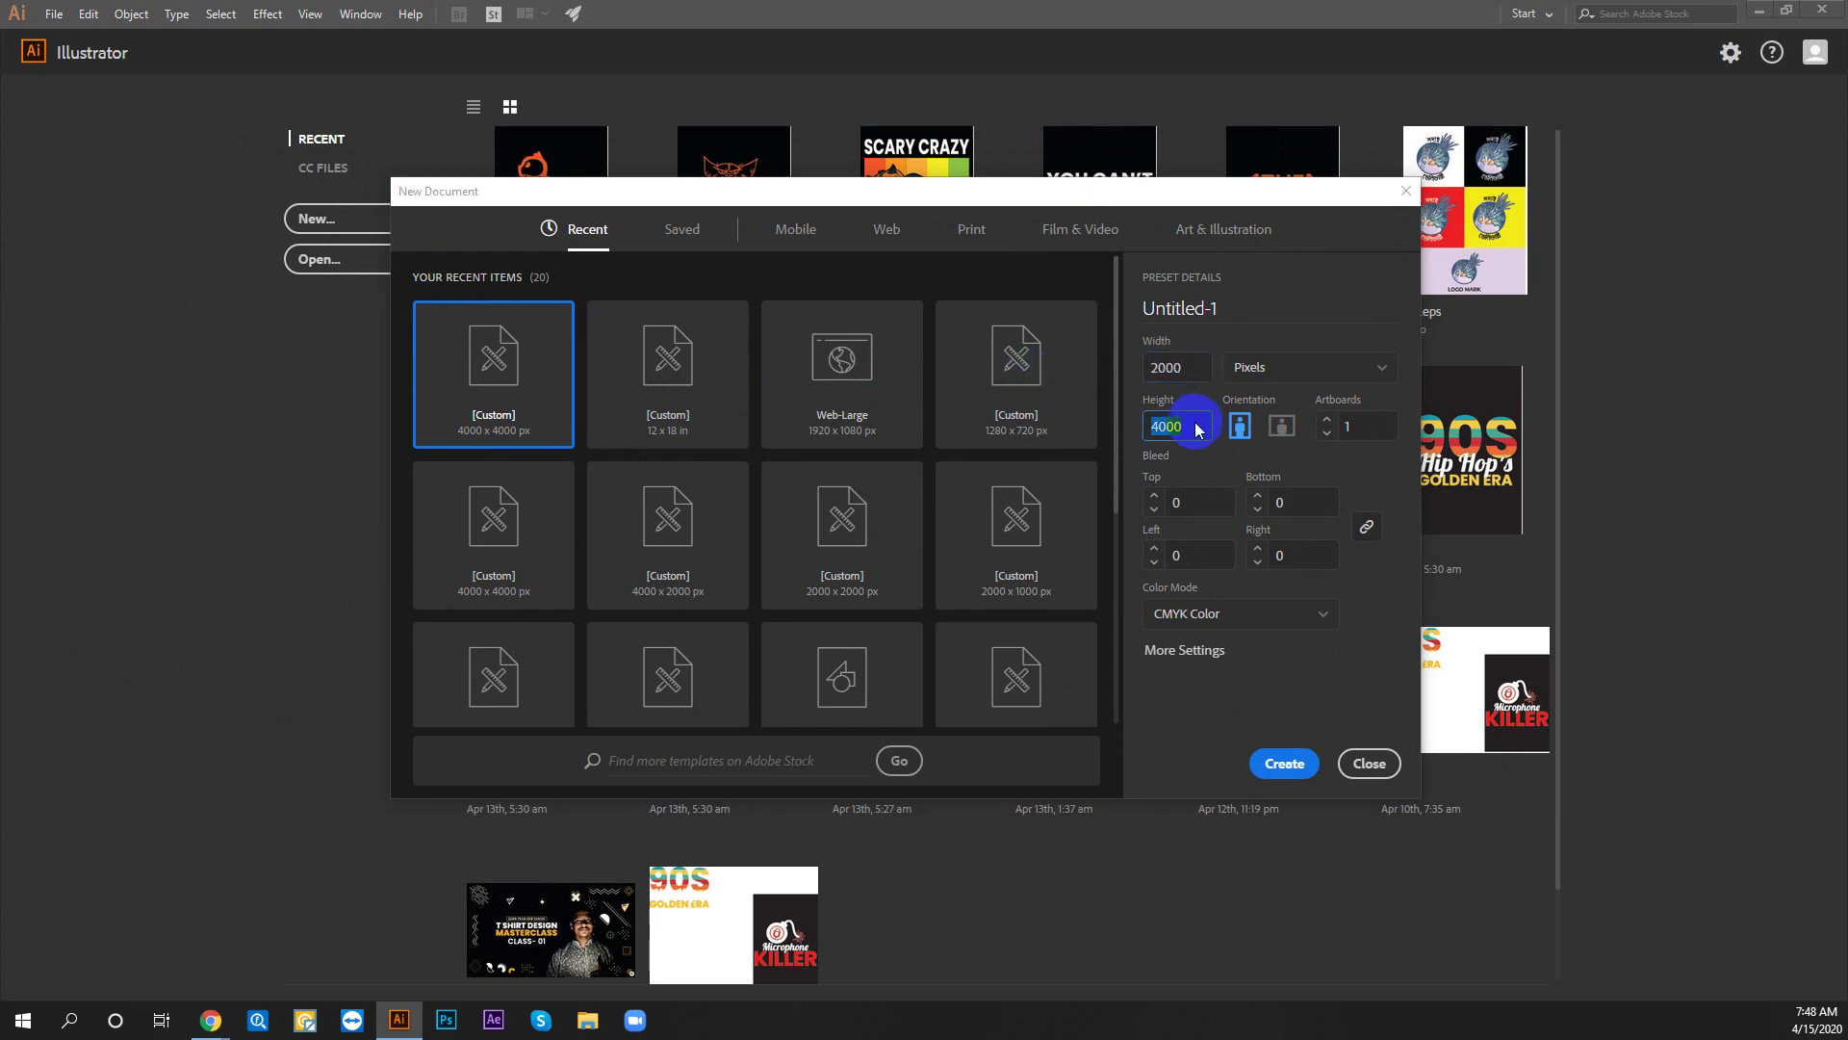
text(200)
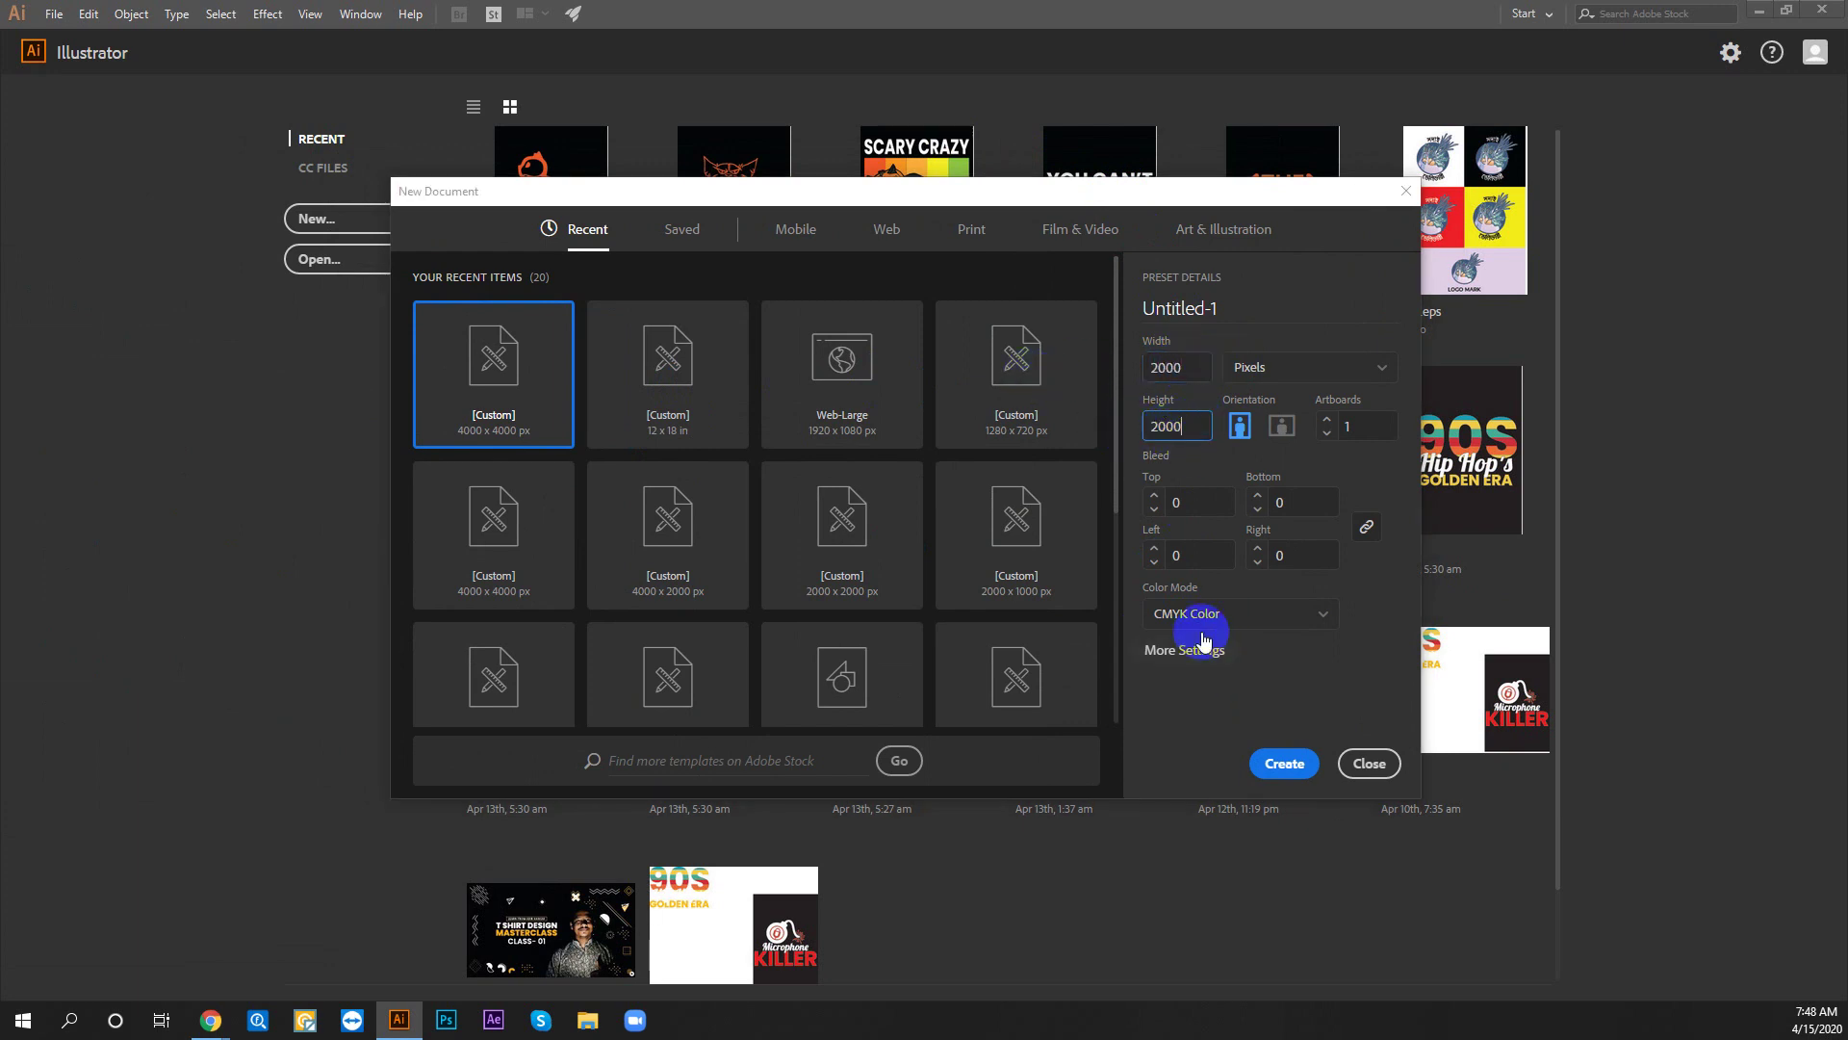
click(1278, 763)
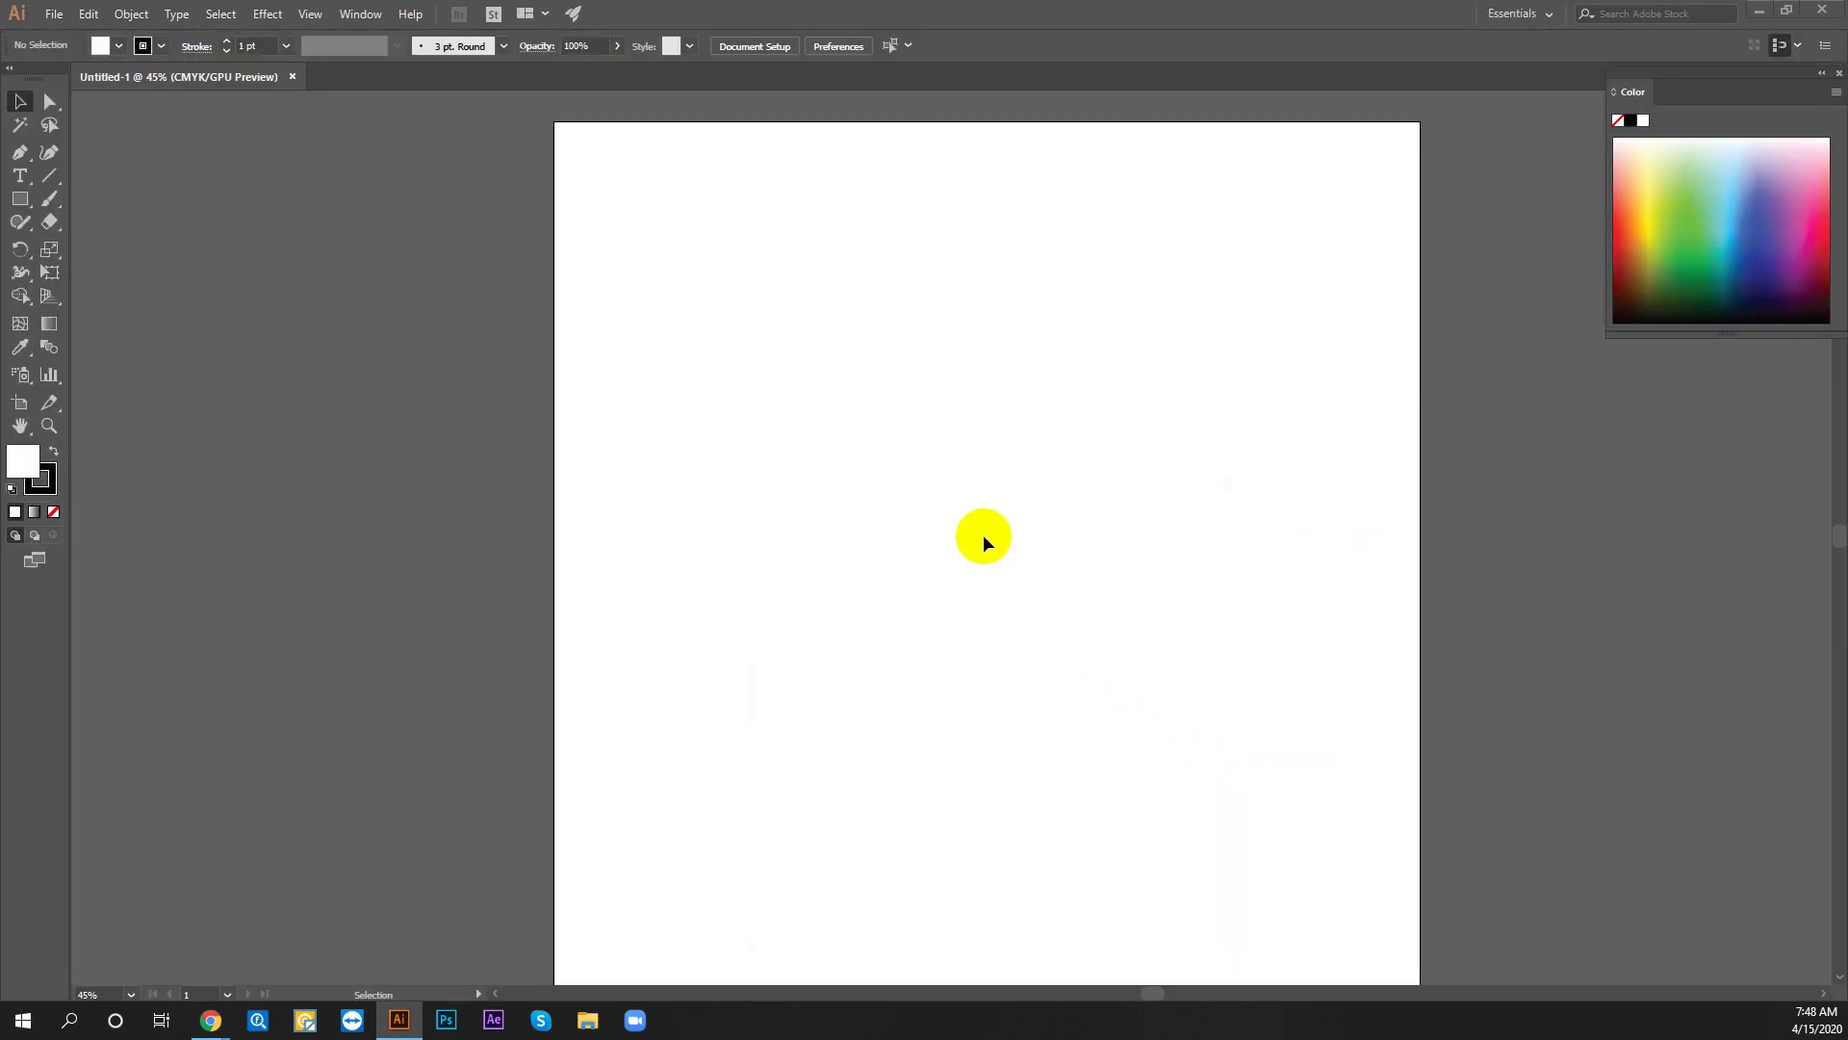
Zoom and pan until the whole 2000 px artboard fits the view
key(z)
alt+click(896, 475)
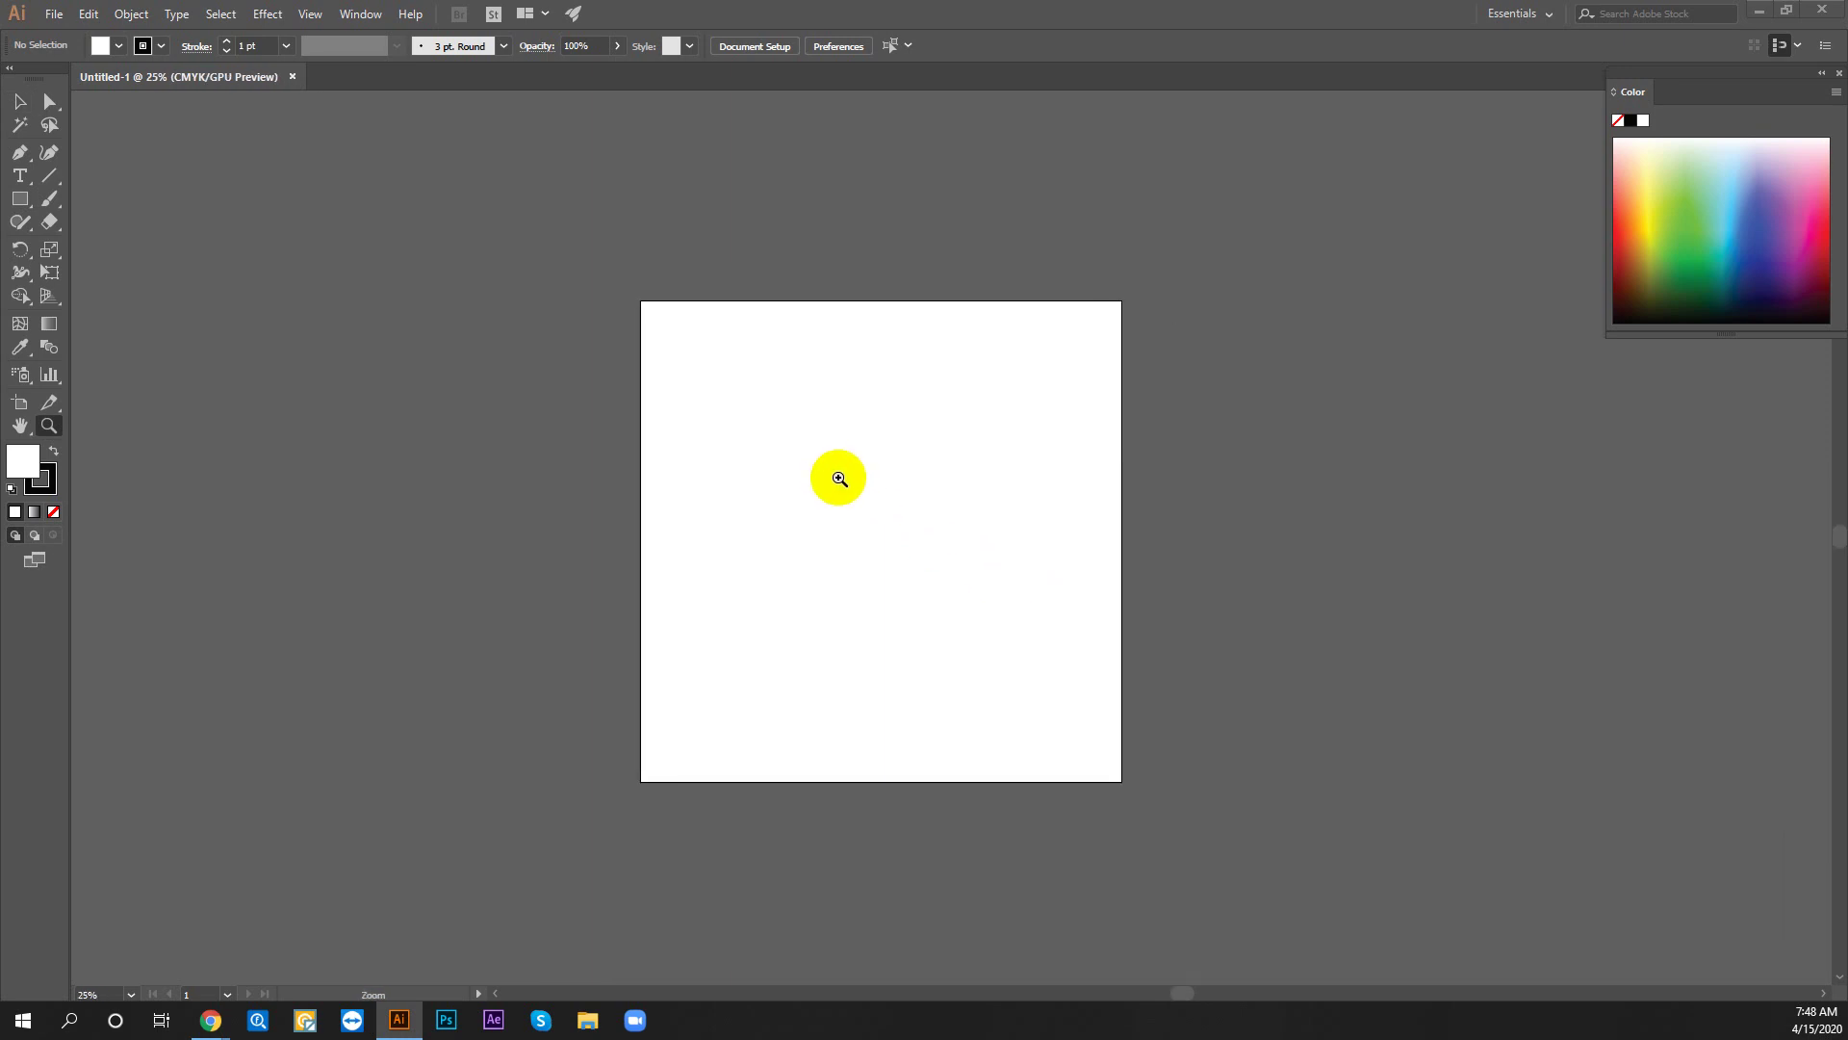
click(838, 478)
click(920, 511)
mouse_move(970, 569)
mouse_down()
mouse_move(813, 445)
mouse_move(814, 425)
mouse_up()
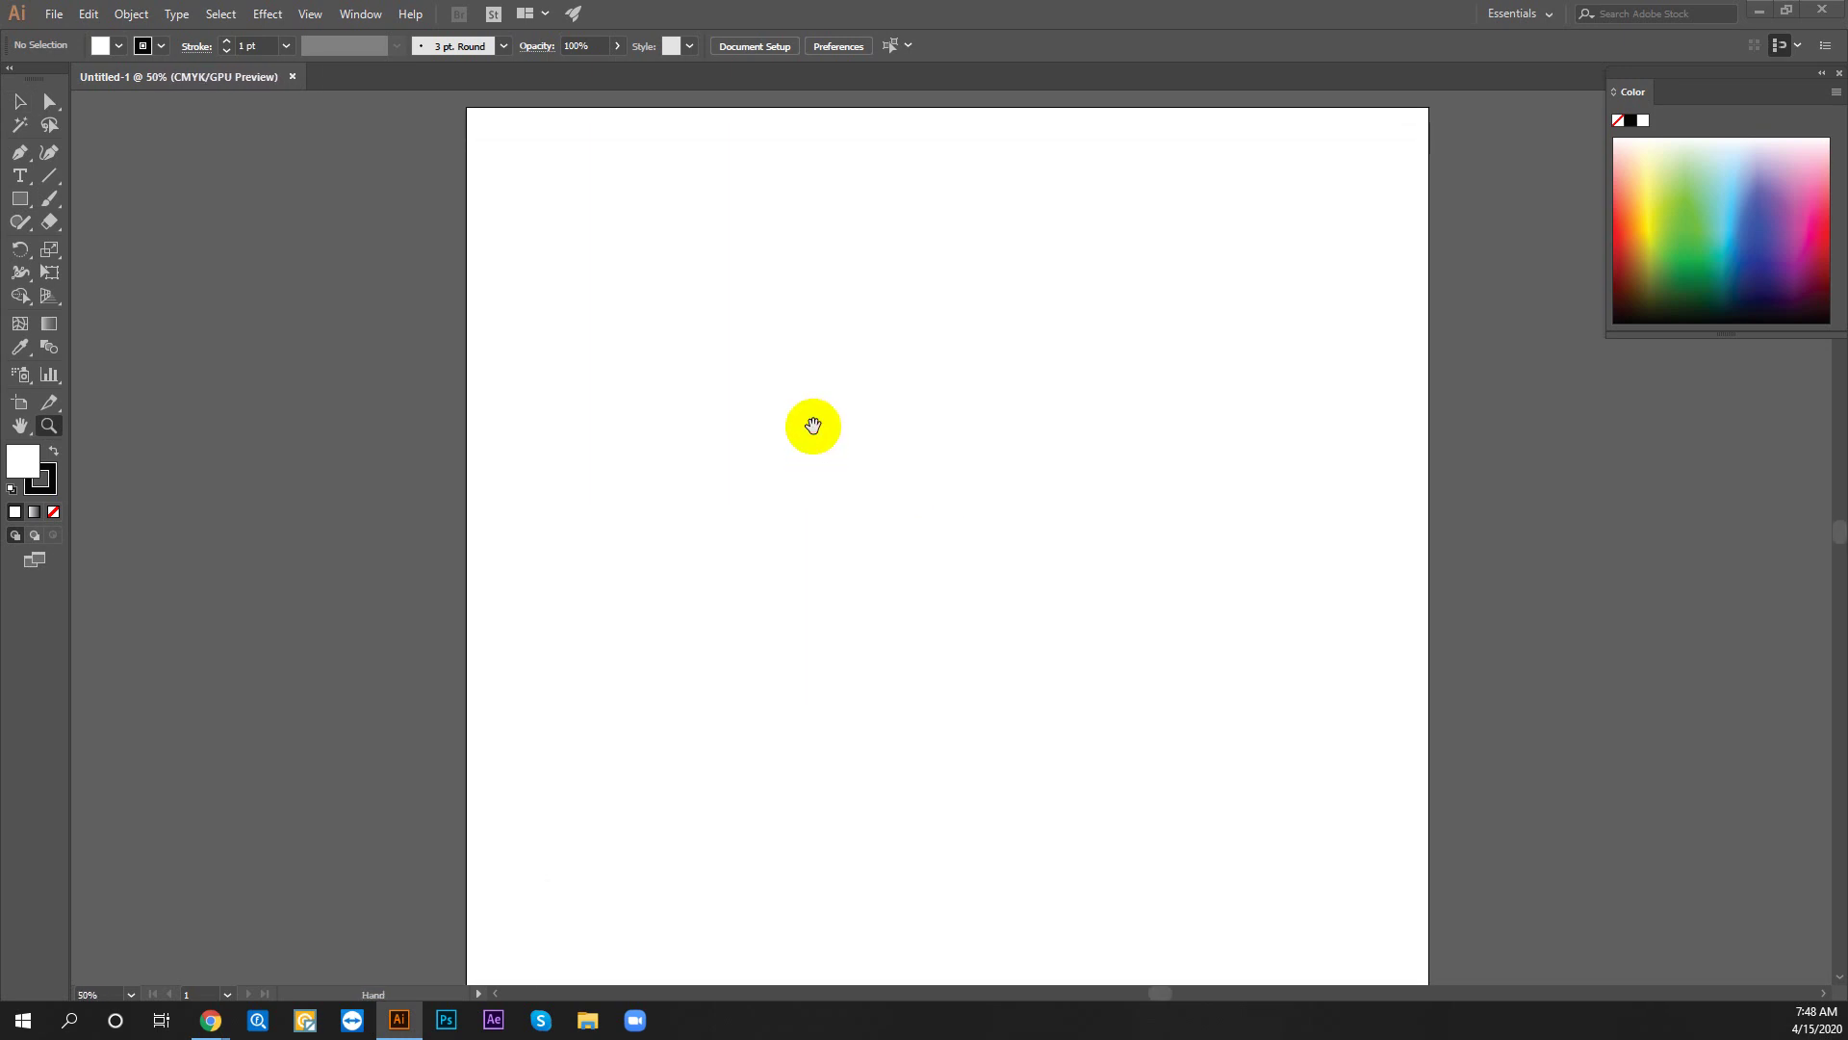
drag(928, 491, 943, 409)
alt+click(963, 493)
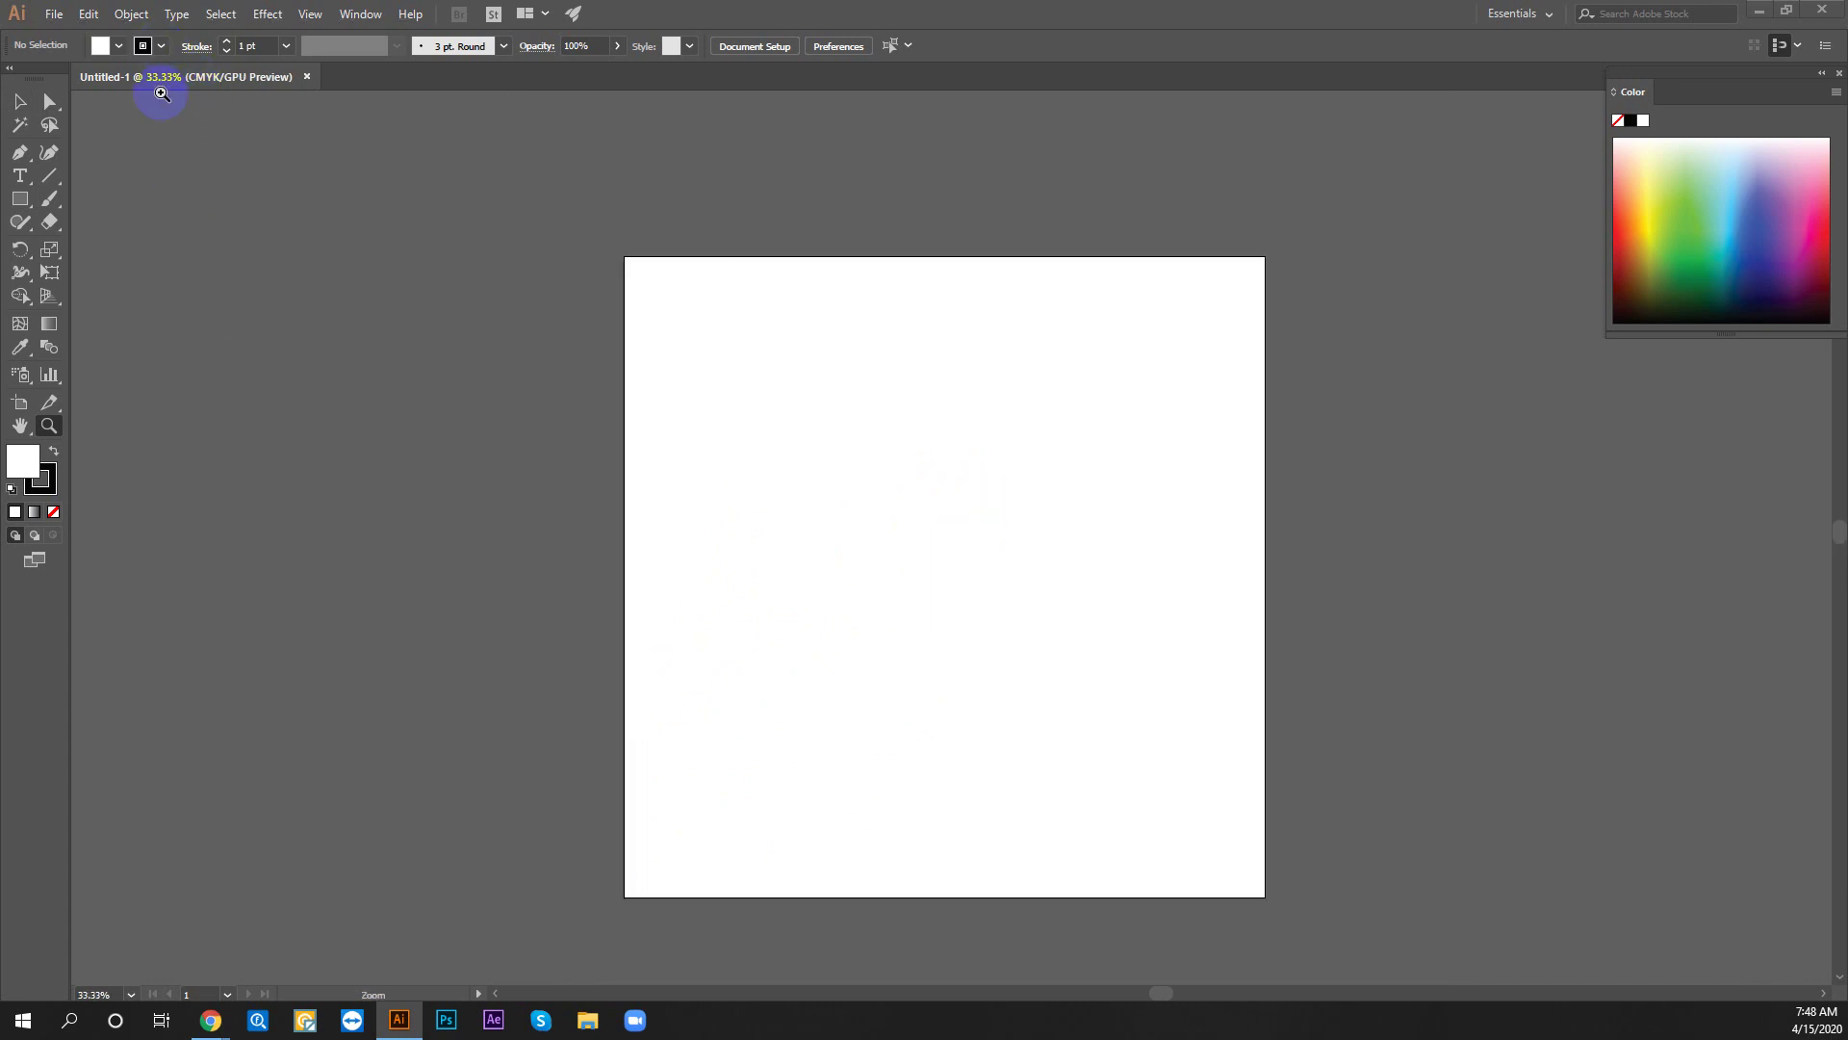
Set the stroke to None and the fill to black (000000)
click(53, 512)
click(23, 460)
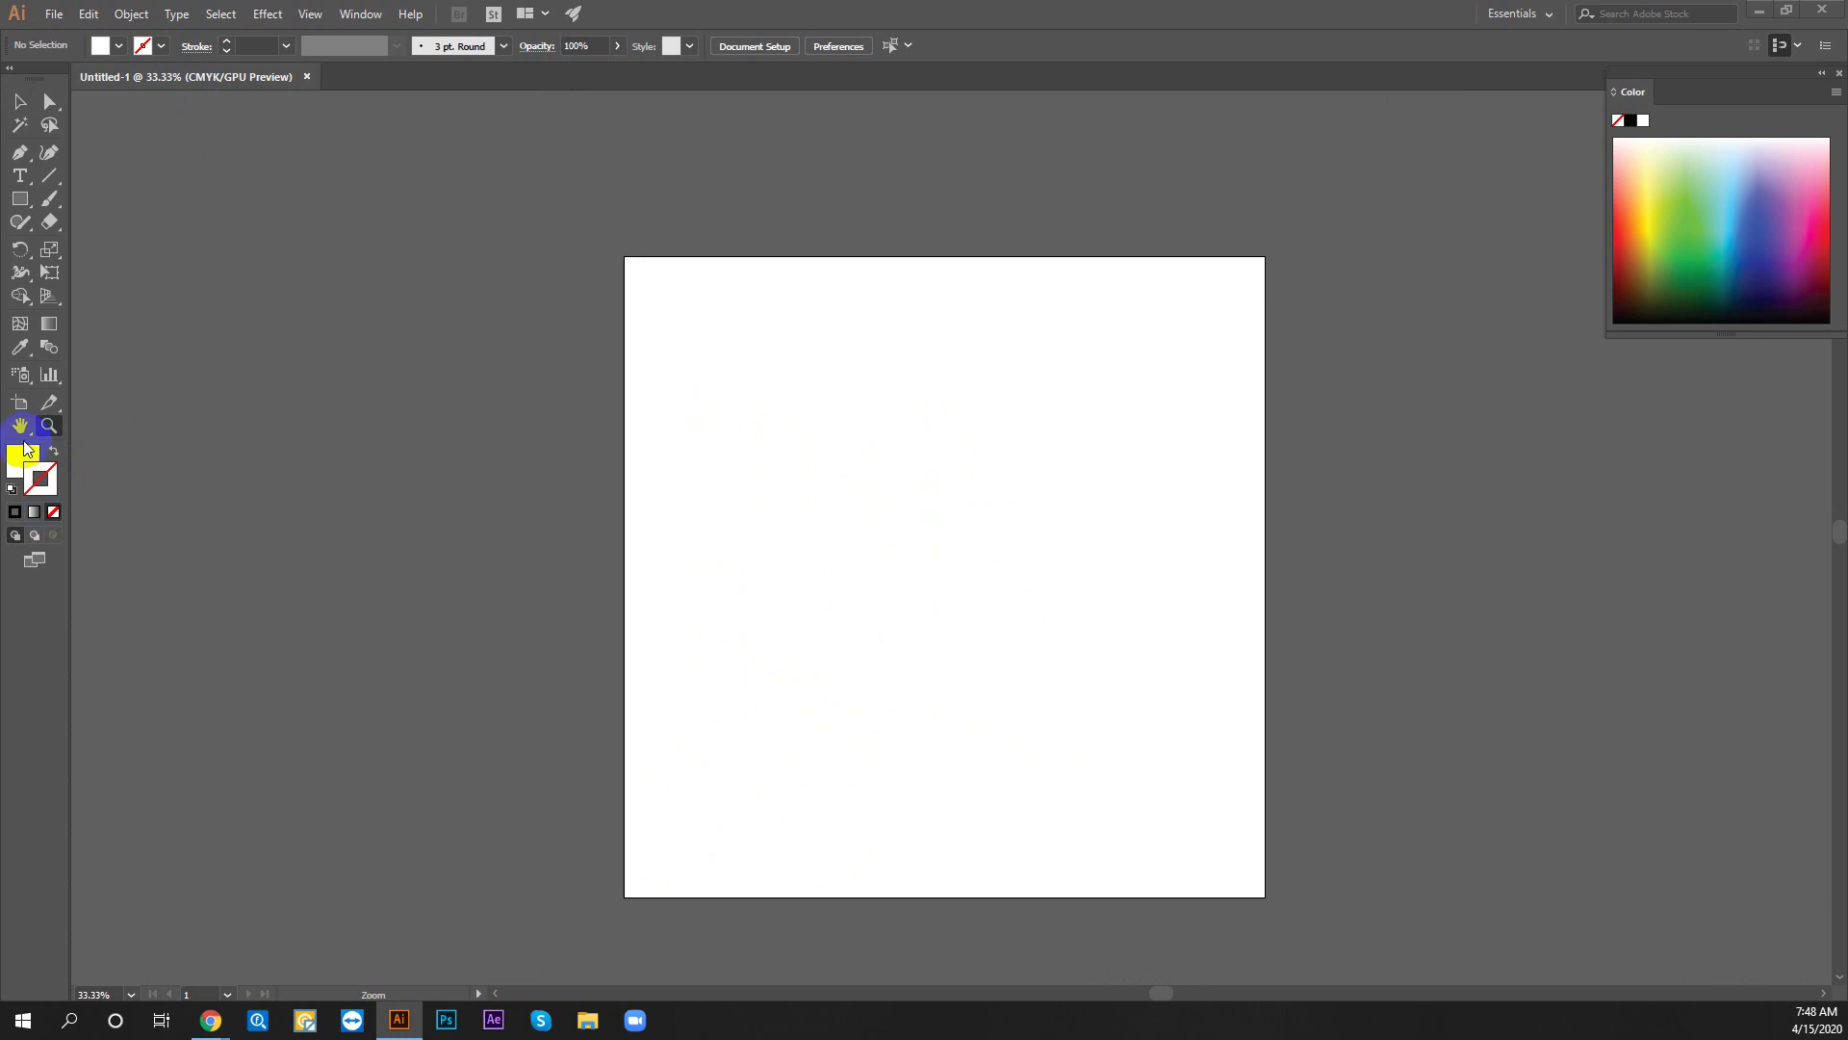
click(20, 425)
double_click(26, 460)
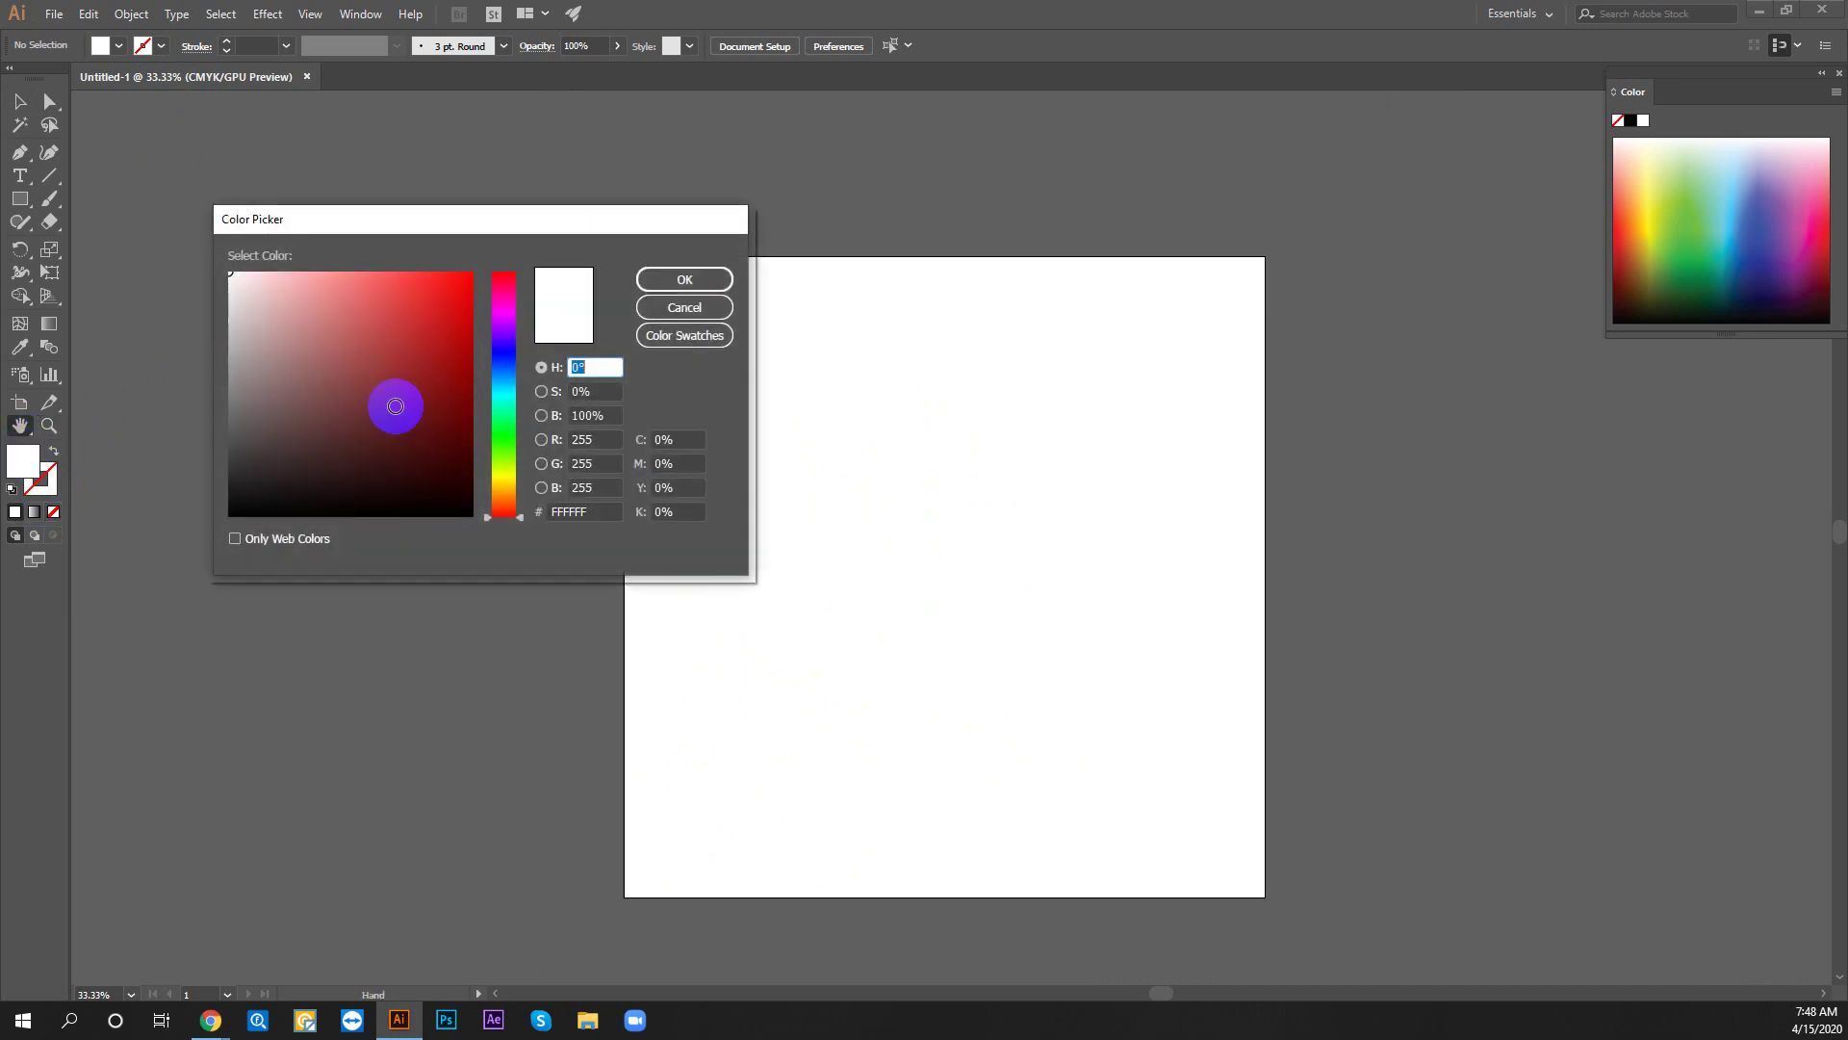
drag(392, 405, 233, 535)
click(234, 536)
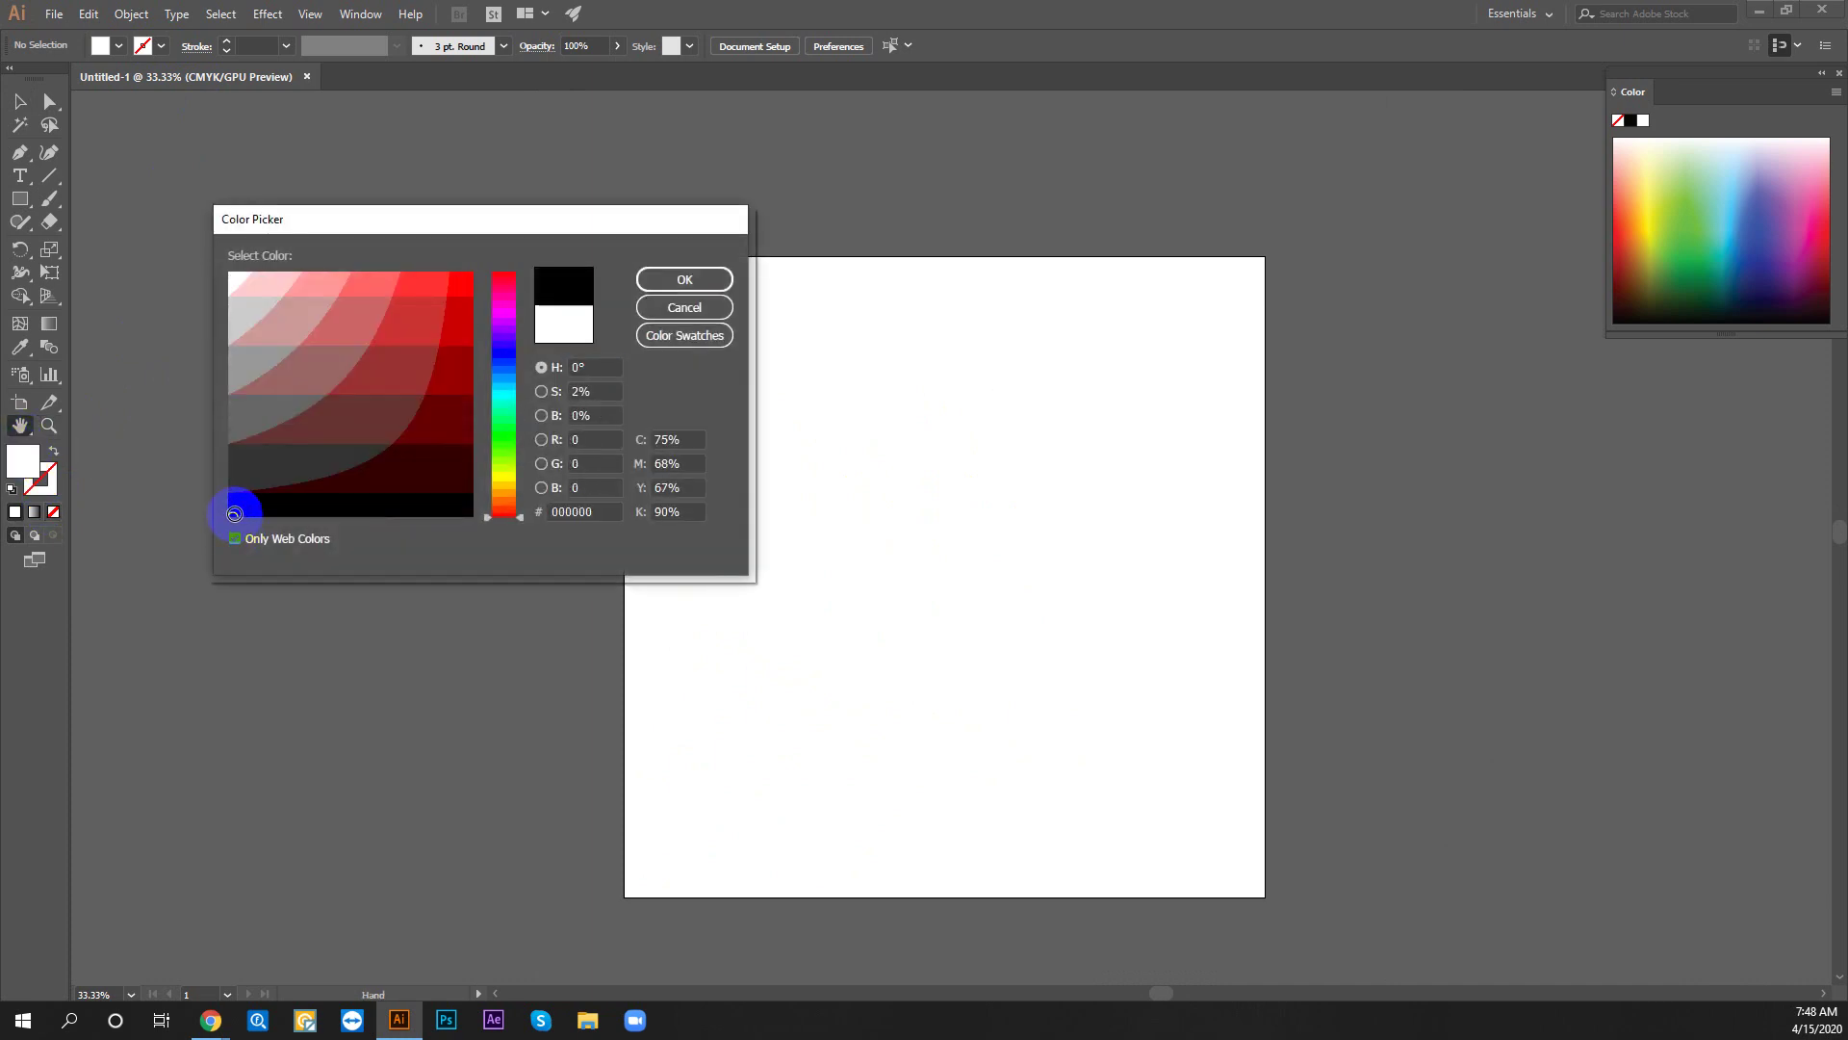
click(234, 535)
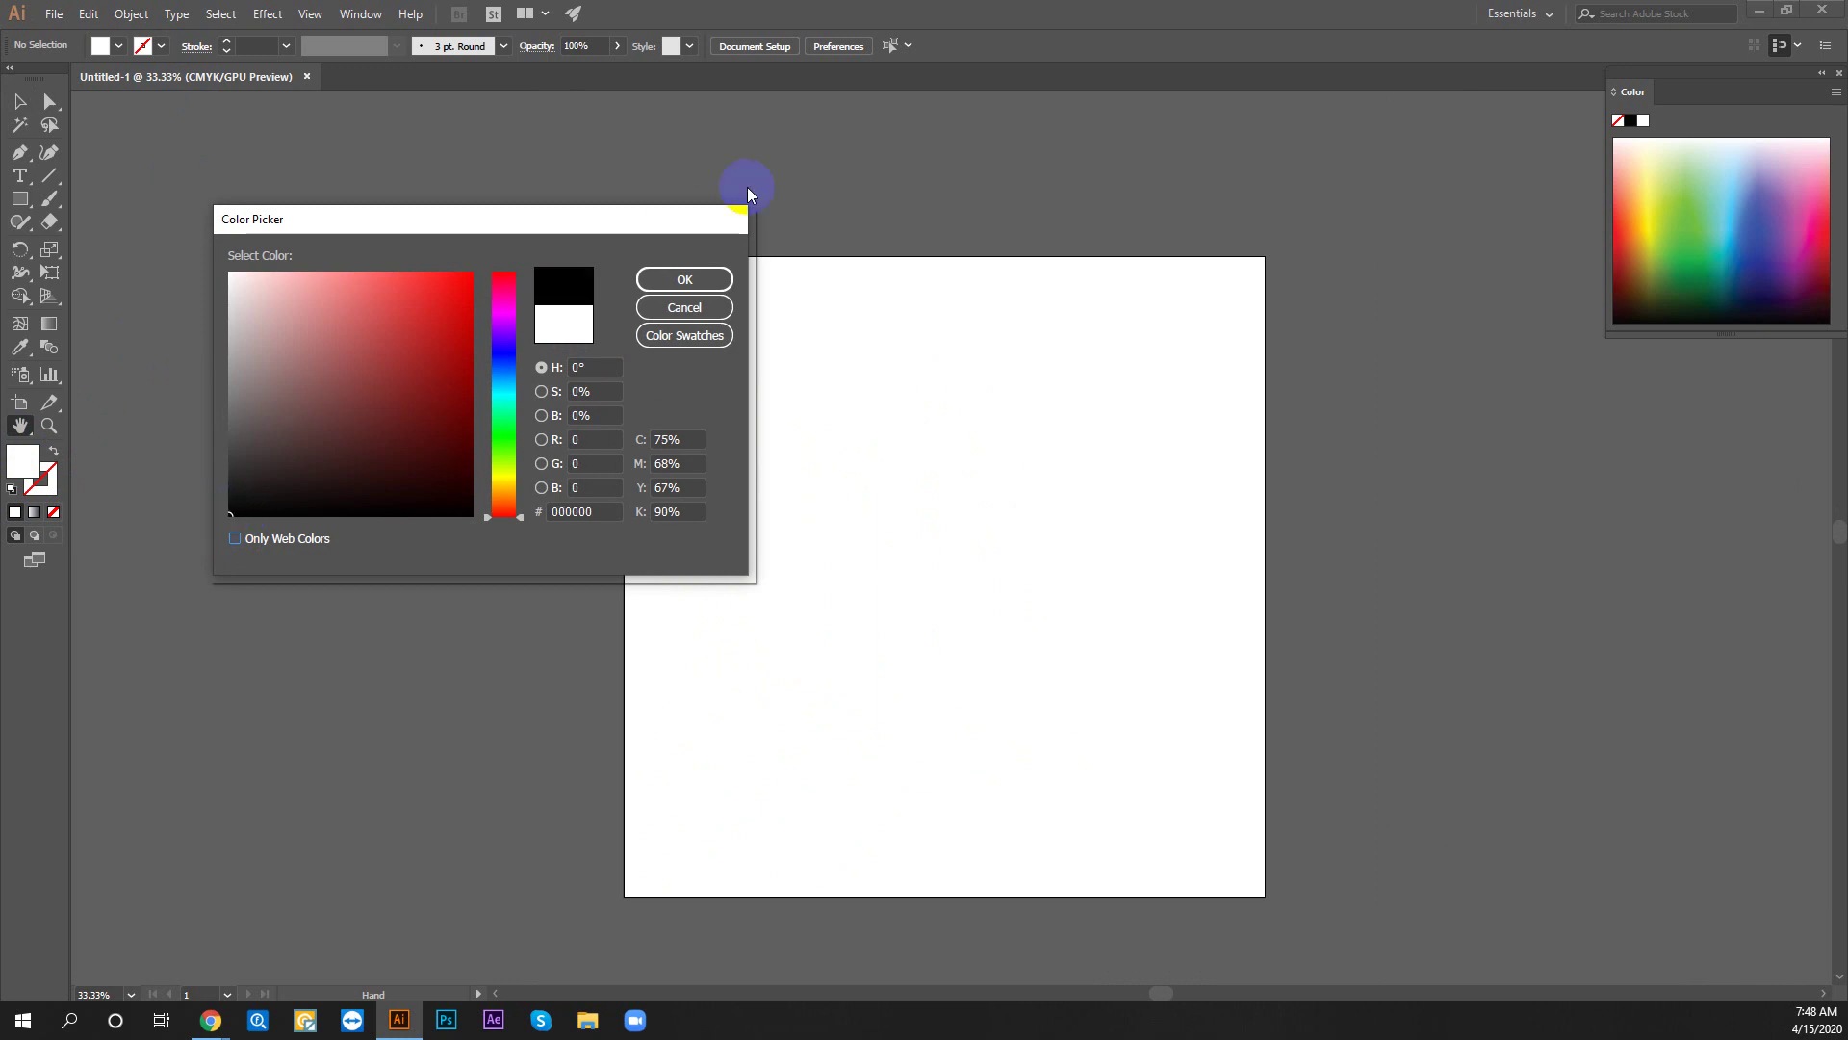
click(674, 280)
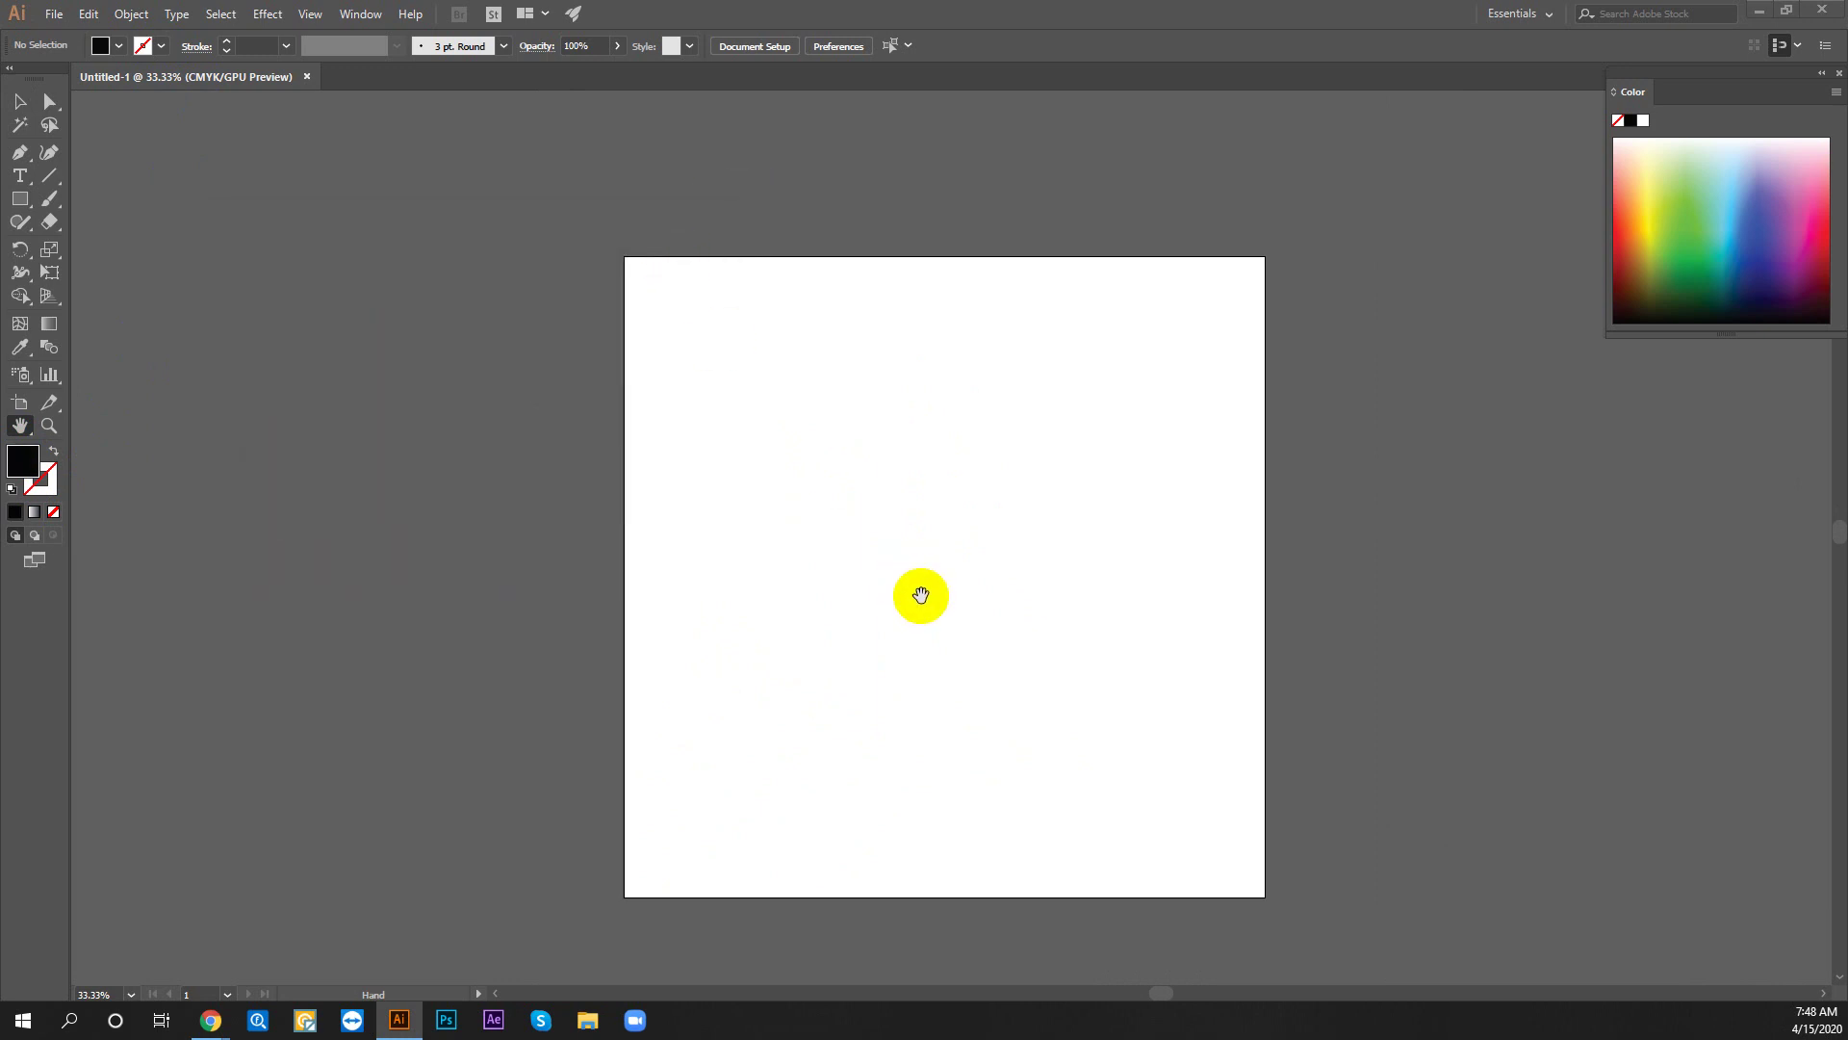
key(m)
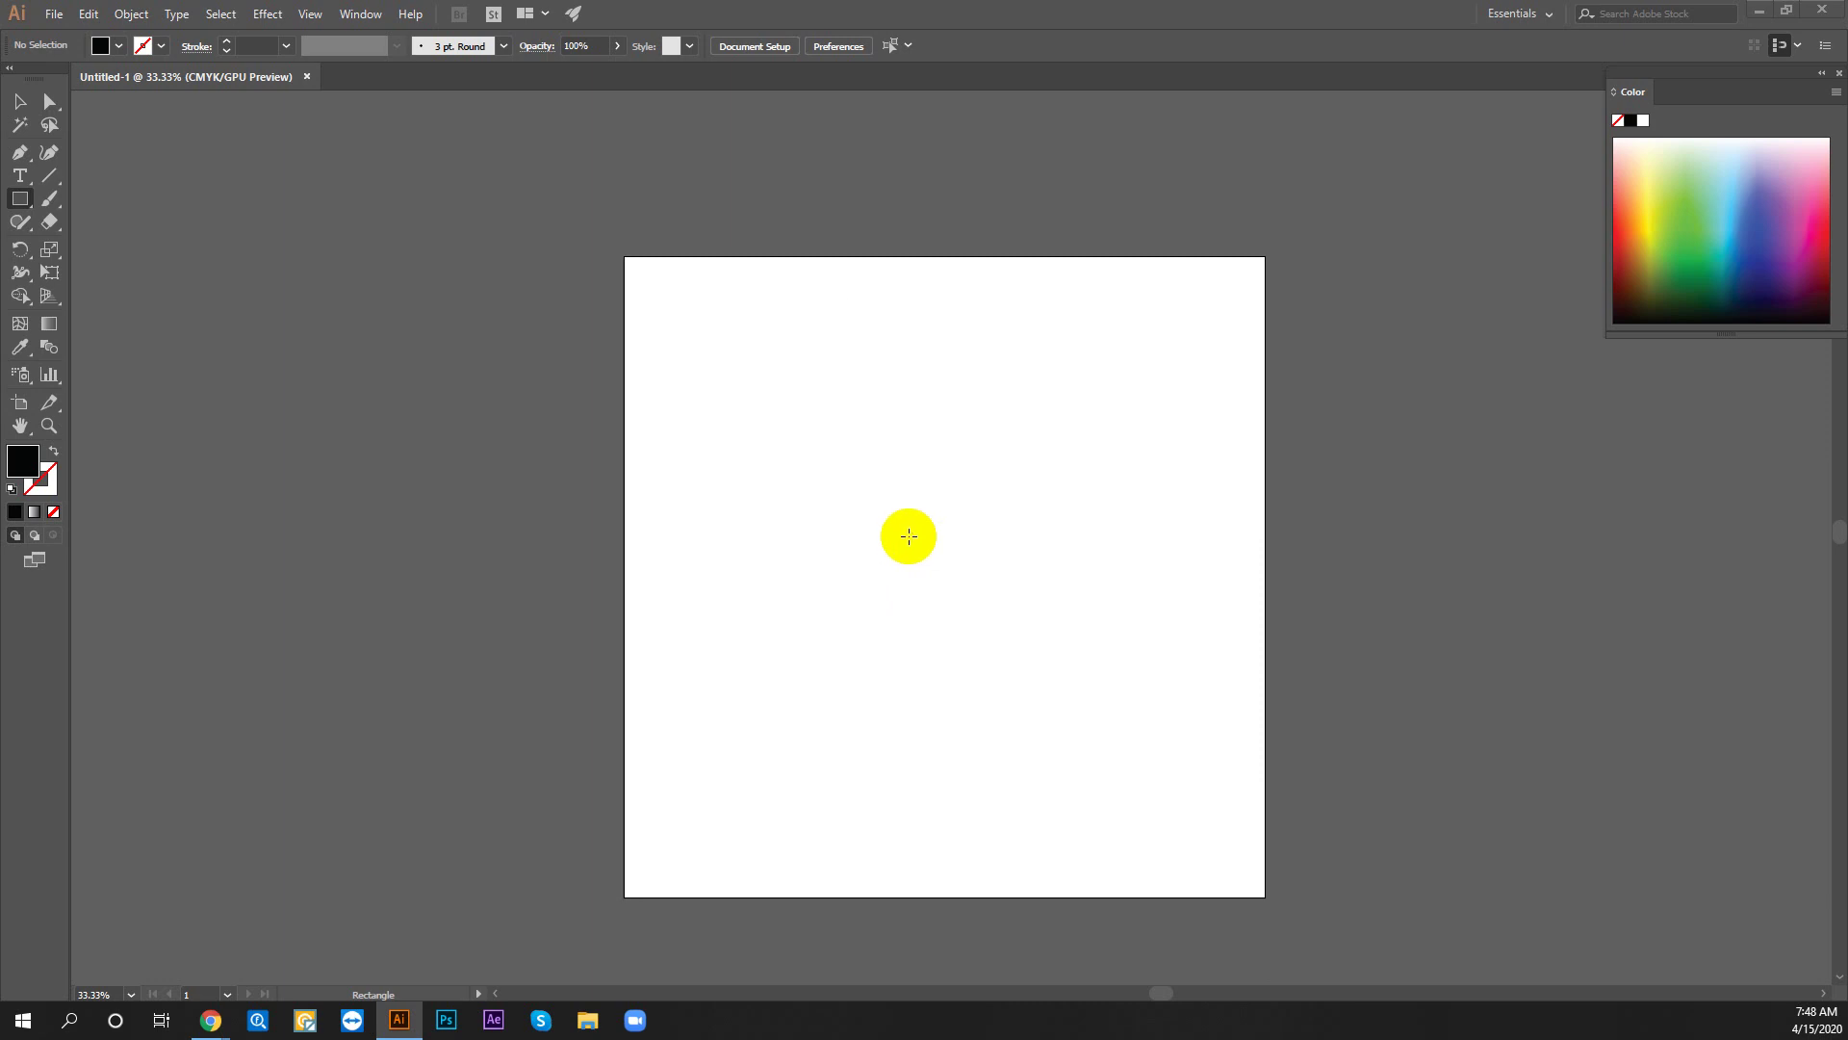
Draw a black 2000 × 2000 px rectangle using the Rectangle size dialog
click(908, 537)
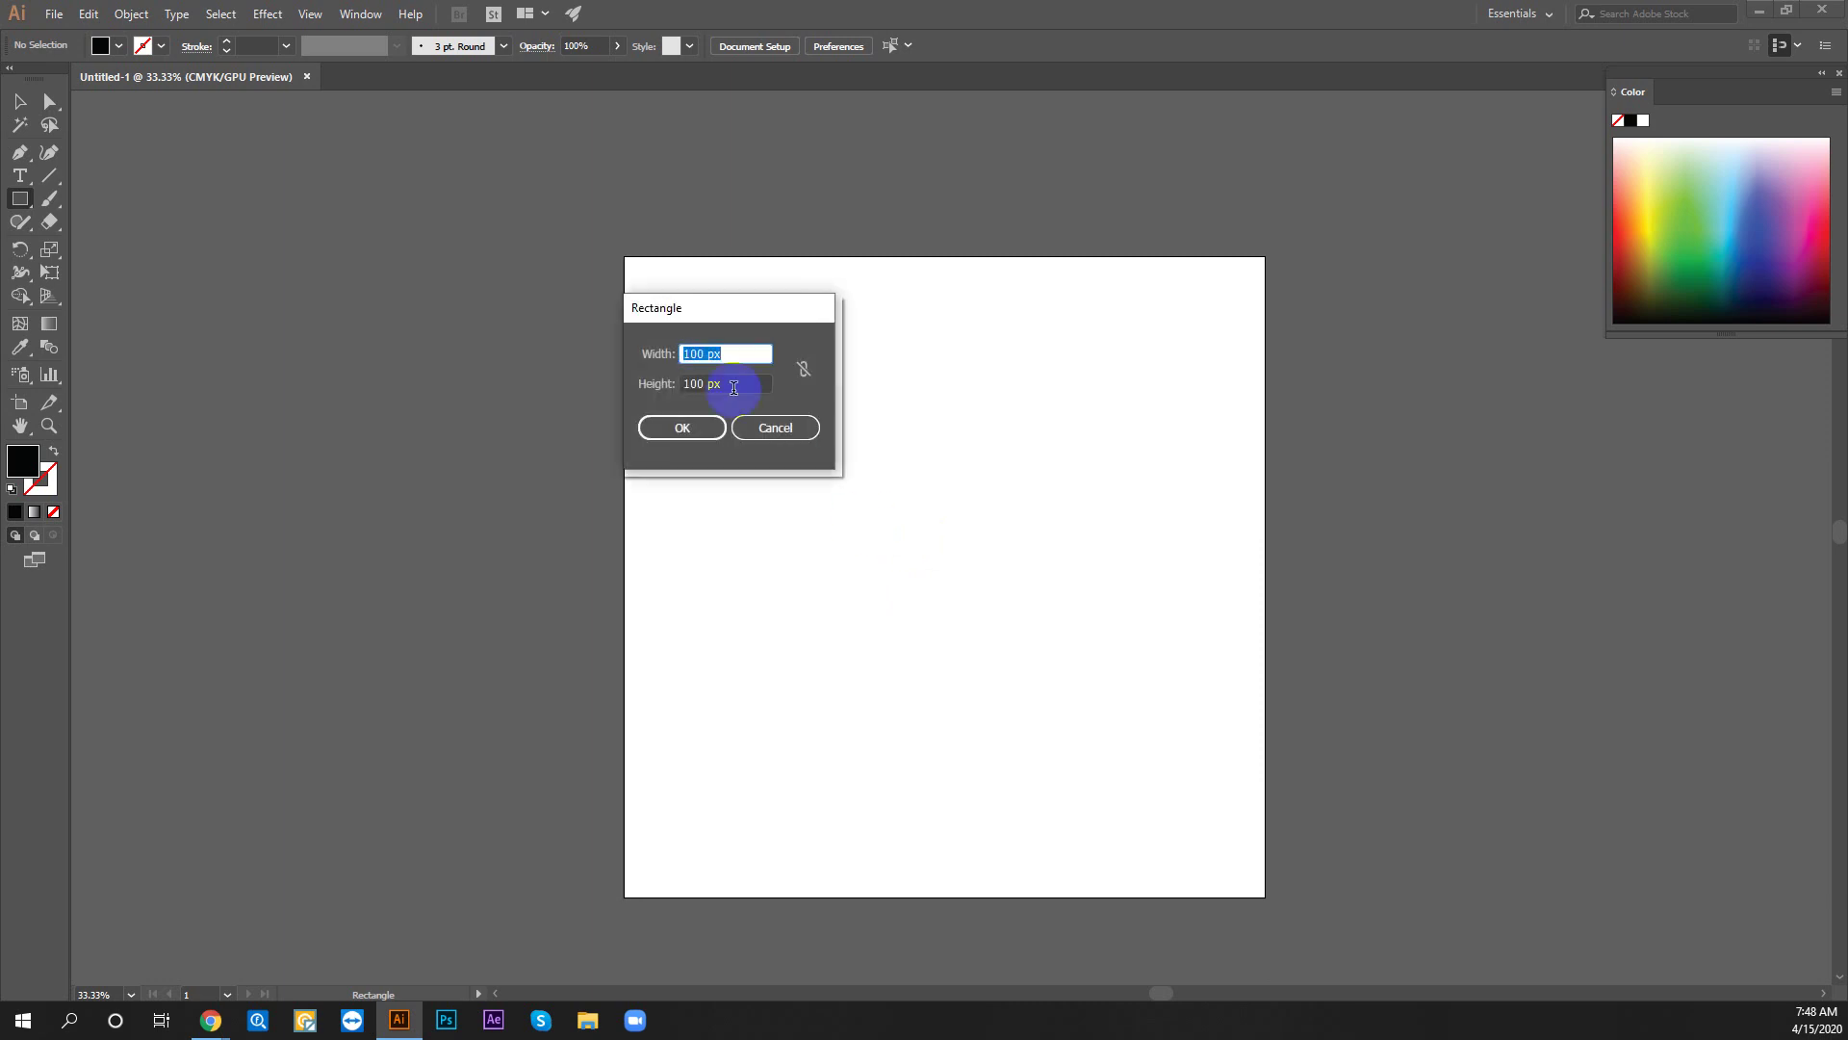
drag(702, 310, 799, 315)
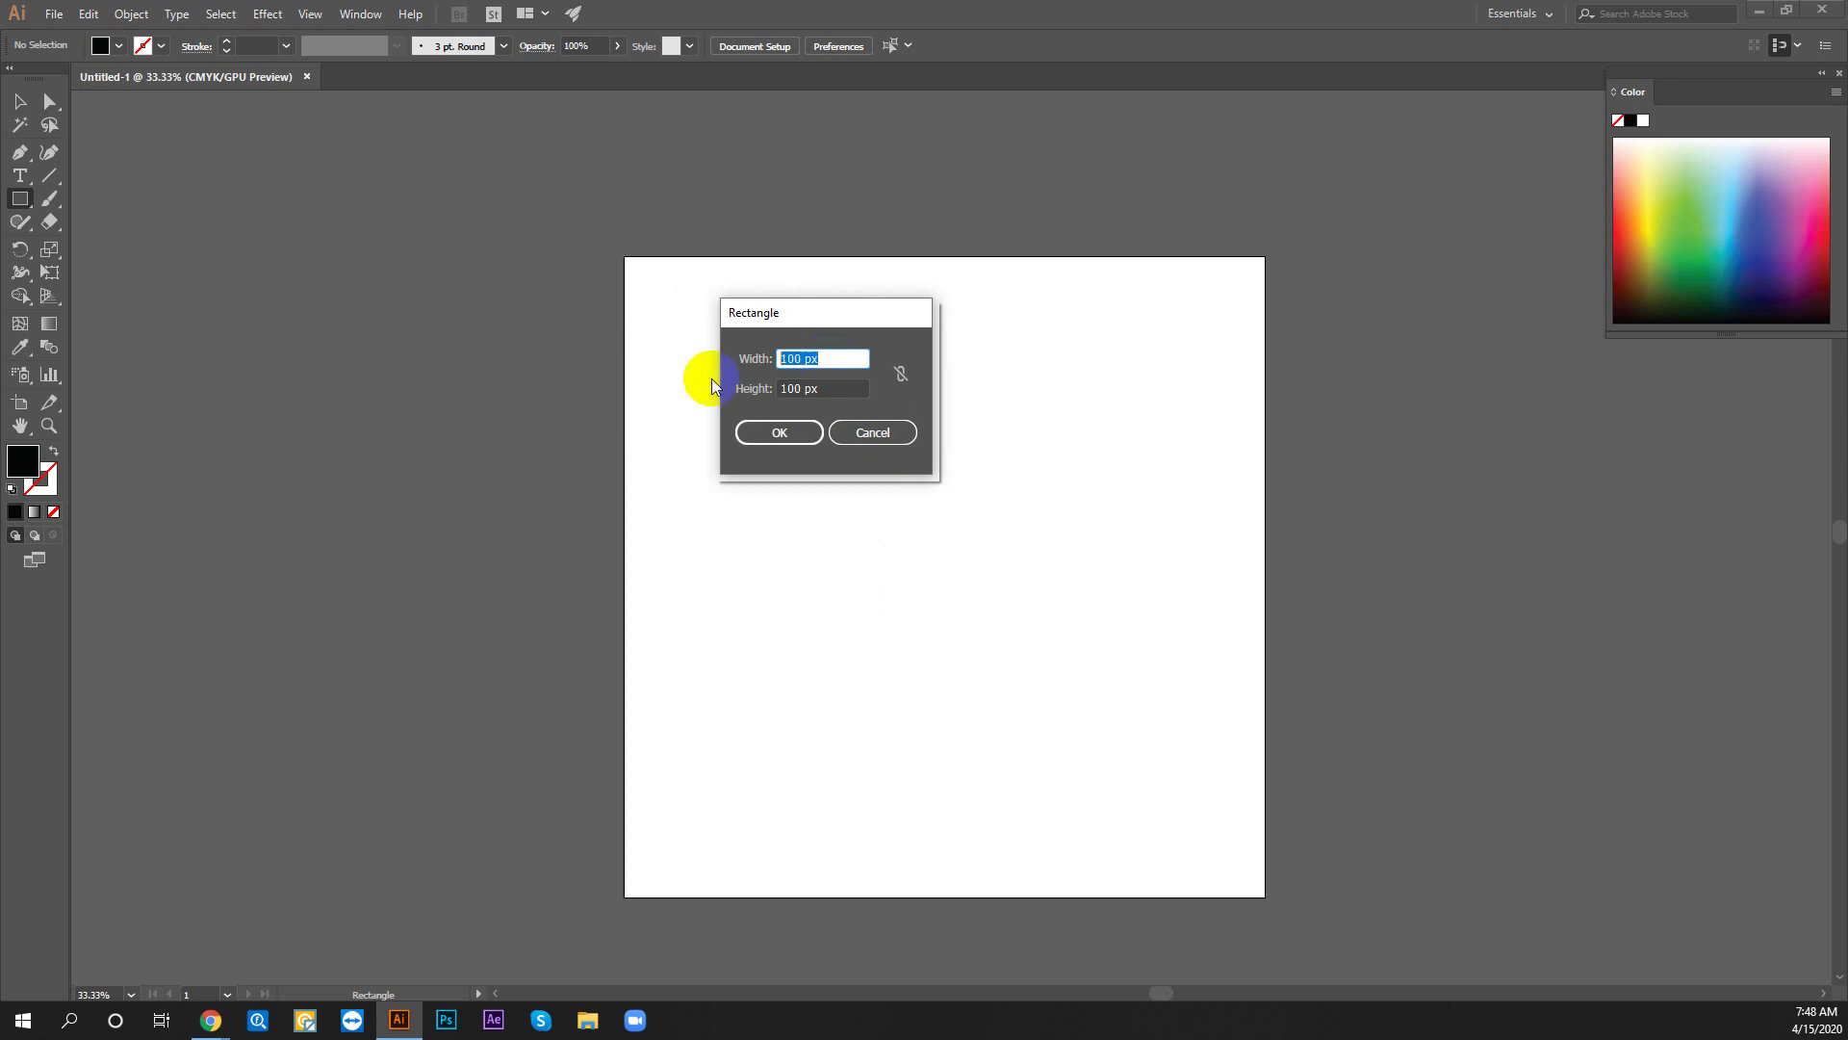
text(2000)
click(829, 386)
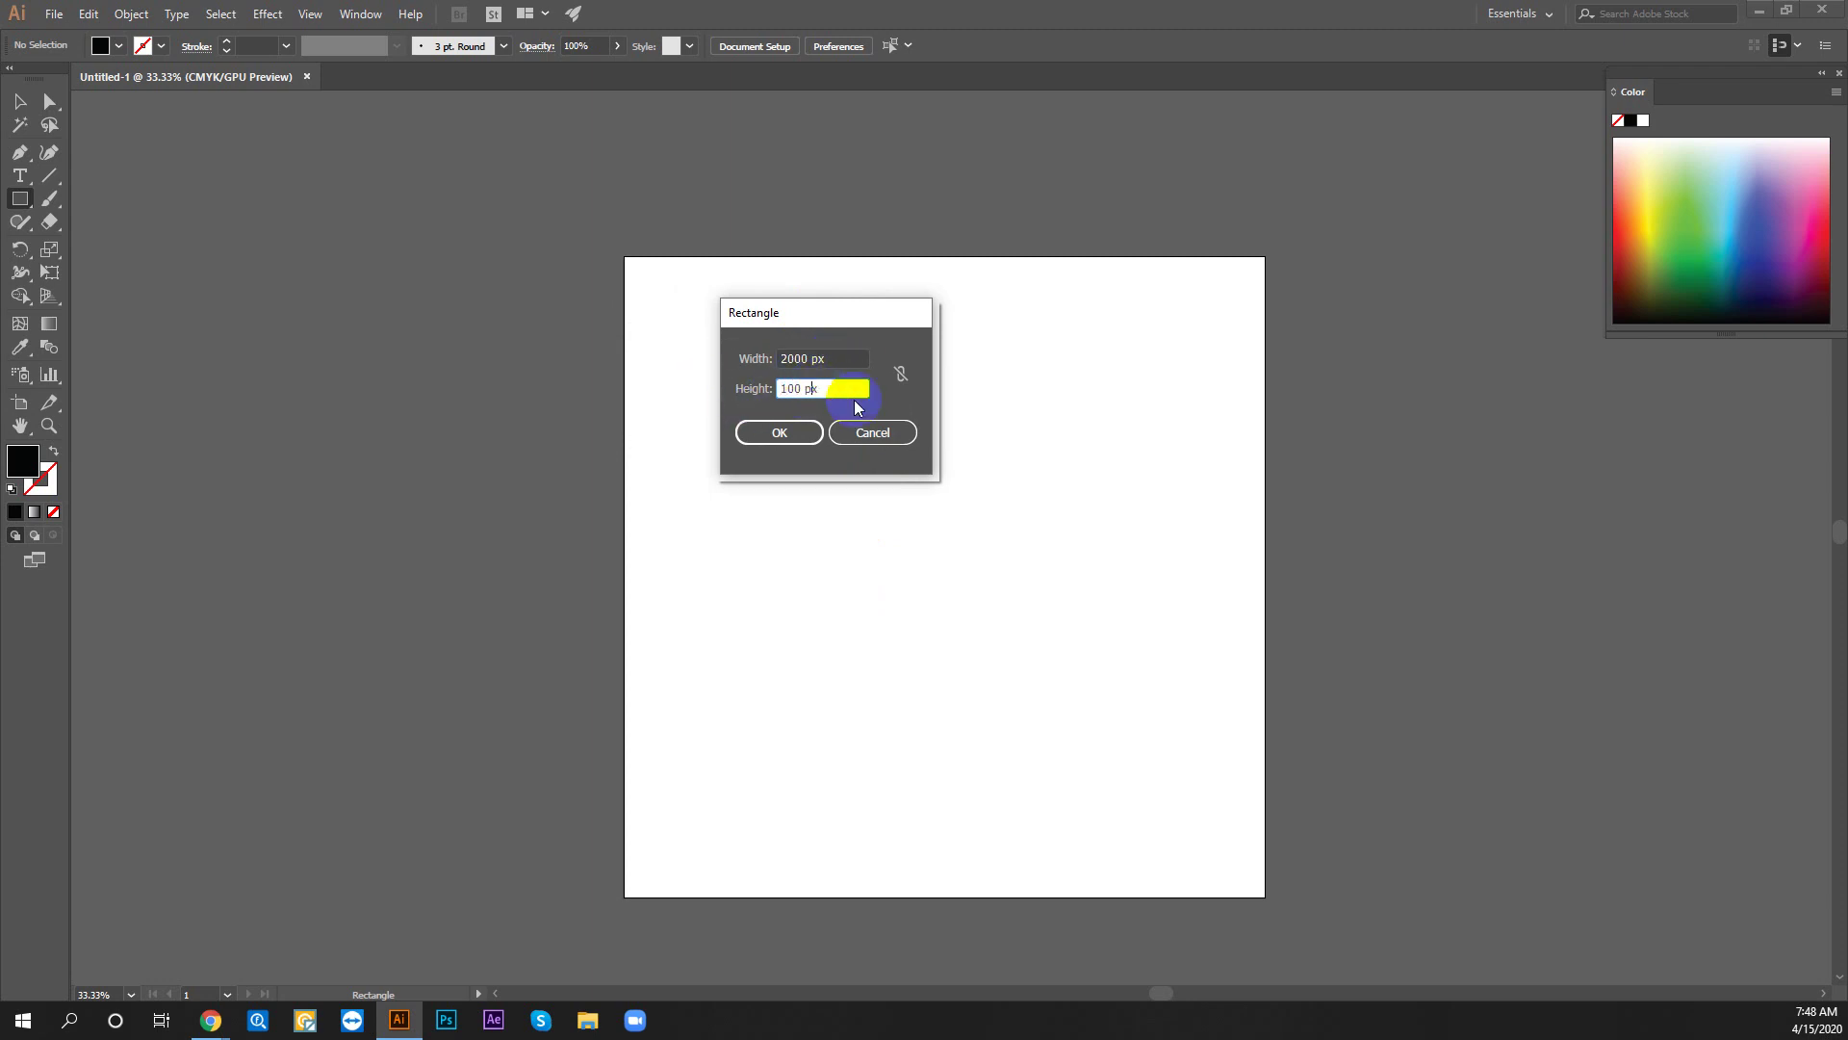
text(2000)
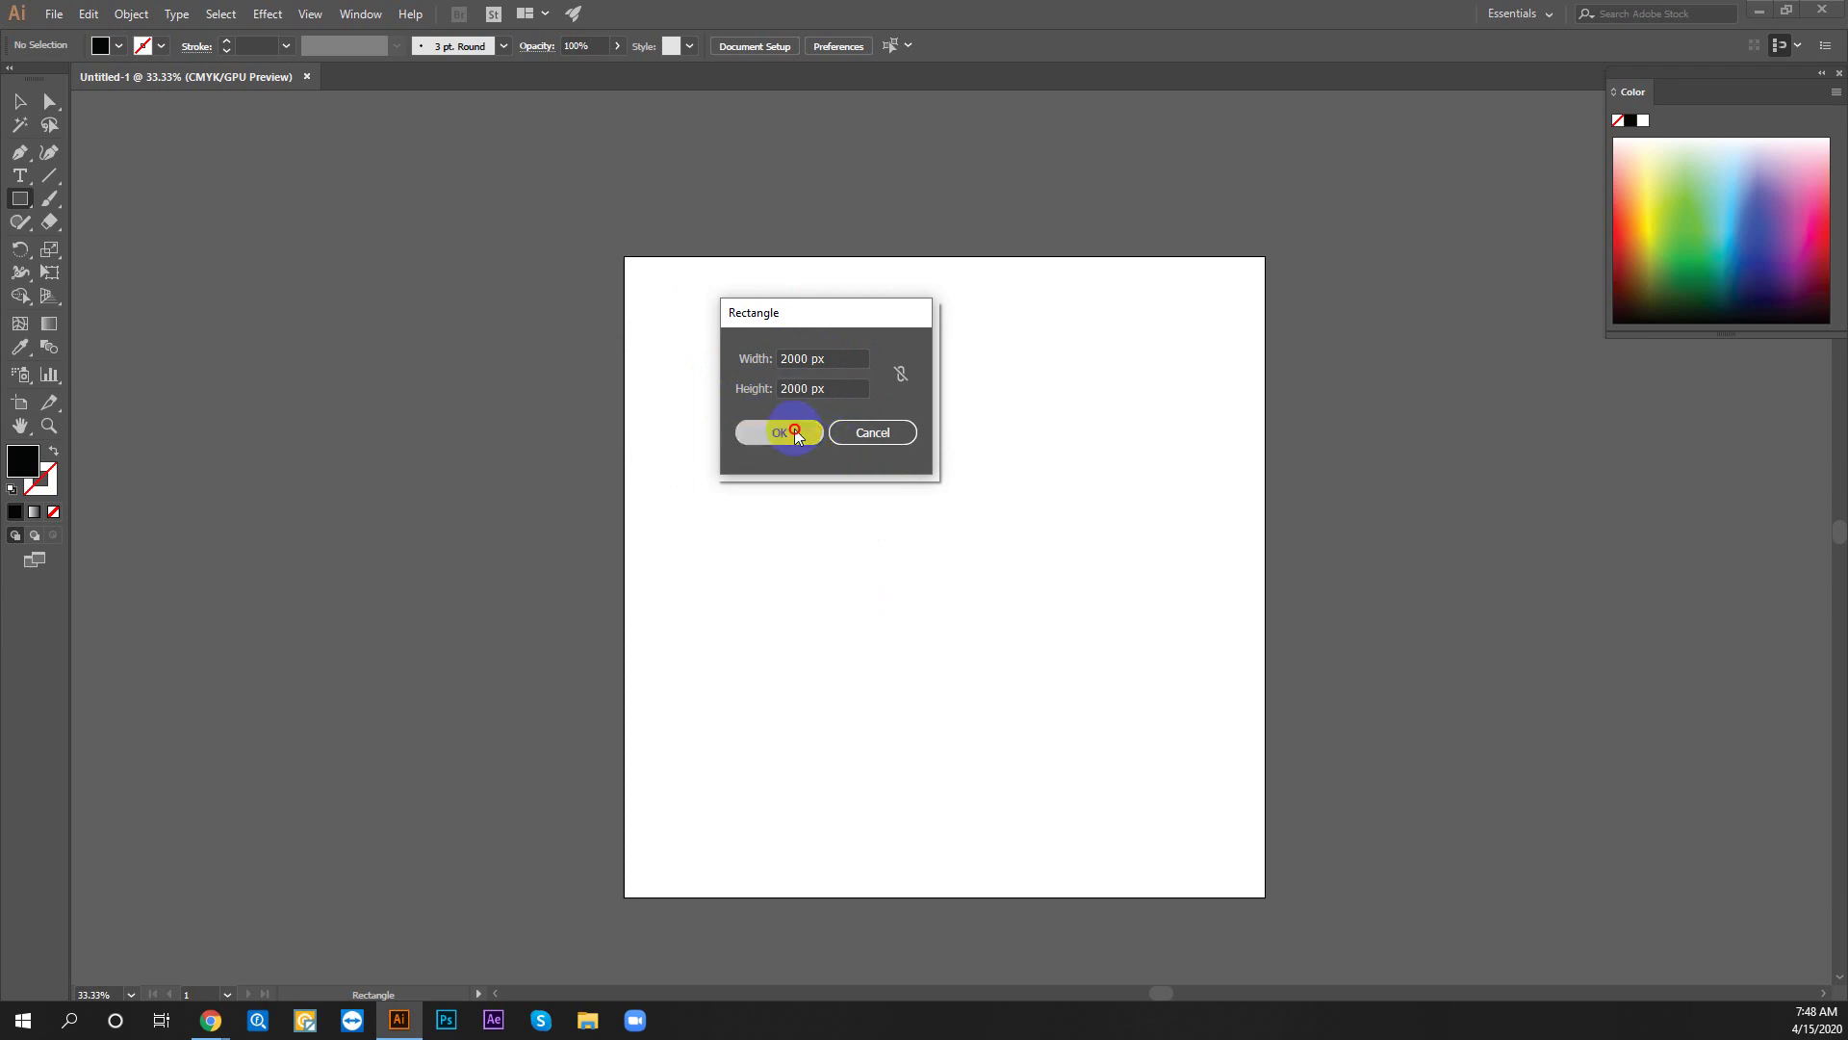
click(784, 431)
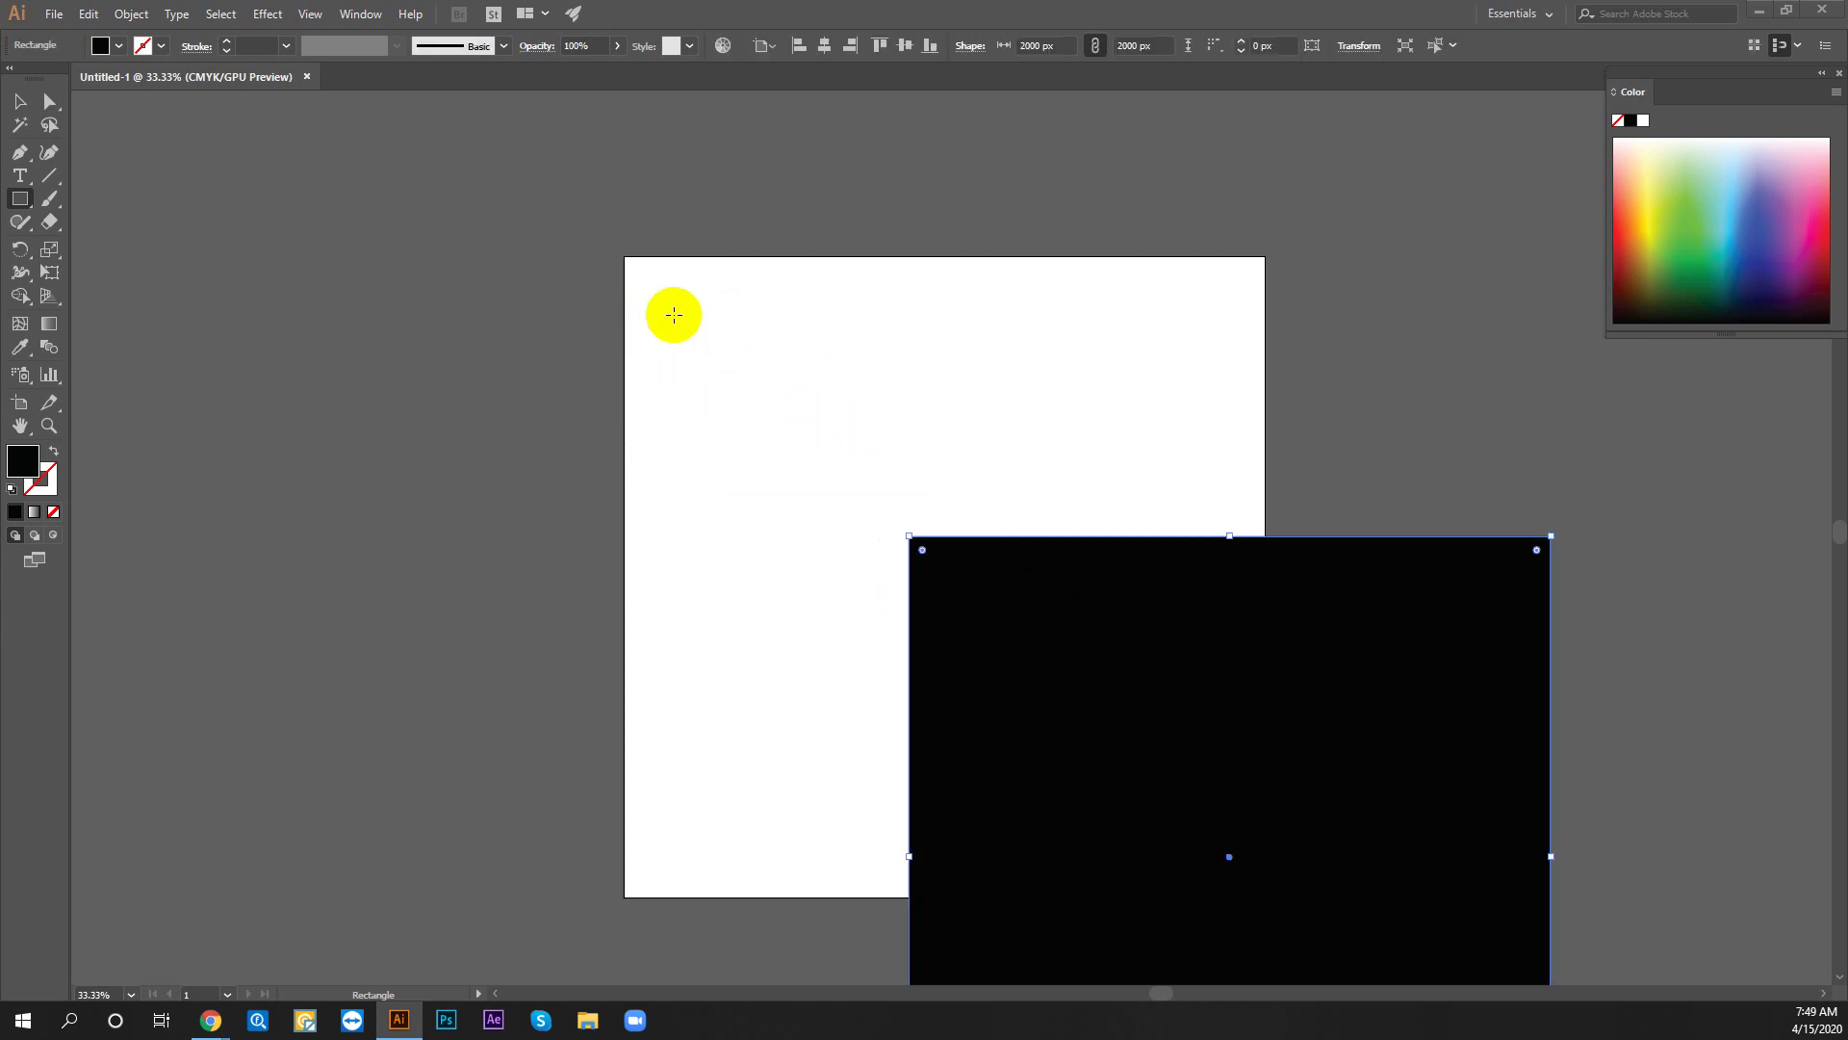
Align the rectangle horizontally and vertically to the artboard centre, then deselect
click(766, 46)
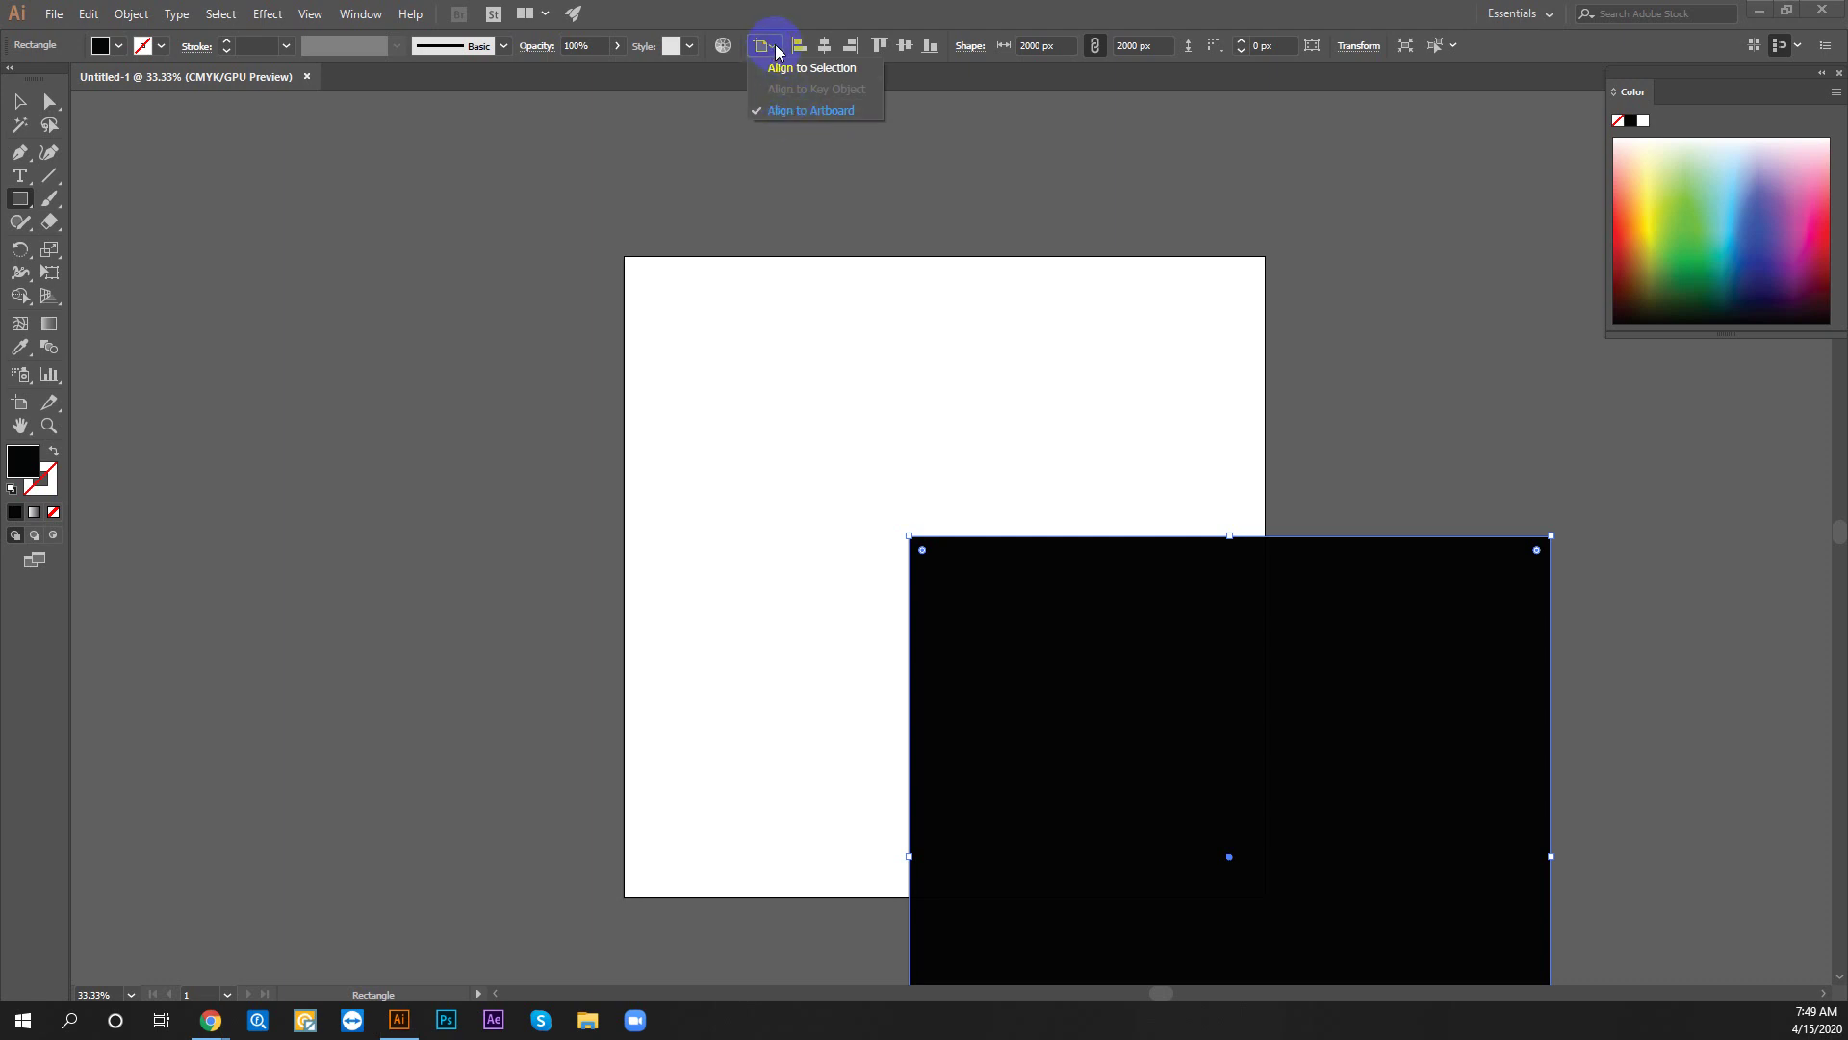
click(824, 45)
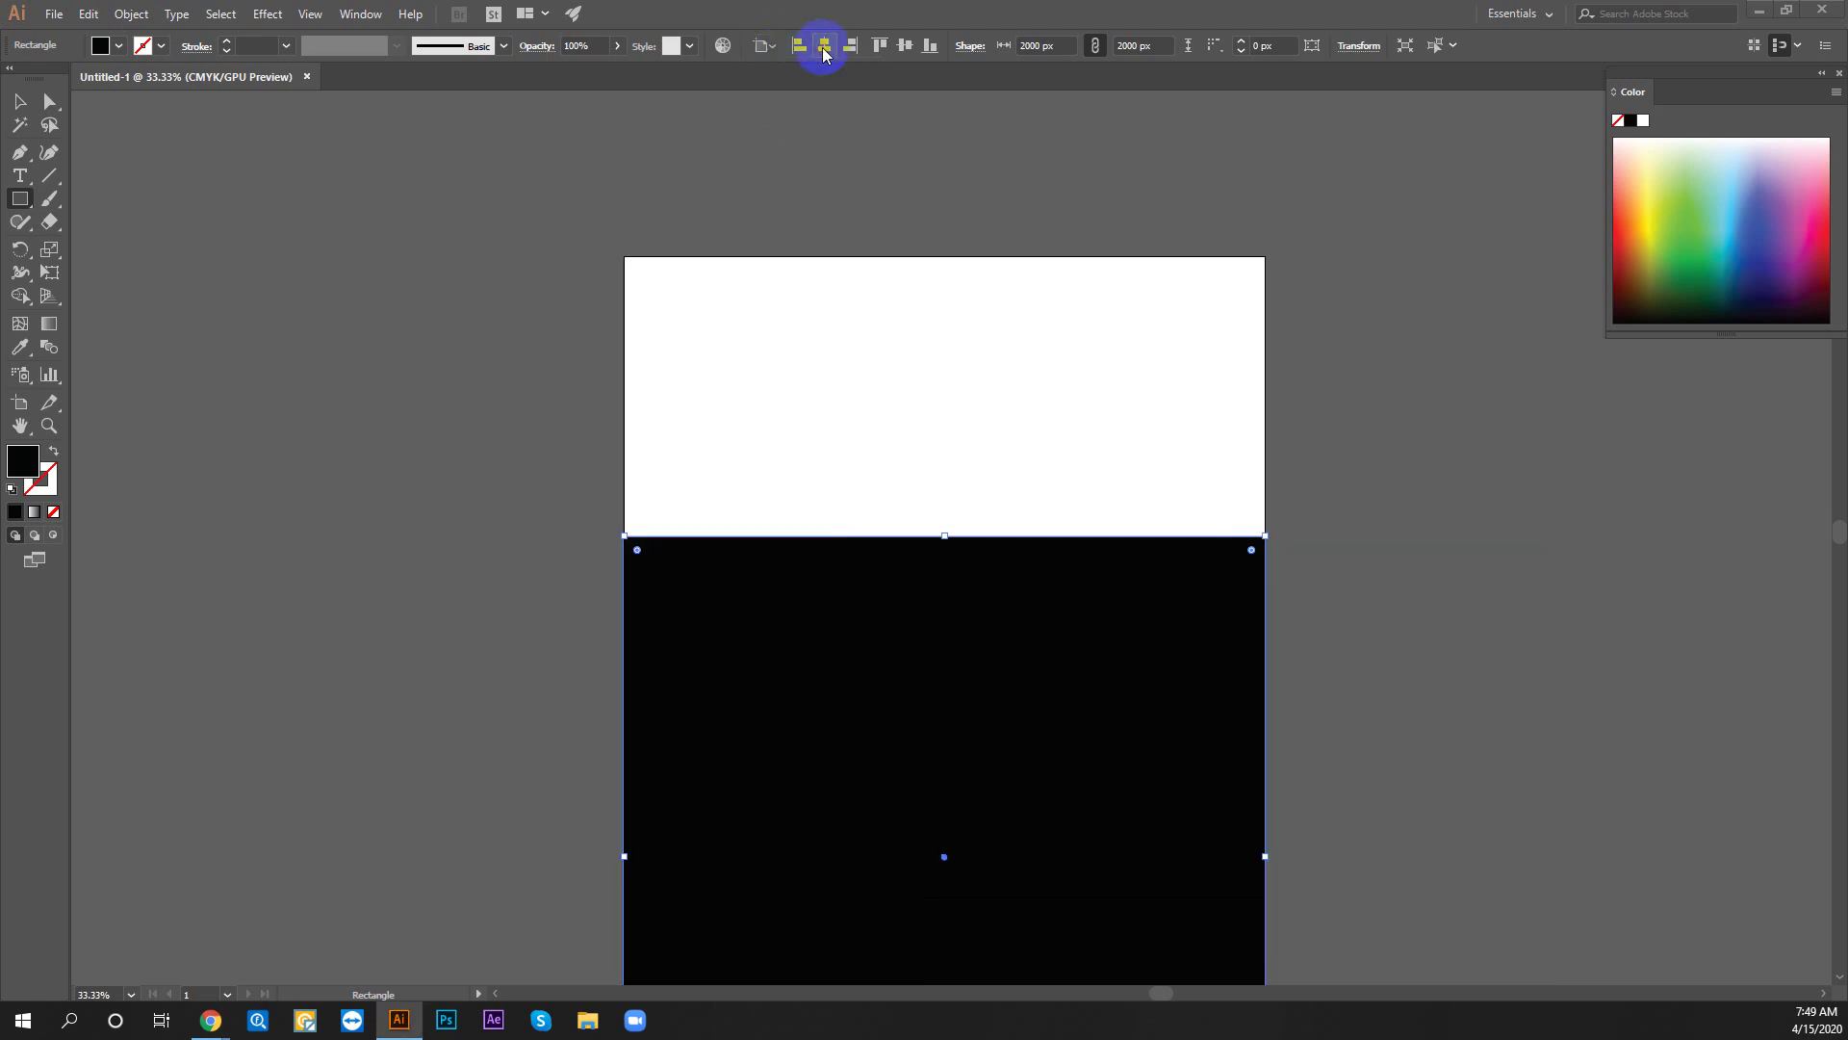
click(904, 46)
click(770, 45)
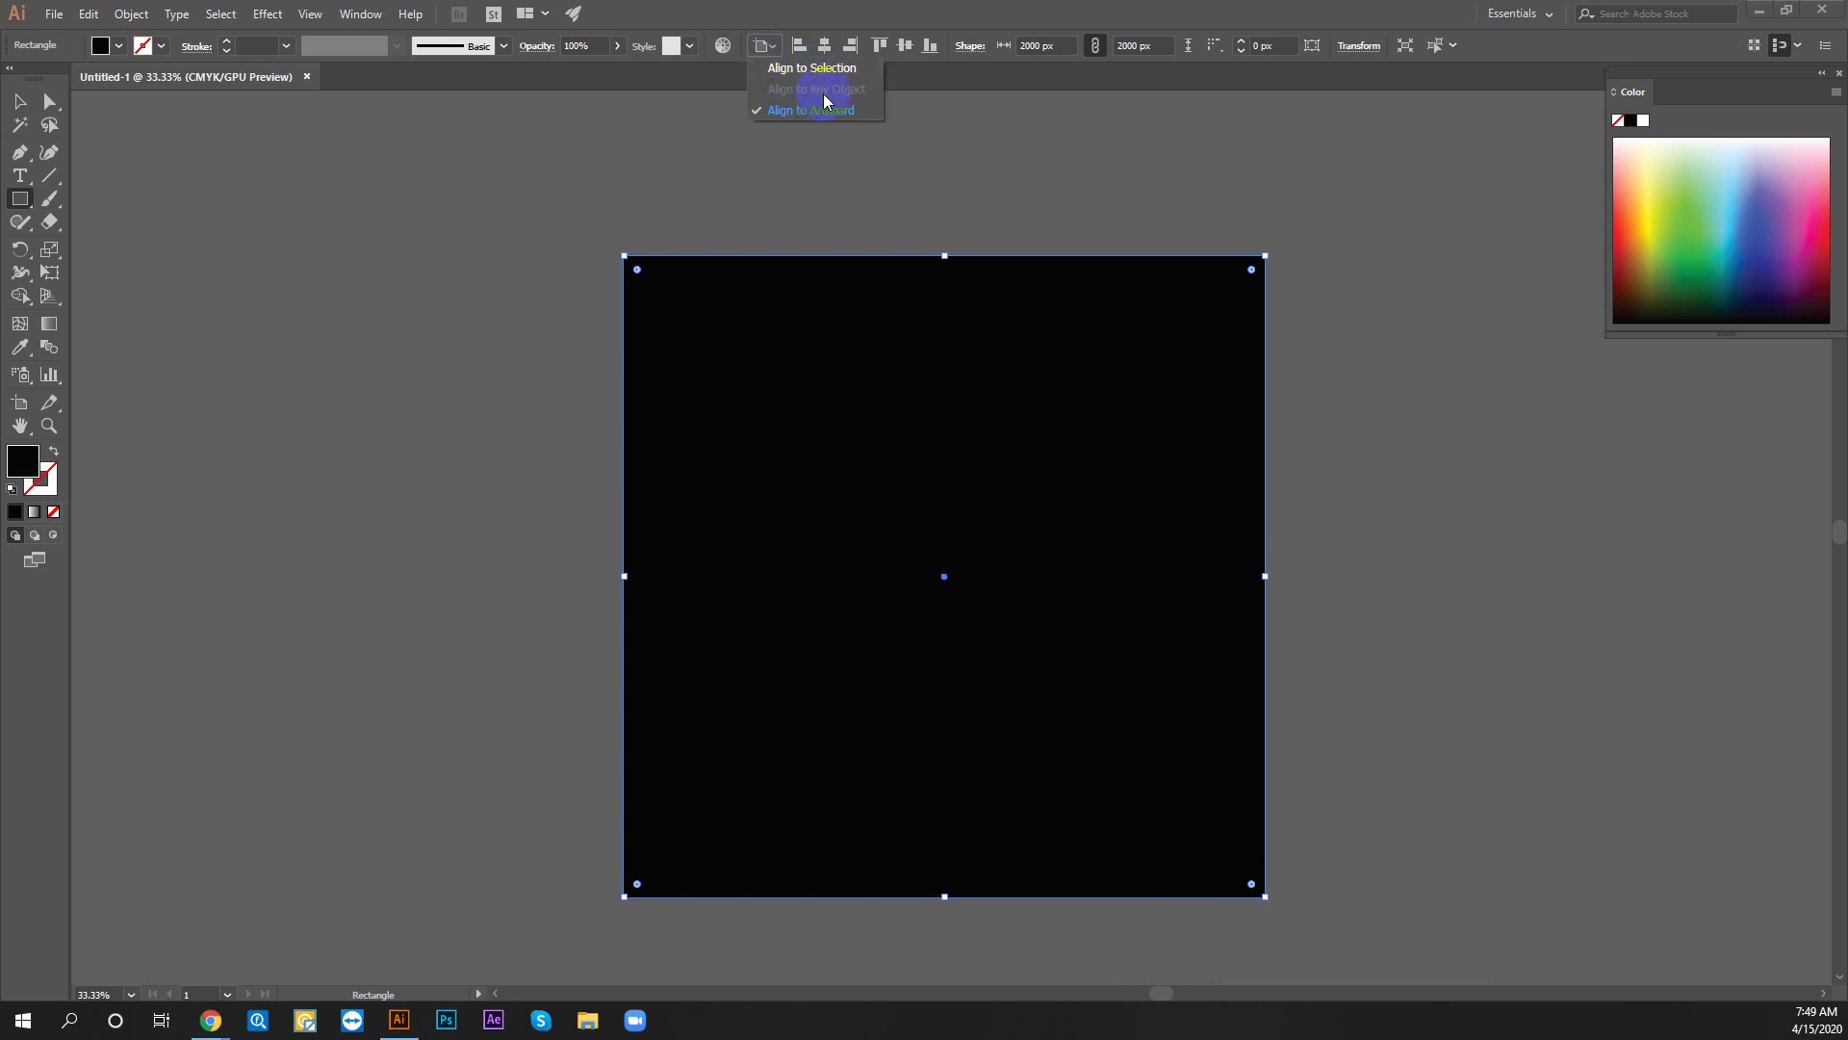
click(779, 47)
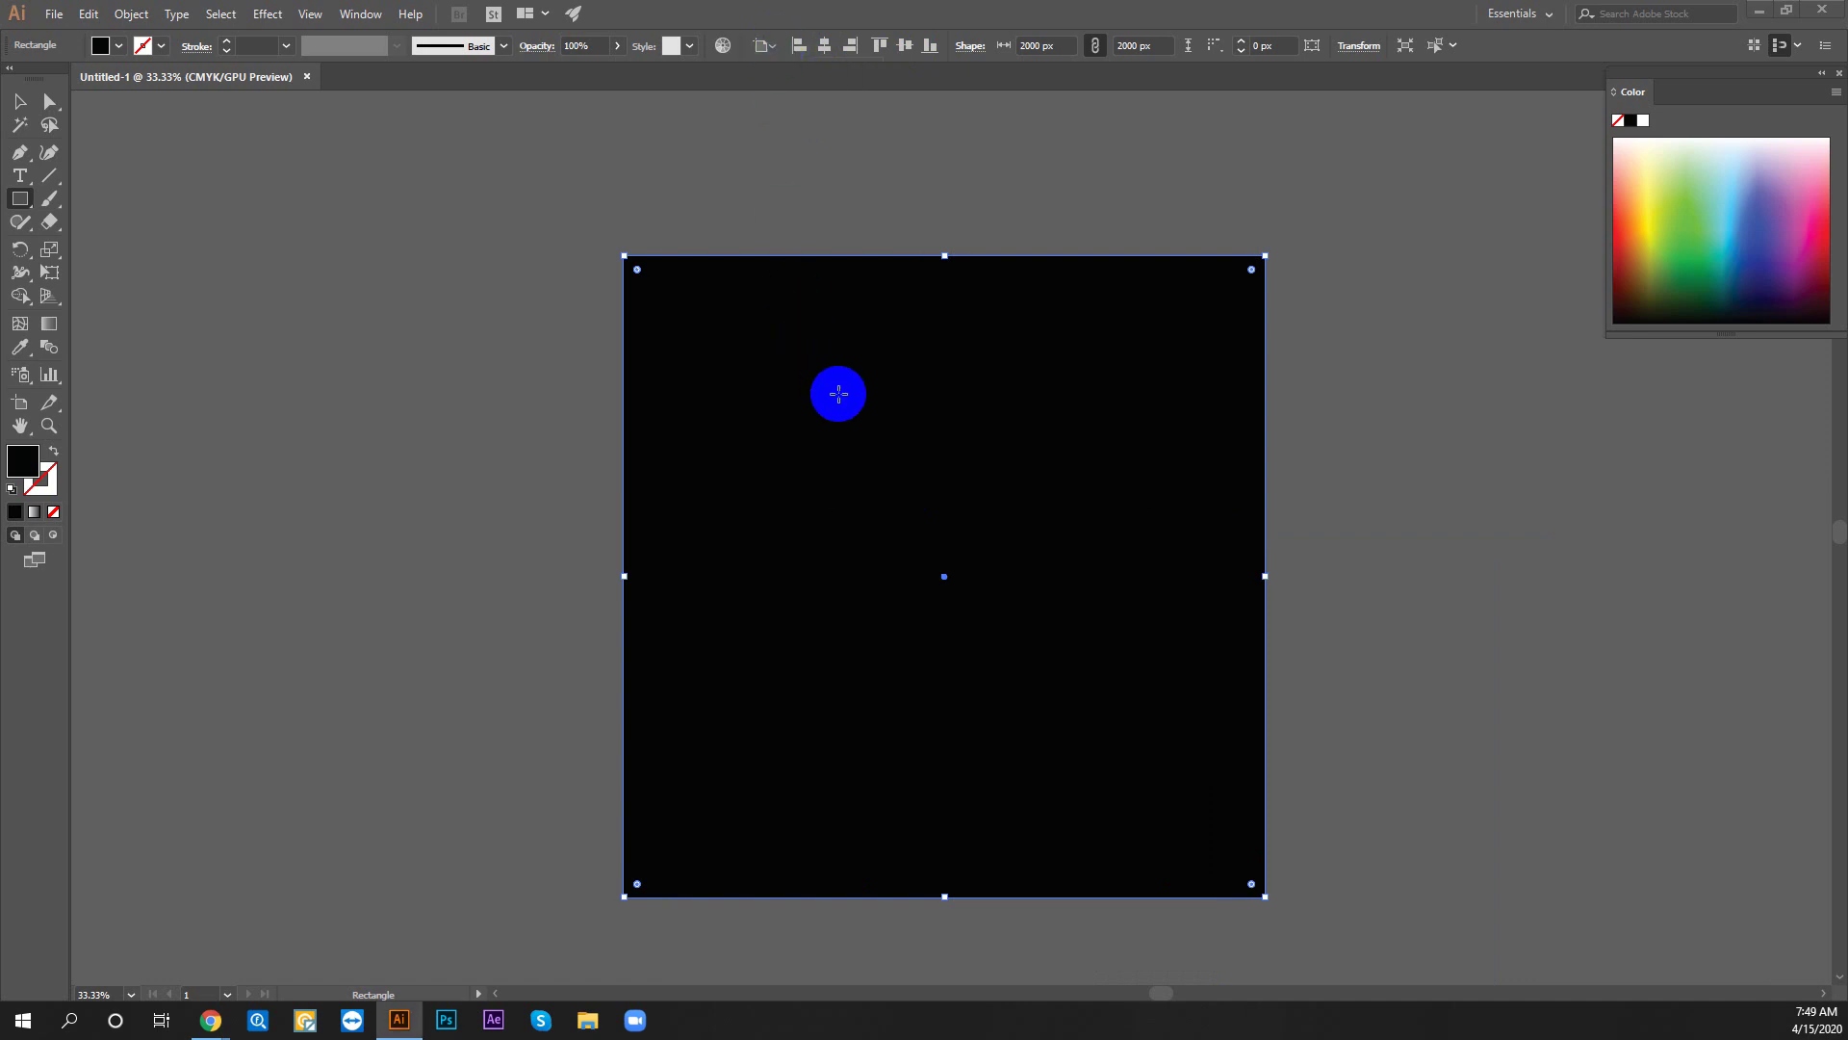
key(ctrl+shift+a)
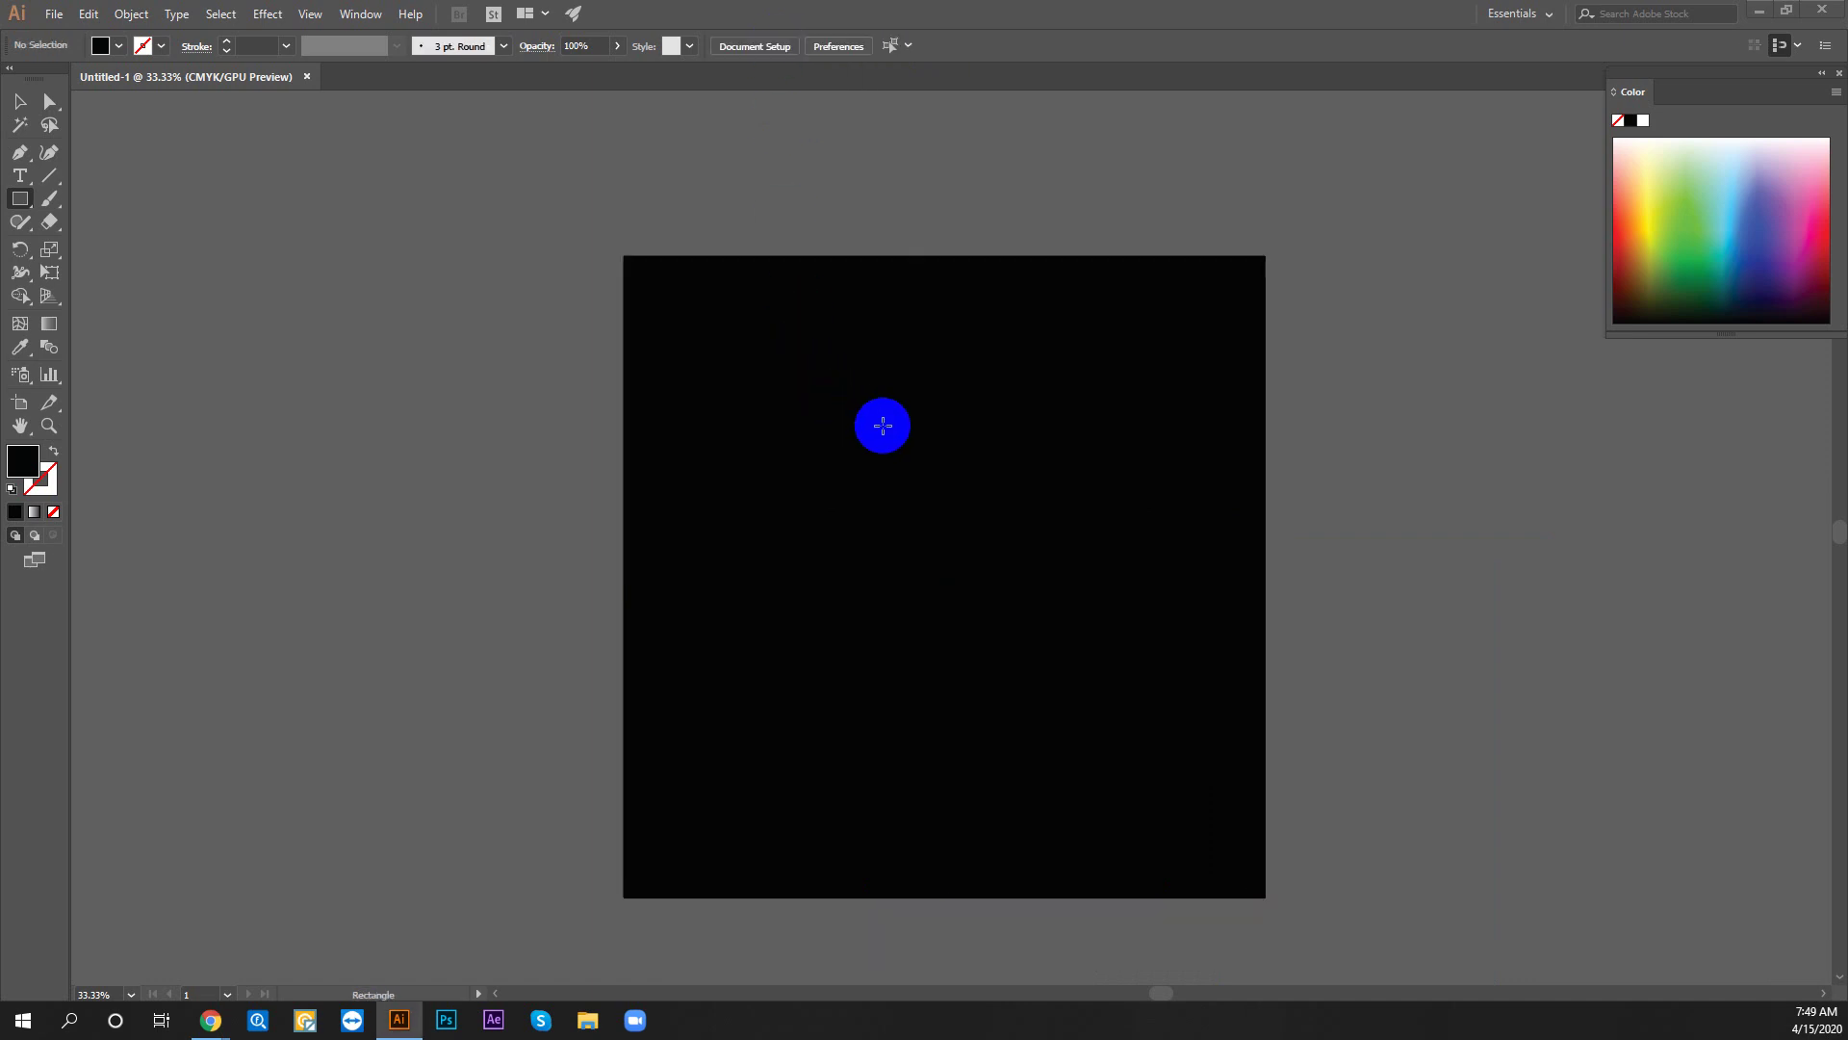
key(z)
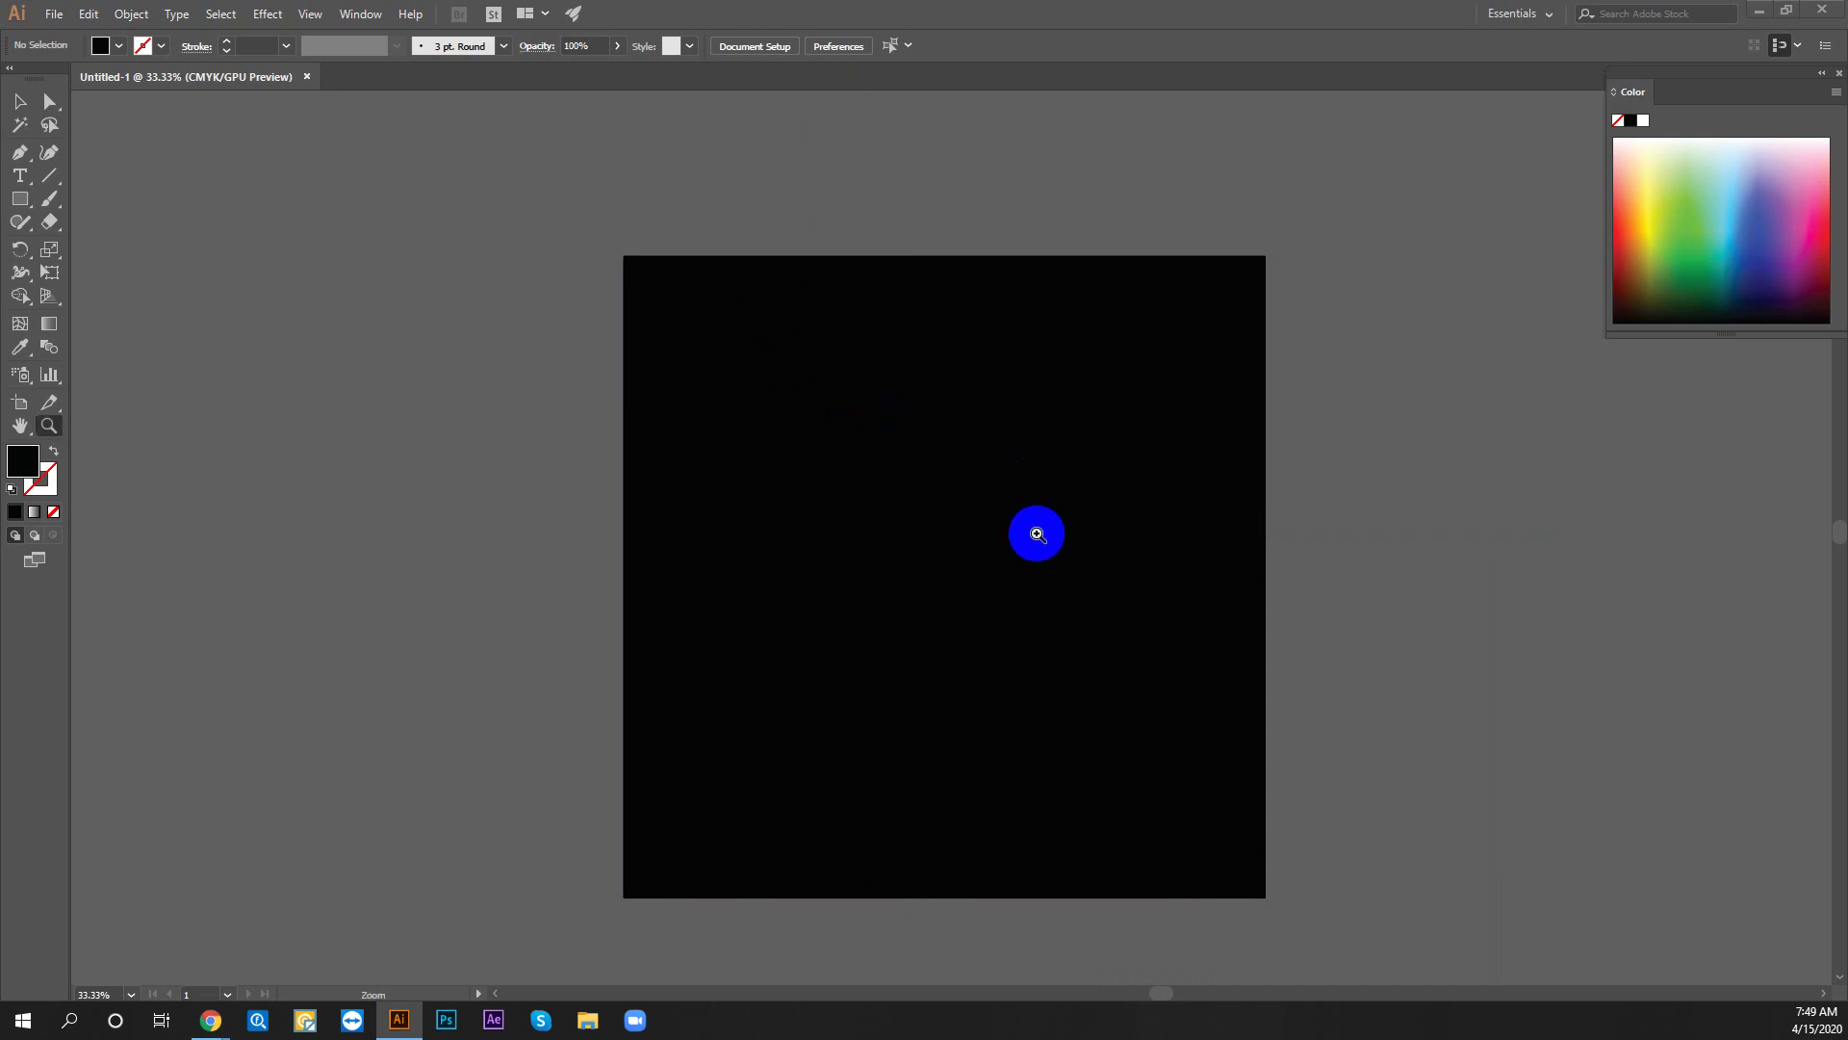
alt+click(1021, 530)
click(990, 502)
mouse_move(211, 1021)
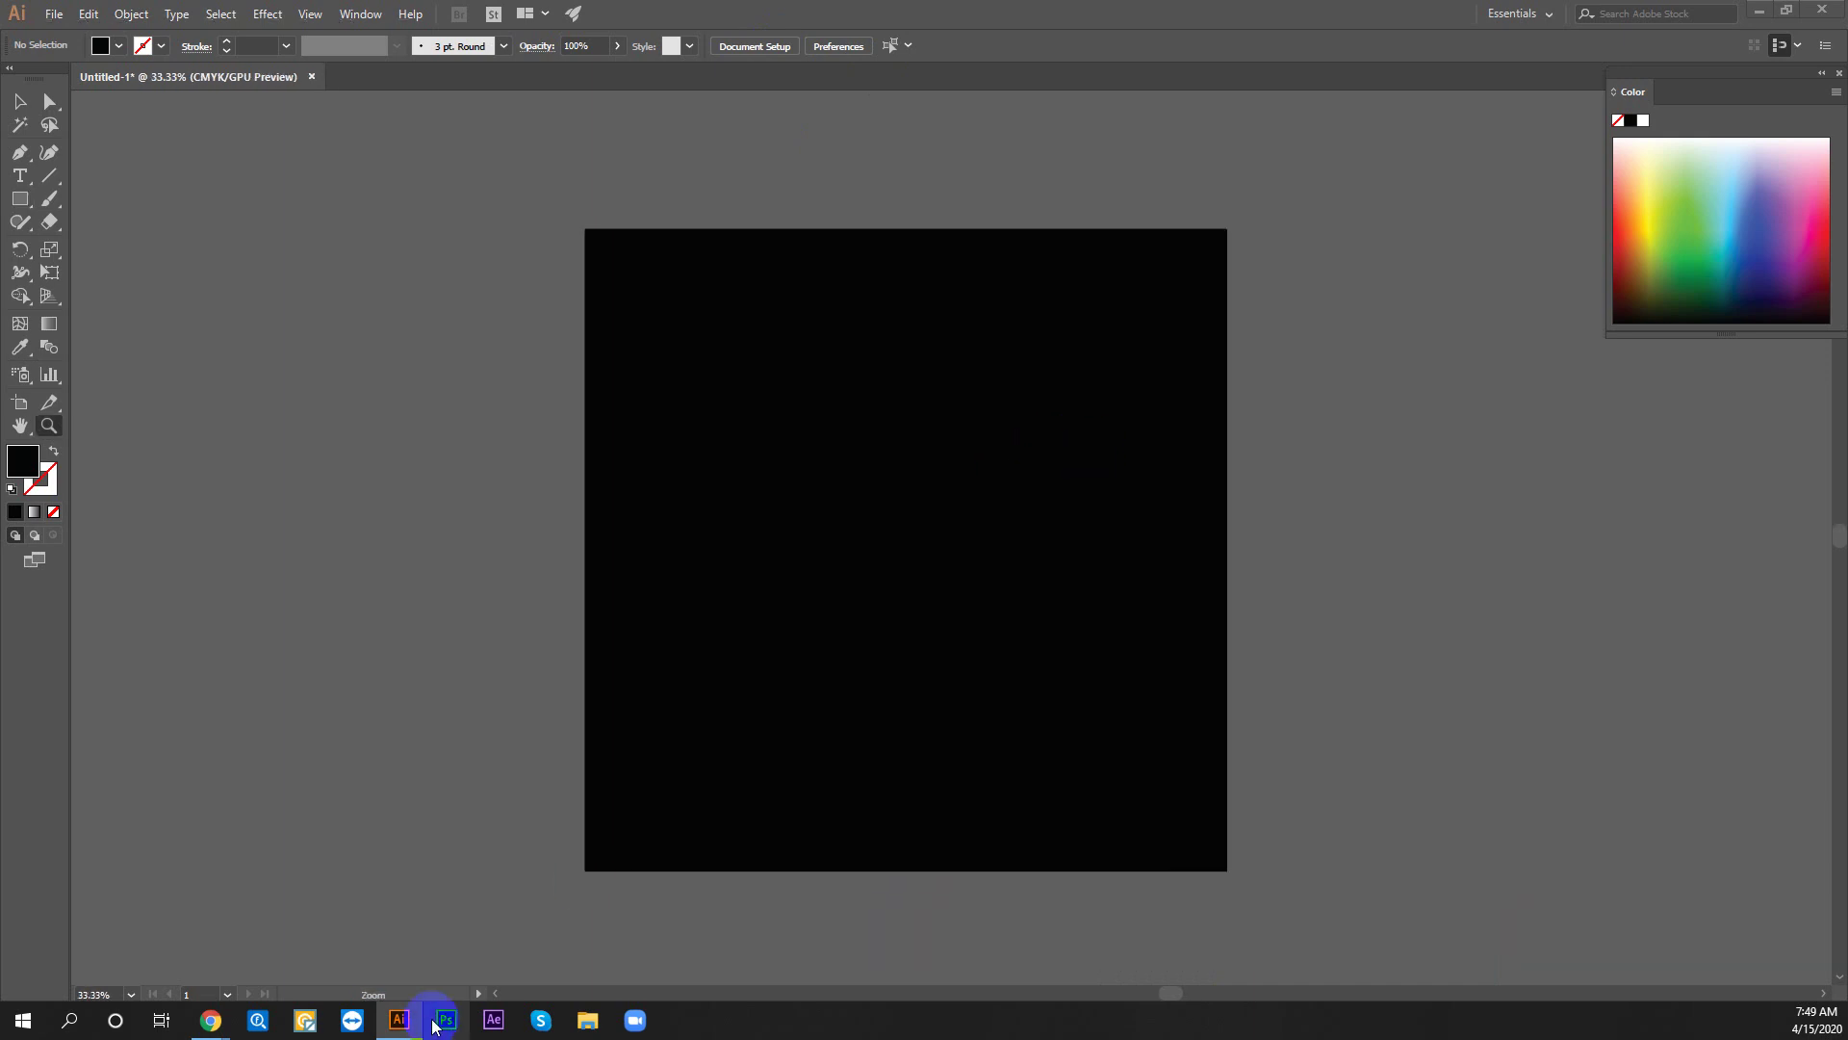
click(274, 992)
Capture the hiker sunset artwork from the hiking T-shirt tab and copy it
click(72, 16)
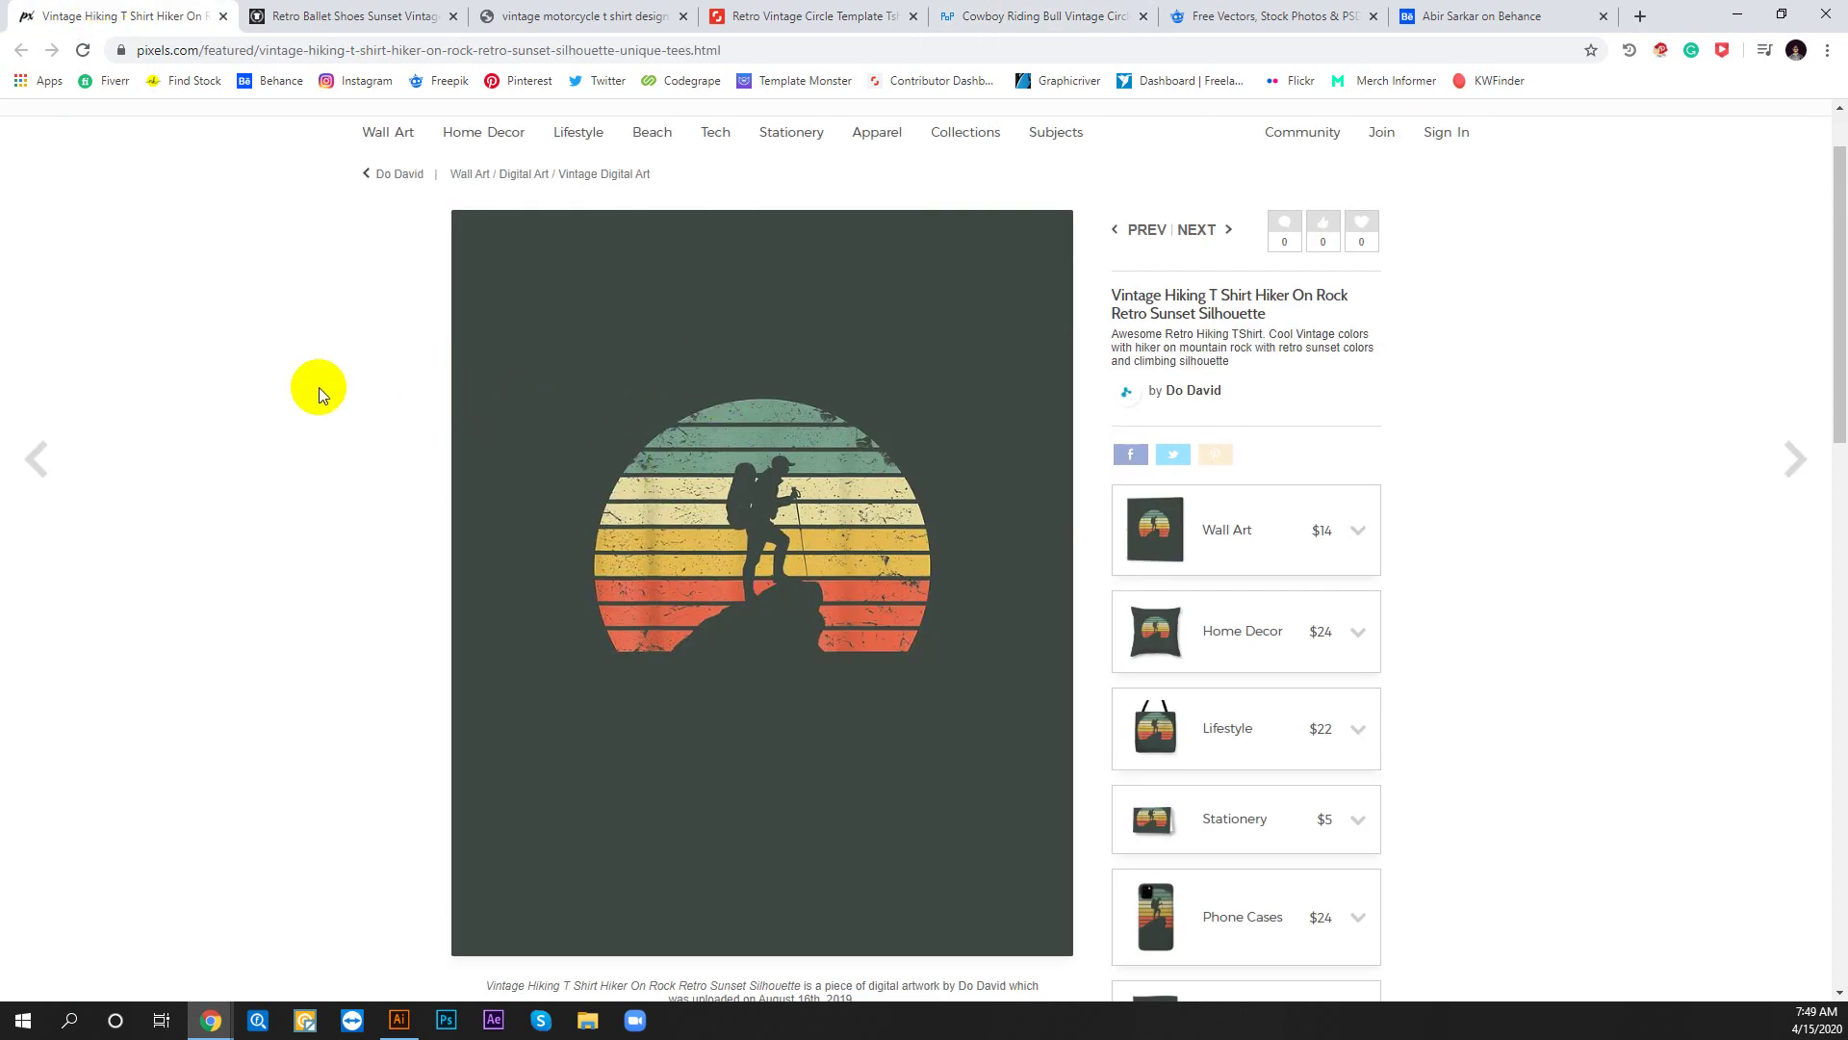
key(Print)
mouse_move(542, 303)
mouse_down()
mouse_move(752, 674)
mouse_move(960, 787)
mouse_up()
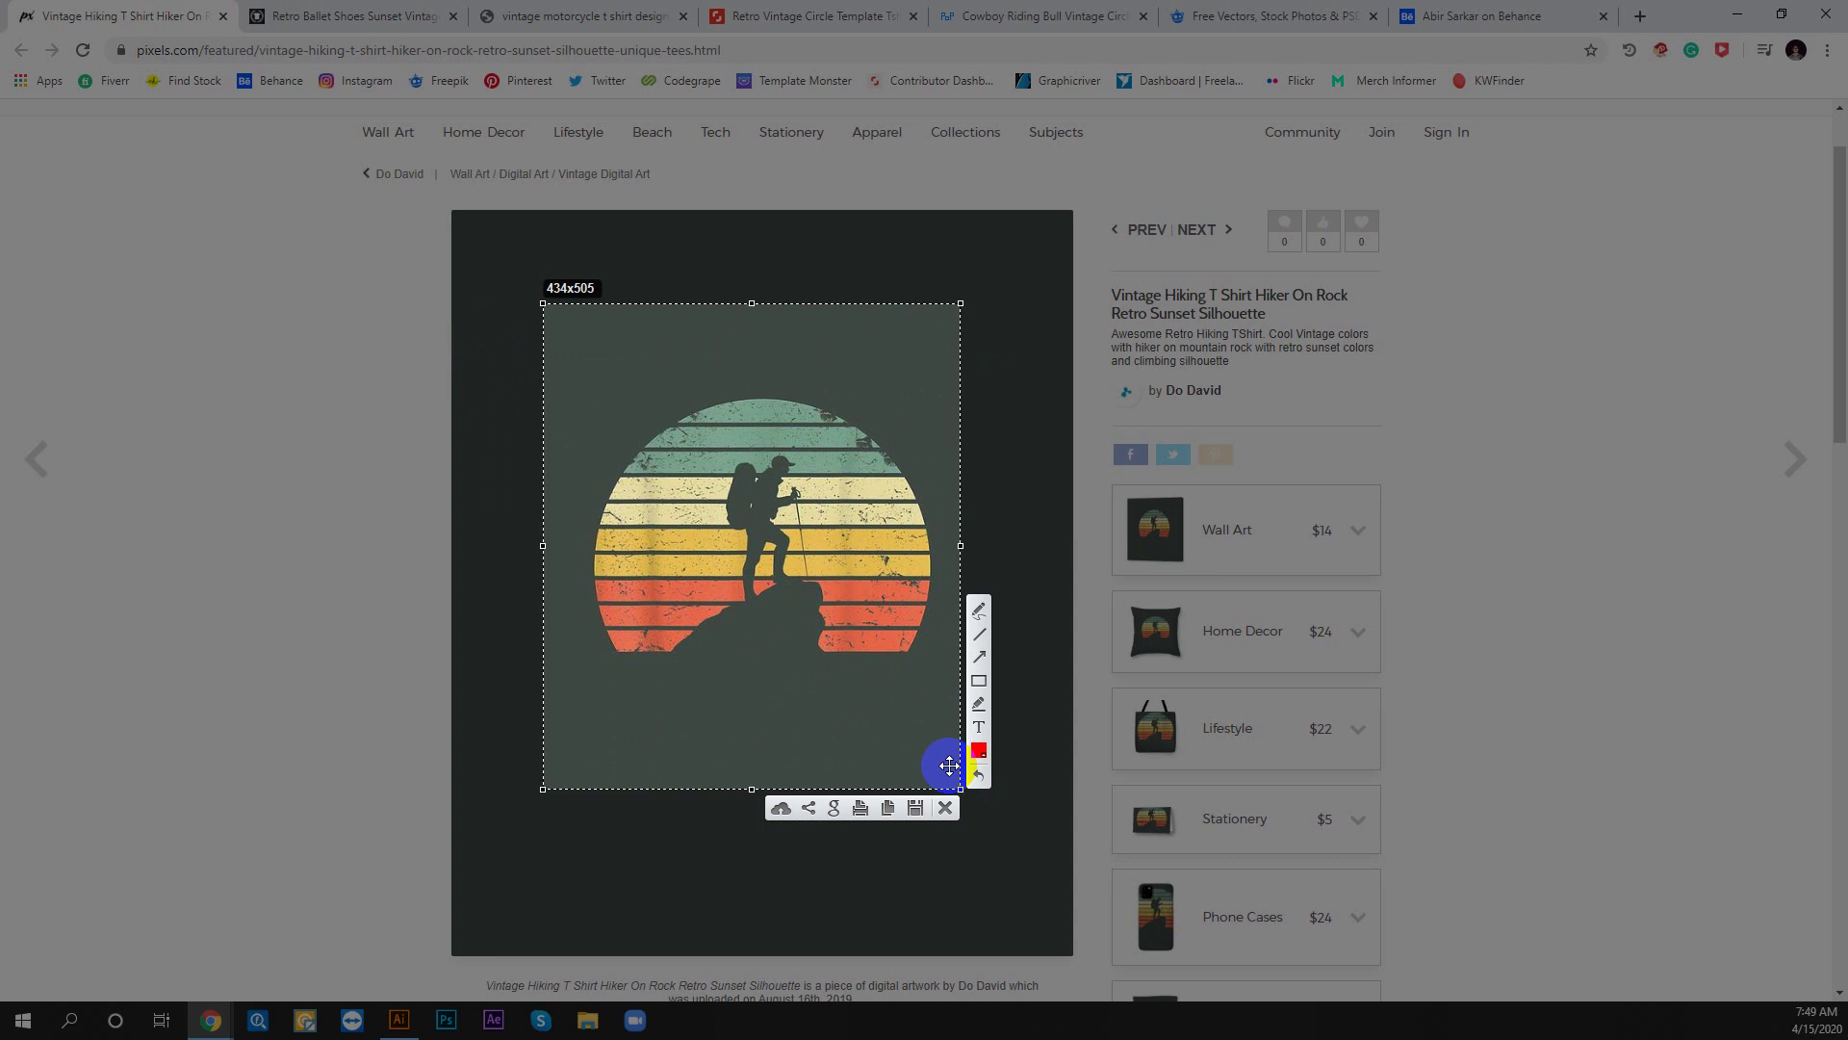
click(888, 808)
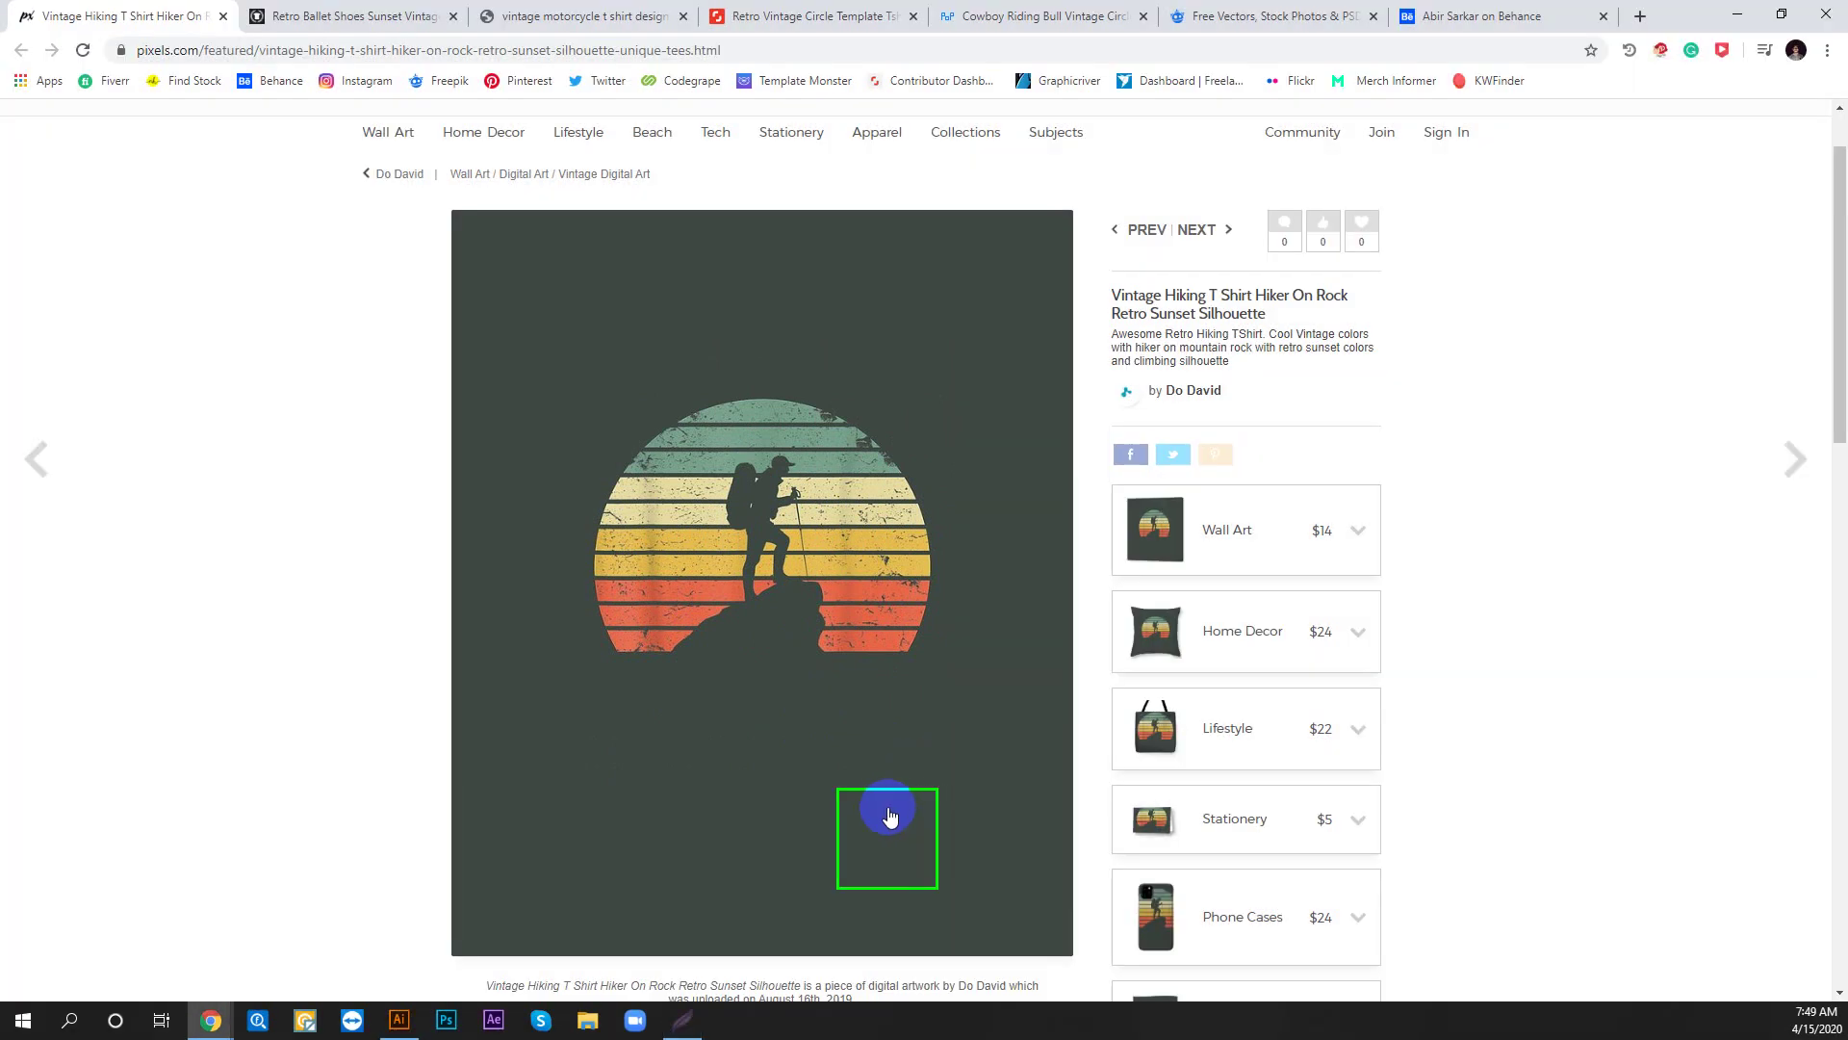
click(398, 1022)
Paste the hiker capture, enlarge it to about 738 px wide beside the artboard
click(446, 631)
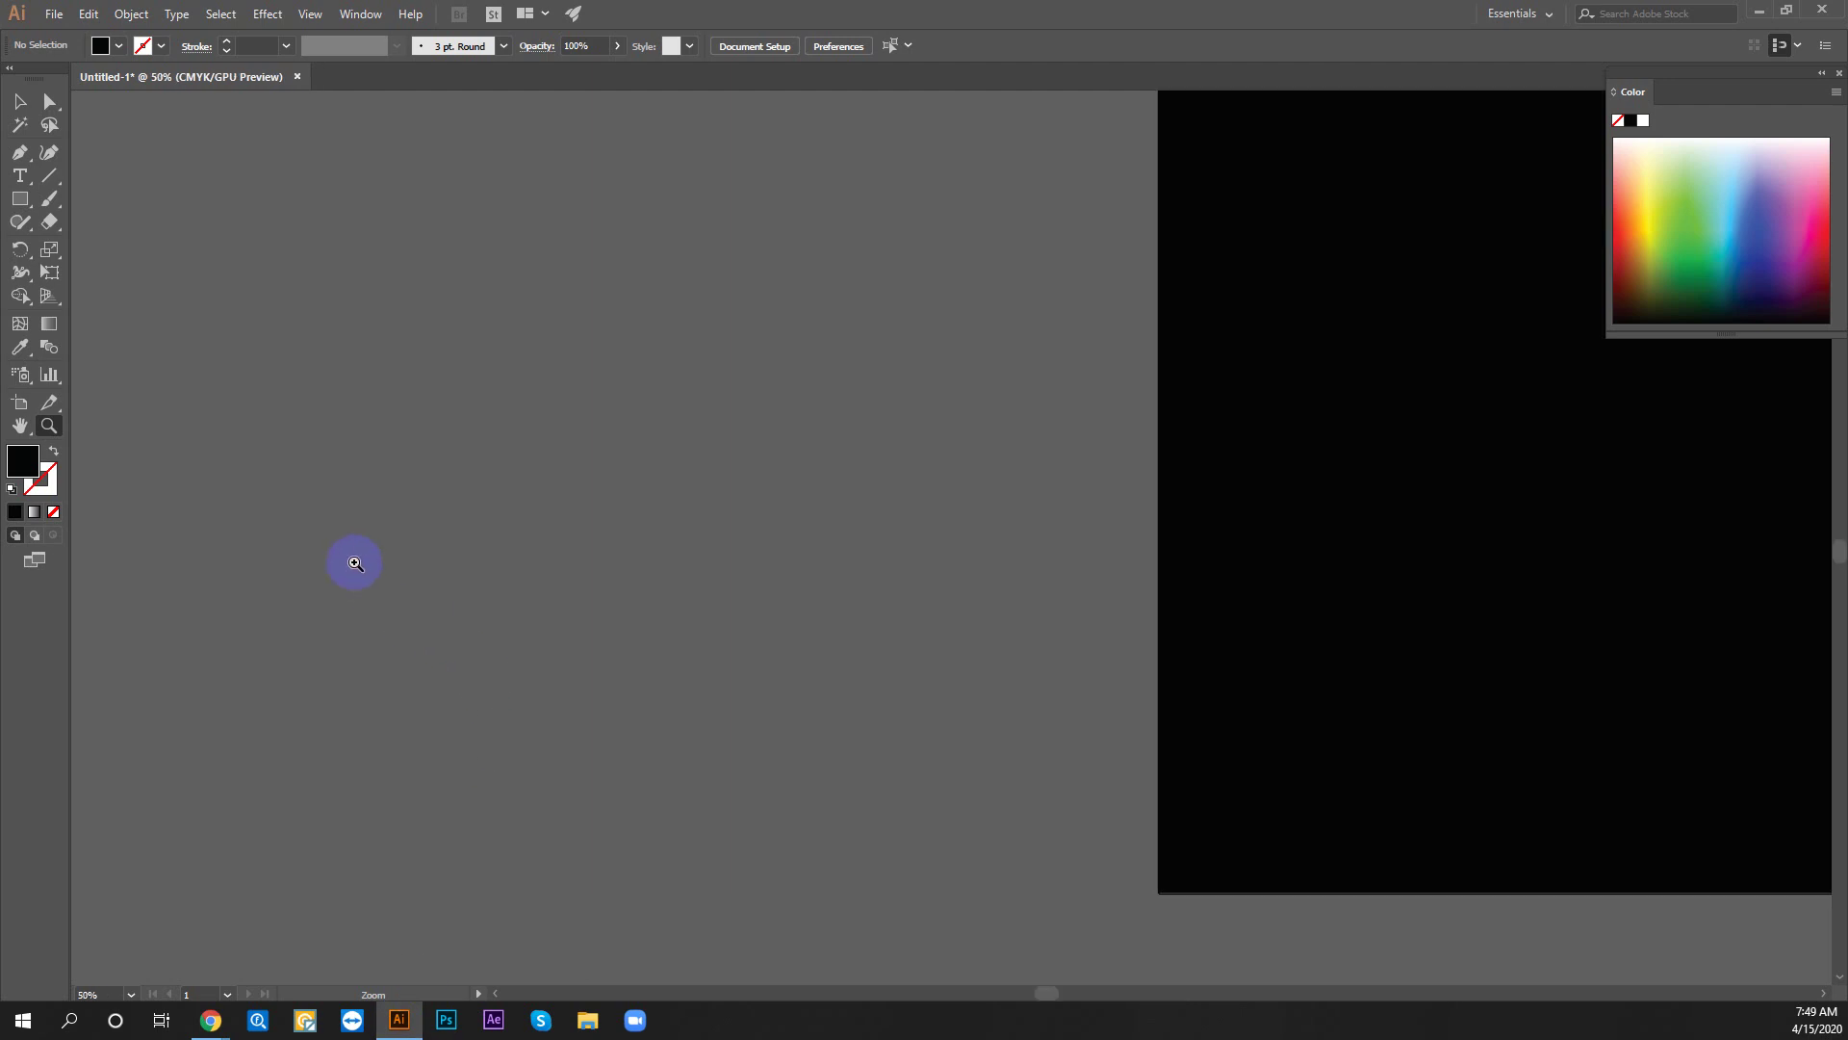
key(v)
key(ctrl+v)
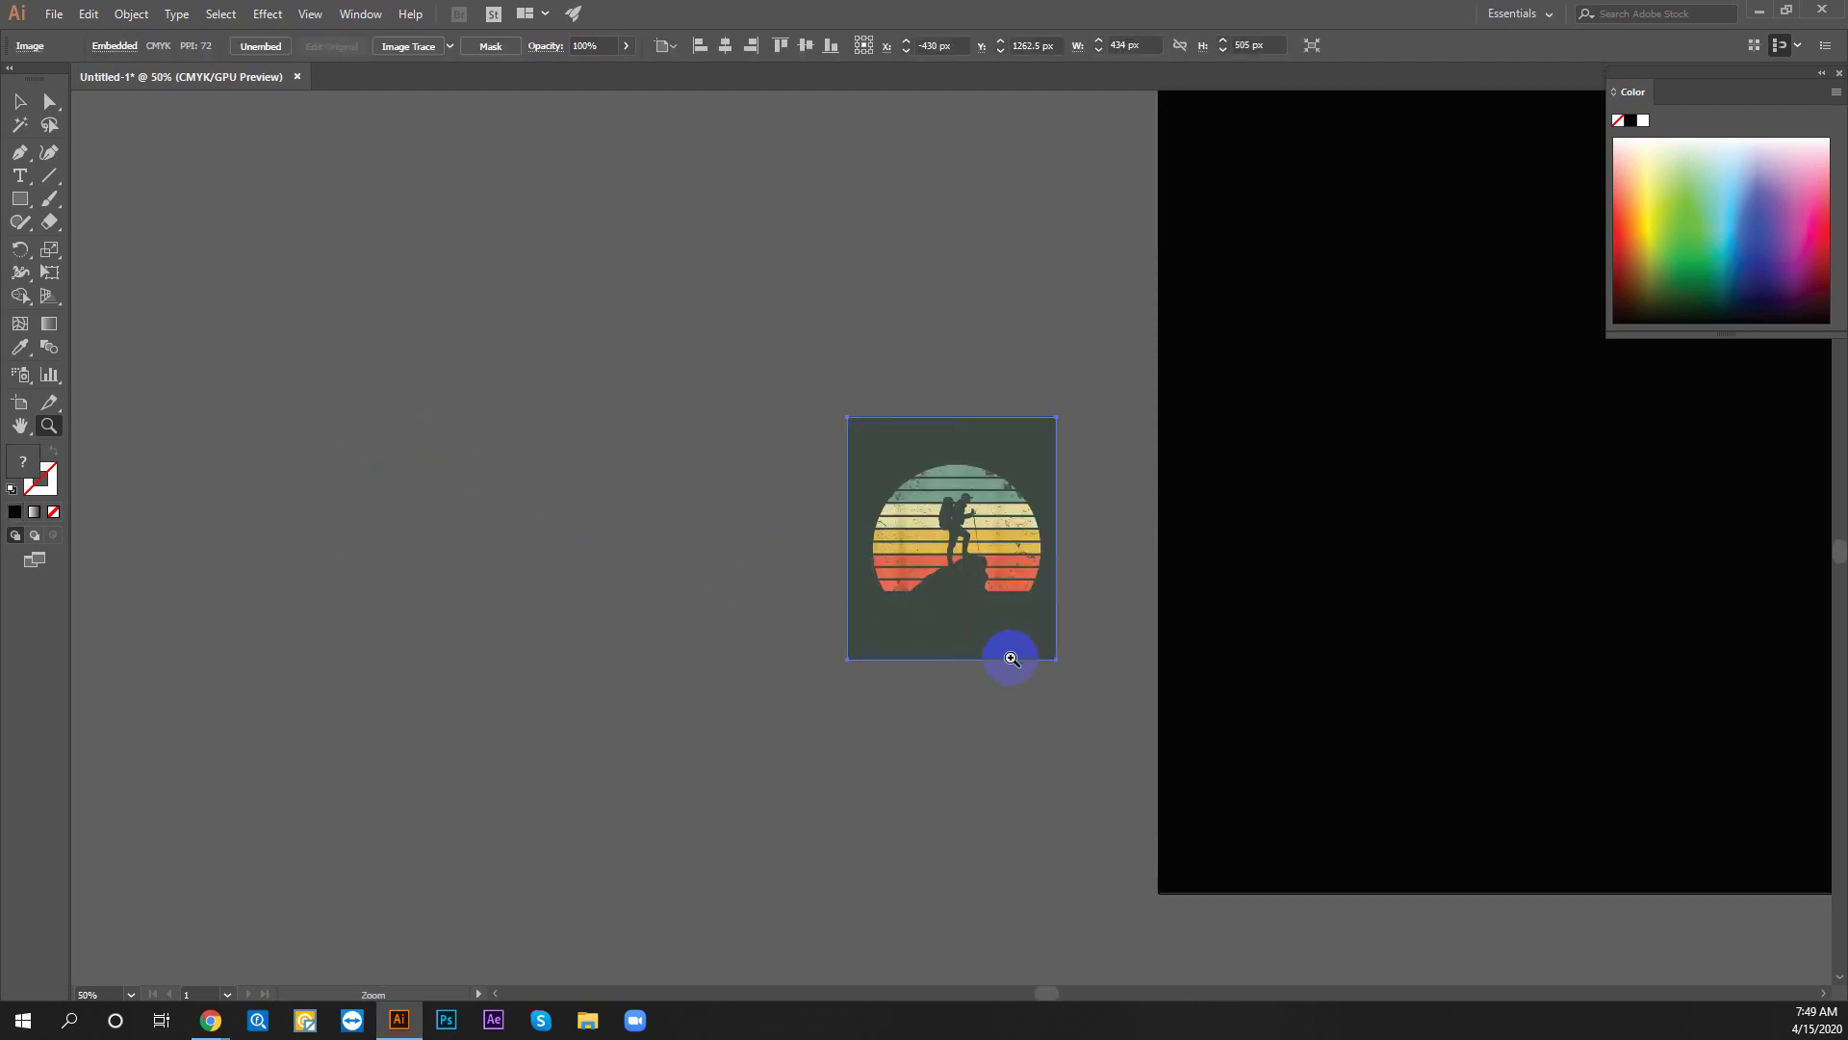
drag(1055, 660, 1129, 744)
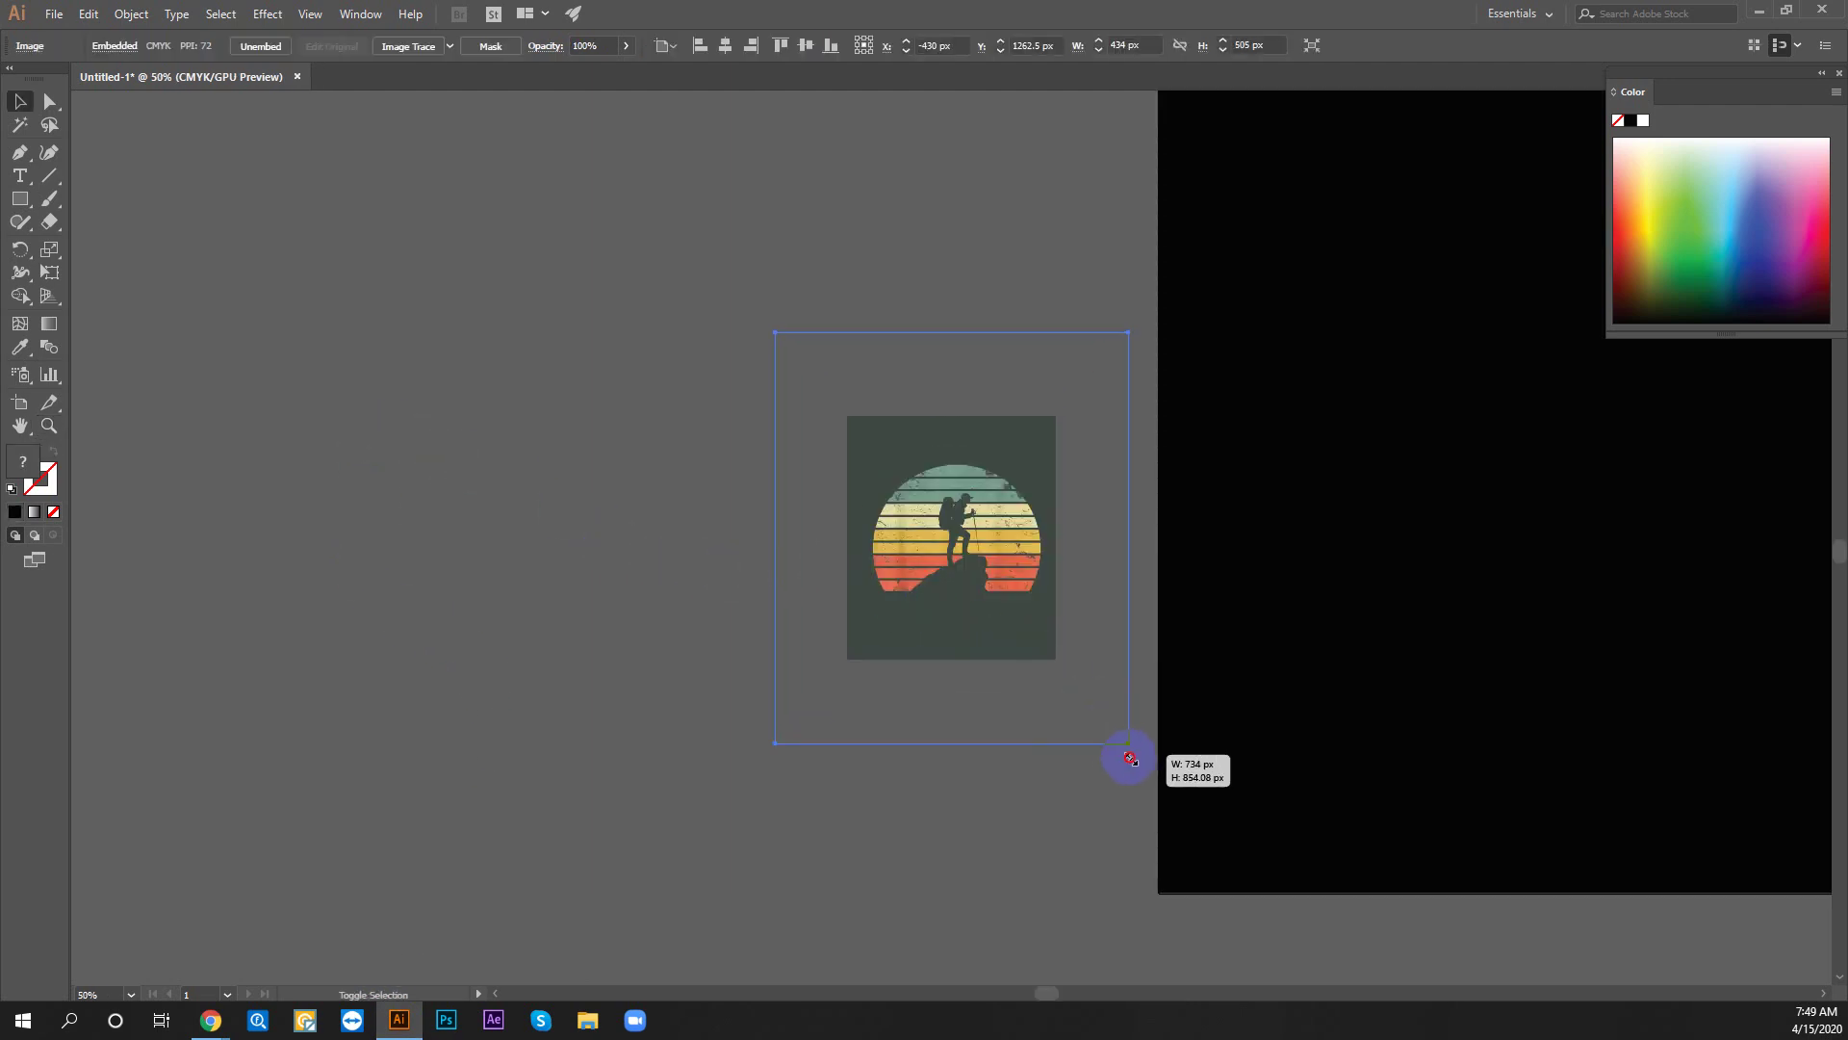
drag(1042, 587, 1040, 513)
drag(1184, 557, 948, 581)
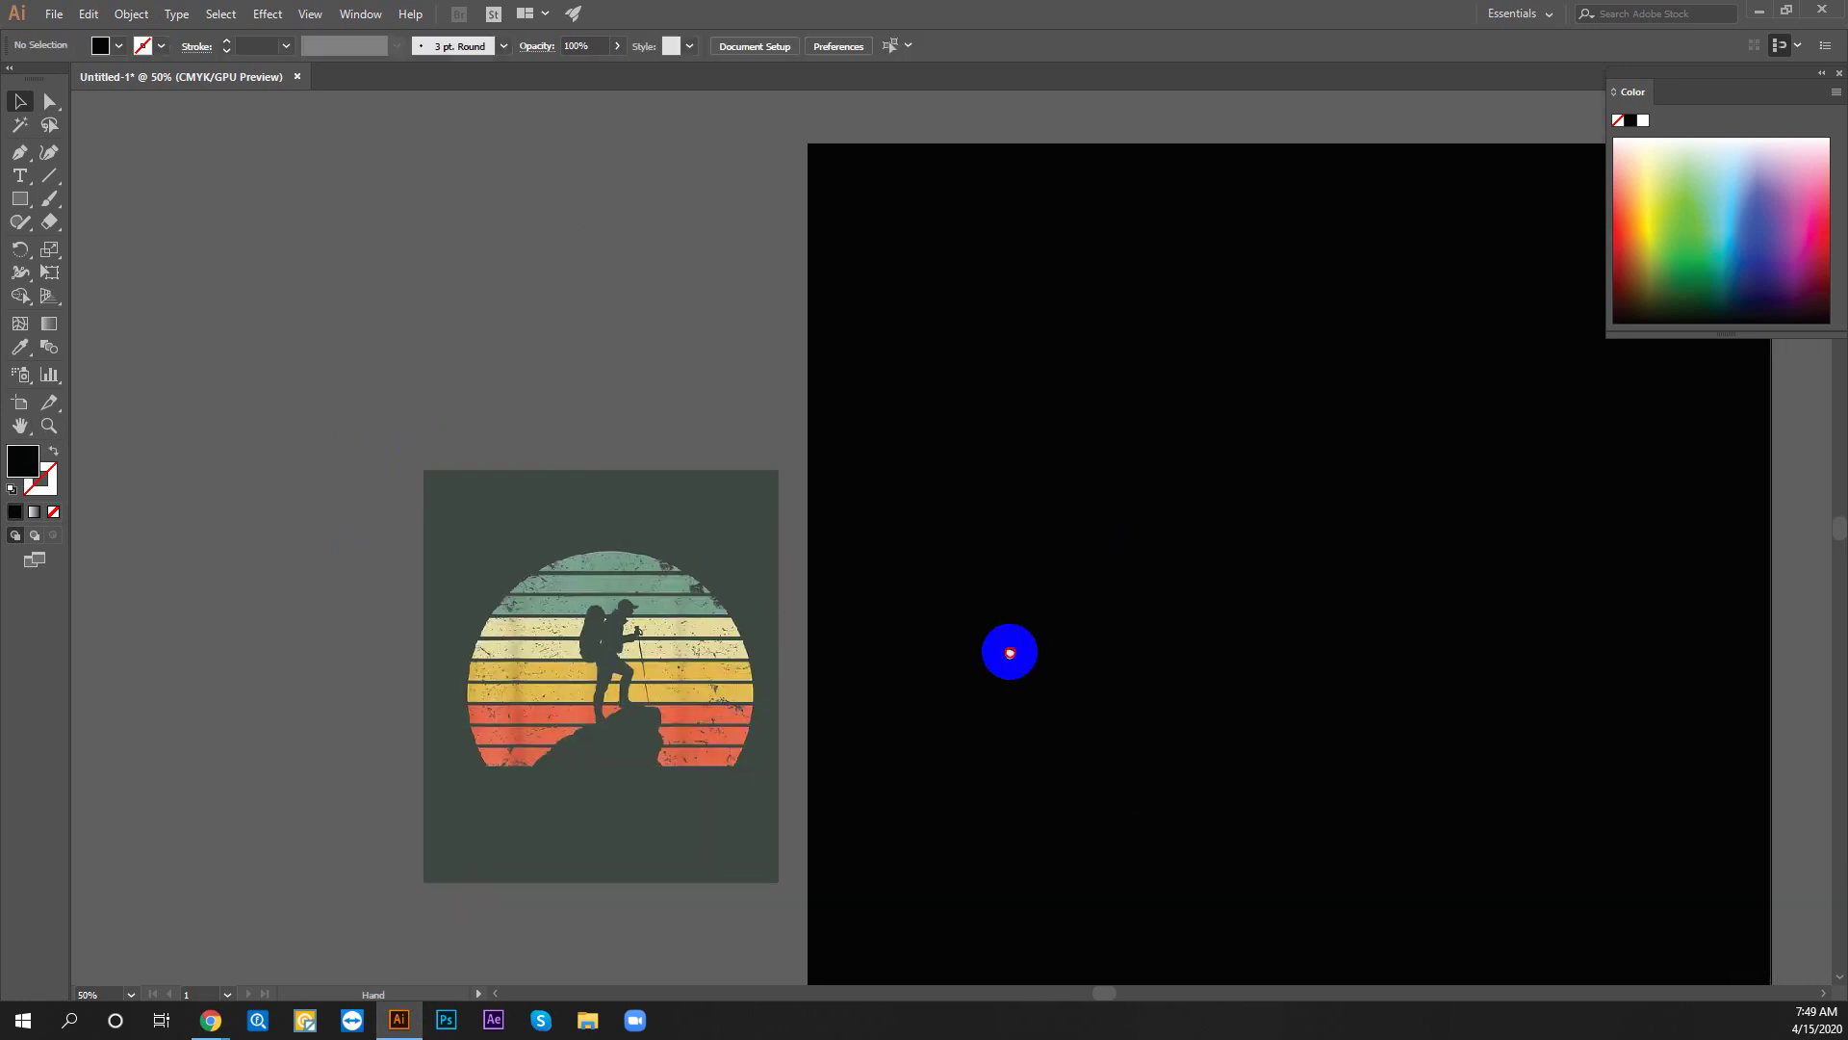
click(590, 578)
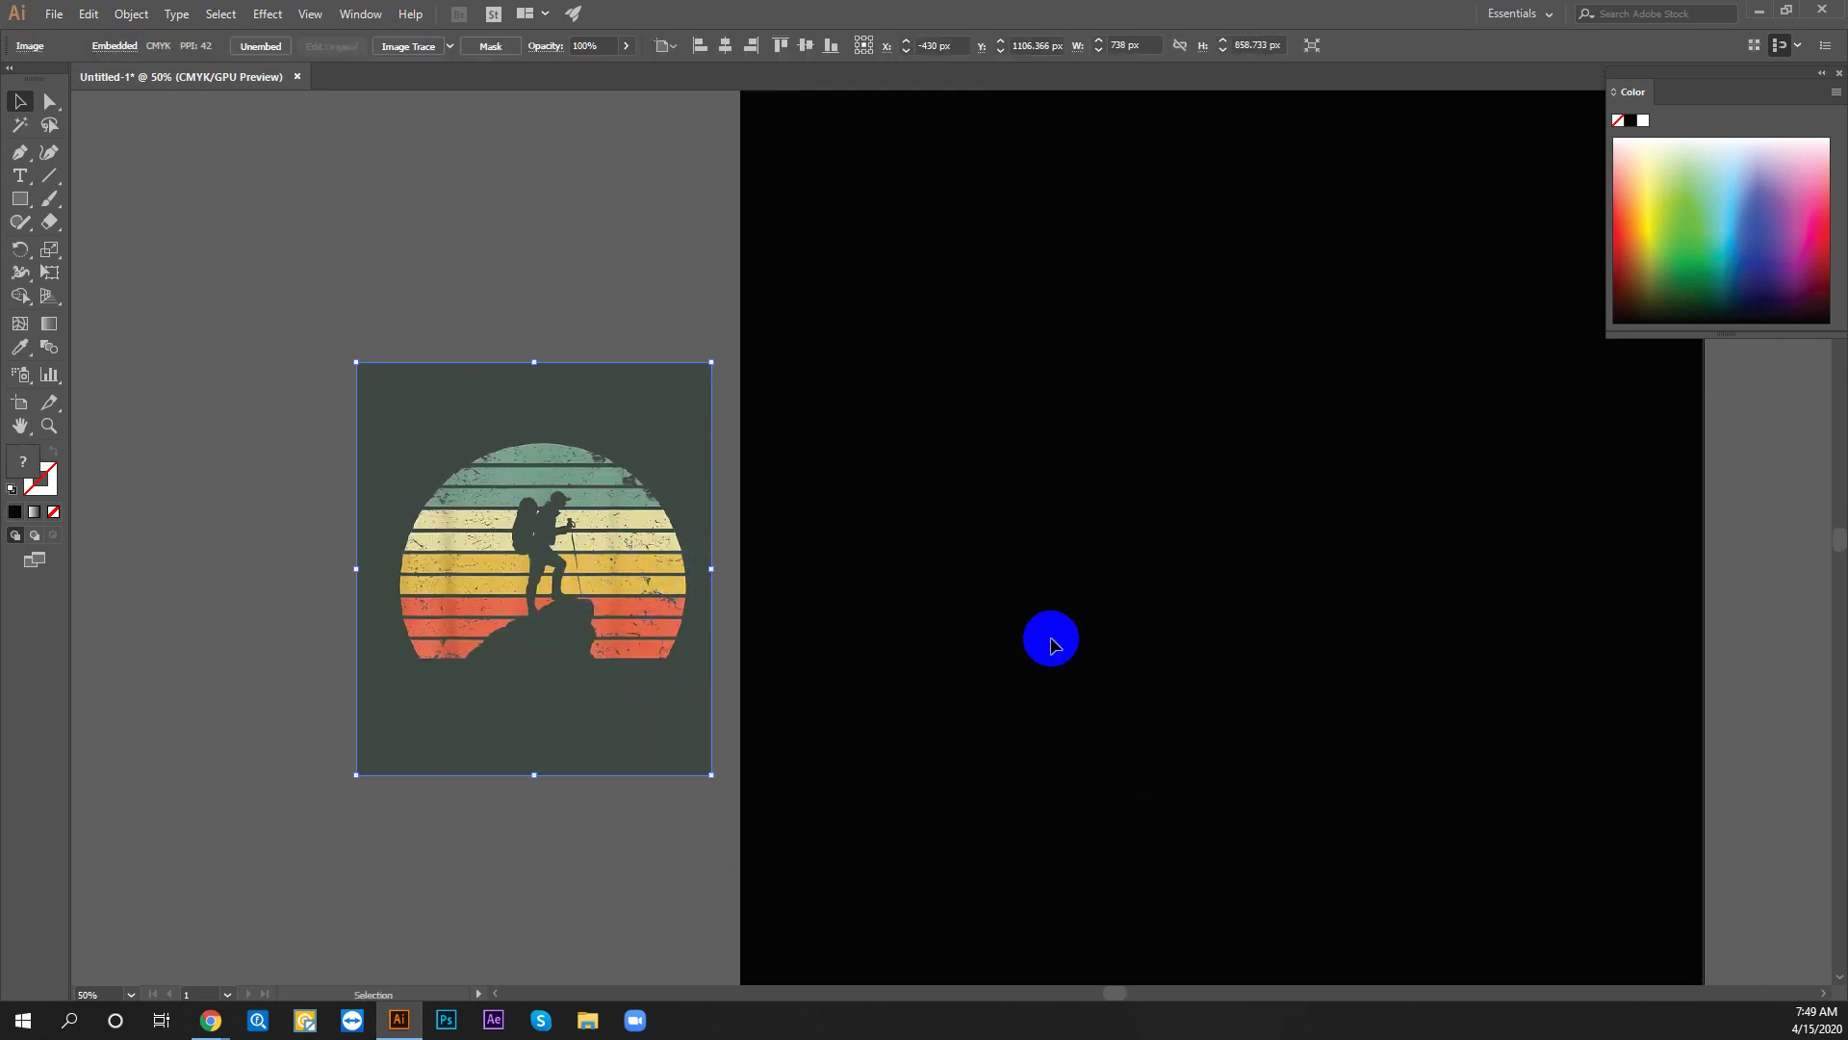
drag(1052, 640, 978, 598)
key(z)
alt+click(986, 578)
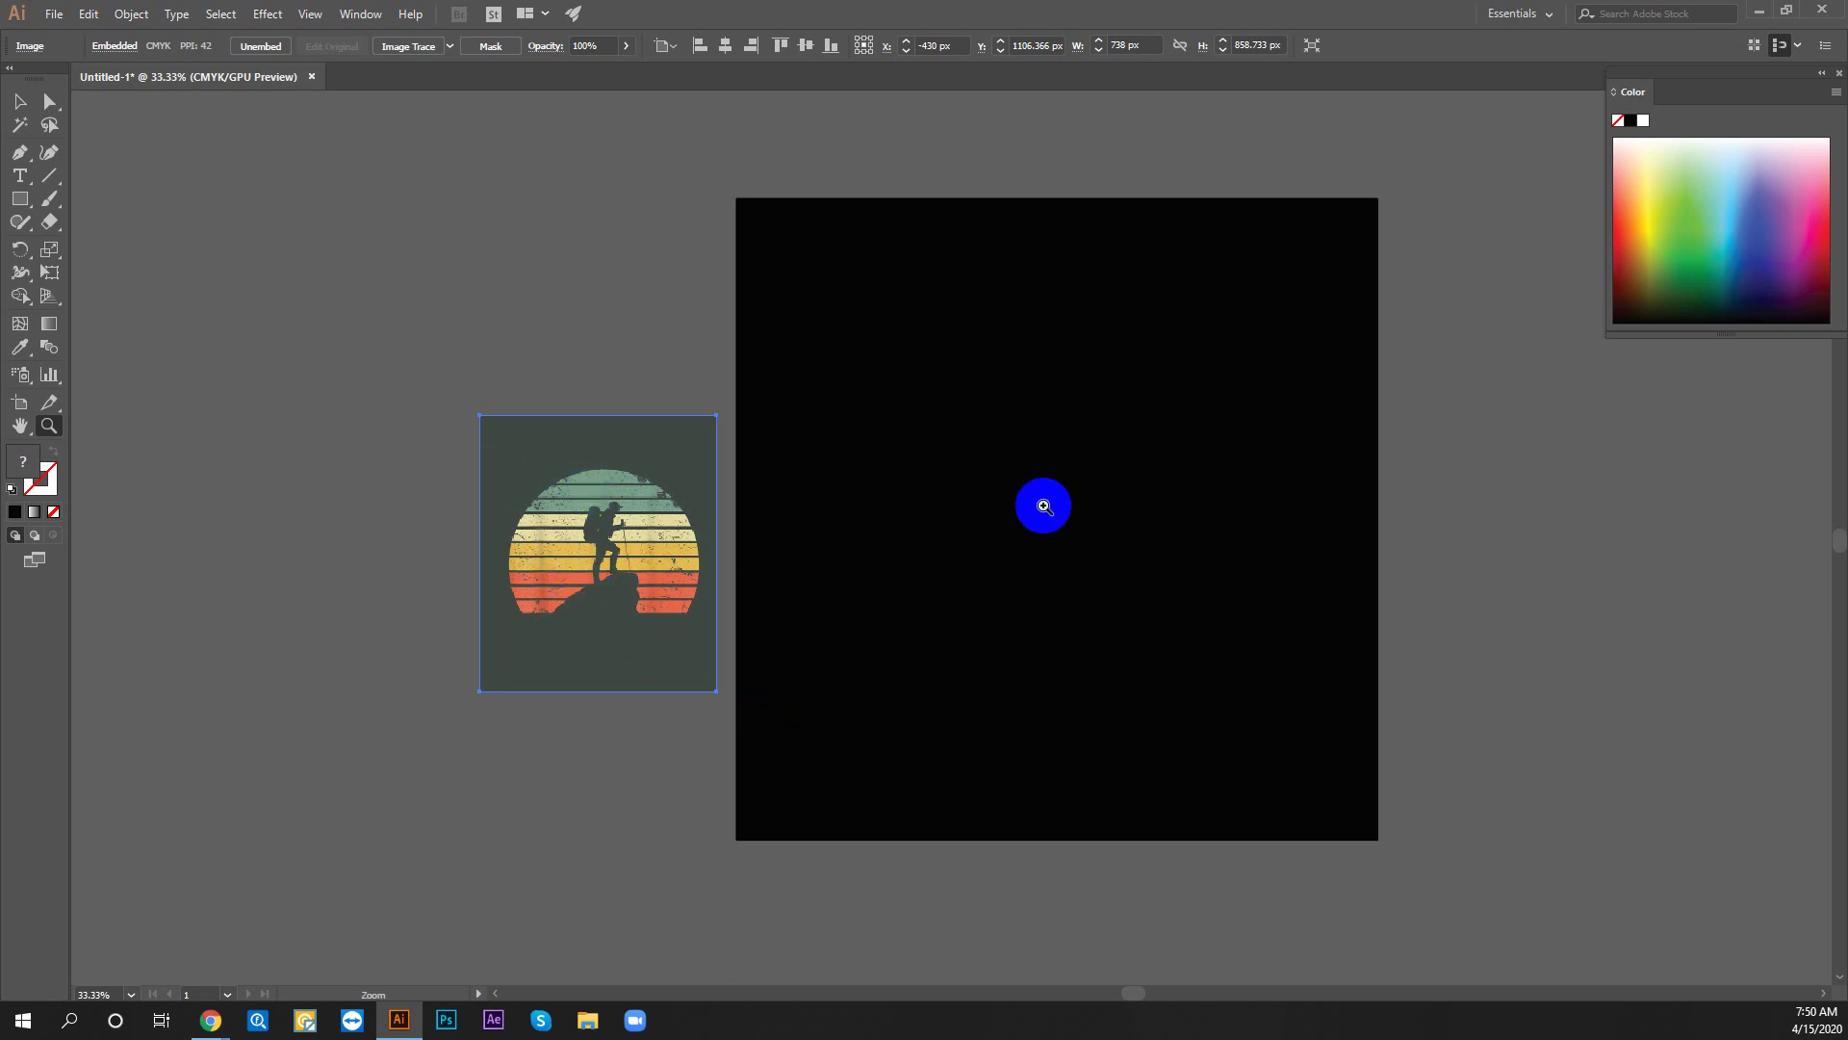
mouse_move(211, 1020)
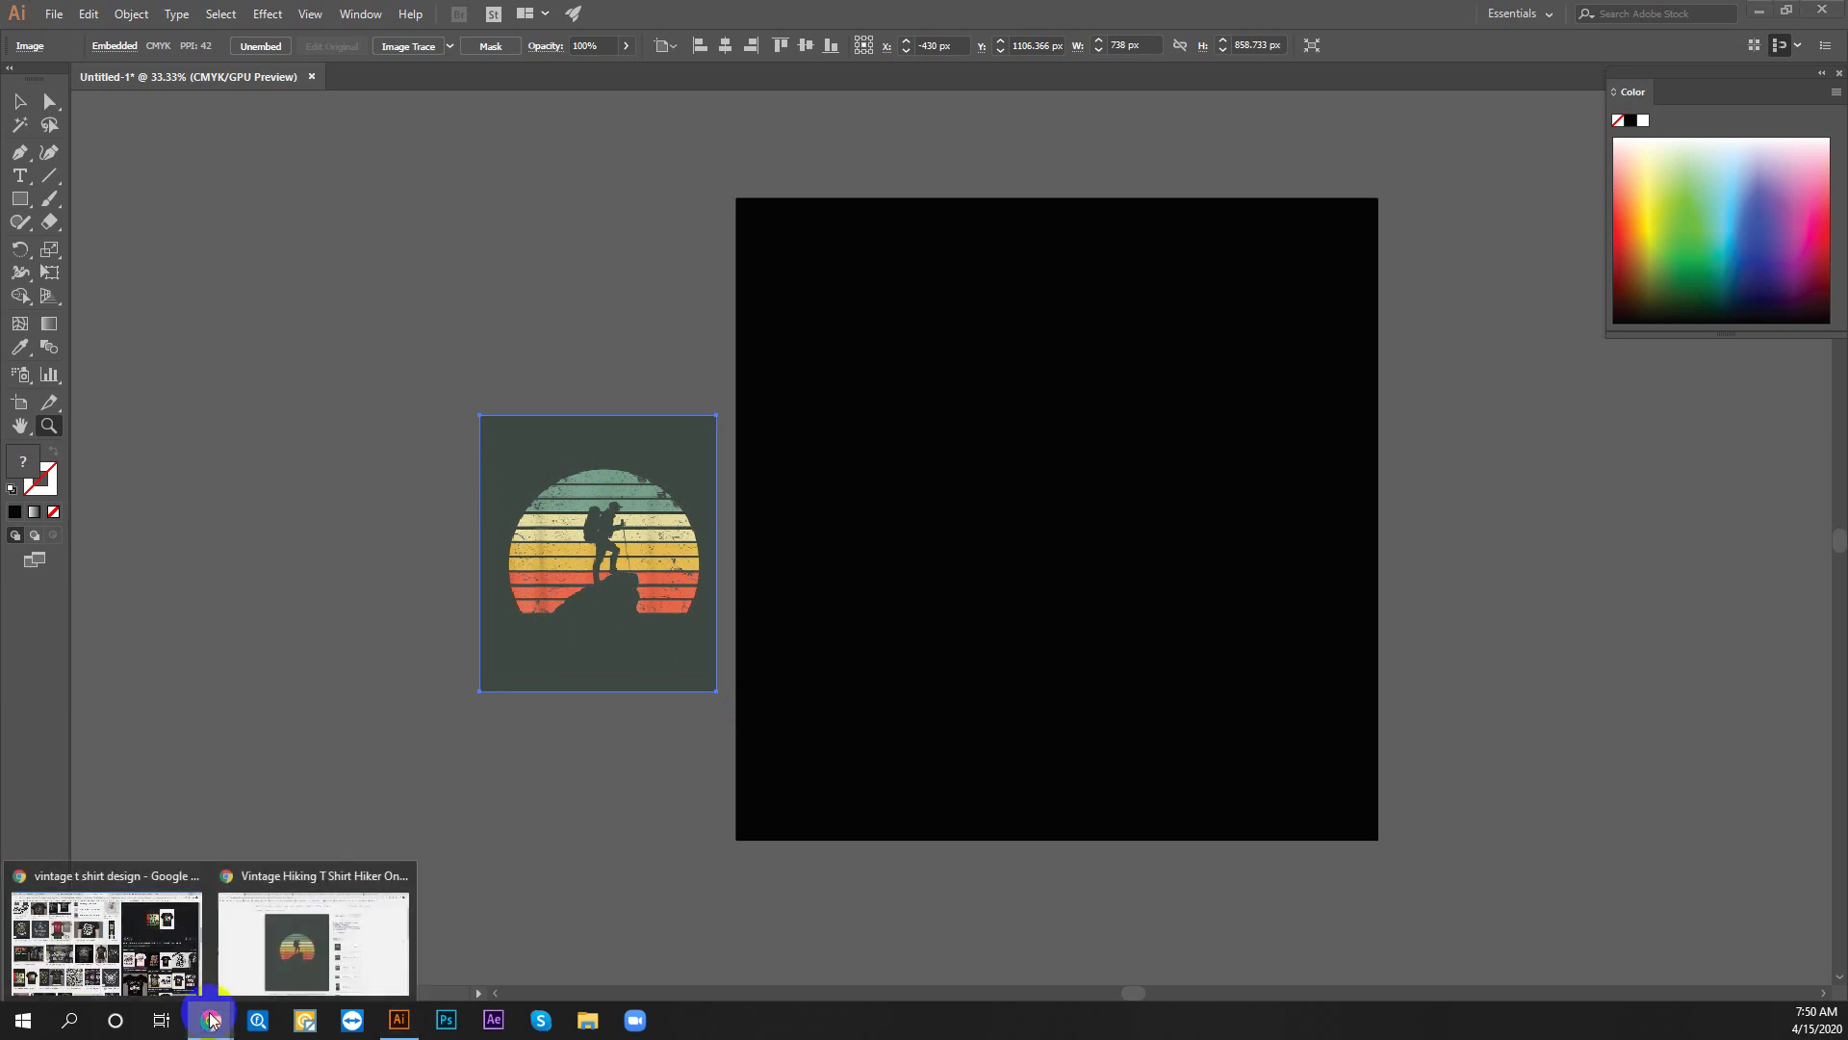
Search Google Images for 'vintage color palette' in a new tab
click(298, 944)
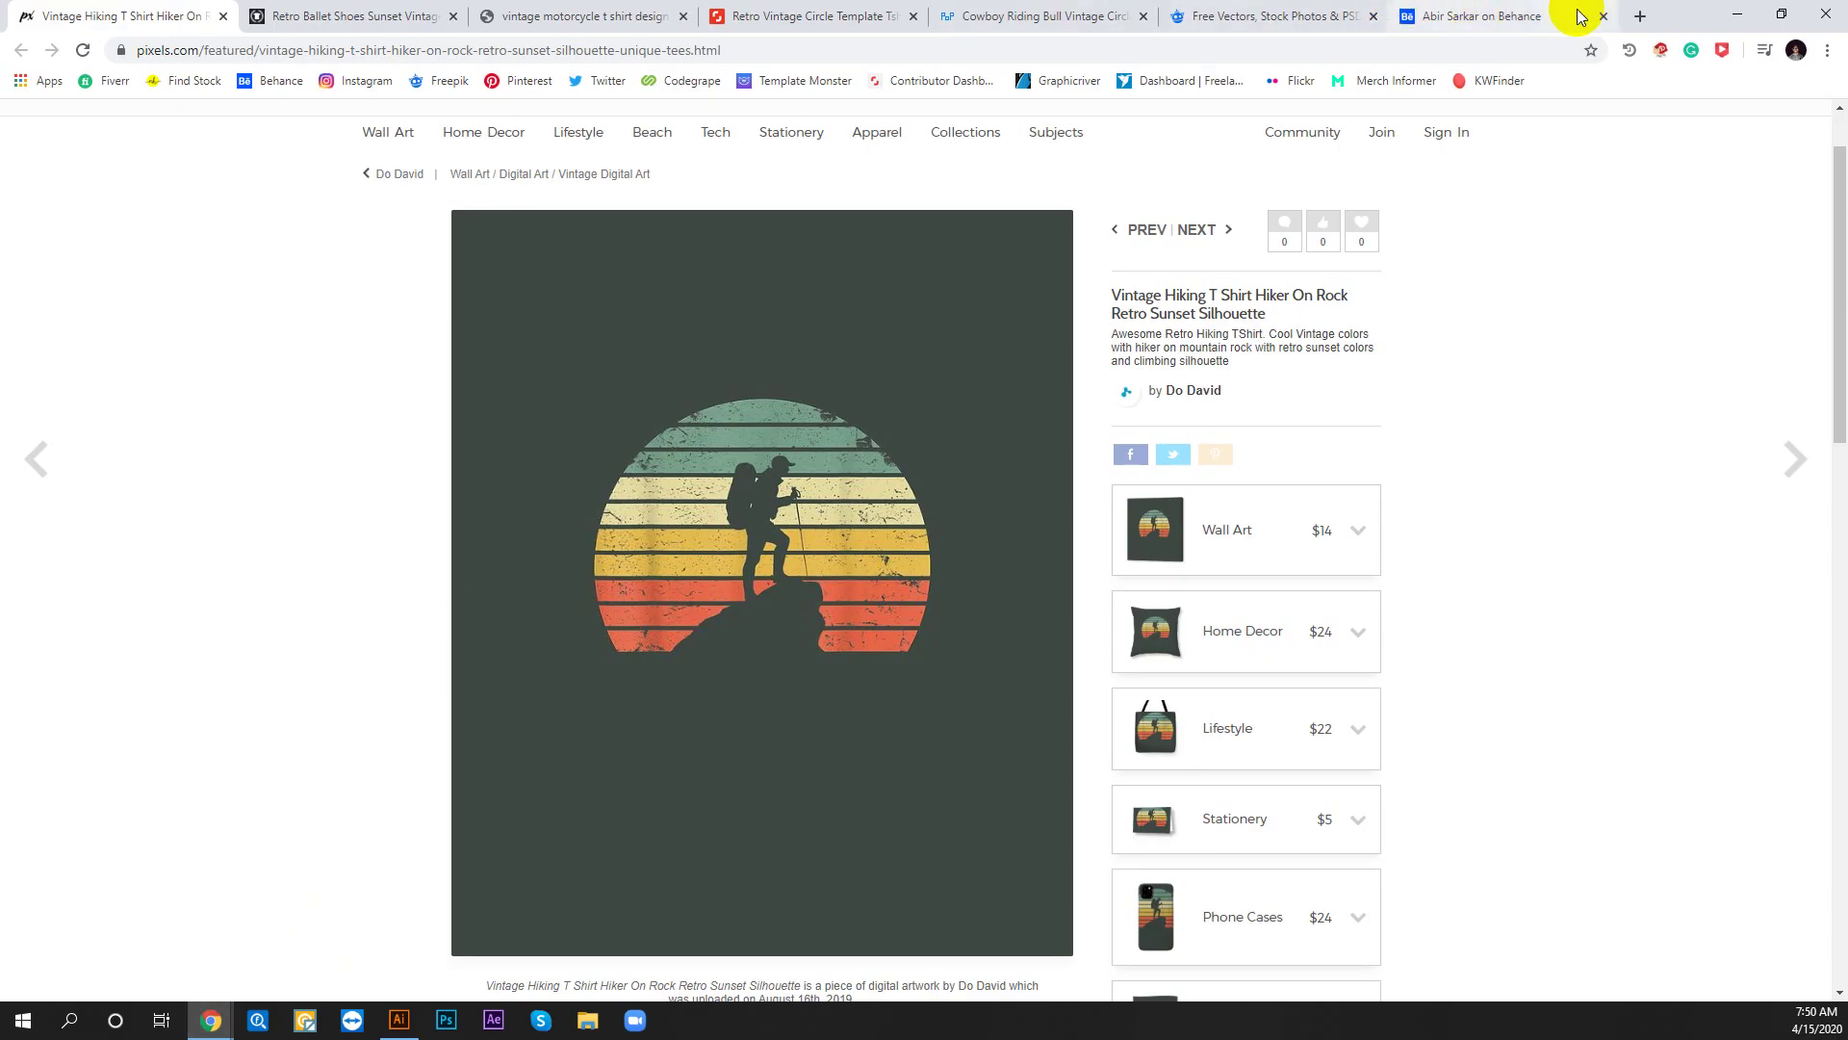
click(1637, 16)
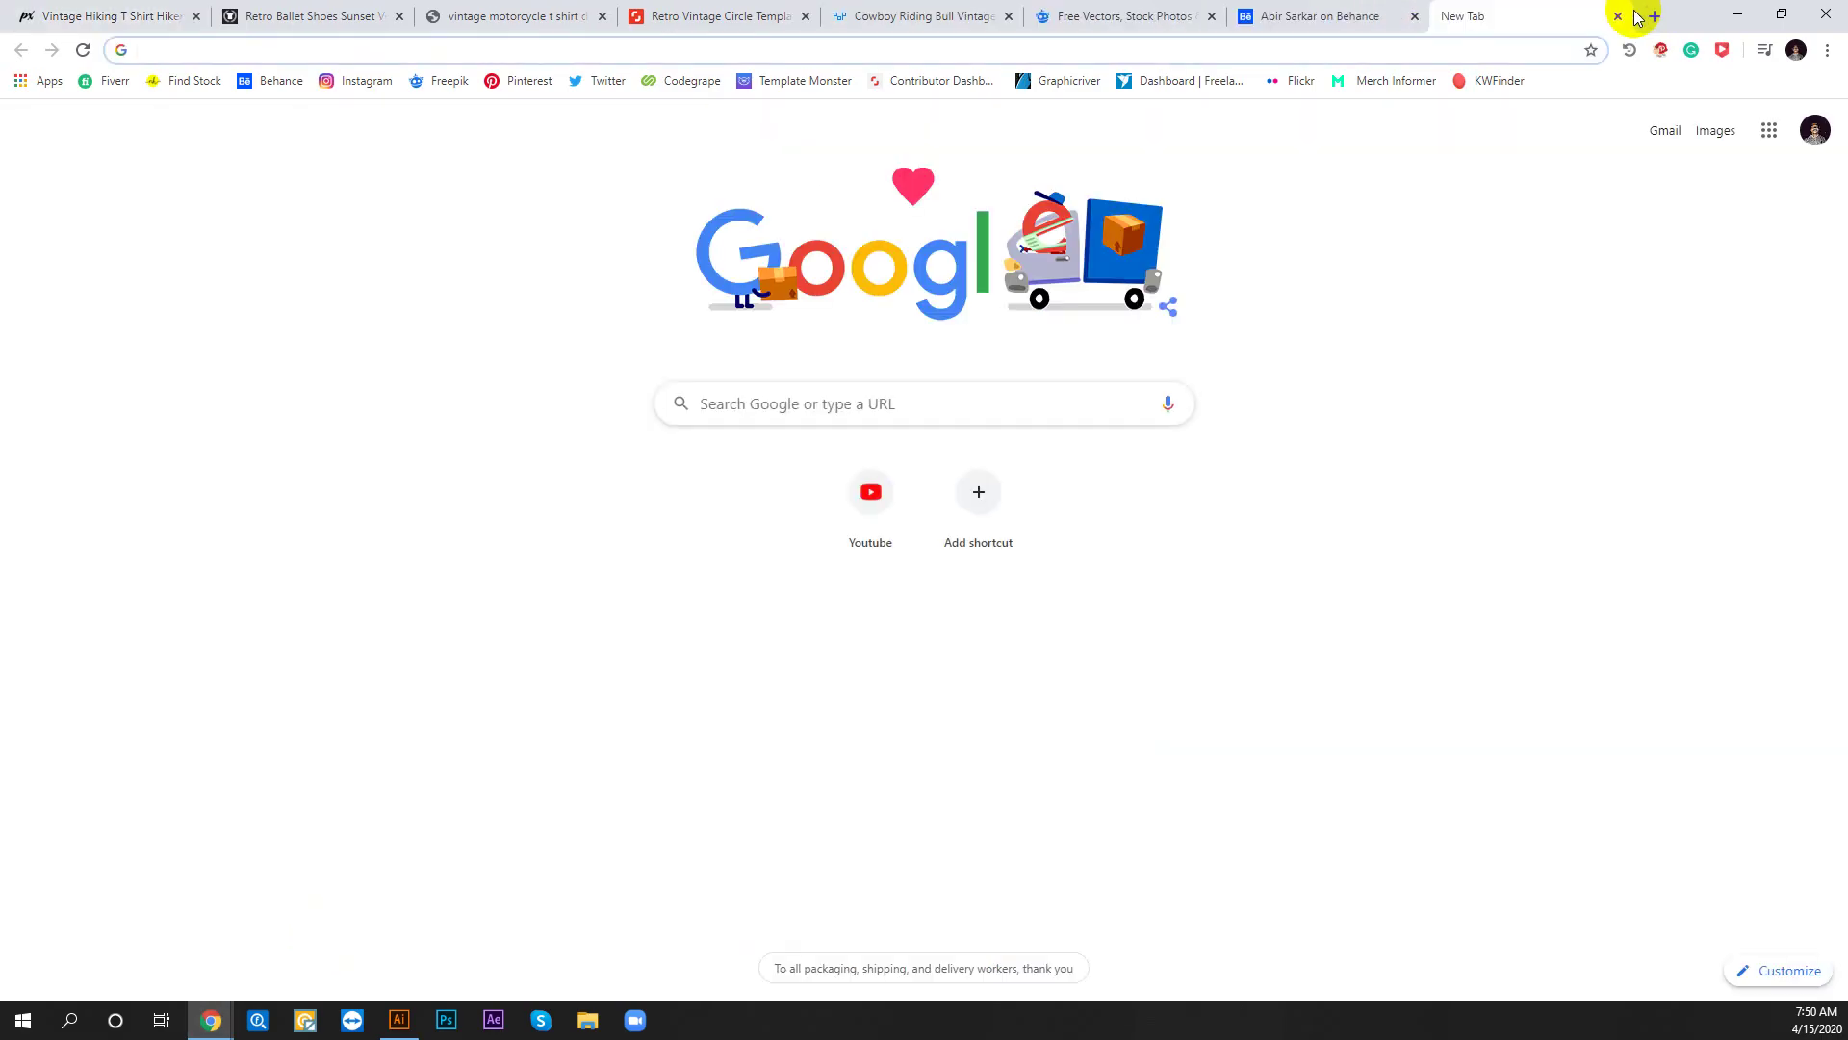
text(vintage)
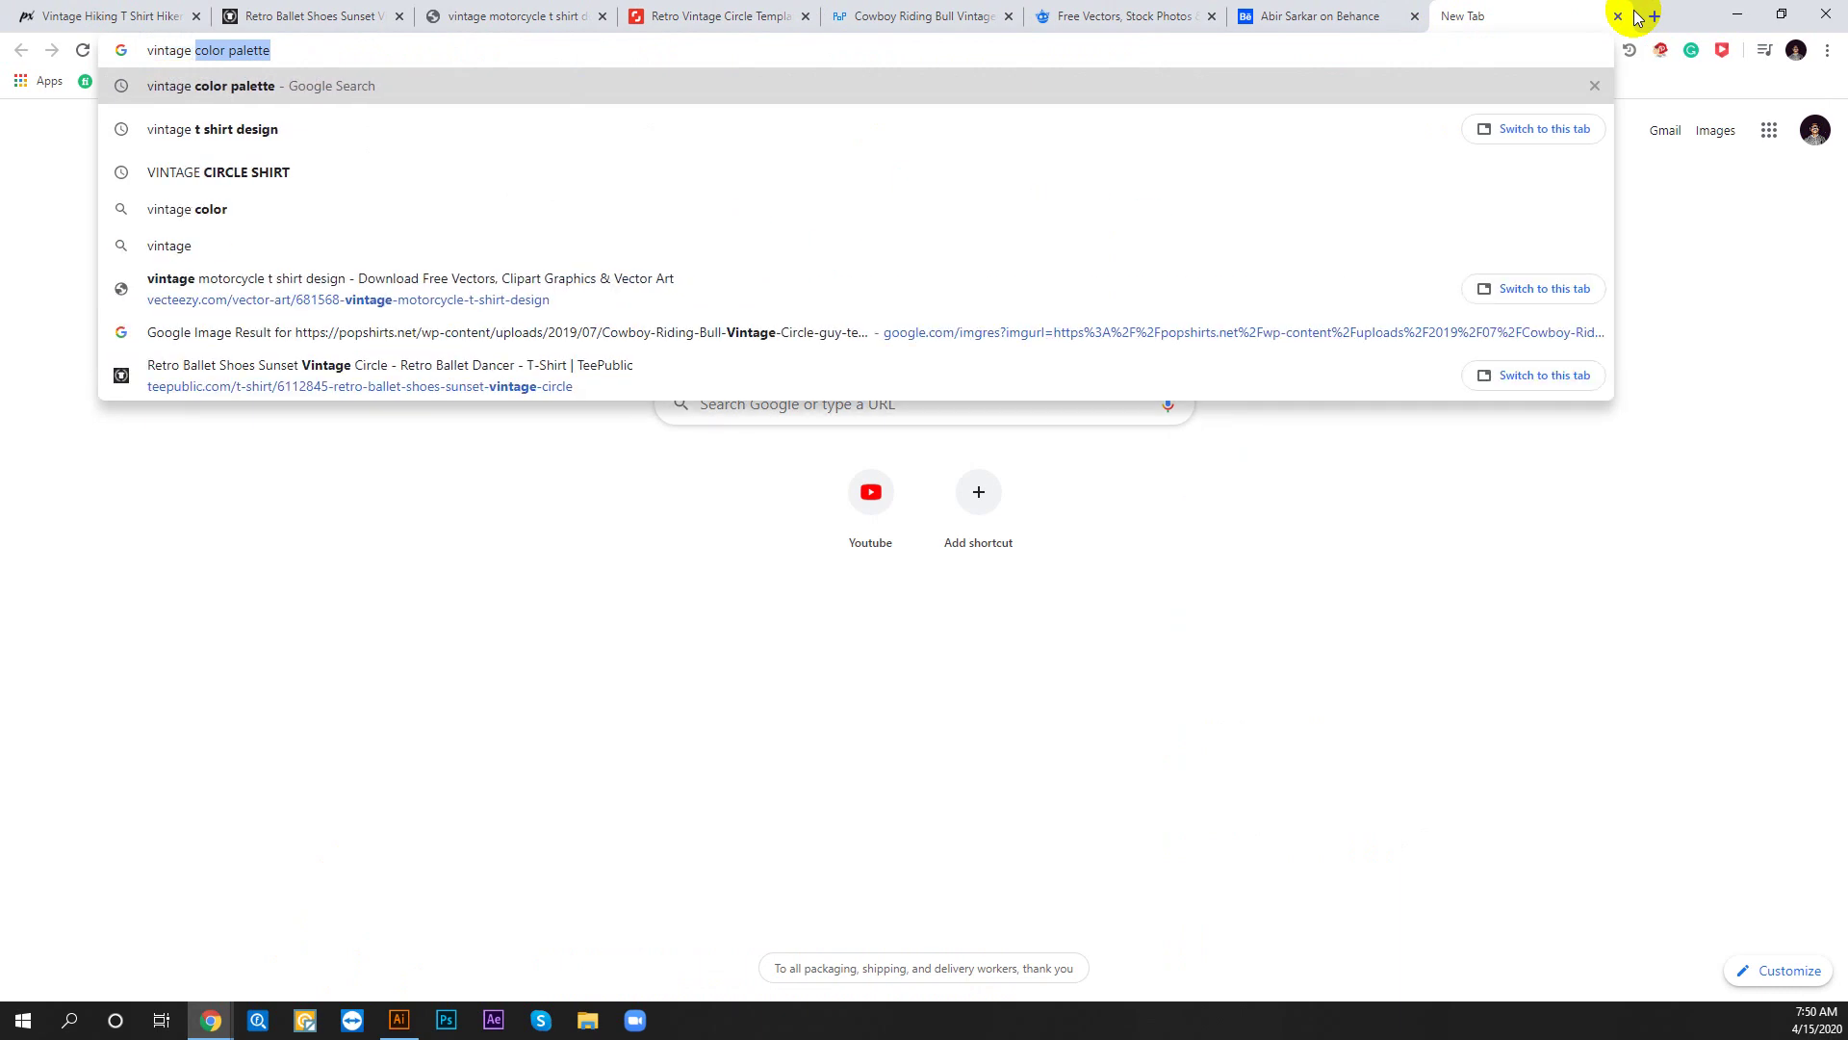
key(Right)
key(Return)
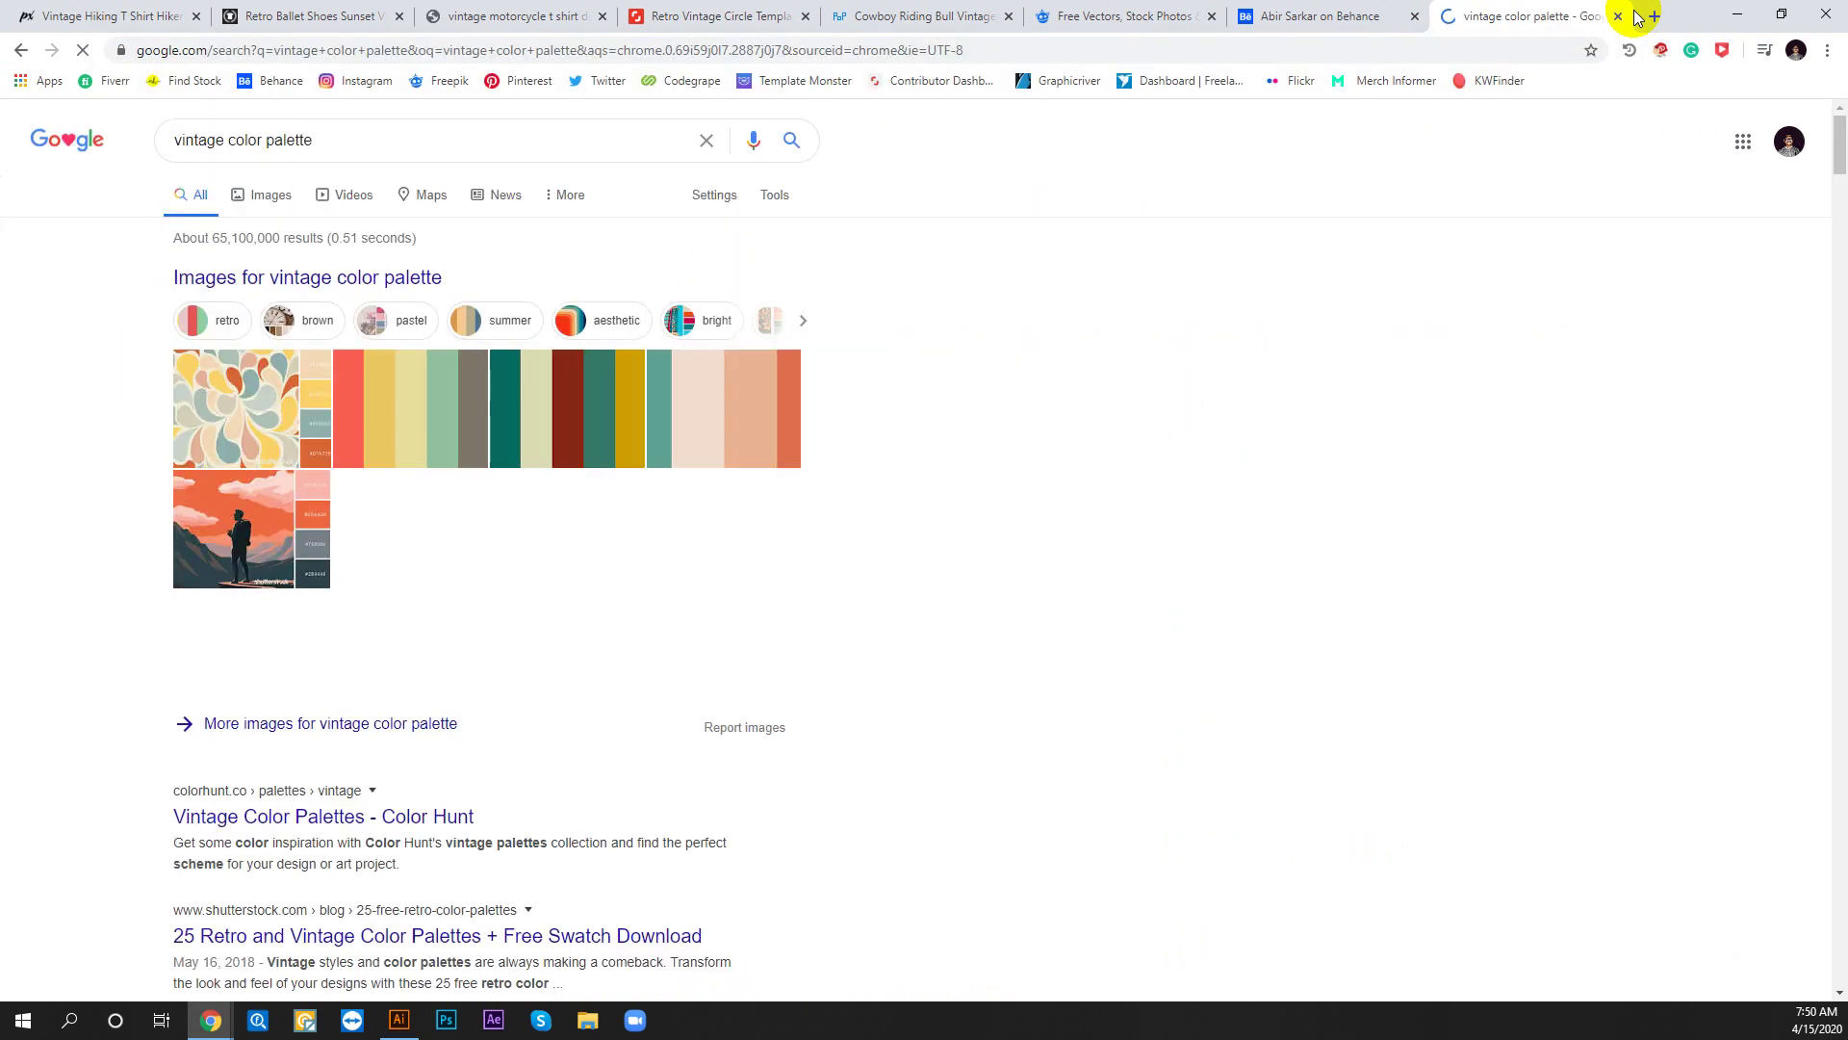
click(271, 194)
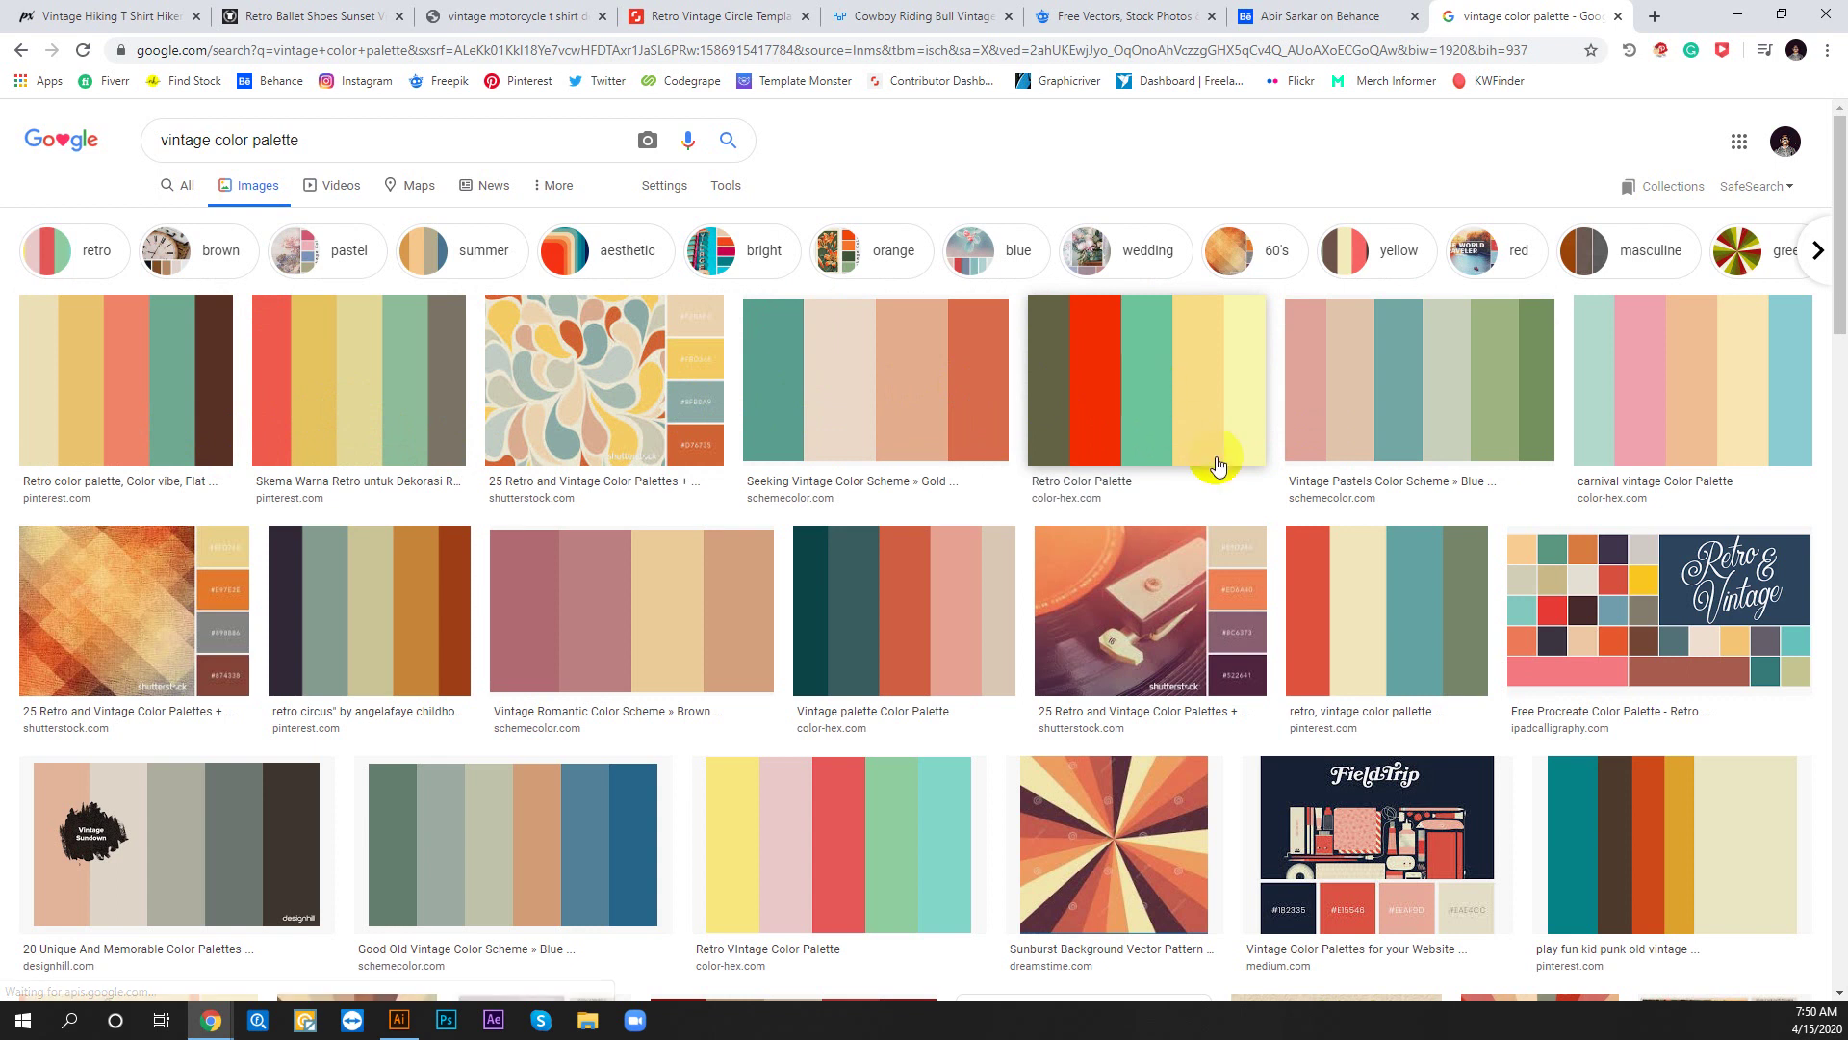
Open the Aesthetic Vintage Color Scheme result and copy its image
scroll(736, 664, down, 3)
scroll(737, 664, down, 2)
scroll(660, 775, down, 1)
scroll(643, 787, down, 4)
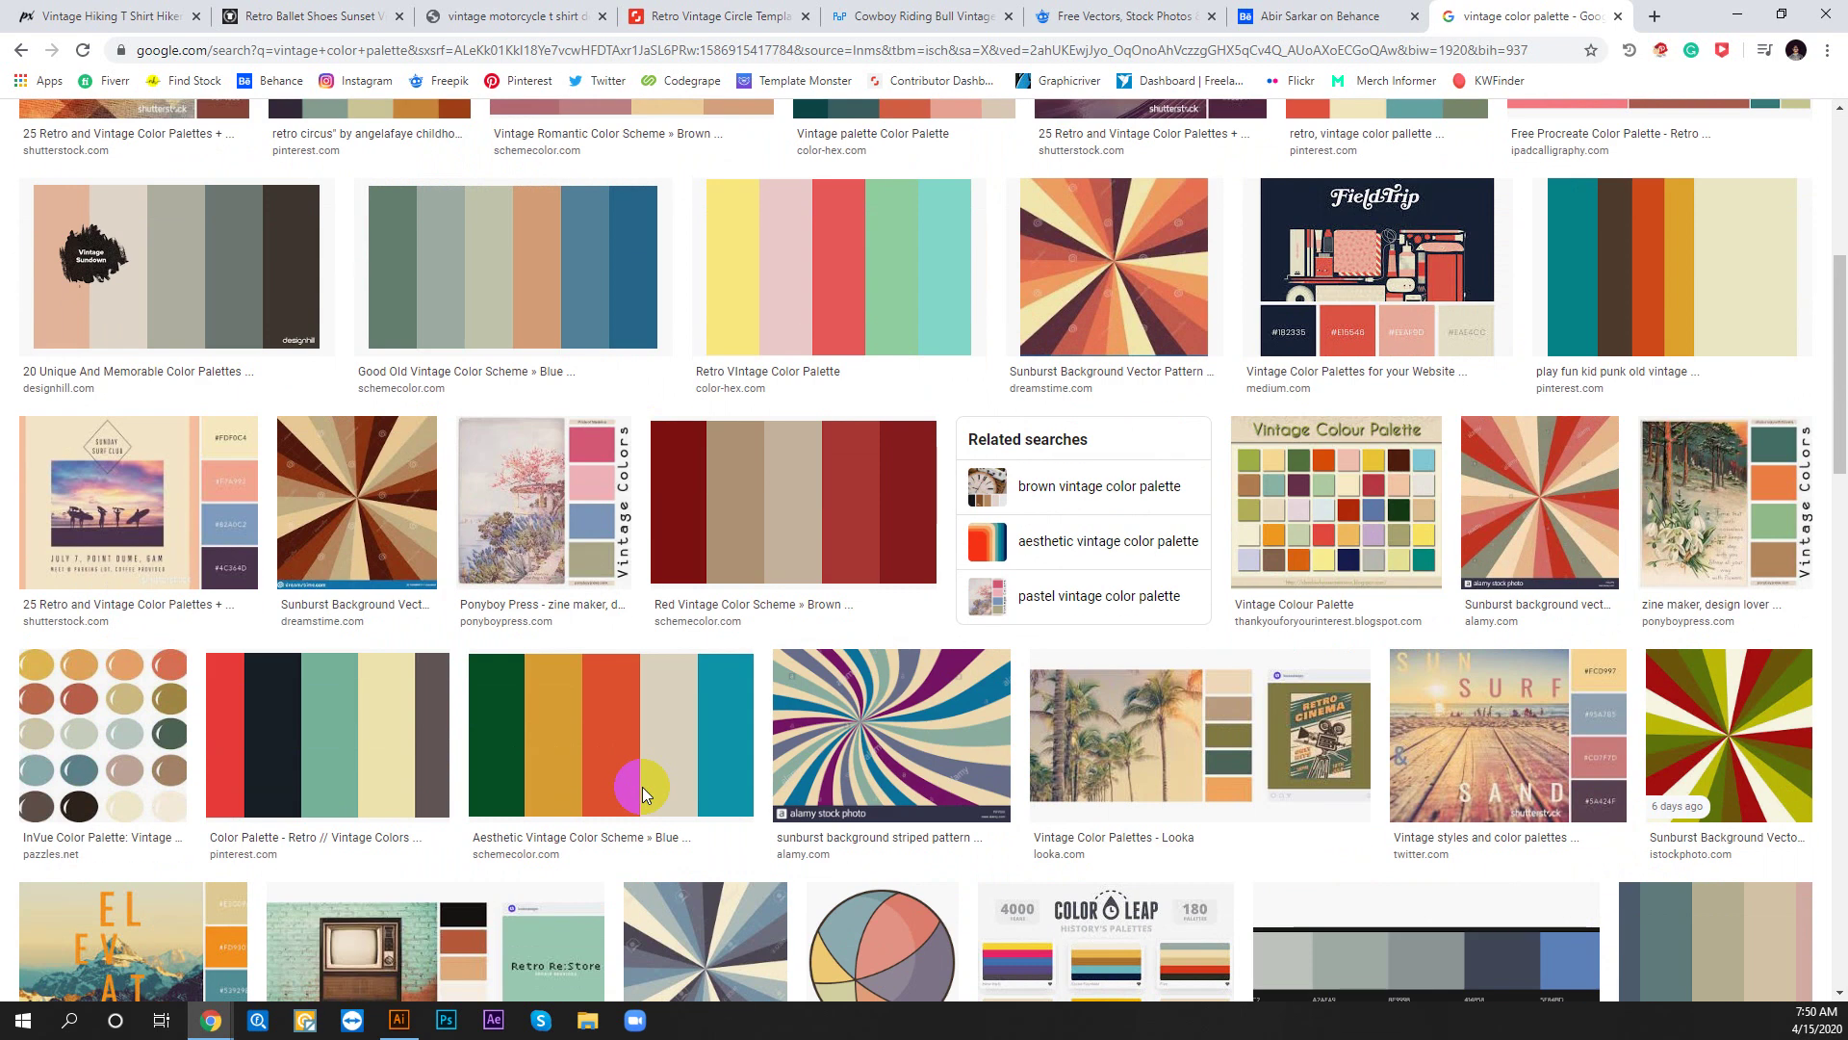
click(616, 635)
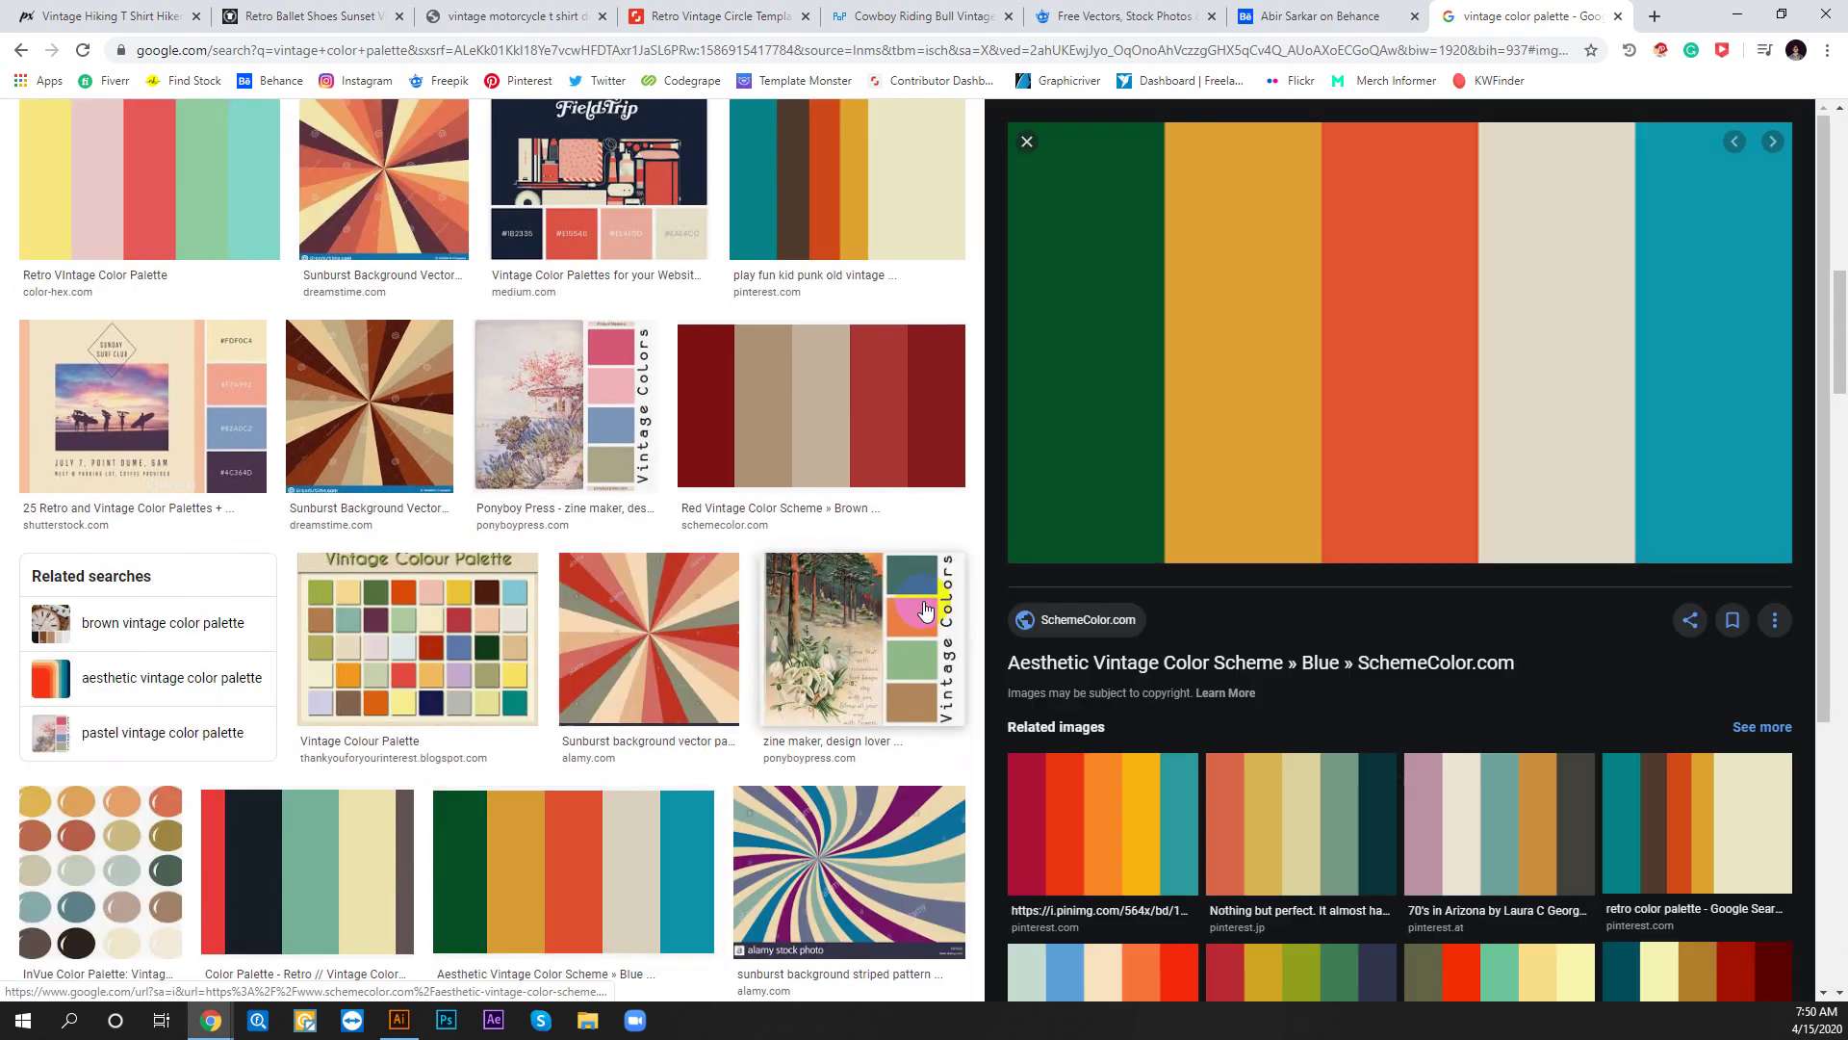
right_click(1418, 321)
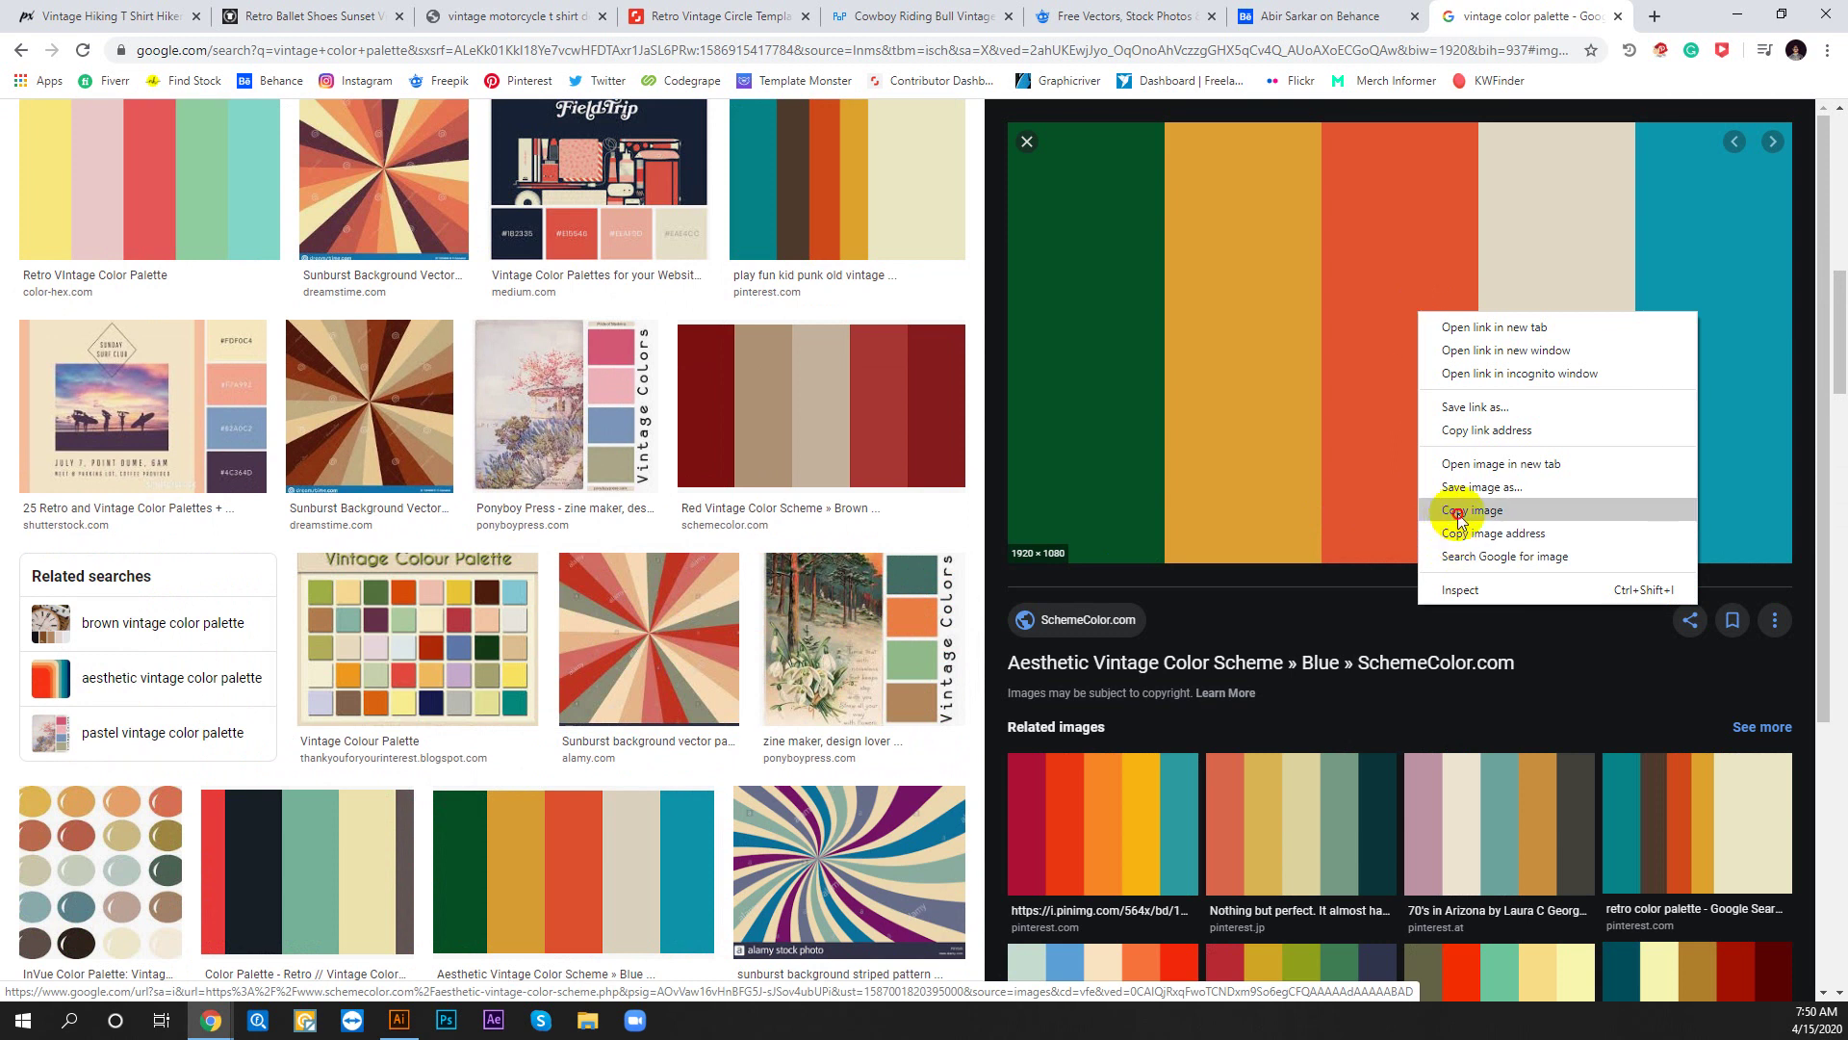
click(1473, 534)
click(399, 1020)
Zoom out to 25% and paste the copied vintage palette image
mouse_move(730, 594)
mouse_down()
mouse_move(1035, 528)
mouse_move(763, 631)
mouse_up()
scroll(969, 578, down, 2)
drag(970, 578, 916, 615)
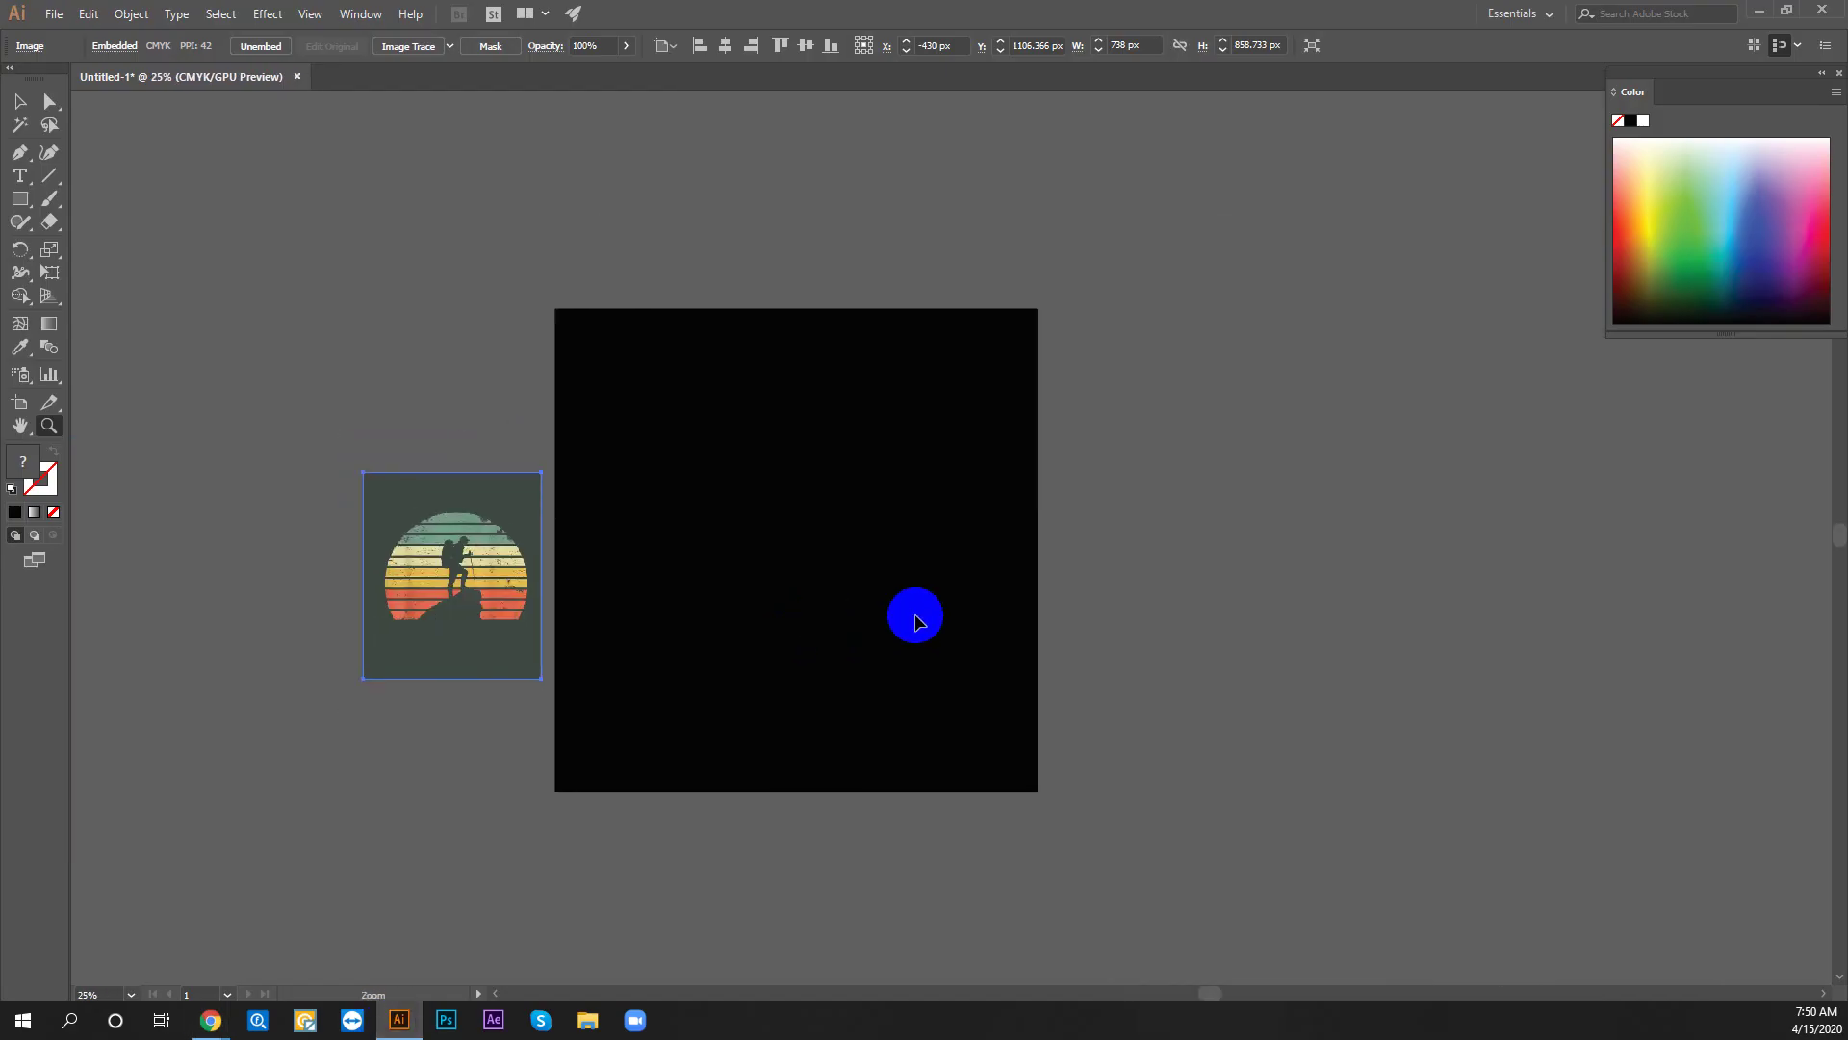
key(v)
click(1082, 546)
key(ctrl+v)
Shrink the palette to about 660 px wide beside the artboard's top right edge
mouse_move(833, 553)
mouse_down()
mouse_move(1415, 400)
mouse_move(1224, 468)
mouse_up()
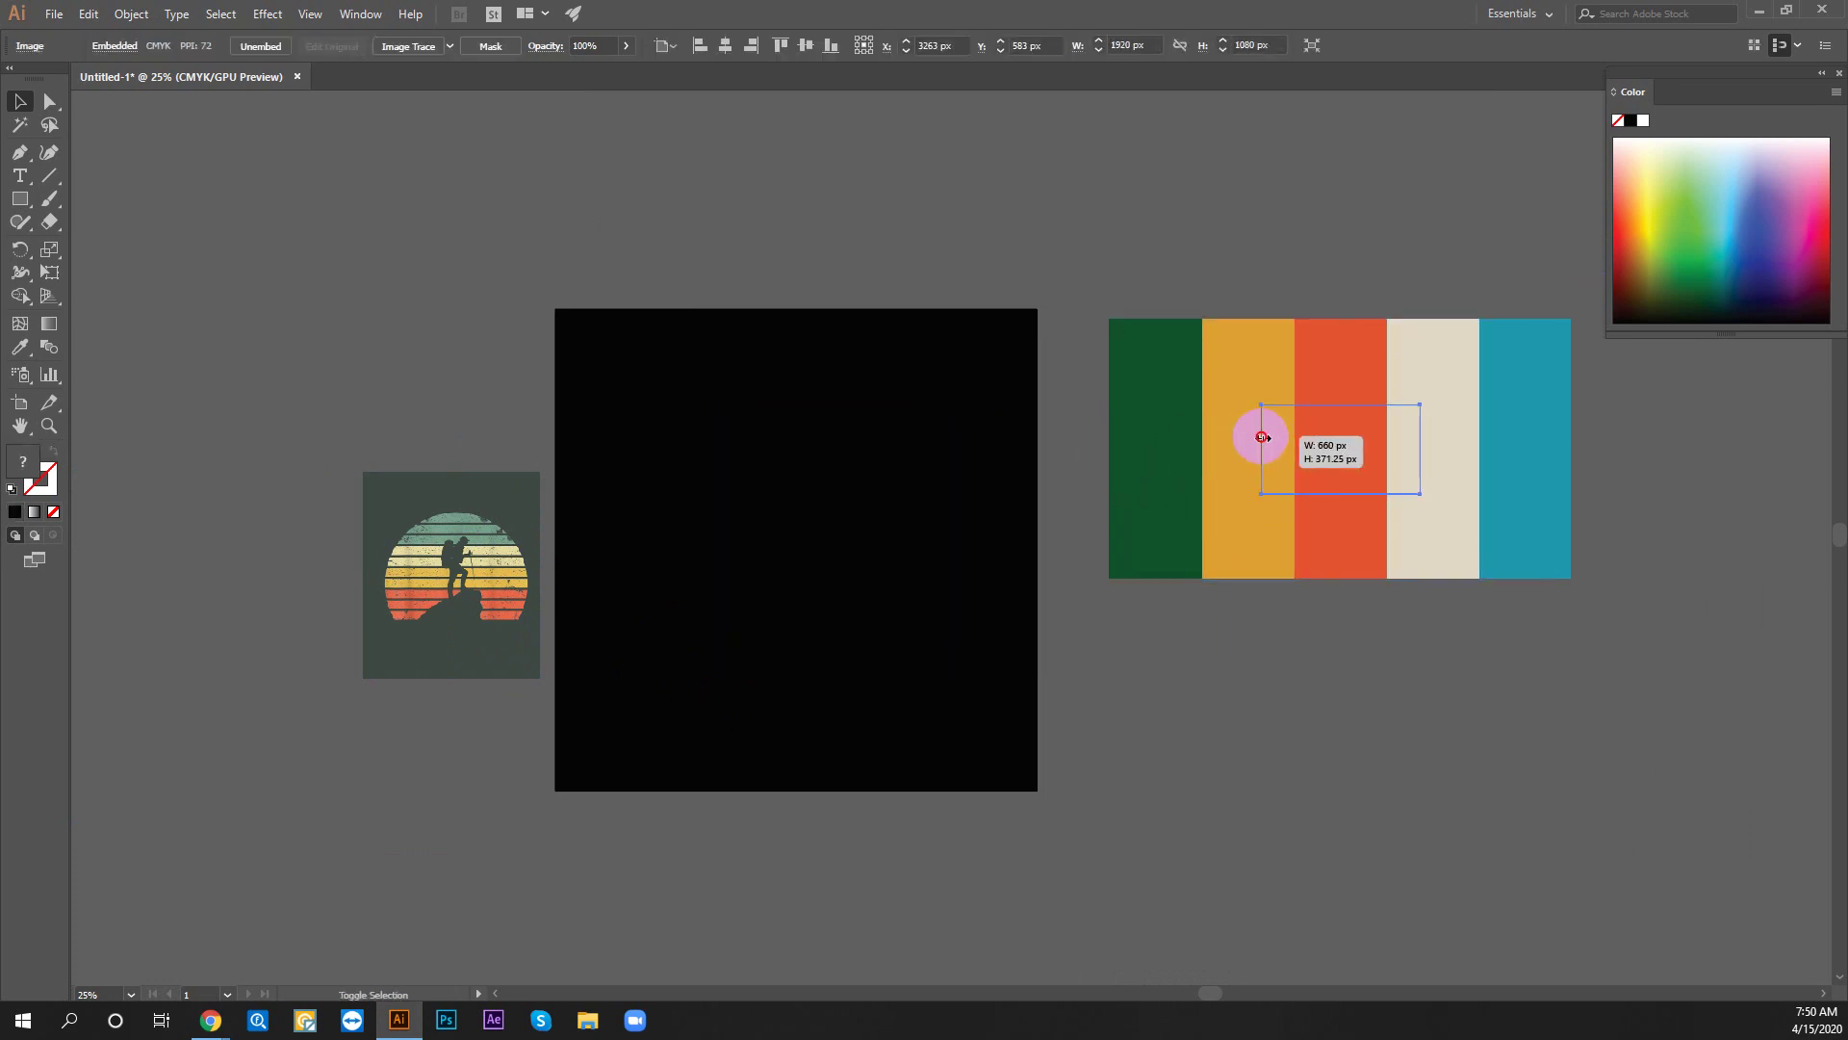
mouse_move(1109, 453)
mouse_down()
mouse_move(1256, 448)
mouse_move(1145, 363)
mouse_up()
click(1140, 480)
drag(1140, 480, 1258, 570)
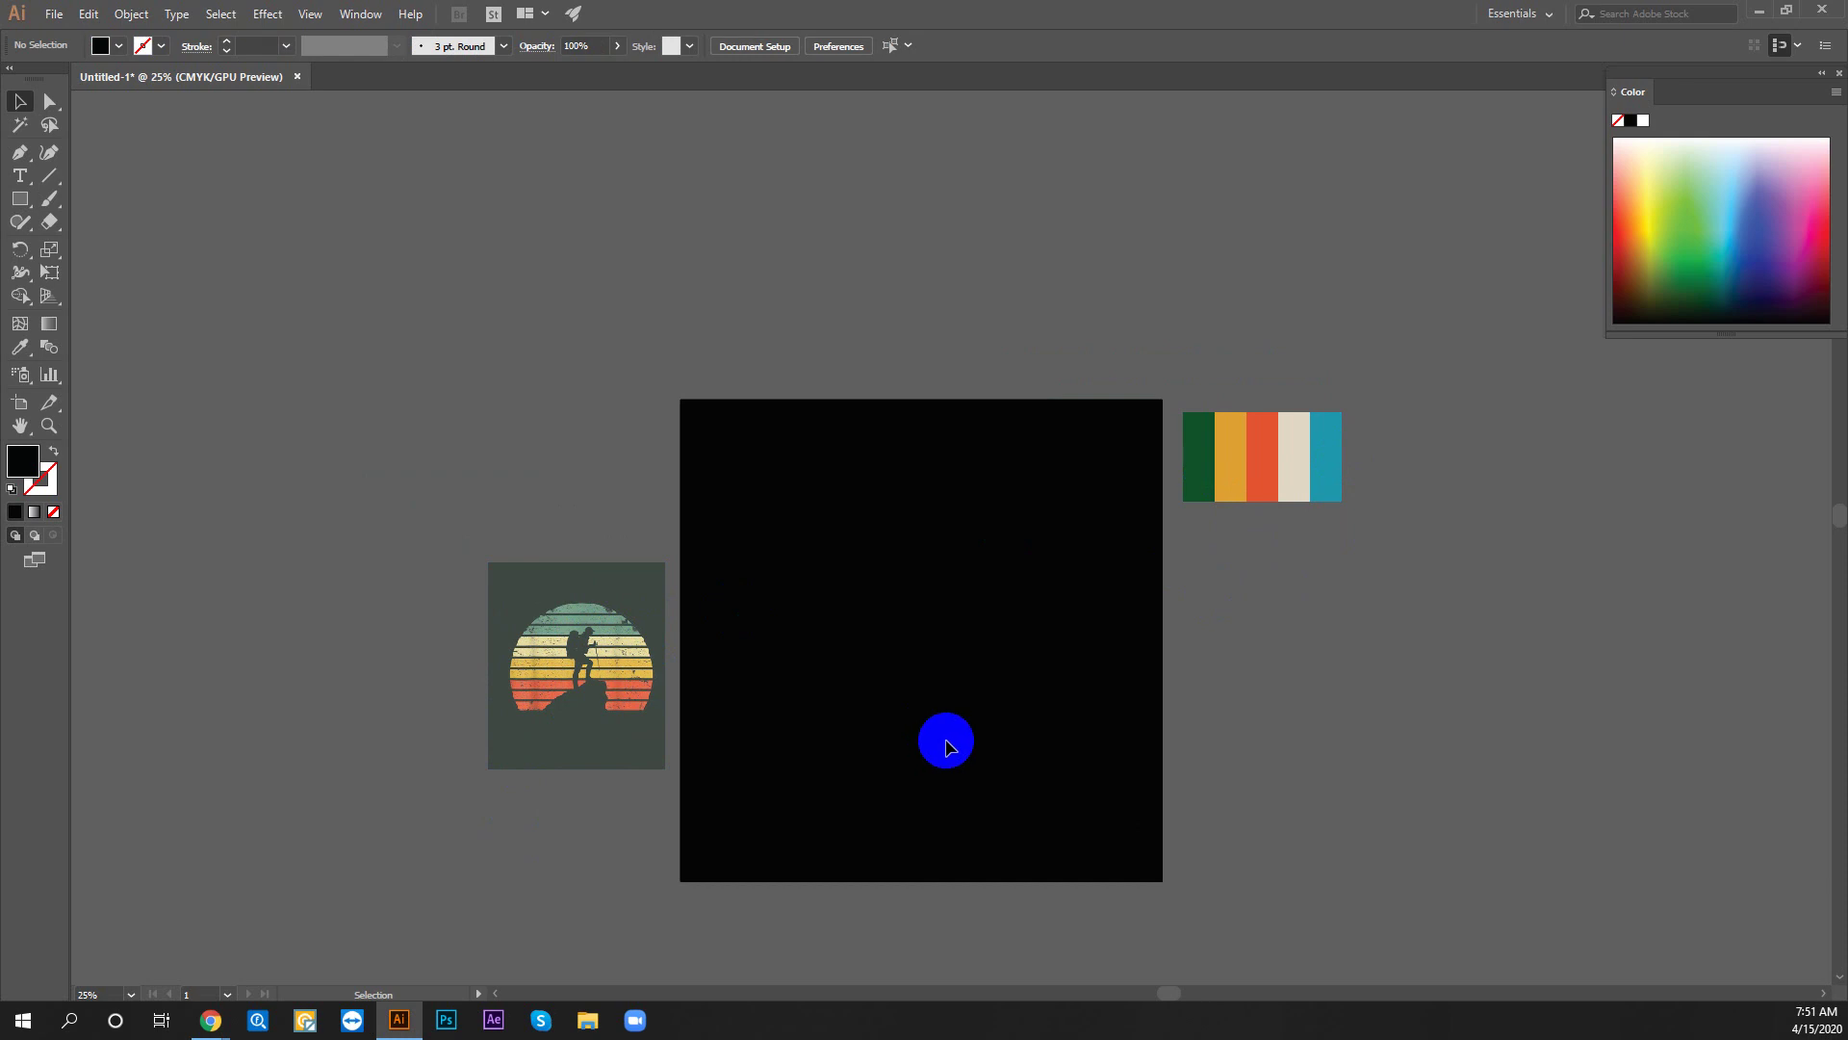
click(1268, 445)
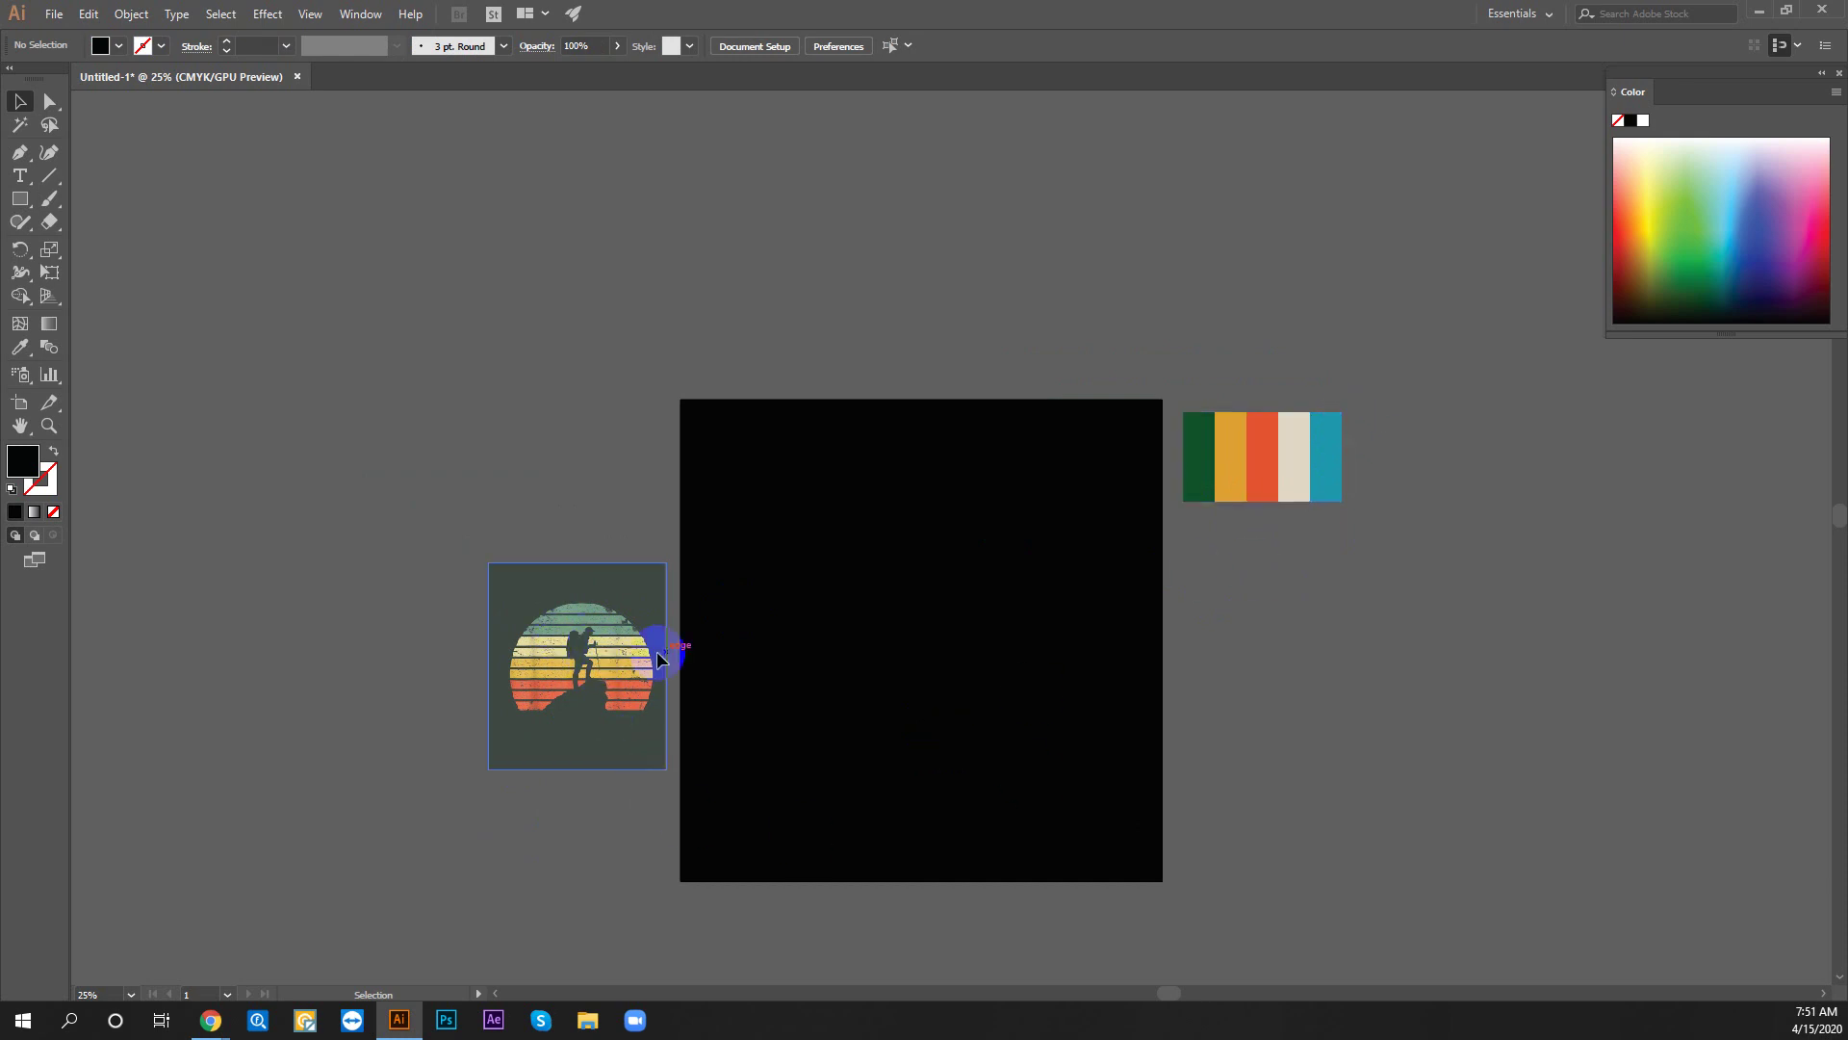
scroll(924, 626, down, 1)
scroll(958, 577, down, 2)
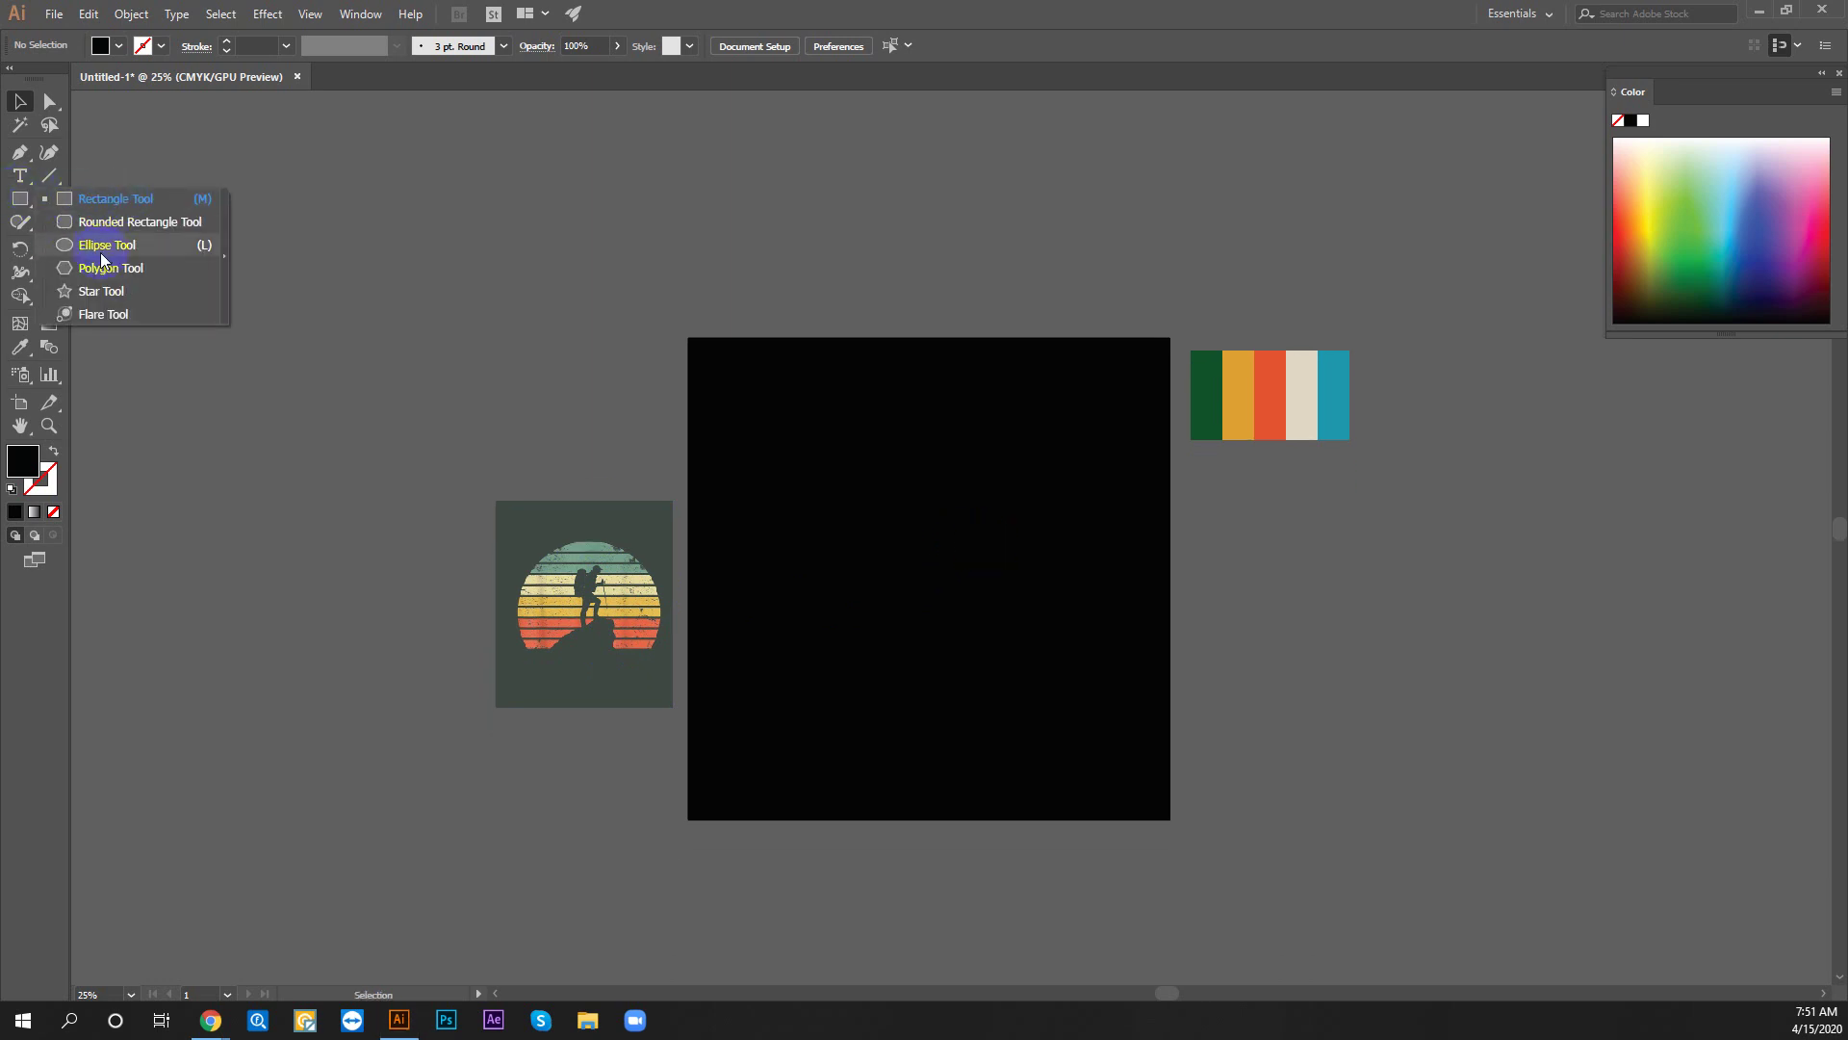
Draw a circle on the artboard with the Ellipse tool and fill it White
drag(21, 202, 100, 252)
mouse_move(685, 429)
mouse_down()
mouse_move(905, 543)
mouse_move(986, 678)
mouse_up()
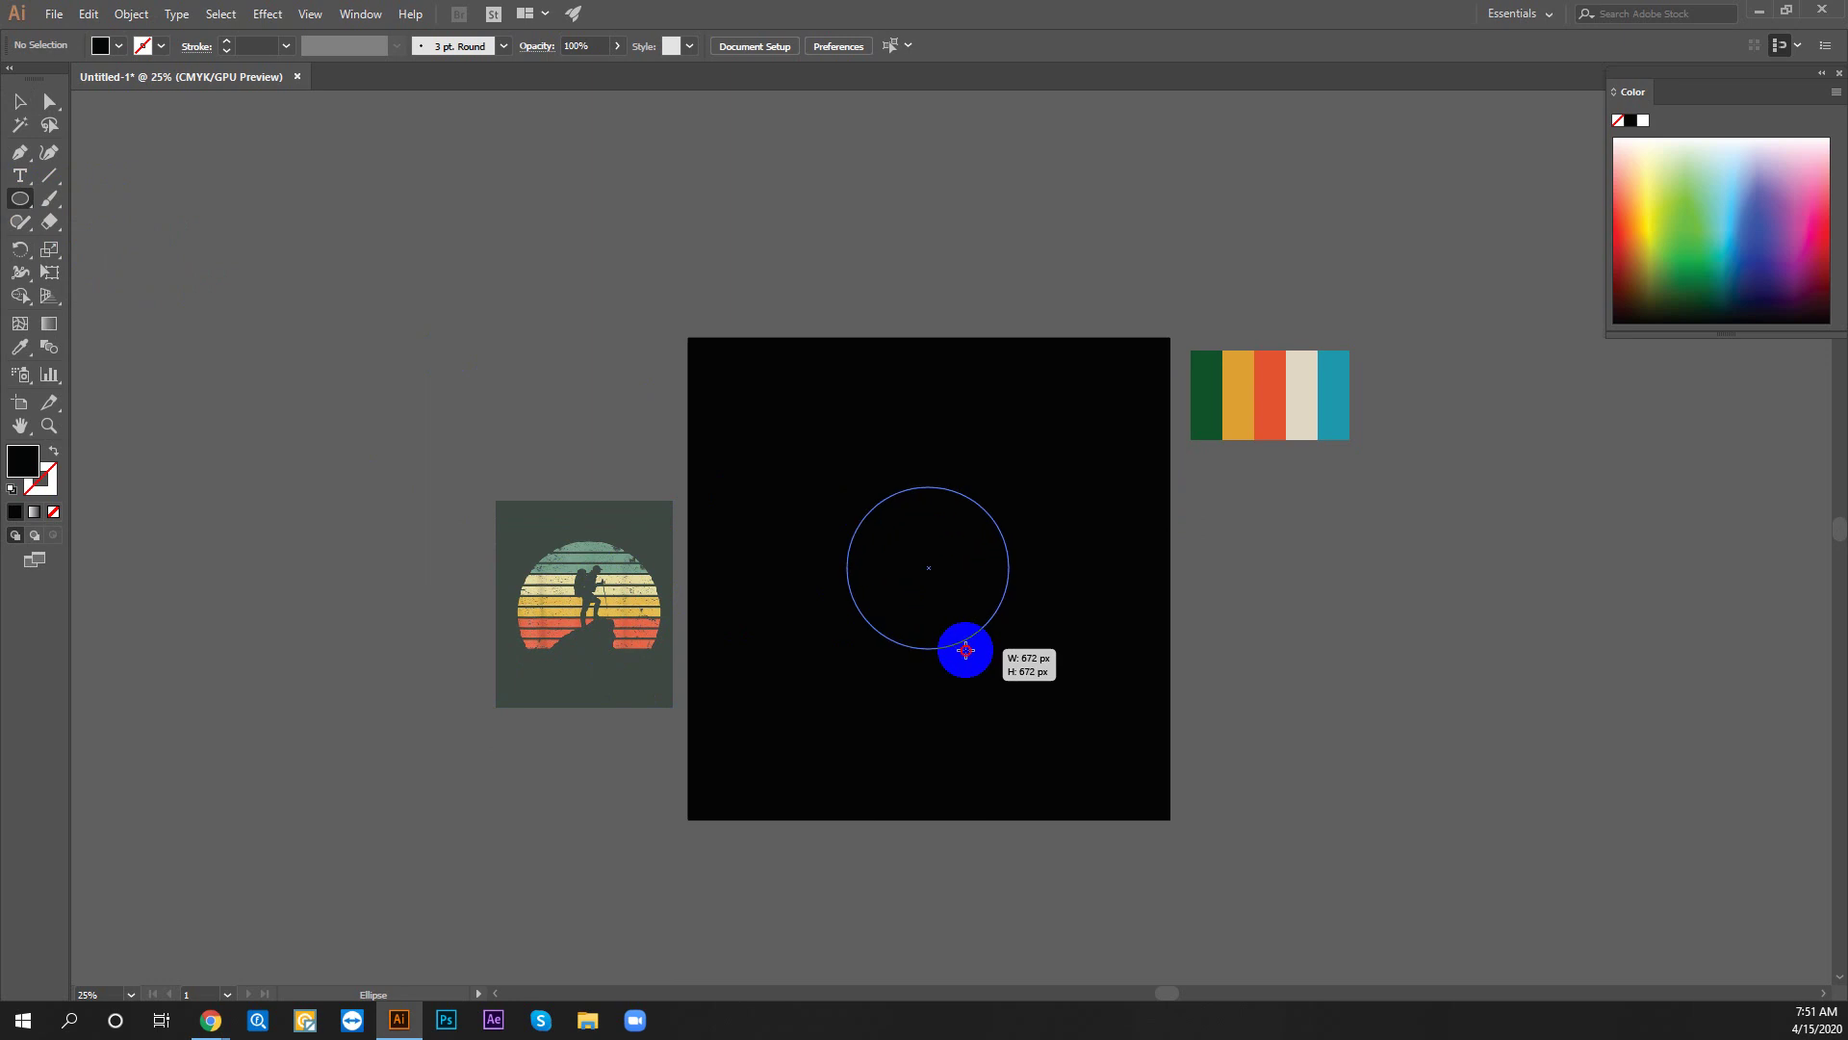
click(129, 46)
click(40, 78)
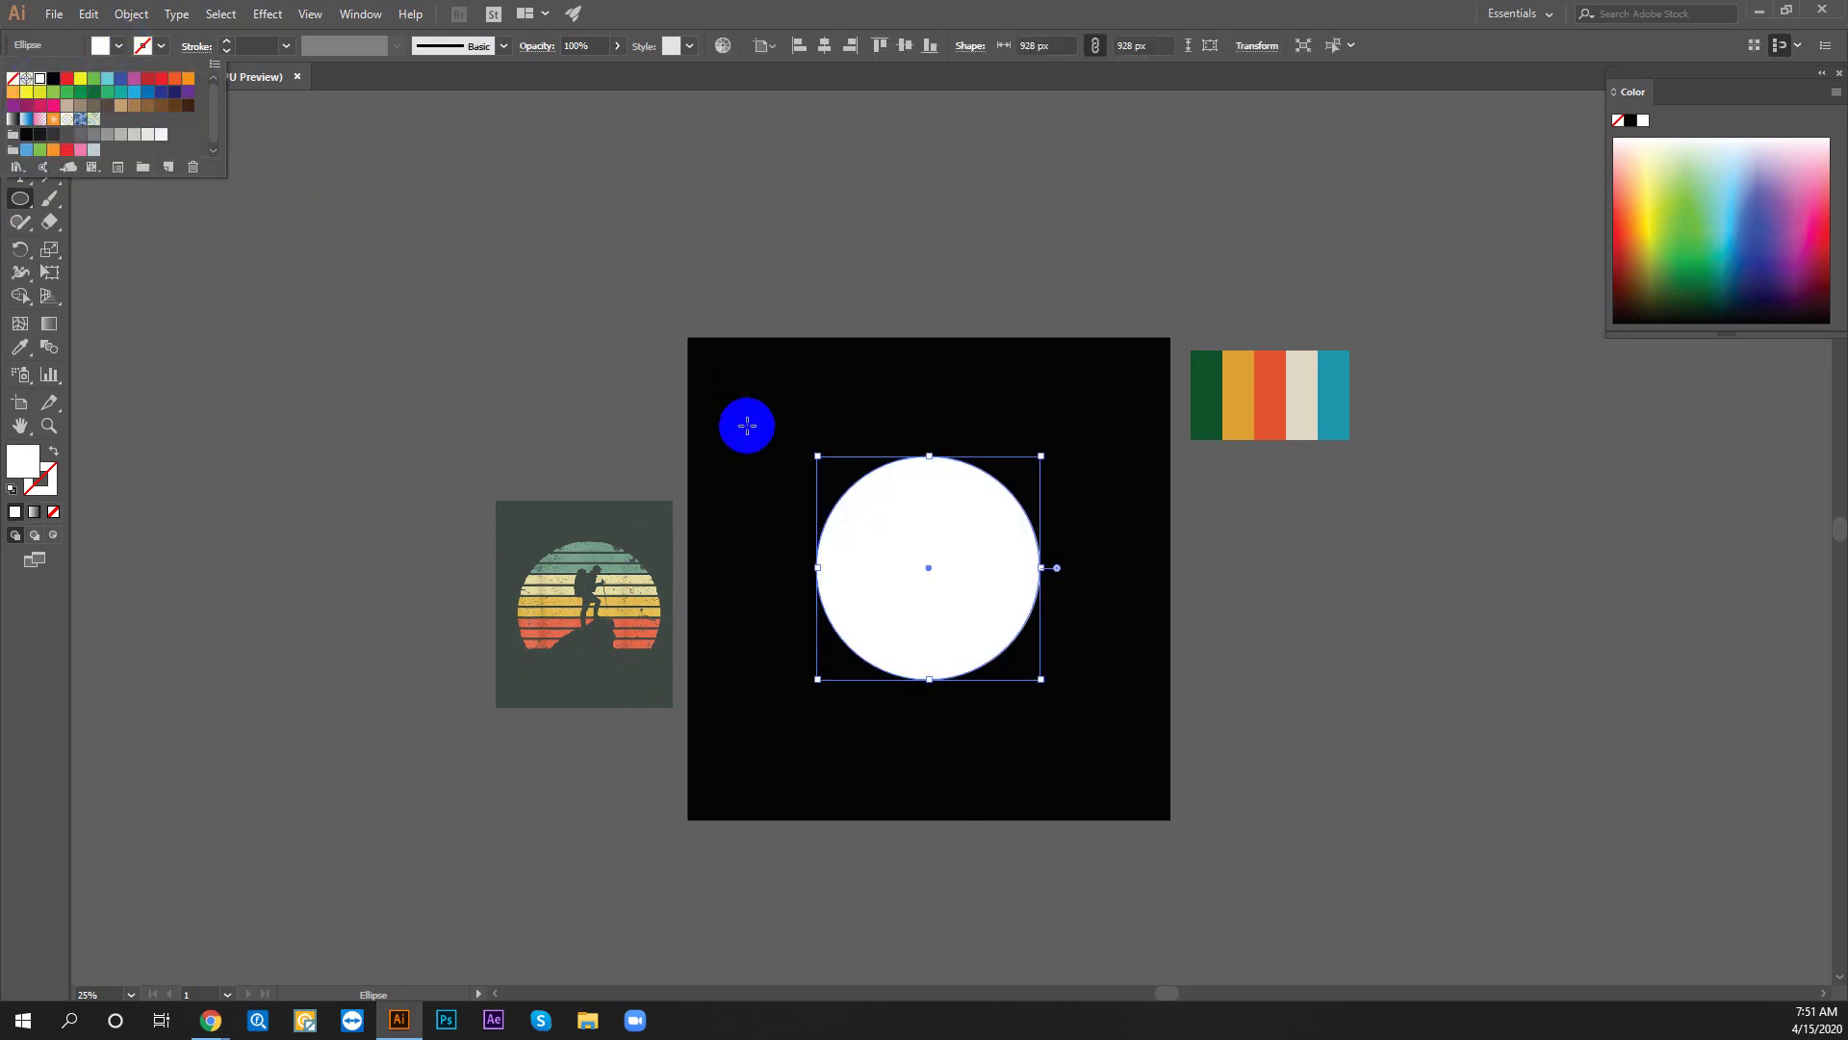
click(751, 432)
Centre the white circle horizontally and vertically on the artboard
key(v)
click(855, 529)
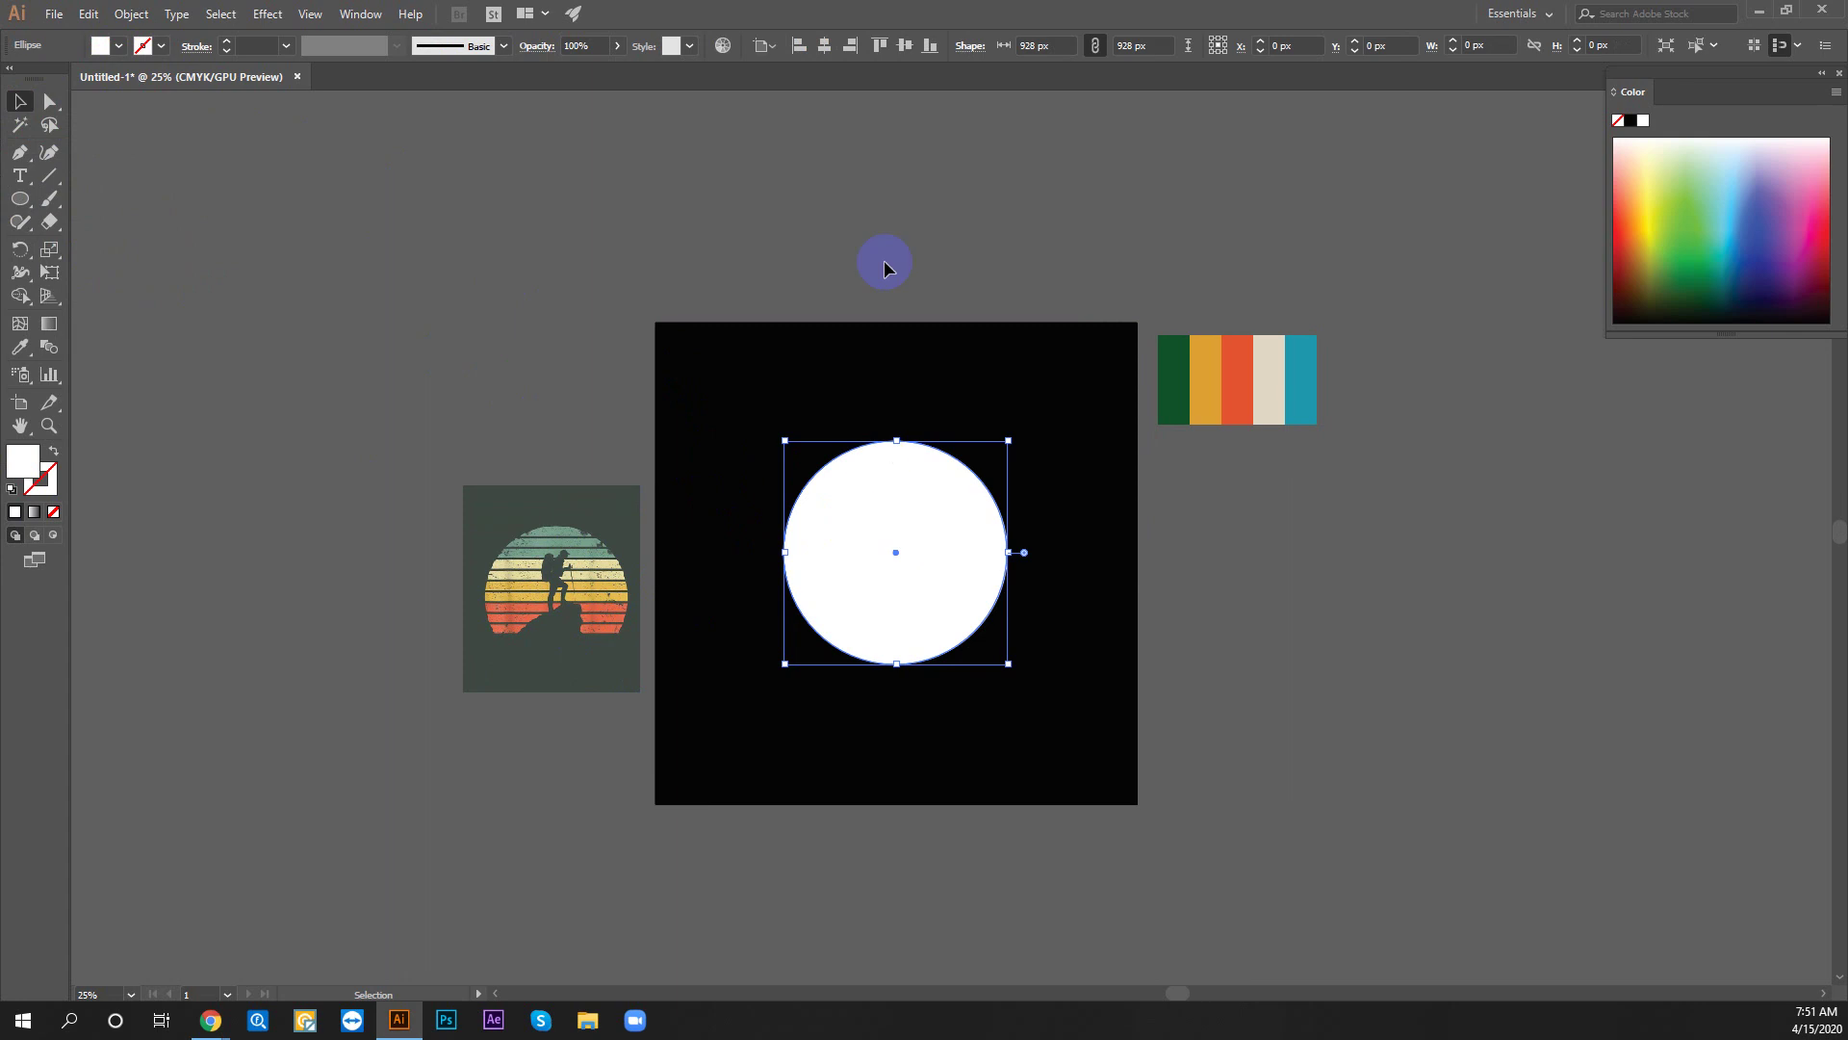
click(824, 48)
click(905, 47)
click(973, 379)
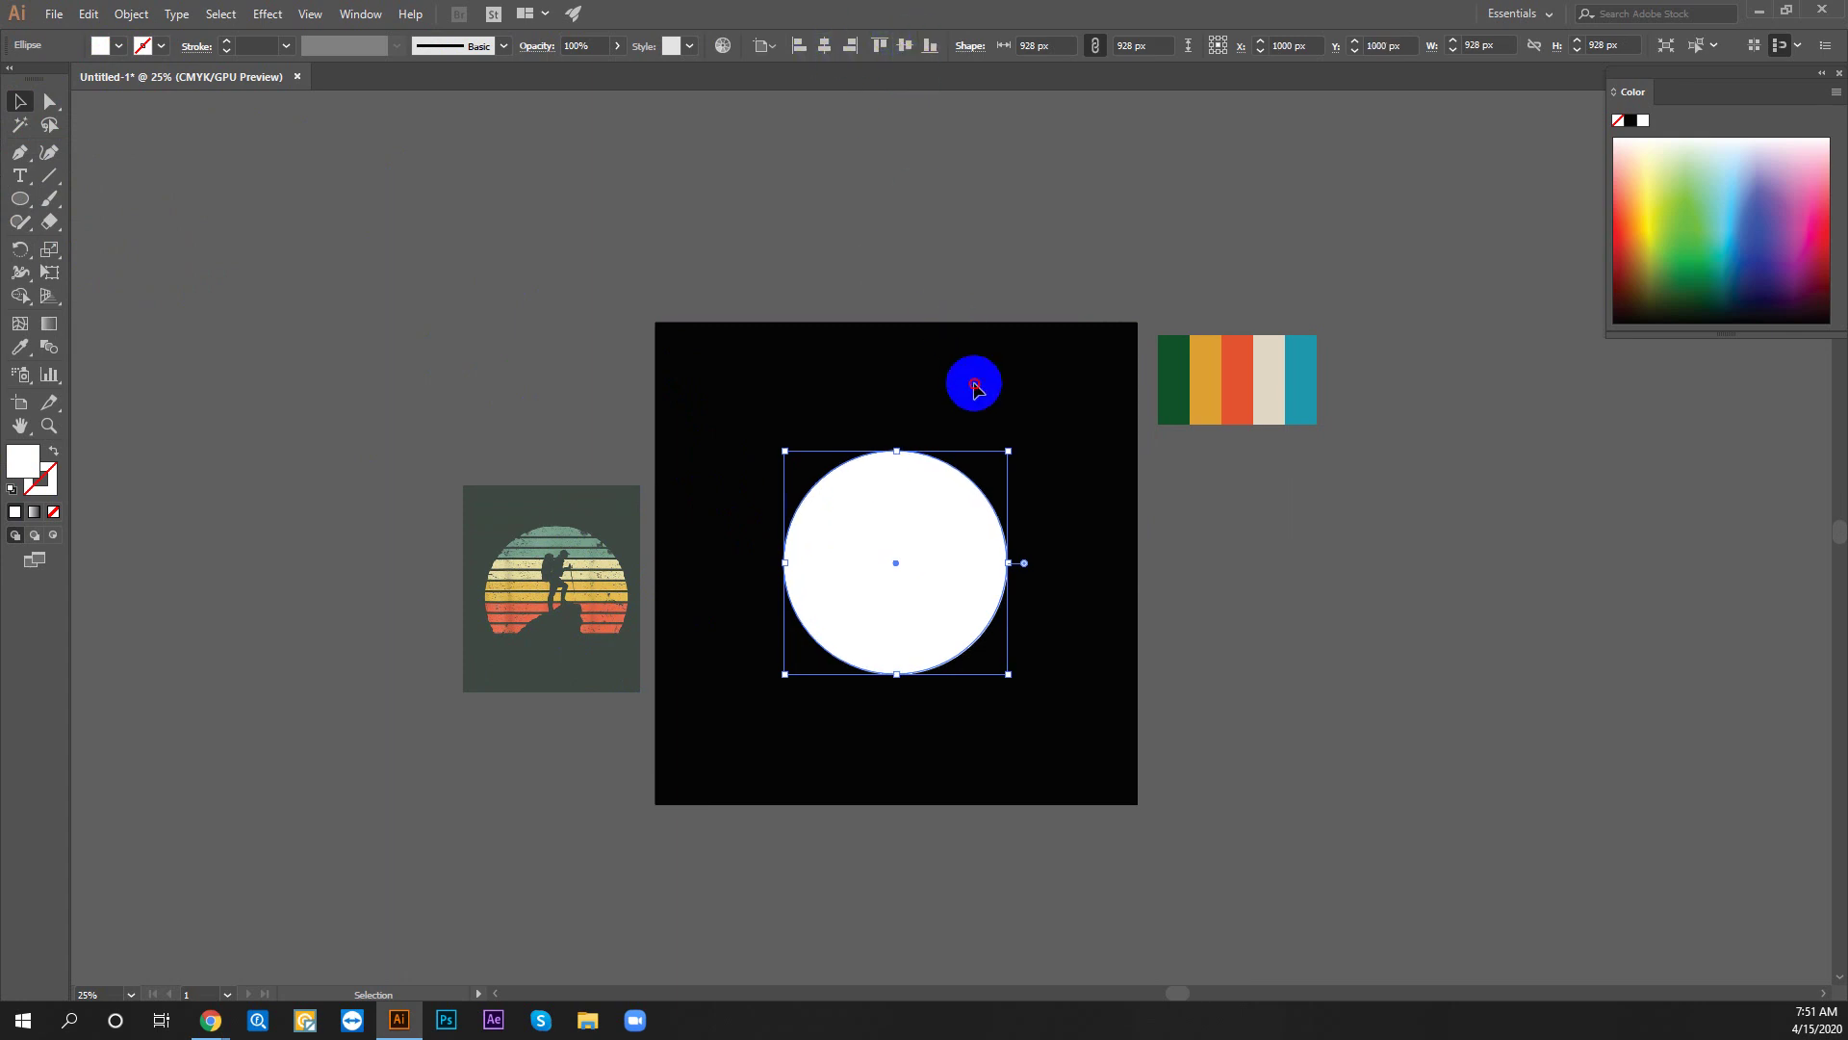
Zoom in on the circle and re-centre it horizontally on the artboard
scroll(1043, 378, down, 1)
scroll(990, 548, up, 1)
scroll(960, 569, up, 1)
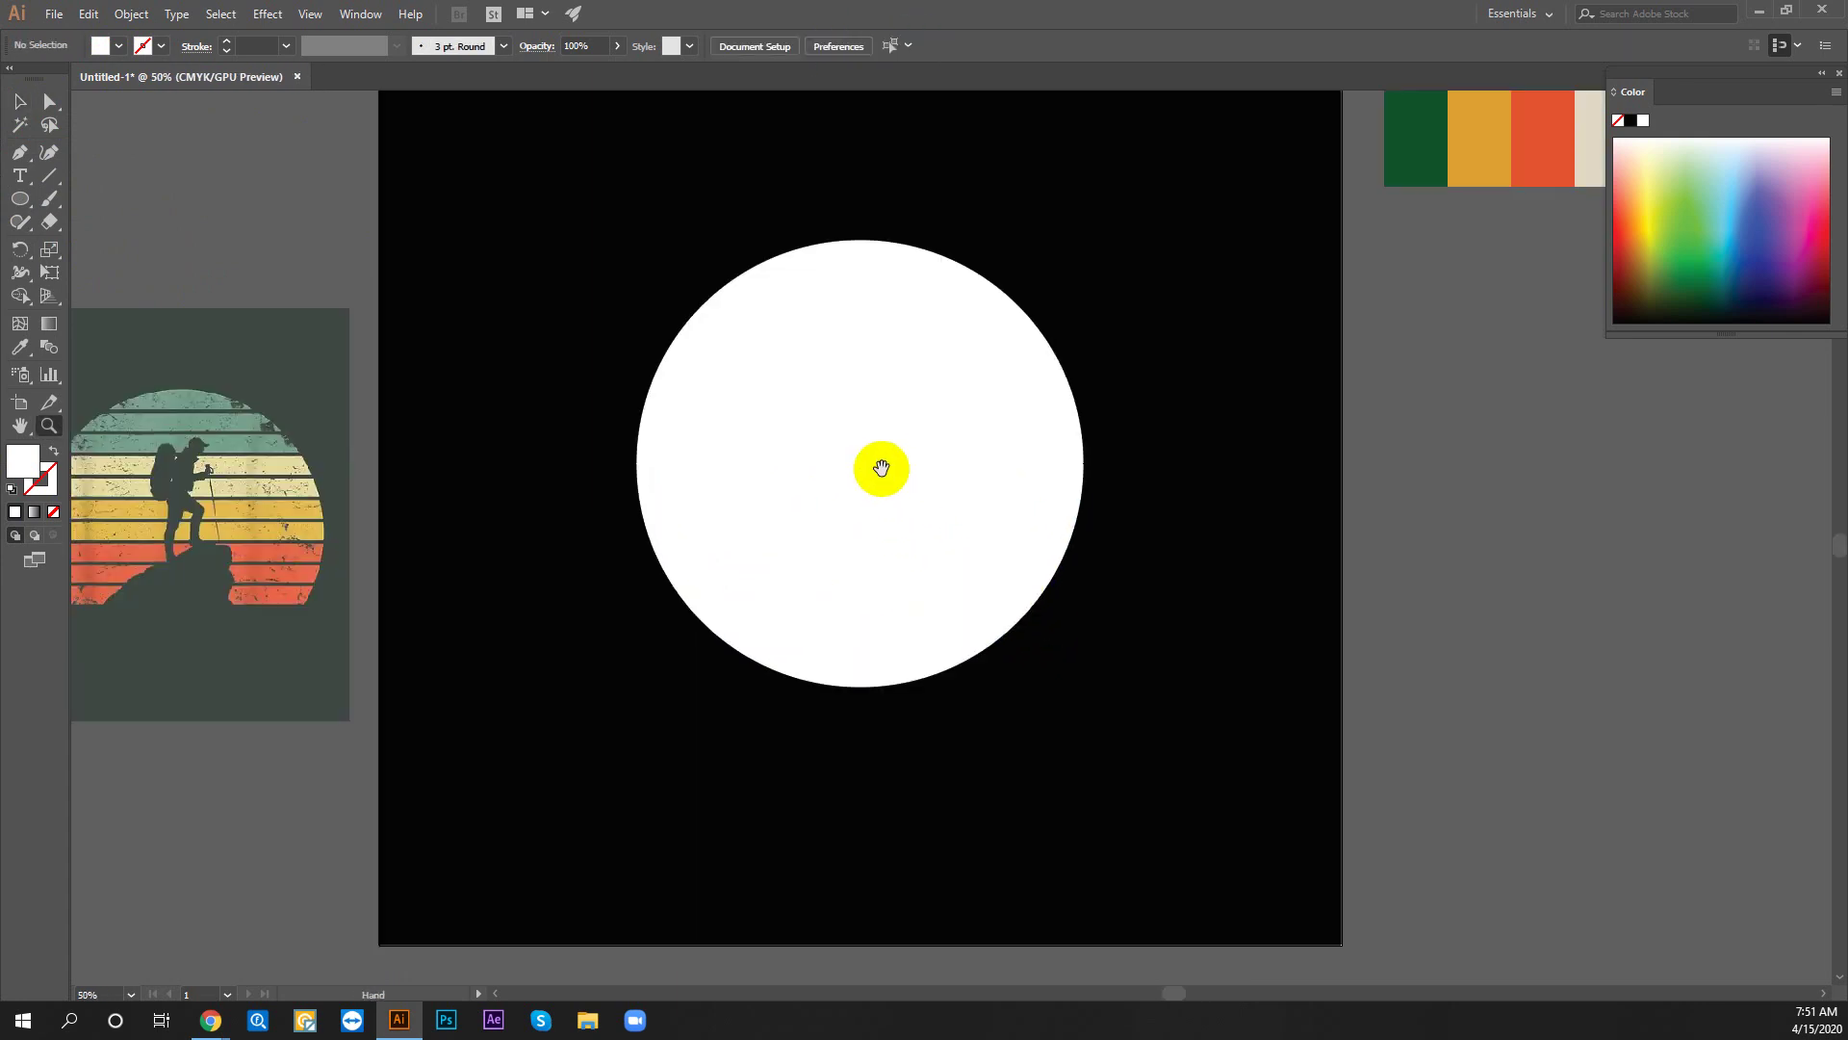
scroll(853, 579, up, 1)
drag(858, 569, 821, 561)
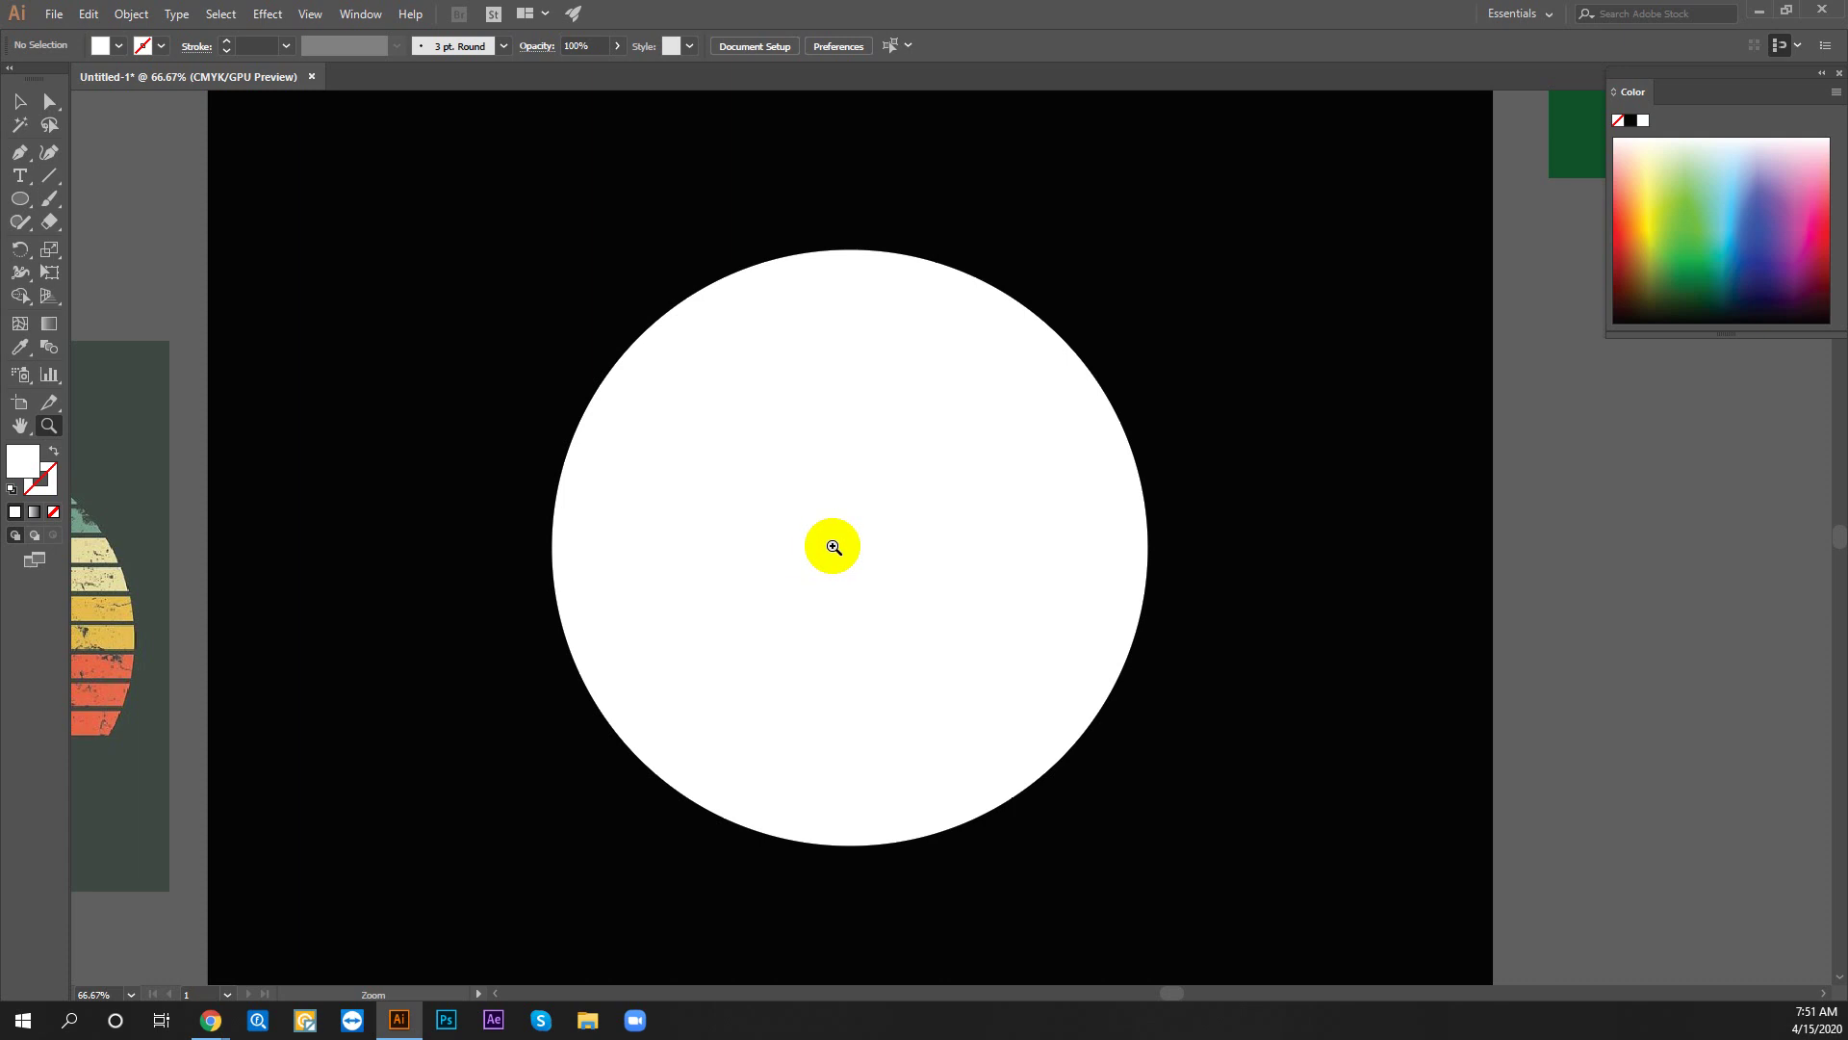
key(v)
click(843, 558)
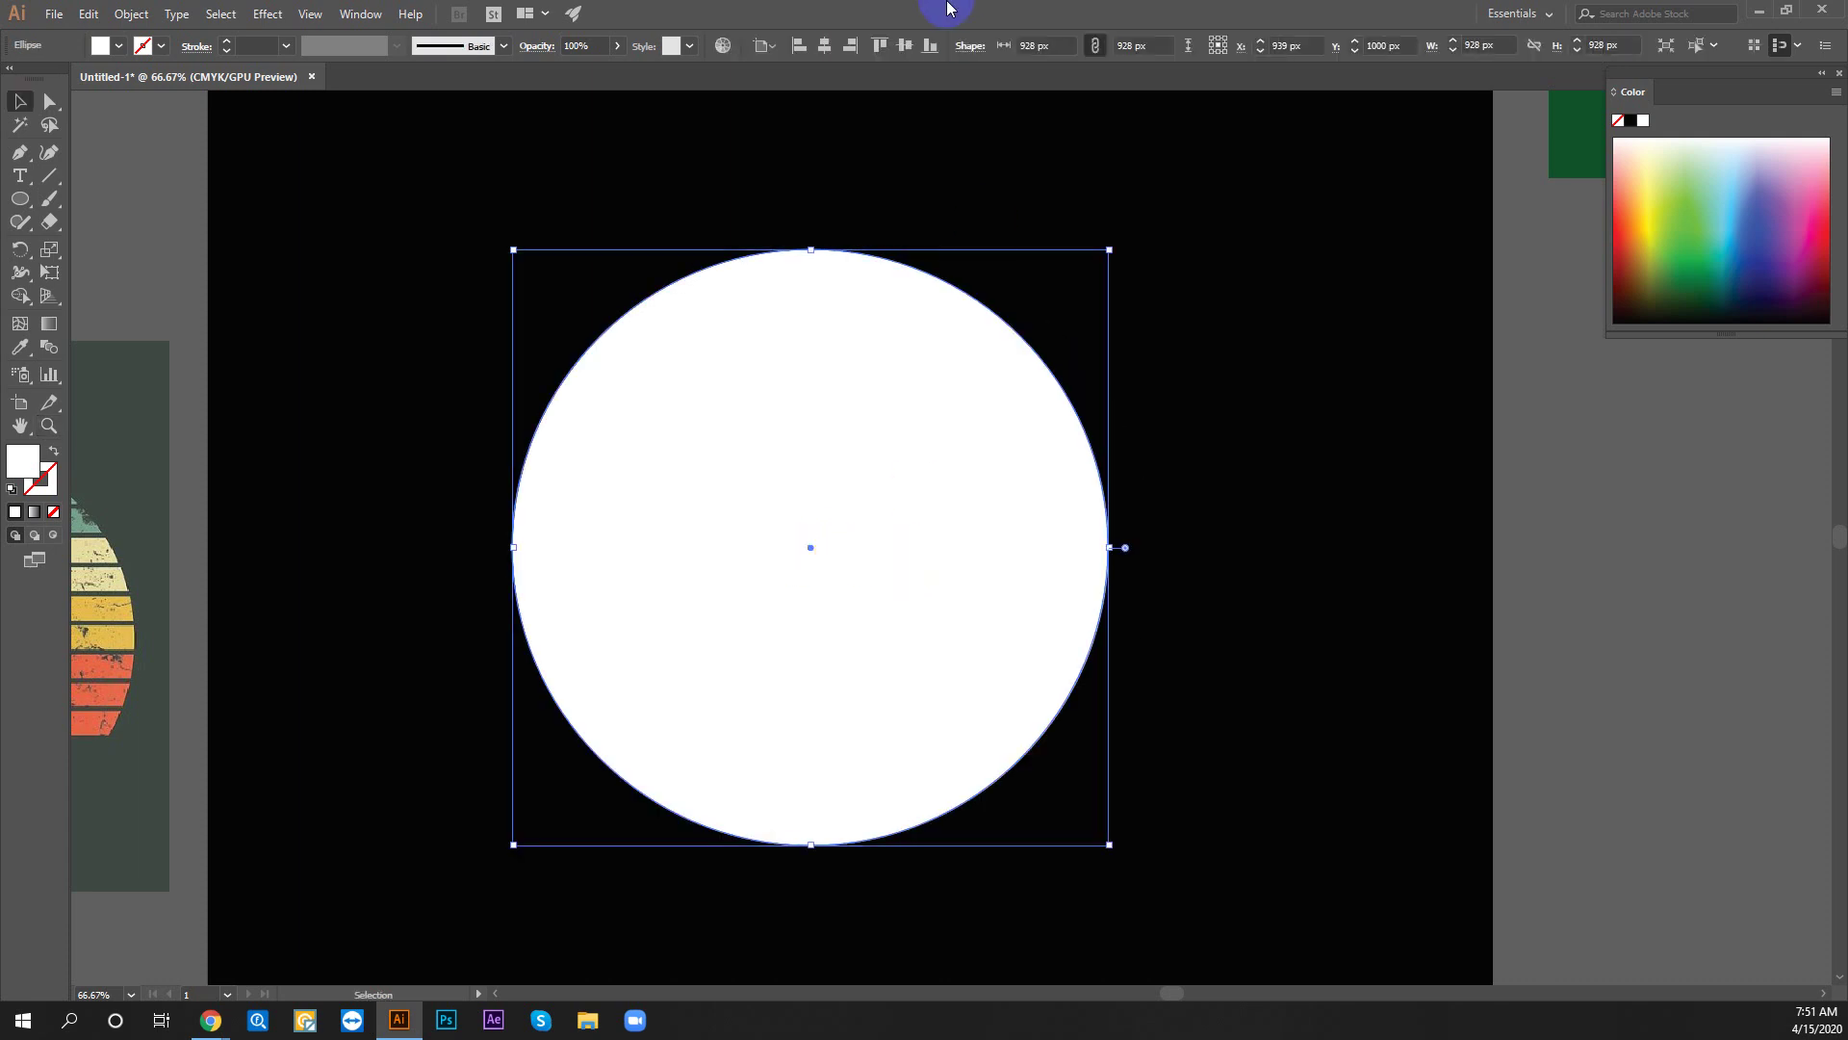
click(825, 46)
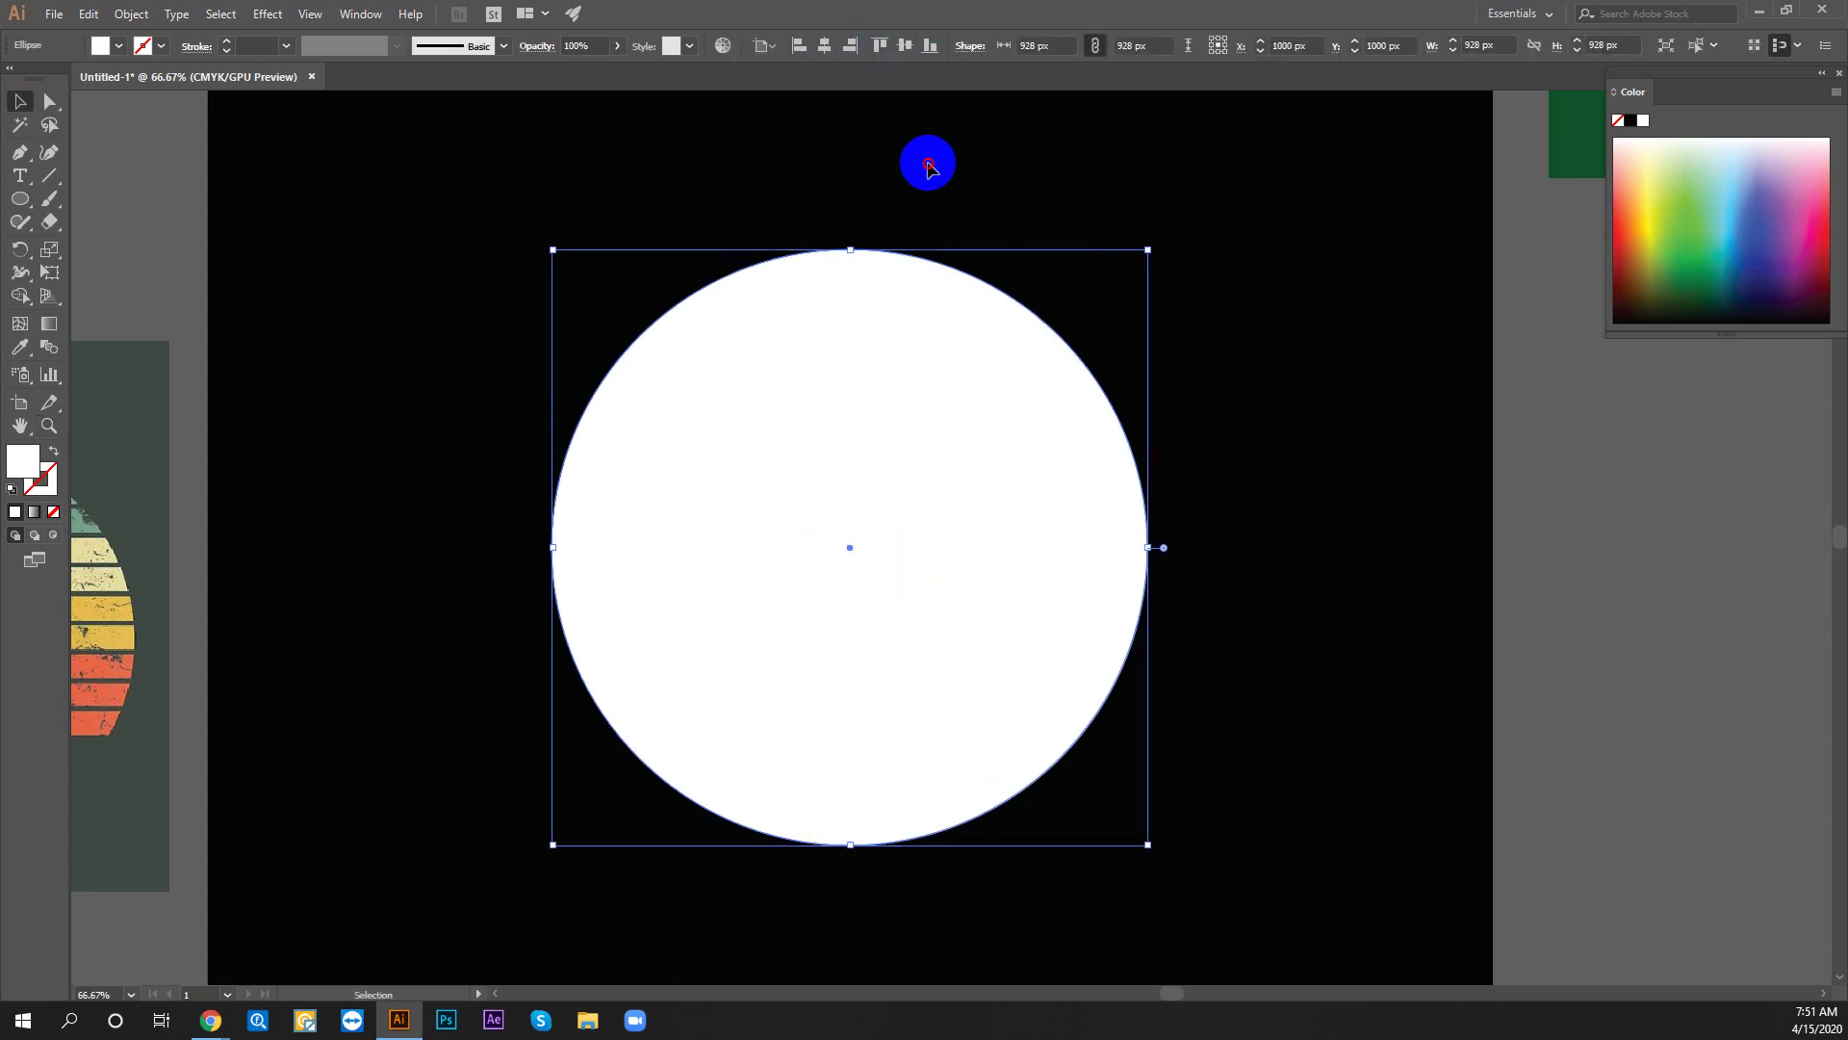
click(924, 178)
Pan between the hiker reference, the palette and the circle to compare them
drag(920, 199, 904, 194)
drag(445, 451, 893, 386)
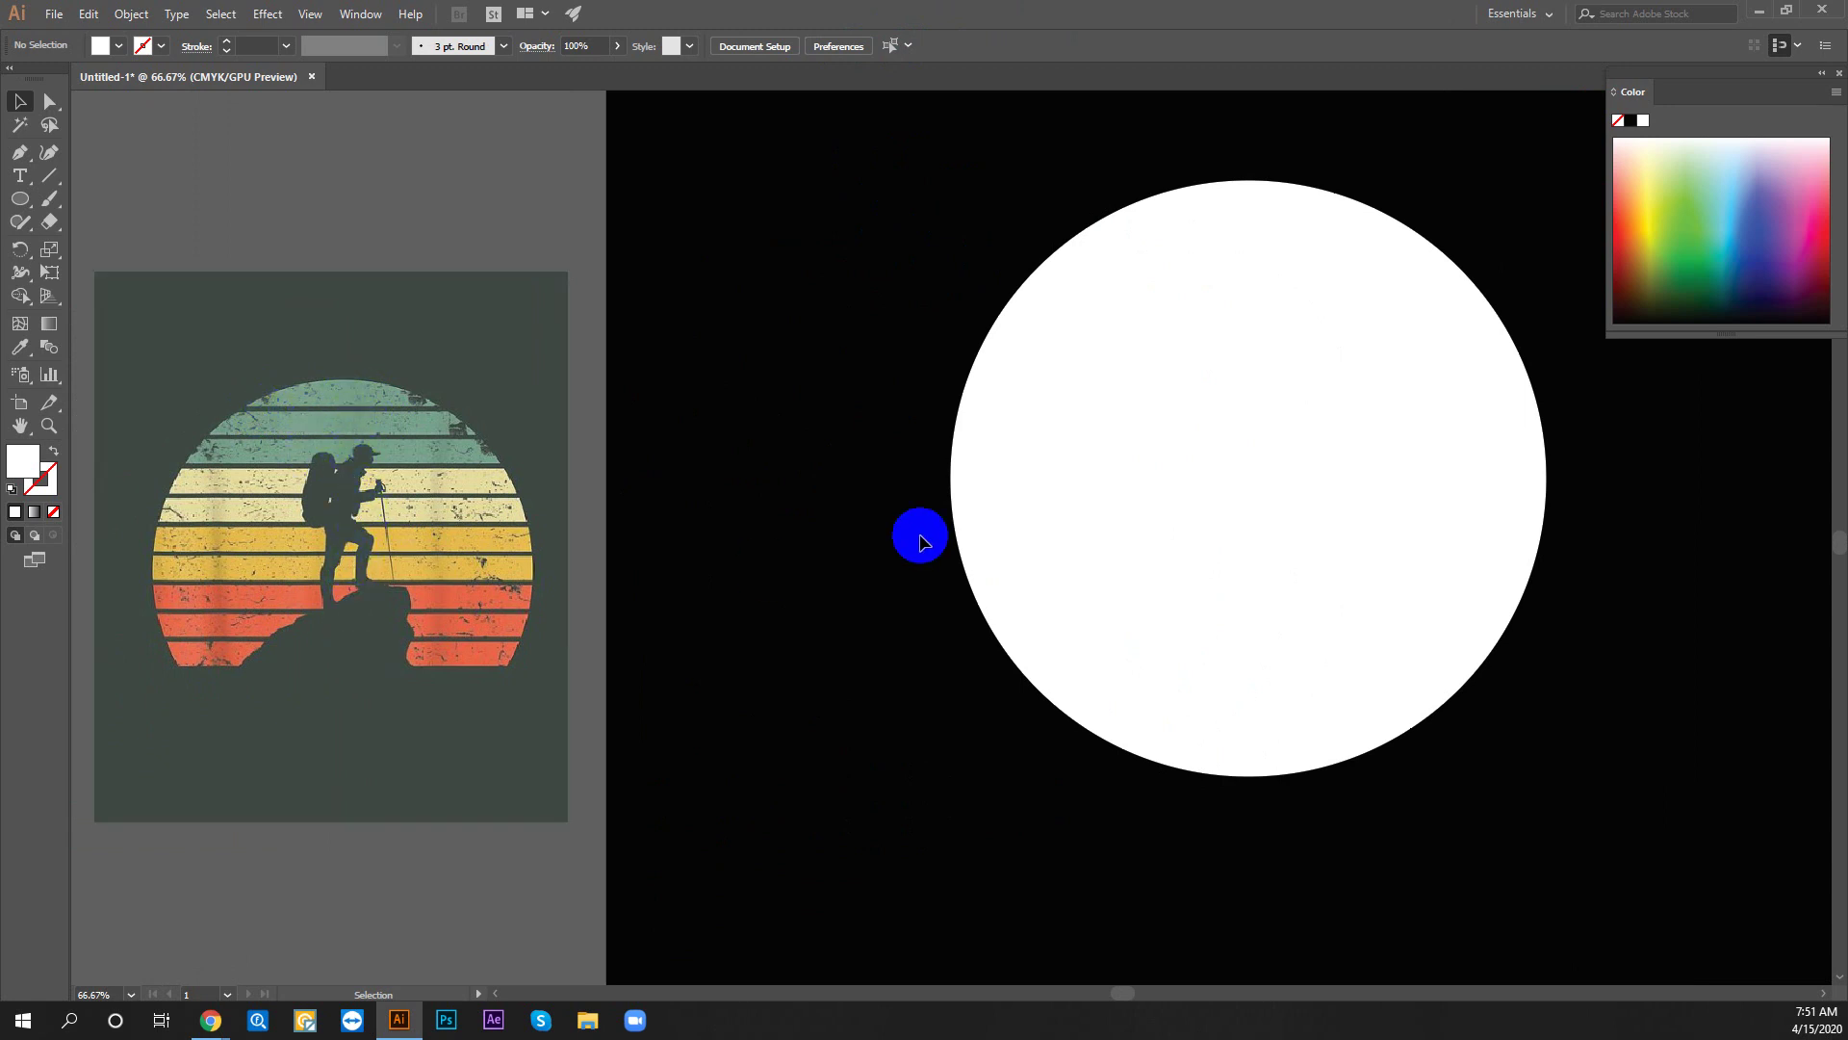
drag(1246, 544, 1097, 558)
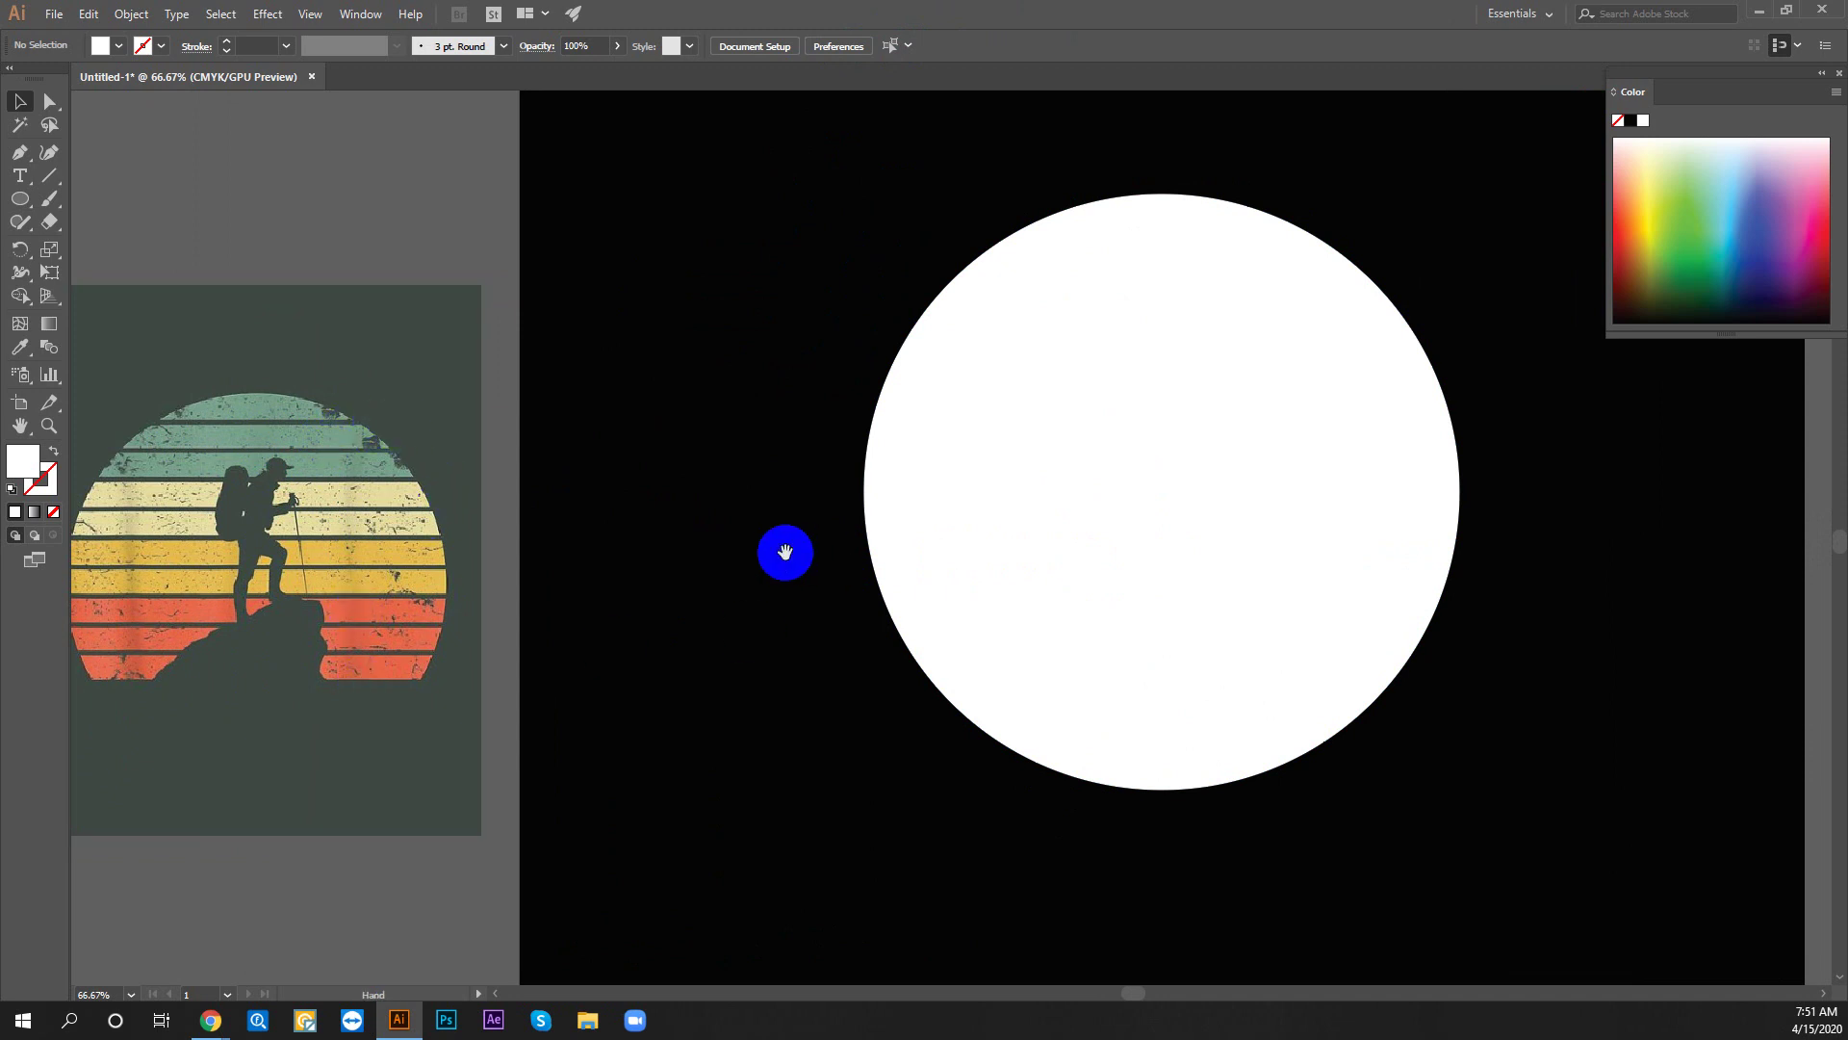
drag(784, 549, 576, 562)
mouse_move(1296, 359)
mouse_down()
mouse_move(1338, 367)
mouse_move(883, 569)
mouse_up()
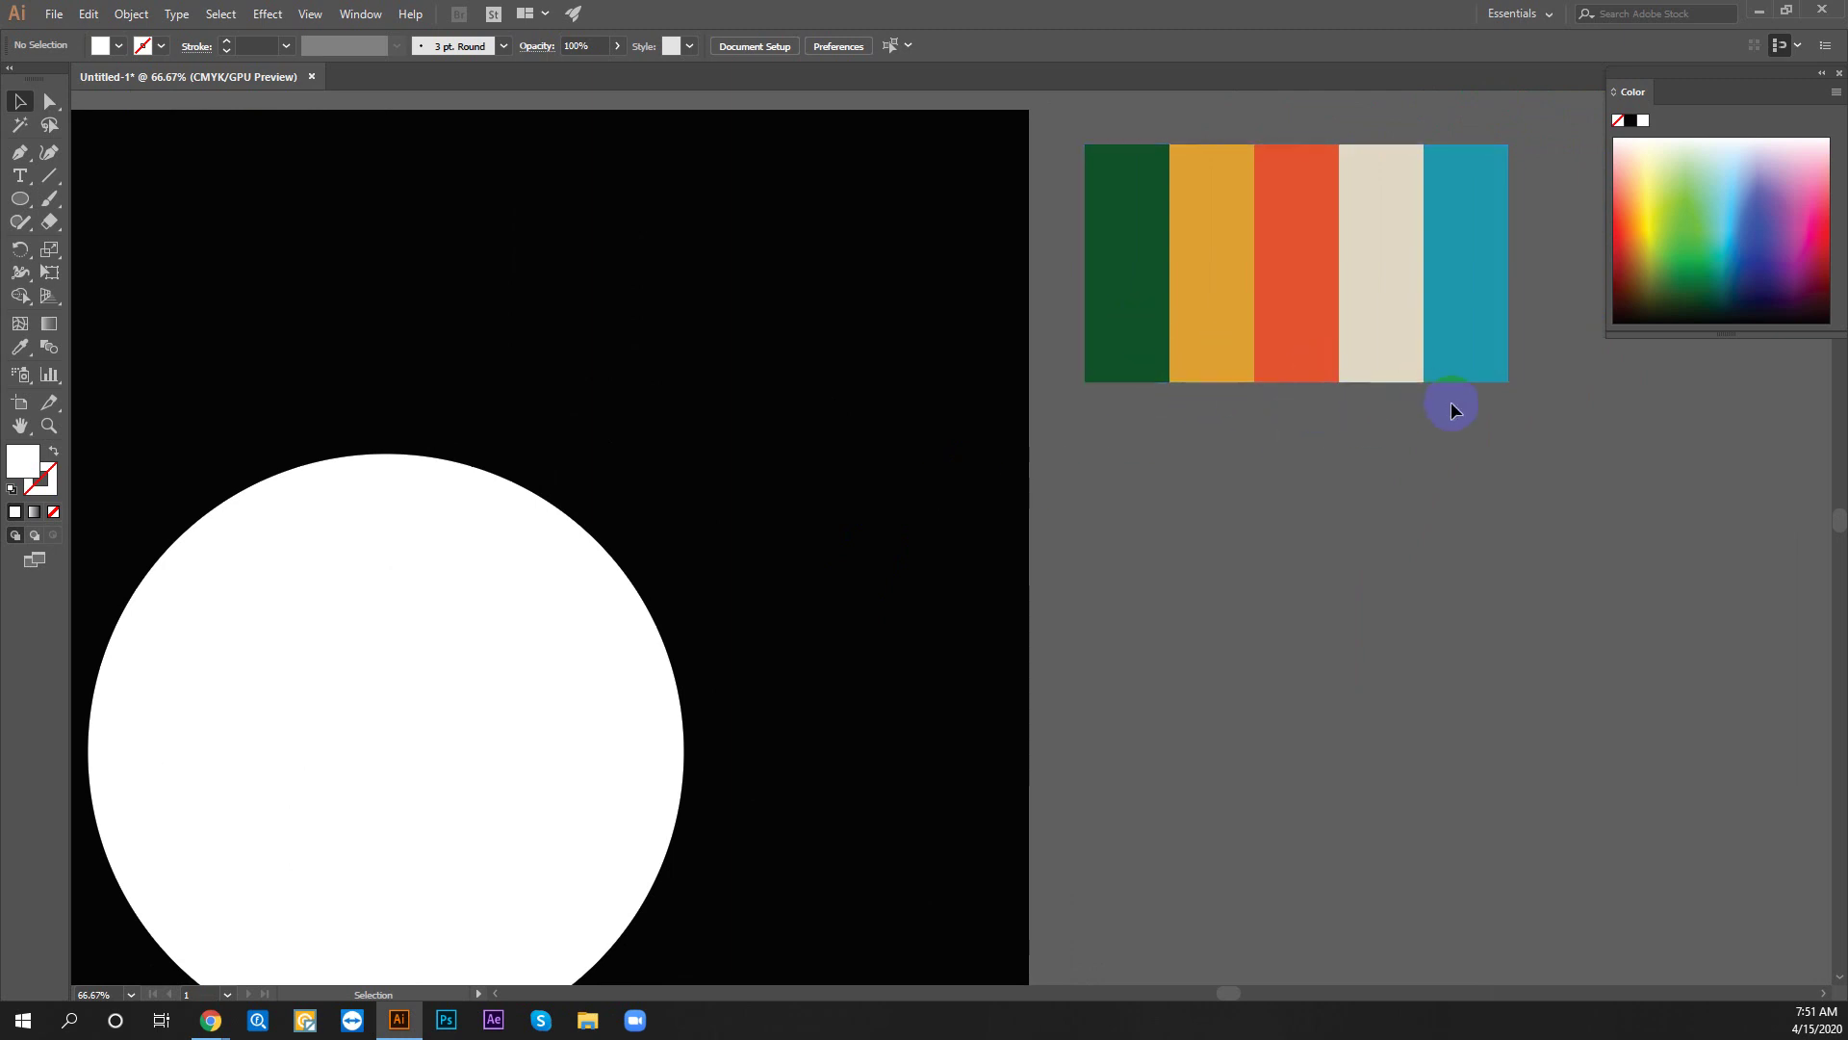
key(space)
drag(834, 531, 941, 392)
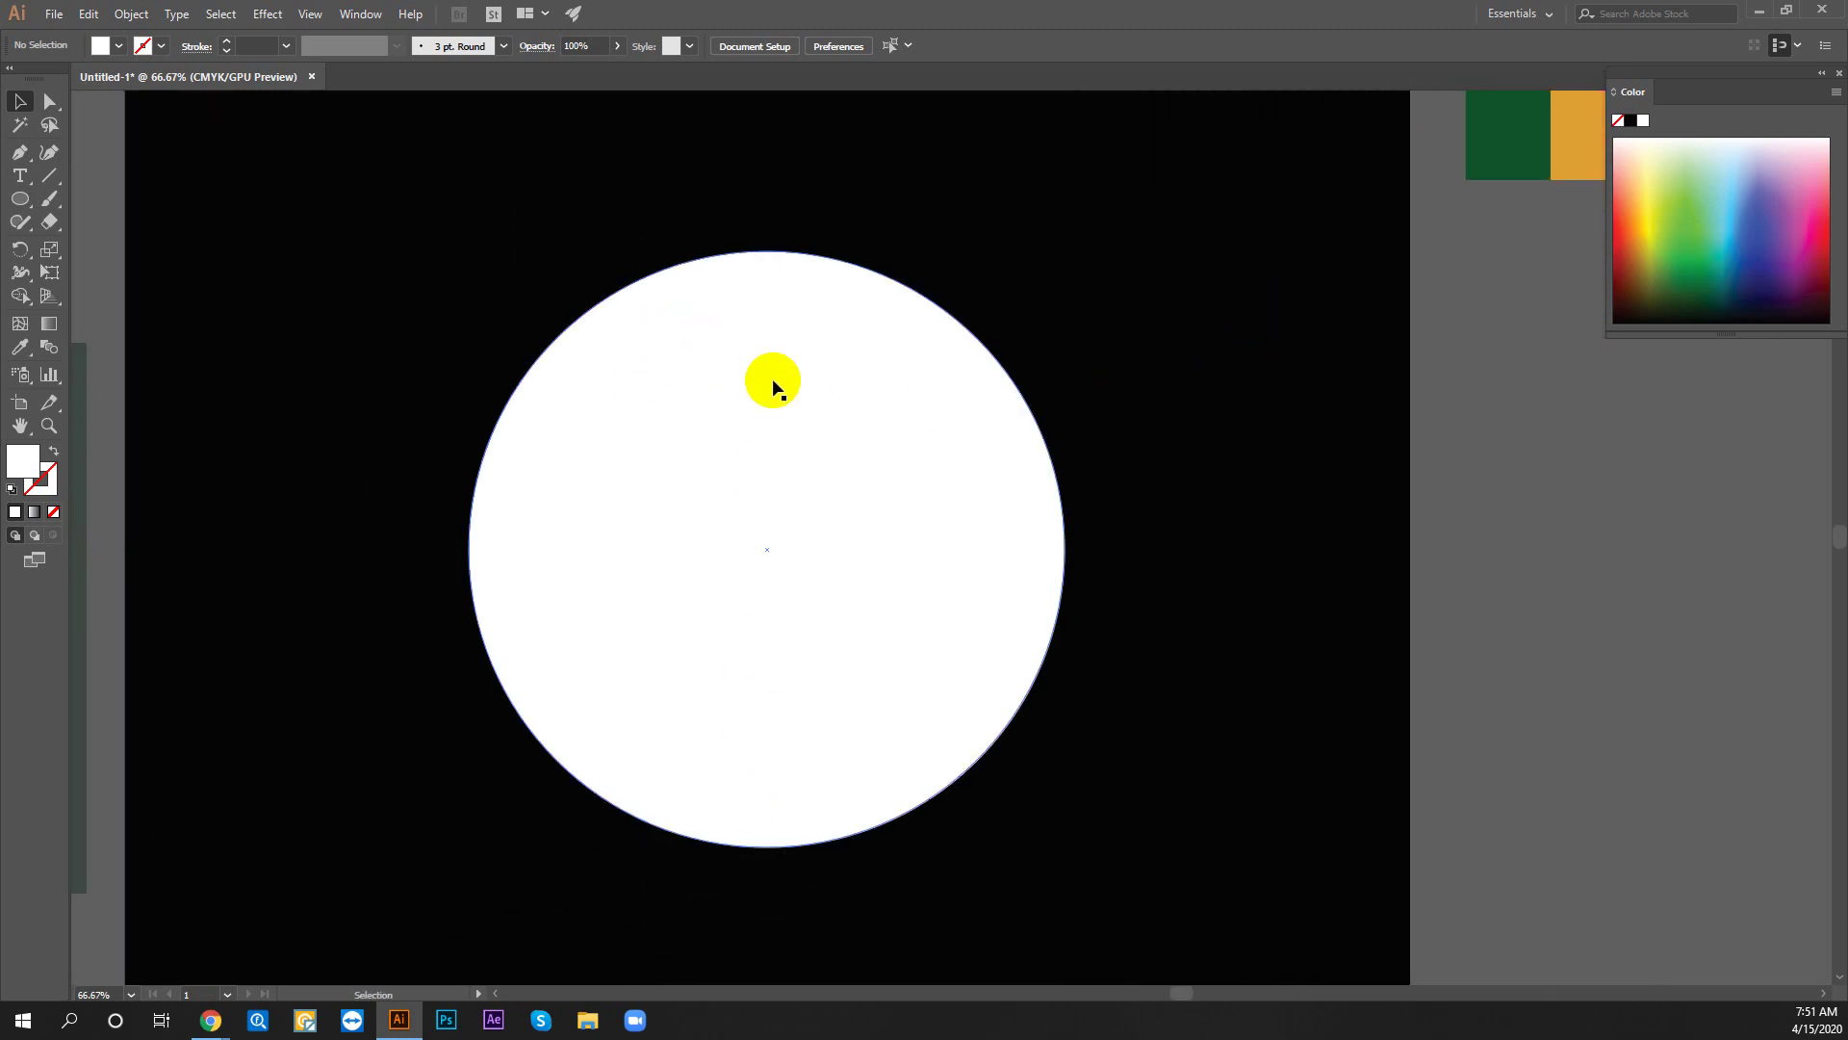
key(z)
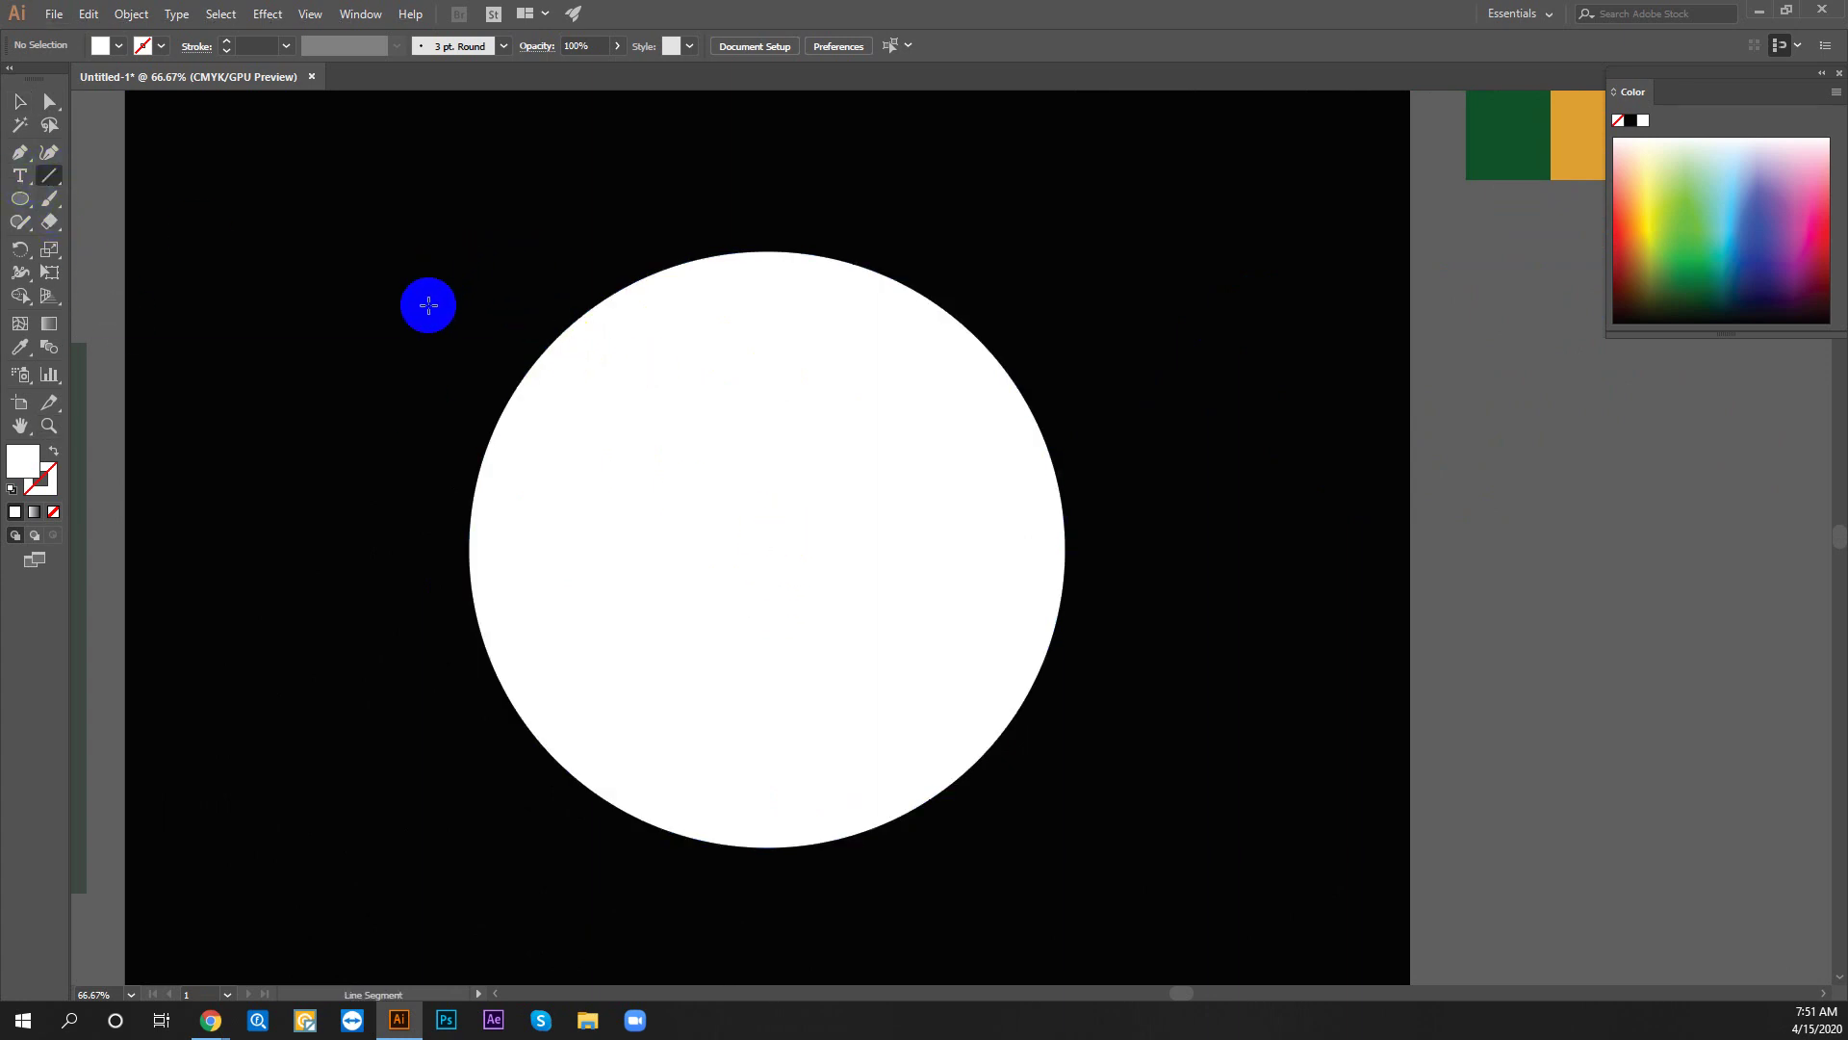
Draw a horizontal line across the circle's top with a white 2 pt stroke
drag(429, 318, 1231, 355)
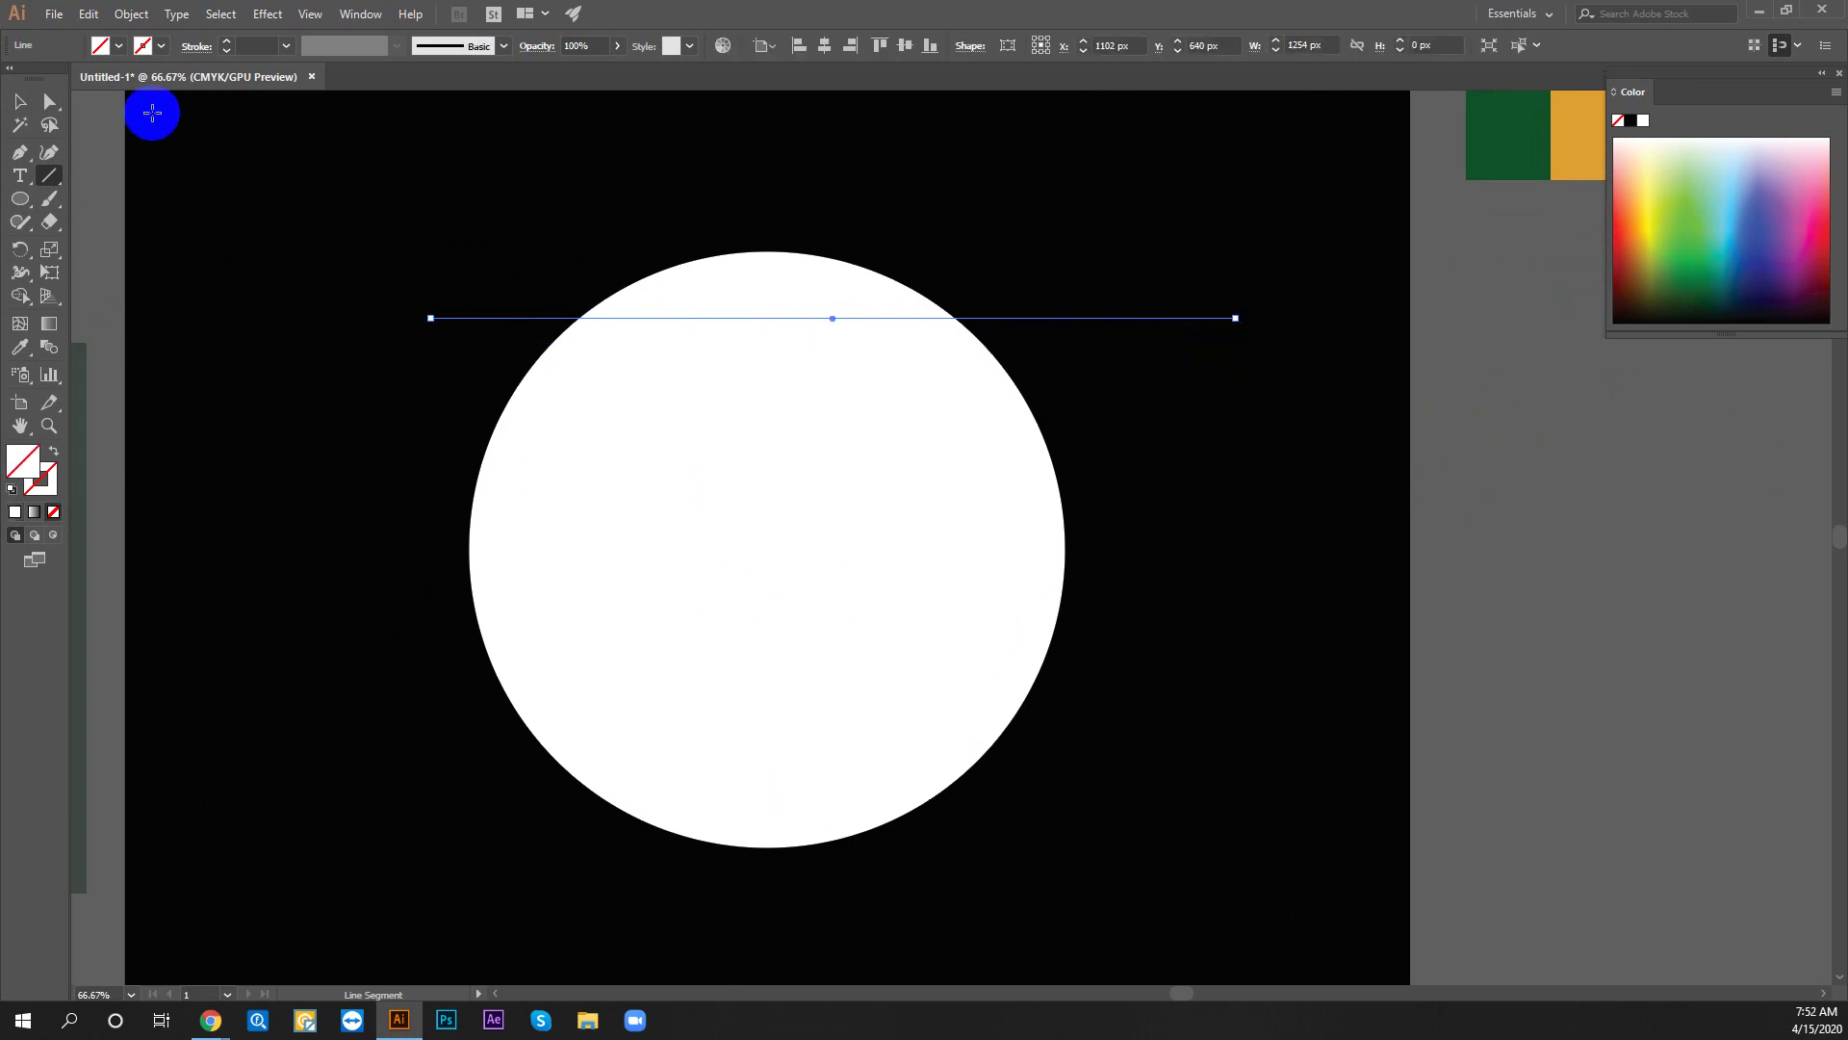
click(166, 50)
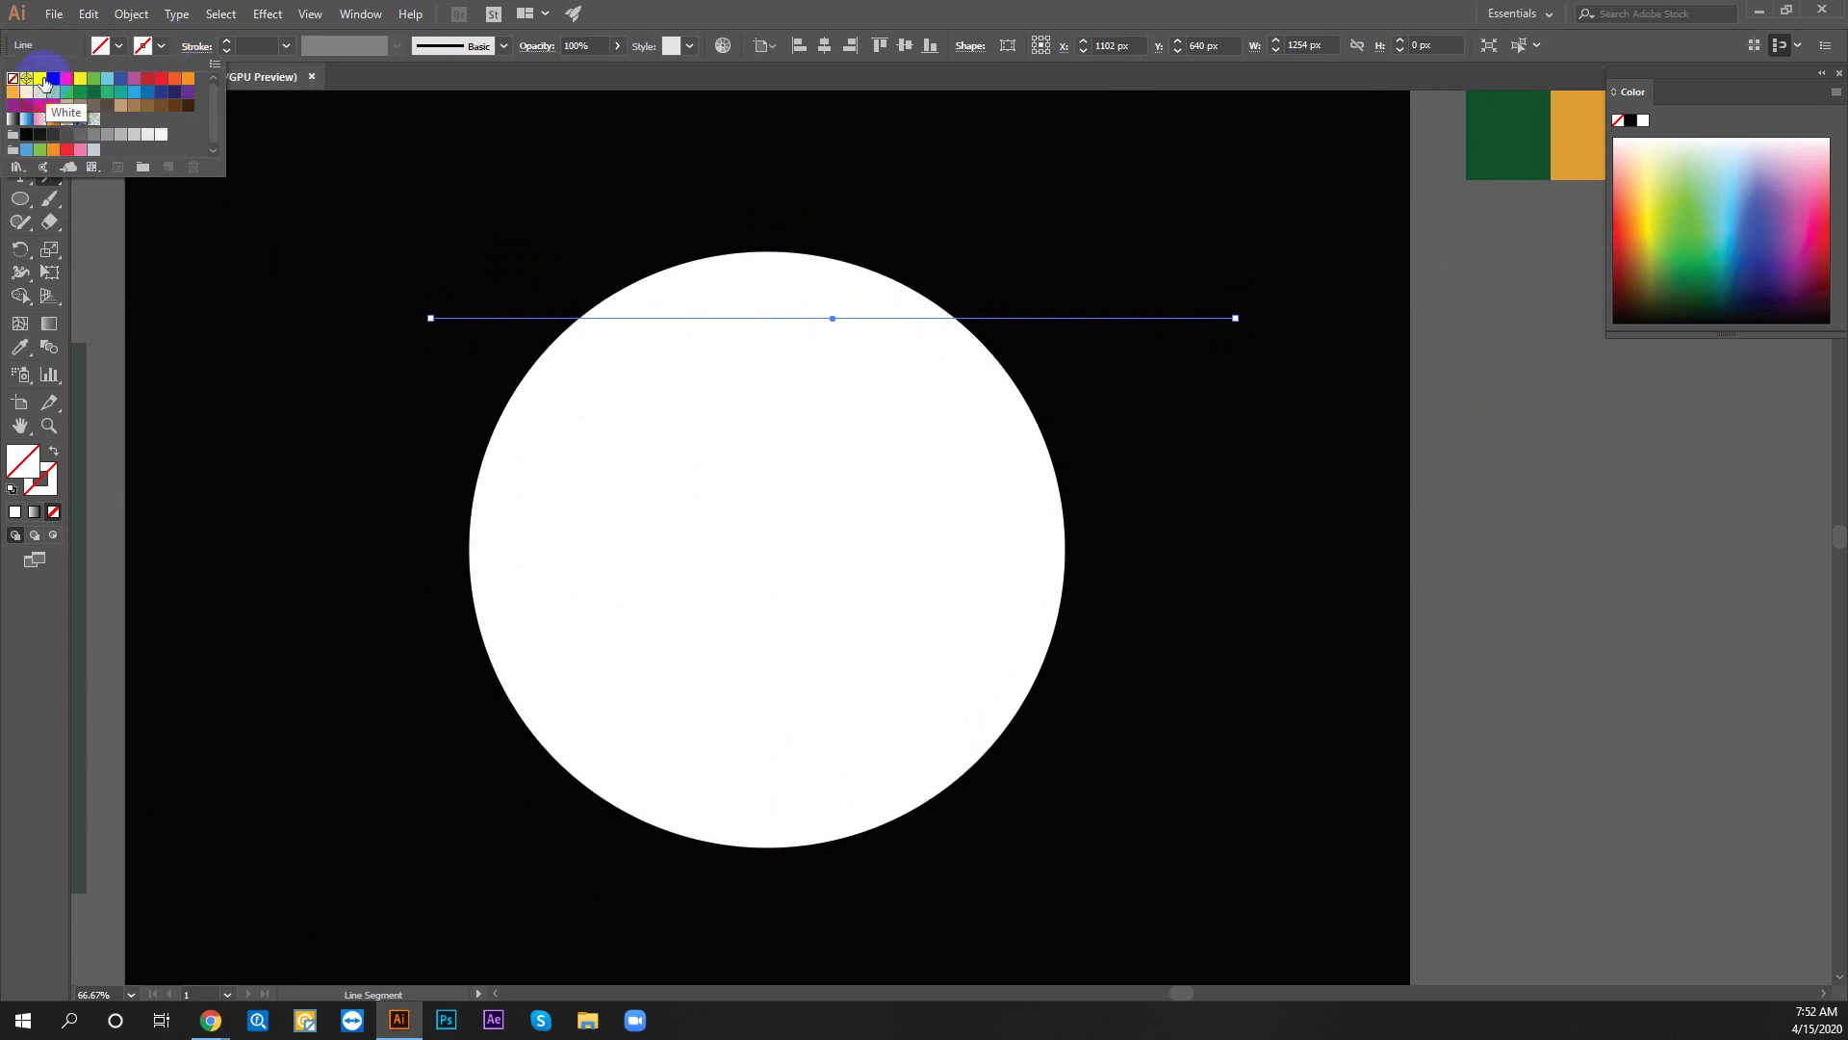
click(42, 80)
click(228, 48)
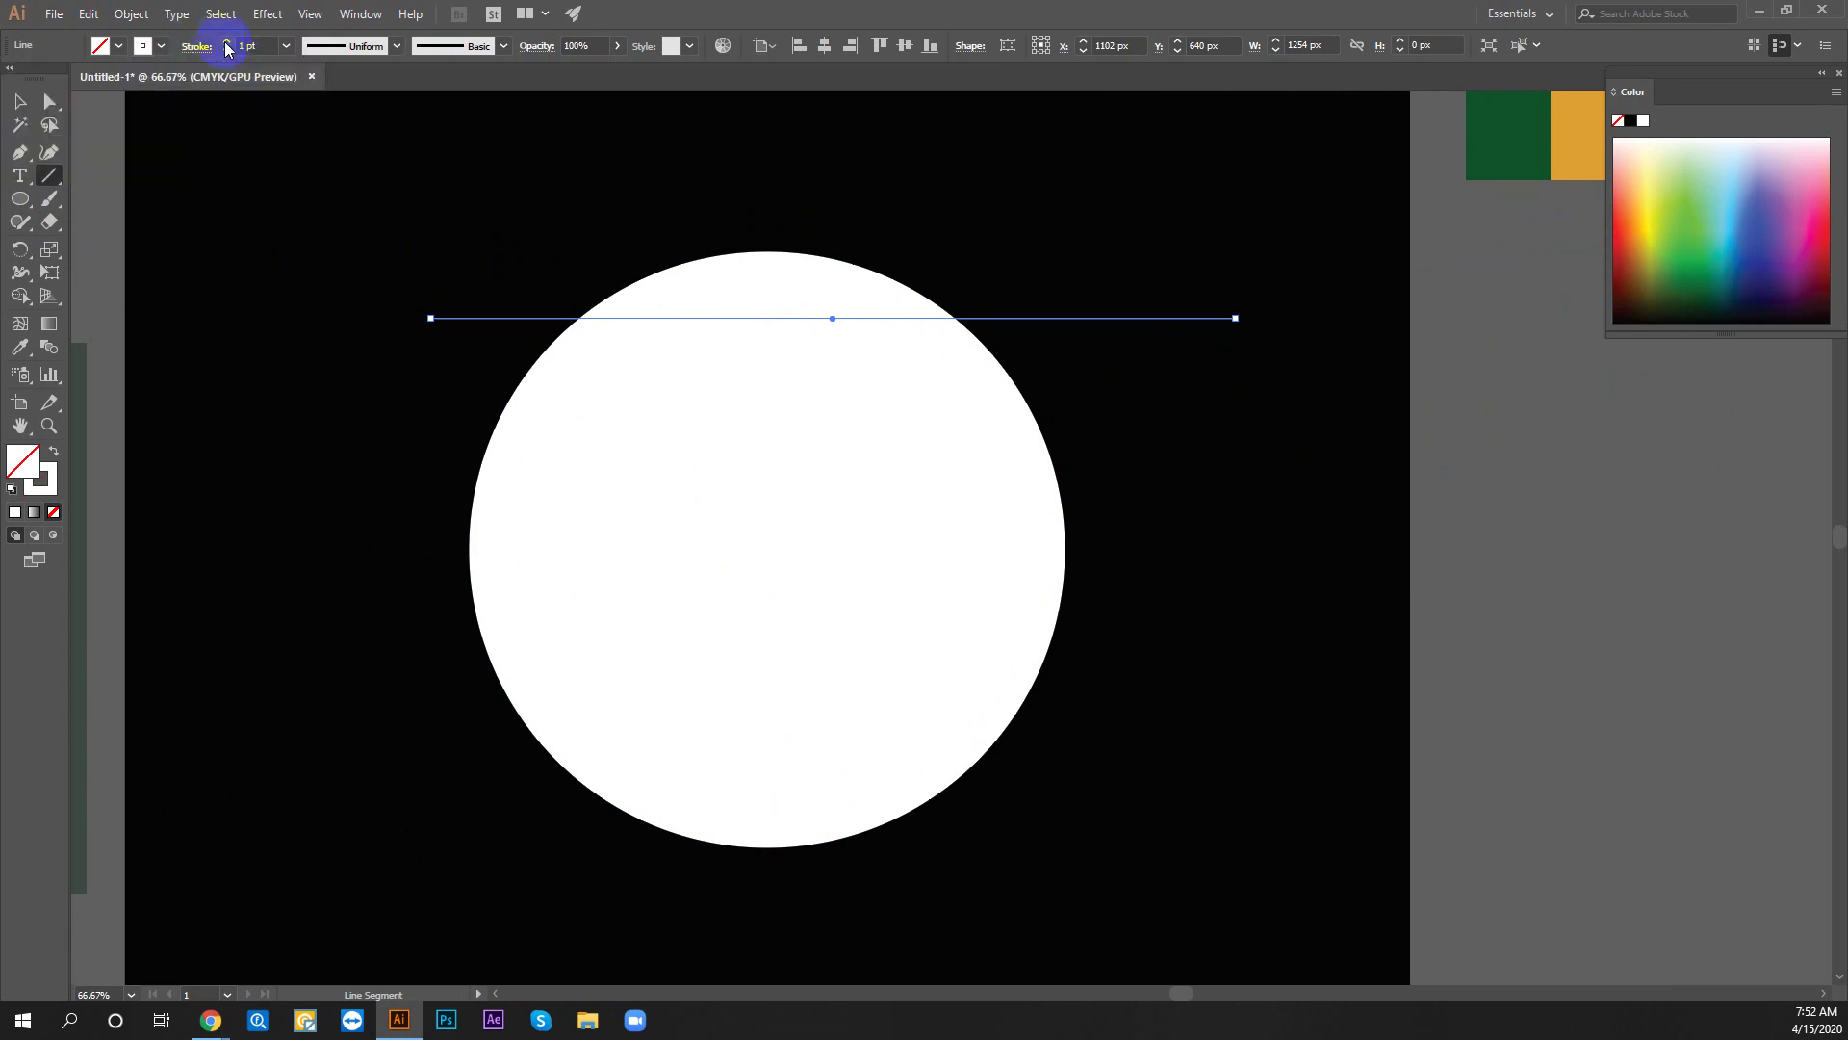
click(227, 44)
Change the line's stroke to red at 4 pt
click(159, 49)
click(66, 78)
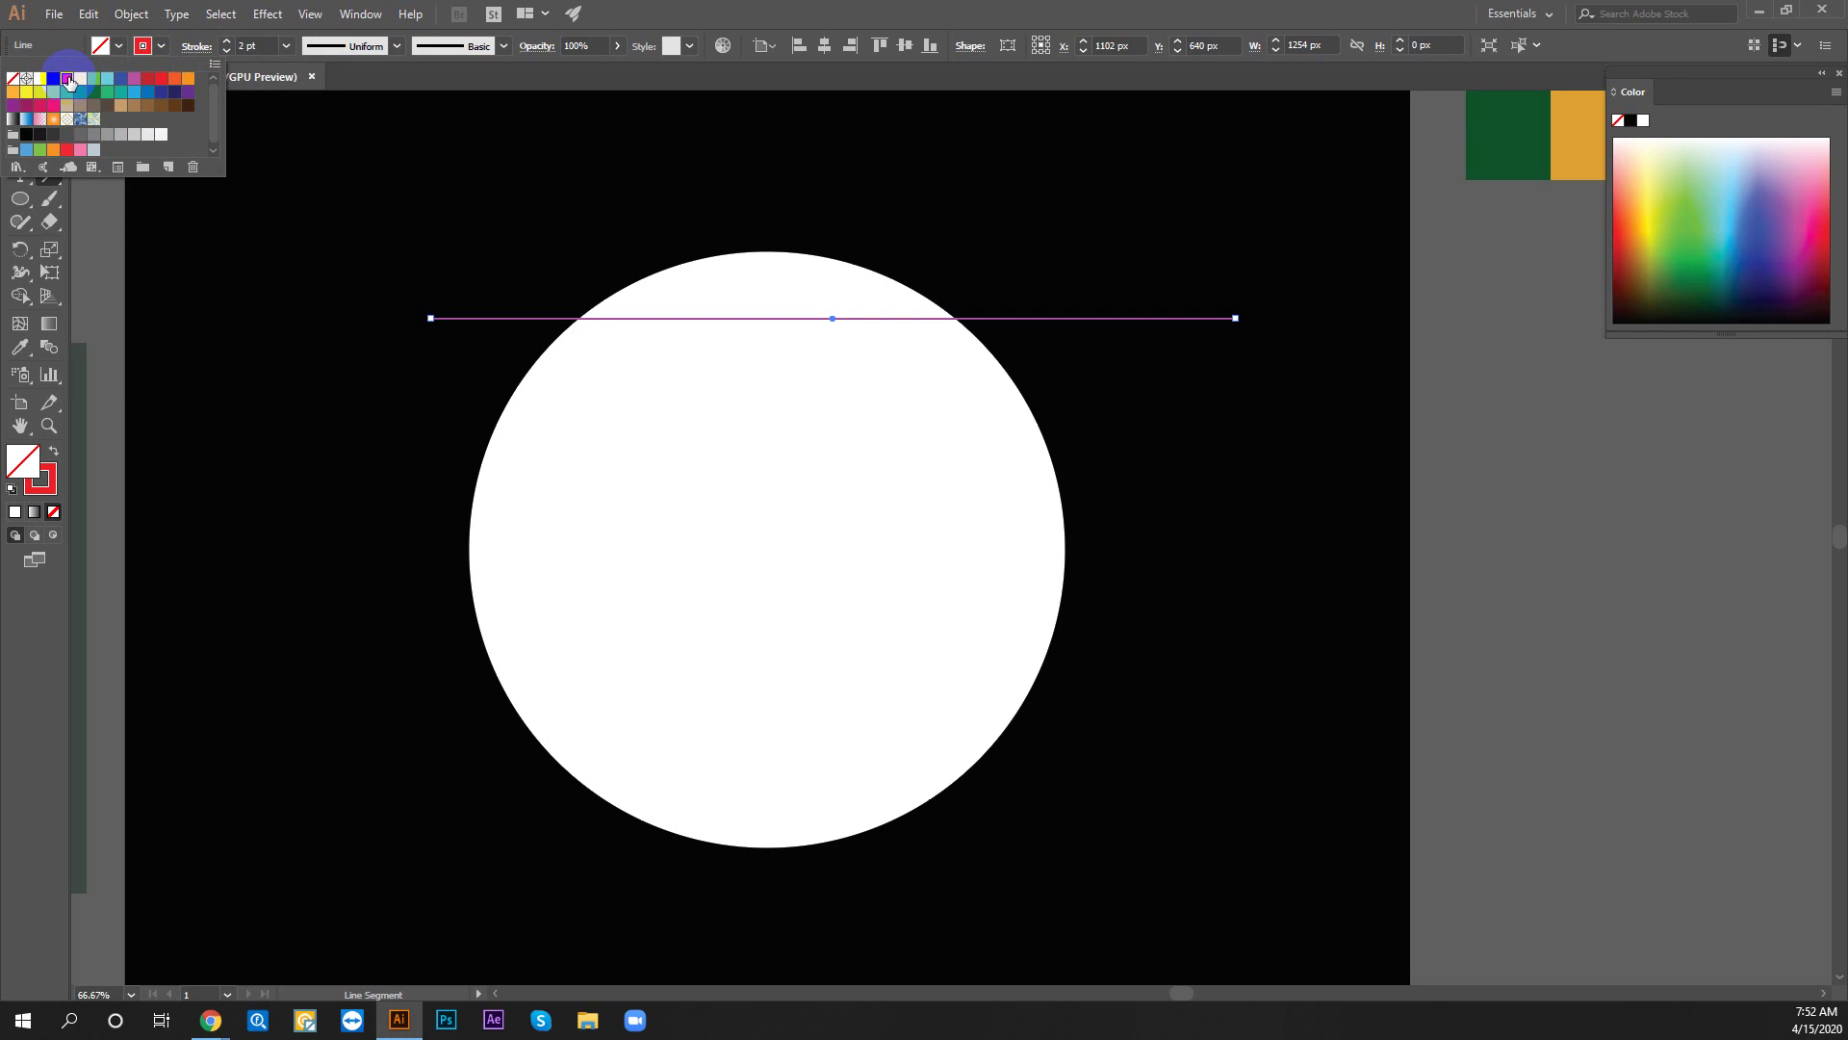
click(227, 42)
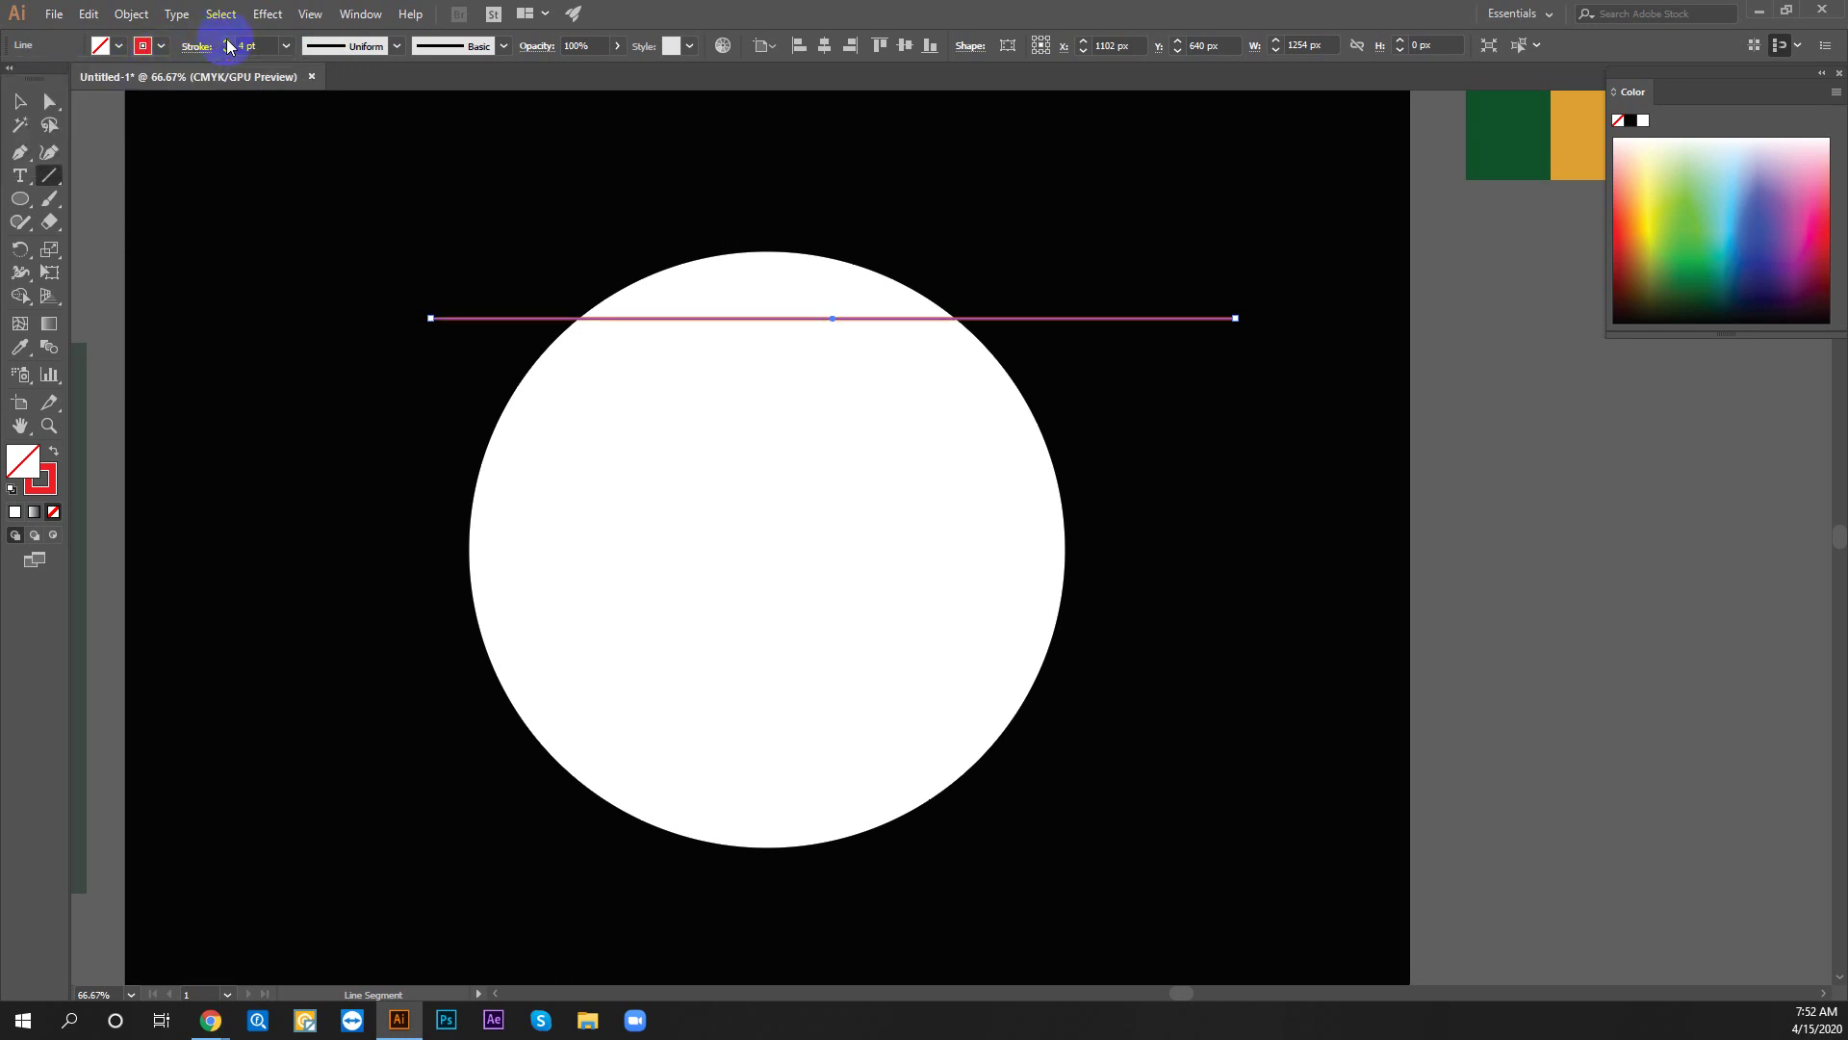
click(35, 100)
click(236, 265)
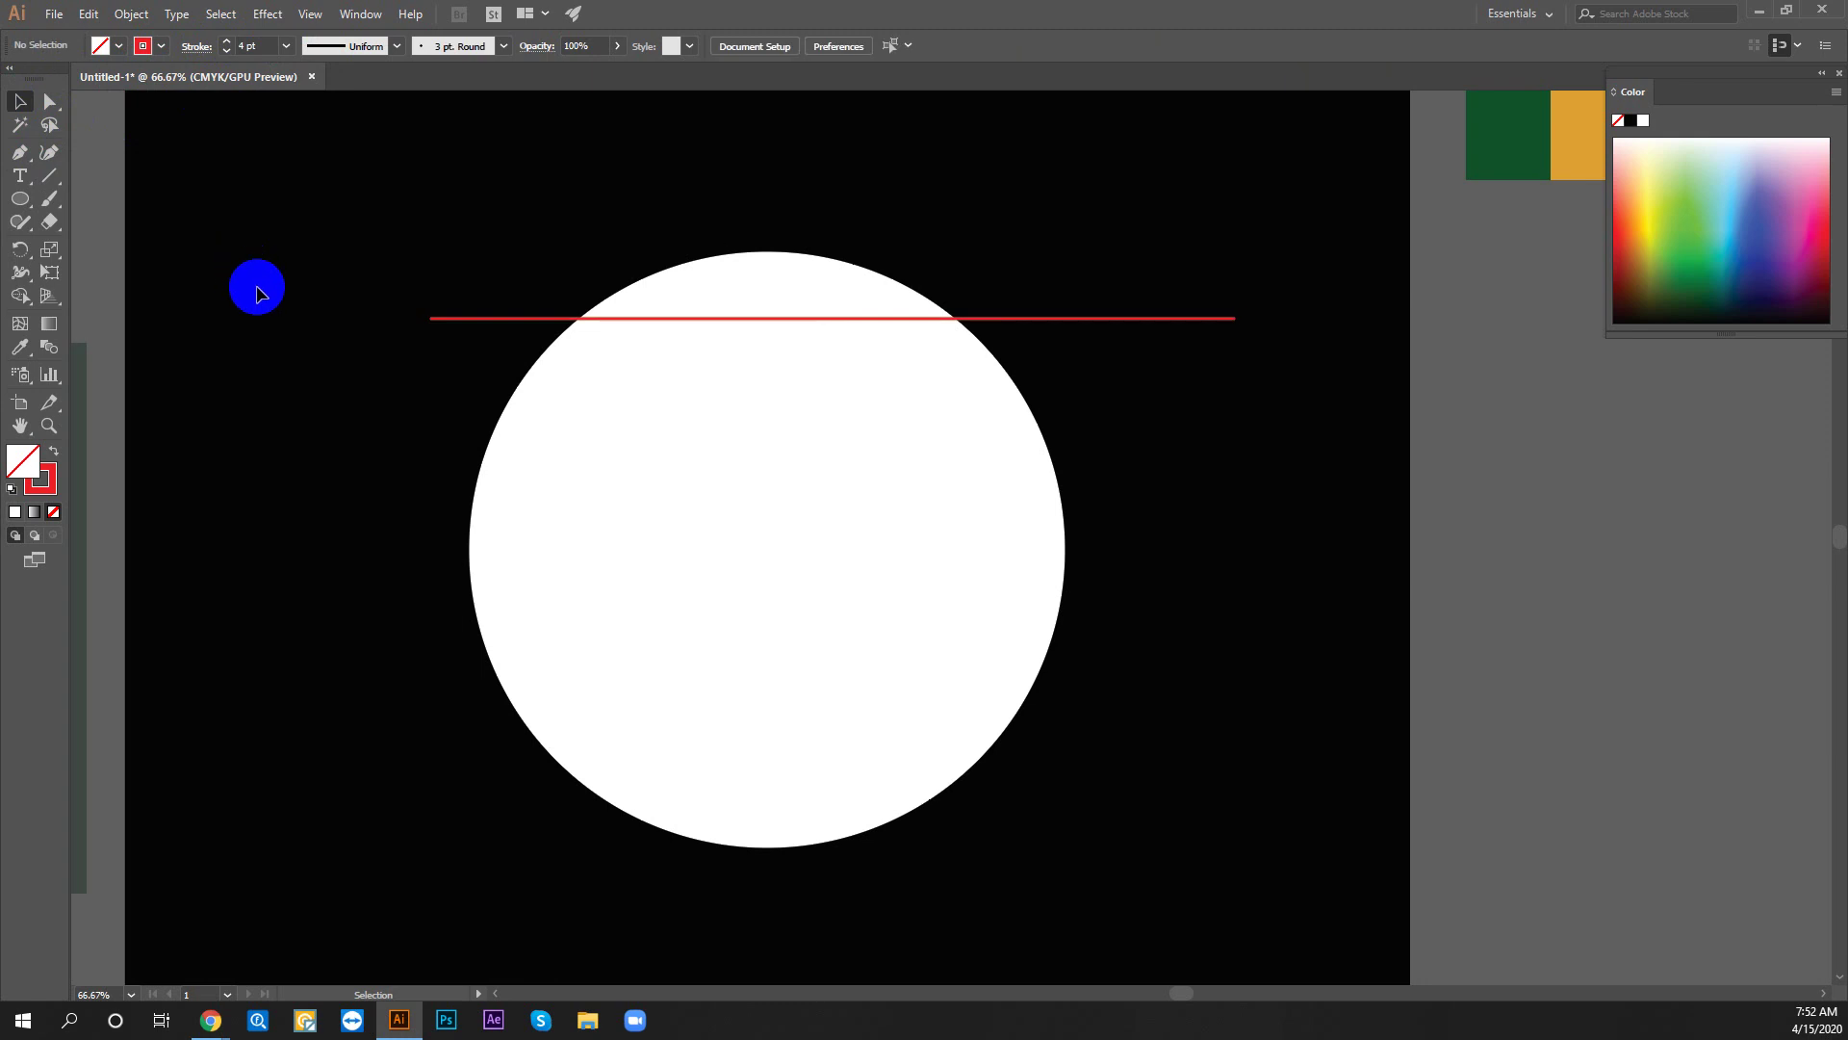
Set the red line's stroke weight to 6 pt and check it
click(447, 318)
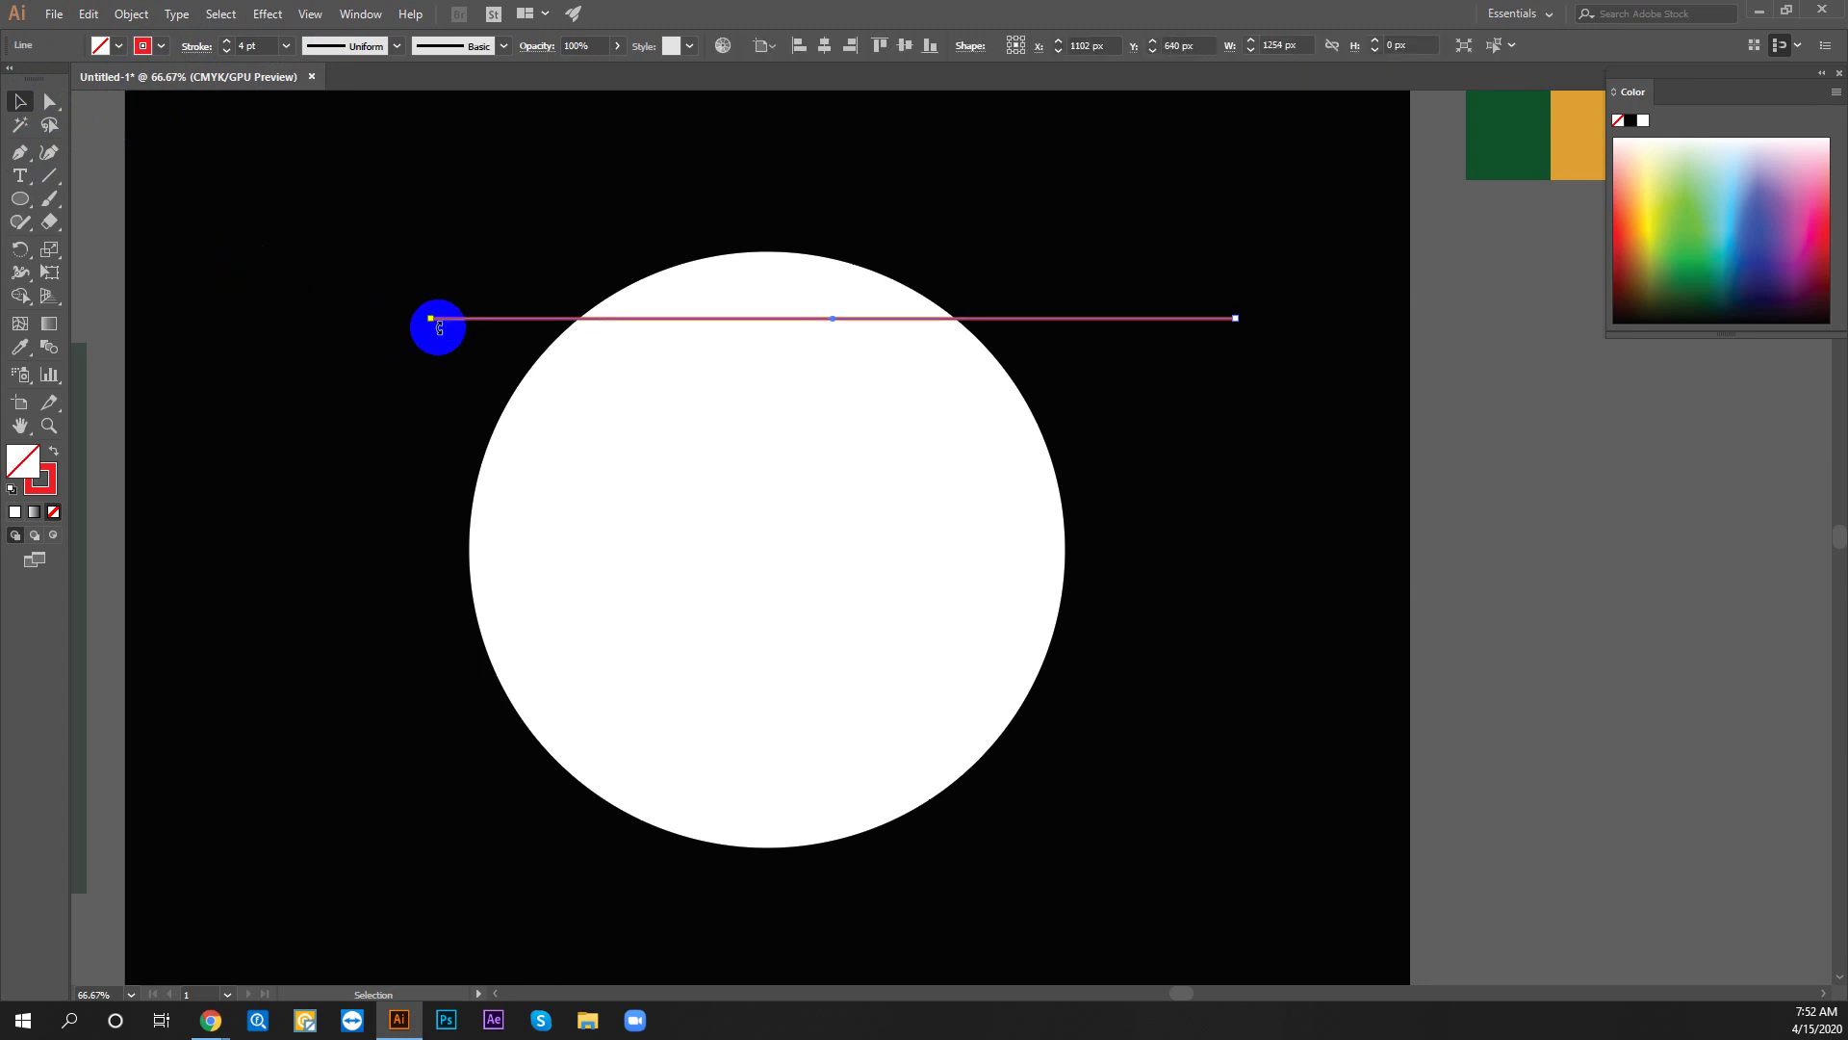
text(6)
key(Return)
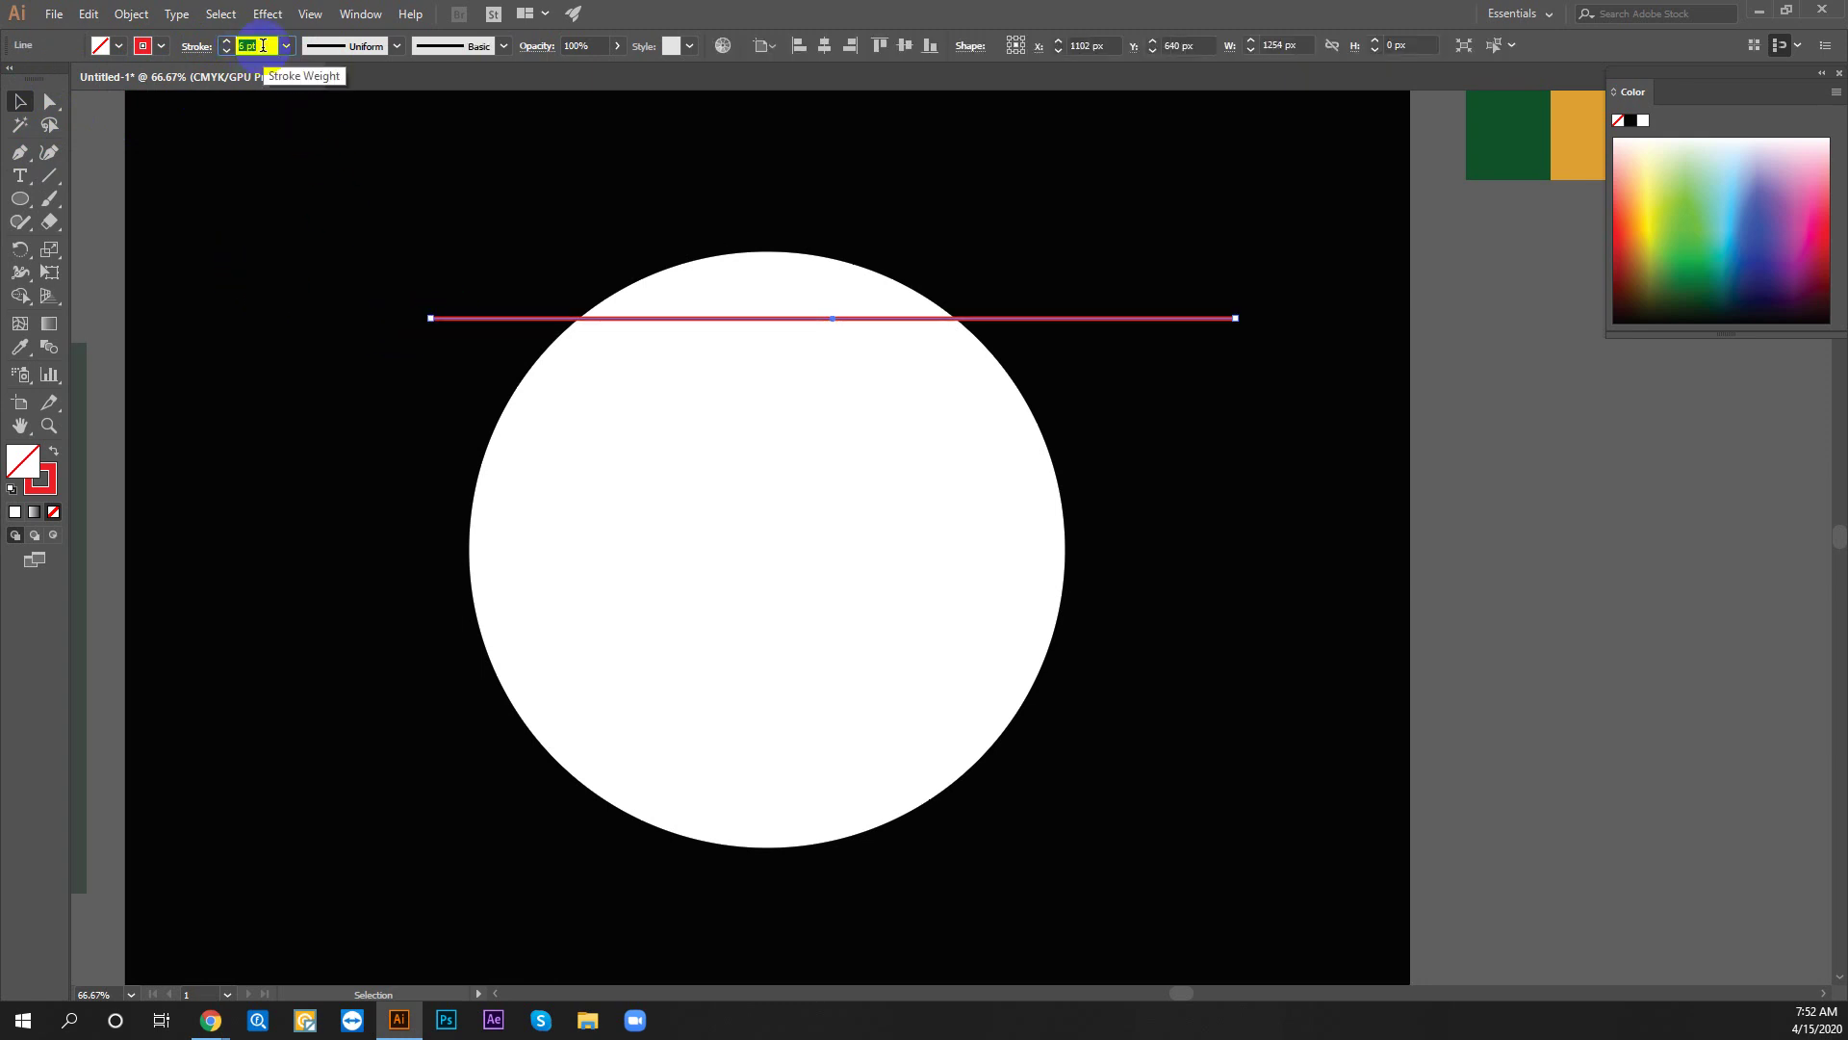
click(357, 193)
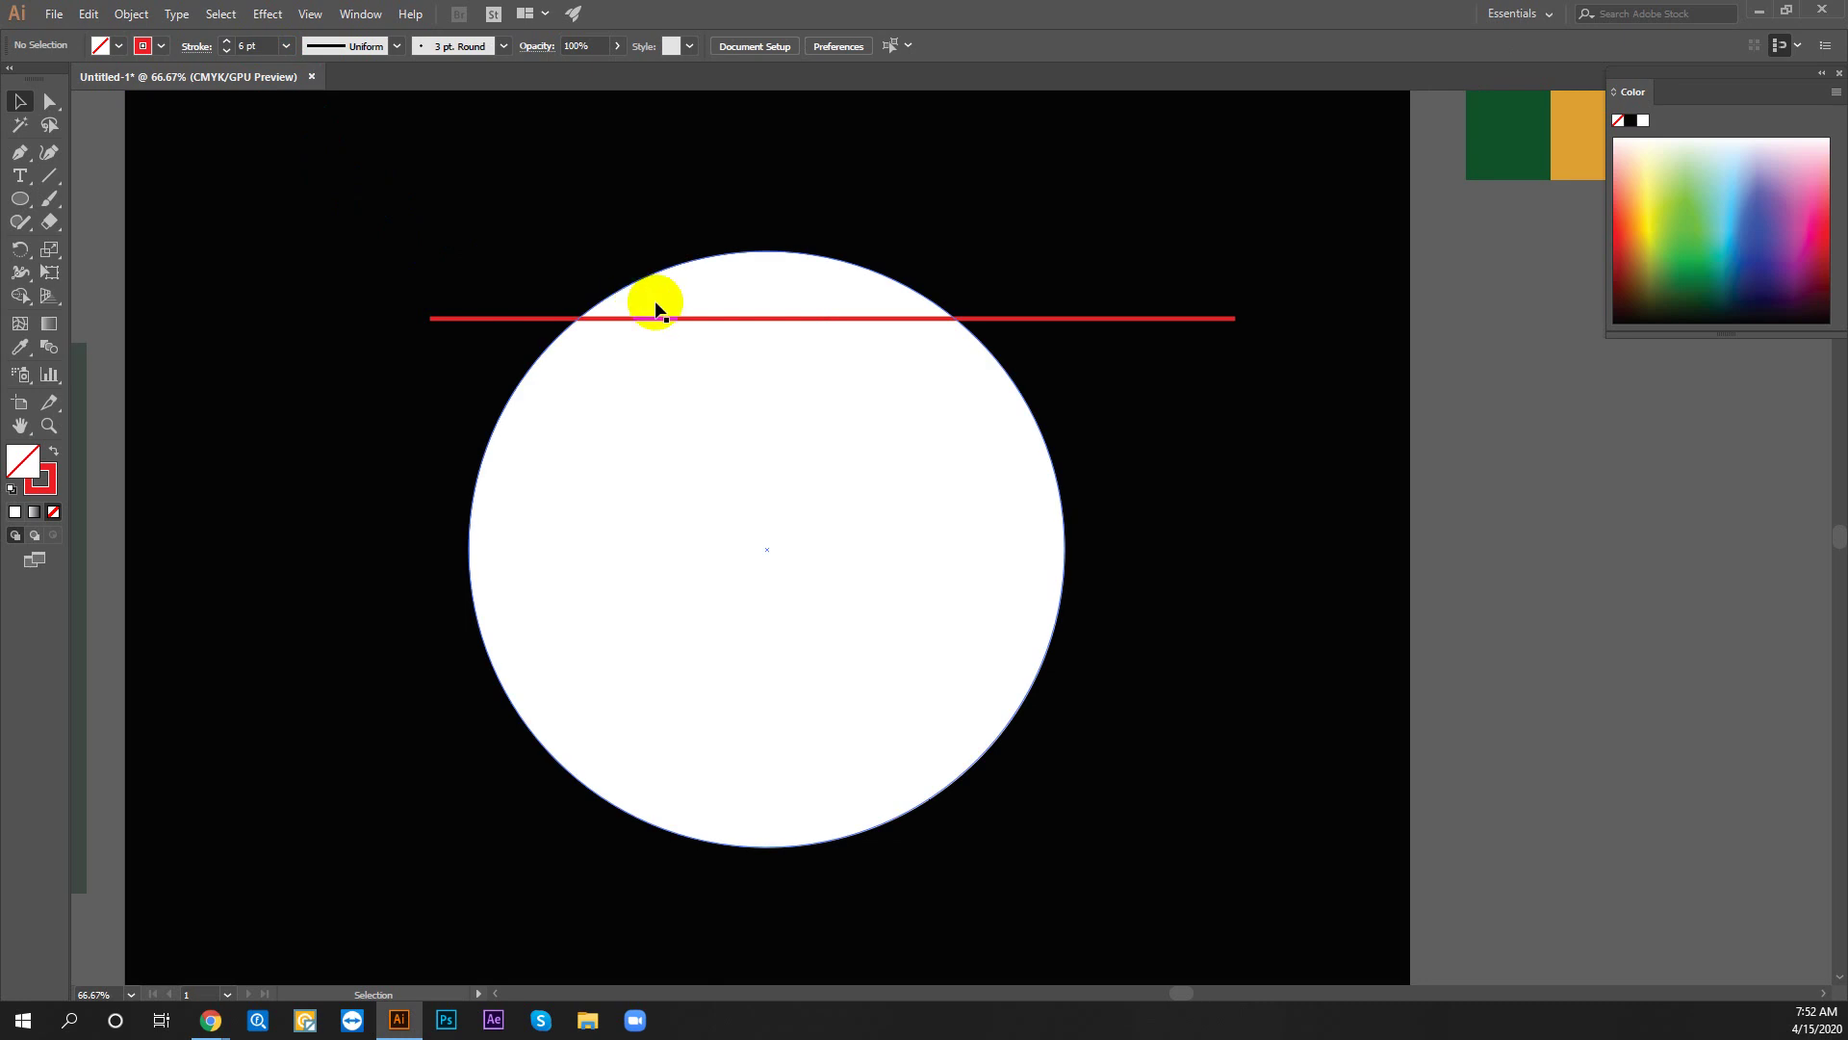
drag(553, 265, 635, 311)
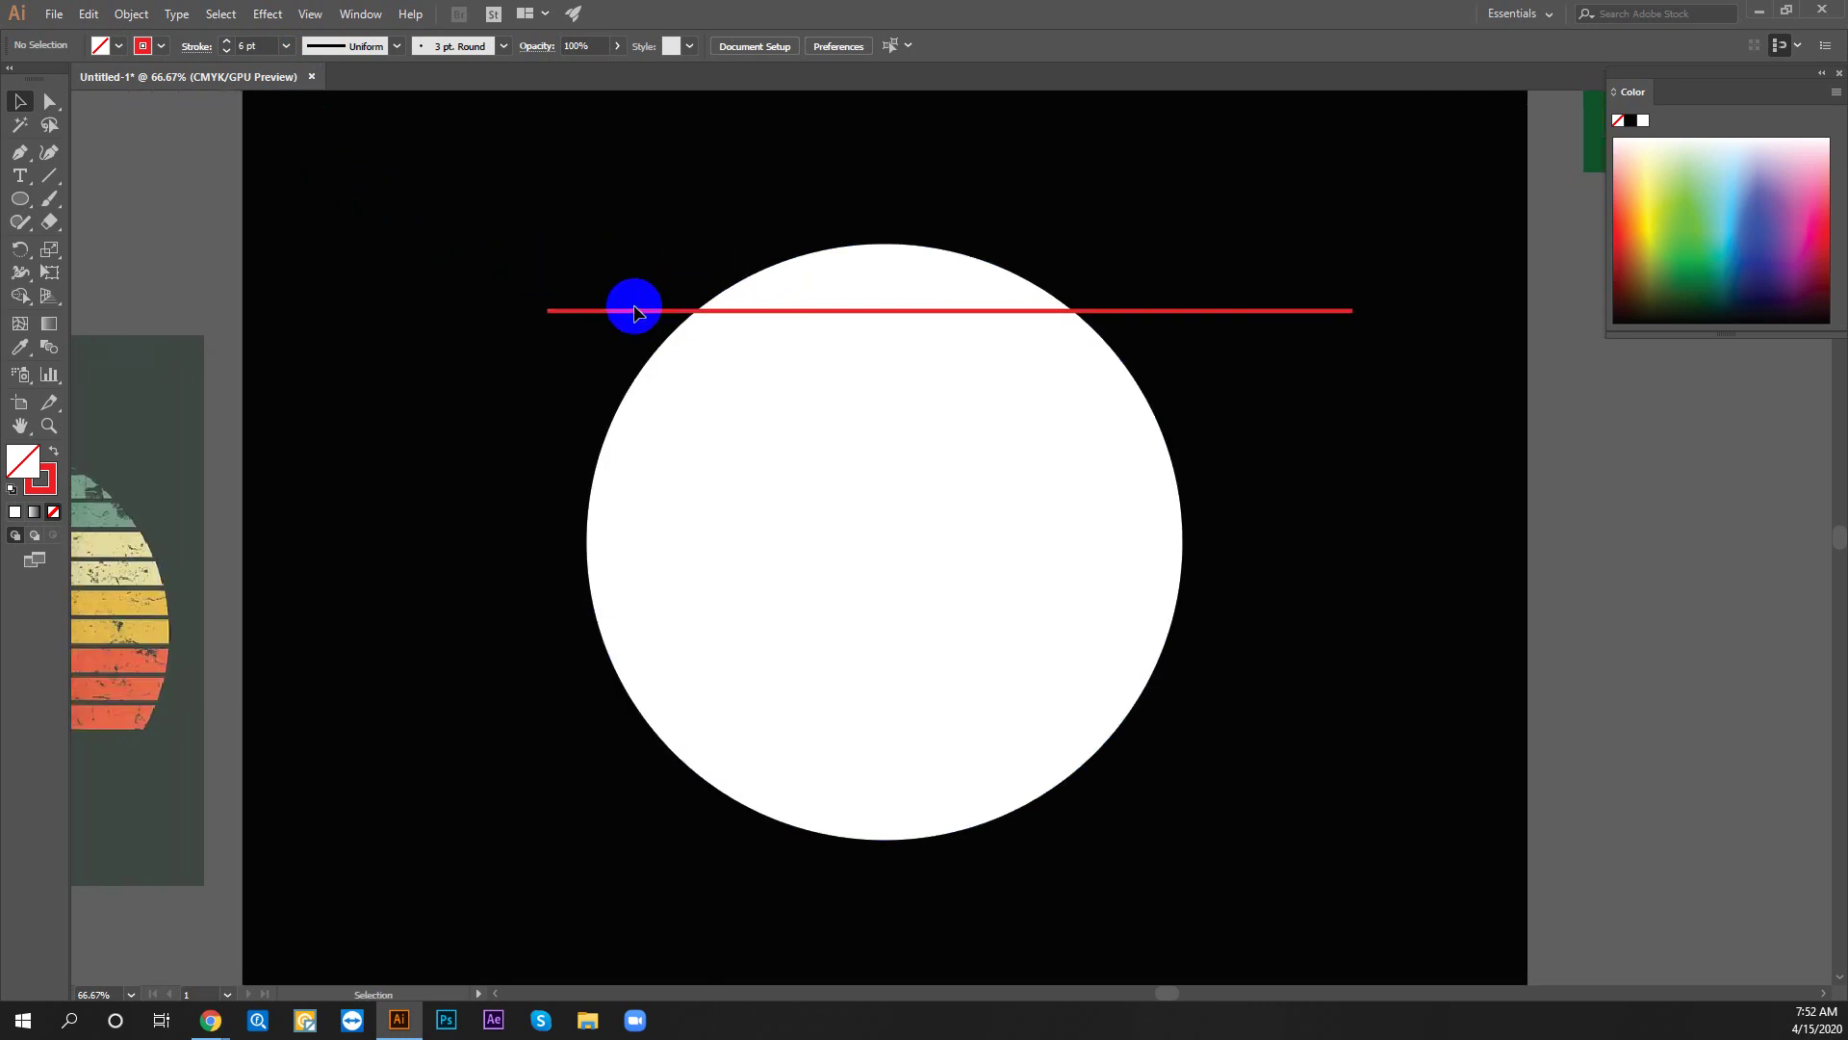
click(634, 311)
click(763, 136)
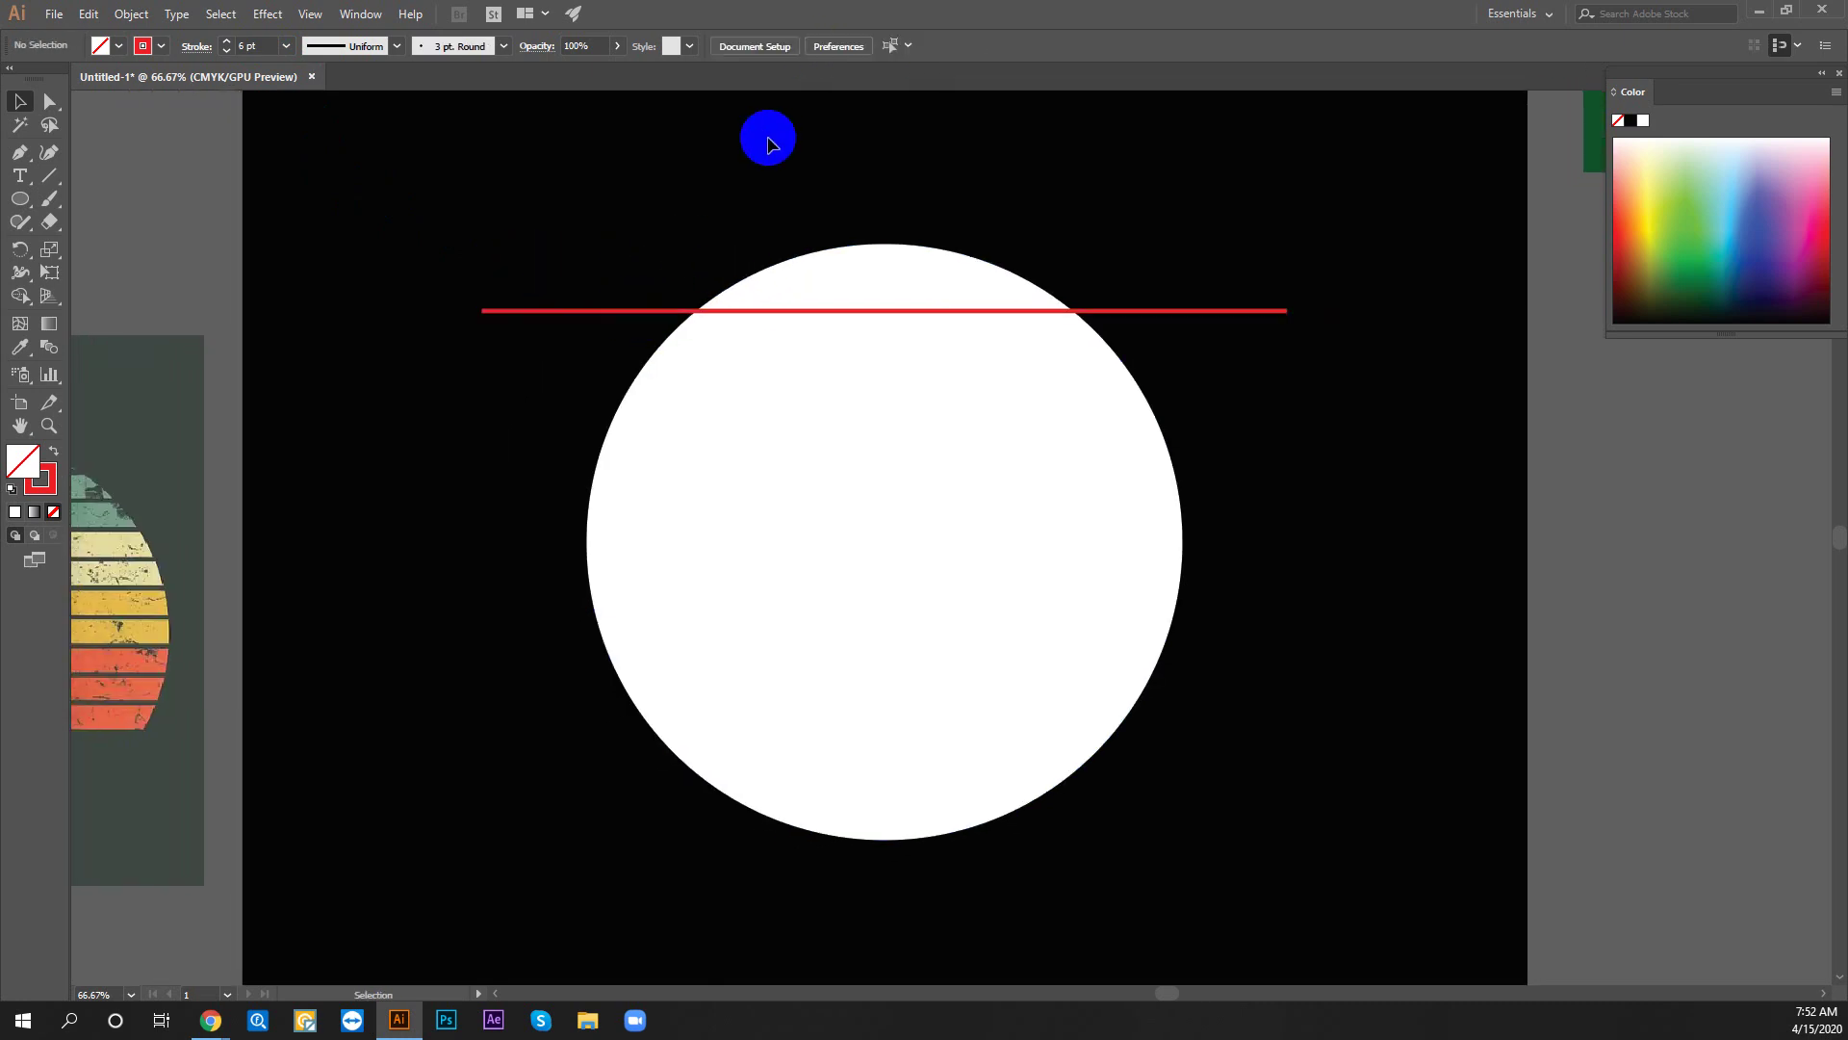
drag(763, 135, 673, 211)
click(578, 332)
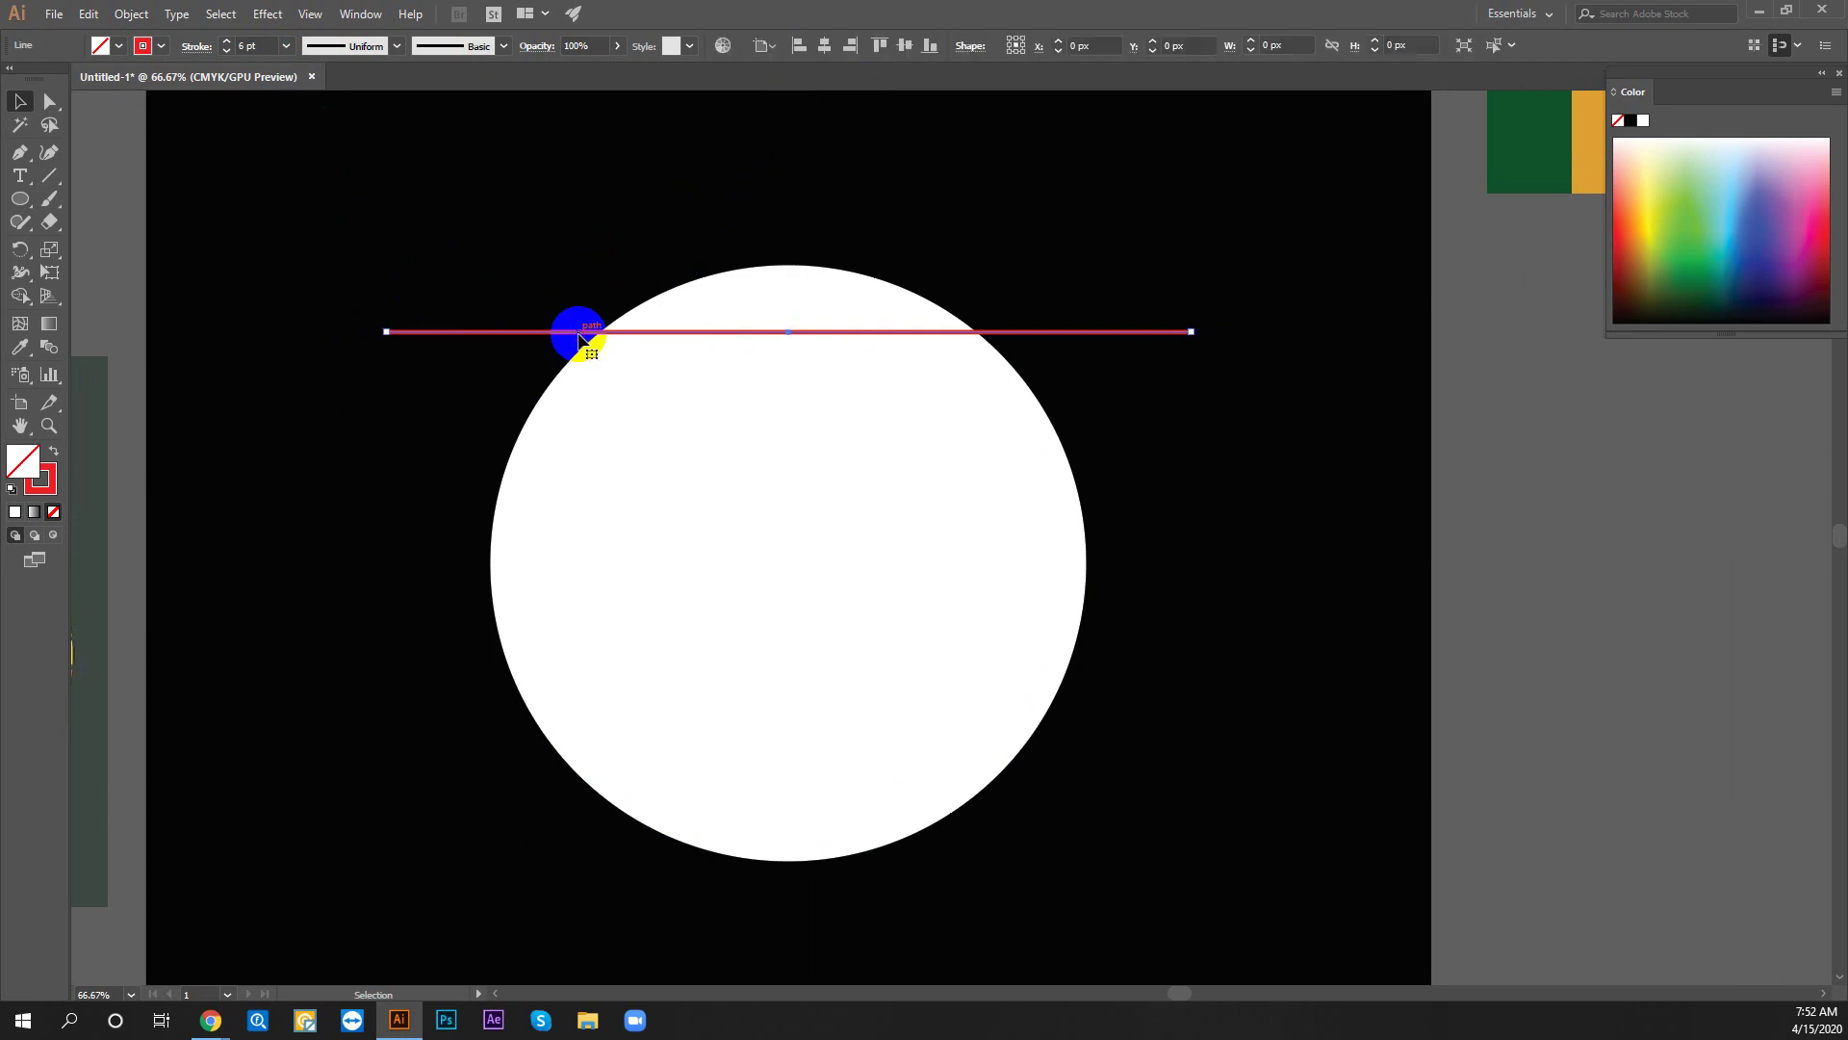
Expand the red line's fill and stroke into a shape via Object > Expand
click(135, 11)
click(182, 215)
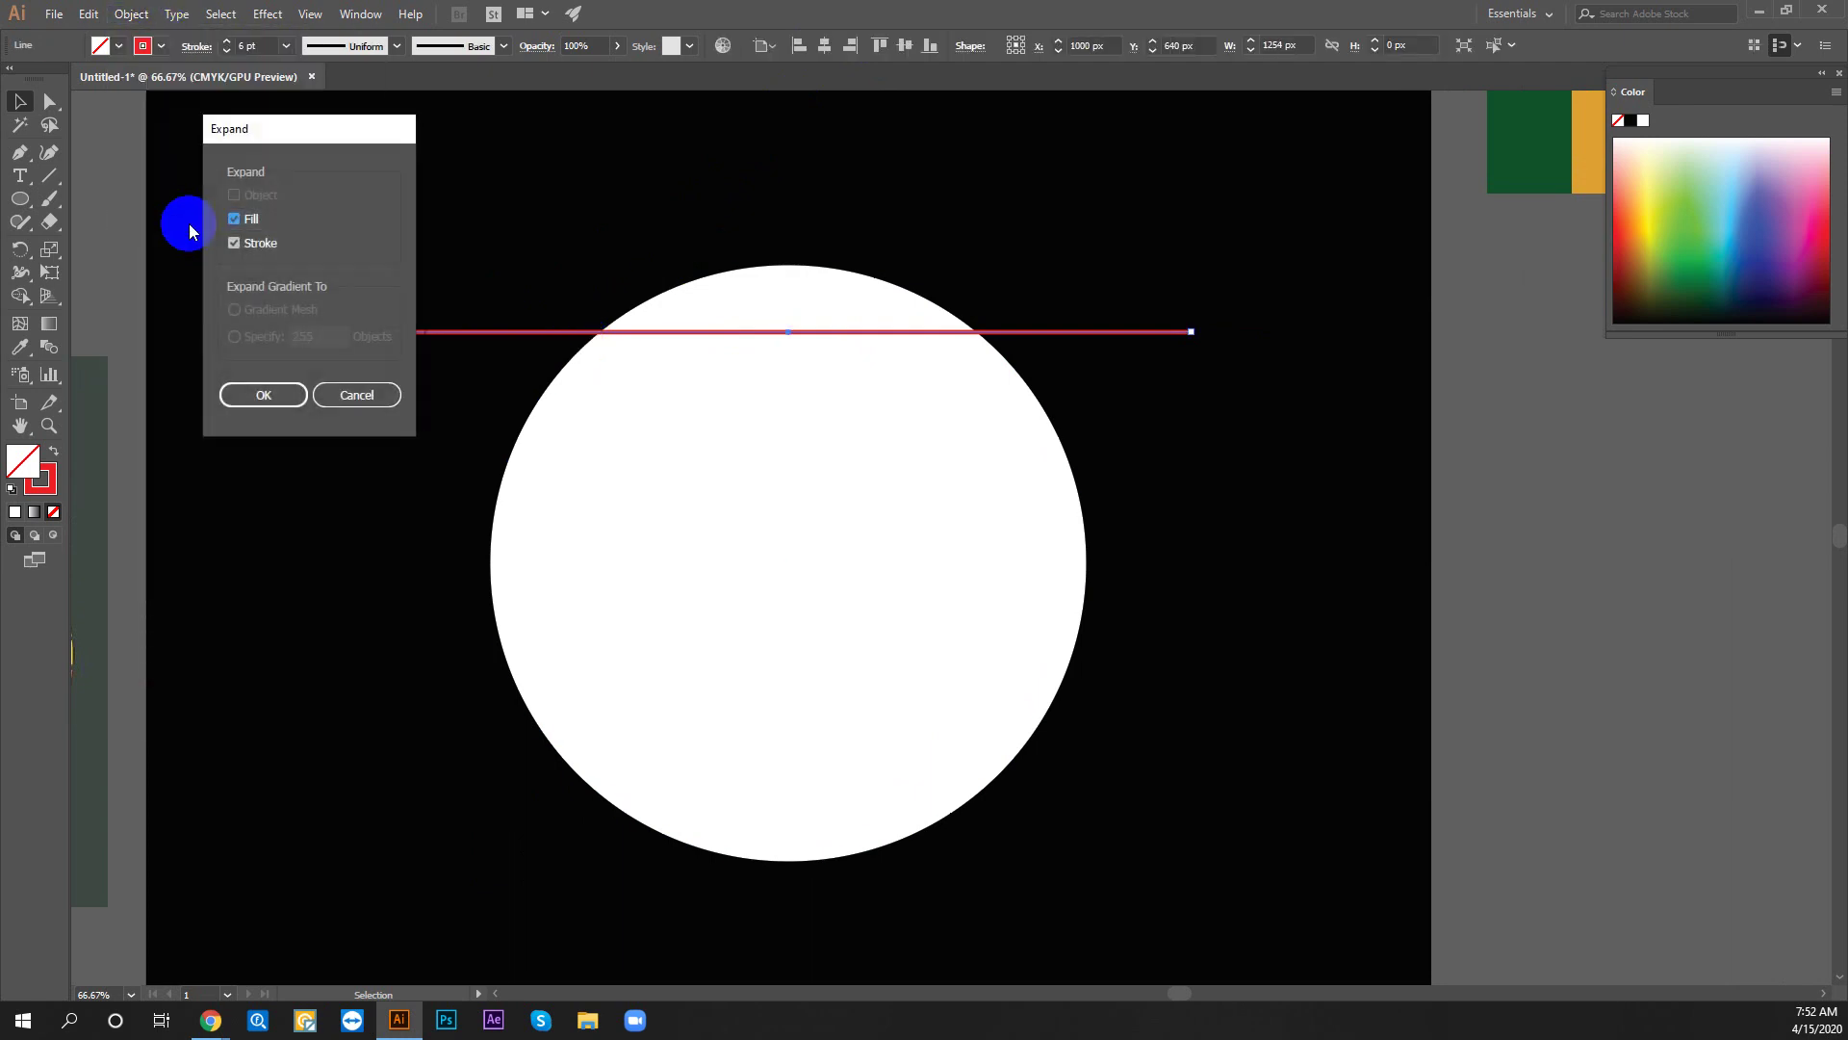
click(267, 394)
click(347, 508)
scroll(372, 371, down, 3)
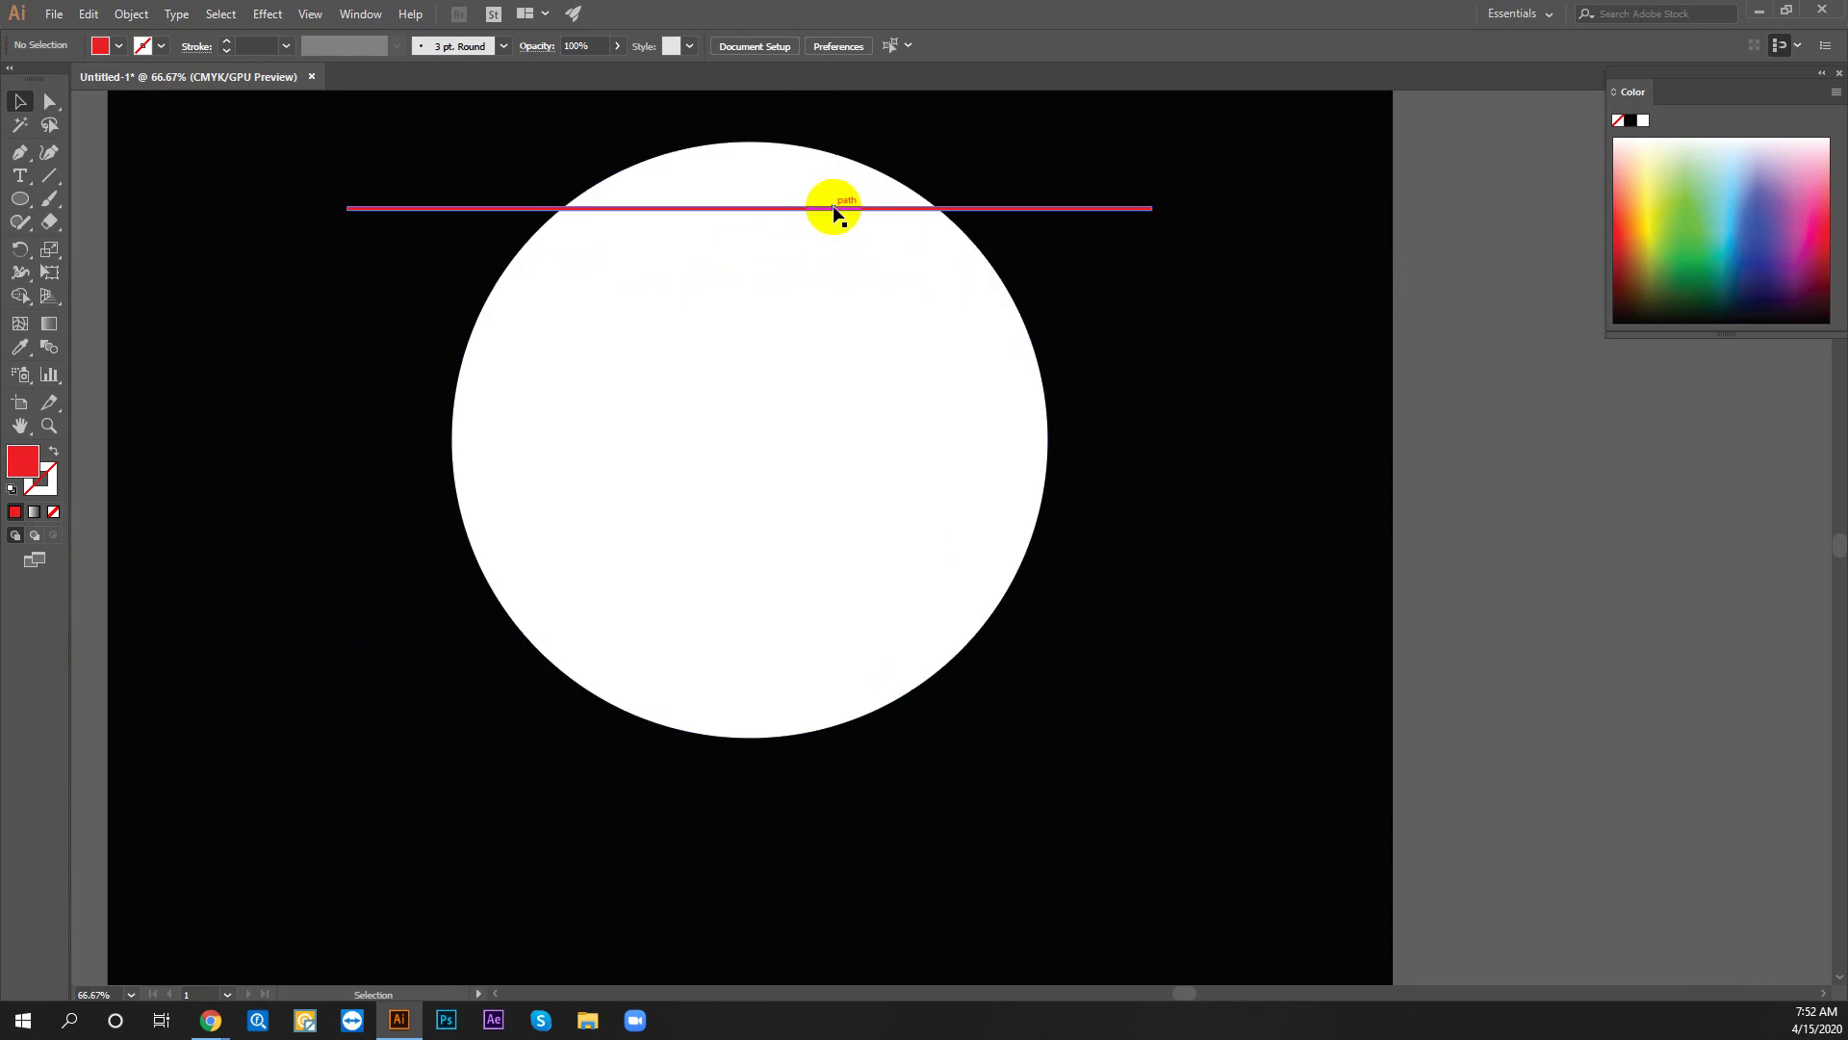
Copy the red line 114 px down and repeat with Ctrl+D for evenly spaced lines
drag(834, 207, 835, 282)
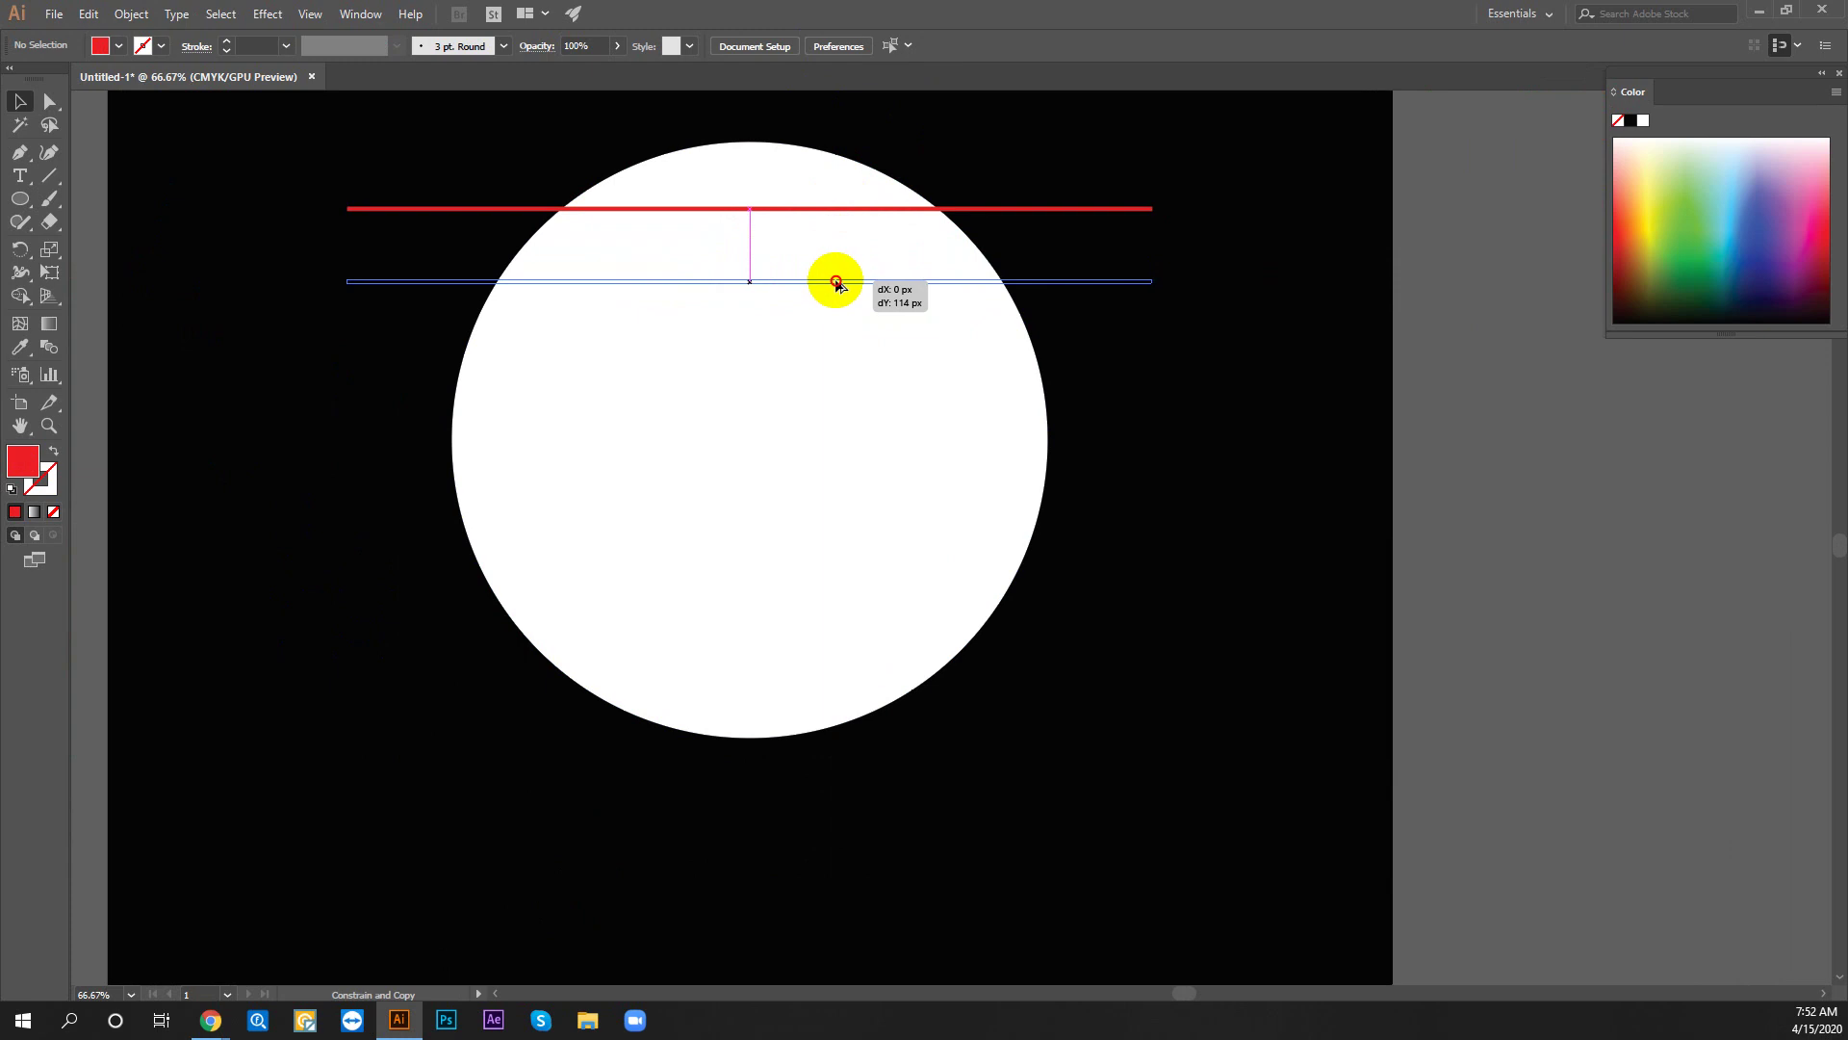
drag(834, 281, 834, 281)
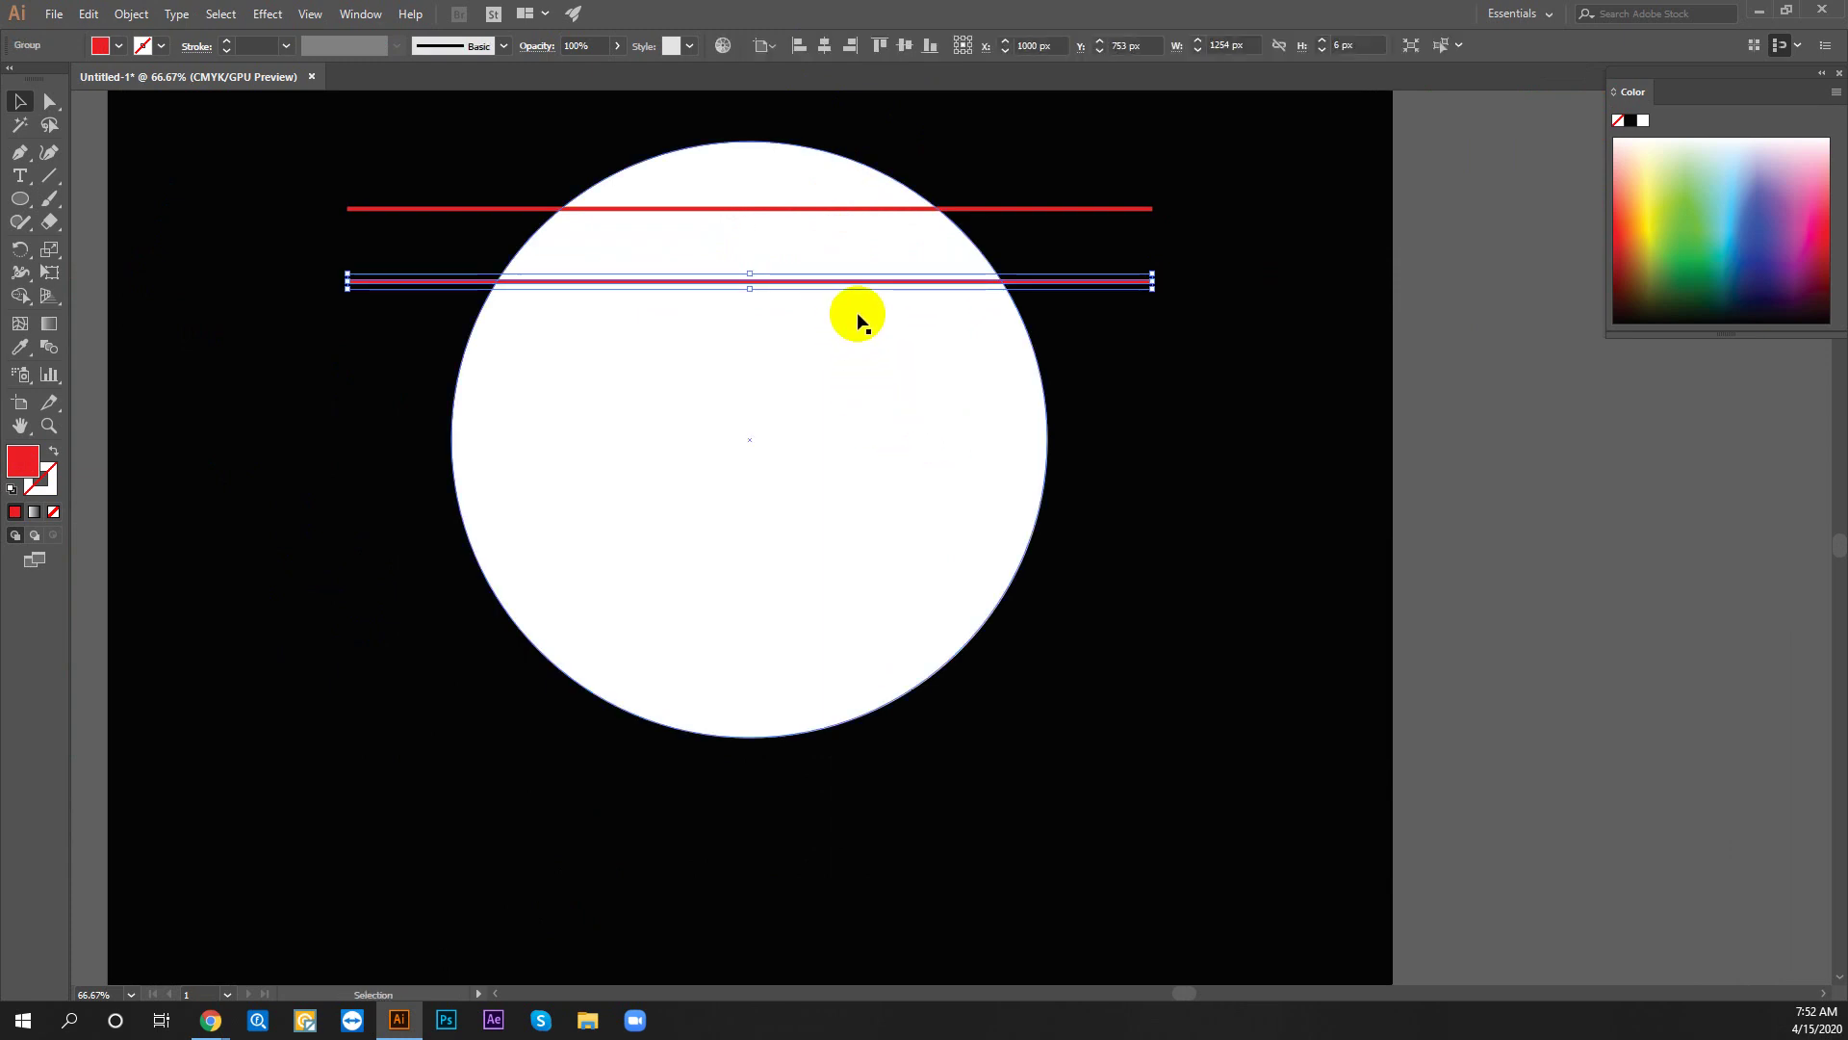
key(ctrl+d)
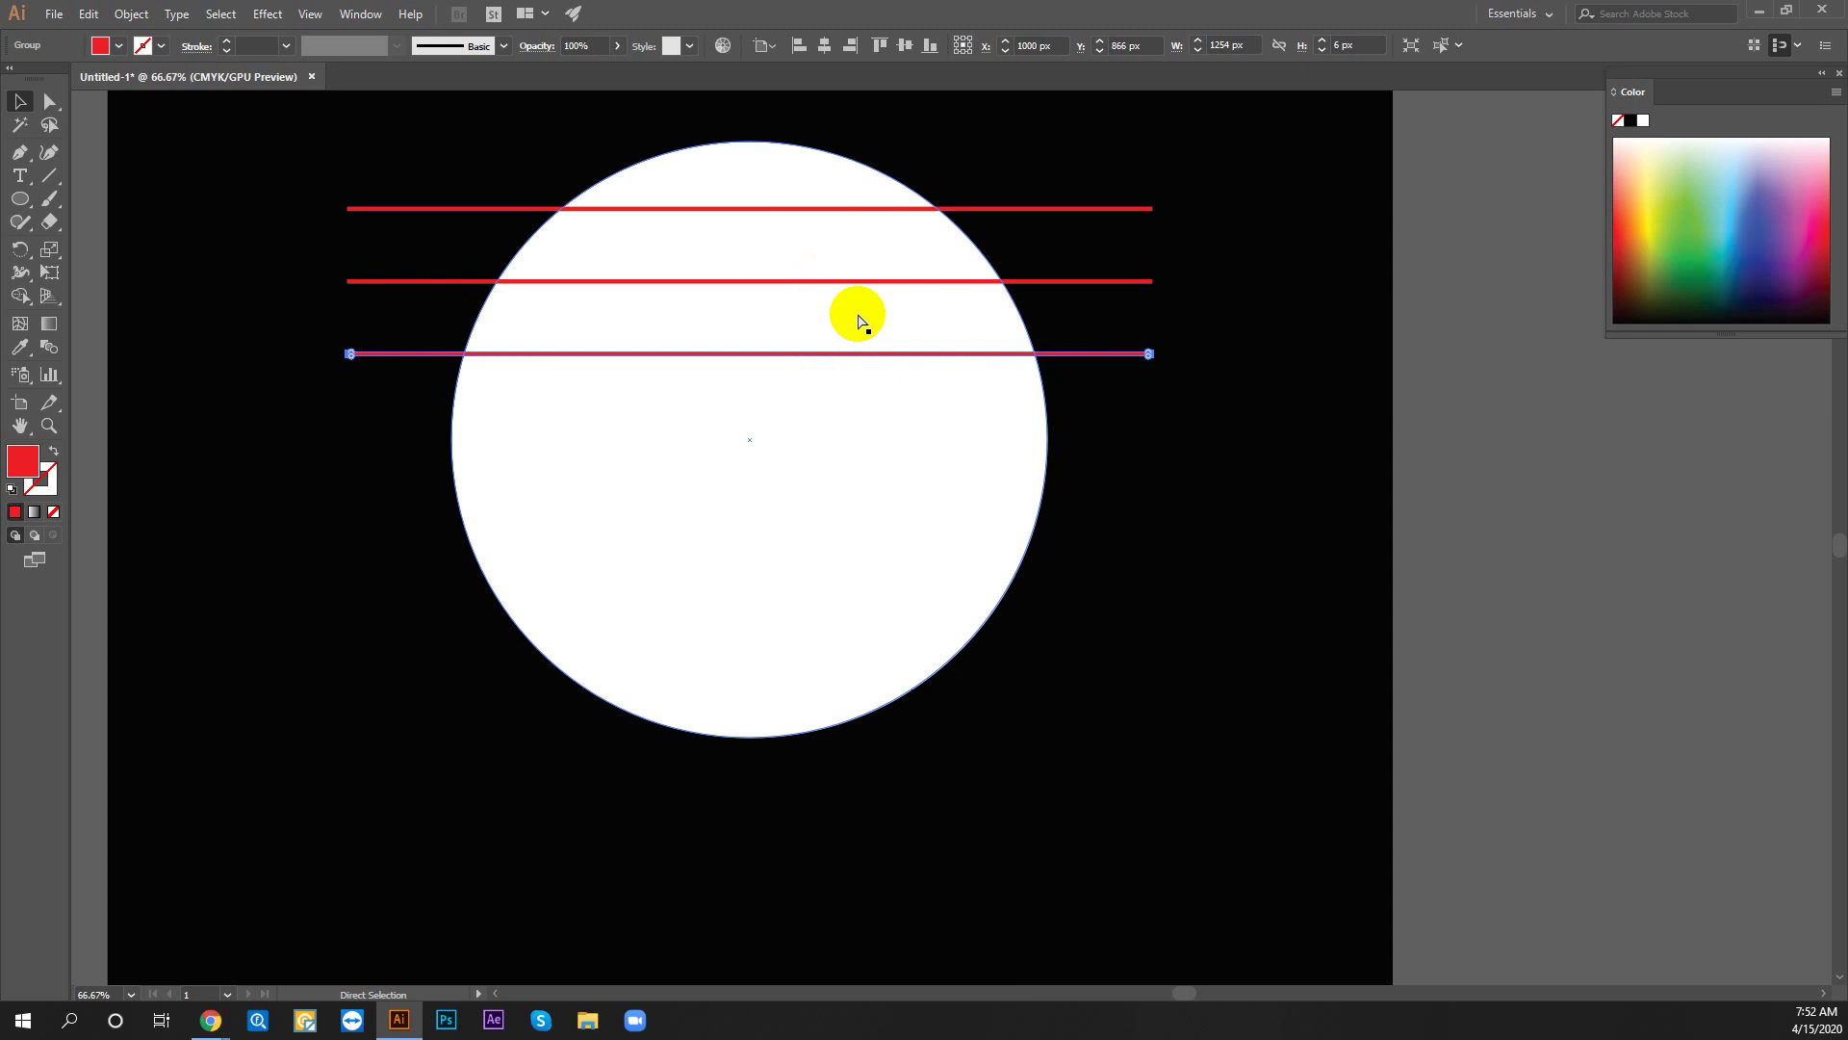
key(ctrl+d)
key(ctrl+d)
key(ctrl+d)
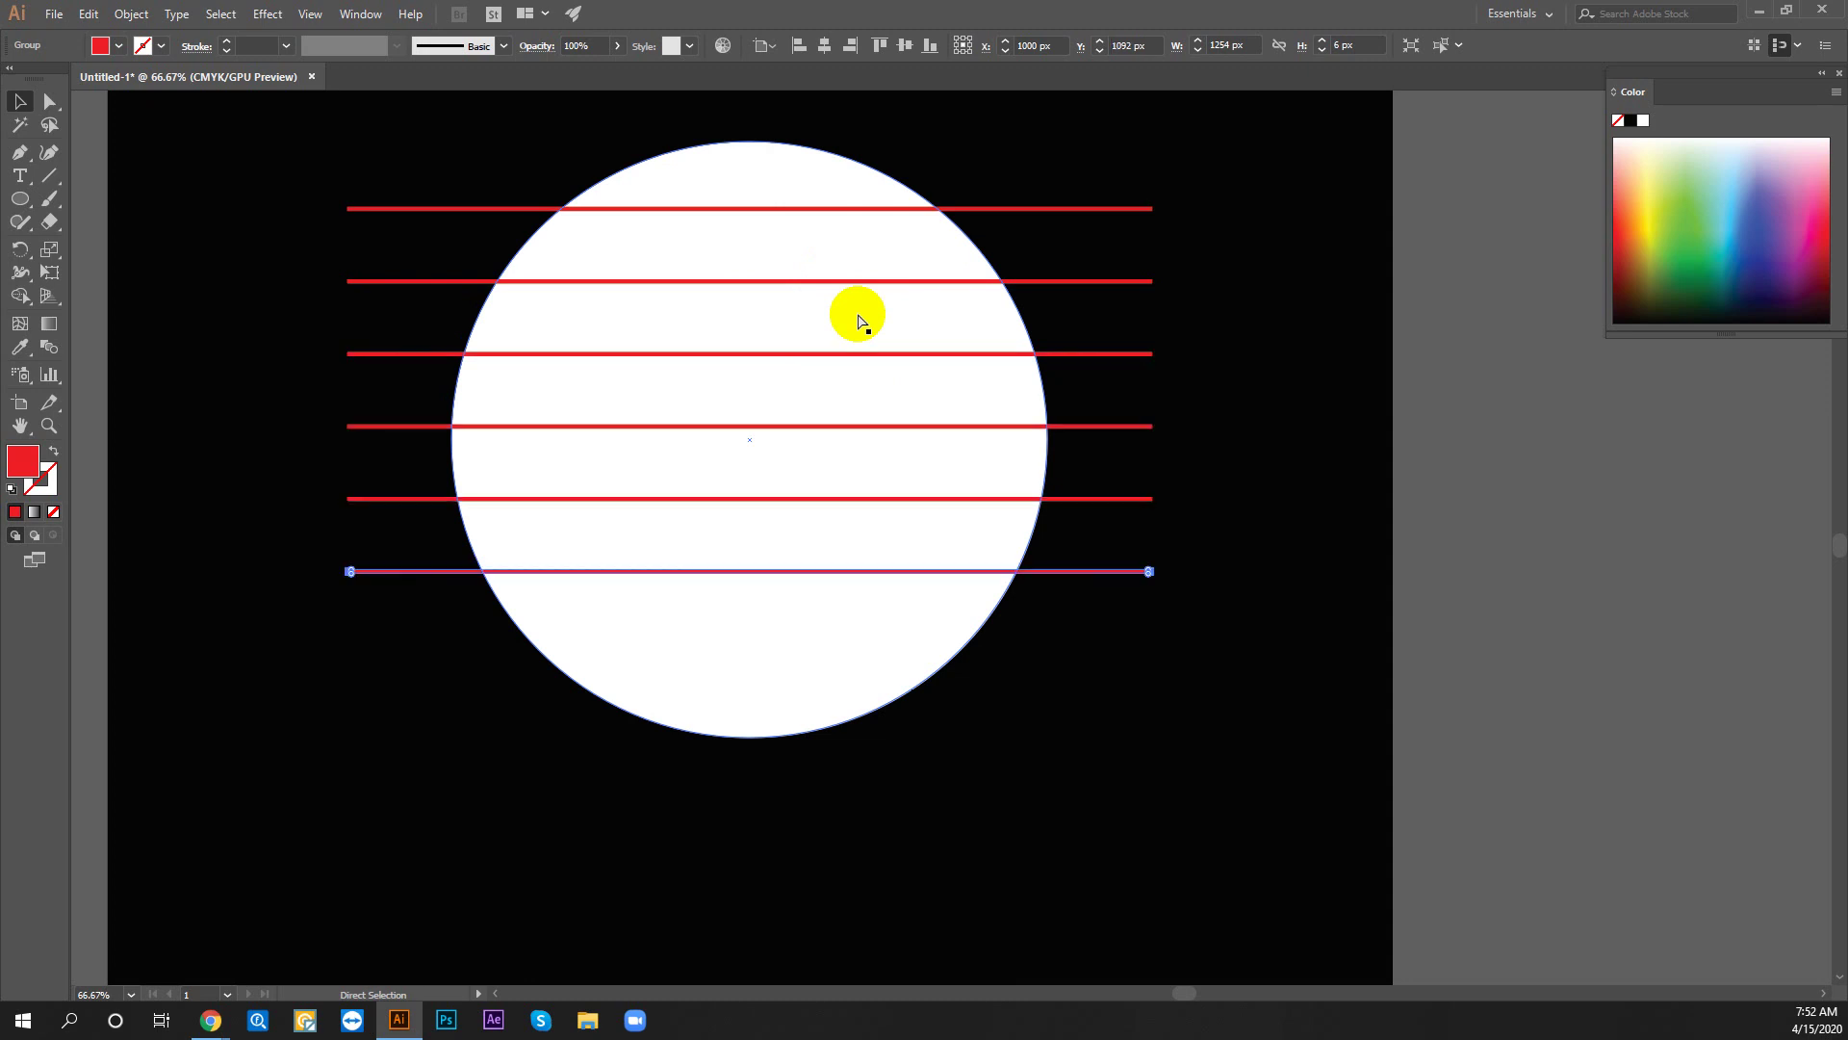
key(ctrl+d)
key(ctrl+d)
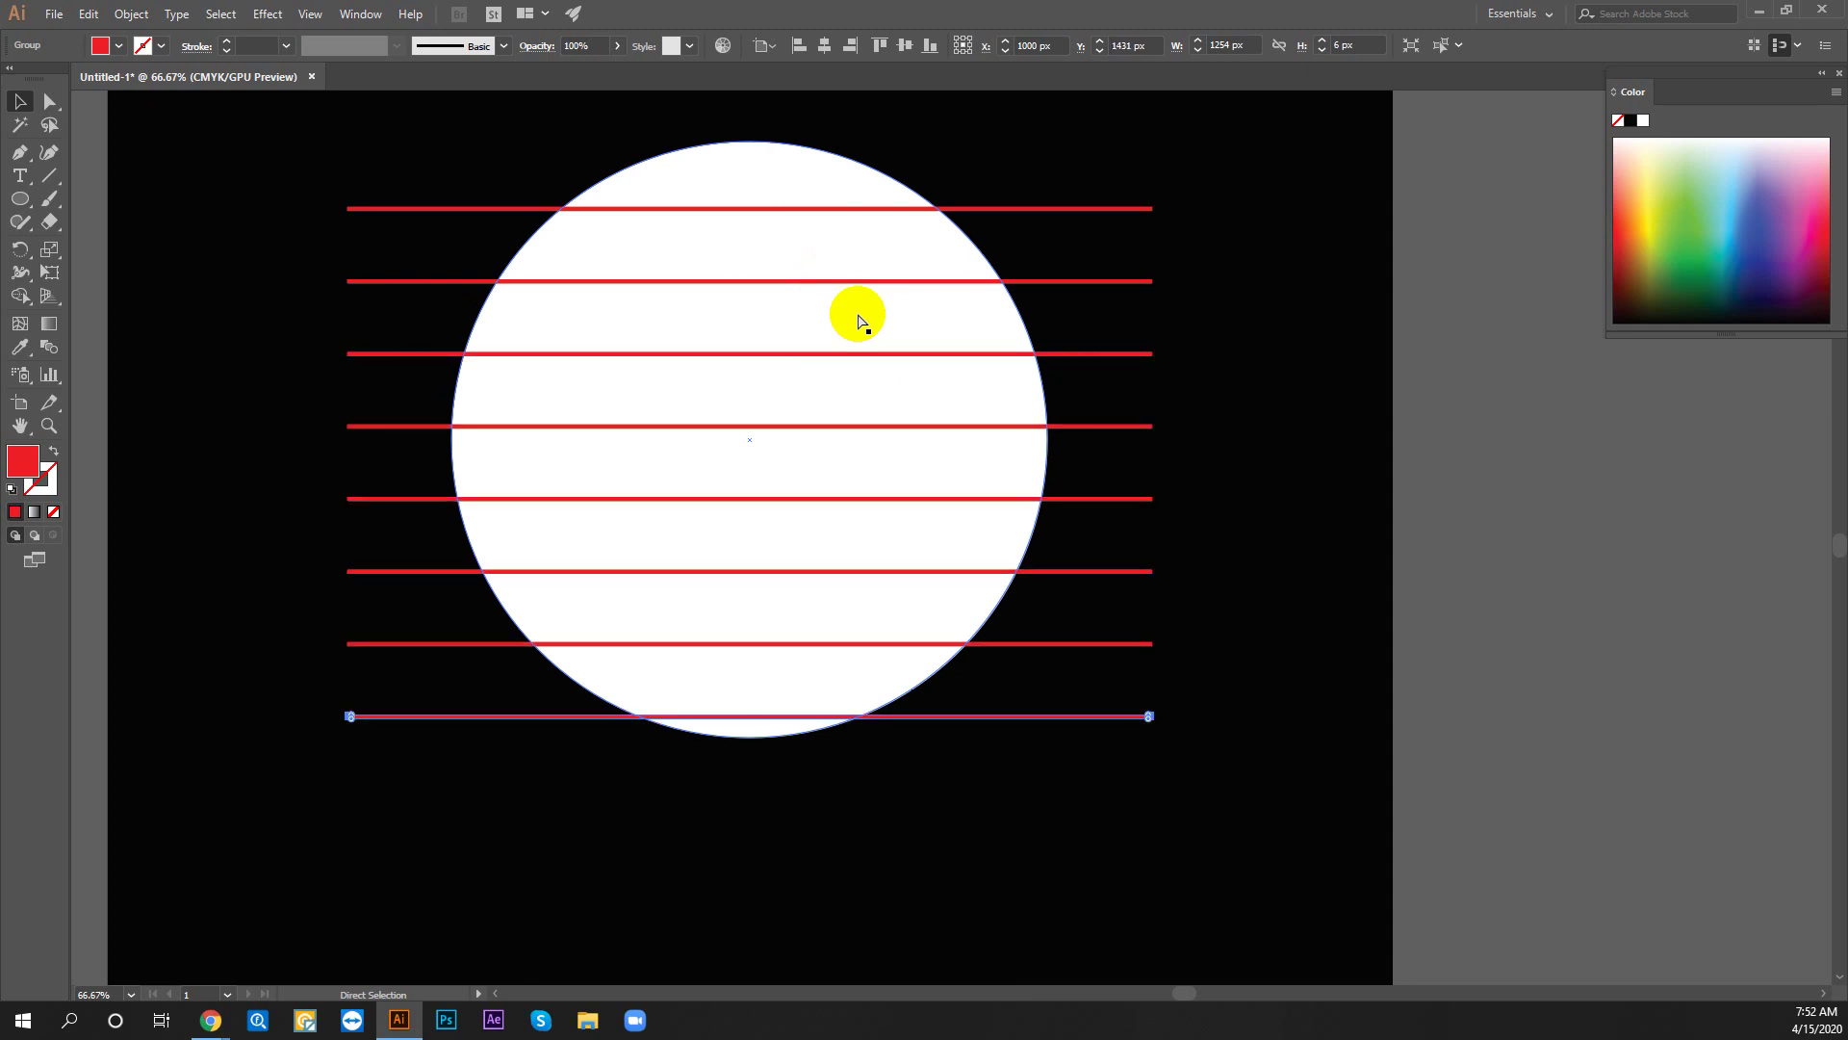
click(1142, 809)
mouse_move(1143, 809)
mouse_down()
mouse_move(1049, 855)
mouse_move(1239, 236)
mouse_up()
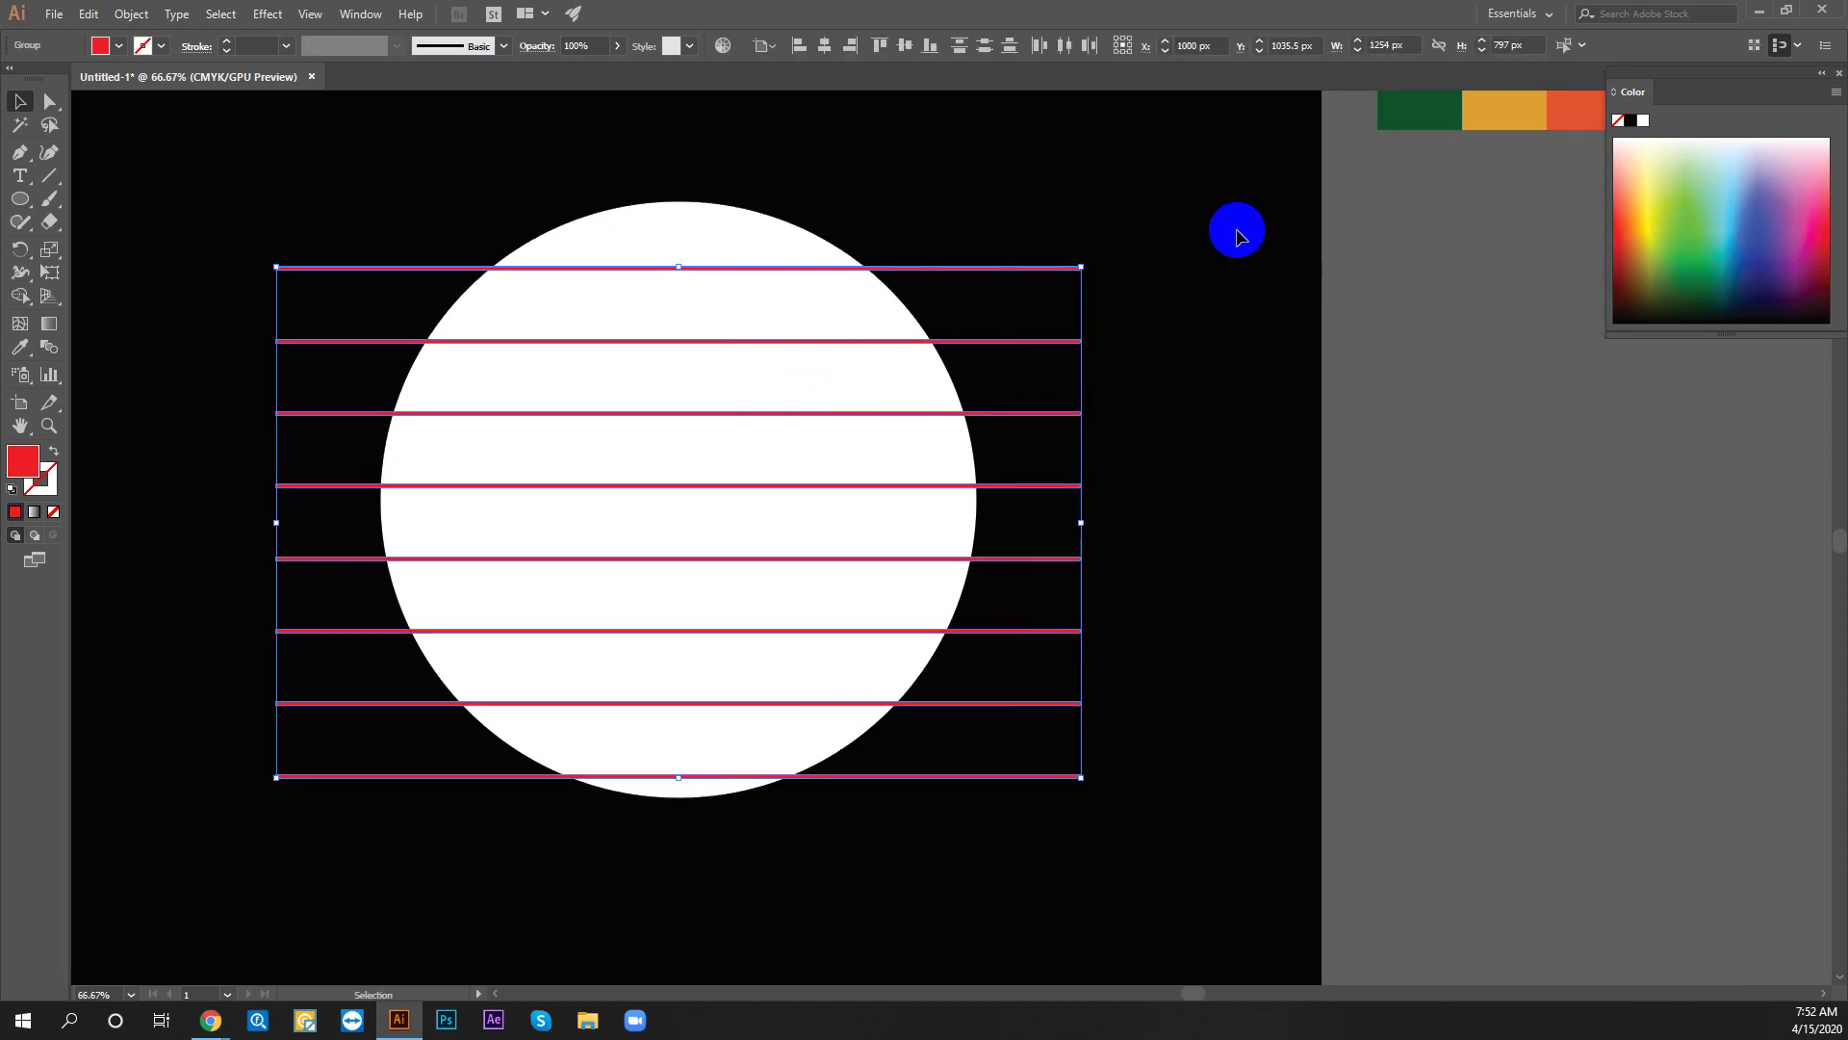
Center the red line group vertically on the circle
key(a)
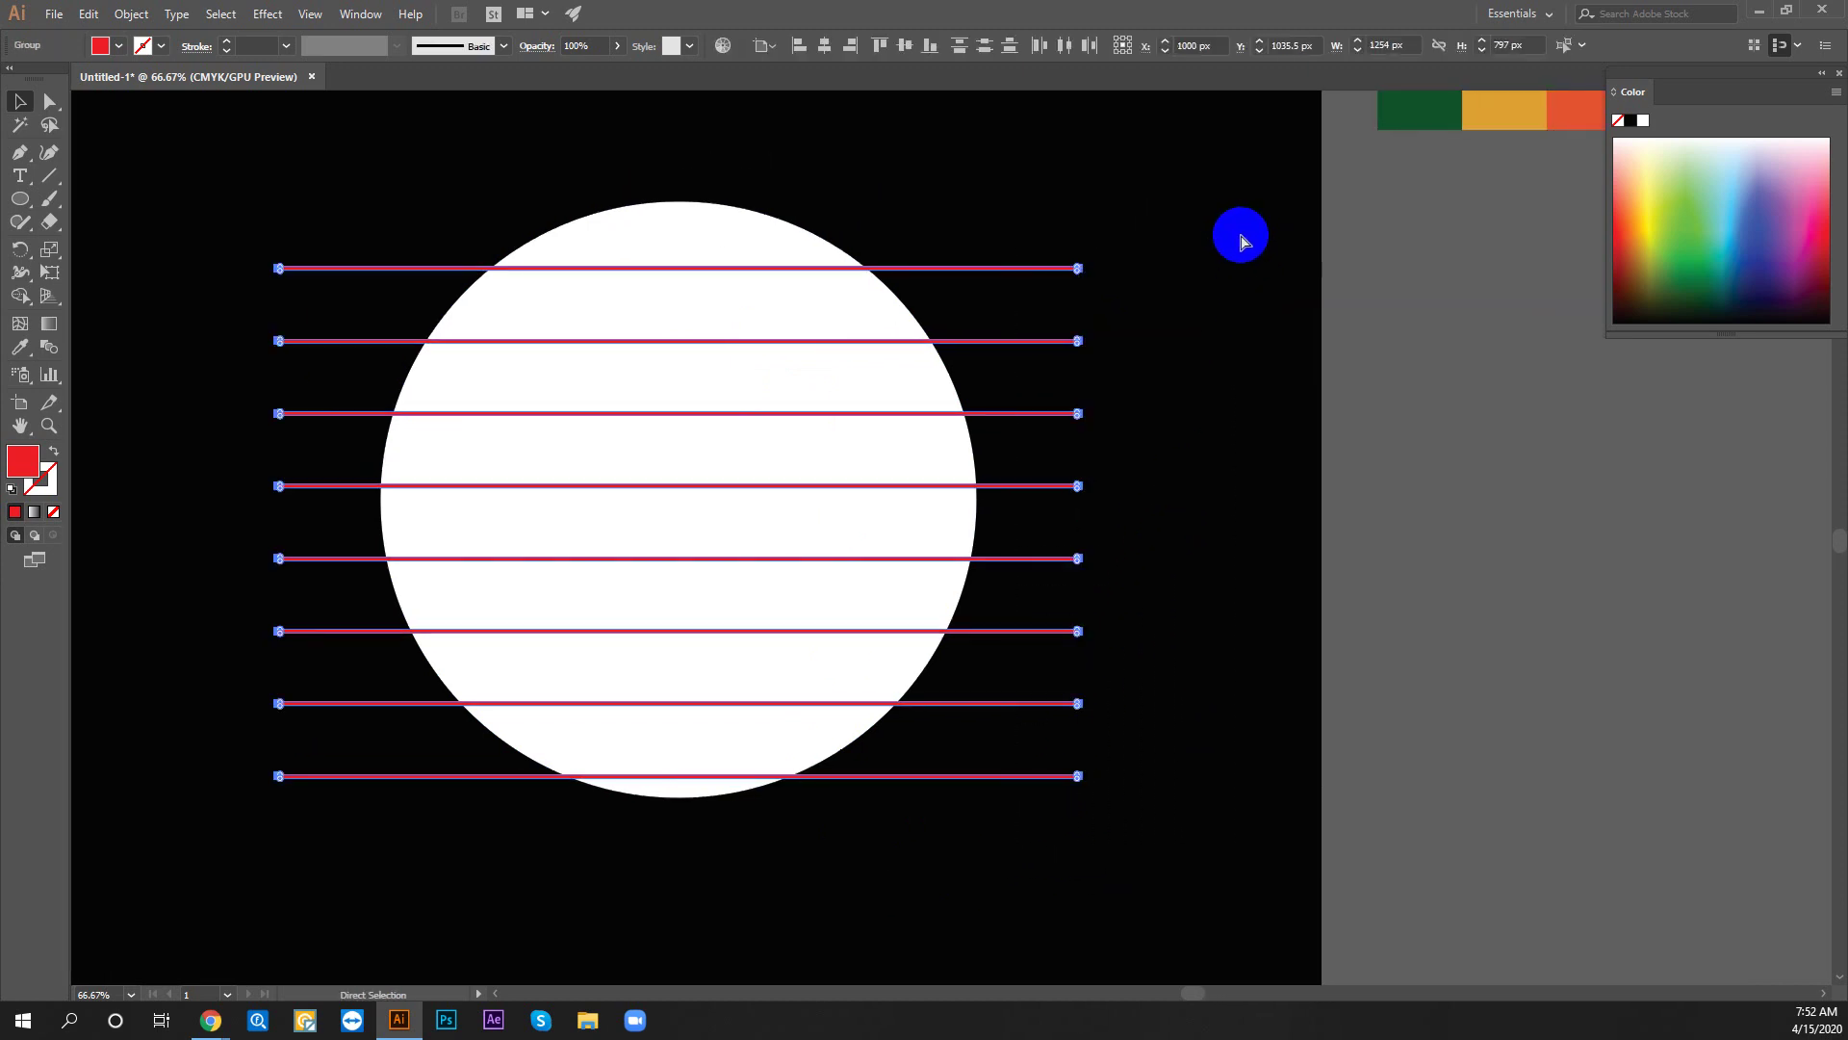
key(v)
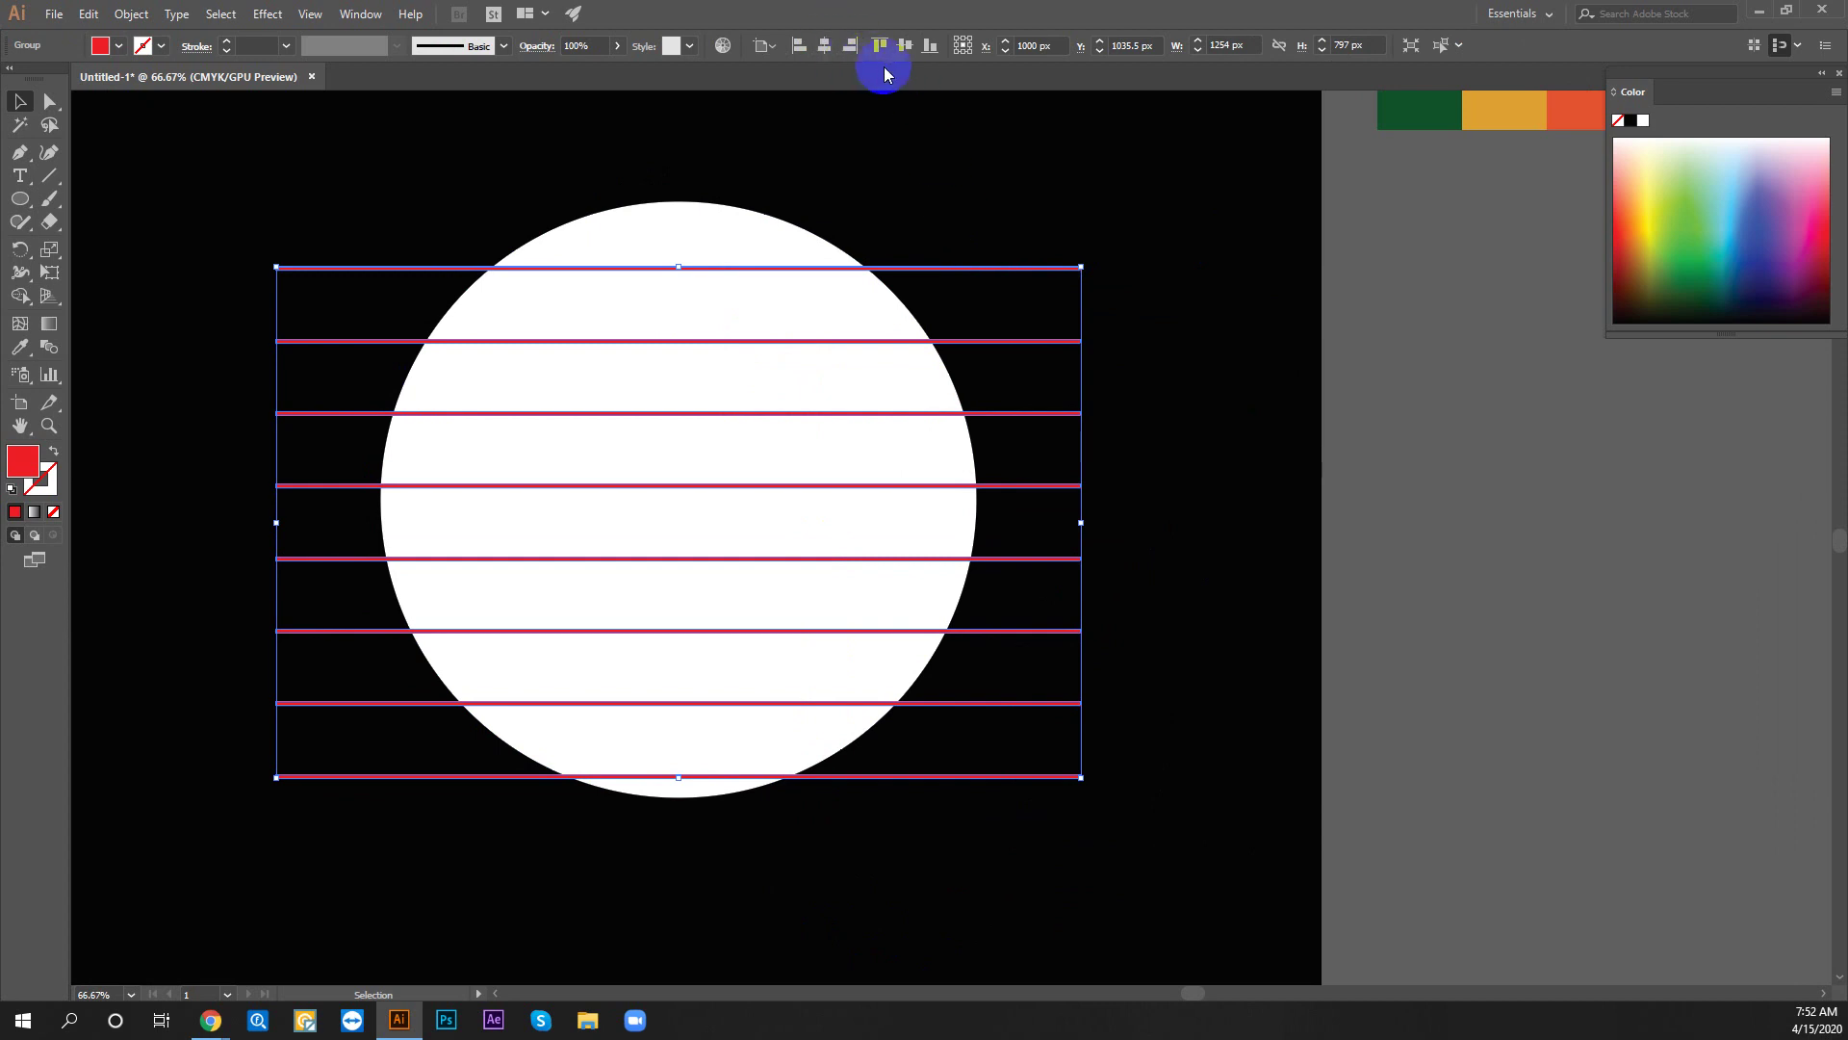
click(900, 49)
click(946, 183)
scroll(949, 164, left, 2)
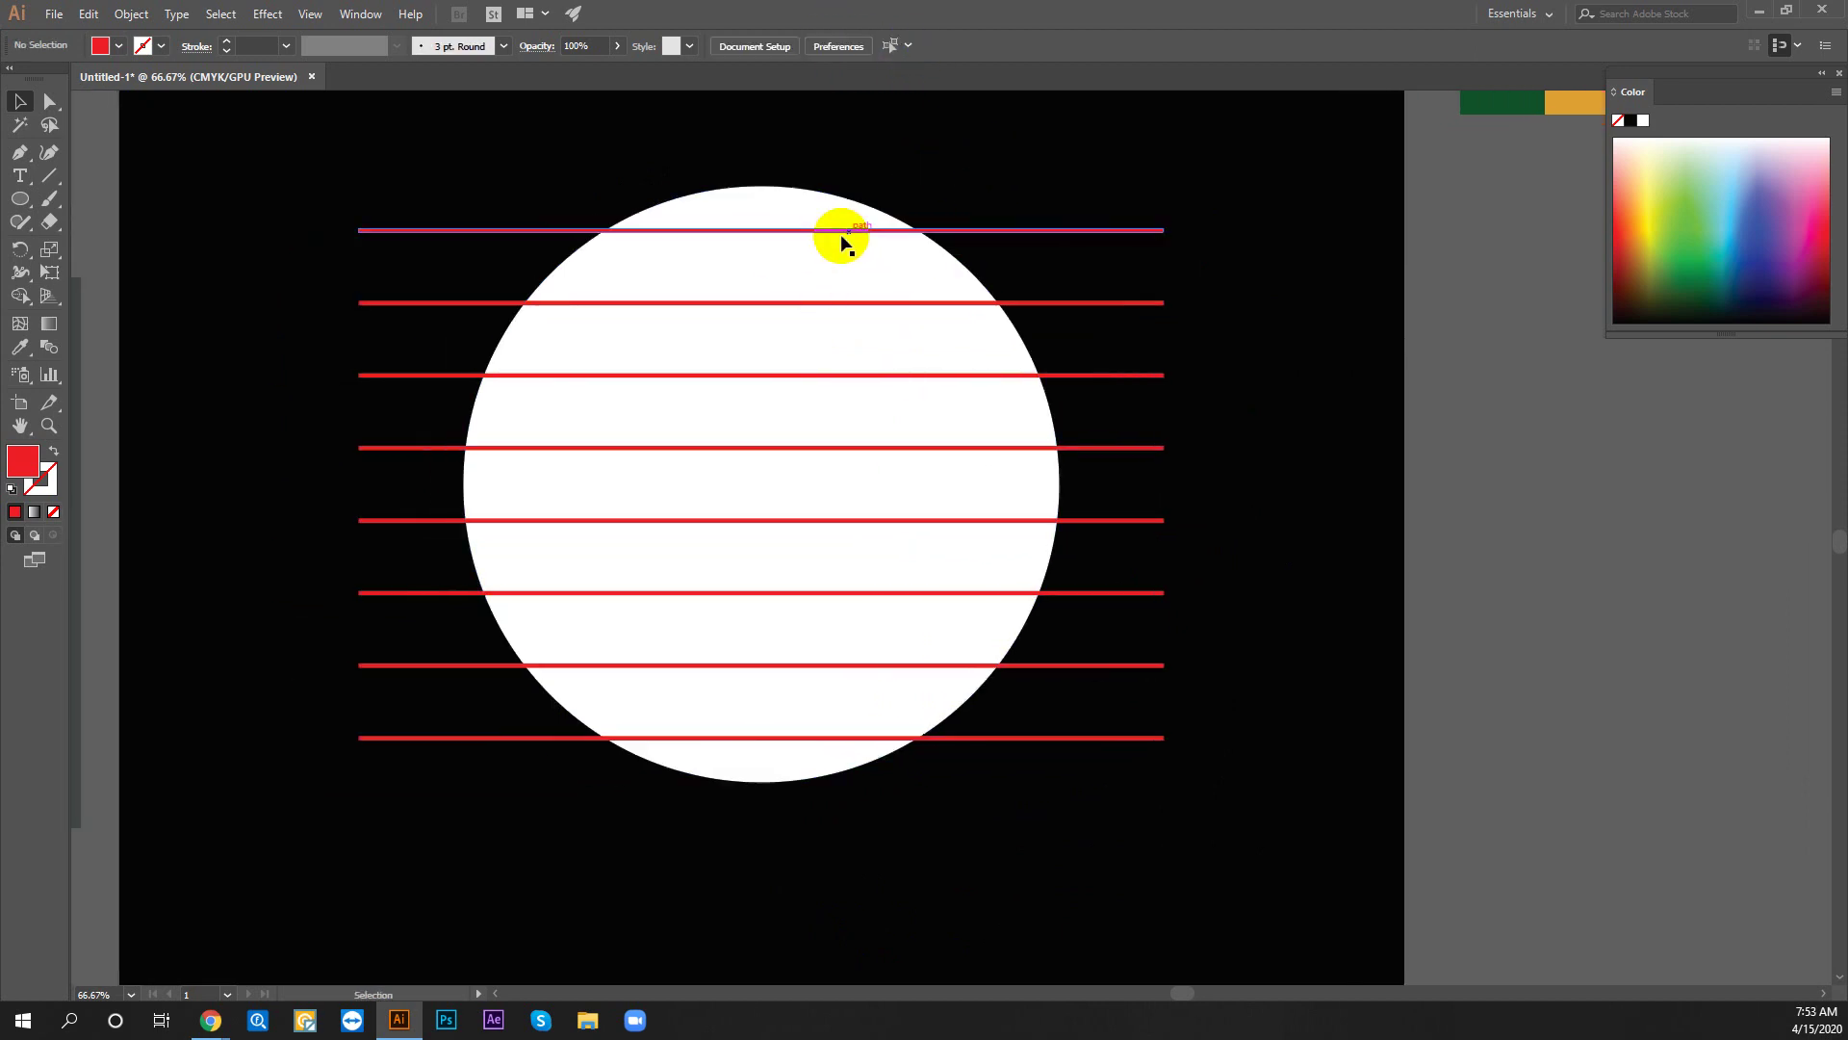
key(space)
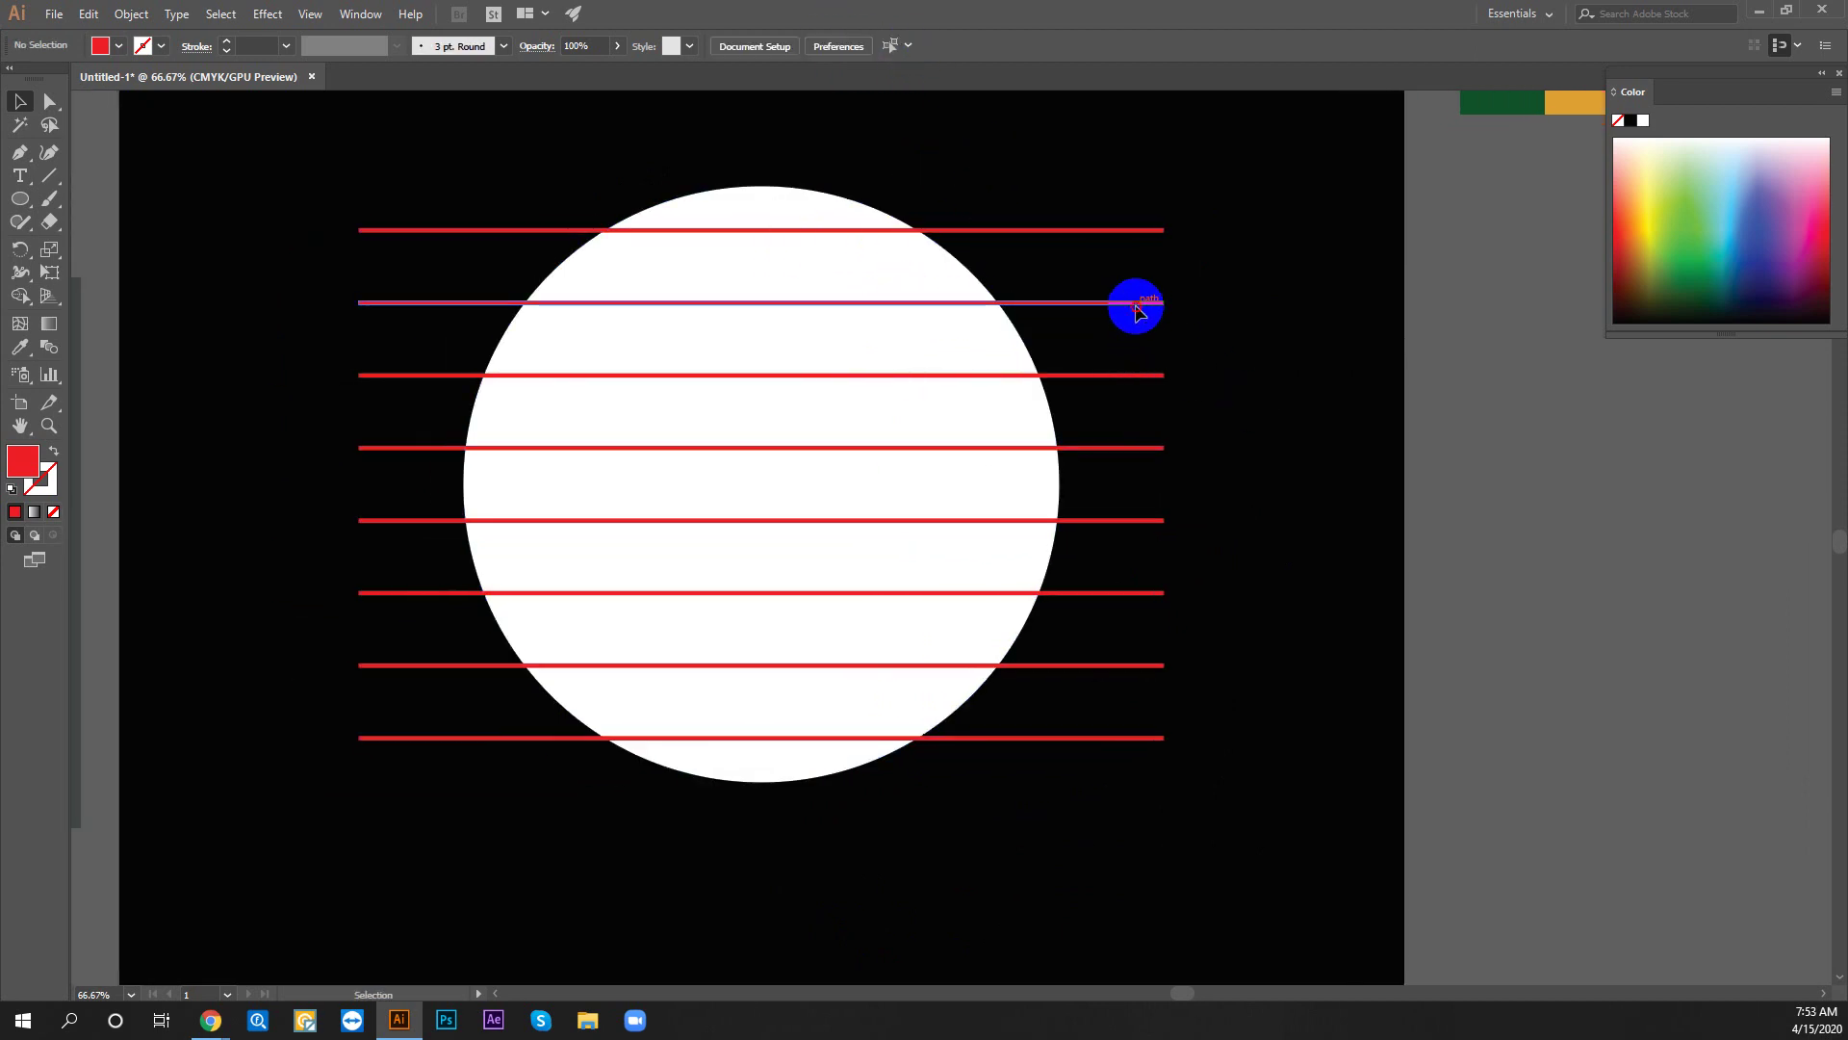
Scale the line group to roughly 1594 x 1013 px, then zoom out to 50%
click(1135, 305)
drag(1167, 484, 1241, 492)
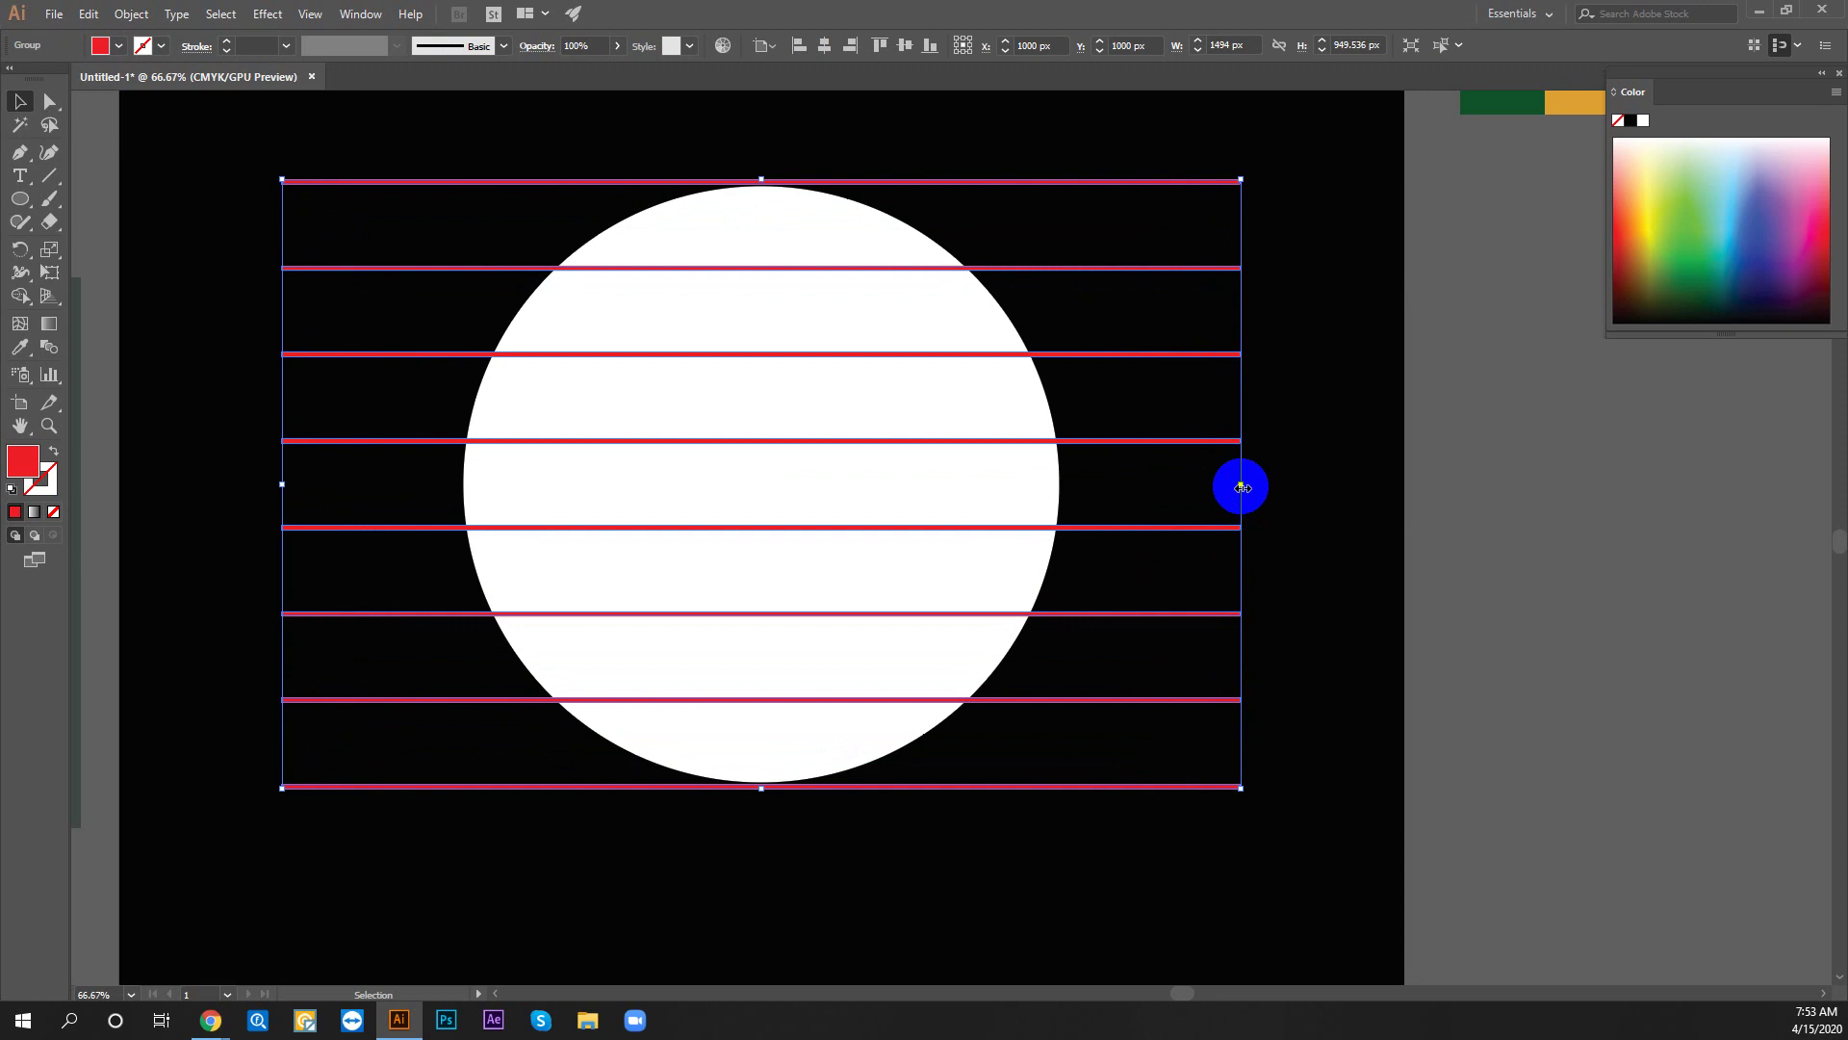
drag(1241, 487, 1274, 487)
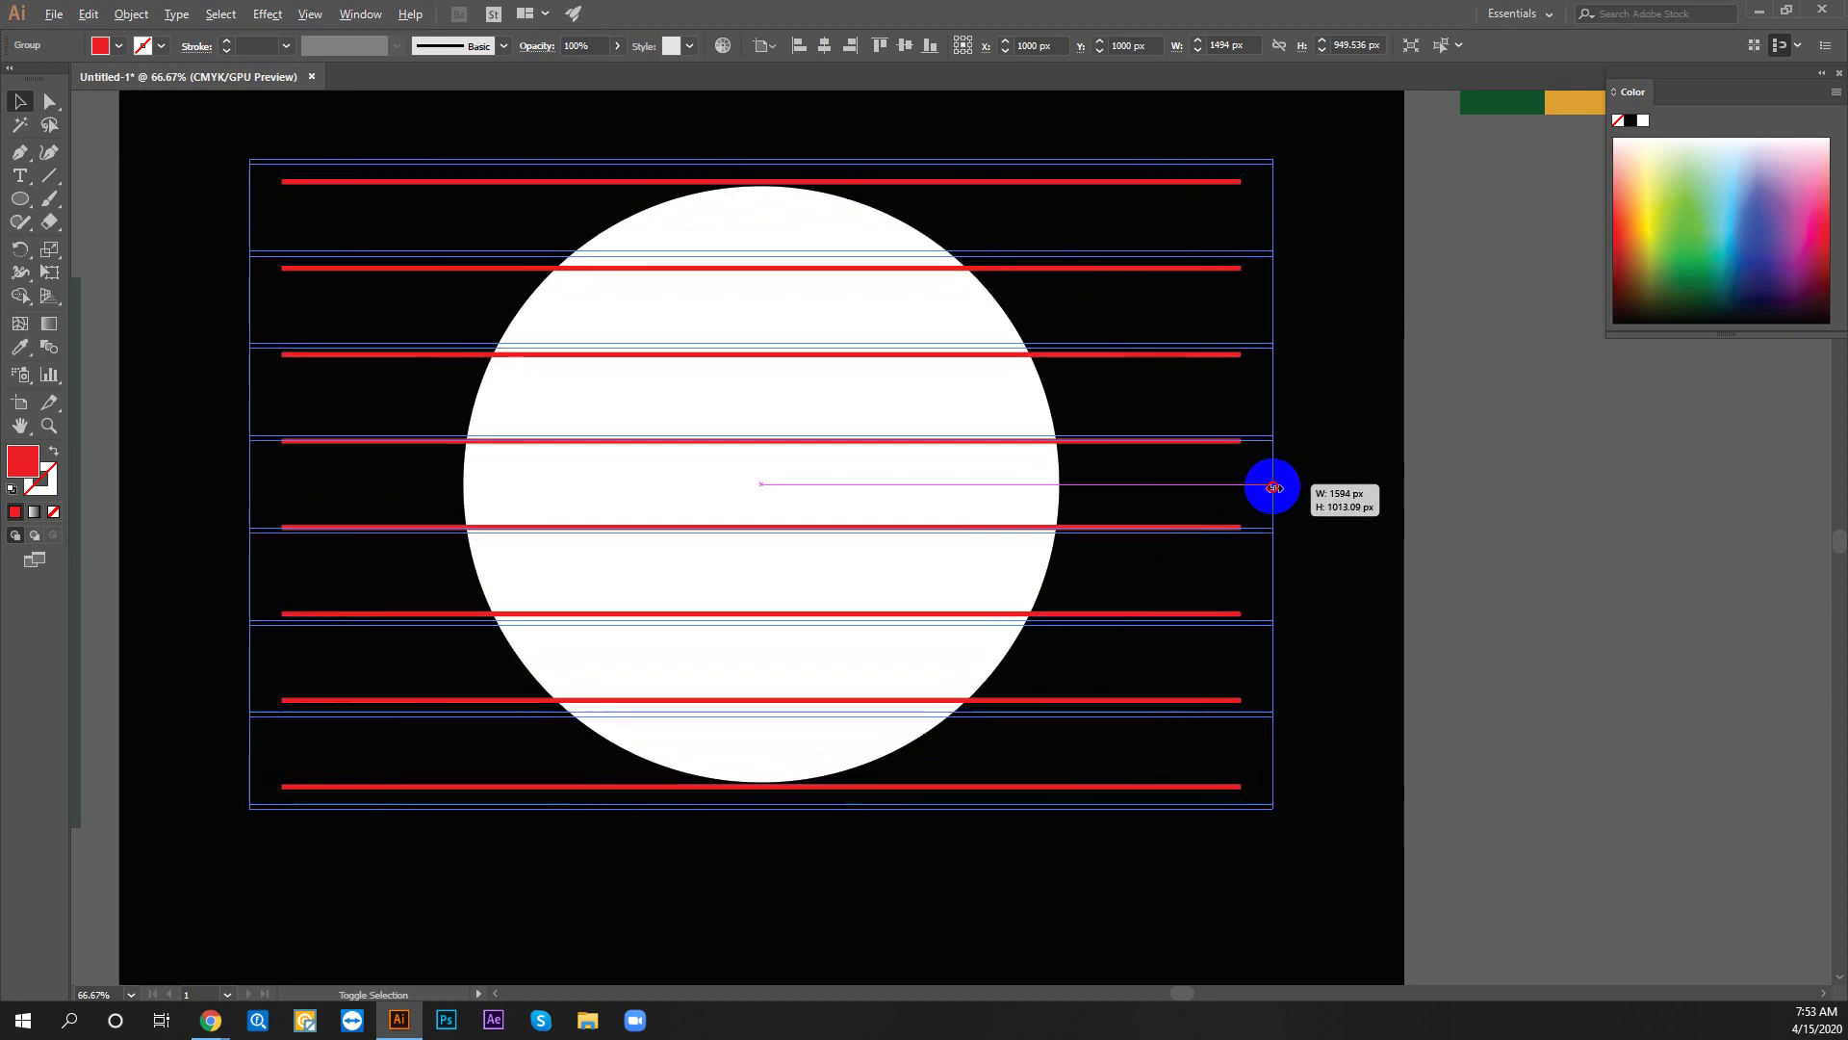
click(936, 887)
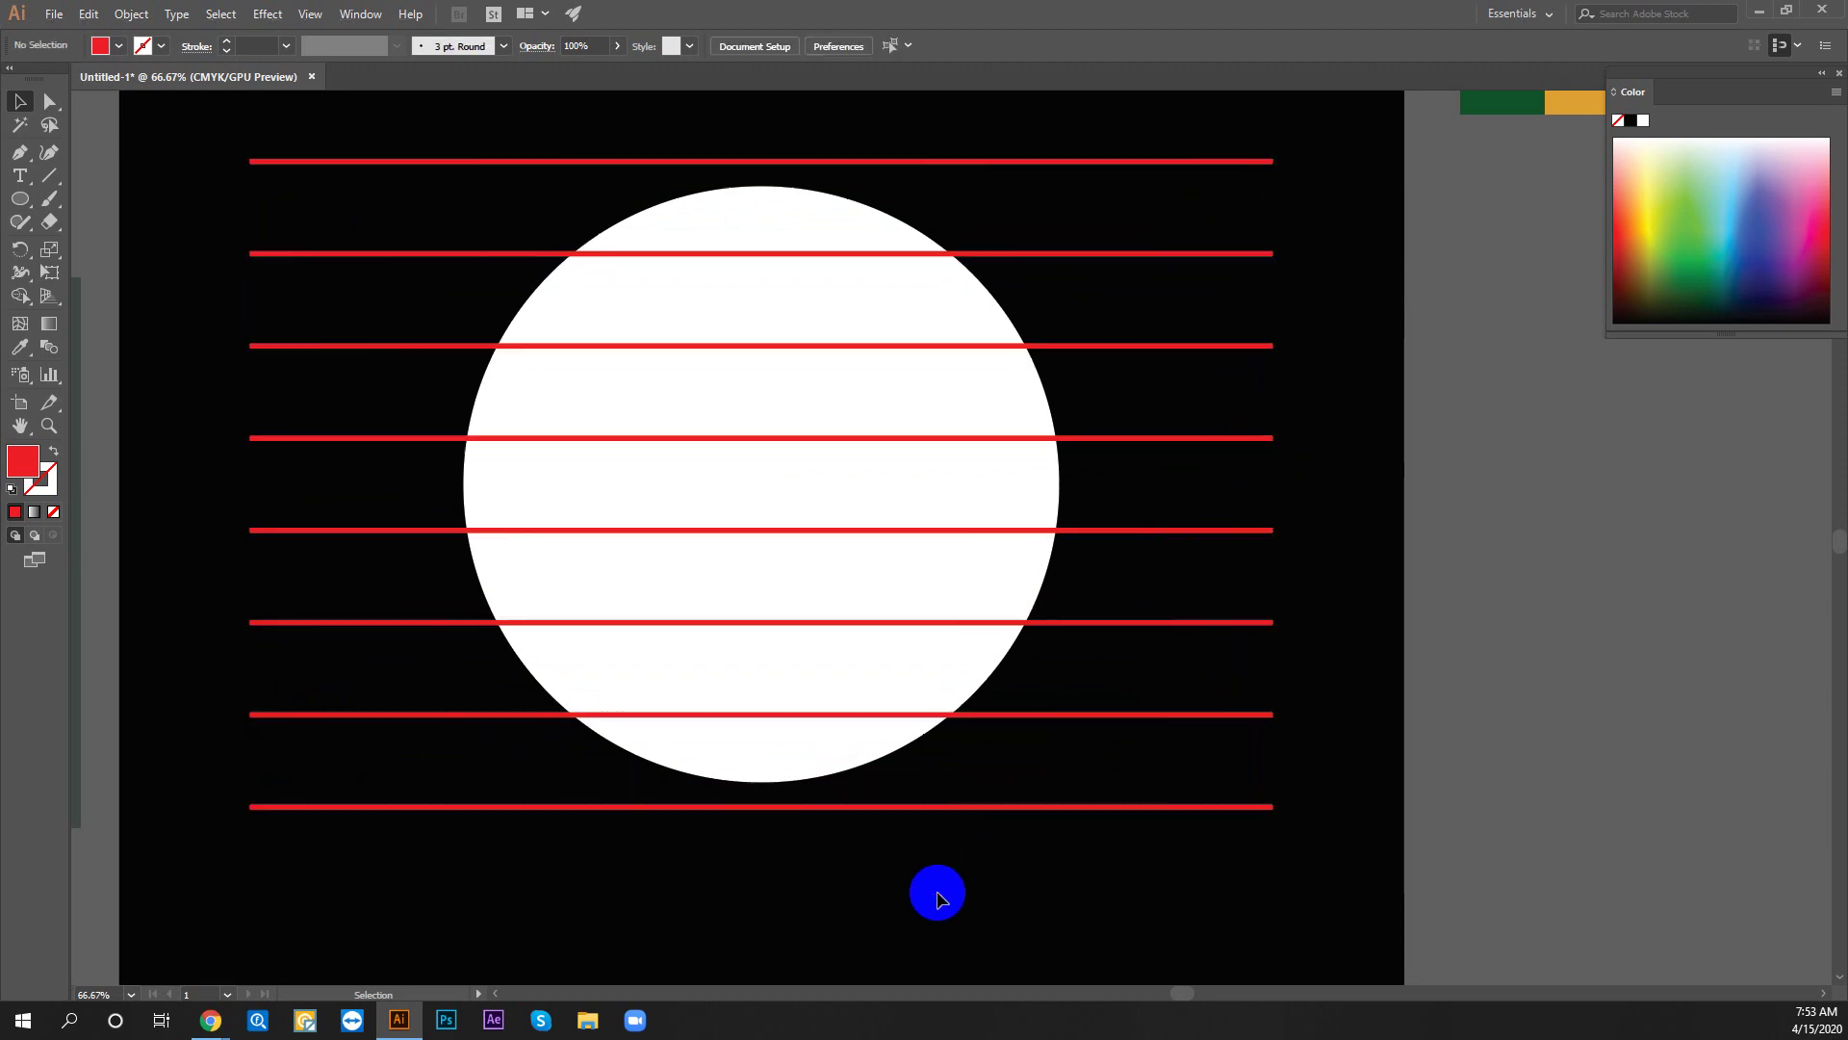
key(z)
key(ctrl+minus)
scroll(869, 486, up, 3)
scroll(916, 558, down, 1)
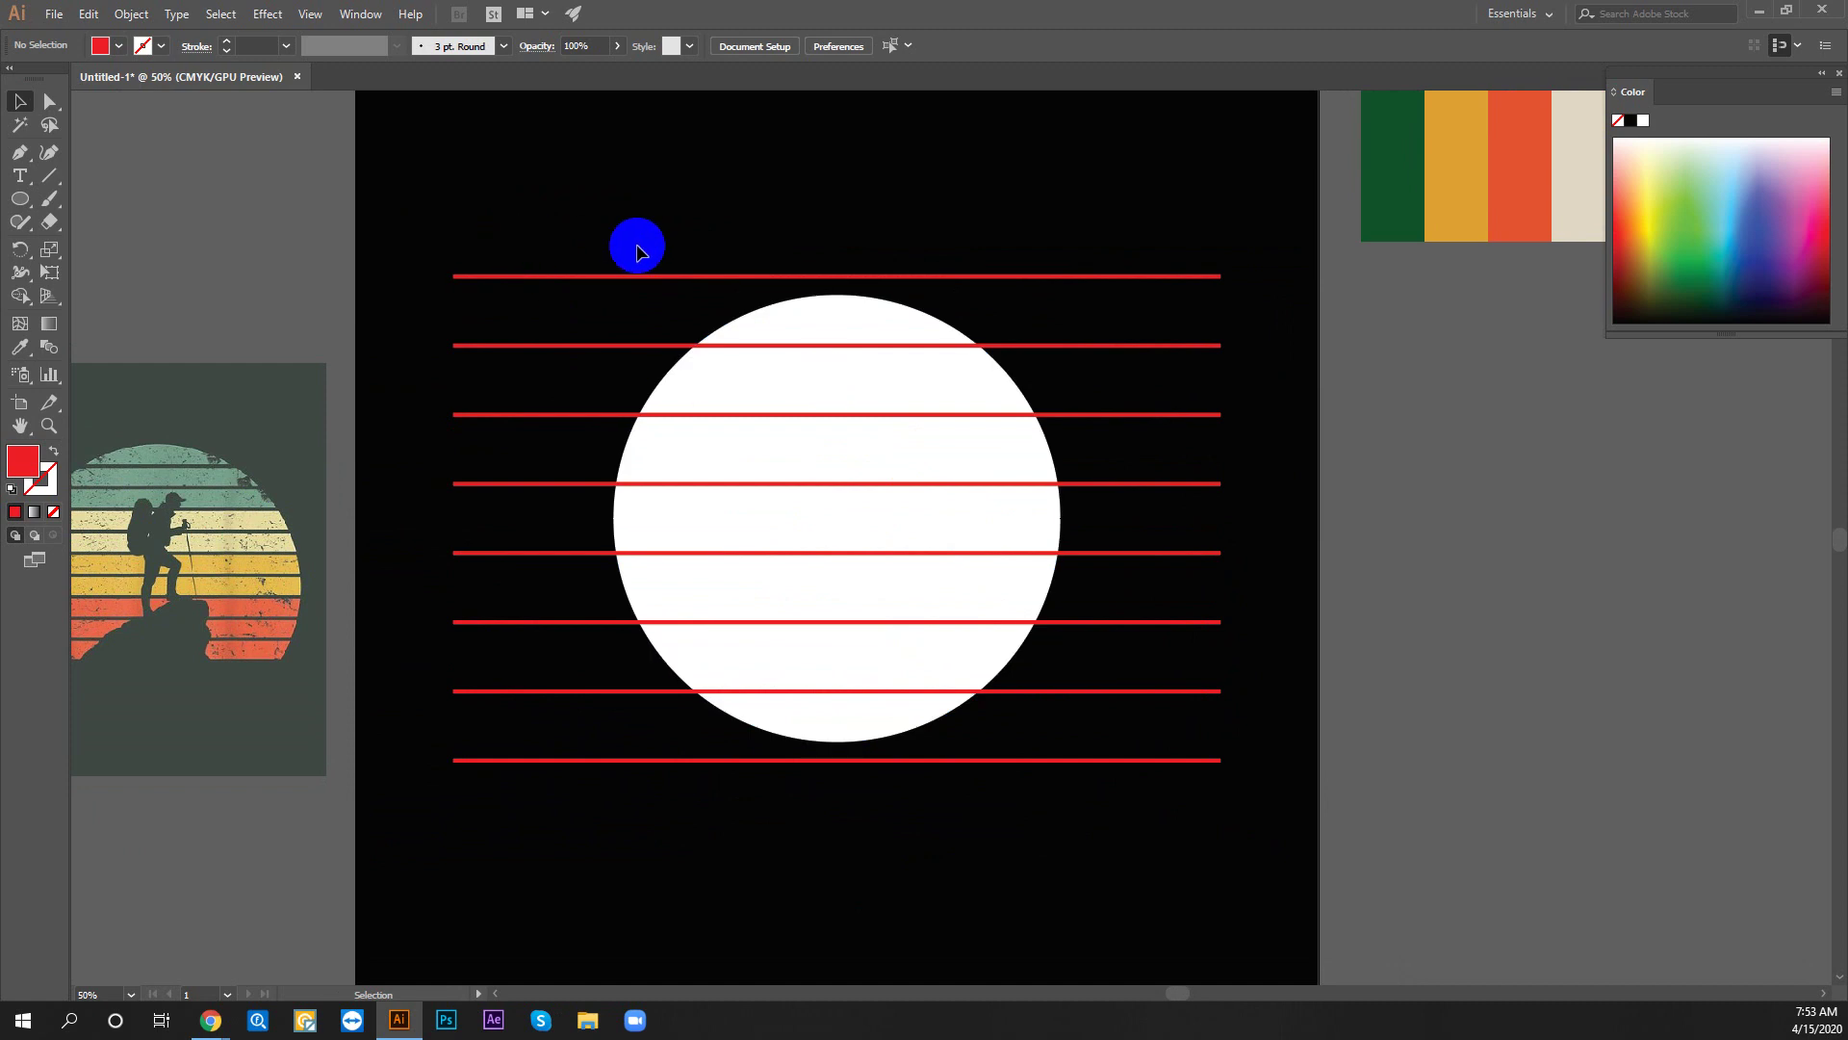
click(835, 319)
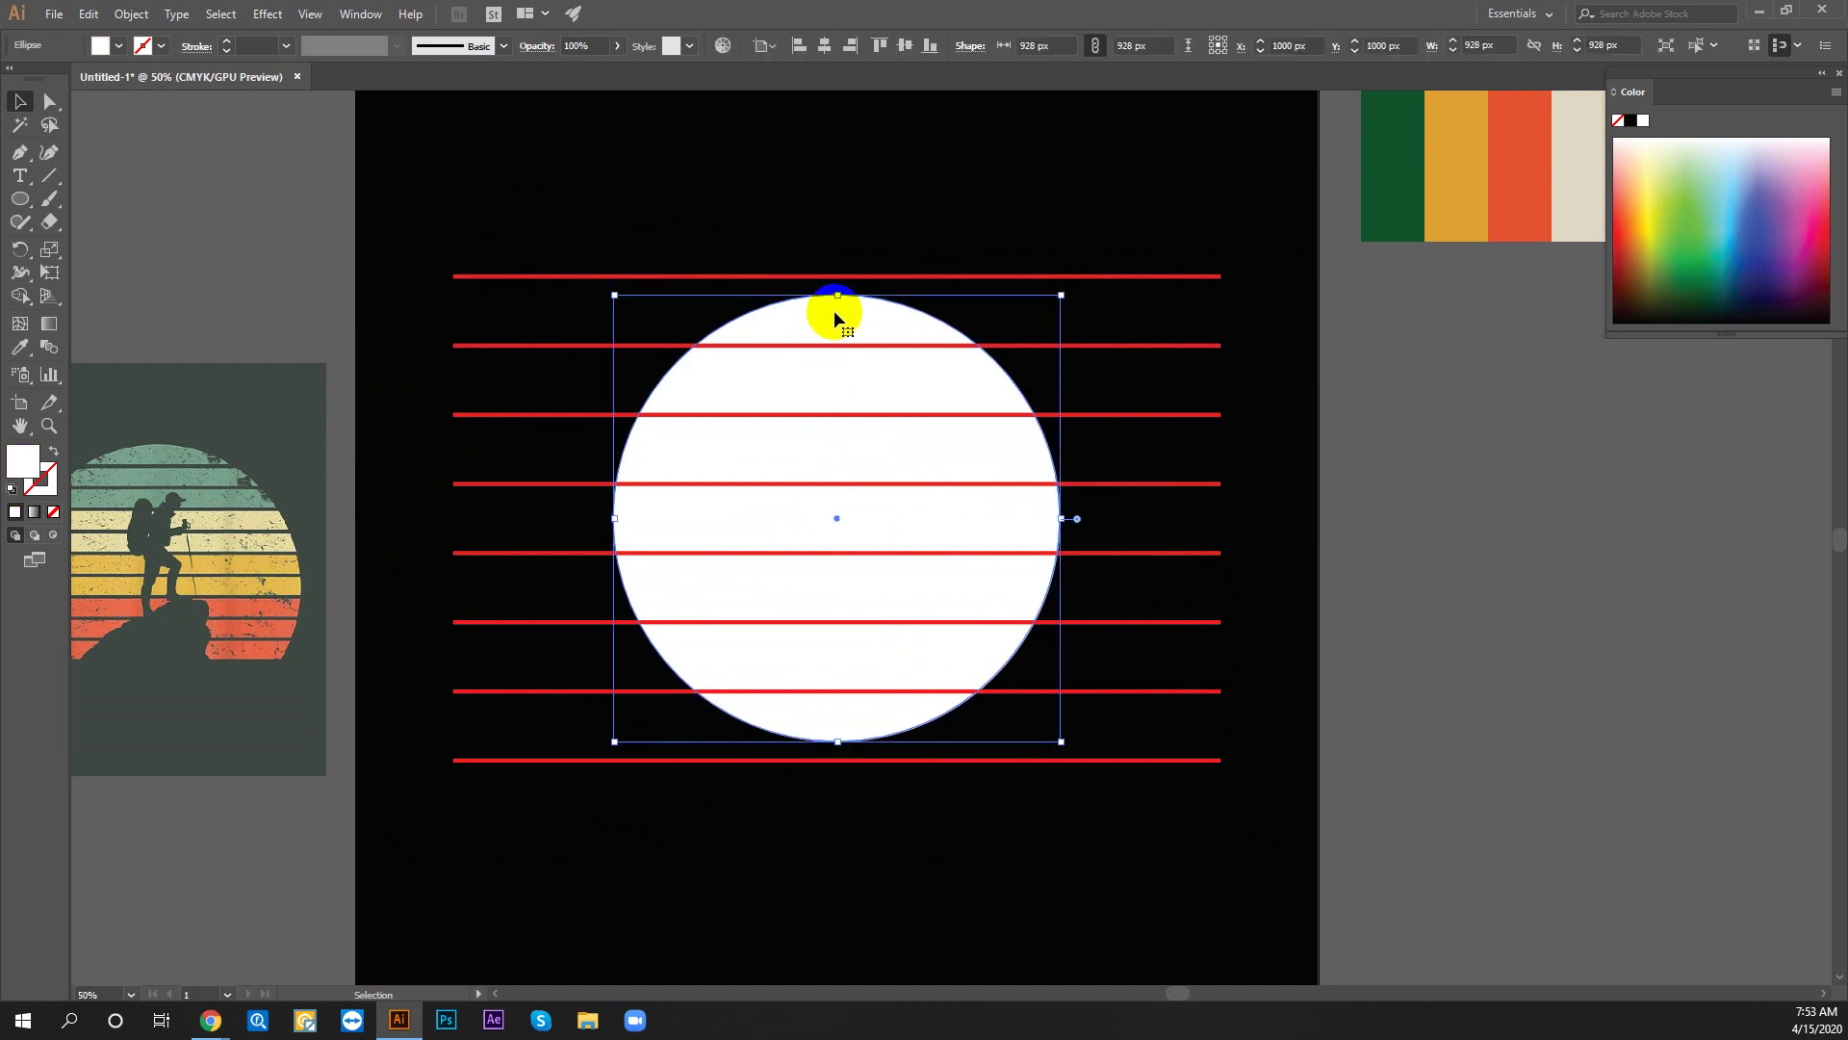
key(a)
key(v)
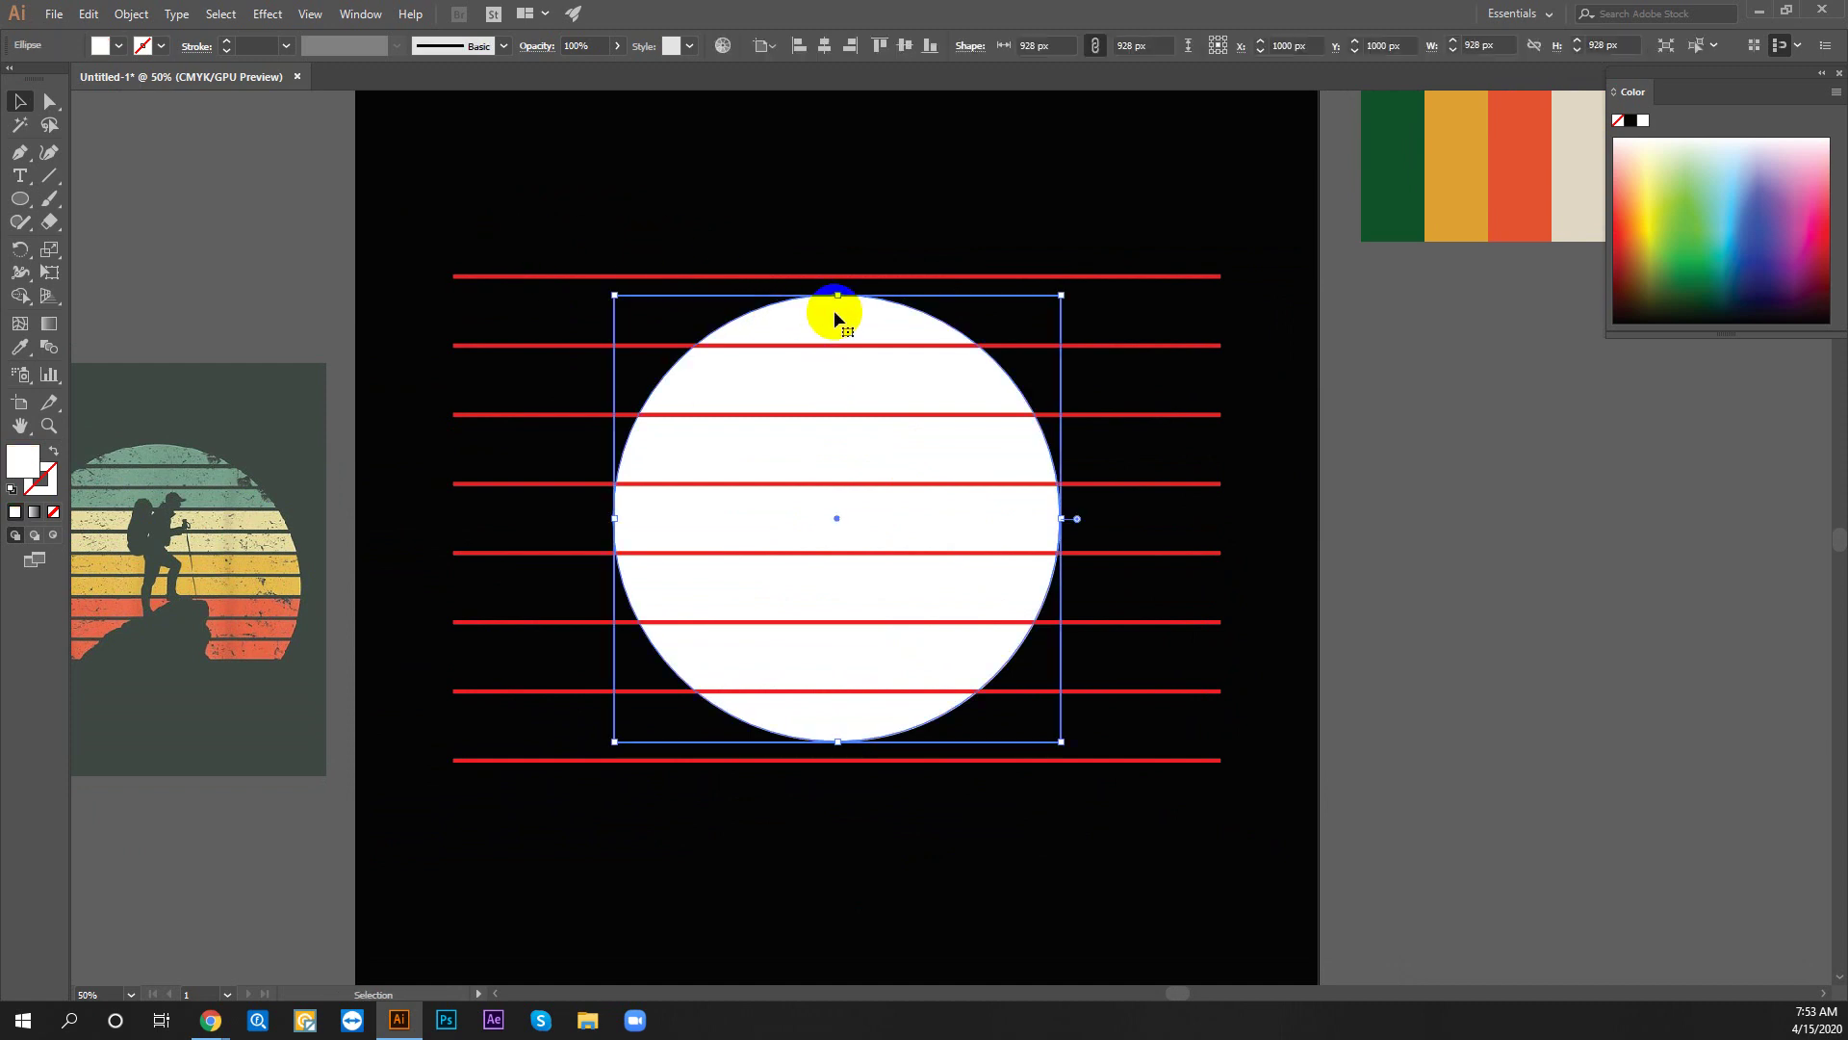
key(a)
key(v)
key(a)
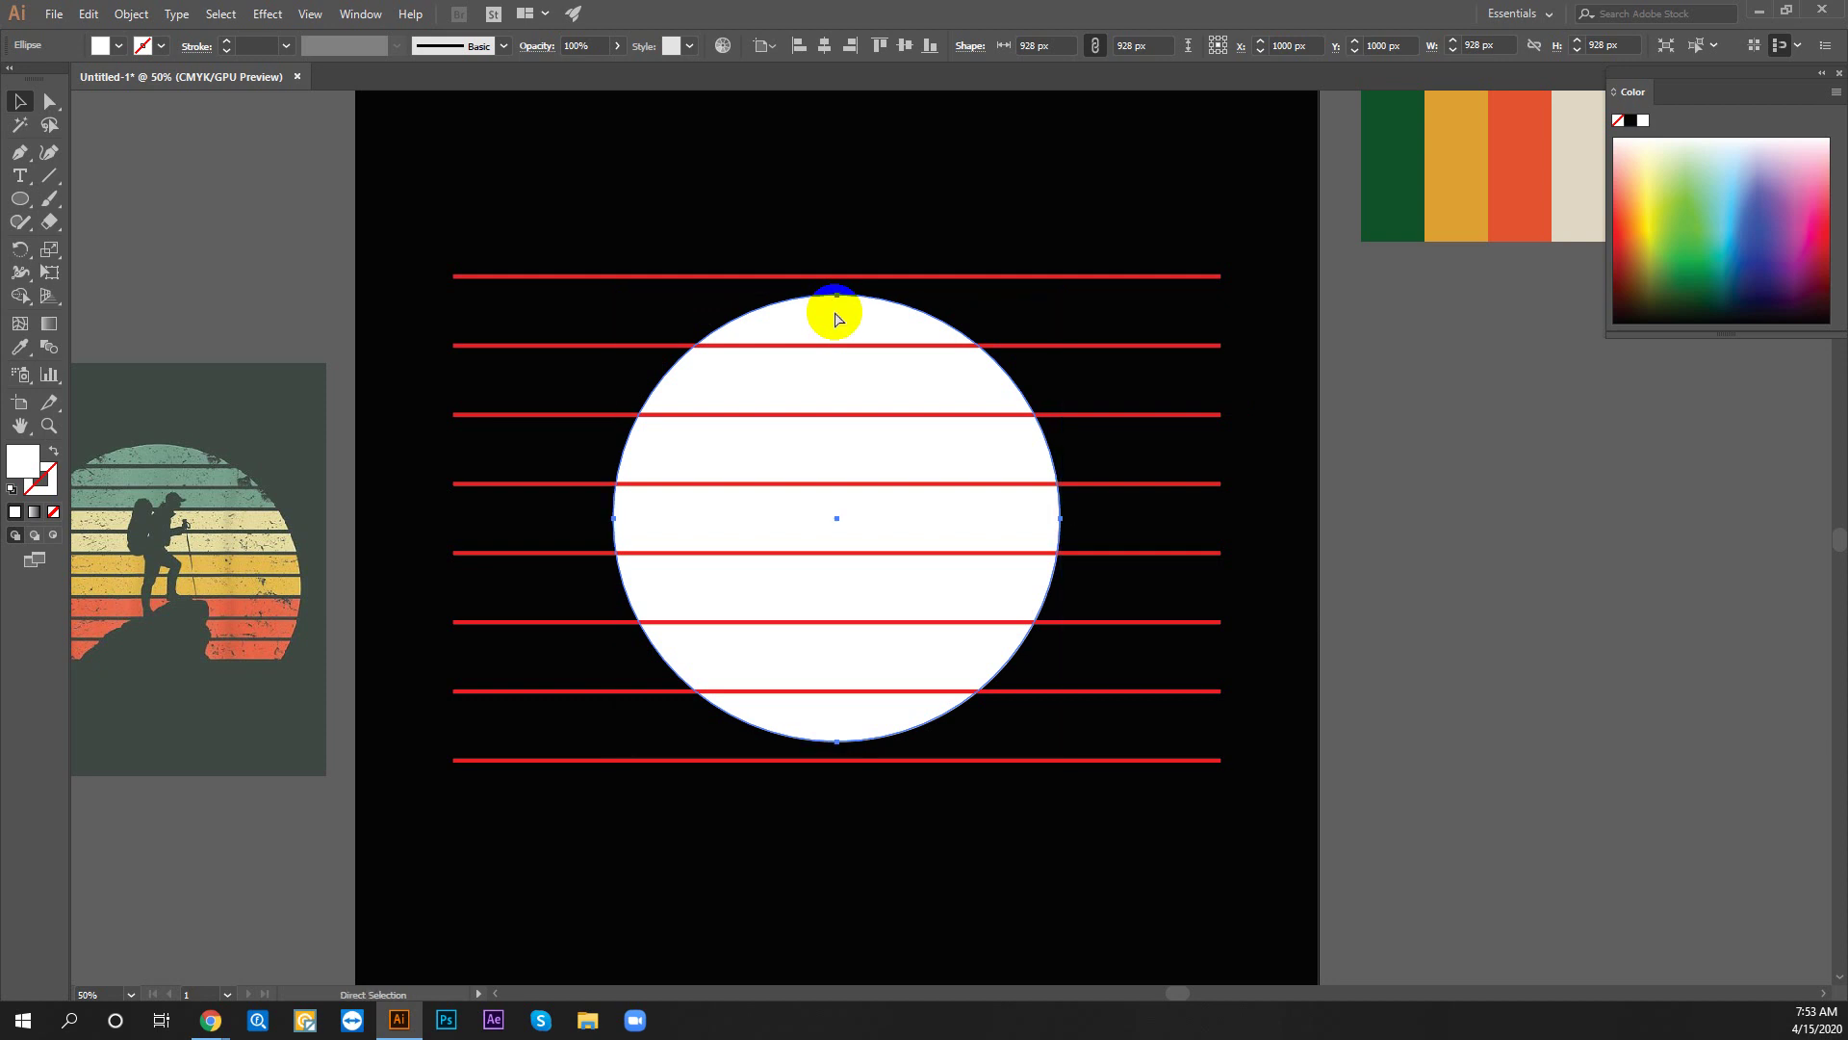
key(v)
click(130, 13)
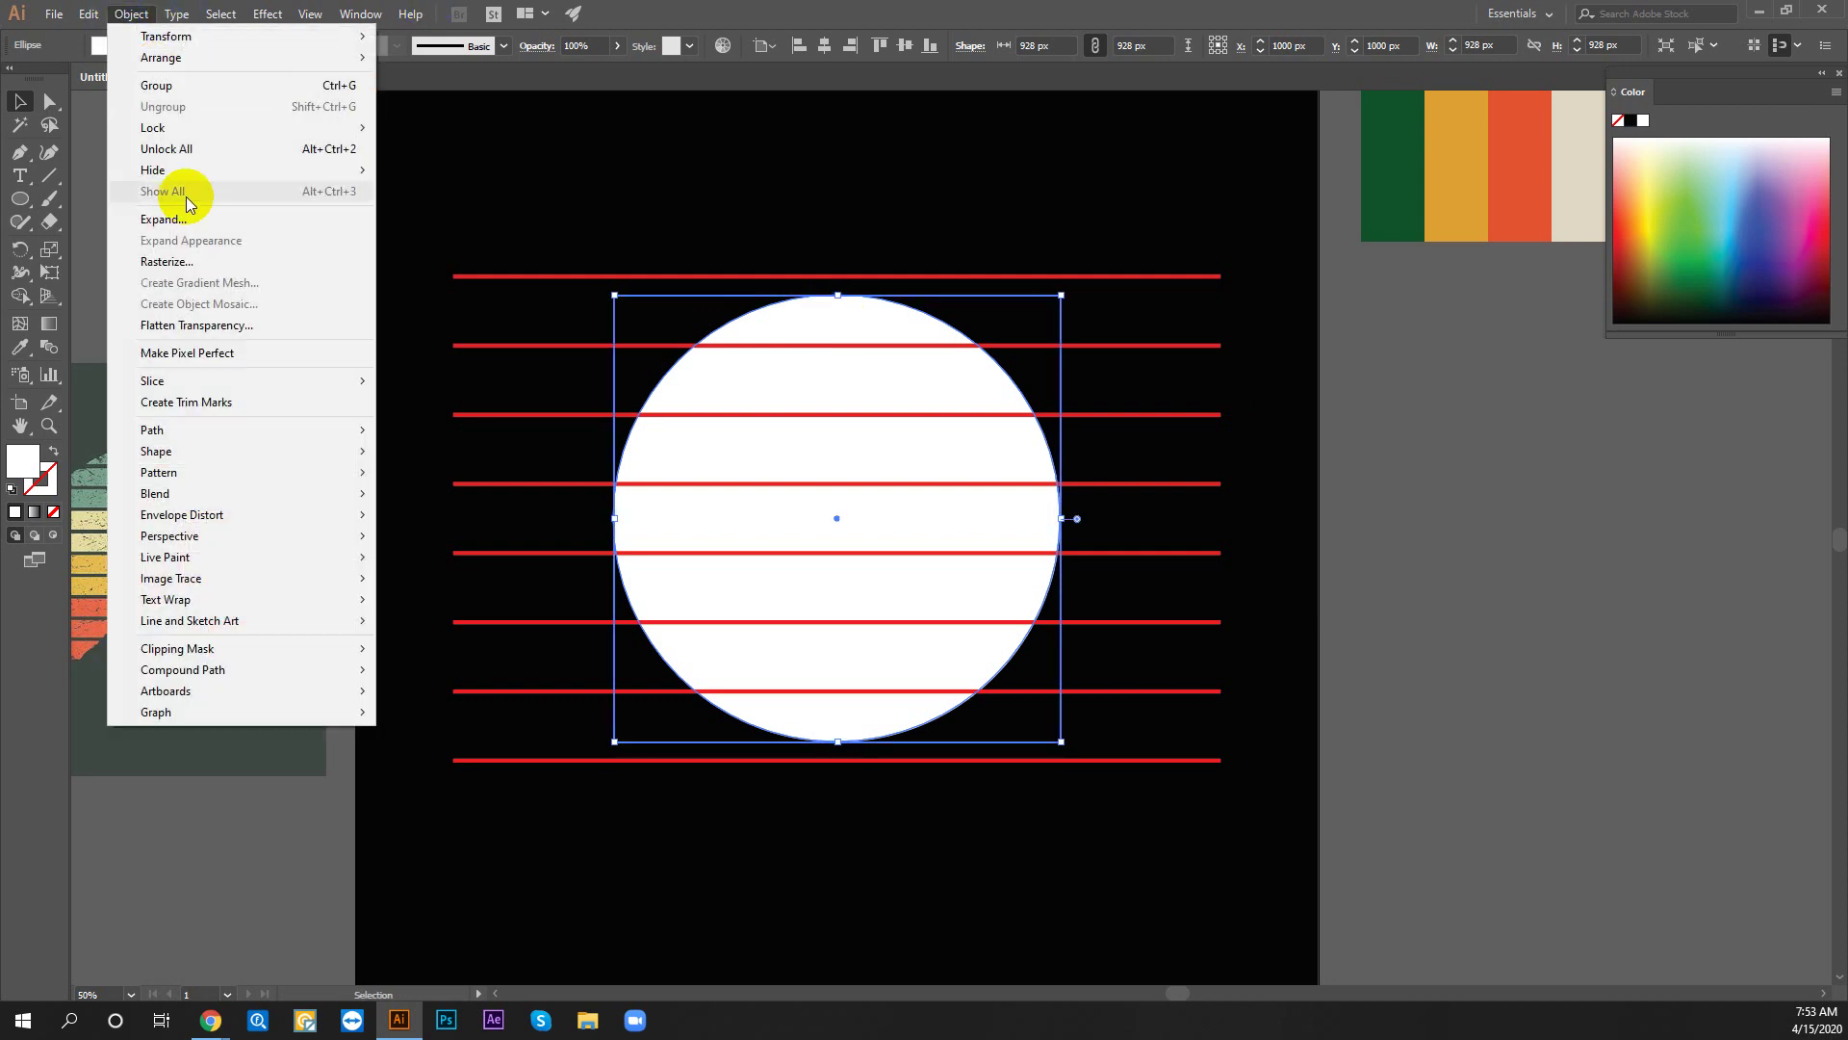
click(183, 215)
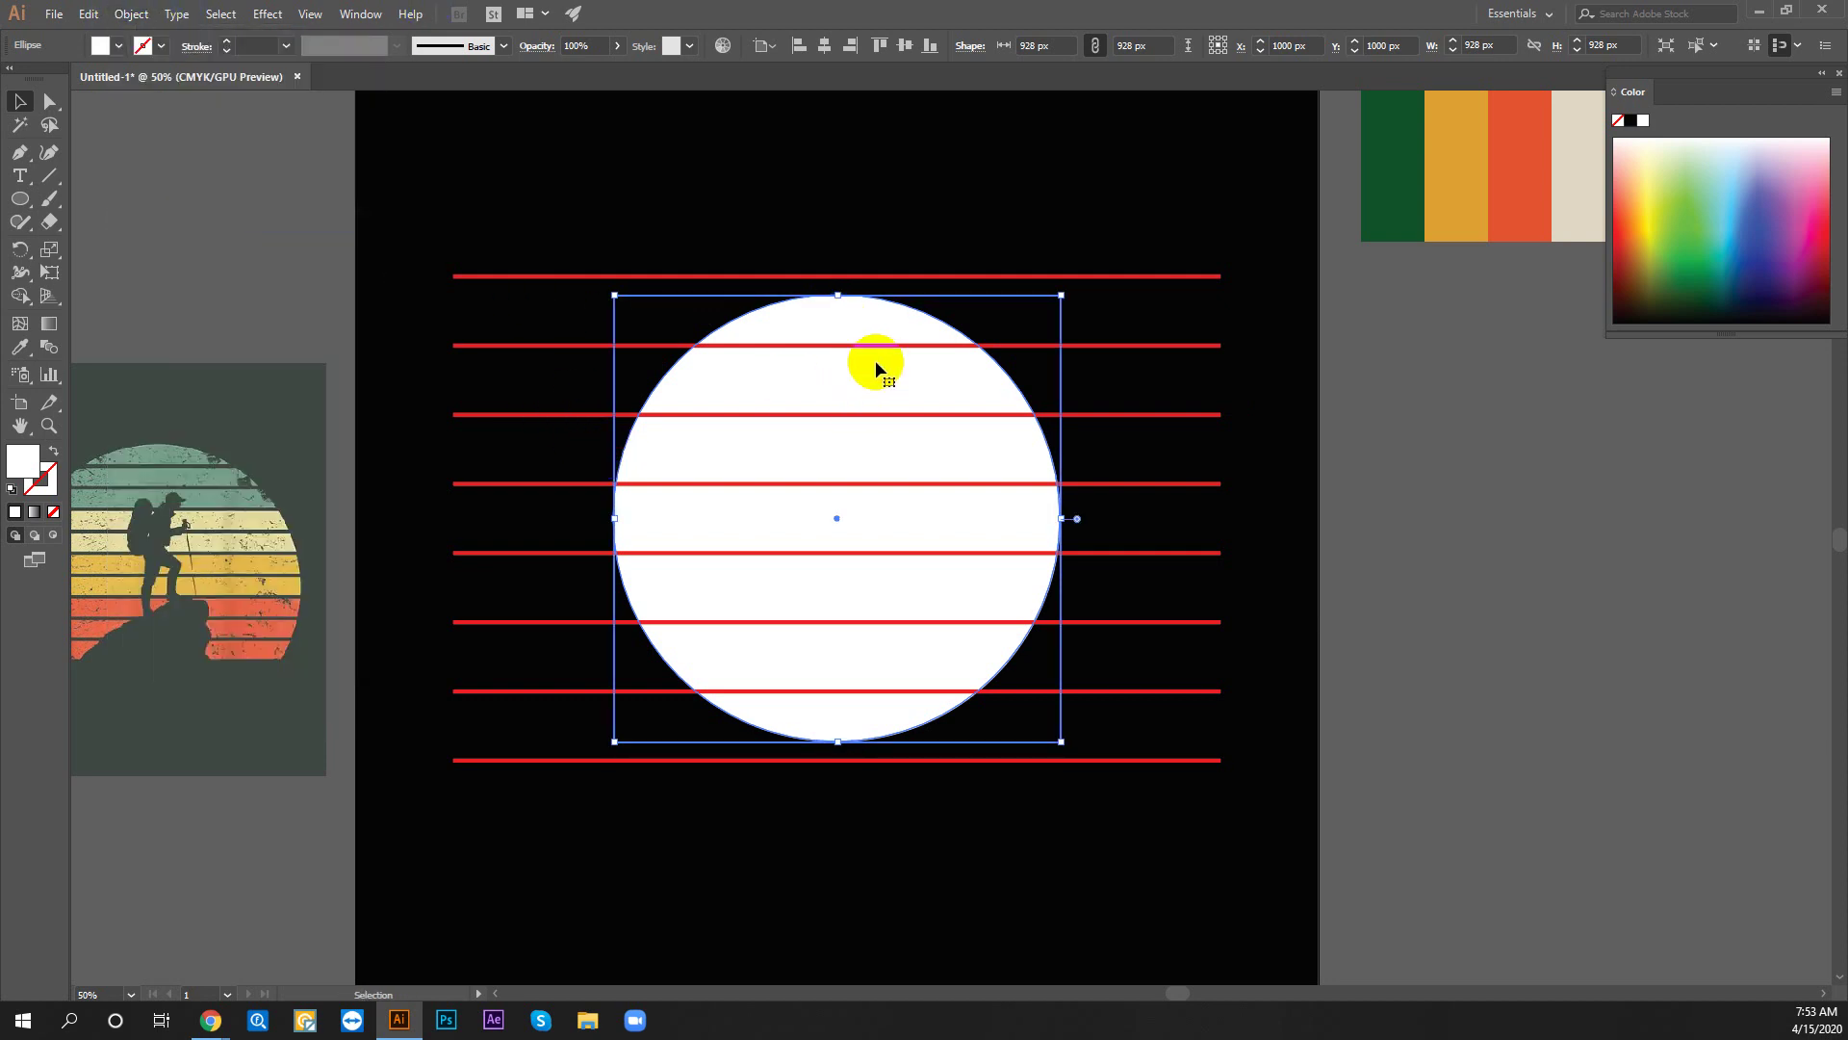
click(587, 207)
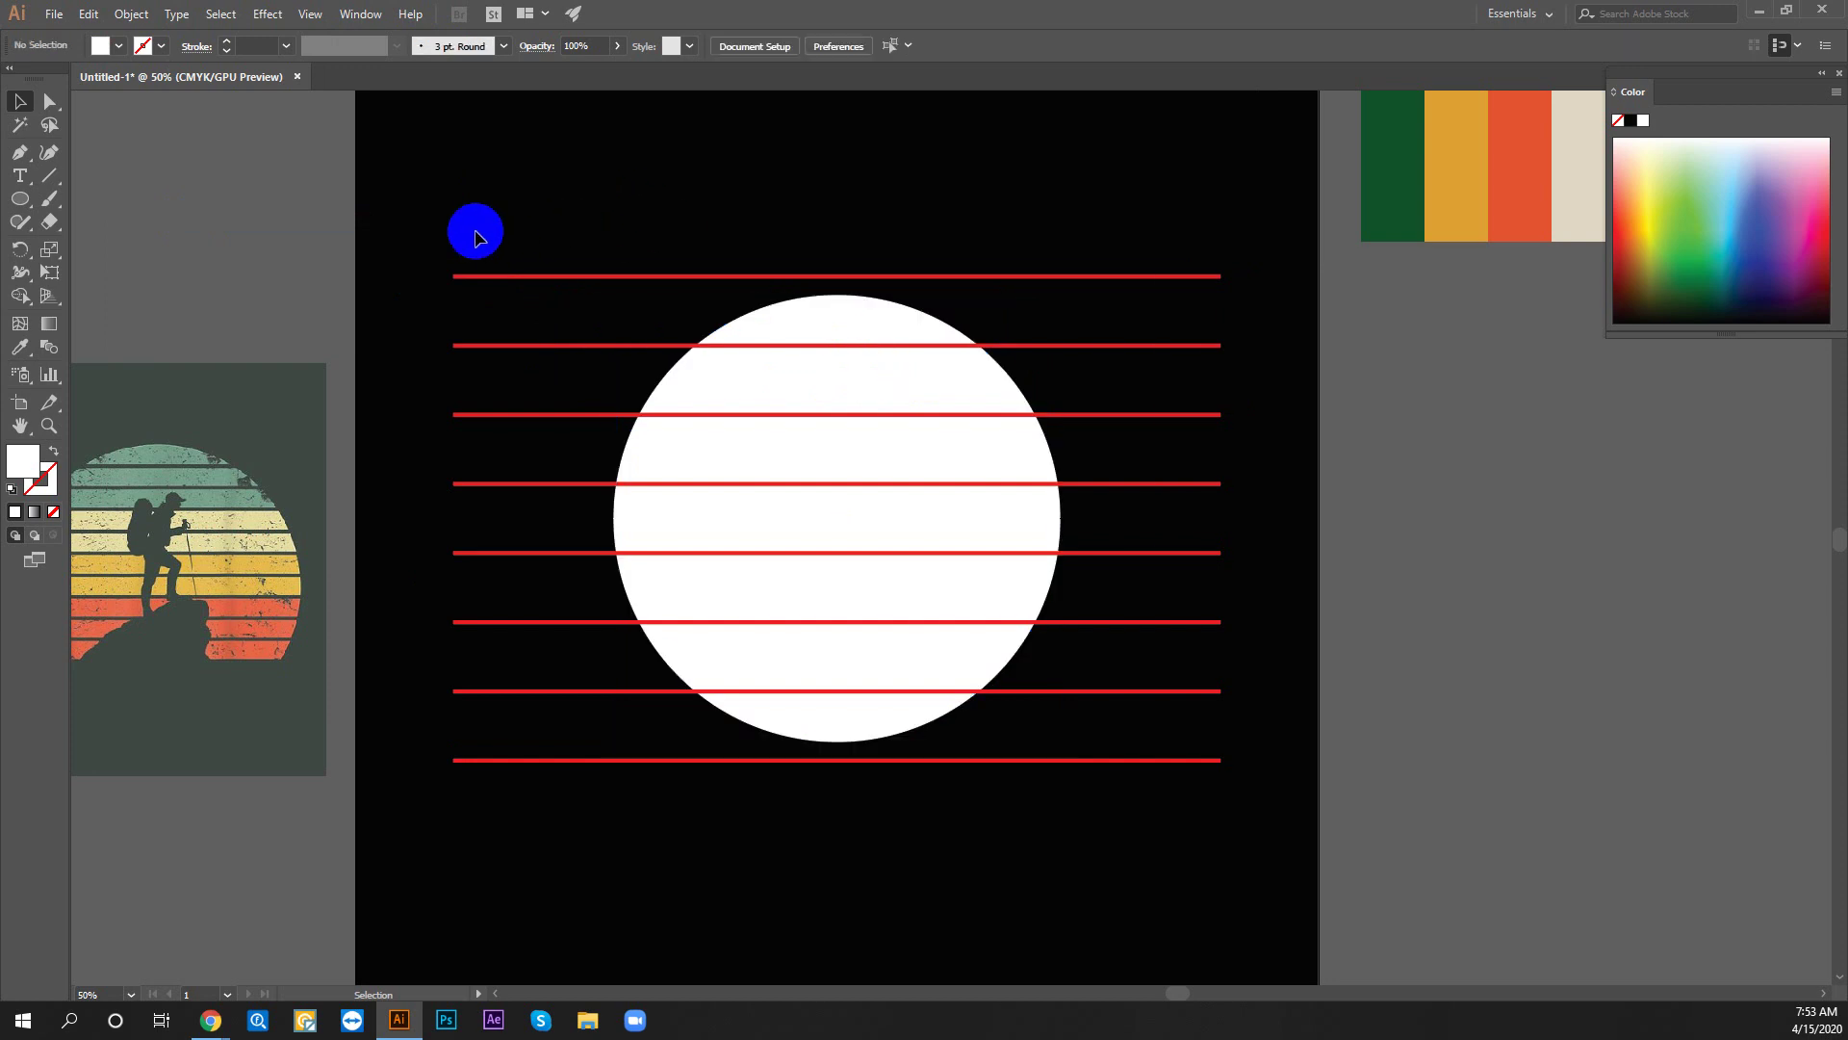
drag(438, 234, 556, 807)
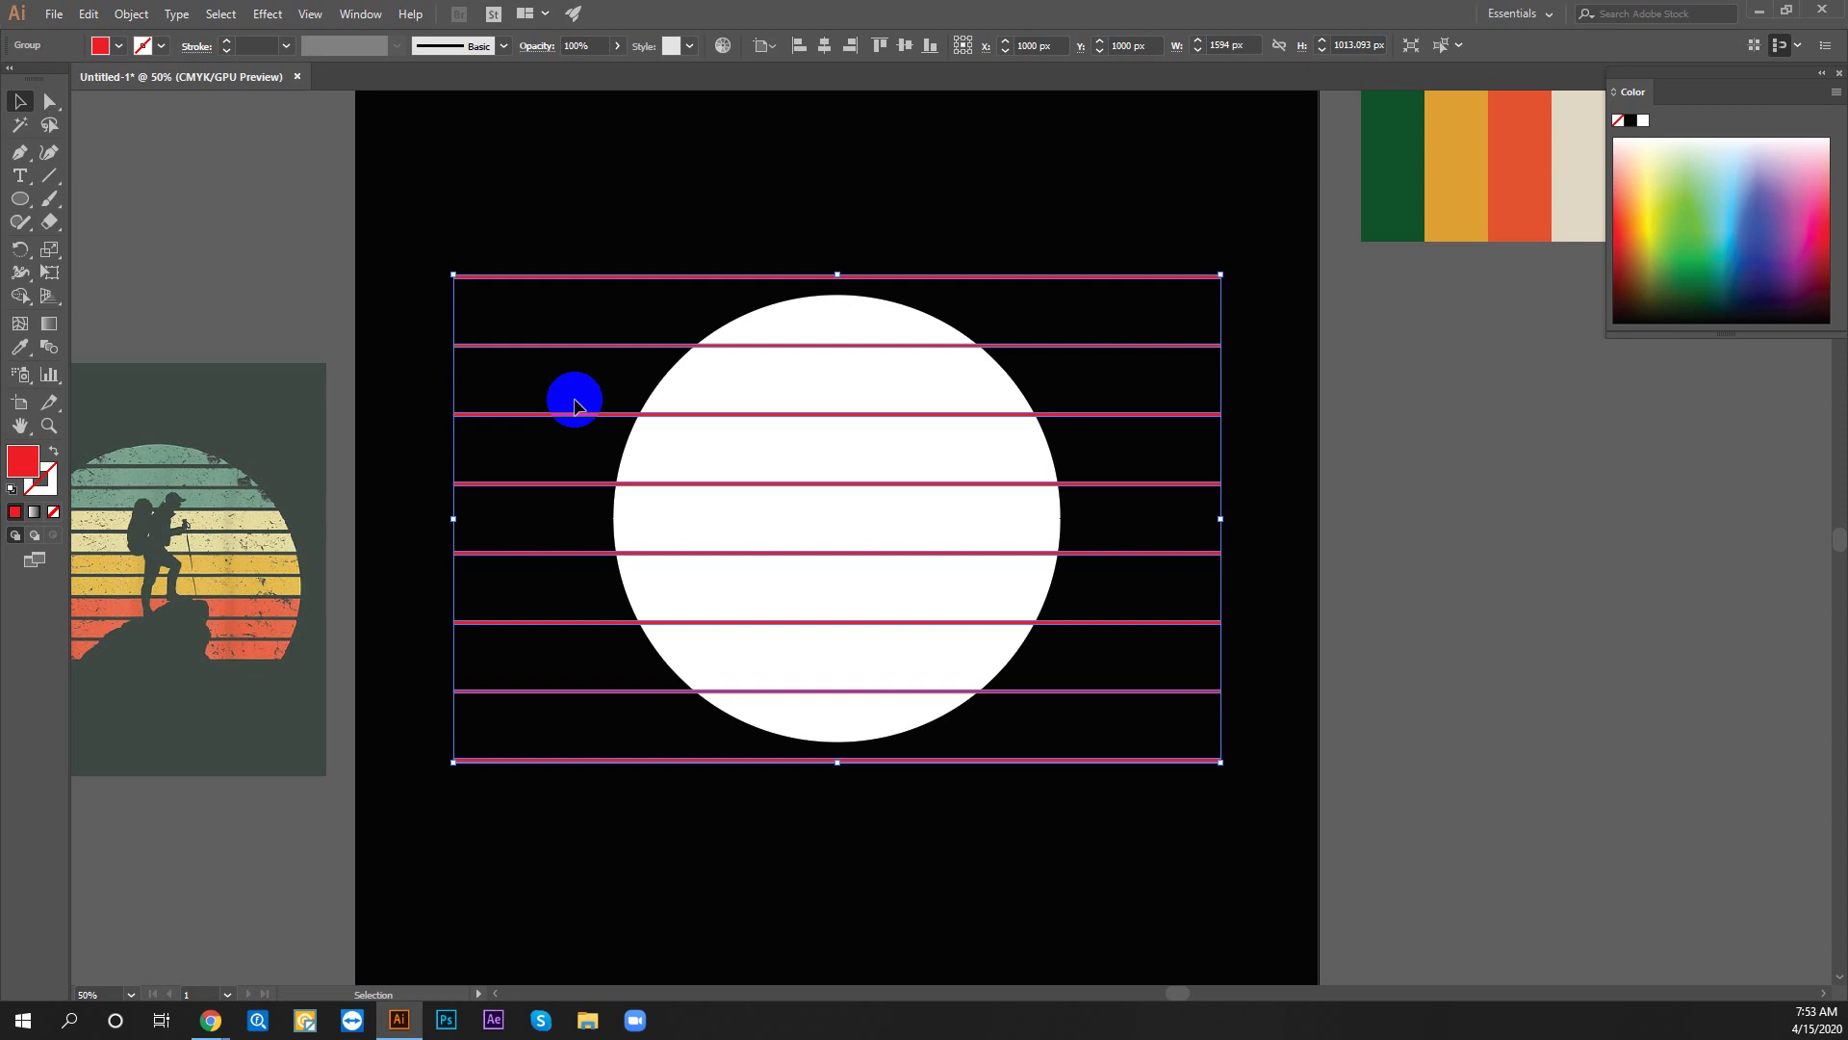
Combine the red lines into one compound path and bring up the Pathfinder panel
key(ctrl+8)
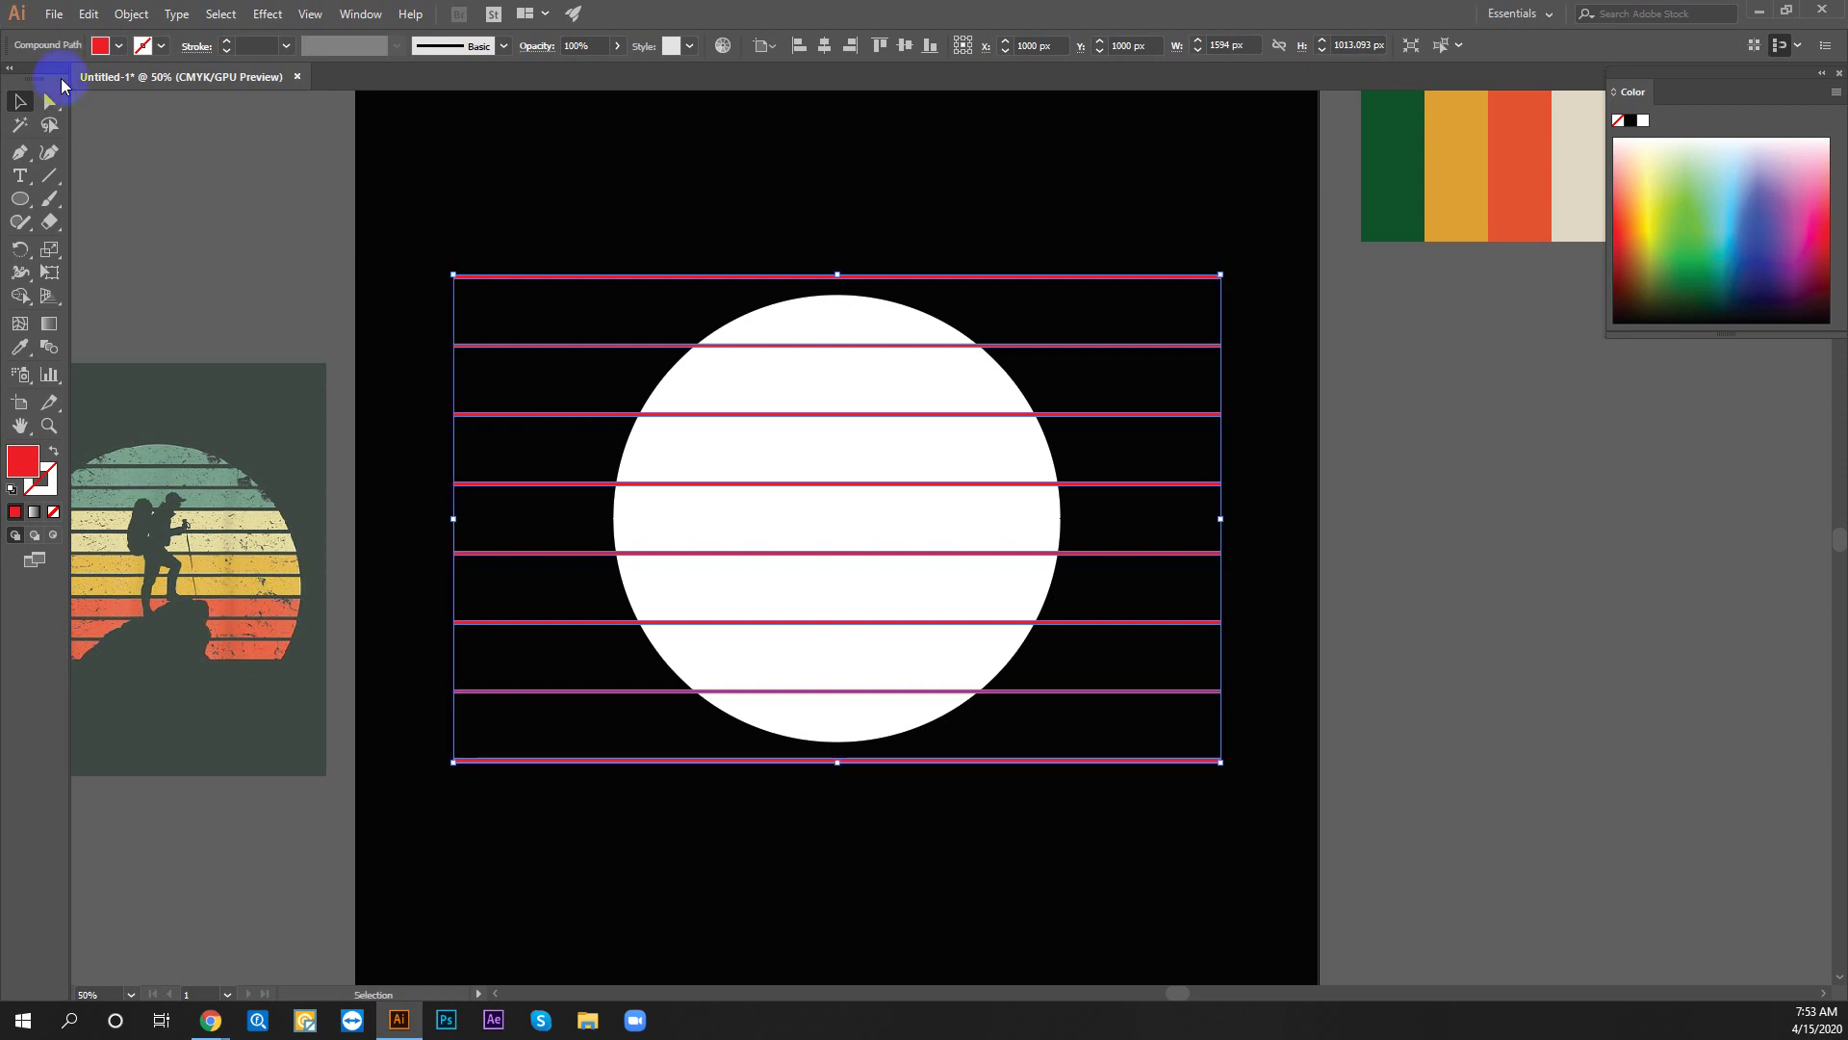
click(647, 152)
click(361, 14)
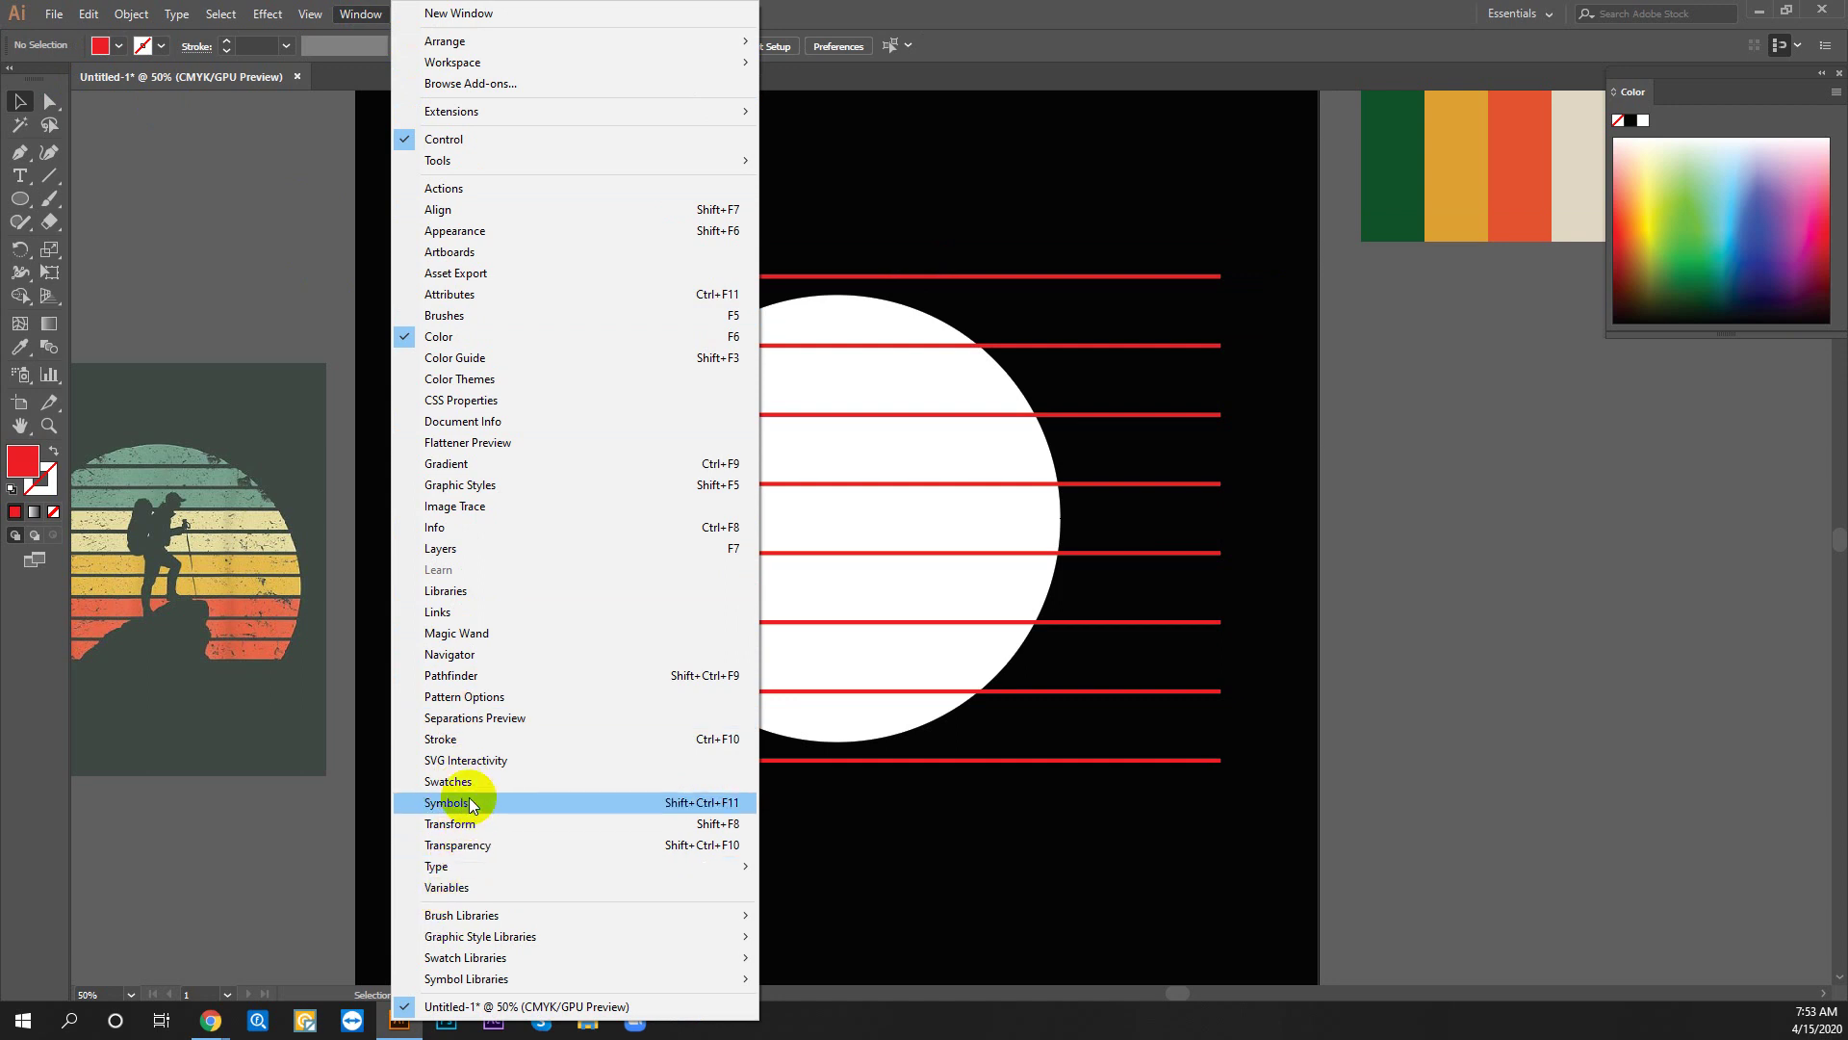
click(465, 677)
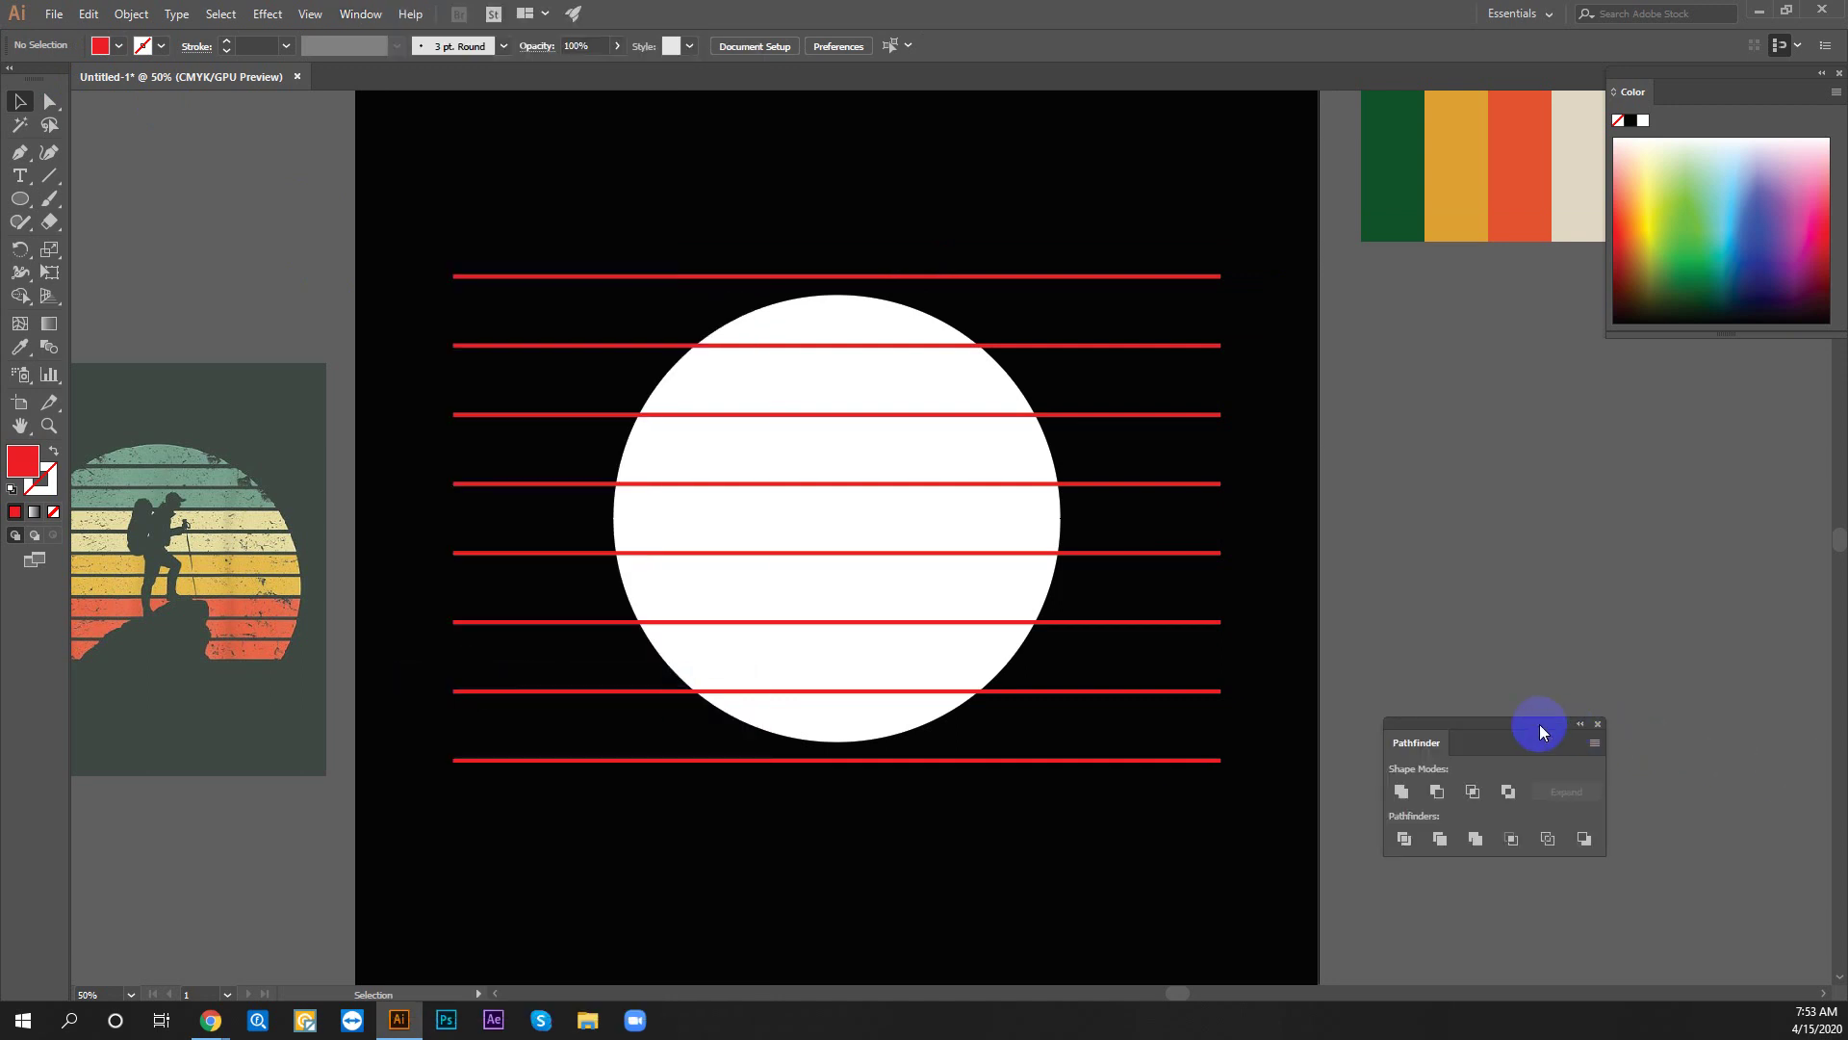
drag(1540, 731, 1685, 513)
Subtract the lines from the white circle with Minus Front and zoom to inspect
drag(677, 891, 1136, 119)
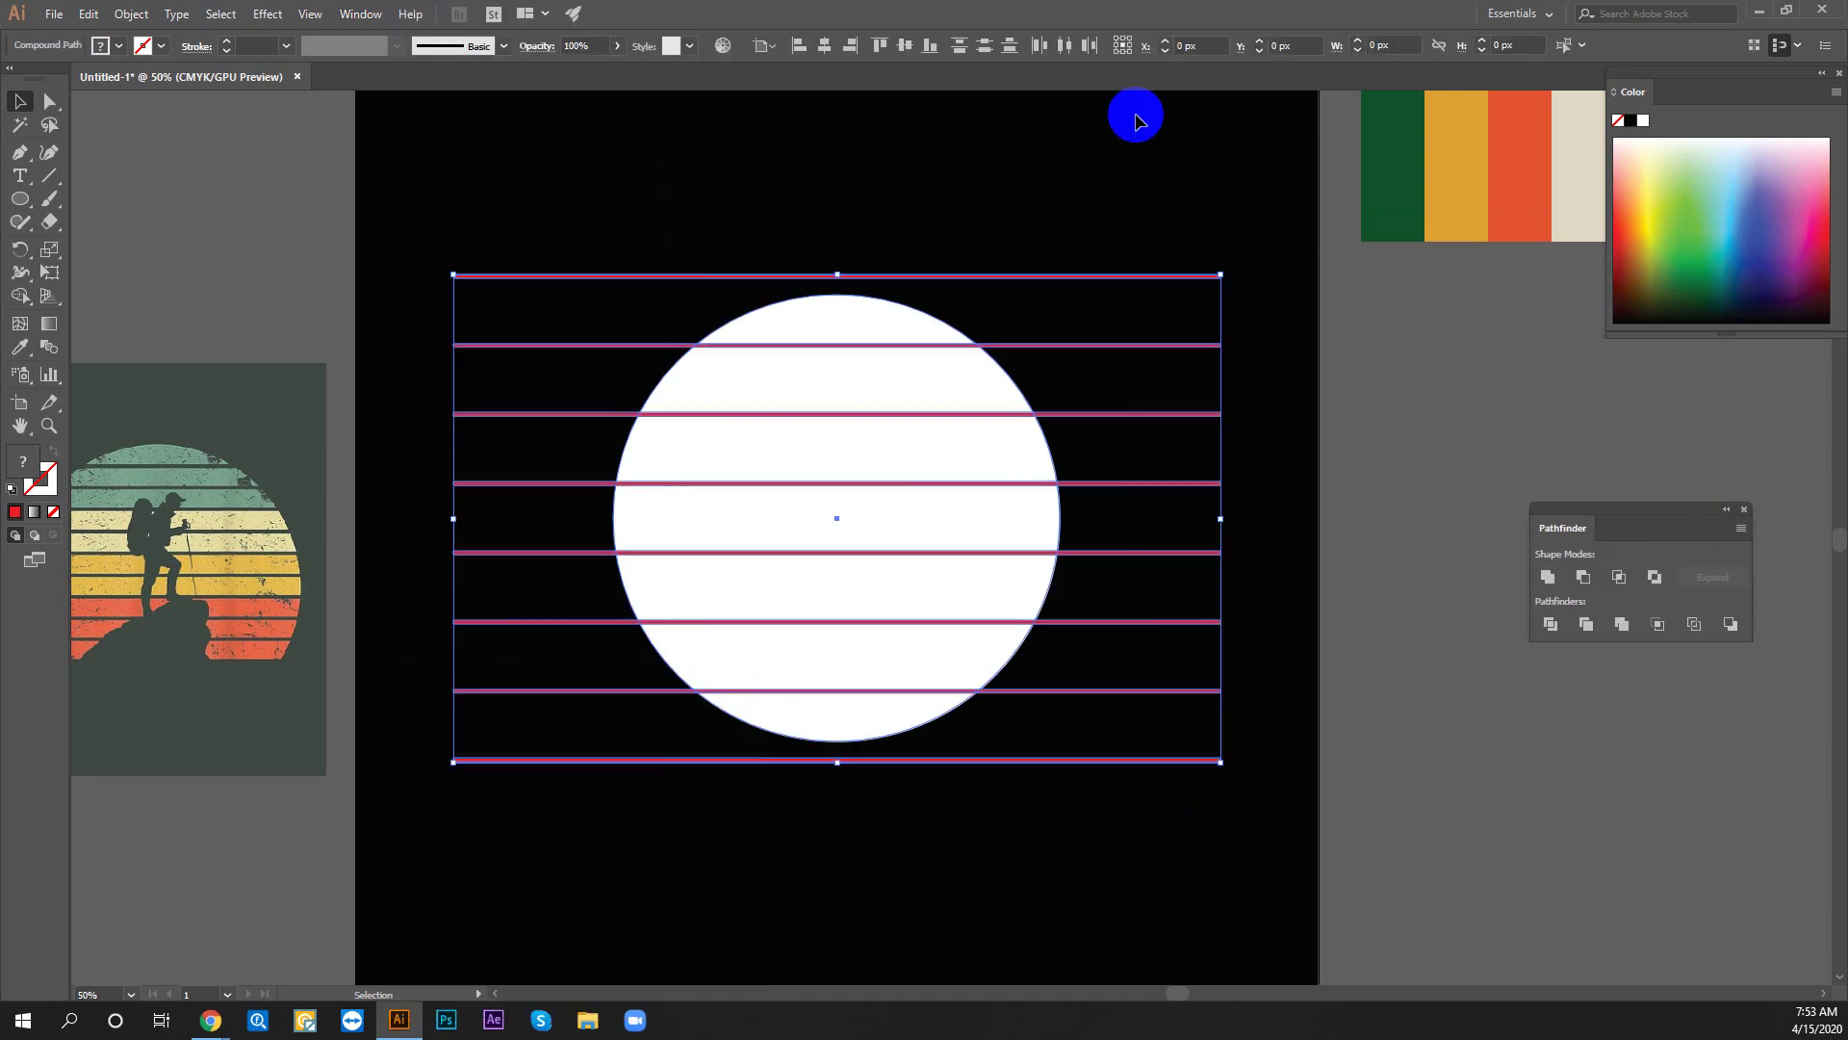
click(1583, 578)
click(960, 820)
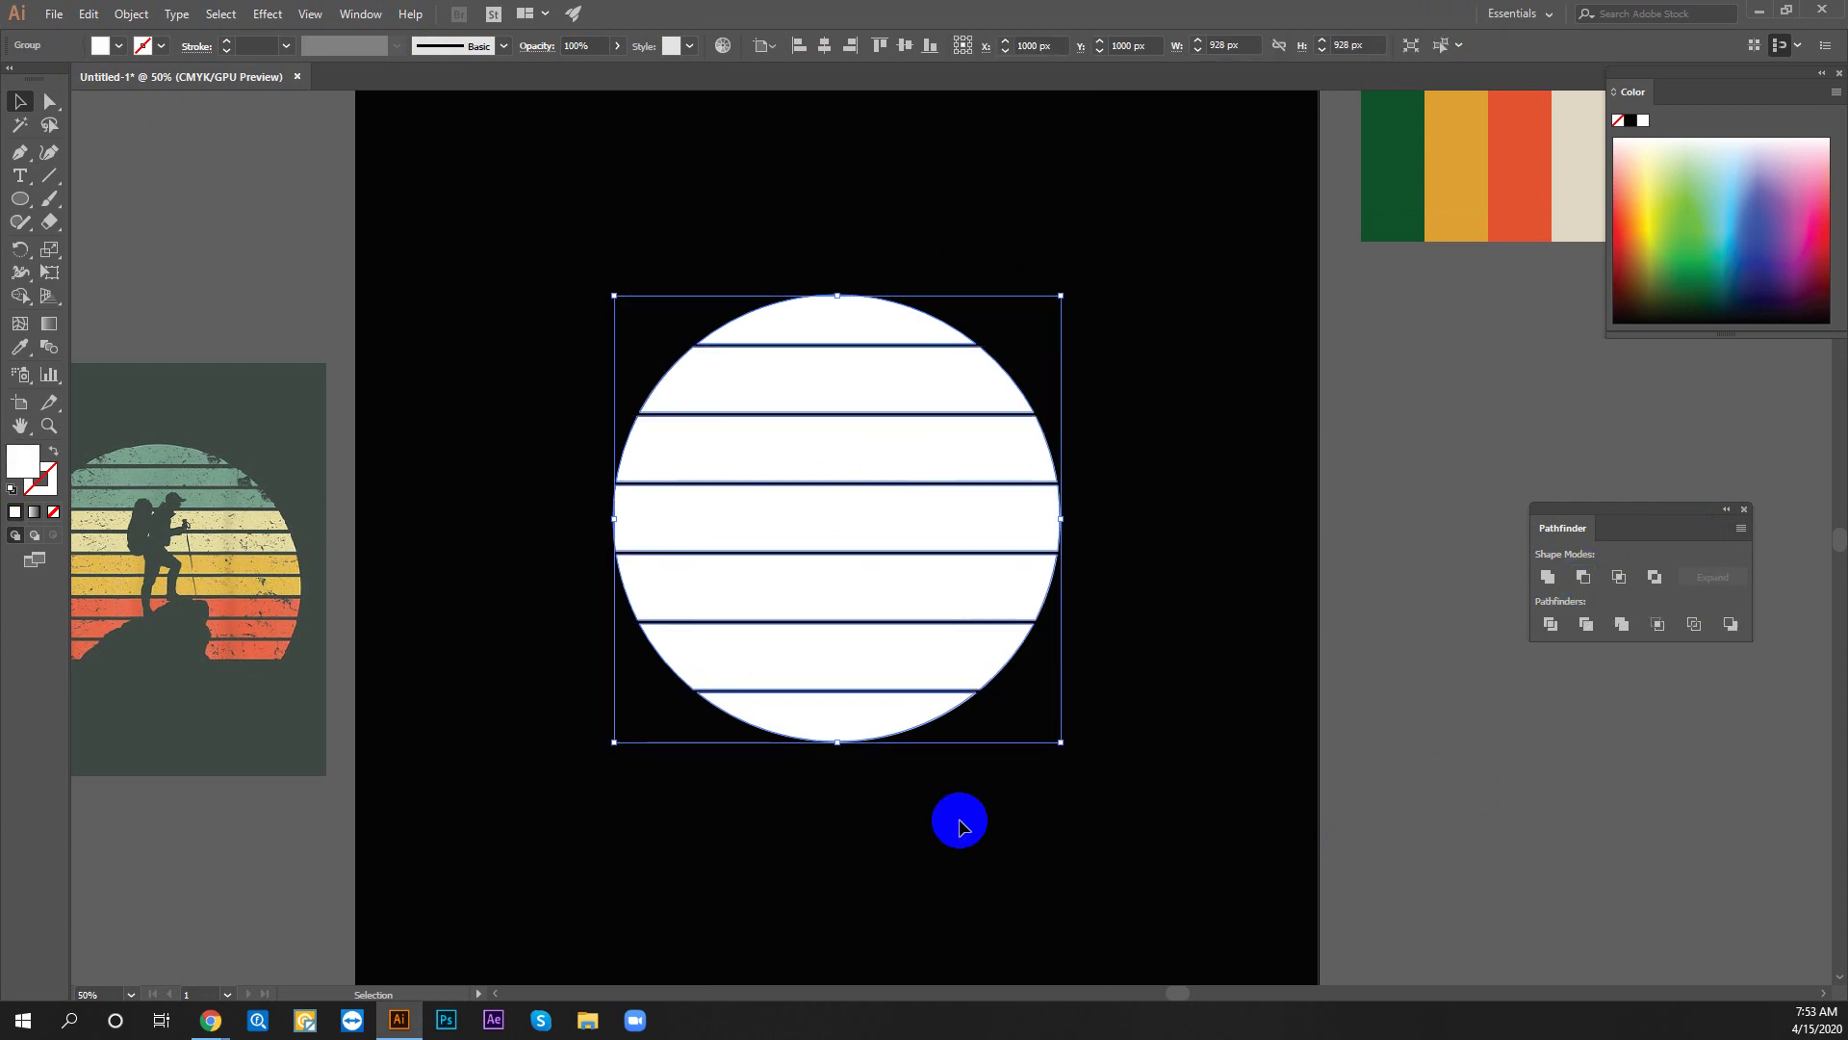
key(z)
click(858, 664)
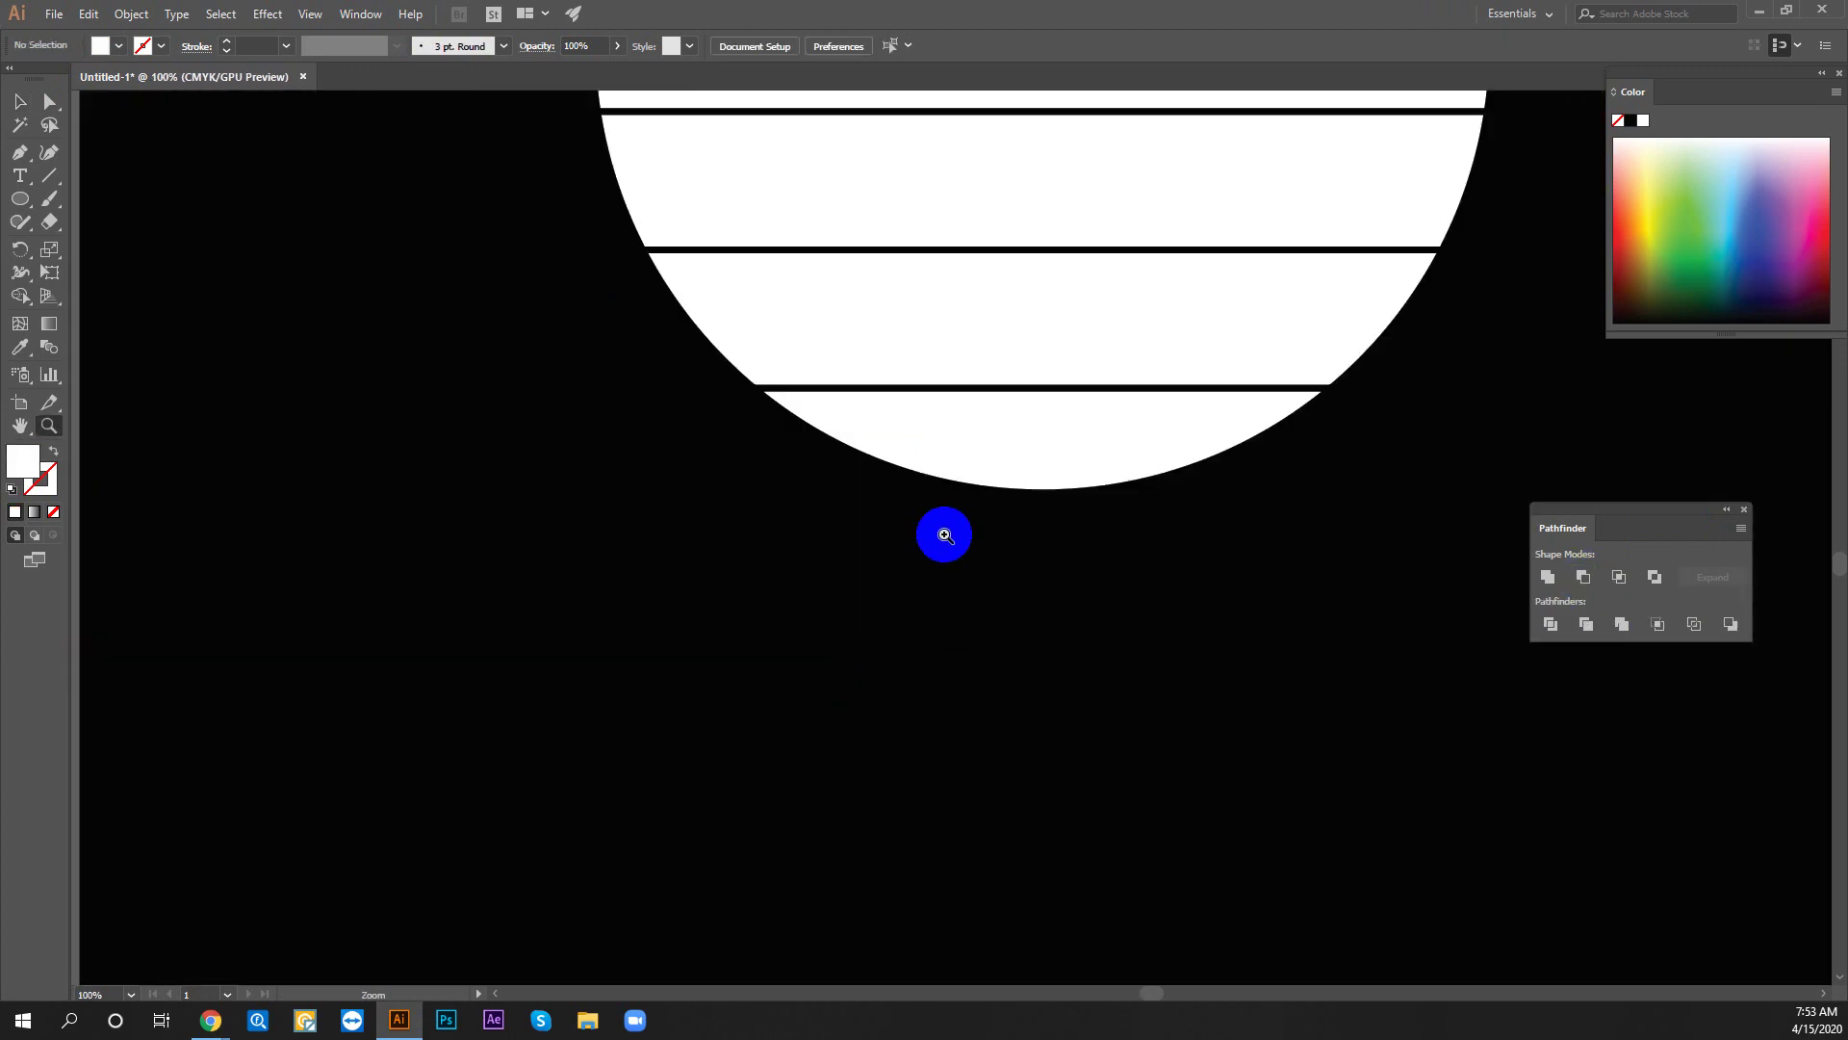
drag(1056, 338, 1020, 397)
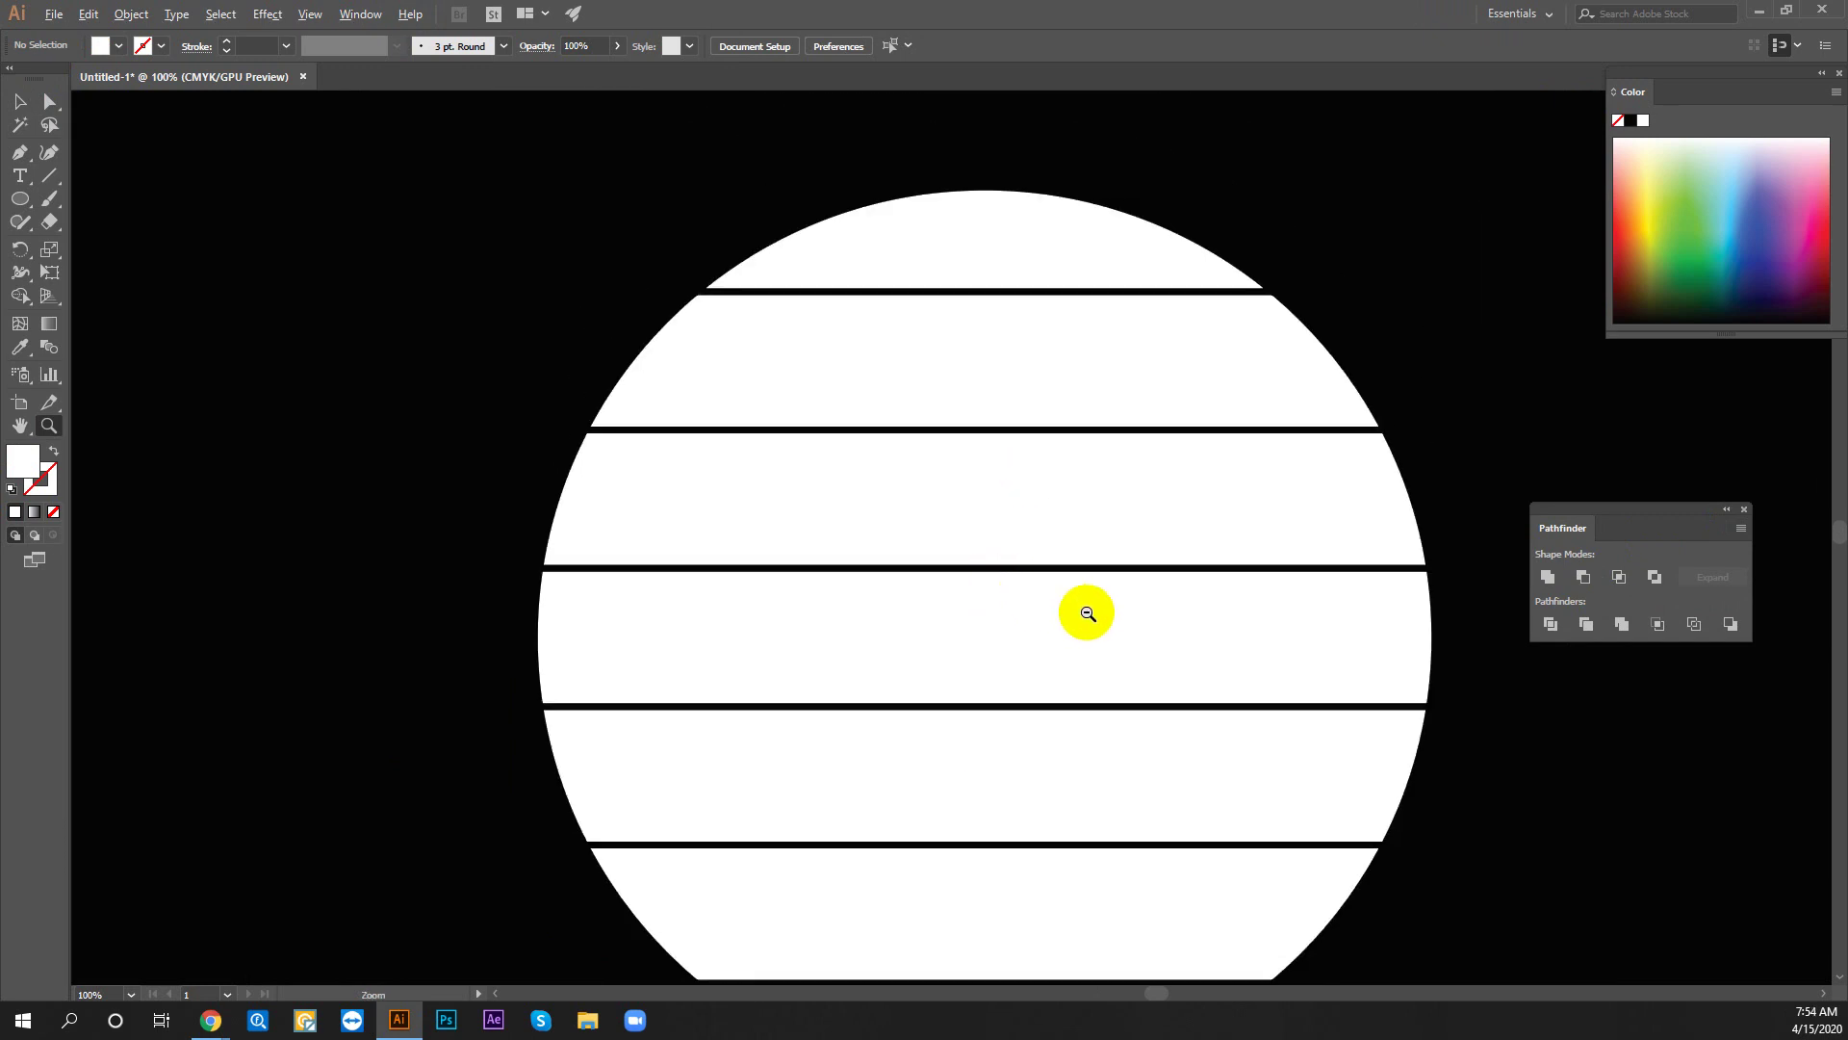
alt+click(1086, 611)
alt+click(1086, 610)
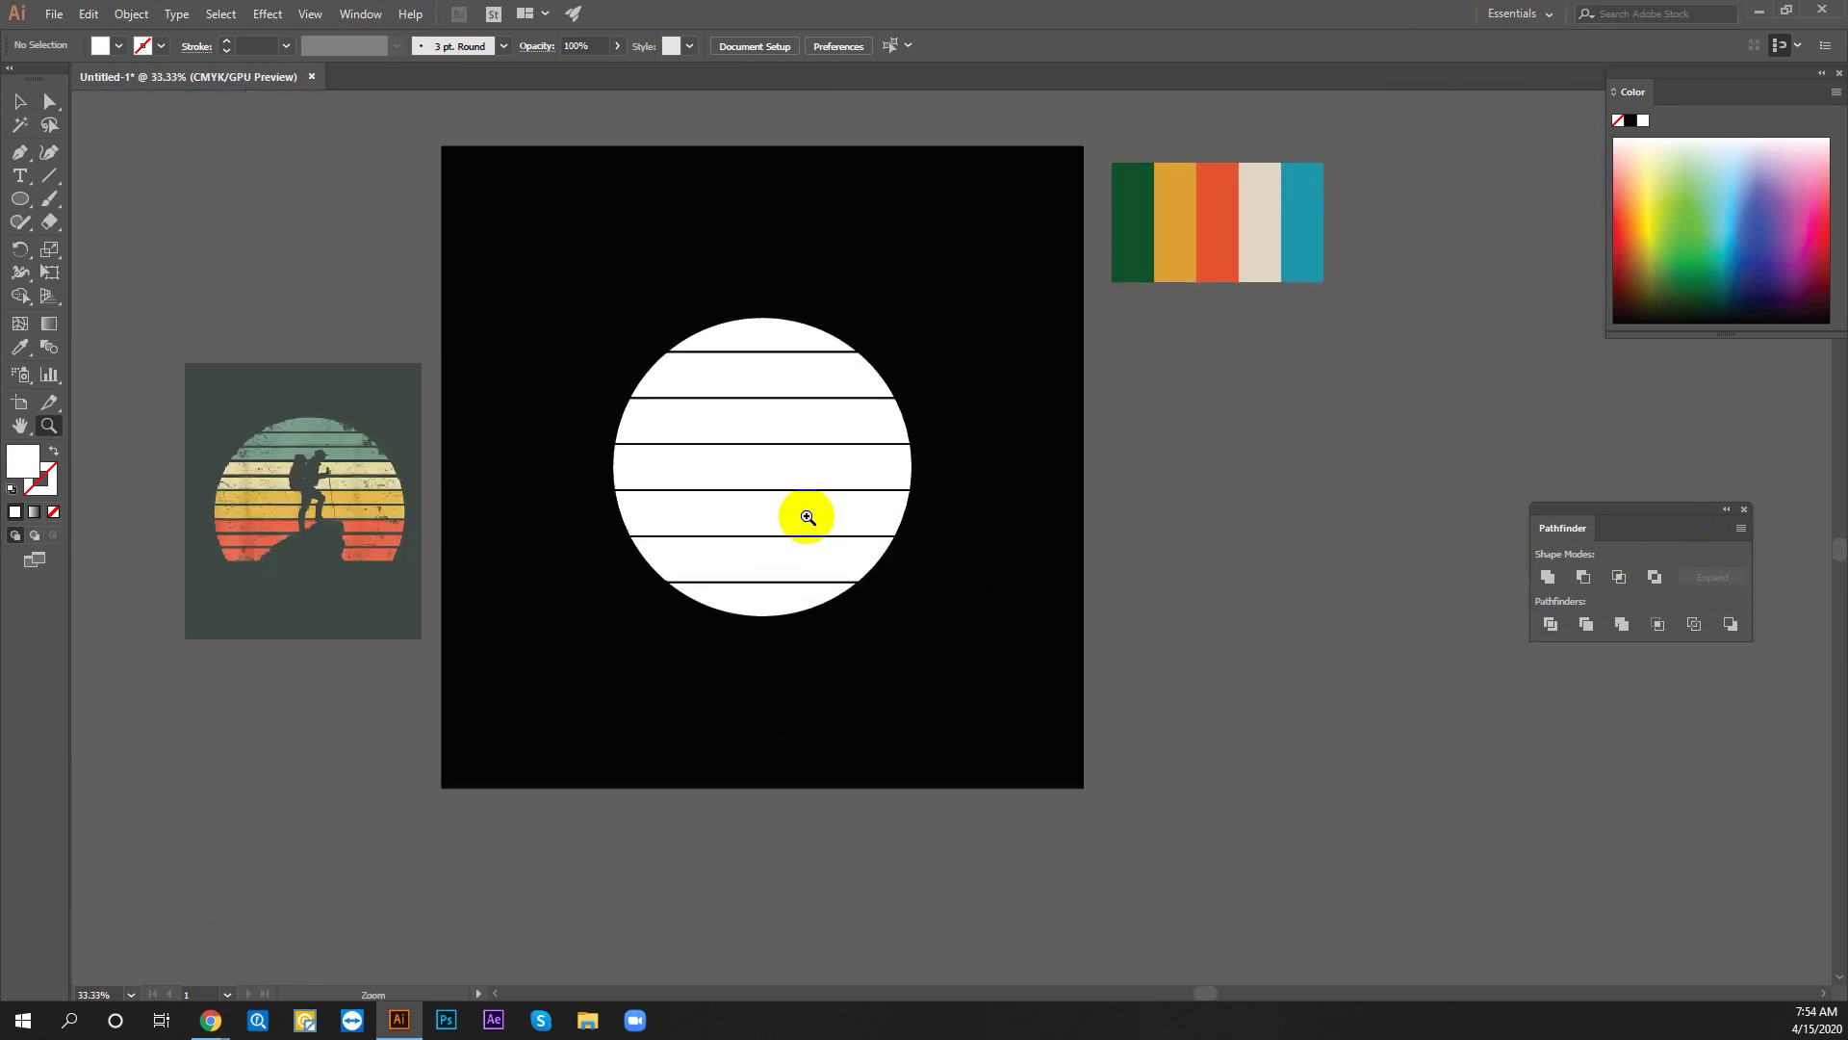
Place a copy of the circle and red lines to the right of the artboard
key(v)
click(807, 517)
key(ctrl+a)
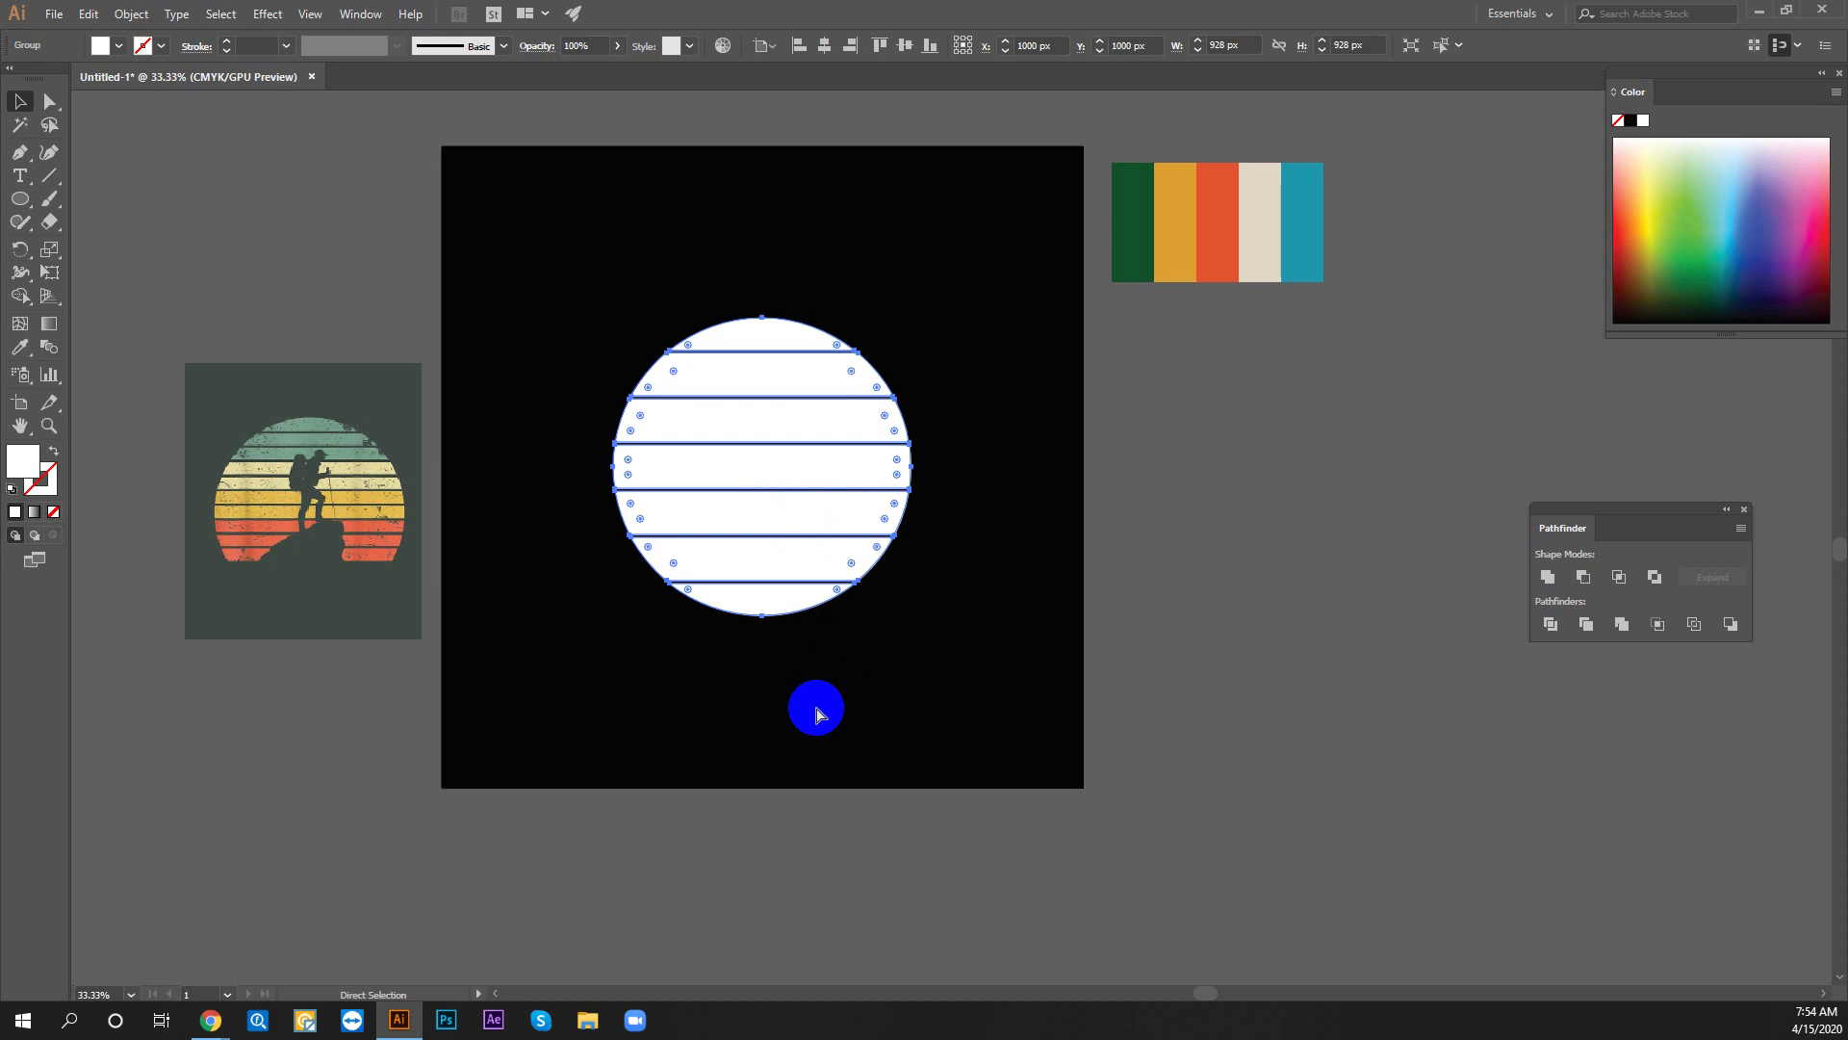
click(833, 710)
drag(648, 728, 359, 747)
key(ctrl+a)
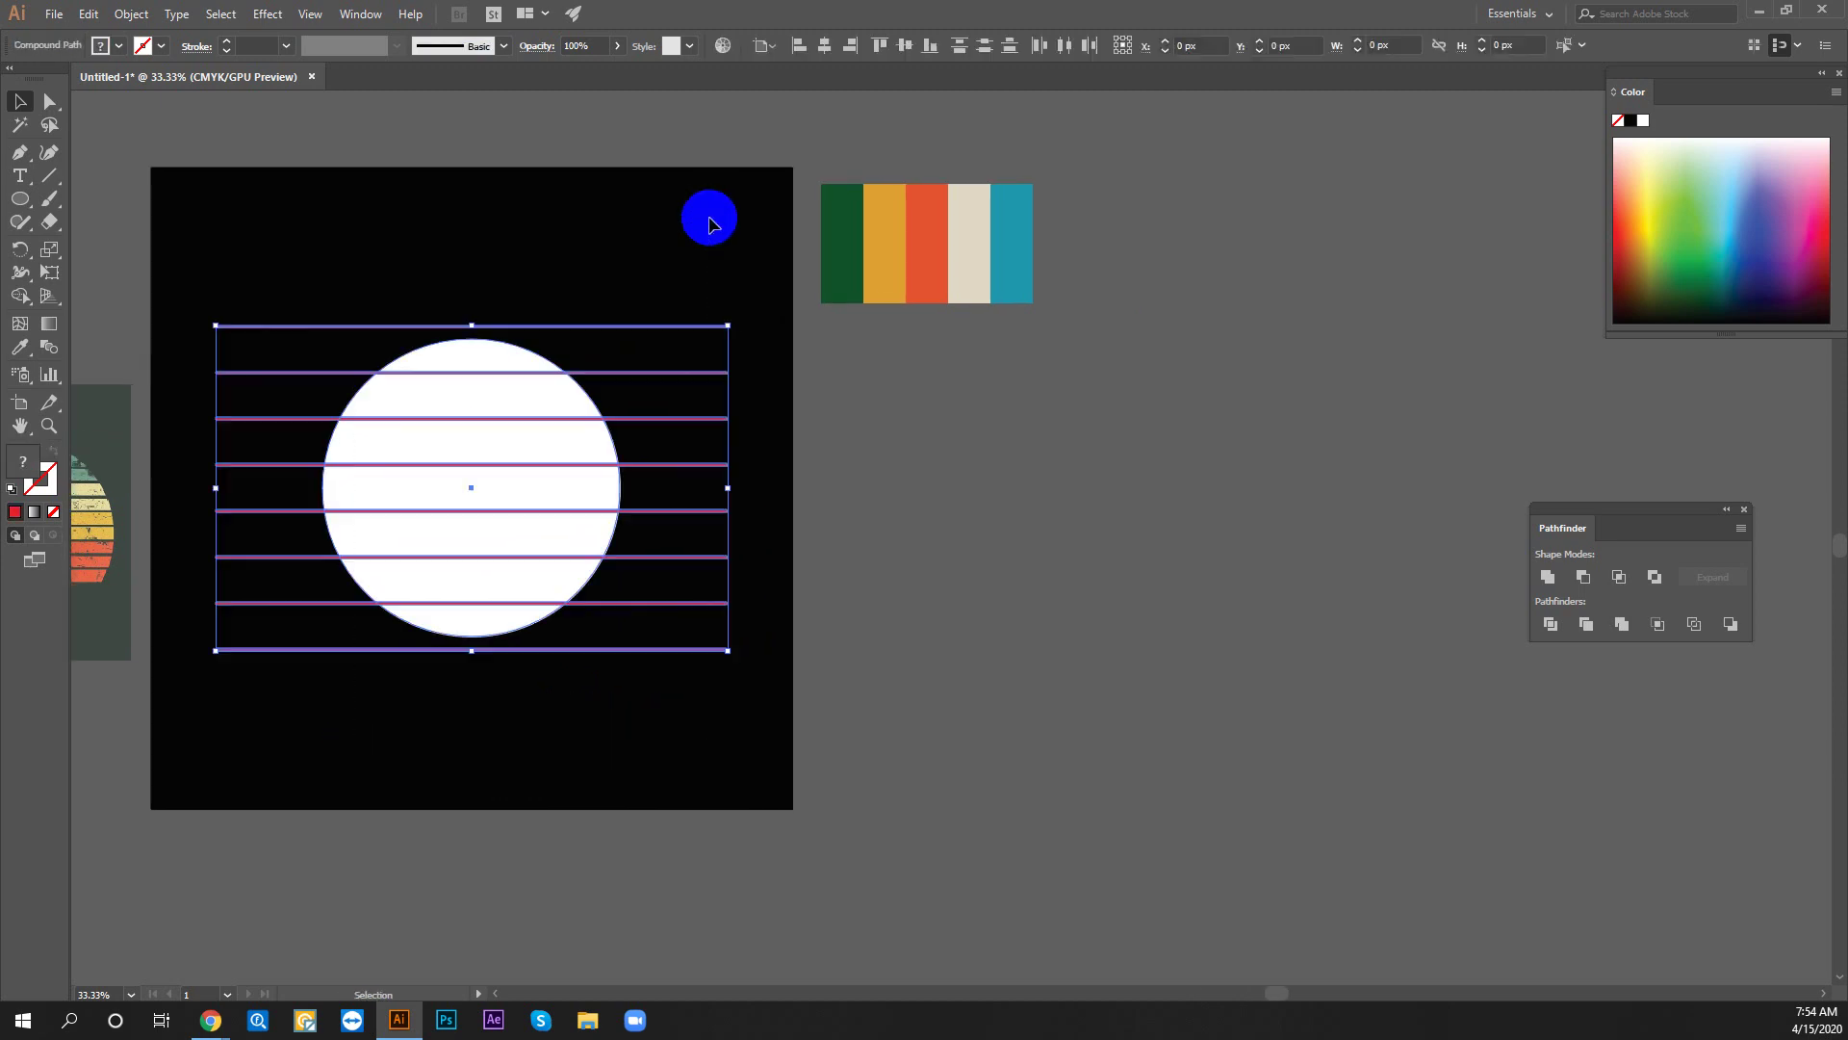
drag(595, 619, 313, 653)
drag(215, 565, 1106, 636)
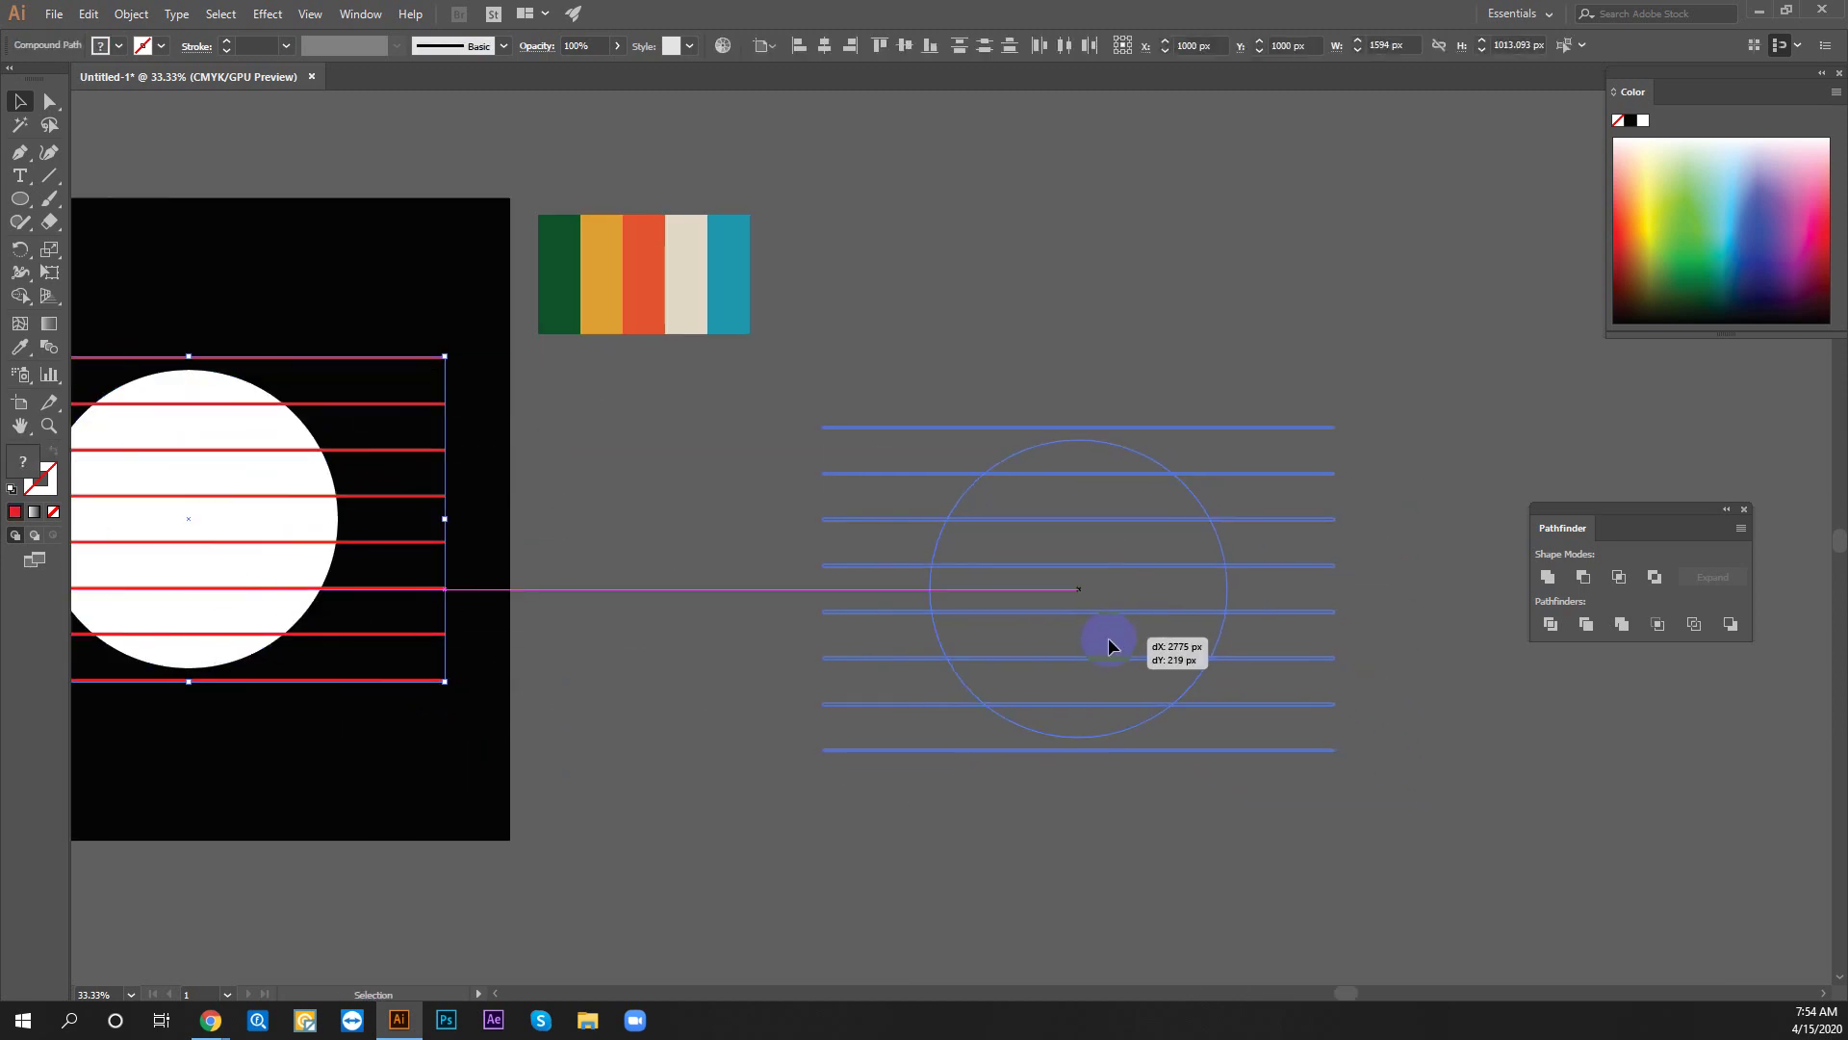
click(1238, 857)
mouse_move(1239, 857)
mouse_down()
mouse_move(590, 838)
mouse_move(879, 785)
mouse_up()
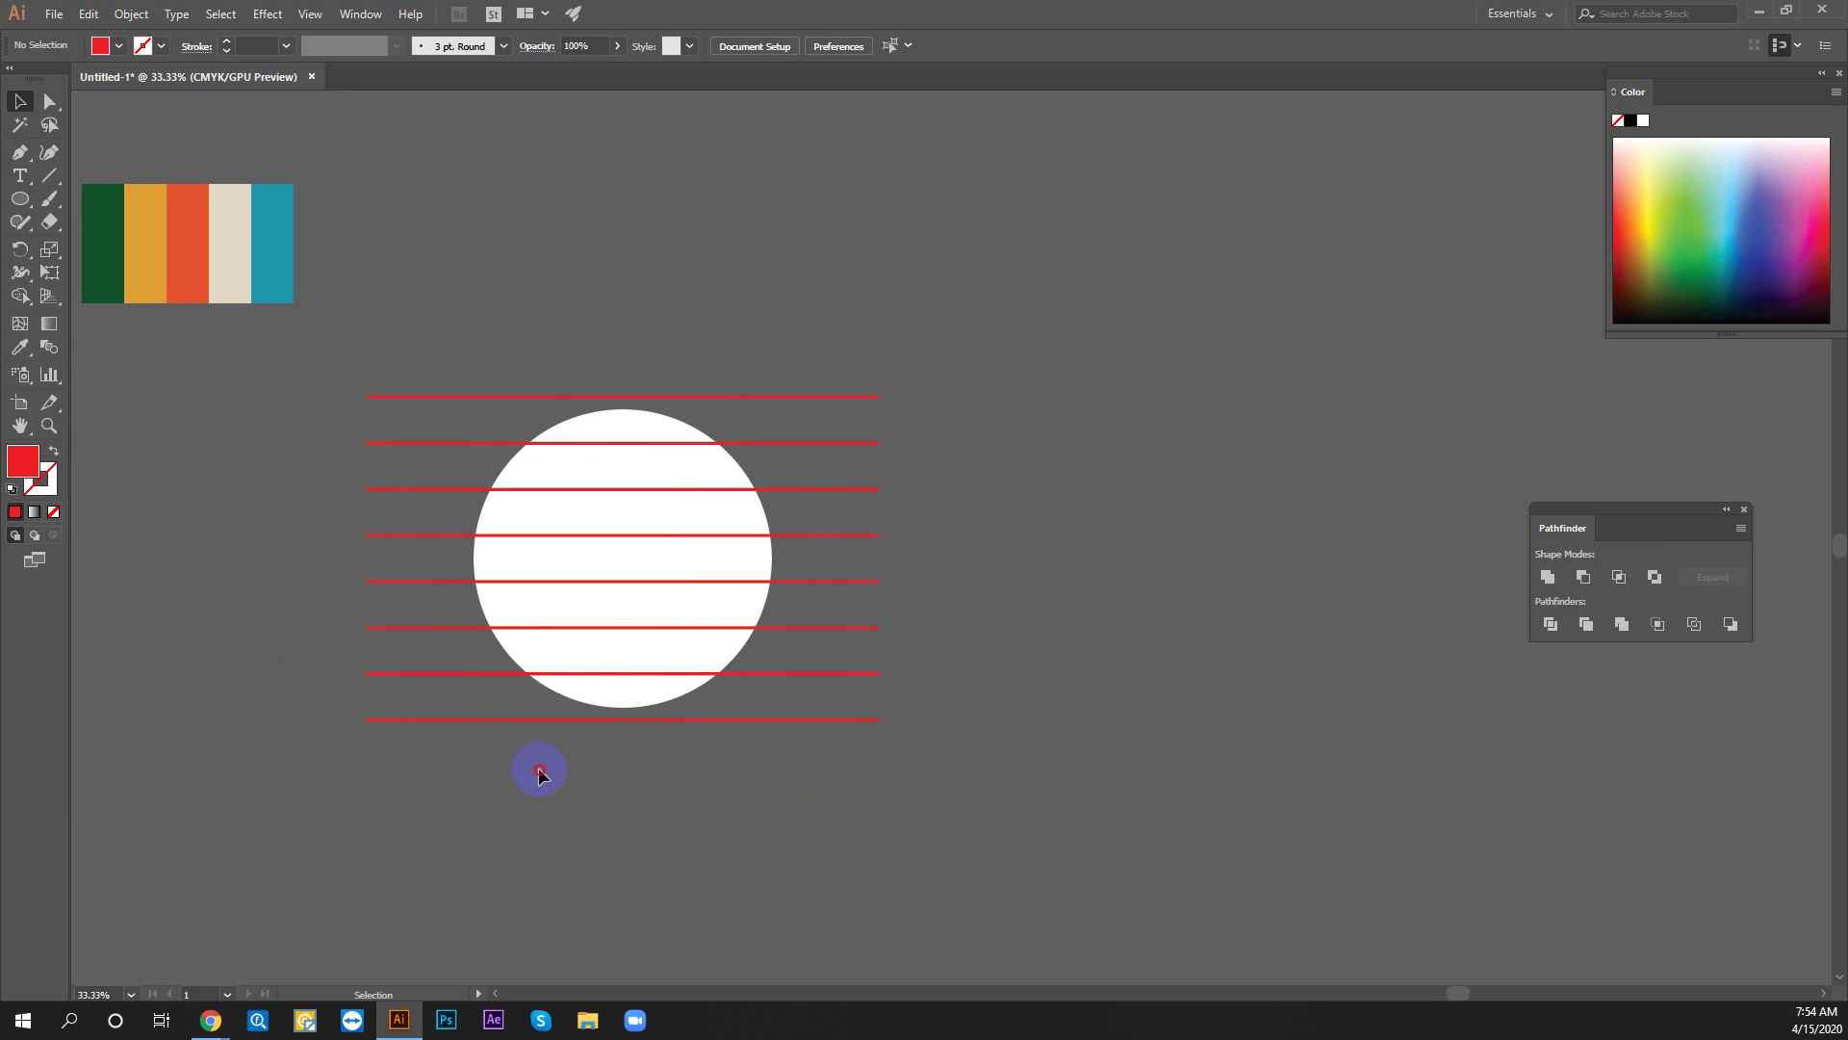
Divide the copied circle along the lines with Pathfinder and ungroup the pieces
drag(860, 360, 959, 468)
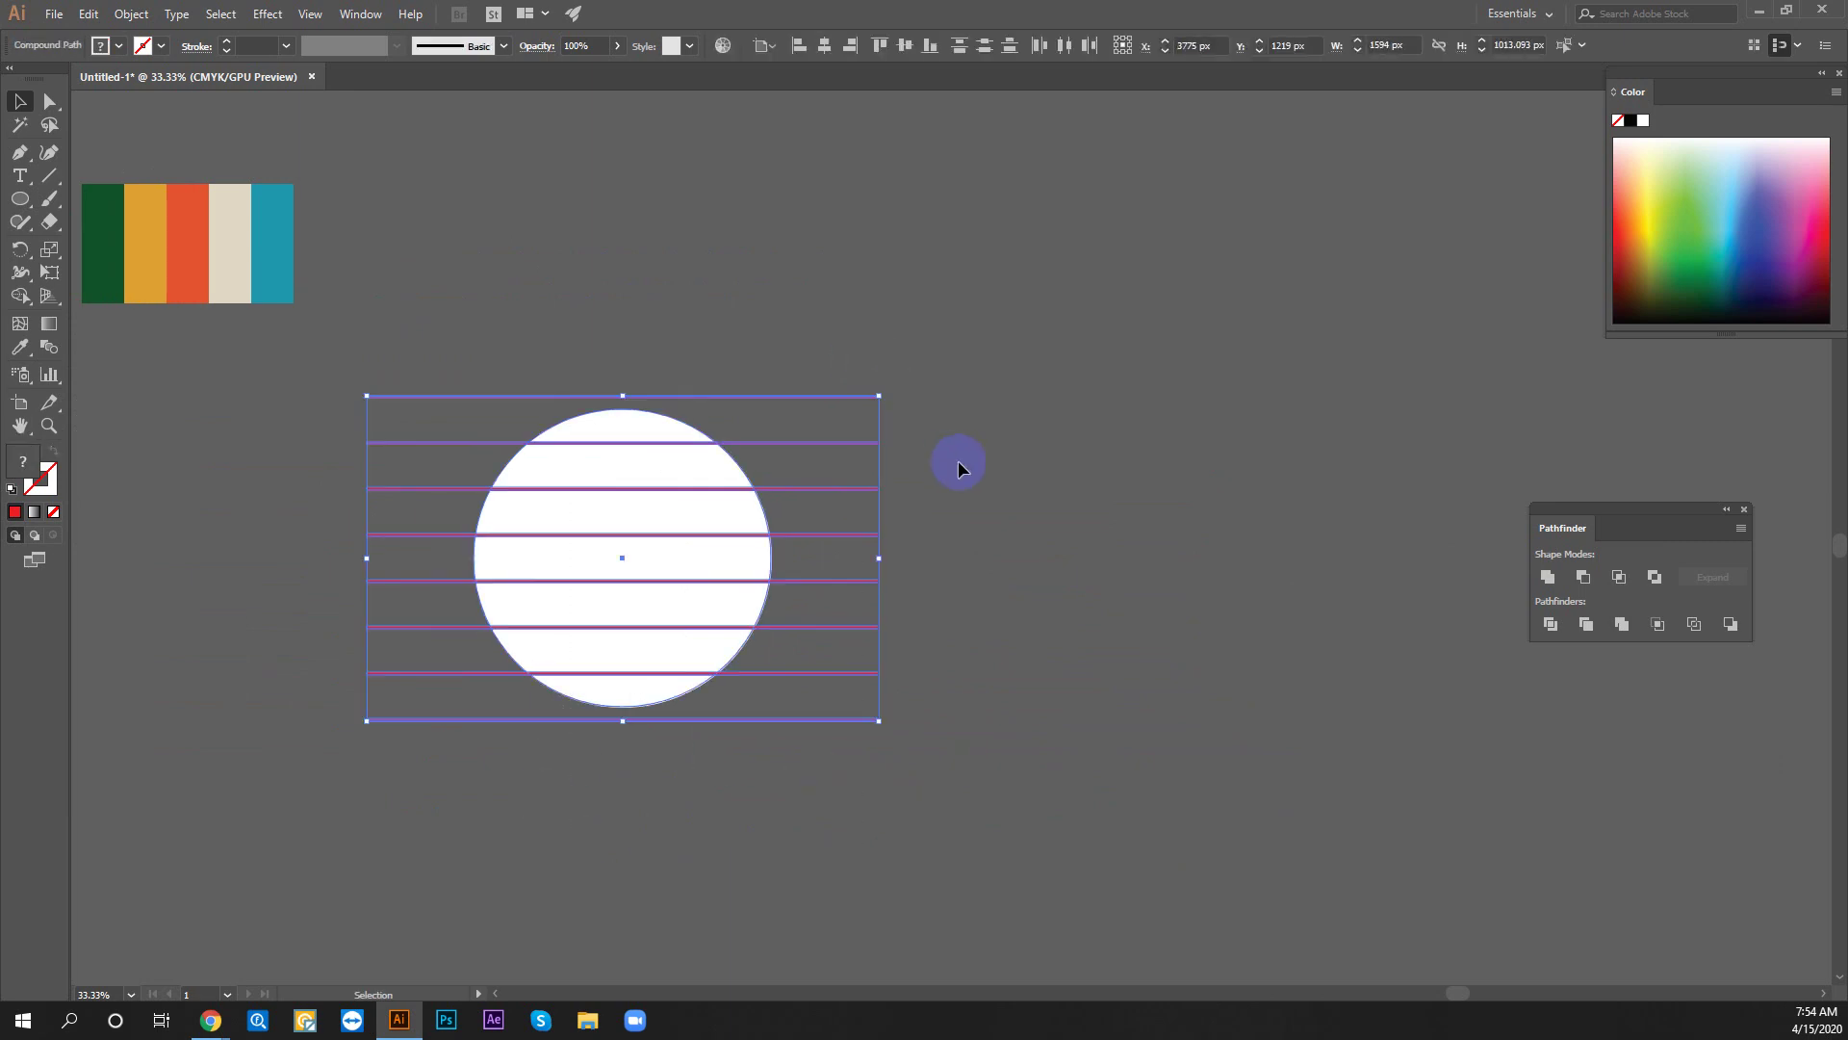
click(1549, 625)
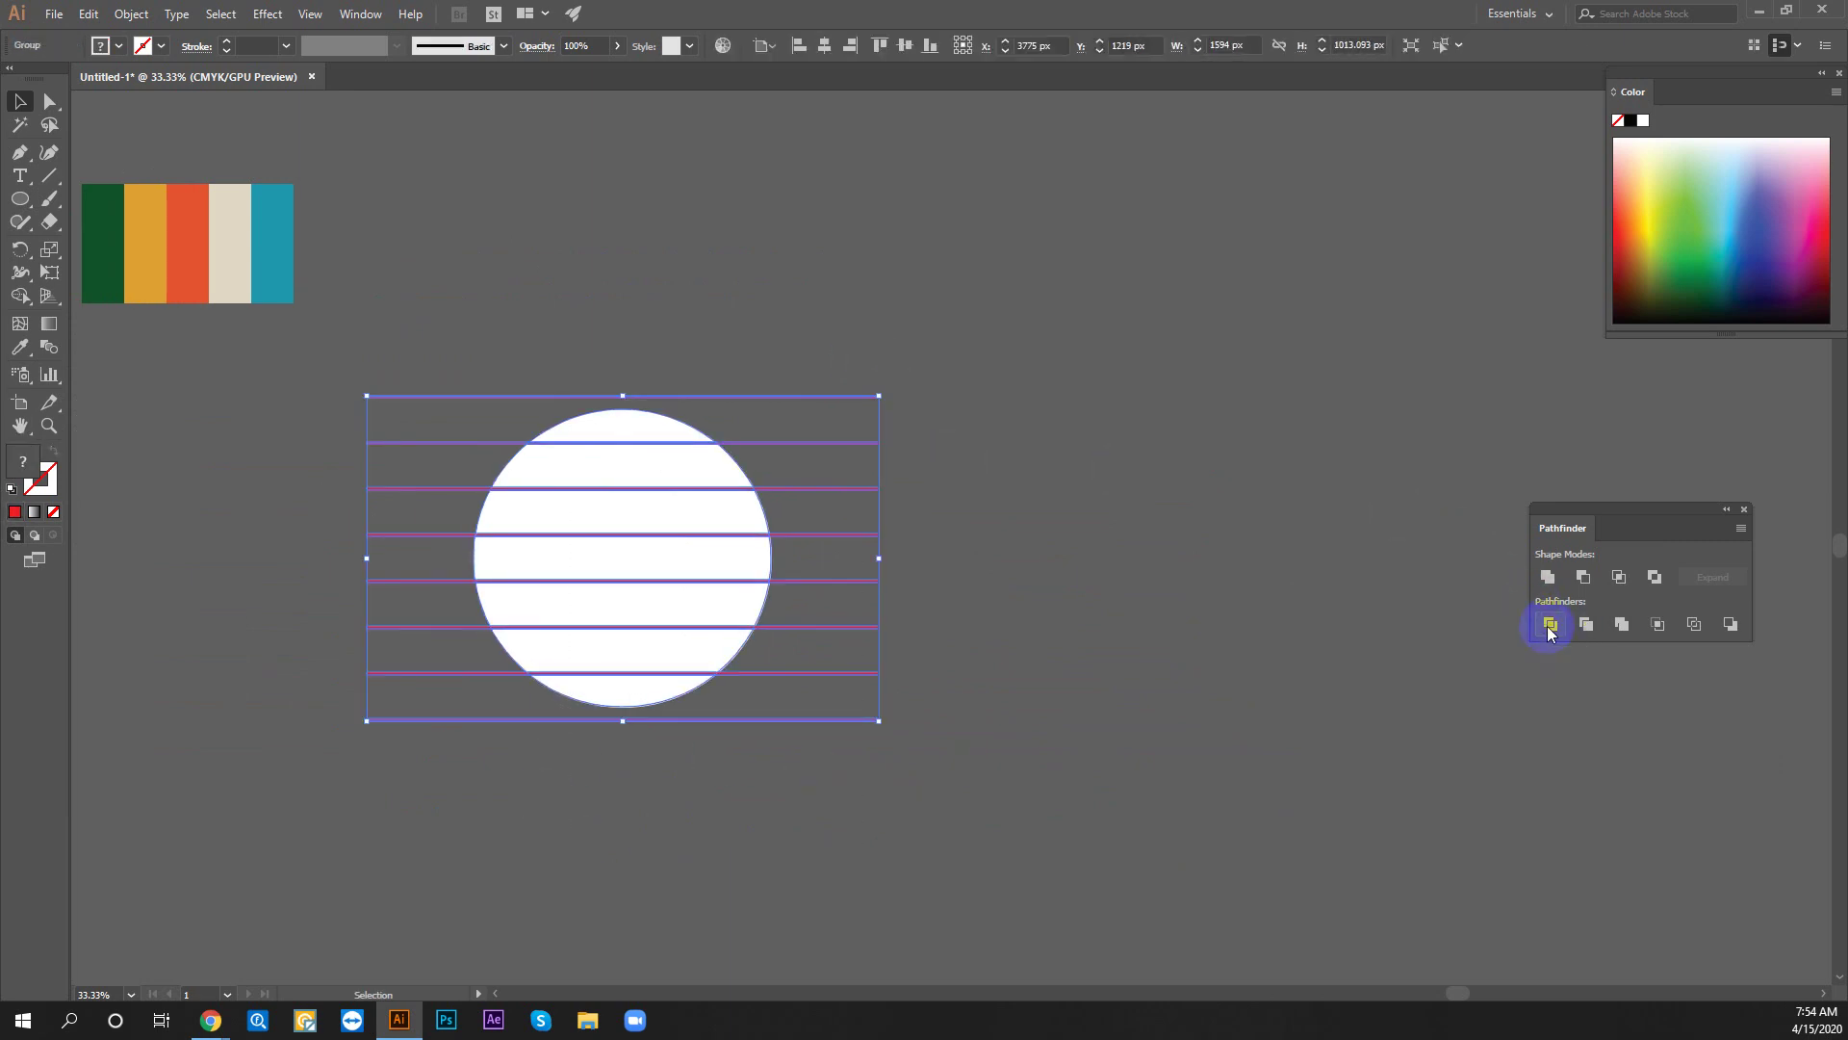
click(977, 681)
right_click(732, 612)
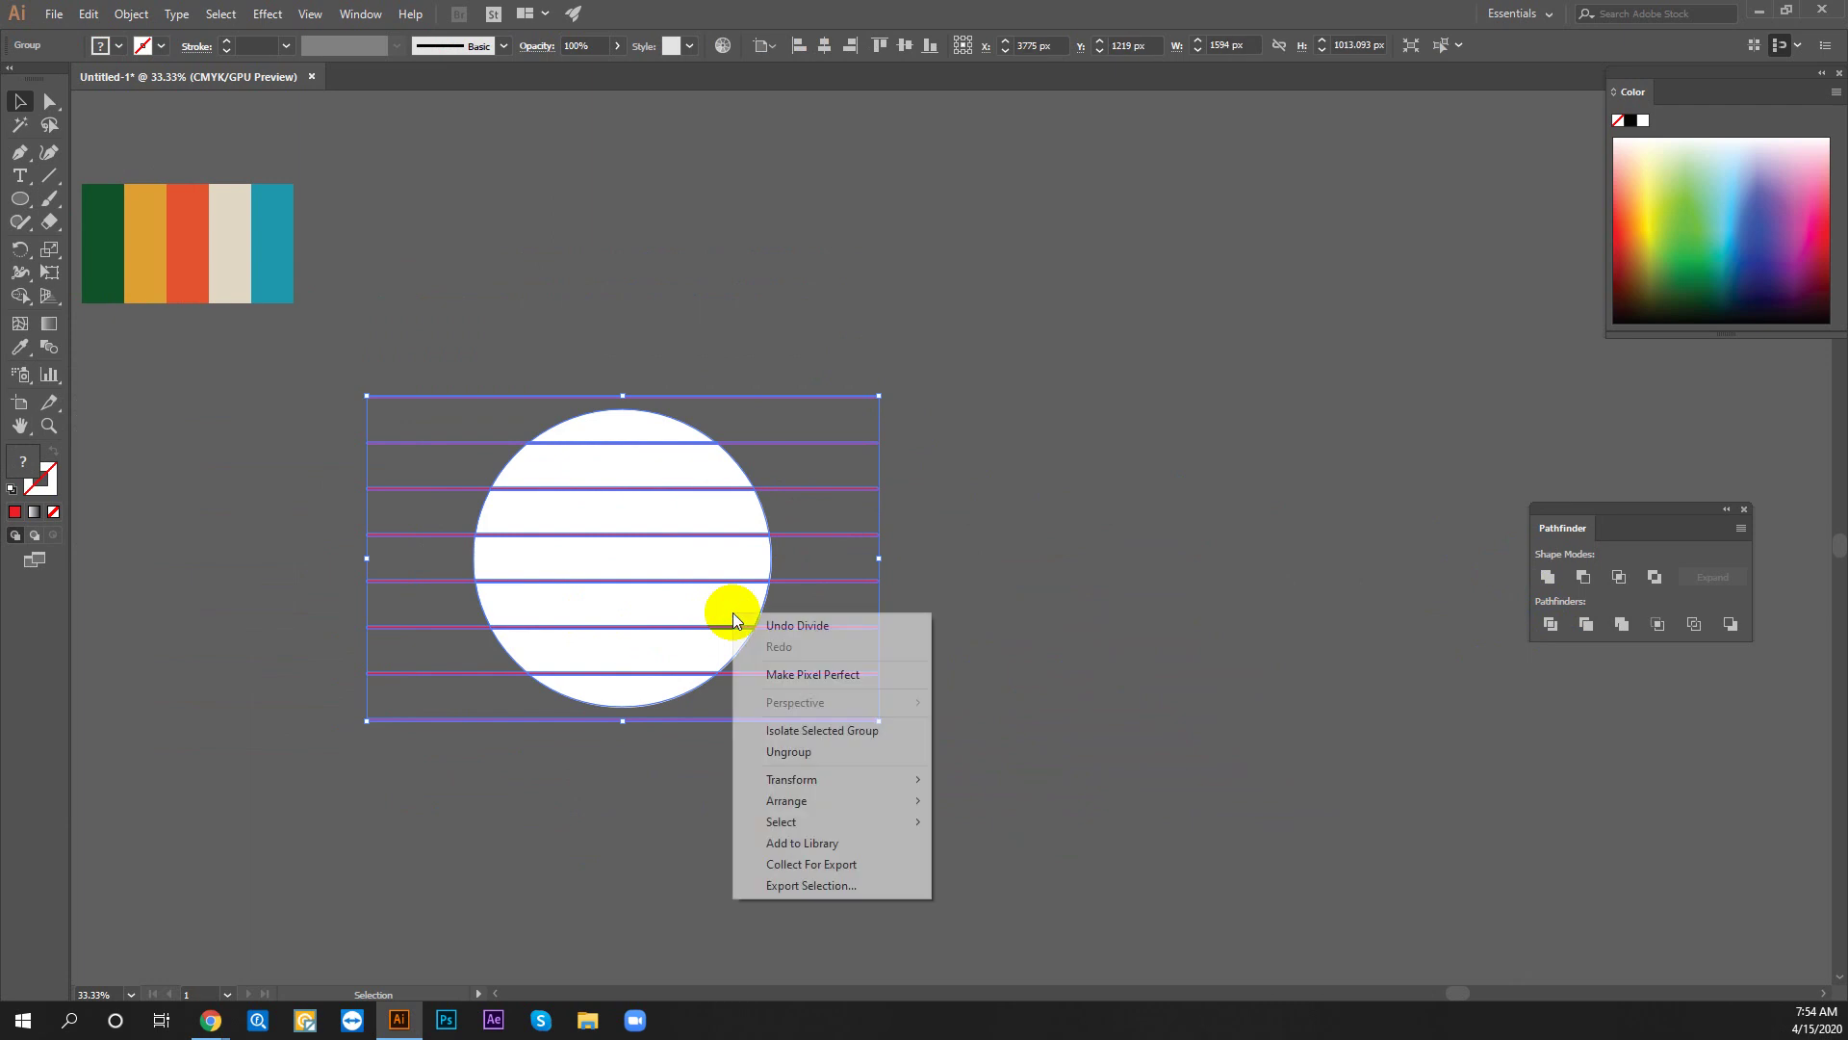
click(805, 750)
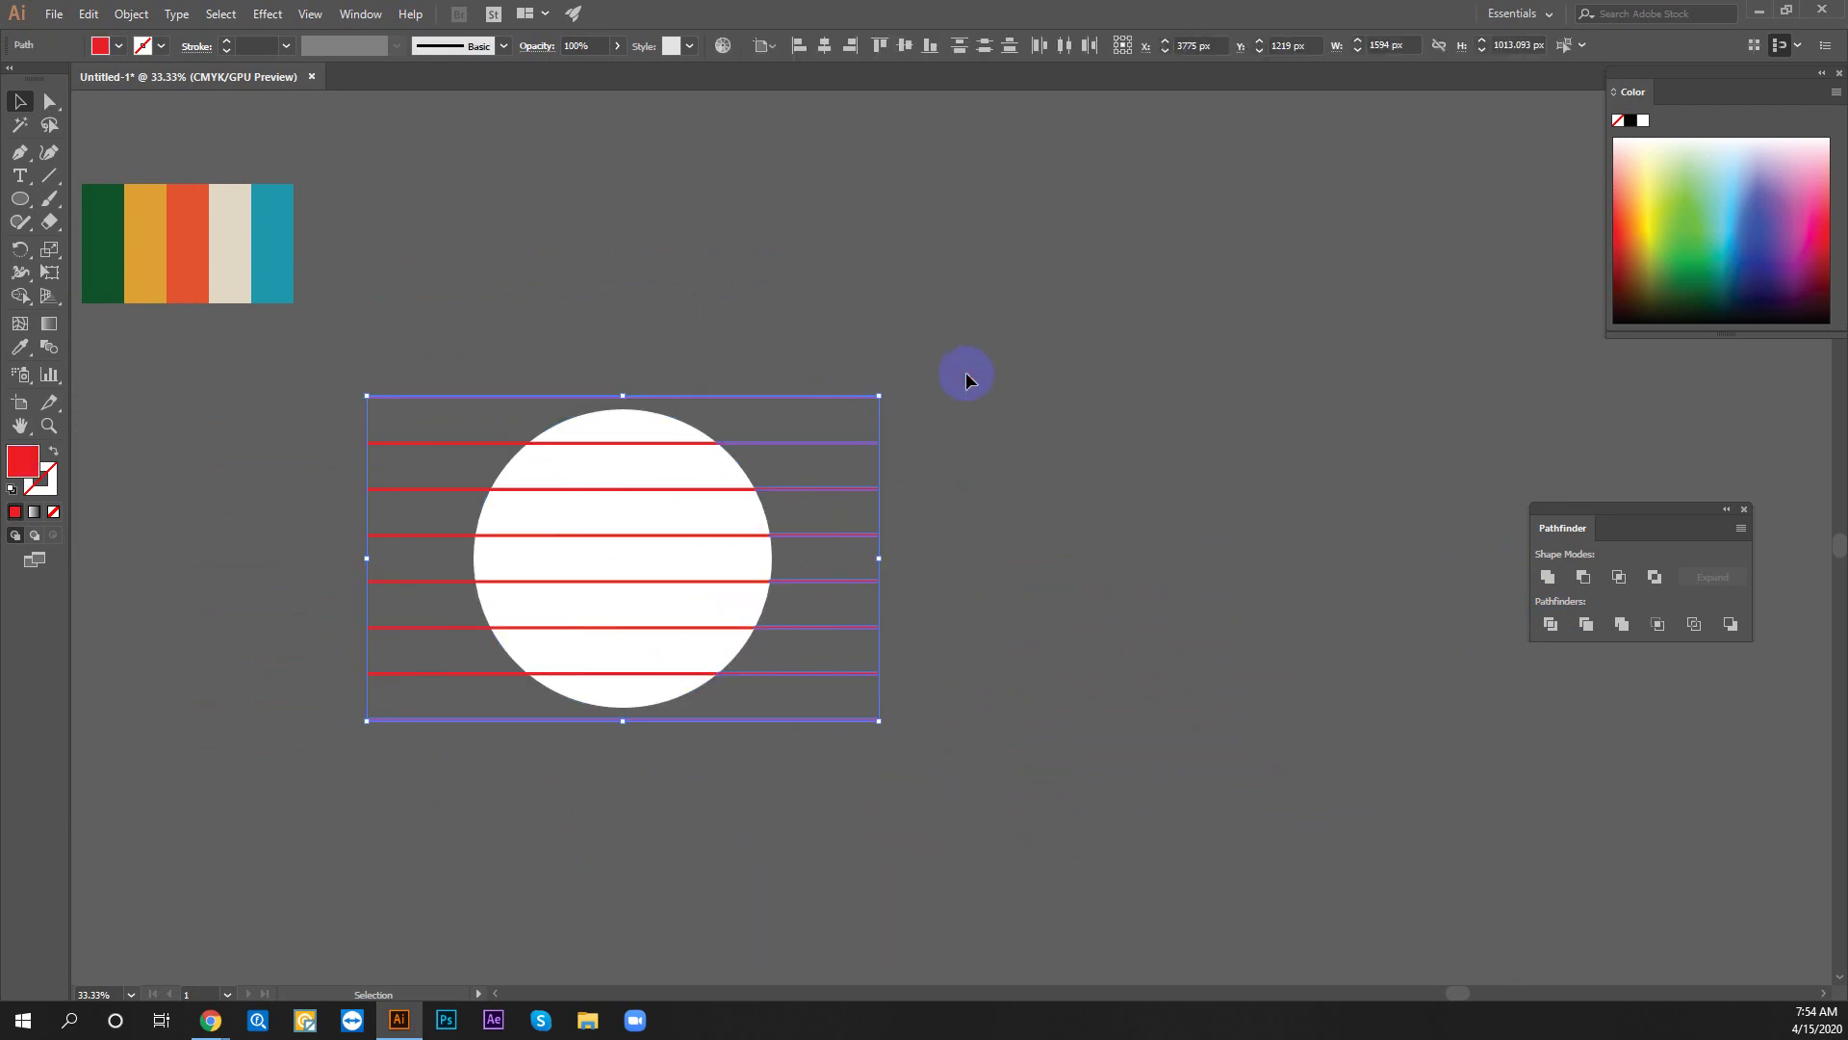
click(905, 478)
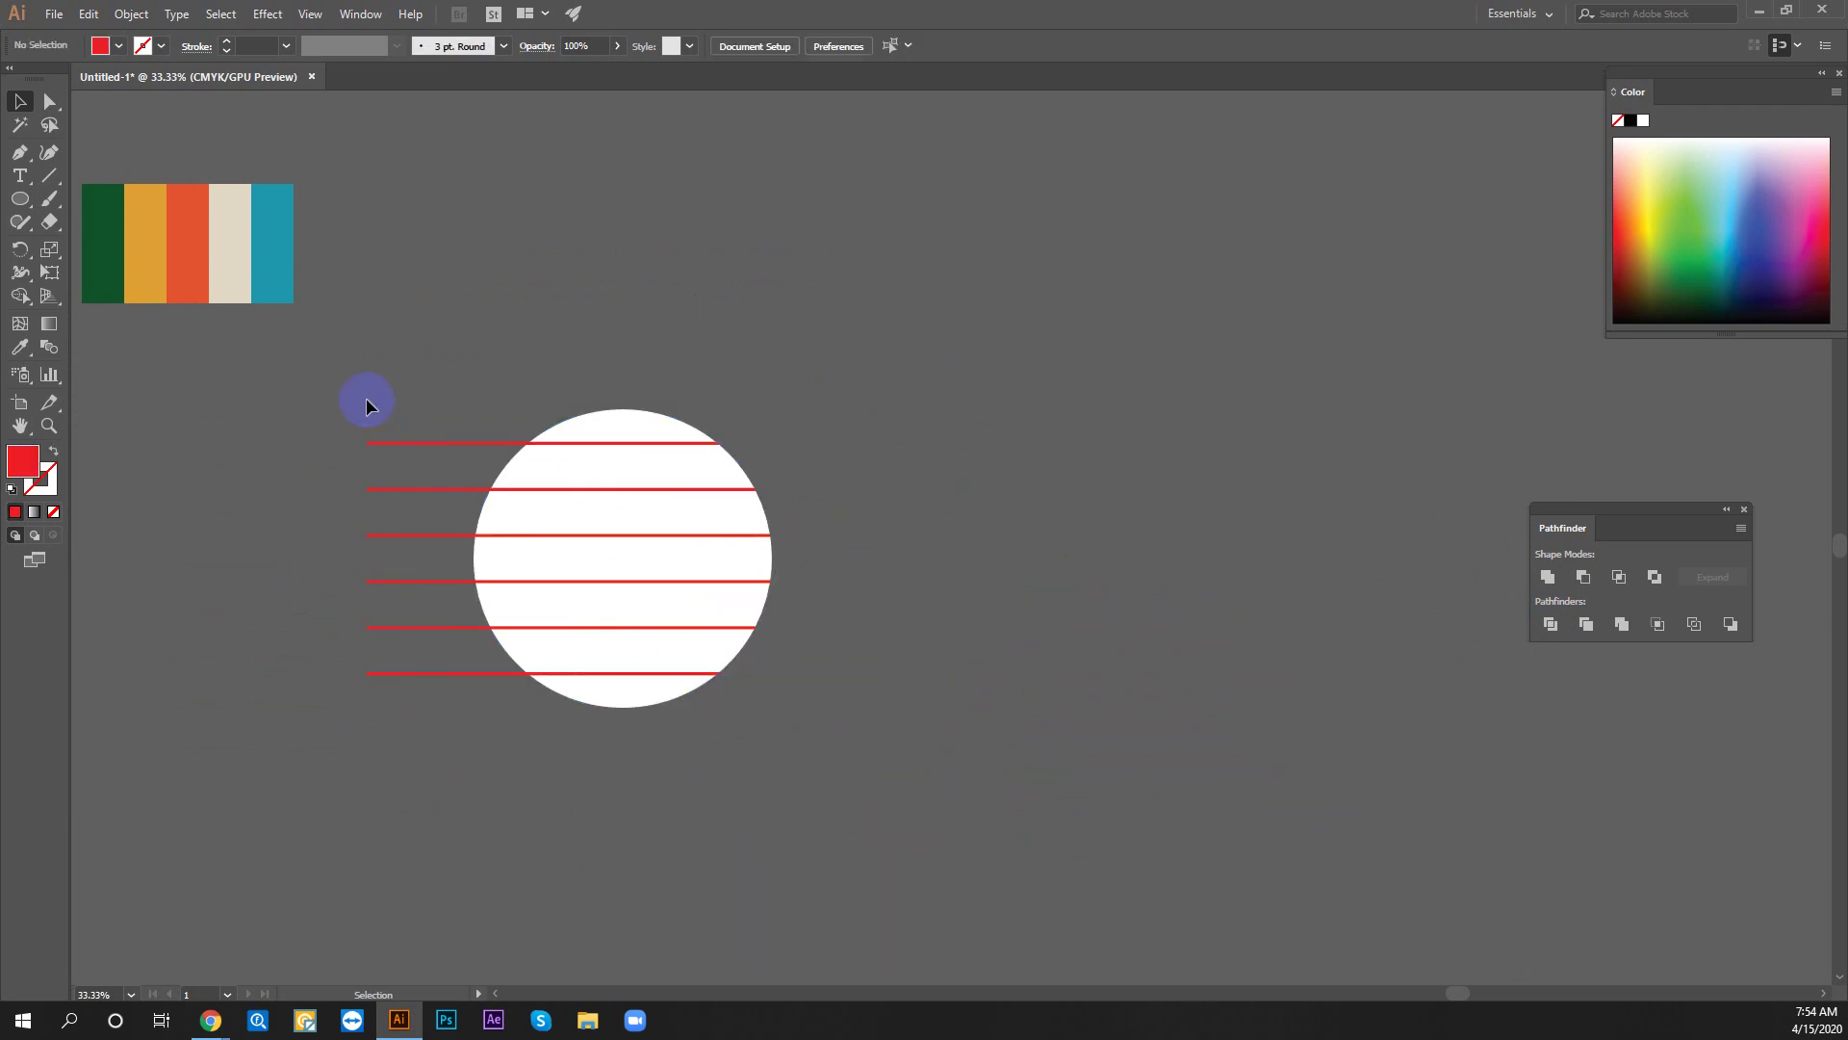
Delete the stray outside line pieces and red lines, keeping the white strips
drag(364, 395, 461, 825)
key(Delete)
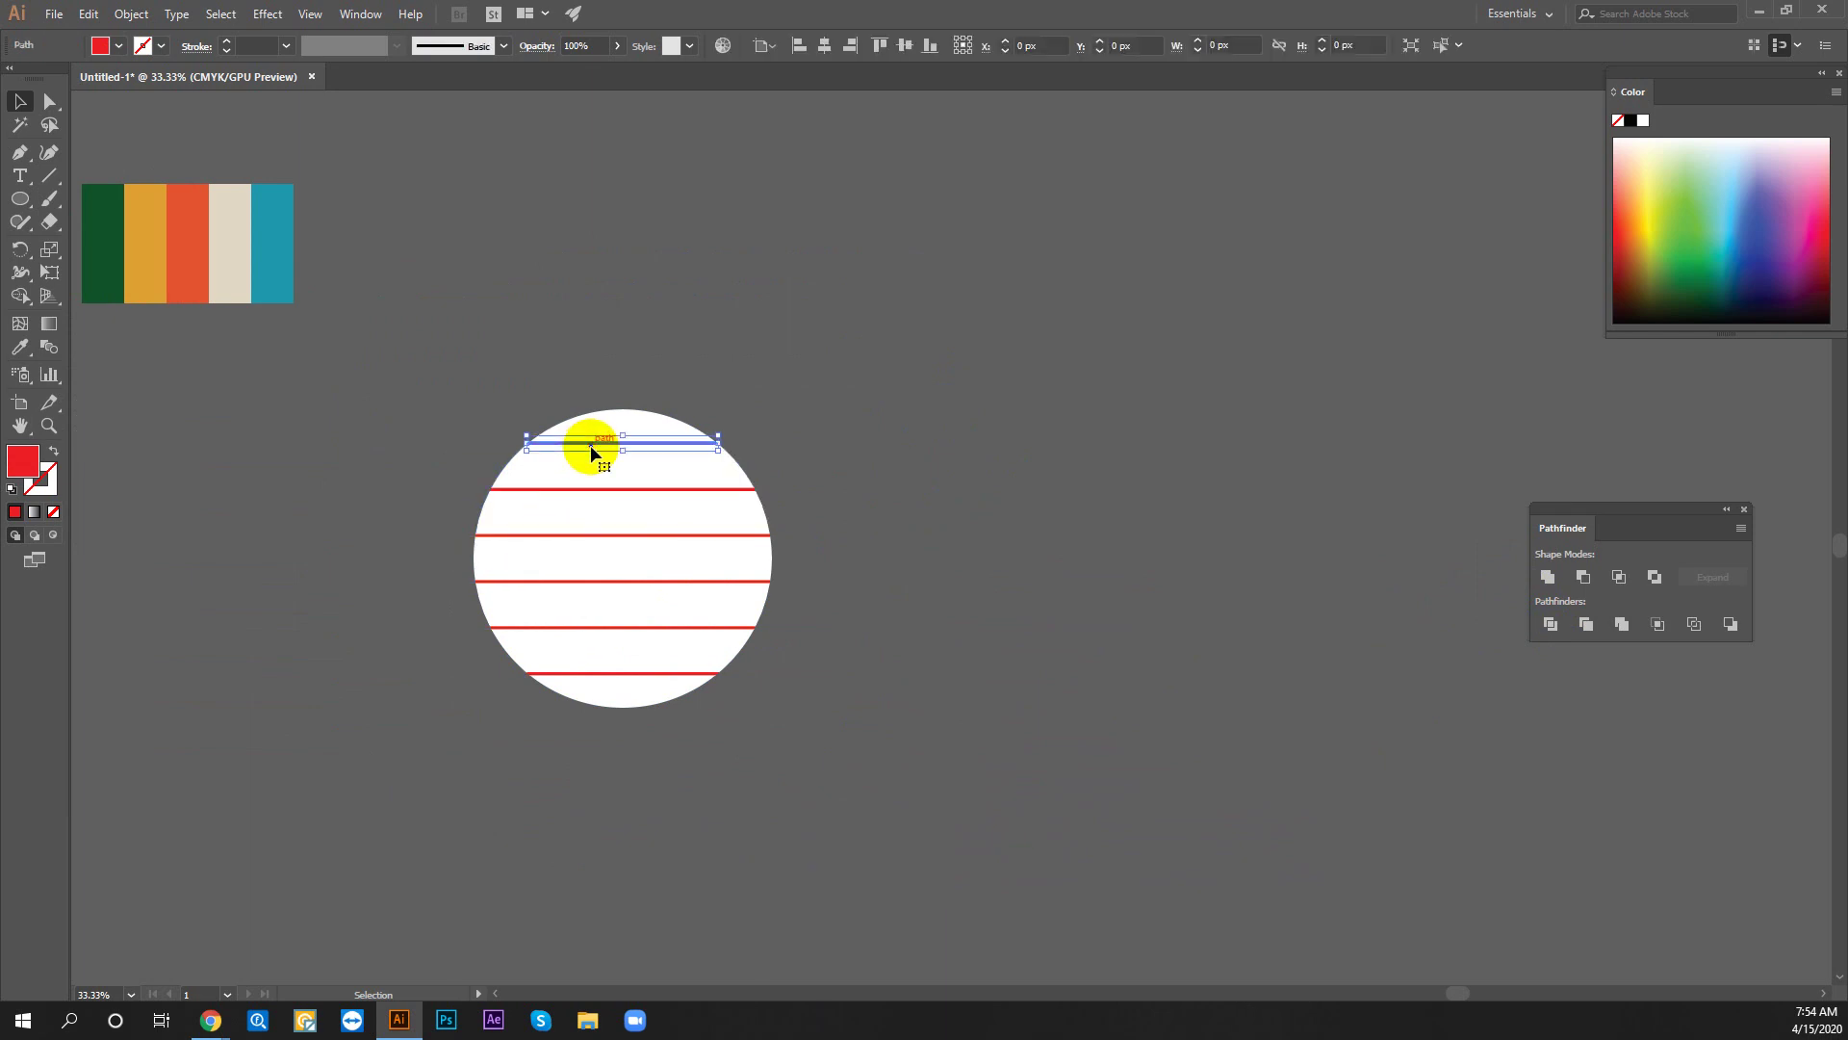
click(591, 445)
key(Delete)
click(606, 488)
key(Delete)
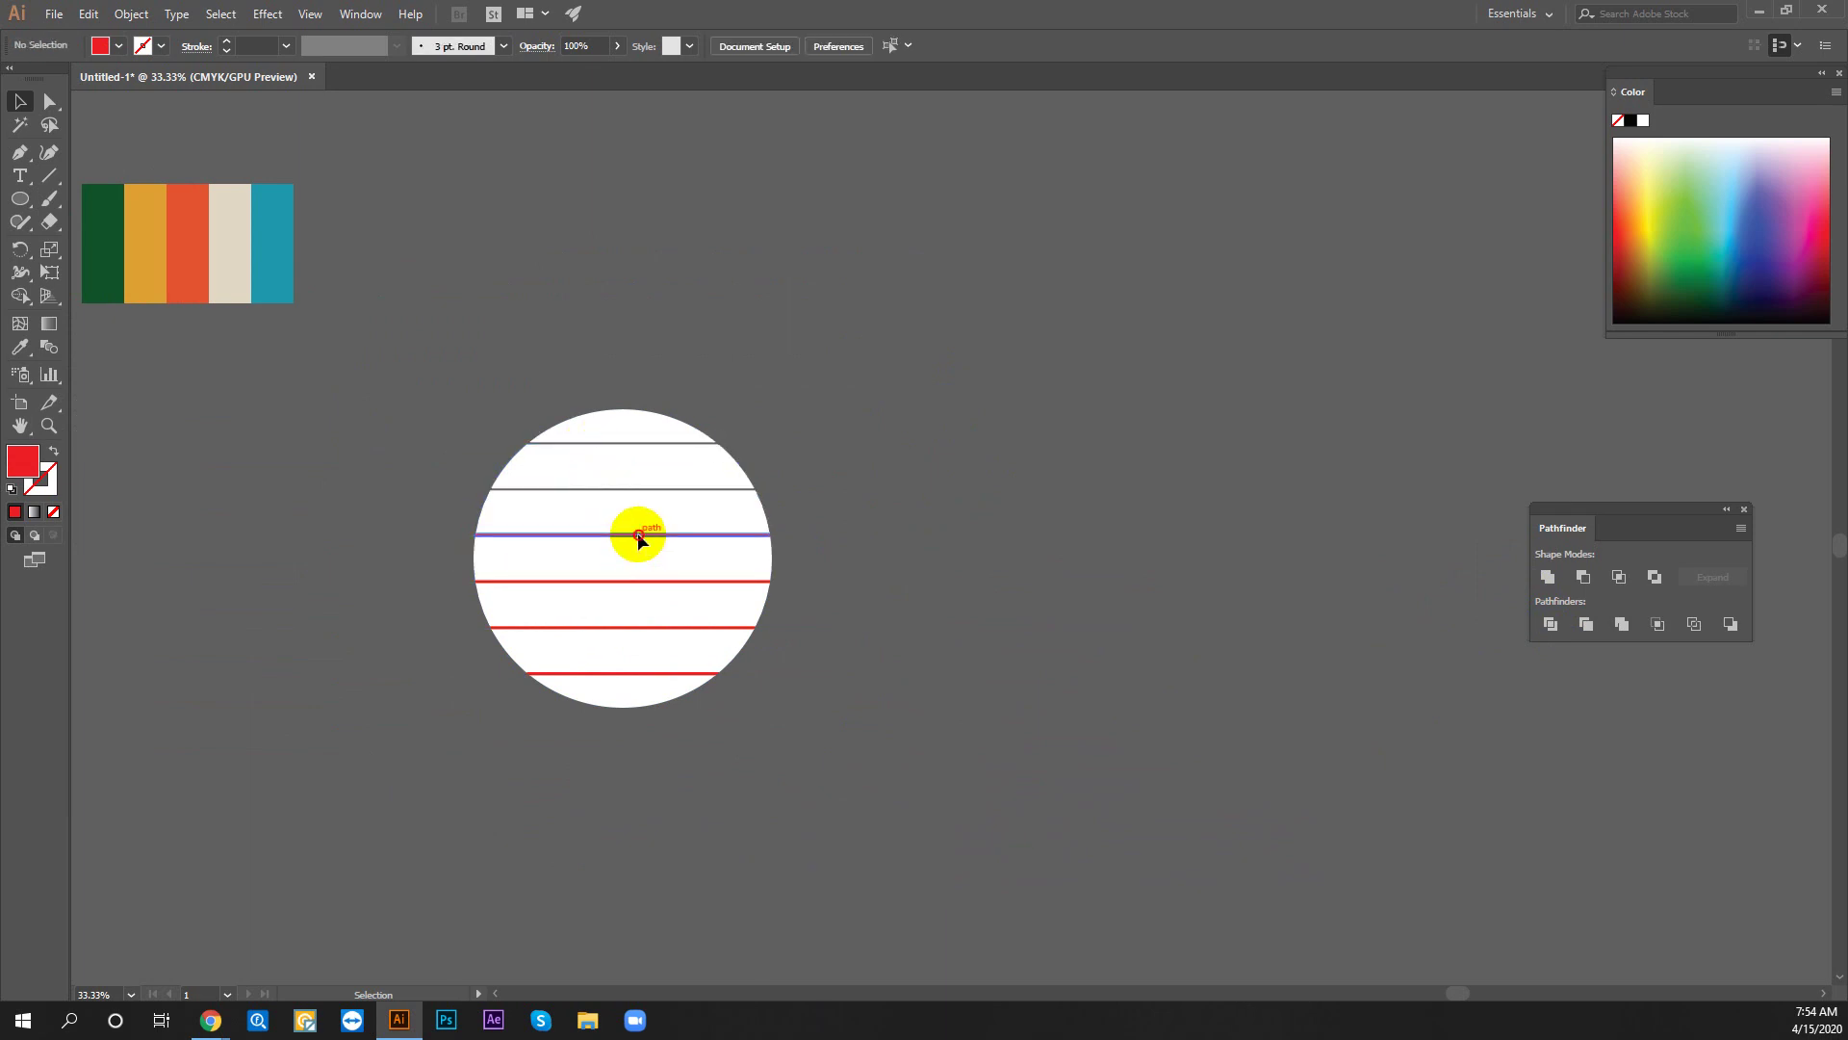
click(653, 582)
key(Delete)
click(658, 625)
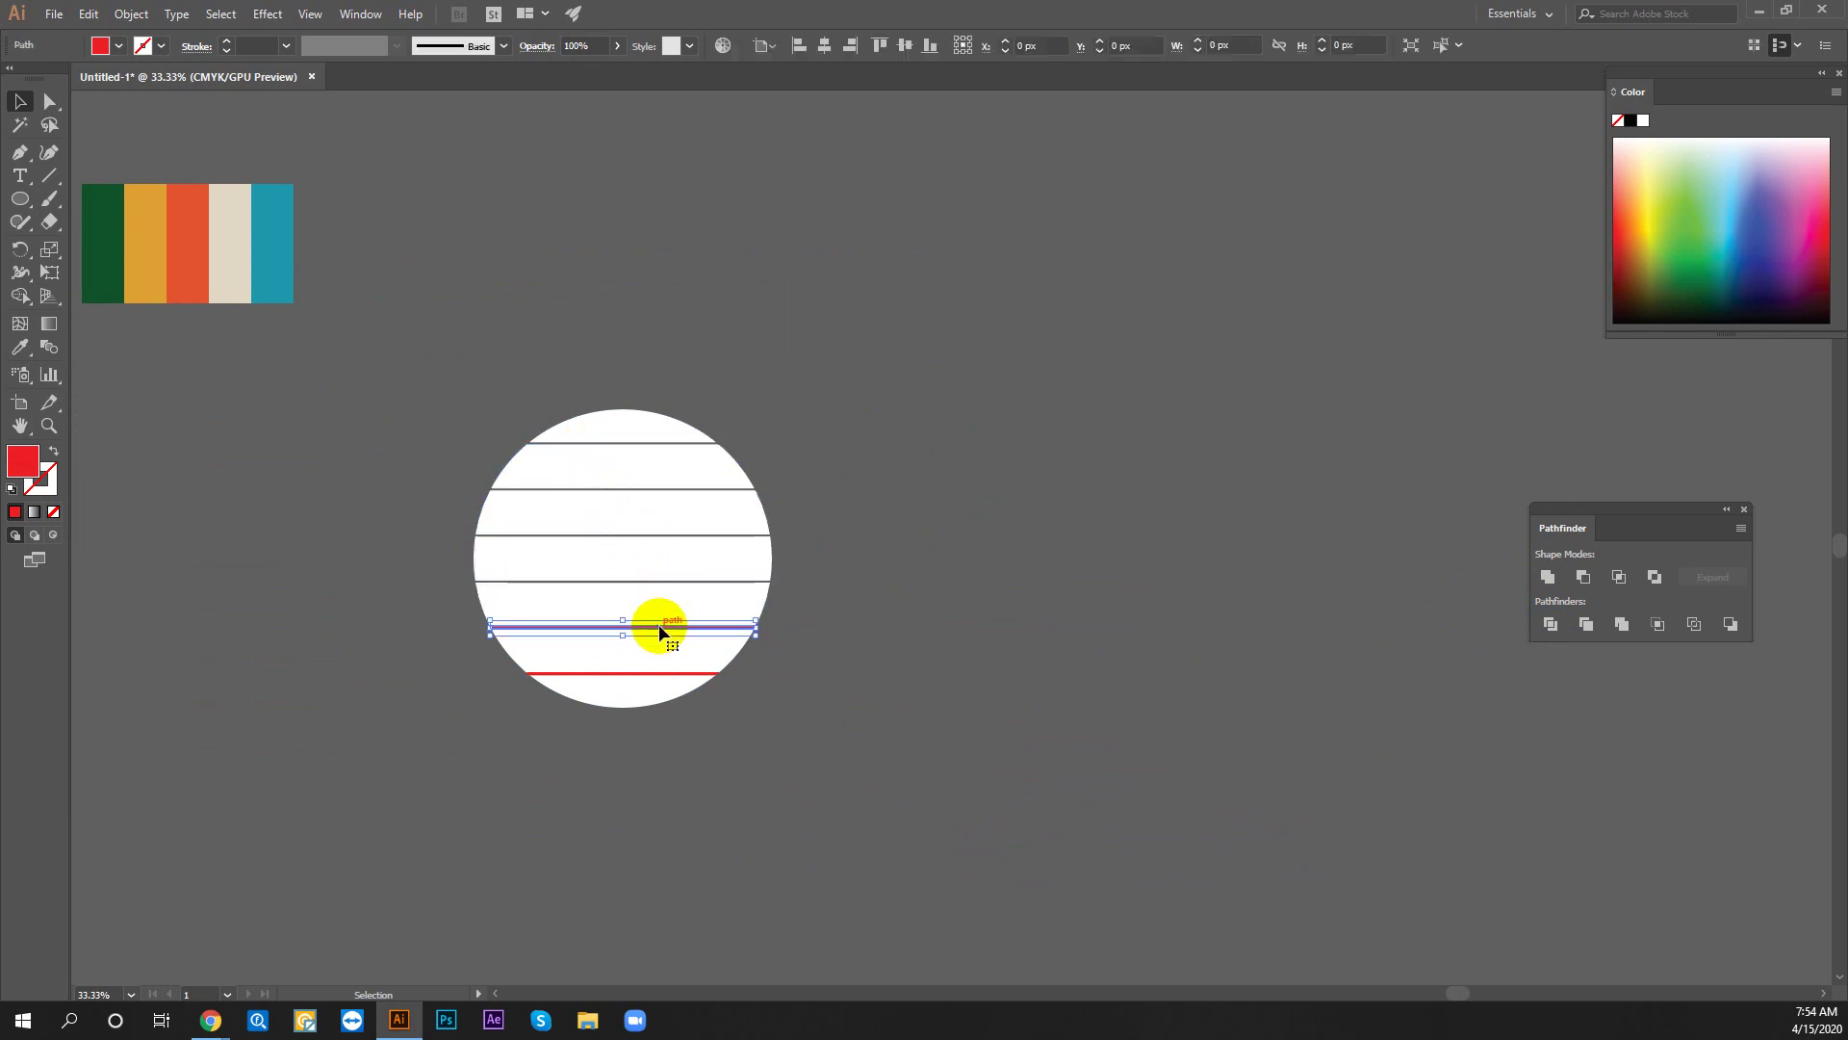
key(Delete)
click(652, 674)
key(Delete)
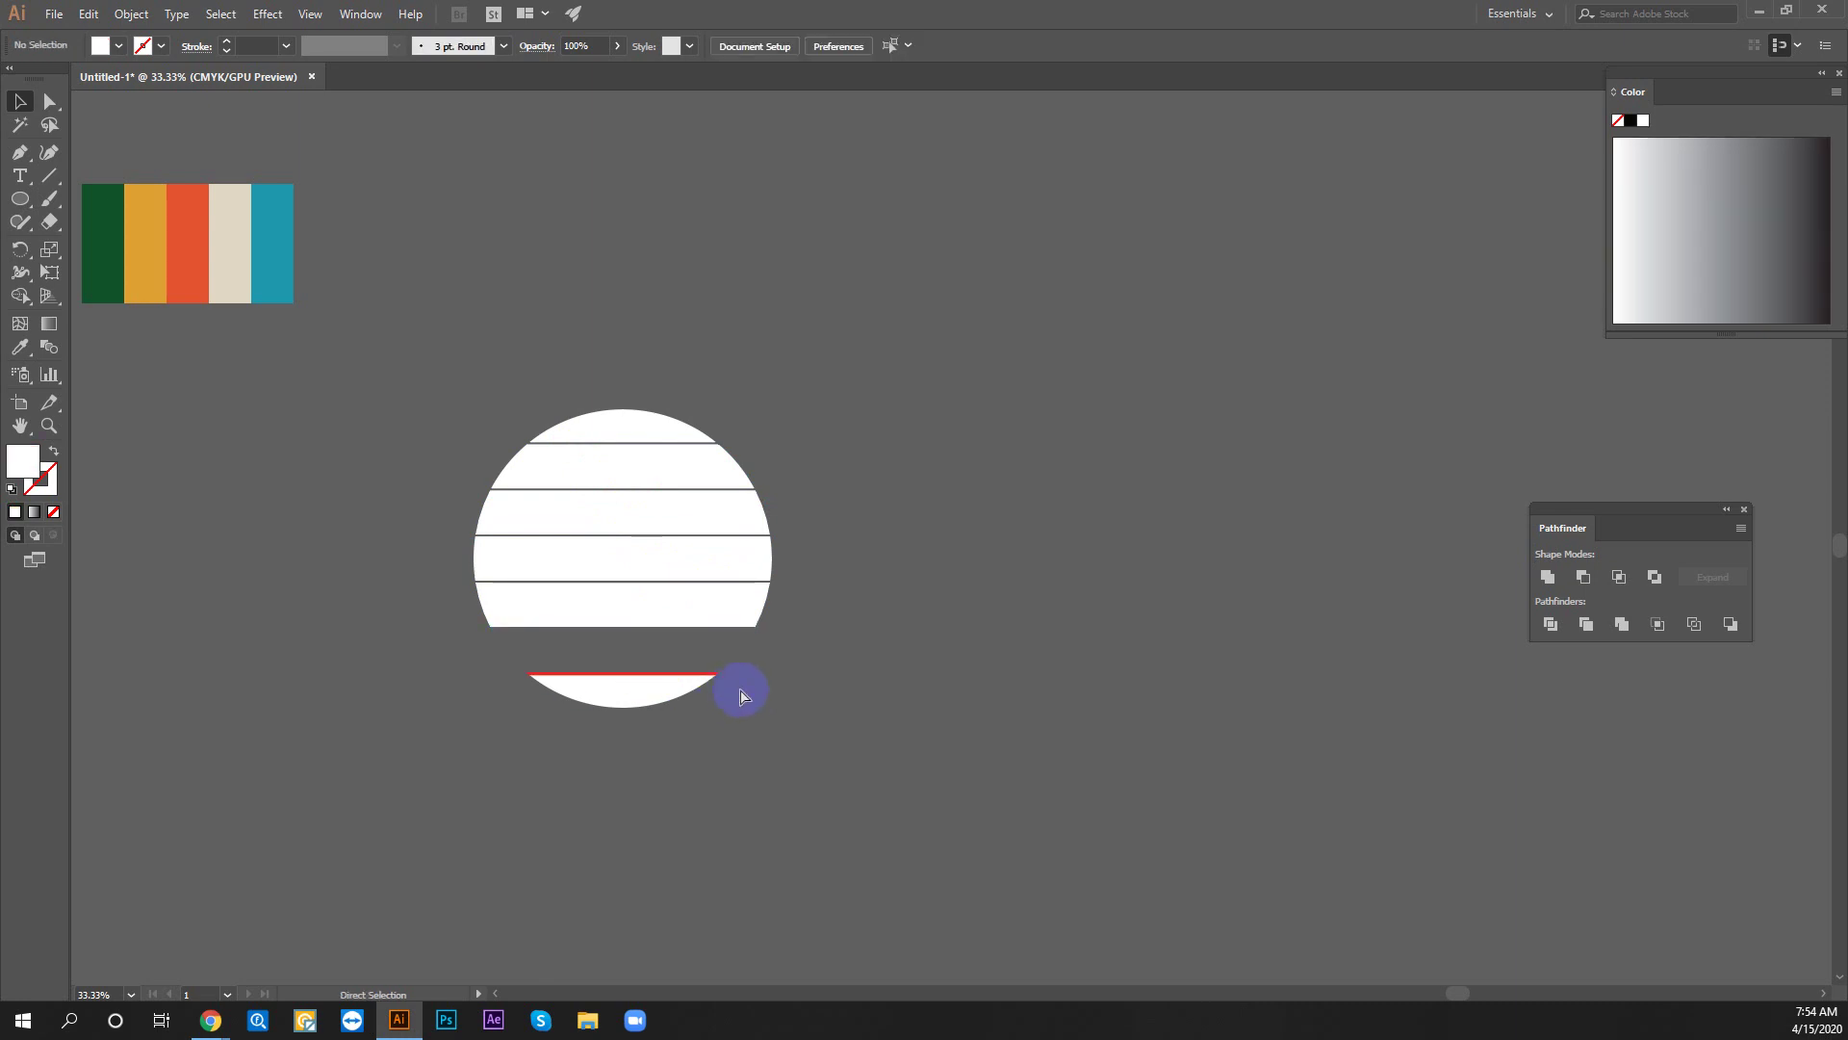
key(ctrl+z)
click(703, 686)
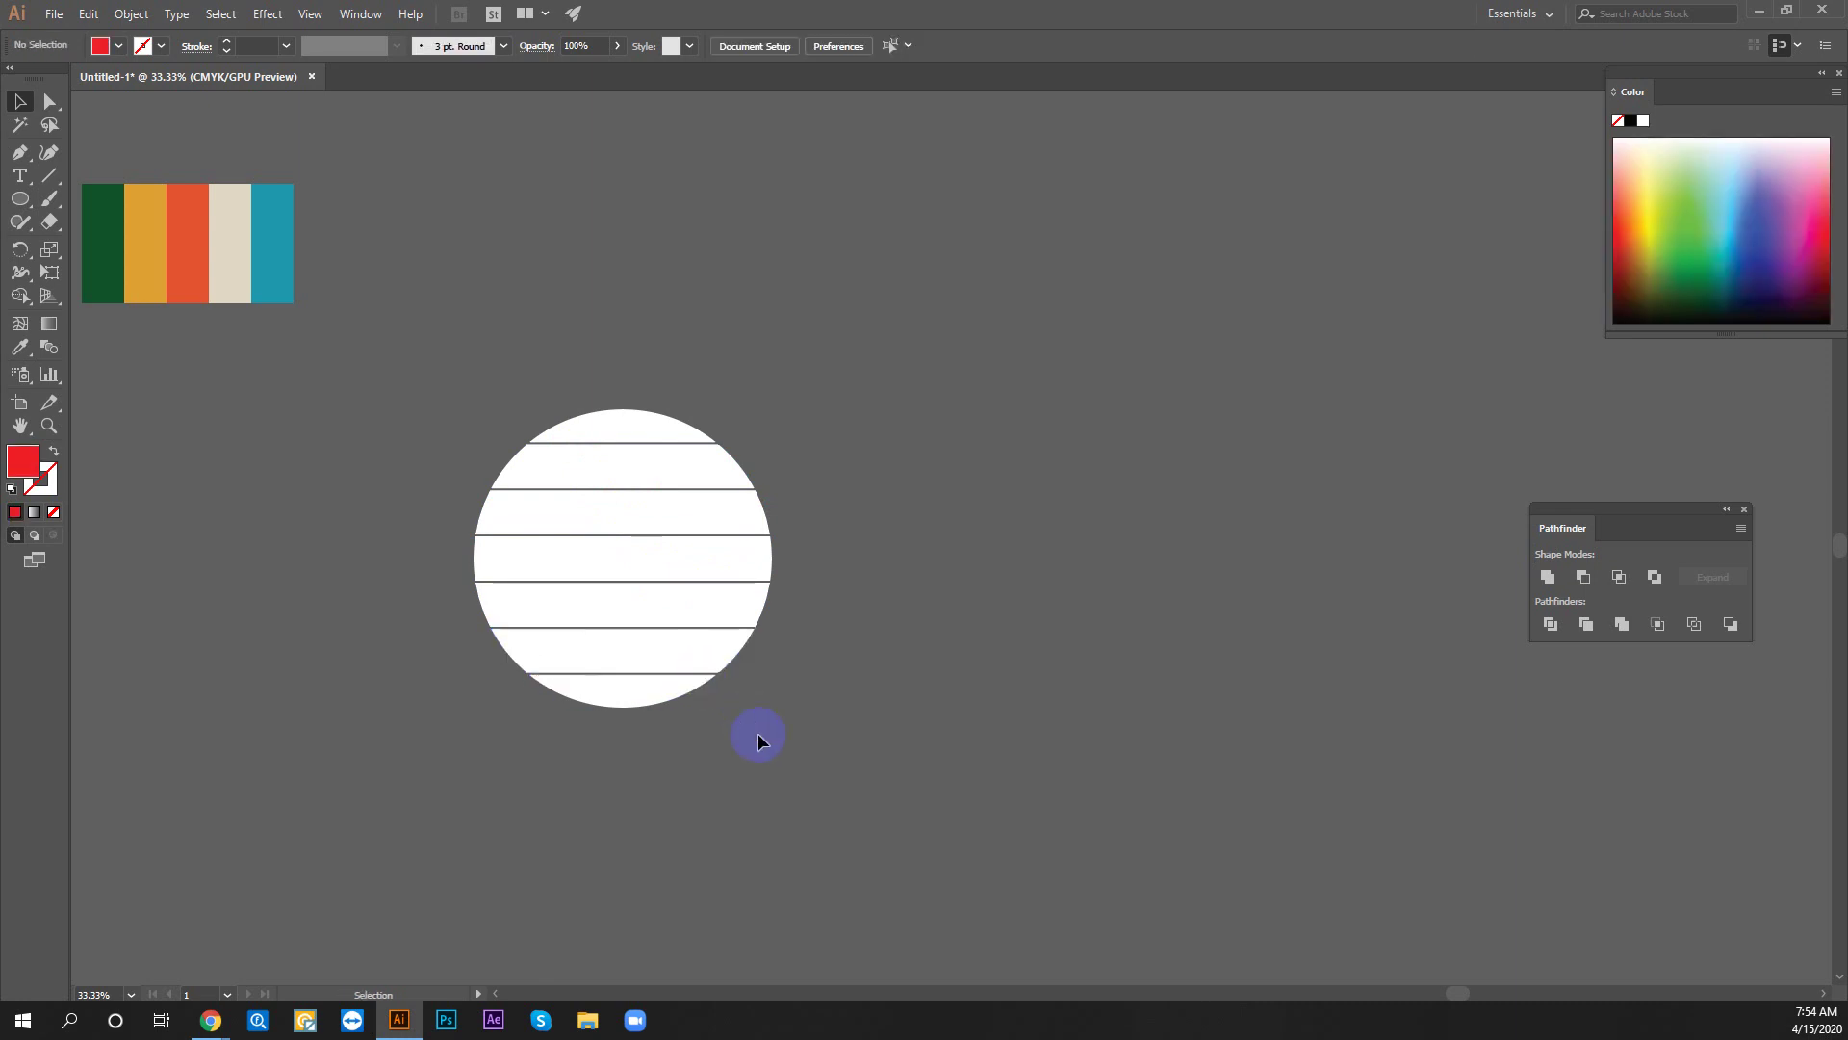
scroll(674, 693, left, 5)
Marquee-select the artboard circle and red lines, apply Minus Front, then zoom in
scroll(577, 628, left, 5)
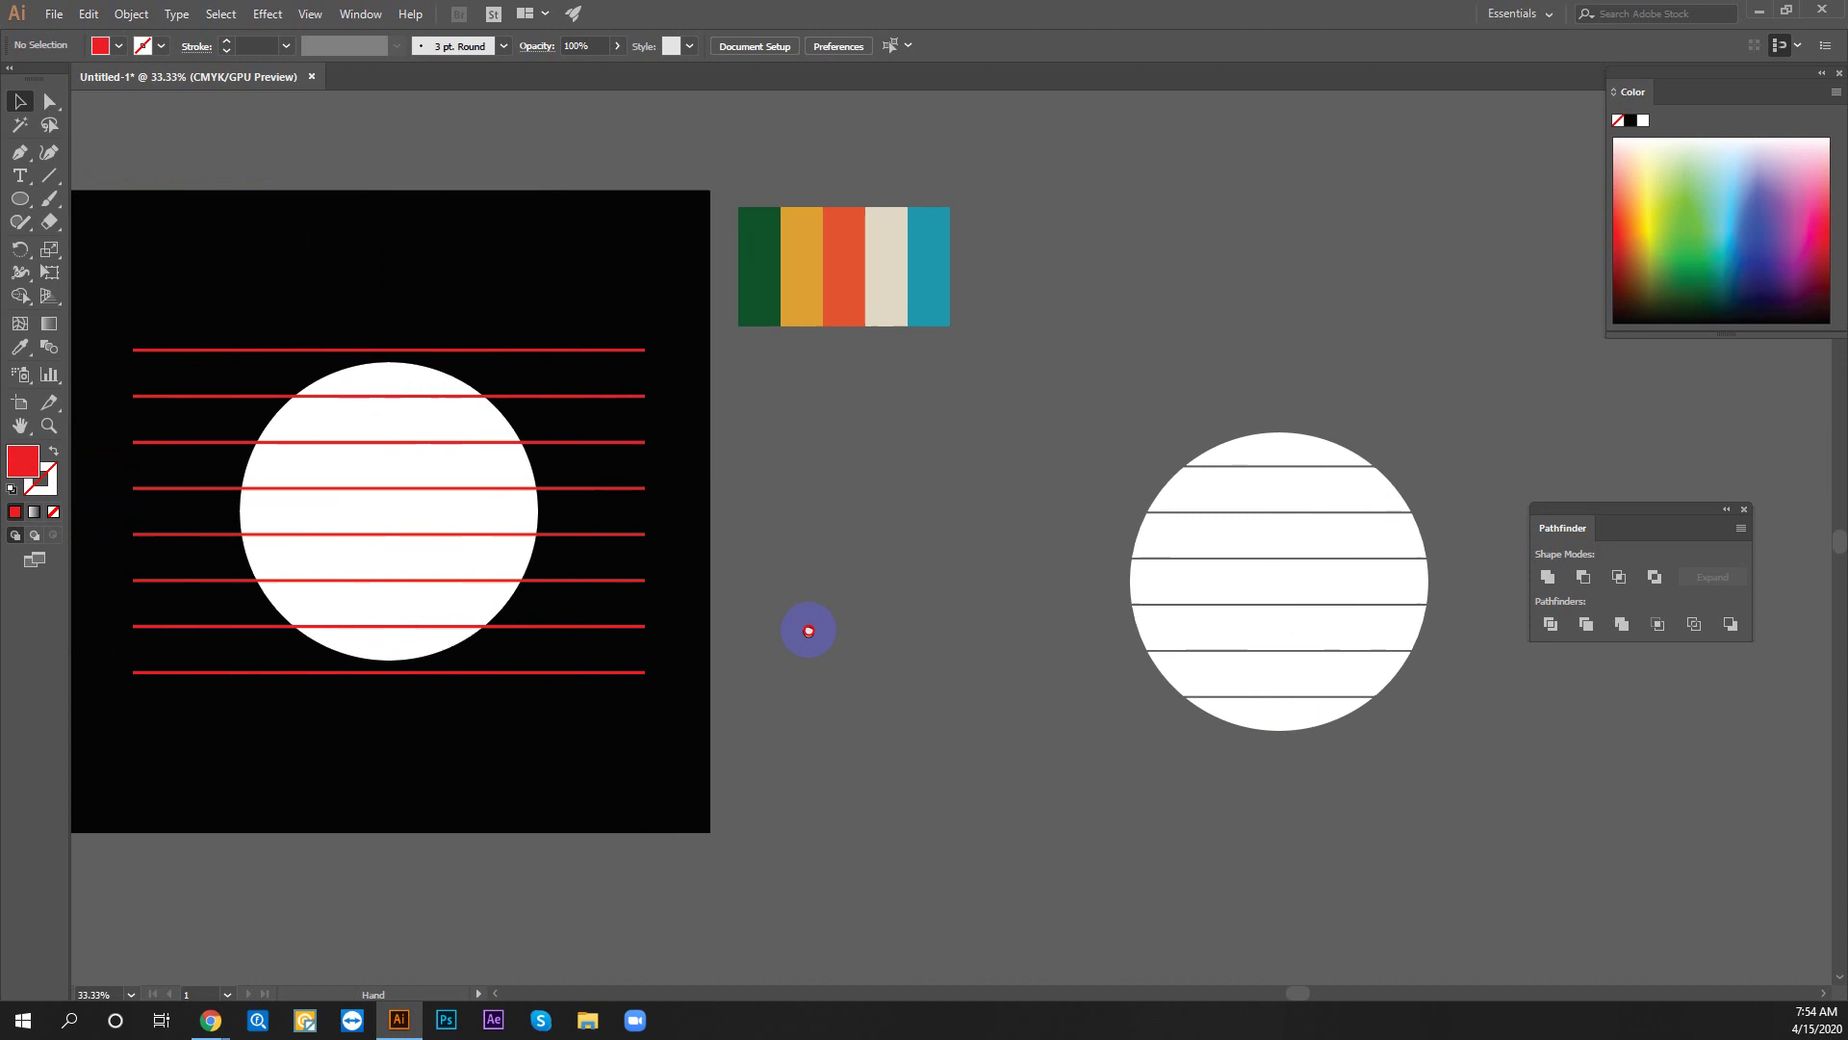
click(224, 394)
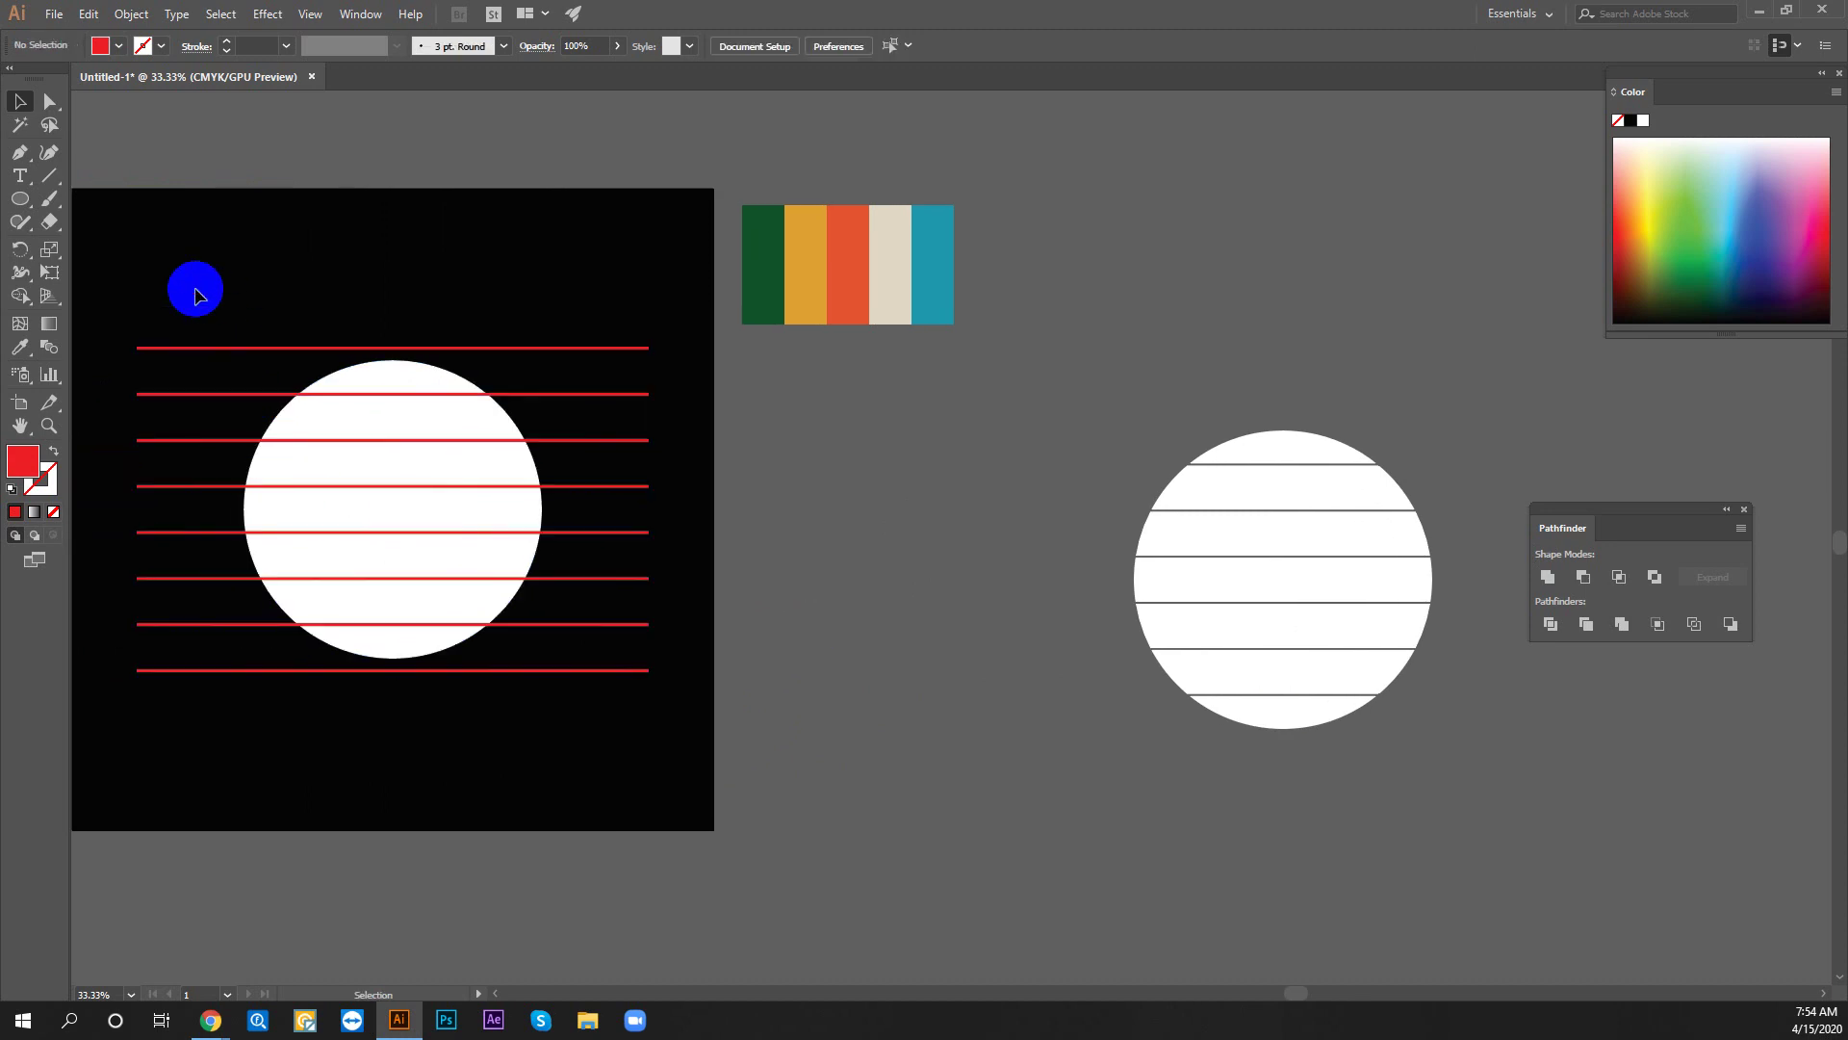
drag(194, 289, 528, 765)
click(1592, 589)
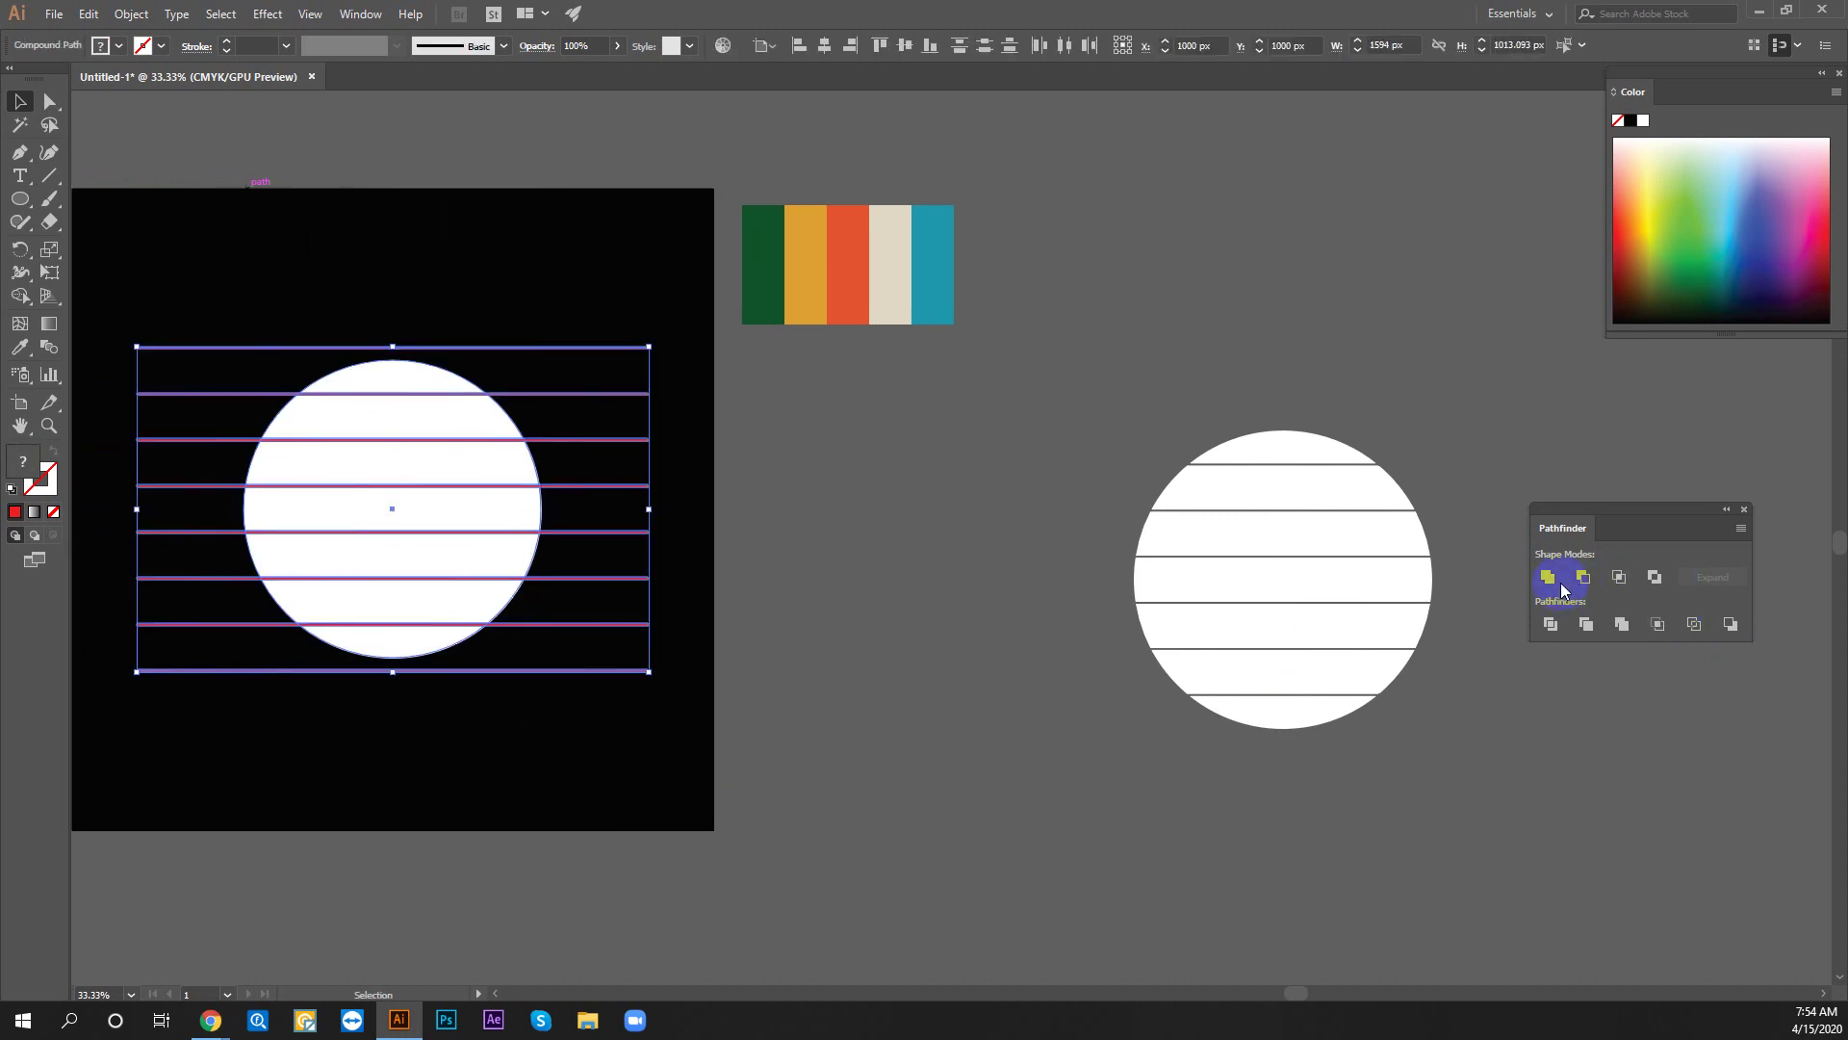
click(689, 626)
drag(690, 627, 928, 627)
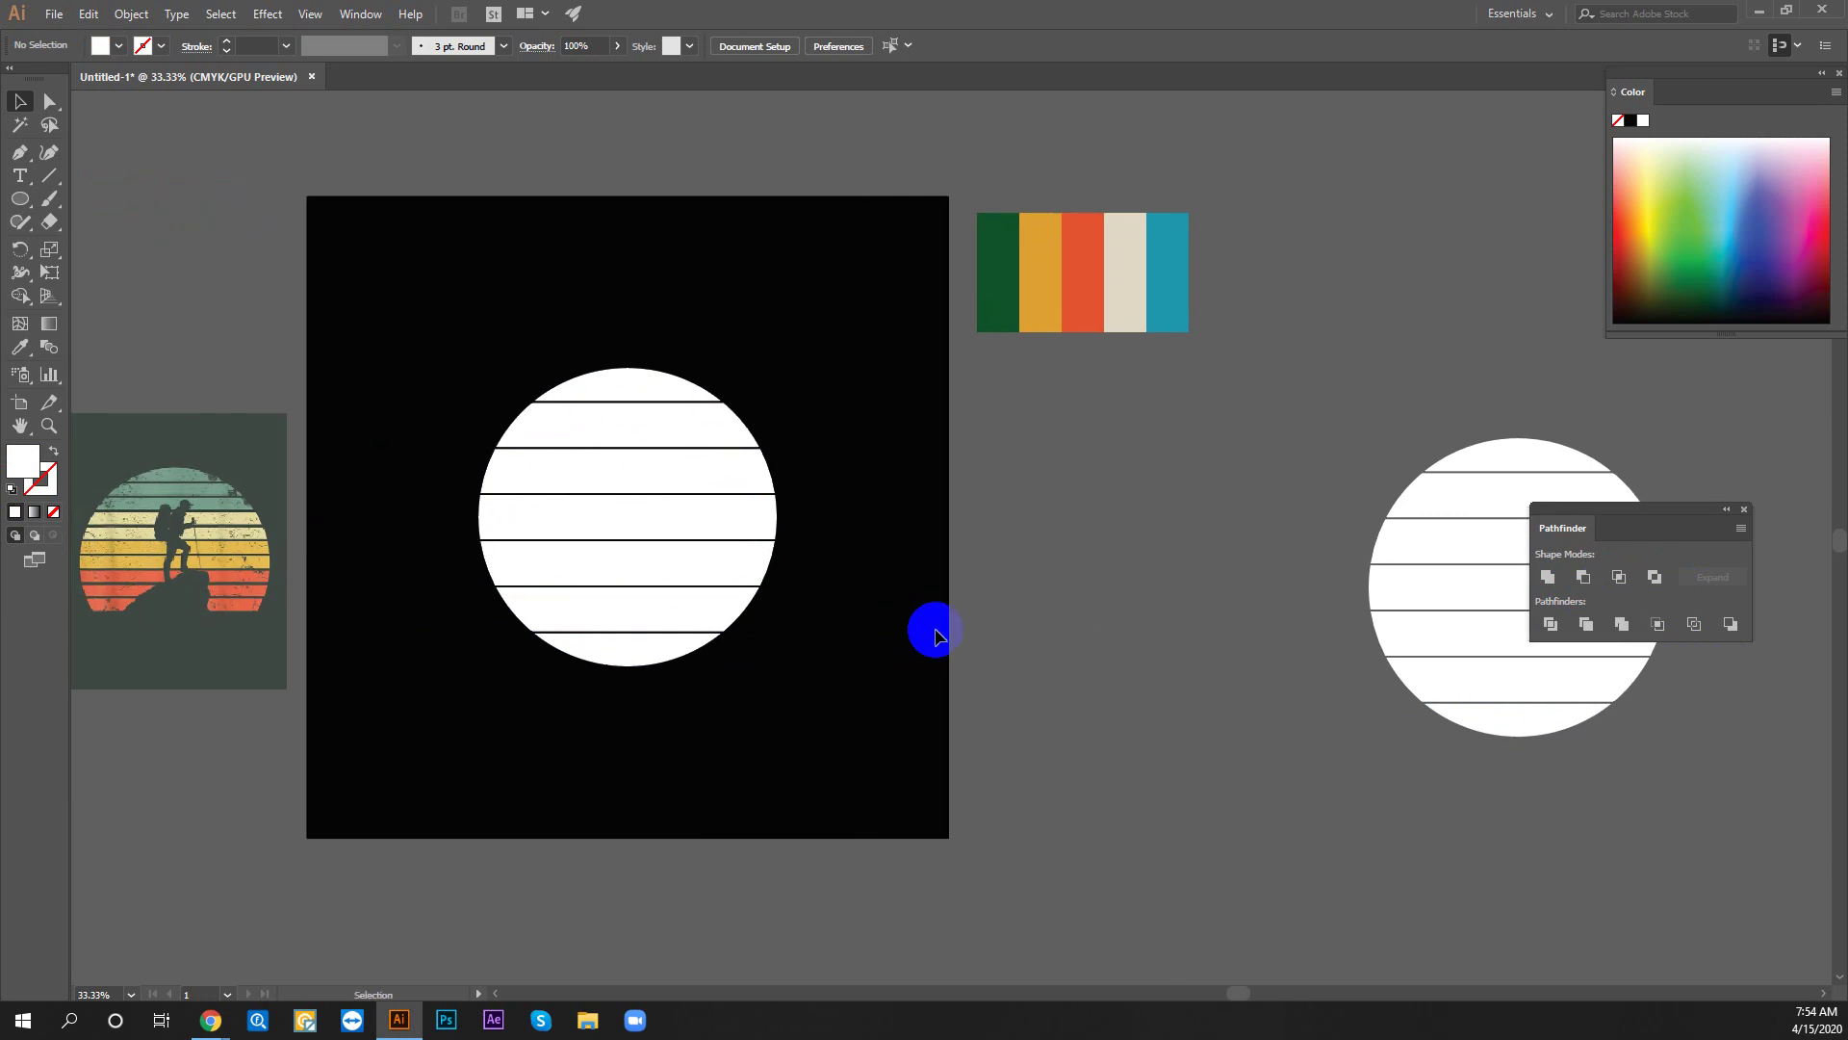
key(z)
click(755, 549)
mouse_move(922, 548)
mouse_down()
mouse_move(996, 487)
mouse_move(884, 500)
mouse_up()
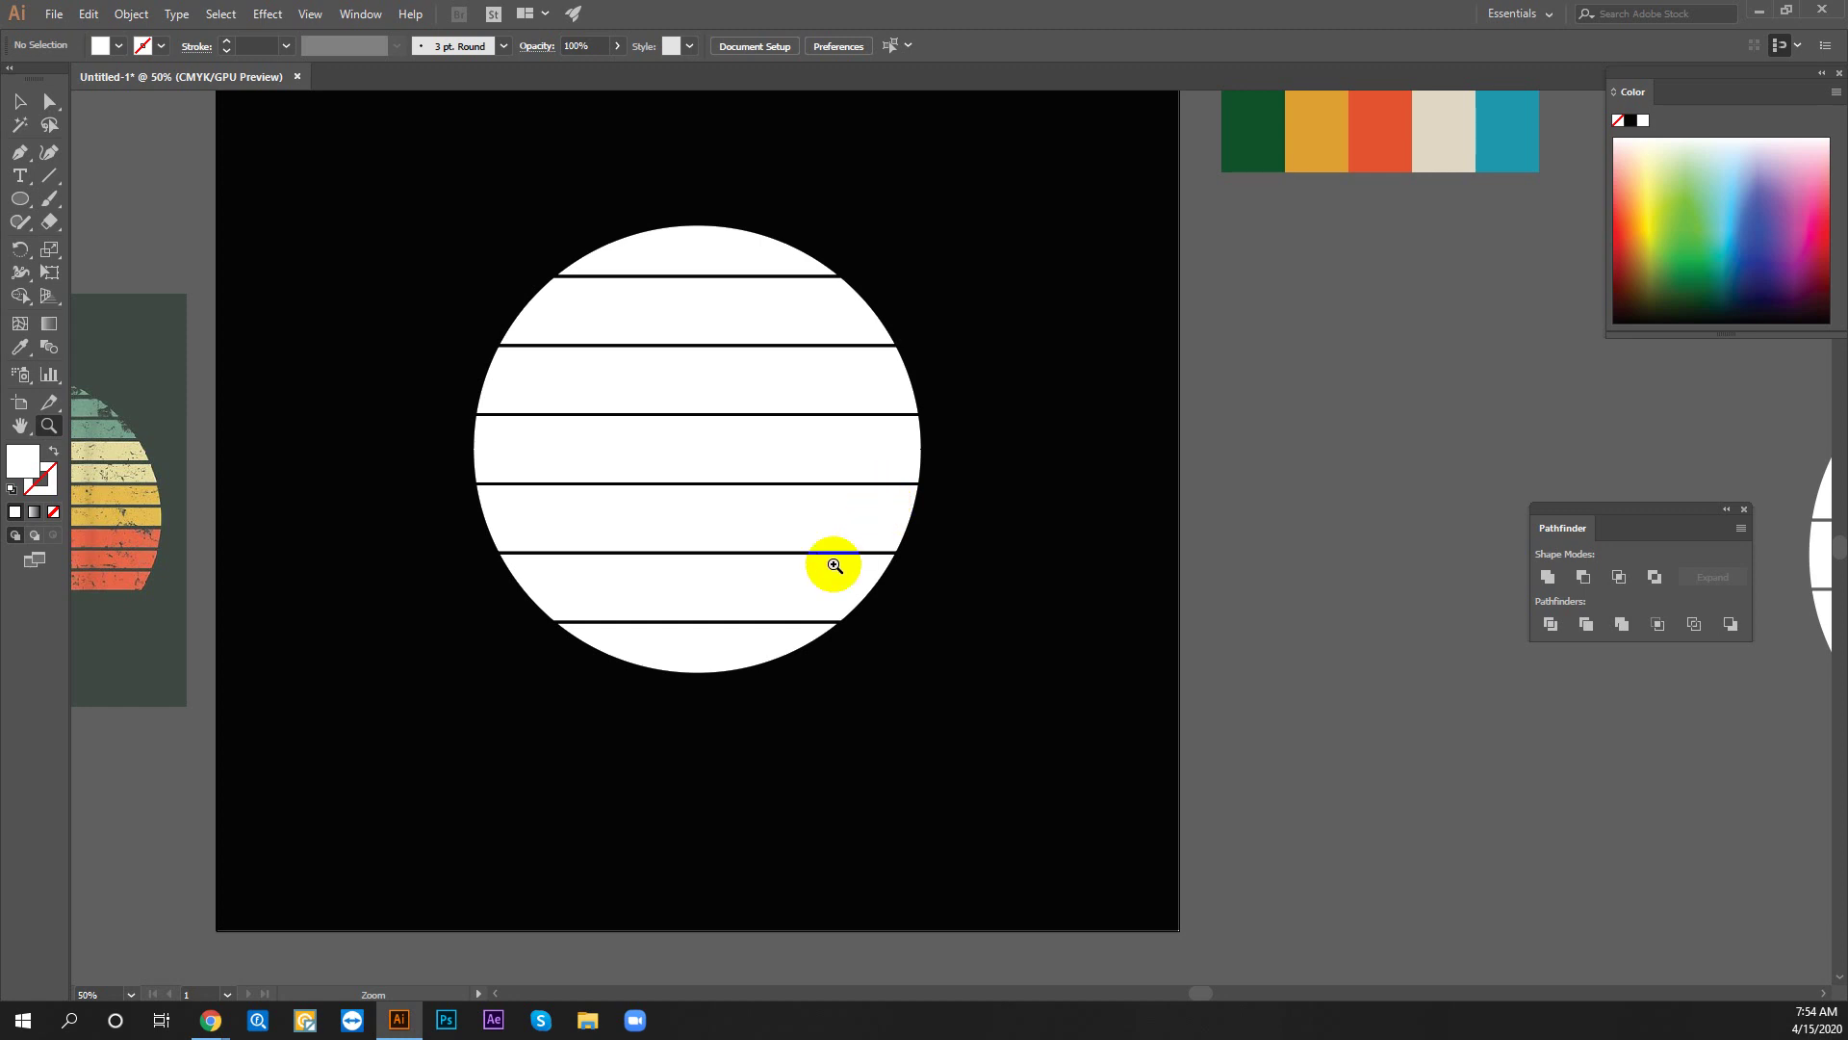
Center the artboard in view, then select the striped circle and ungroup it
scroll(962, 722, left, 4)
scroll(962, 722, down, 1)
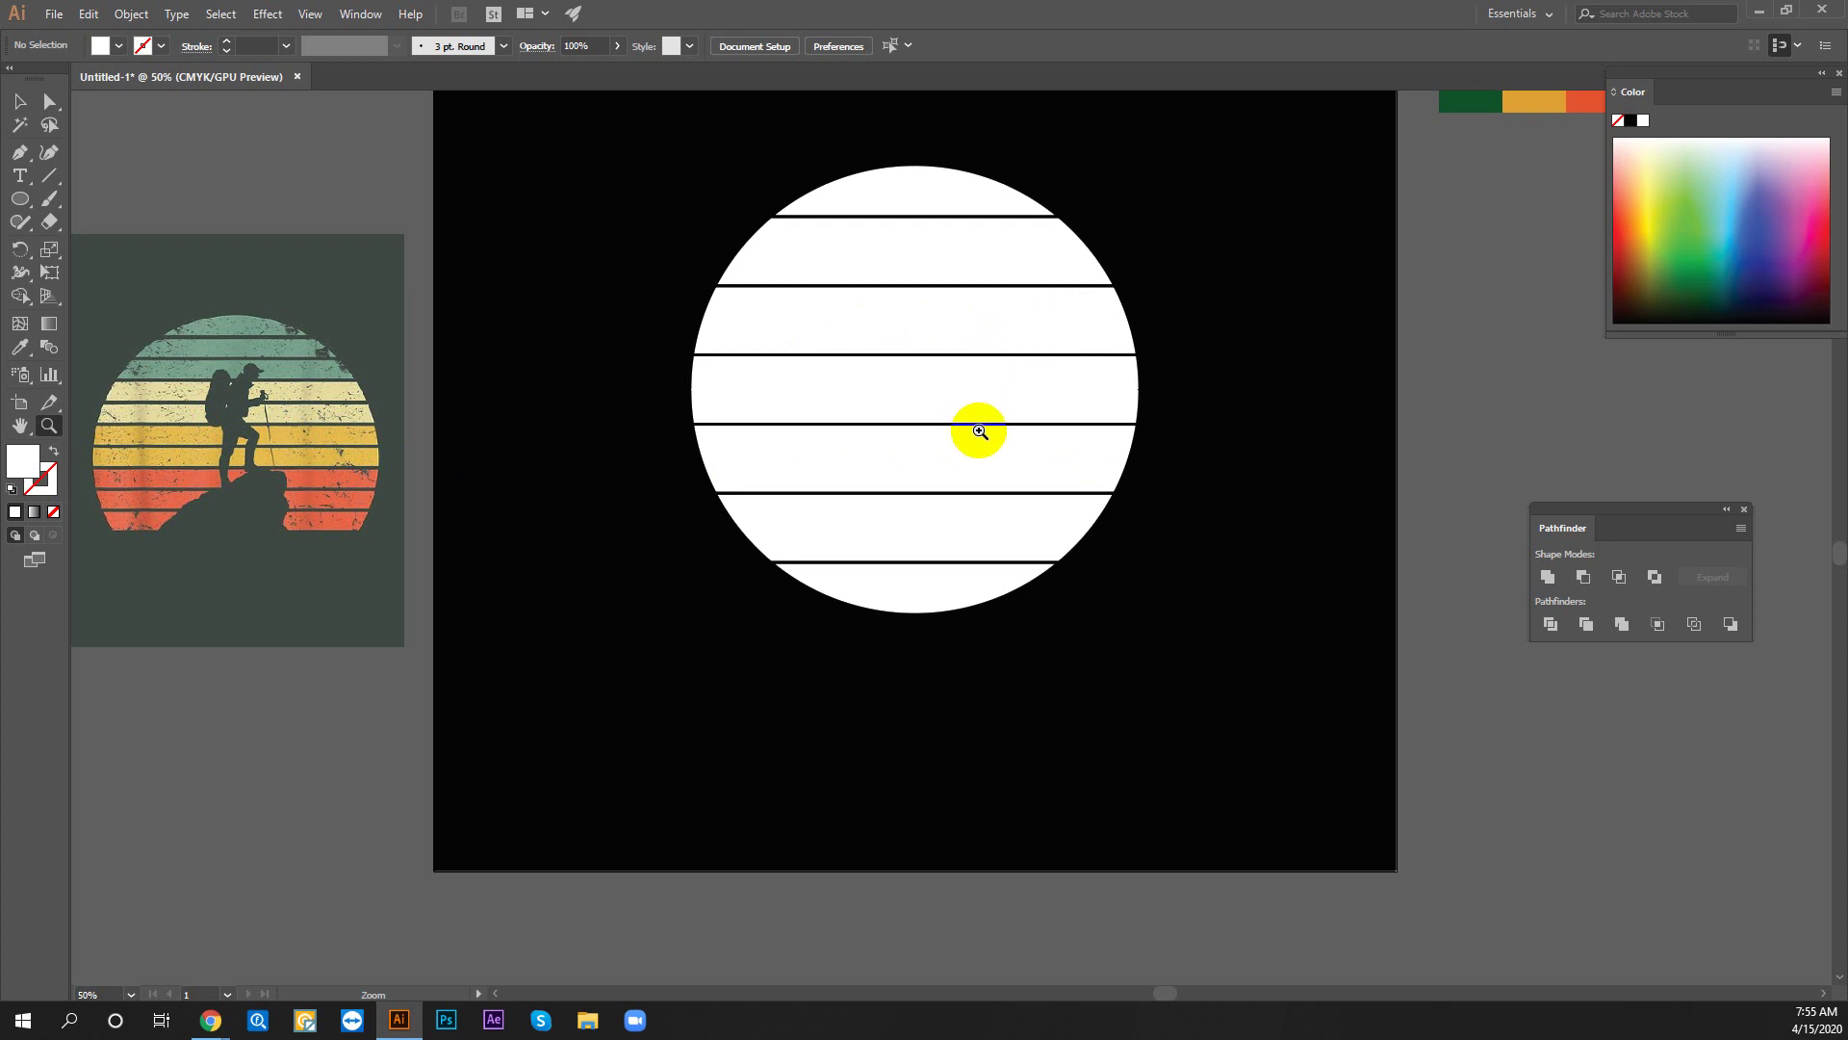
alt+click(951, 390)
drag(951, 389, 874, 510)
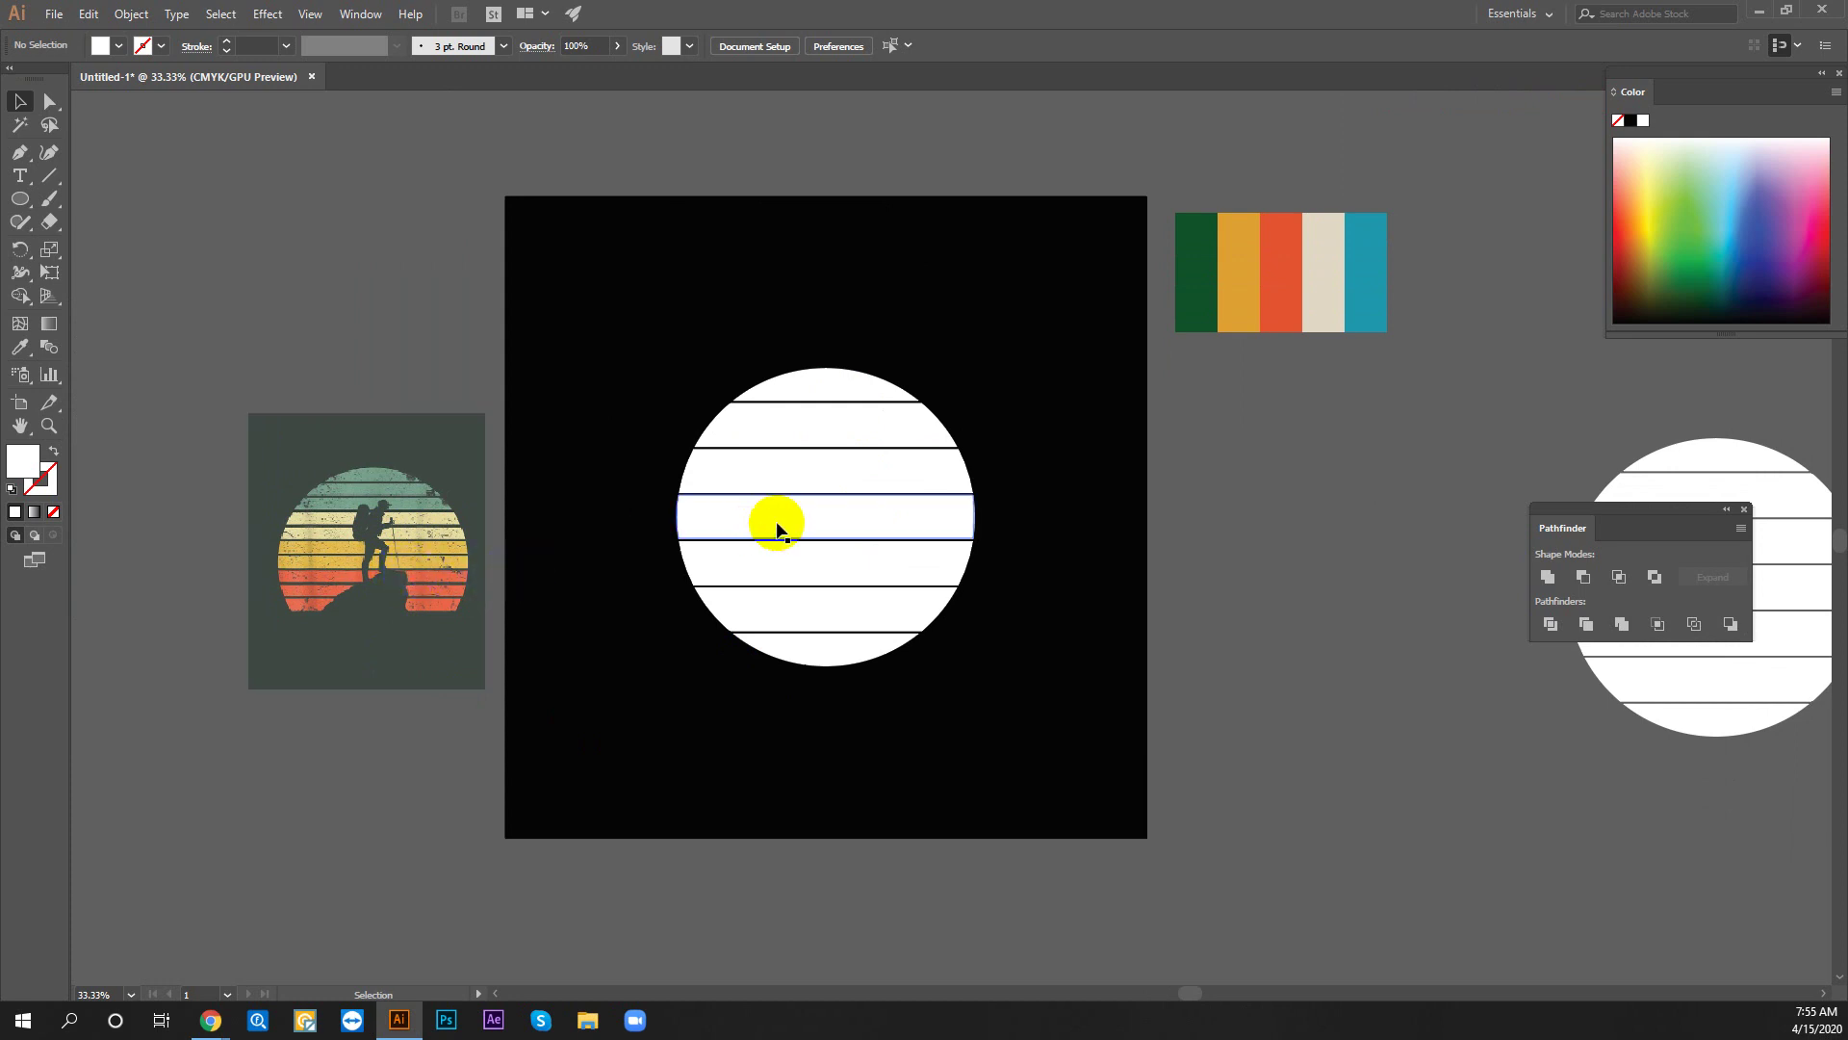
drag(812, 697, 681, 680)
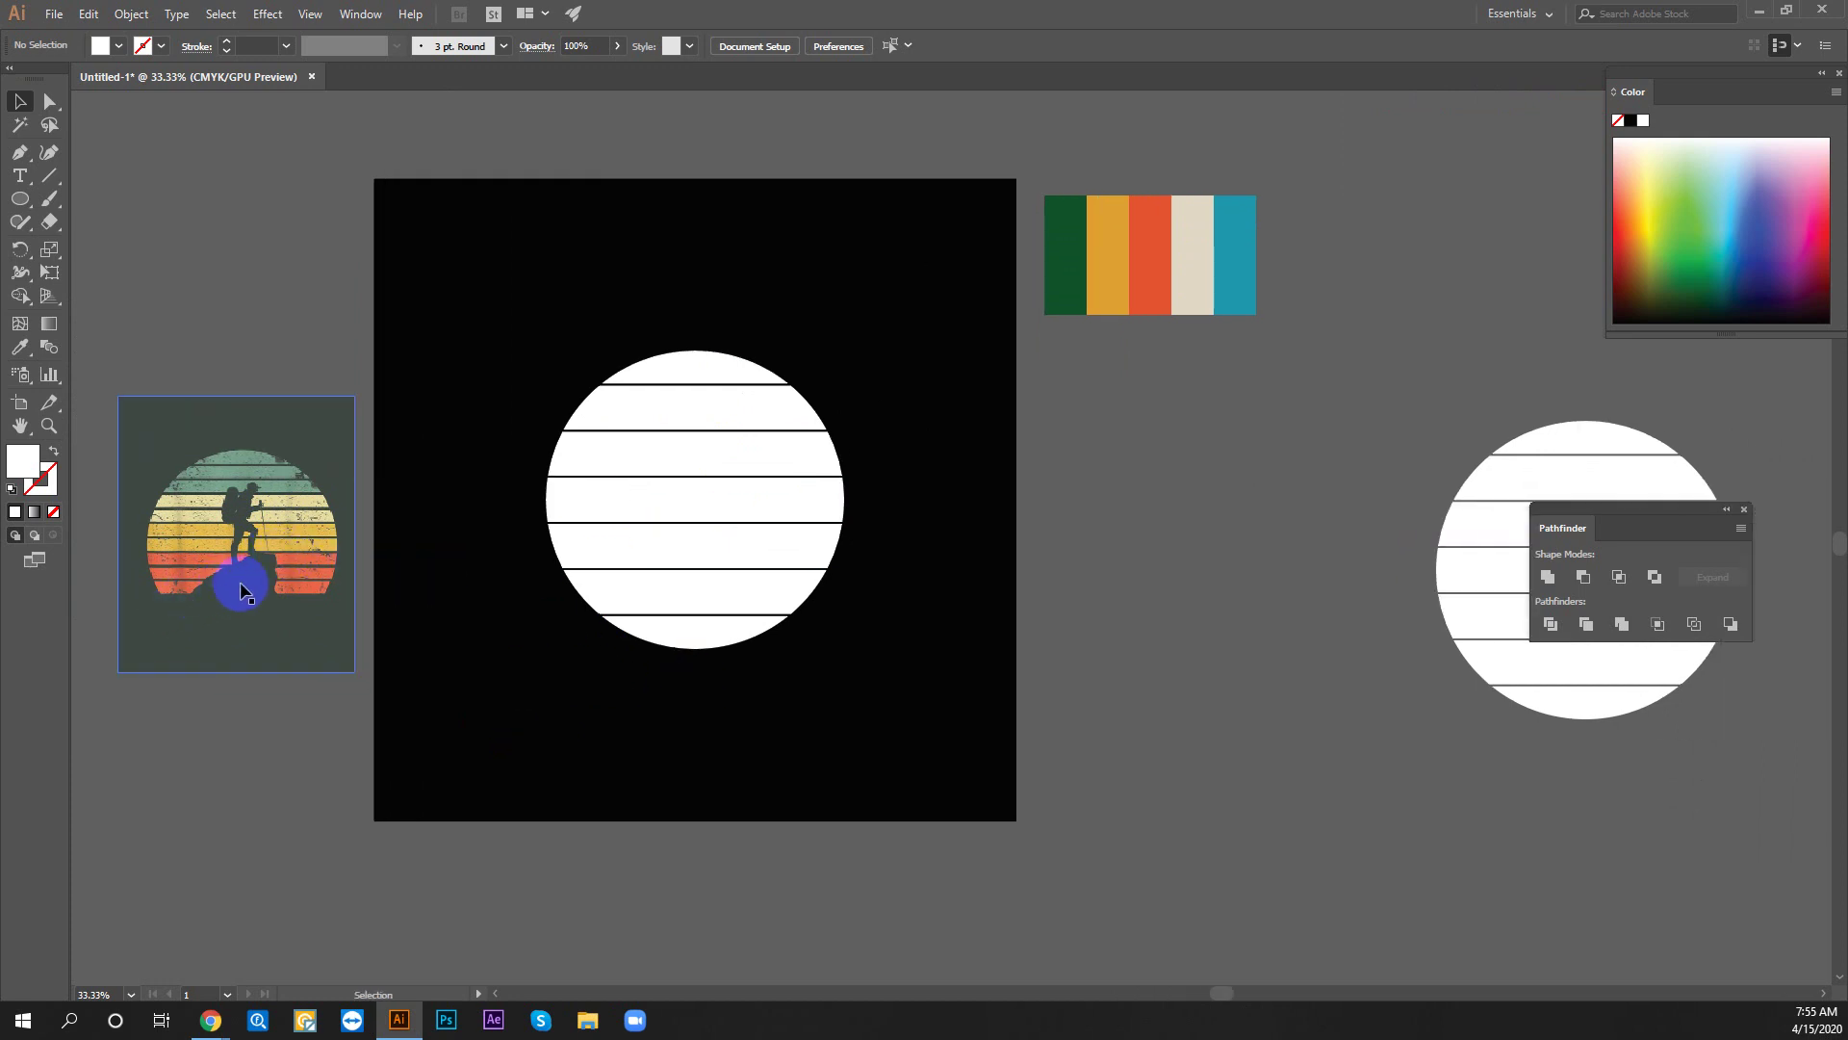
click(732, 526)
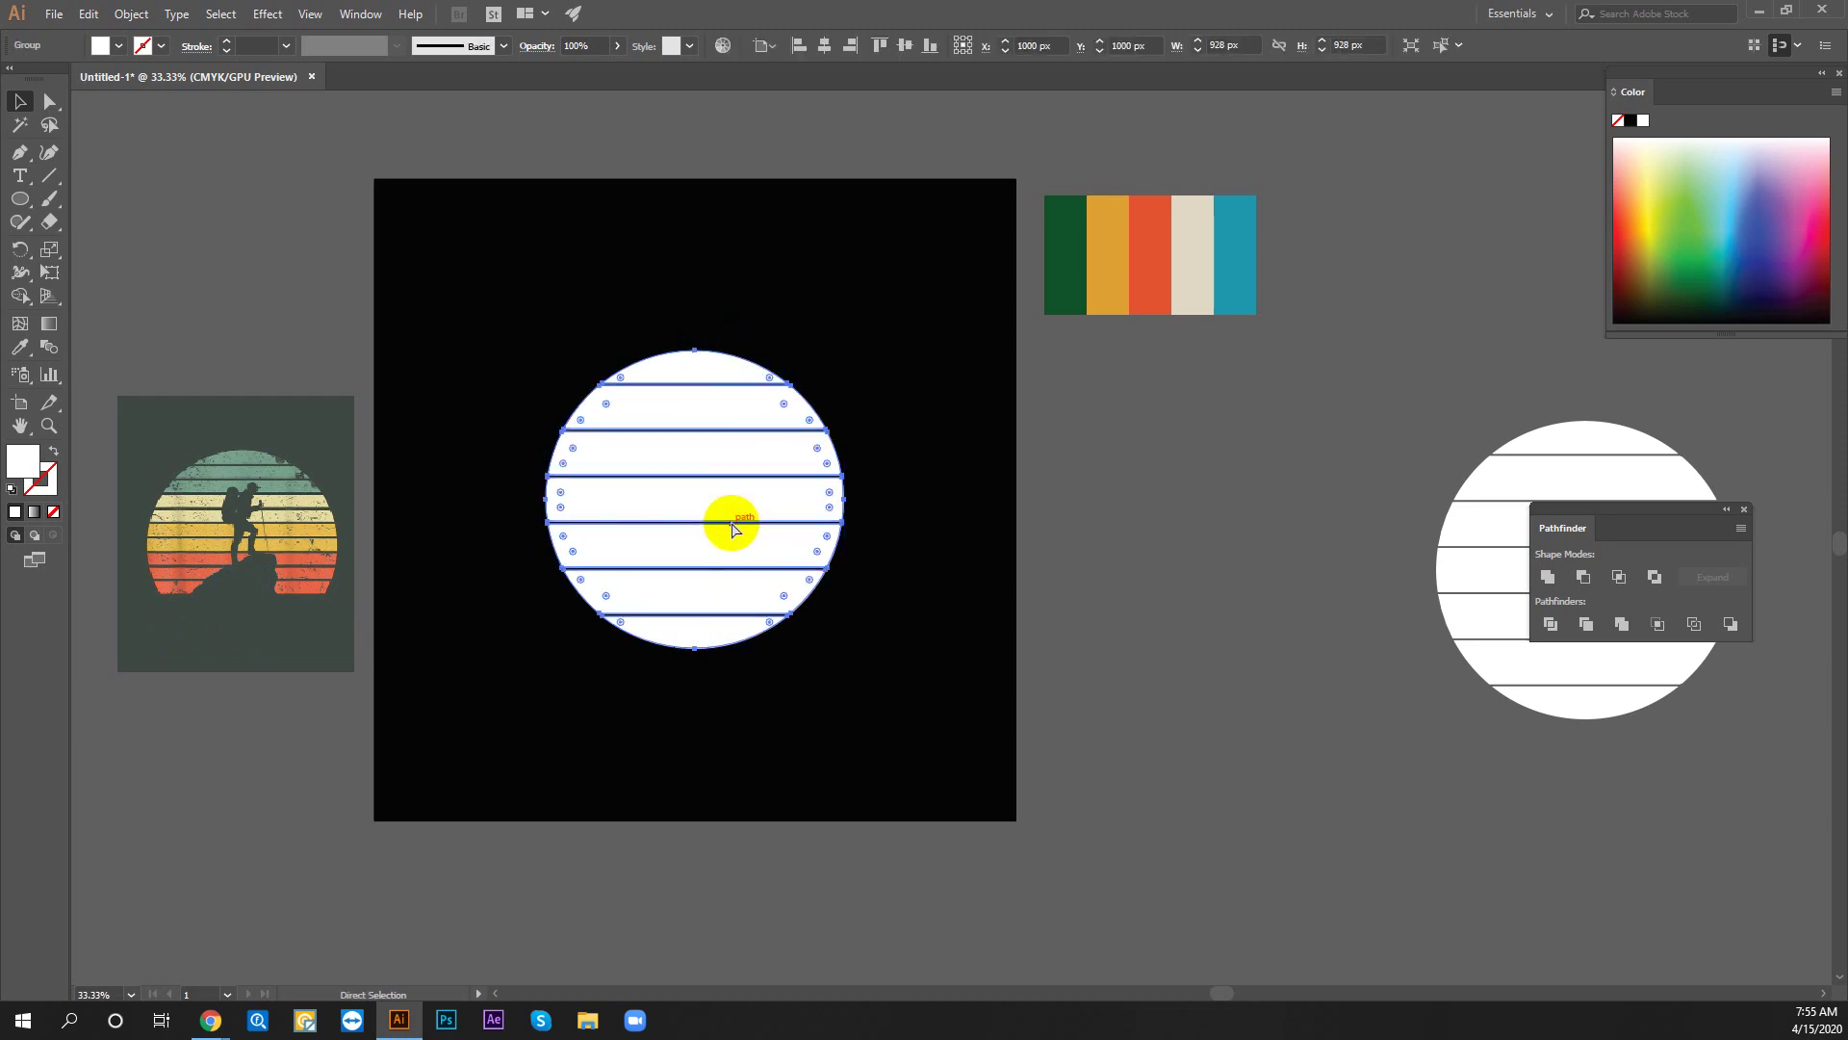
key(ctrl+8)
right_click(488, 543)
click(488, 543)
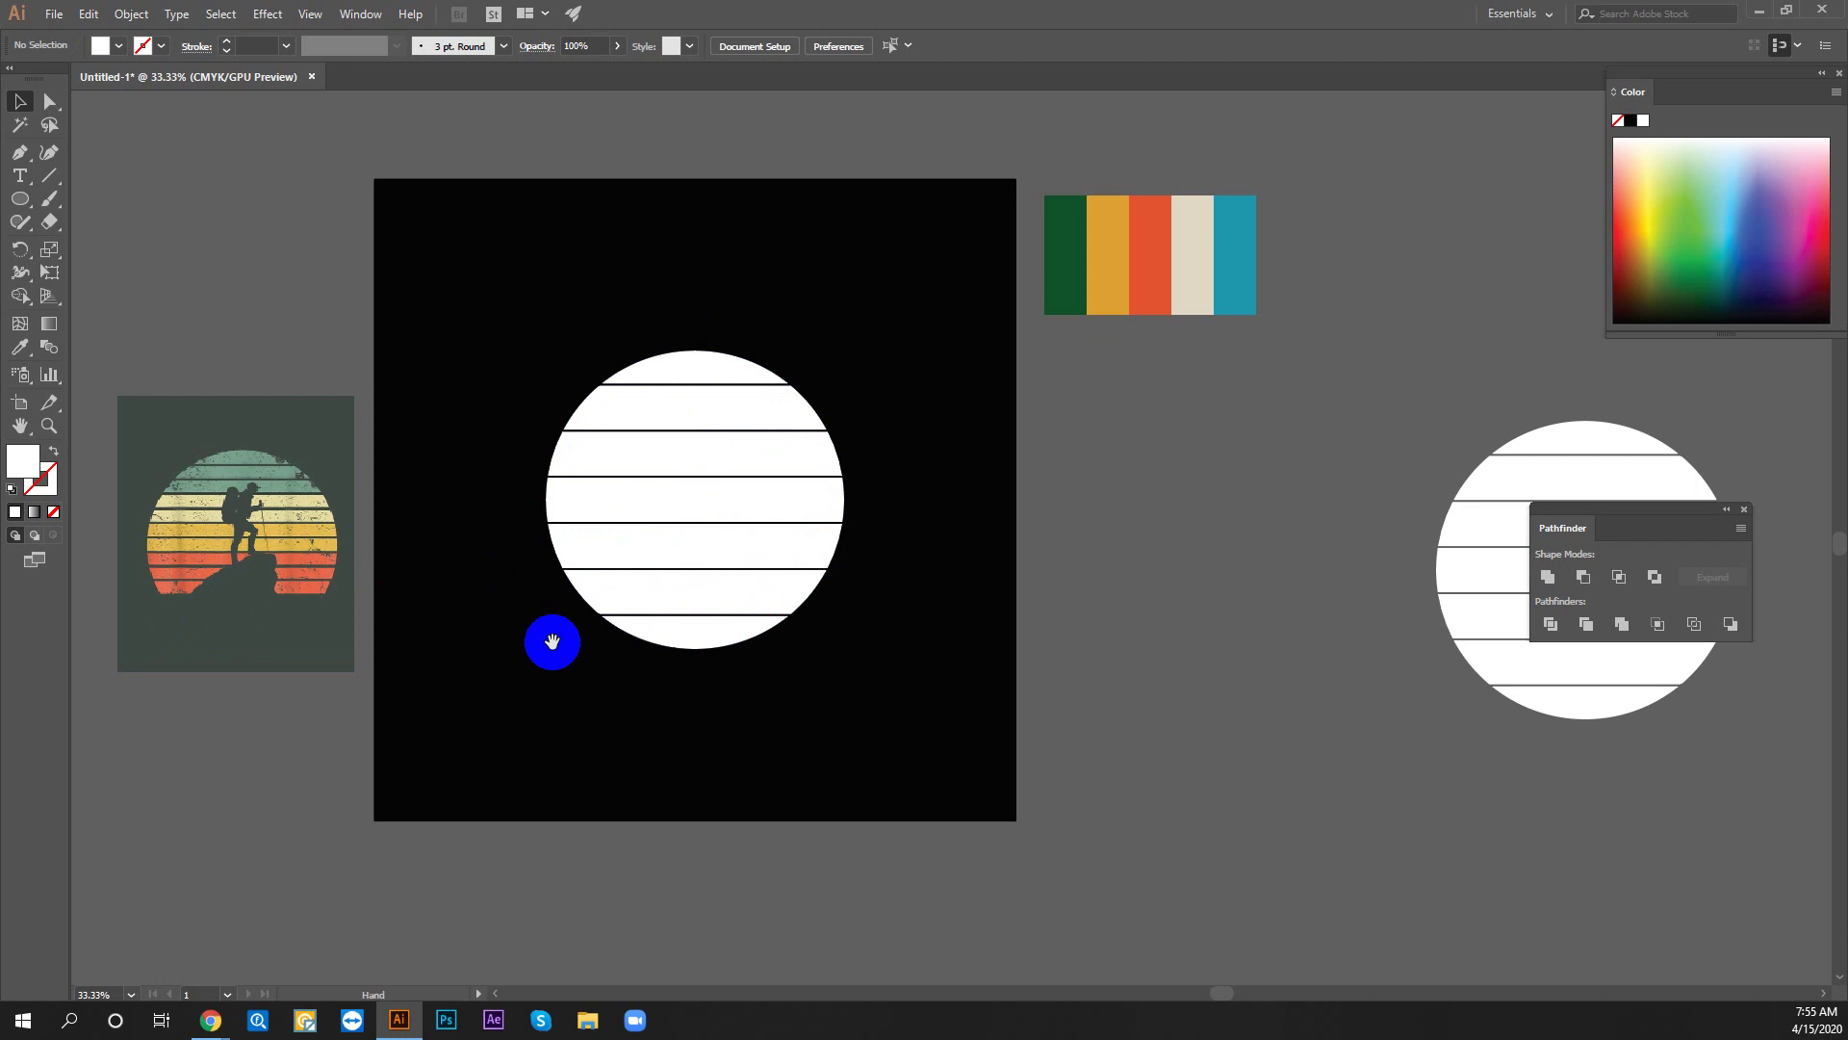
drag(672, 628, 731, 611)
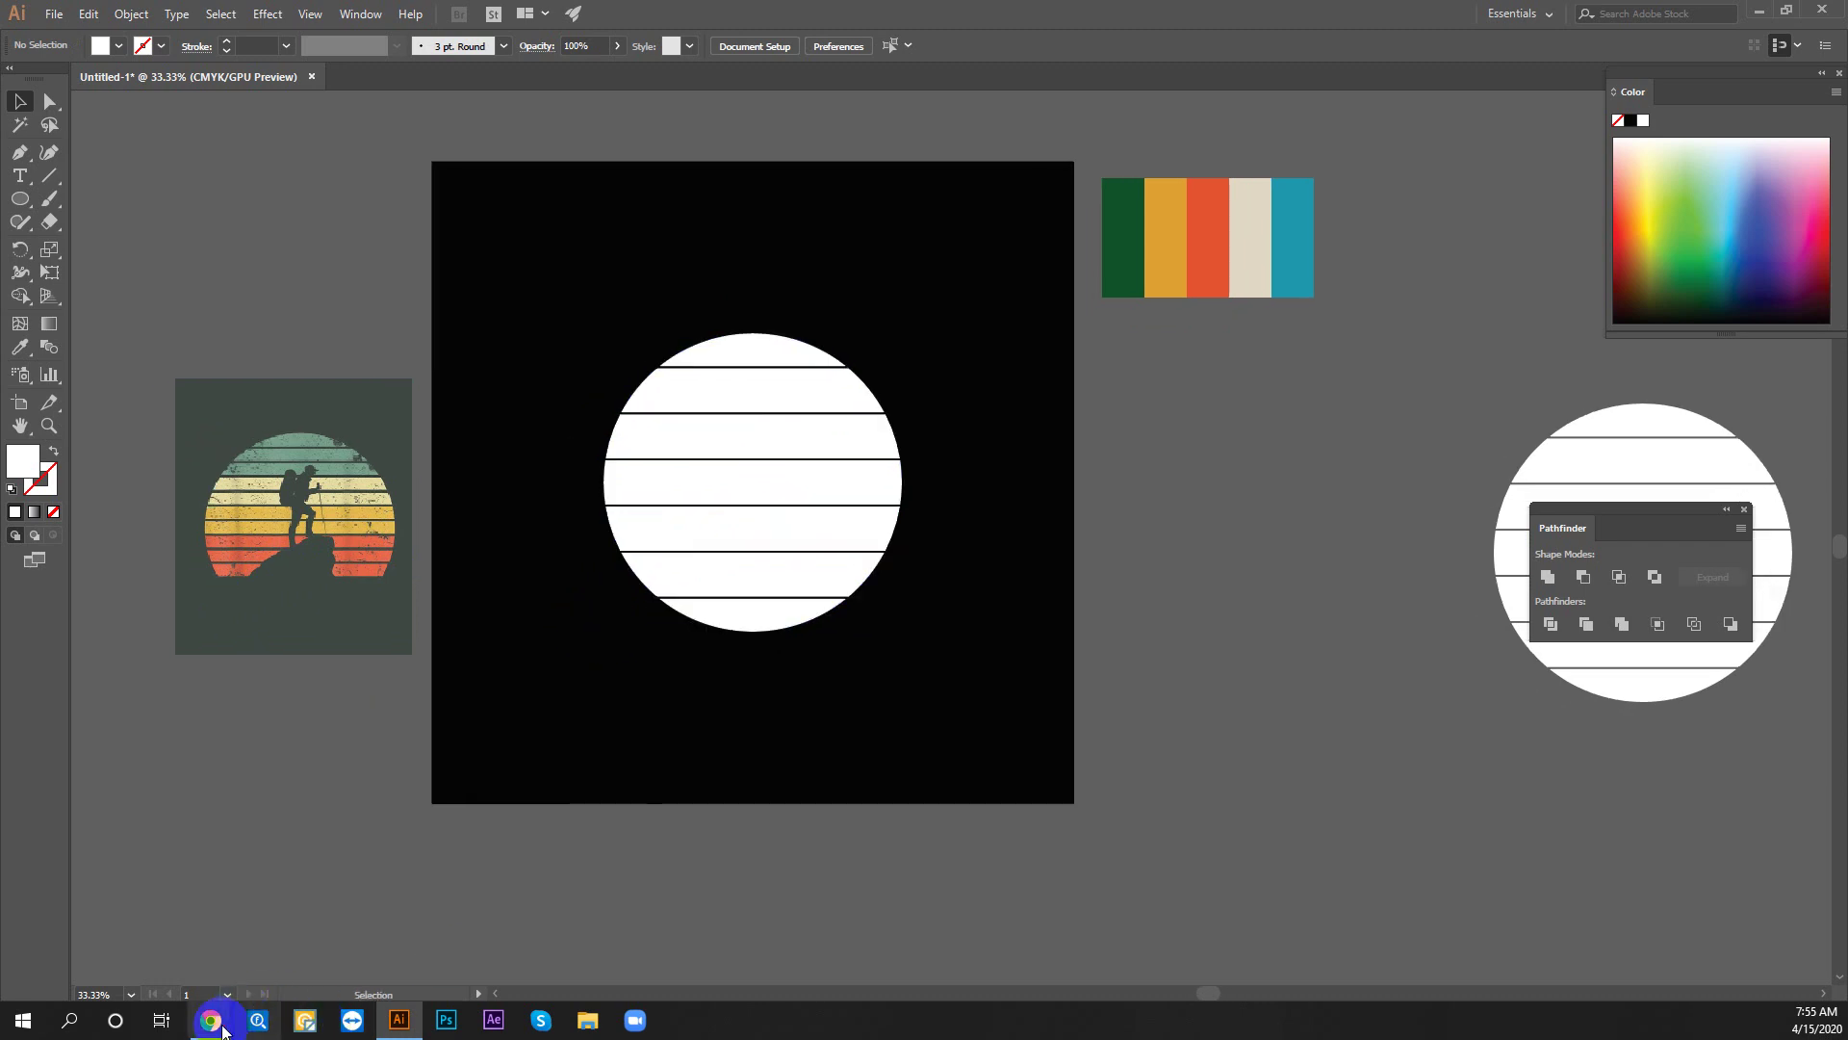
Find the Grunge textures collection on Freepik and download it
mouse_move(211, 1021)
click(267, 960)
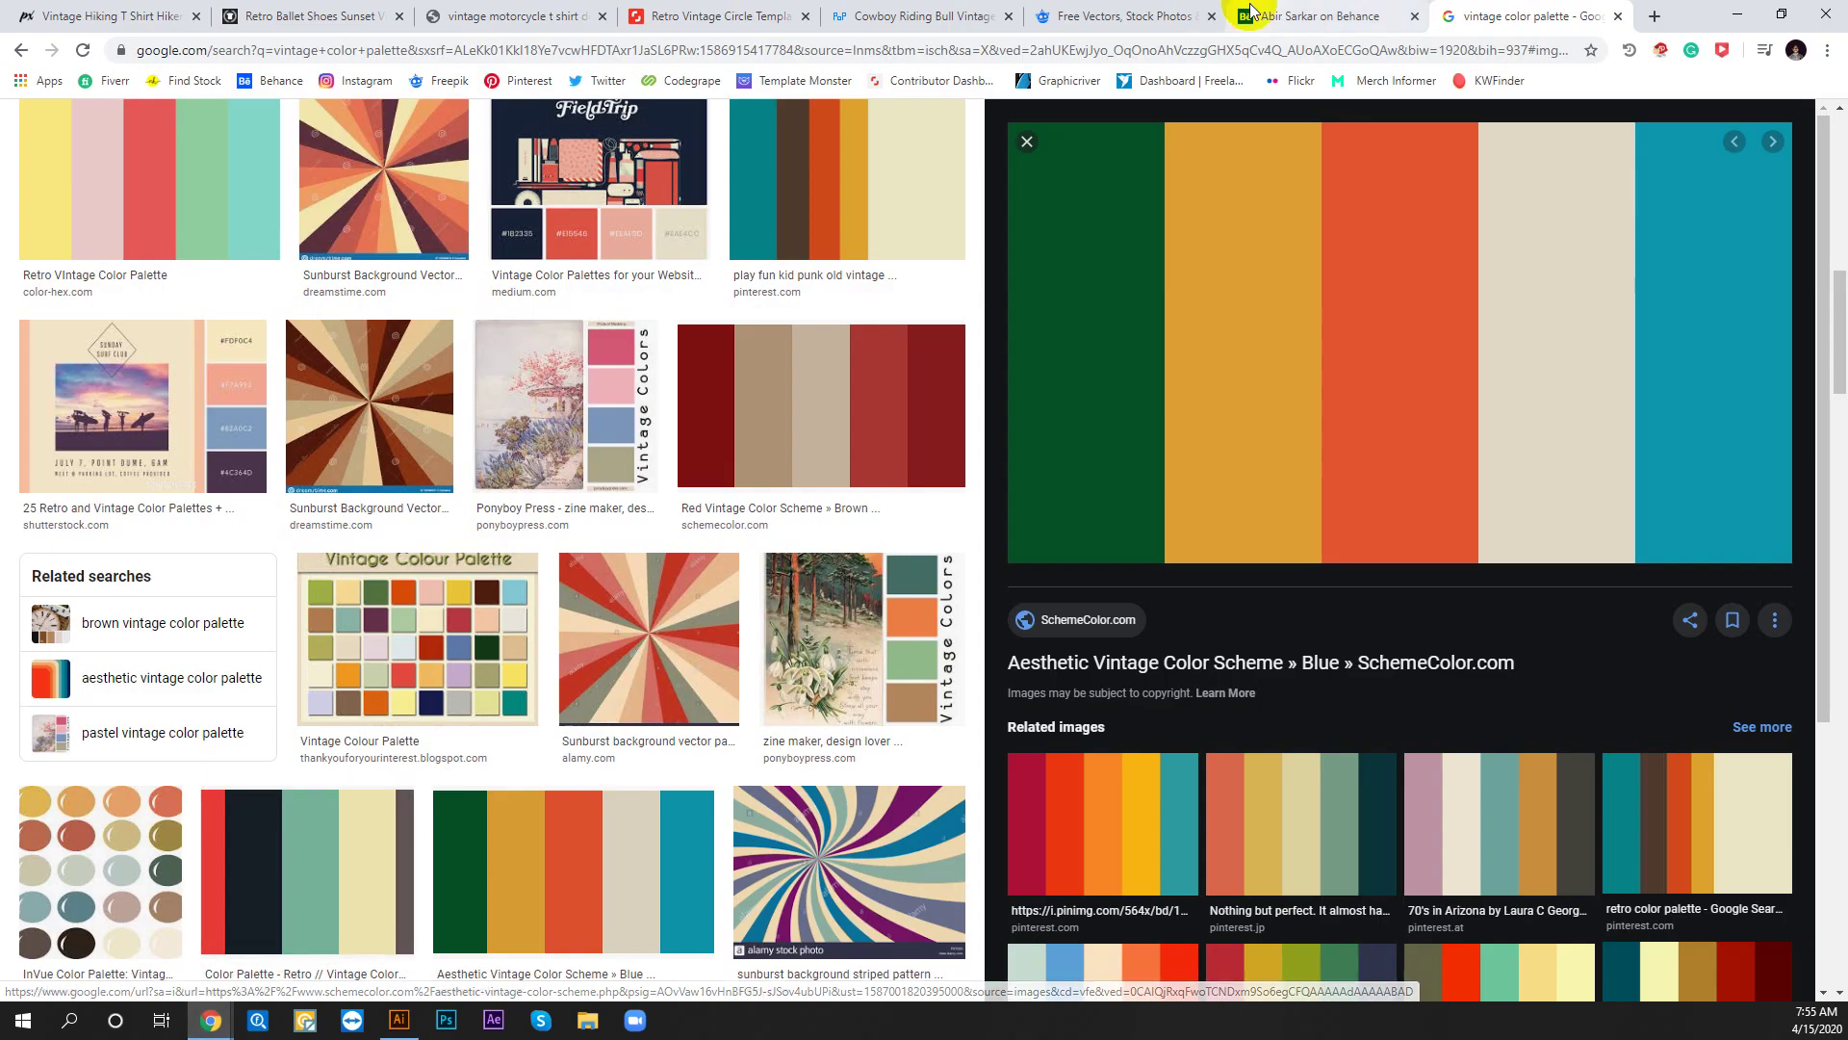
click(1078, 14)
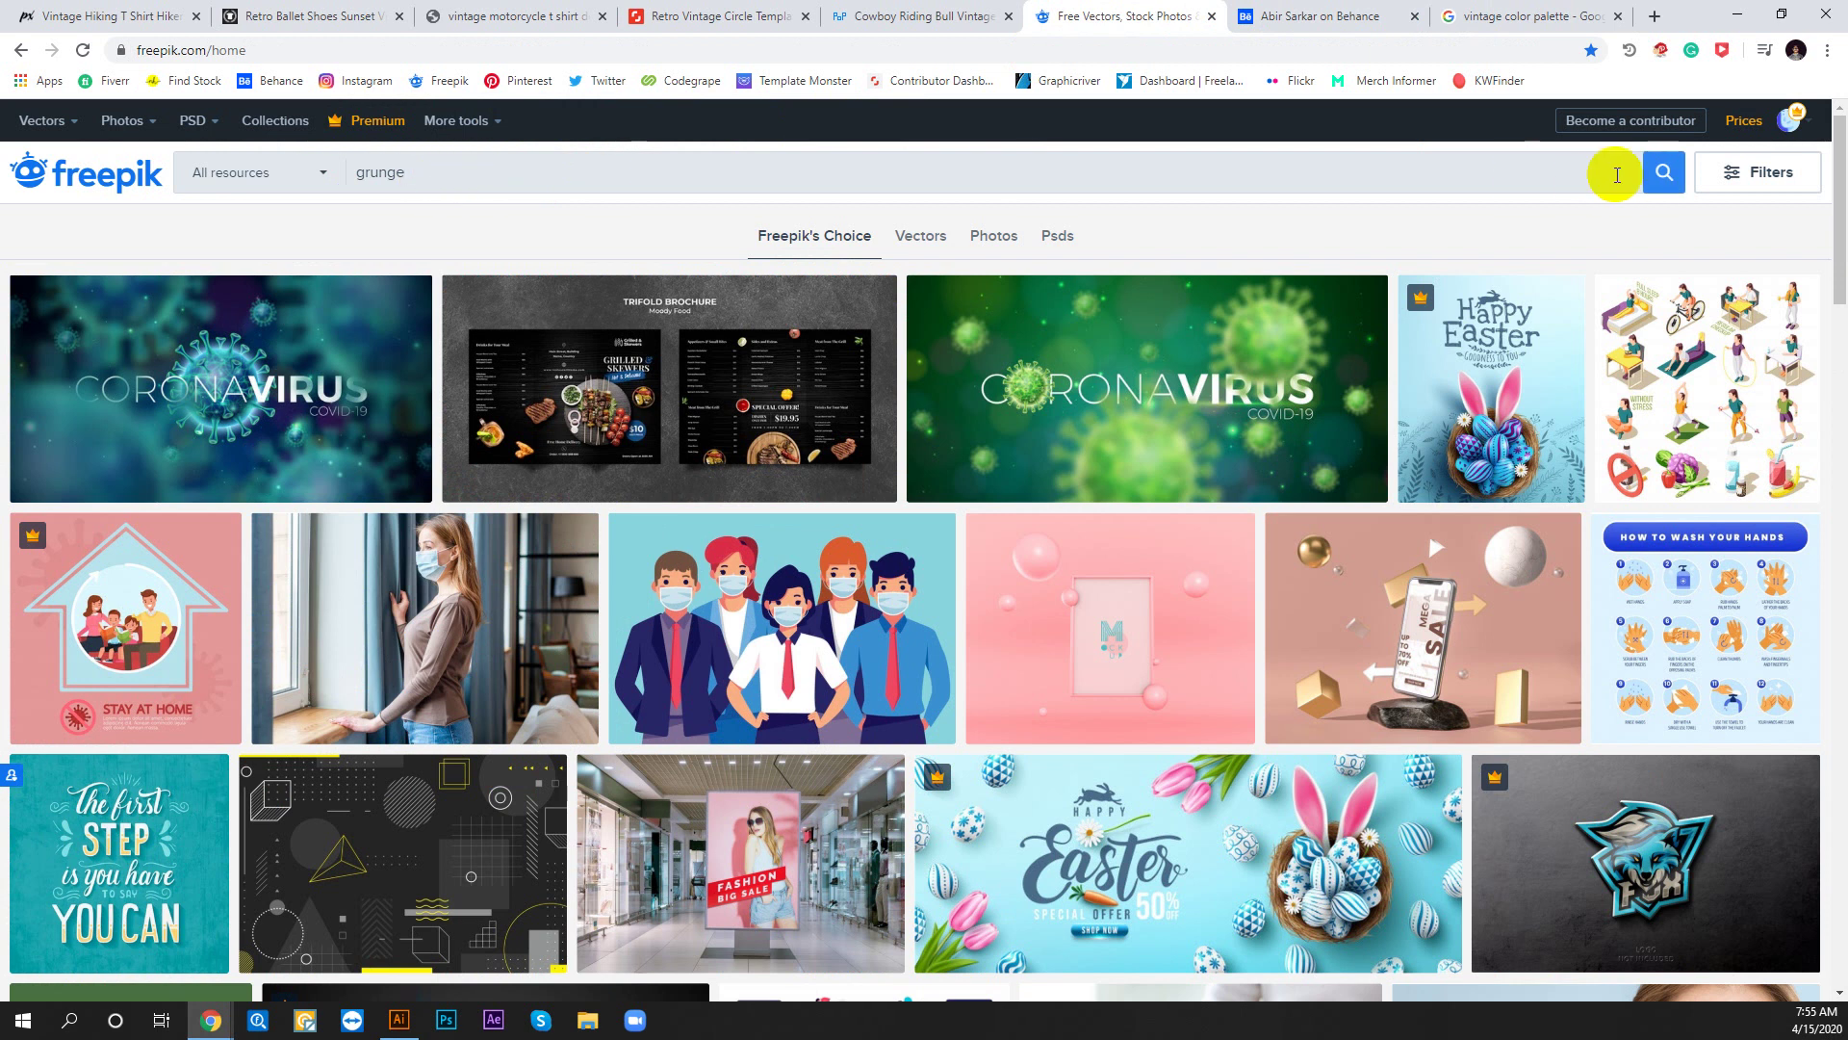
click(1664, 172)
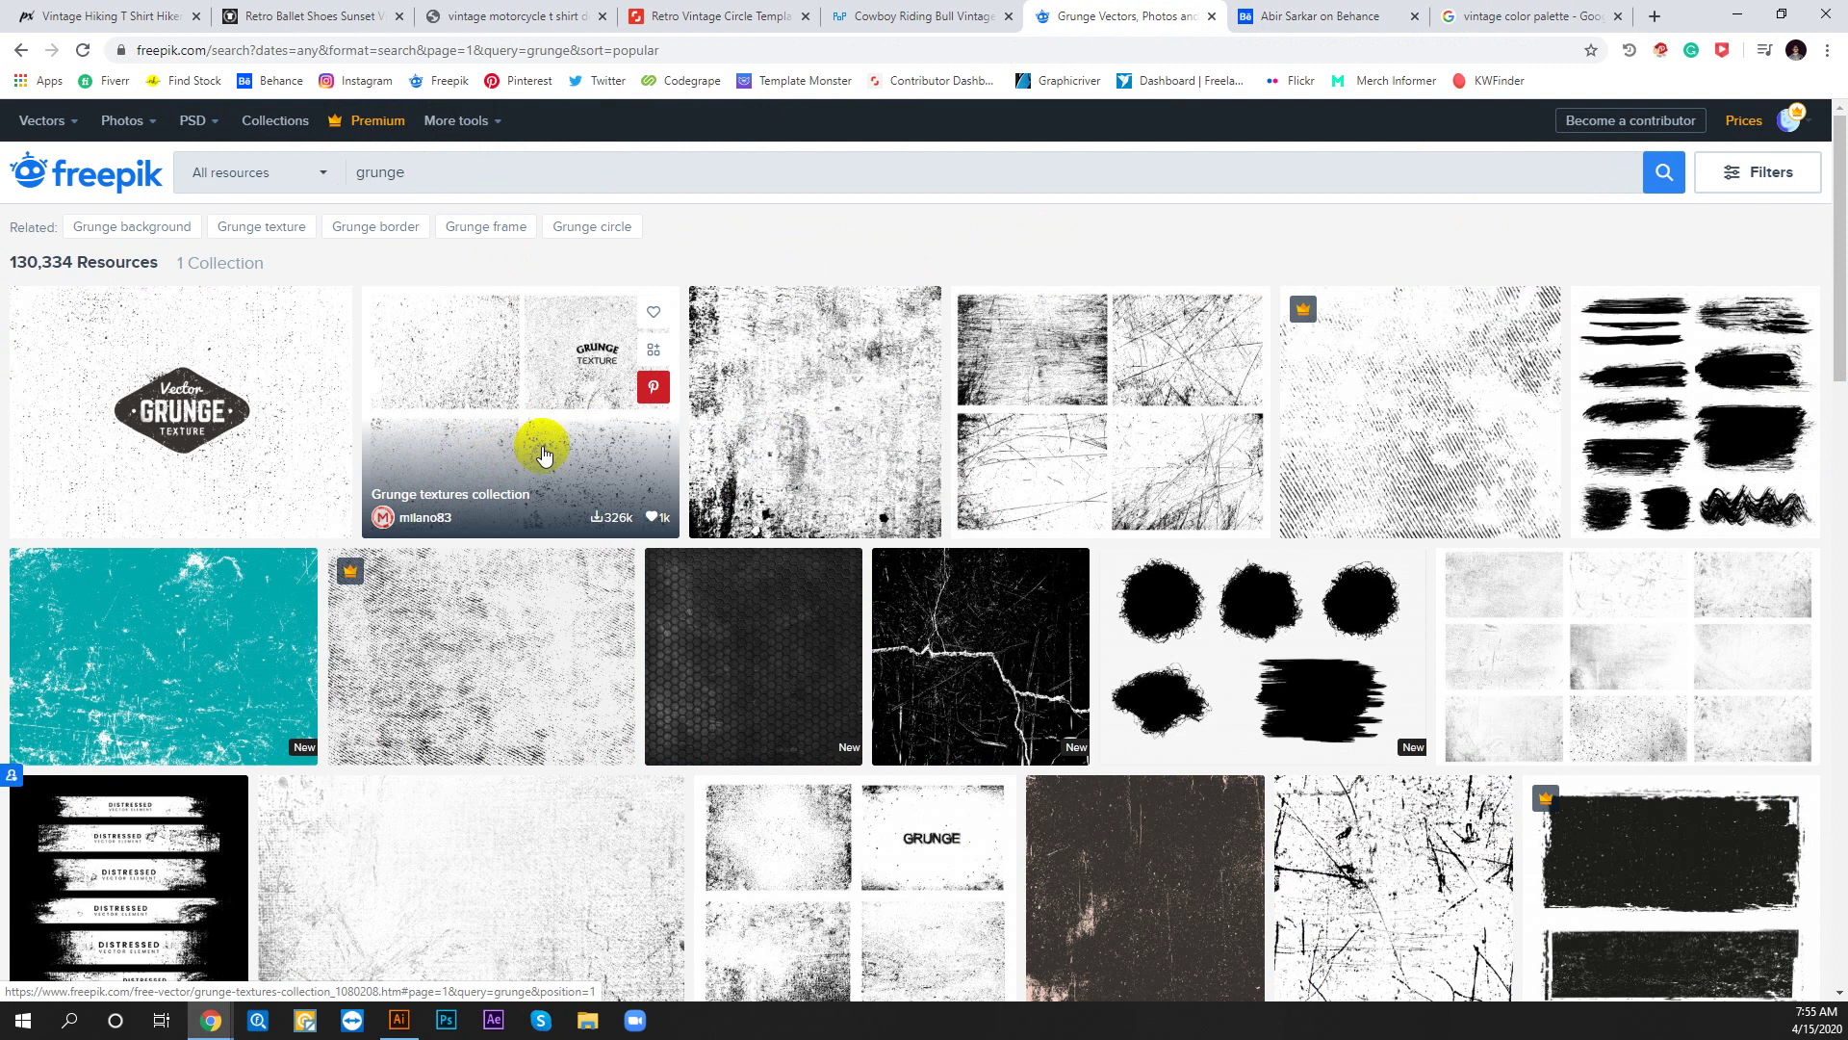
click(514, 429)
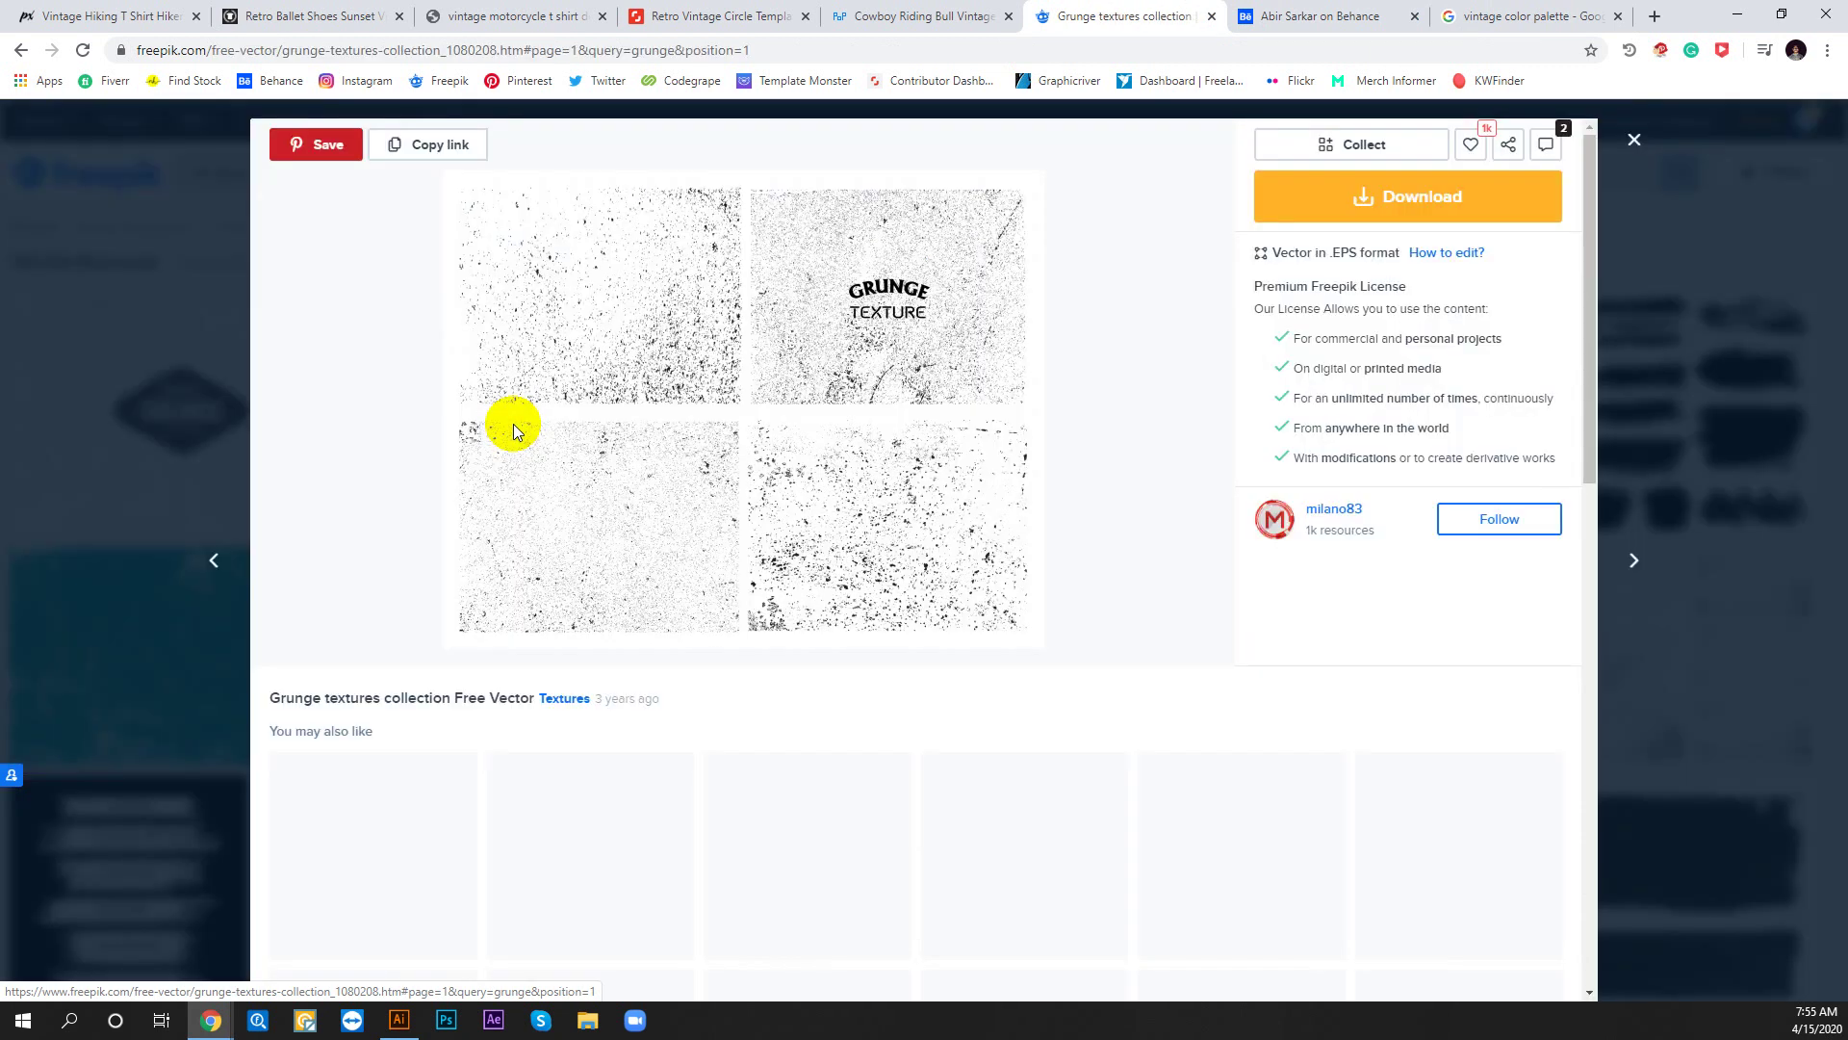
click(1387, 199)
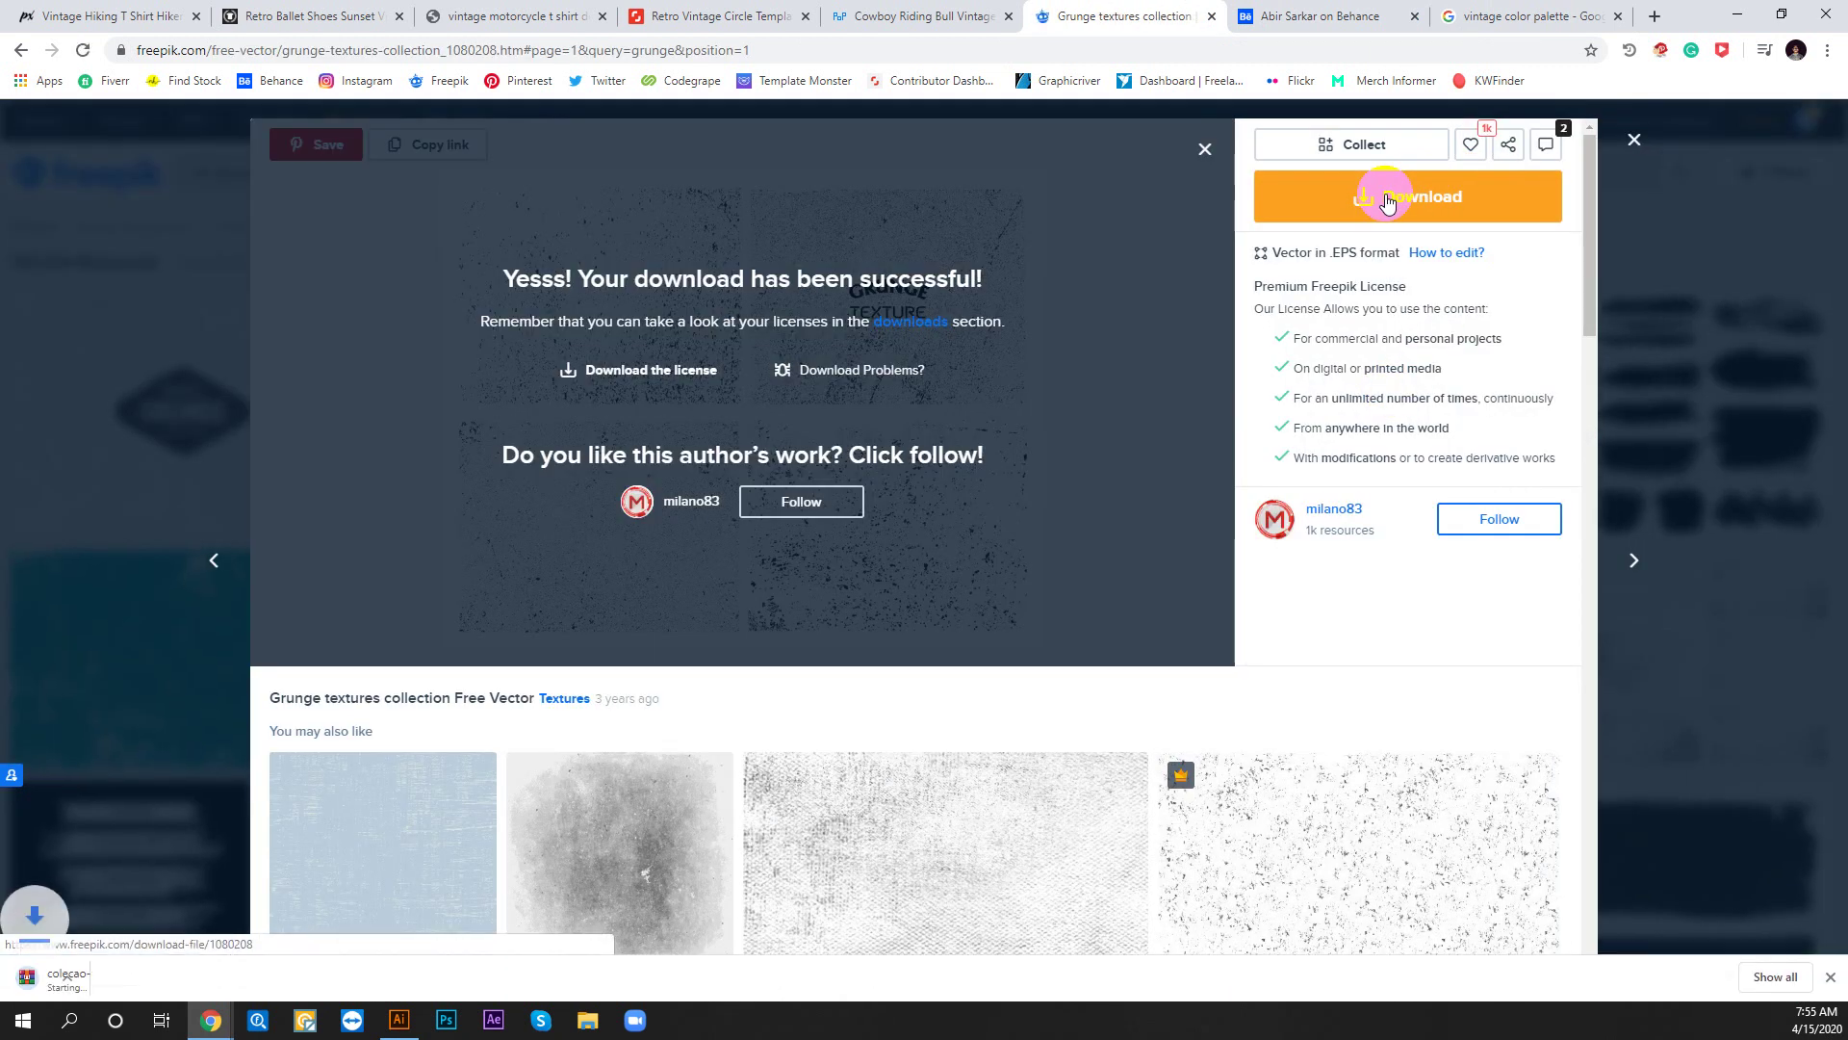
click(1204, 149)
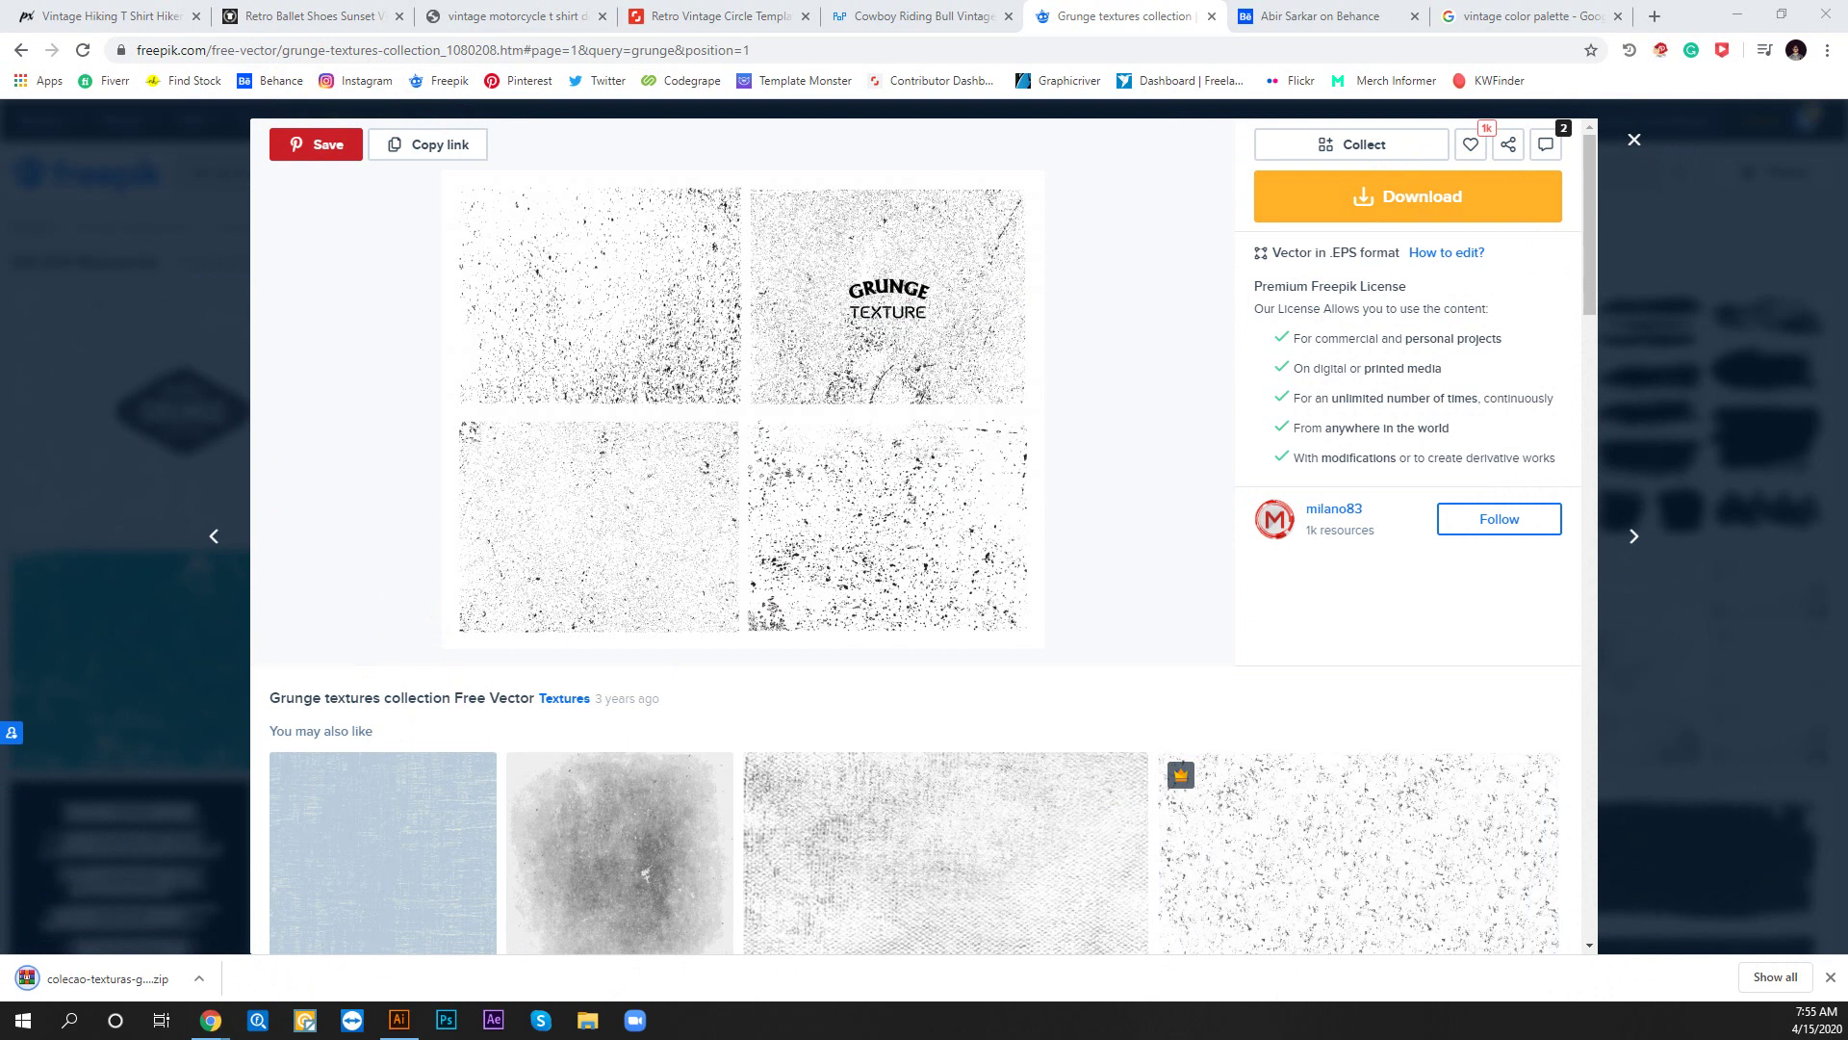
Open the downloaded zip in WinRAR and open ONH8QI1.eps from it
right_click(135, 963)
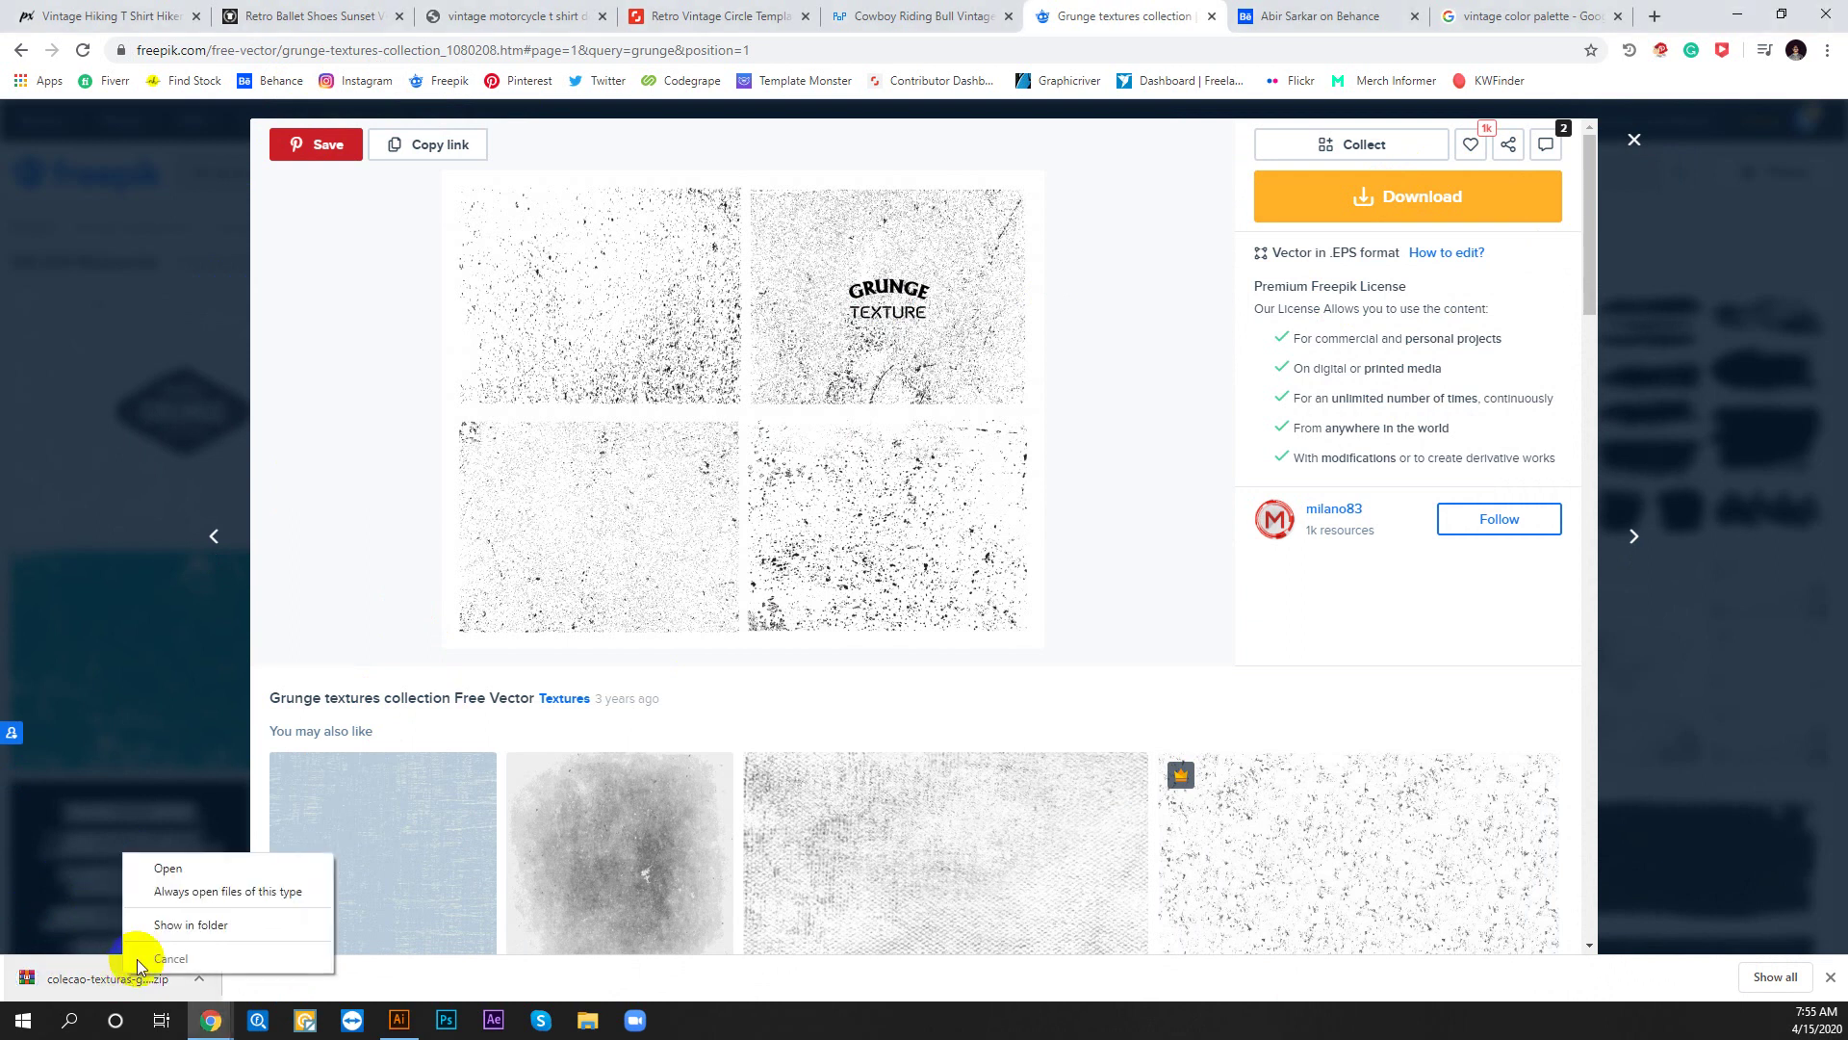
click(186, 860)
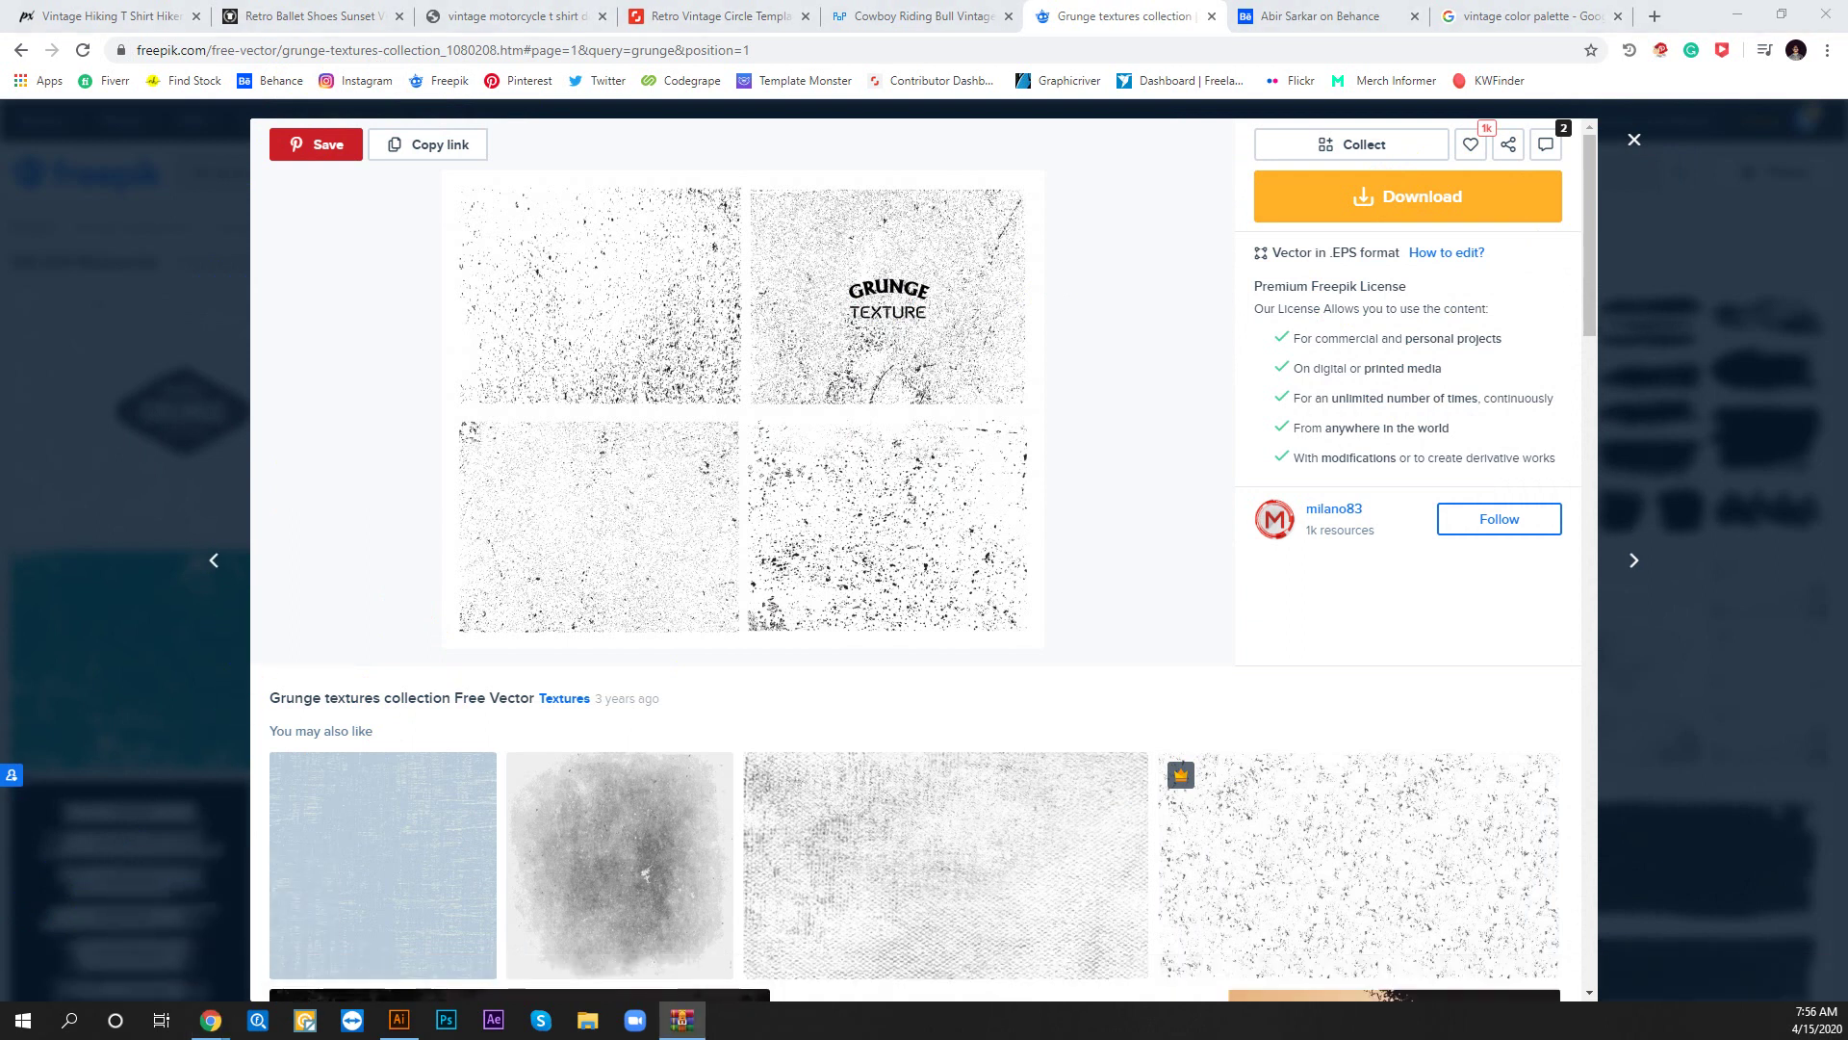
click(1018, 558)
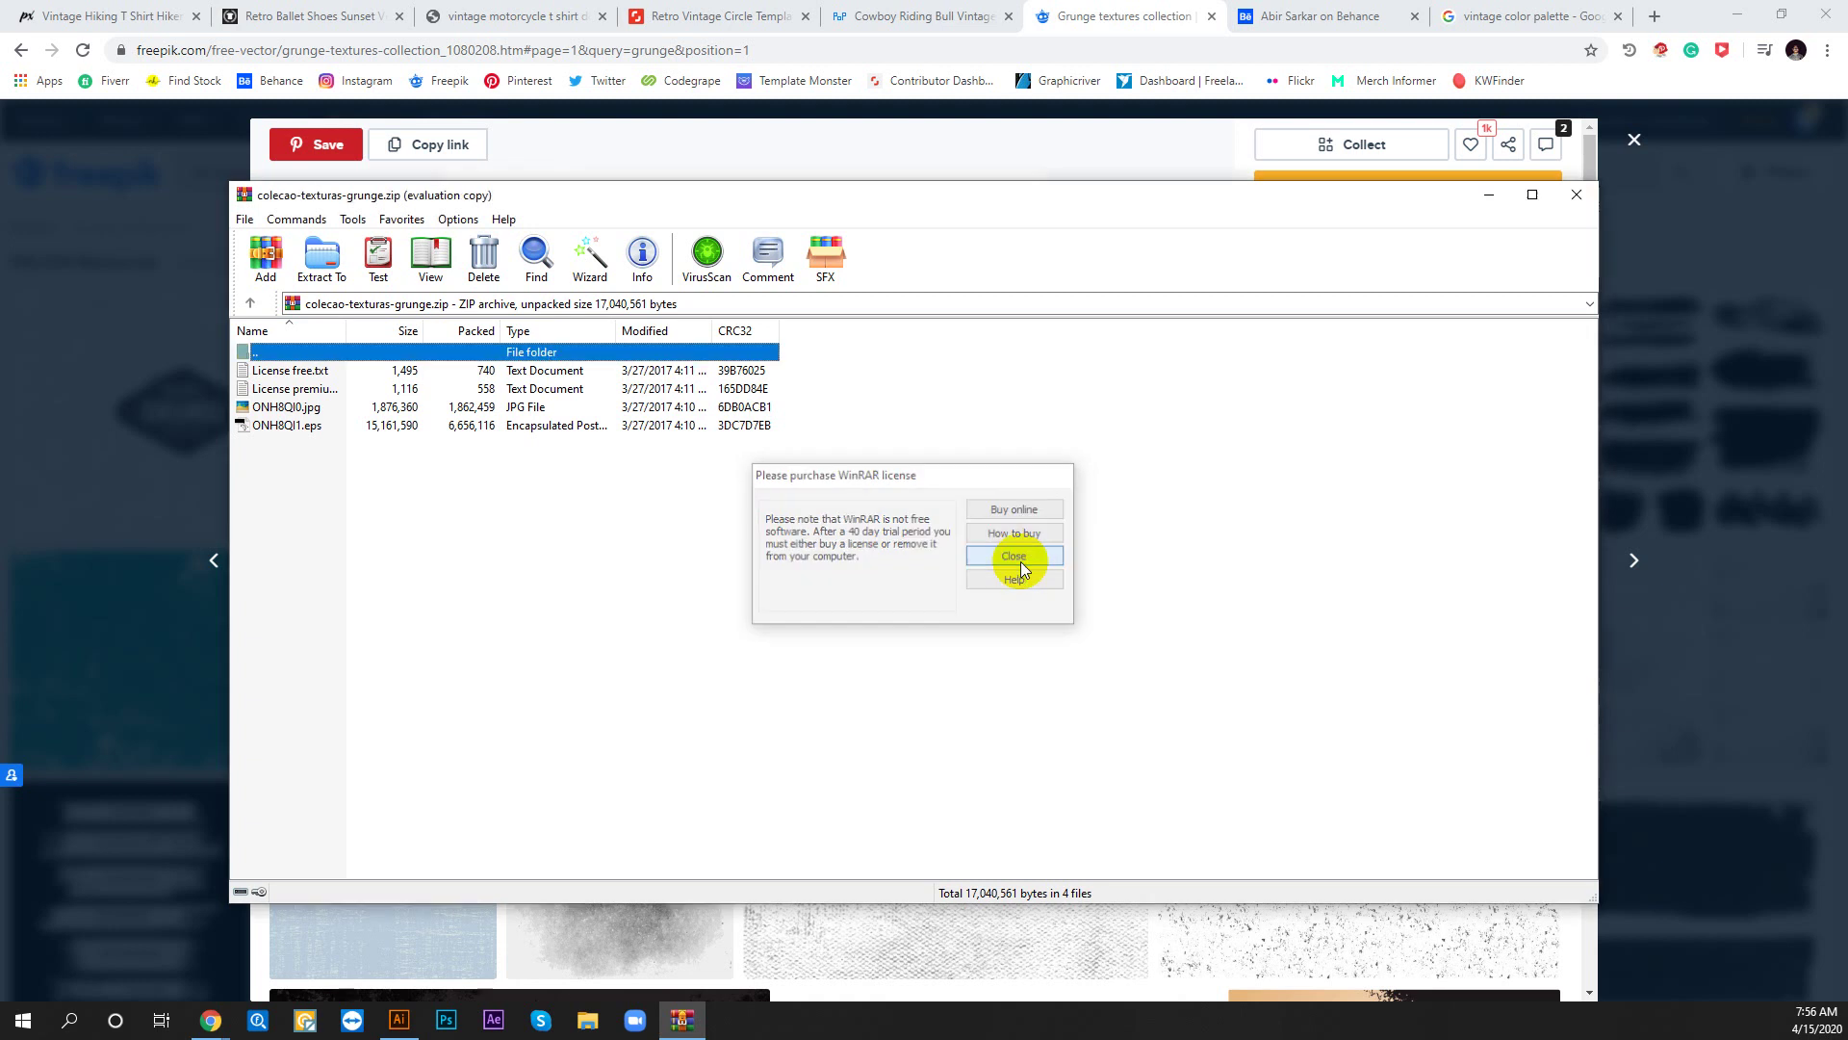
click(289, 425)
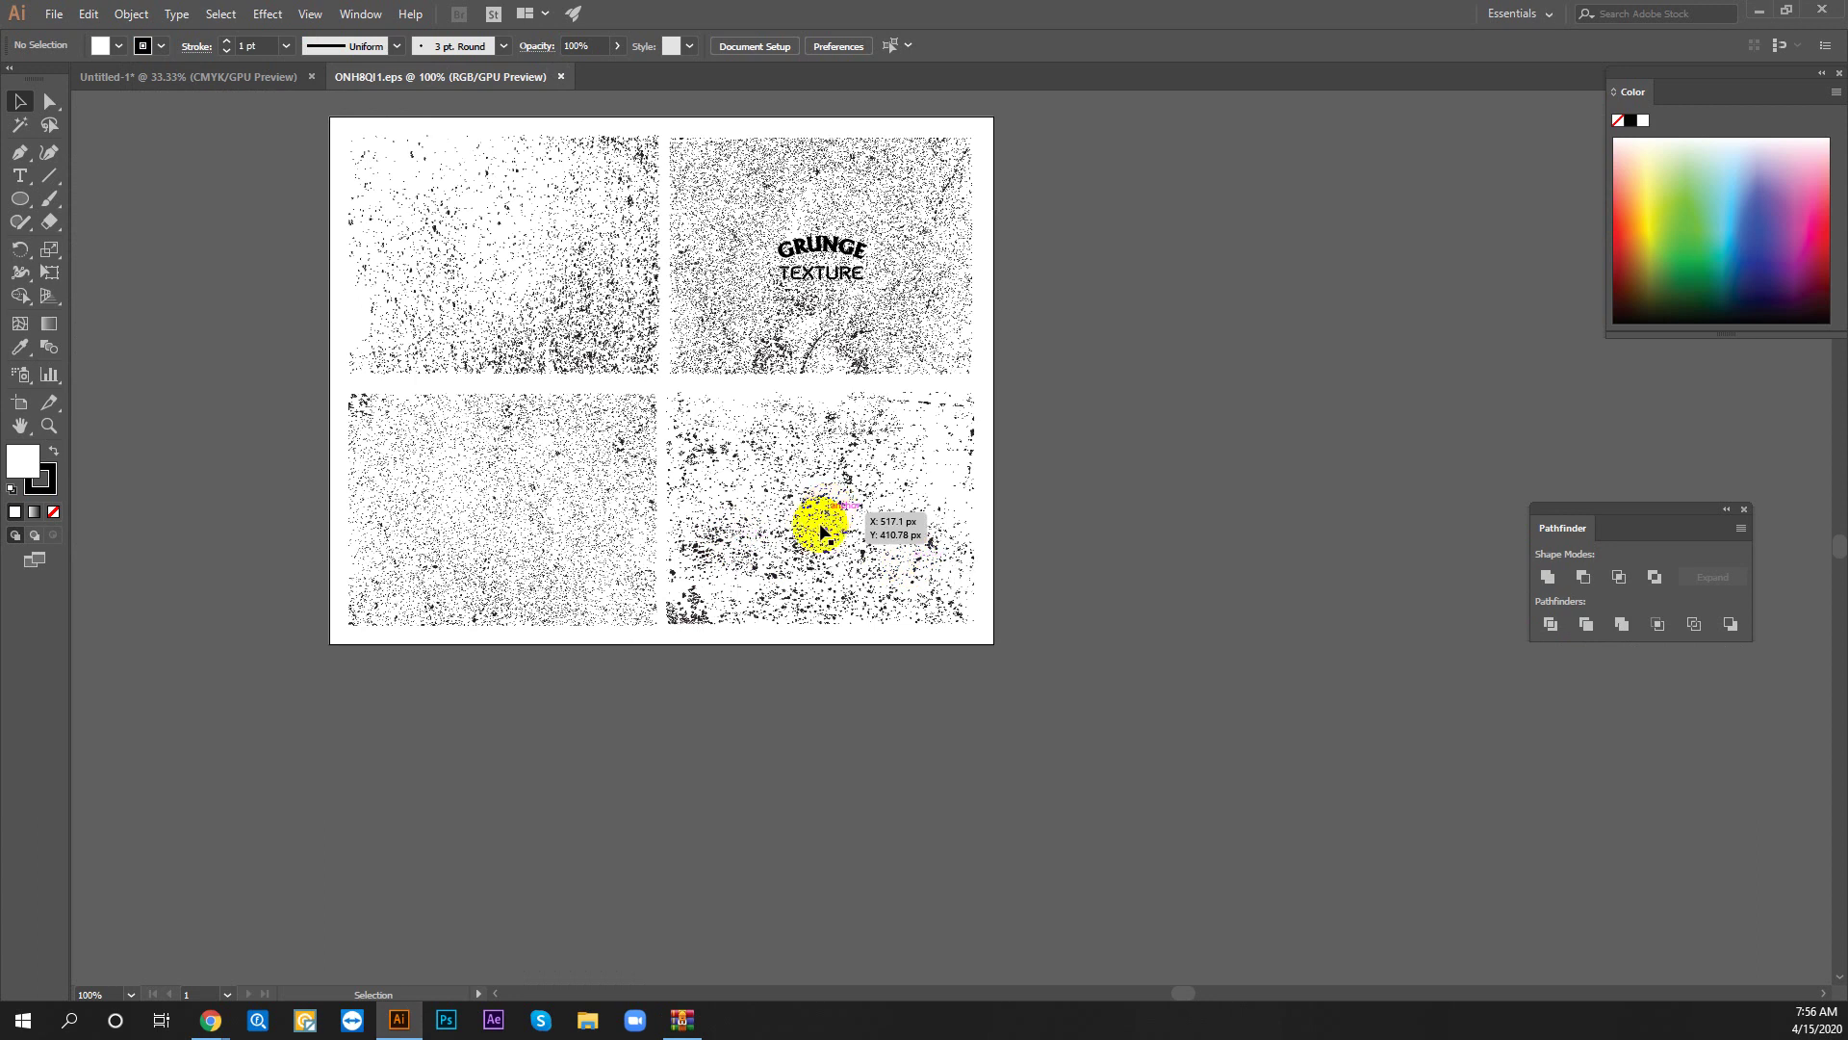
Zoom into ONH8QI1.eps and pick out the bottom-right texture group
drag(741, 630, 986, 679)
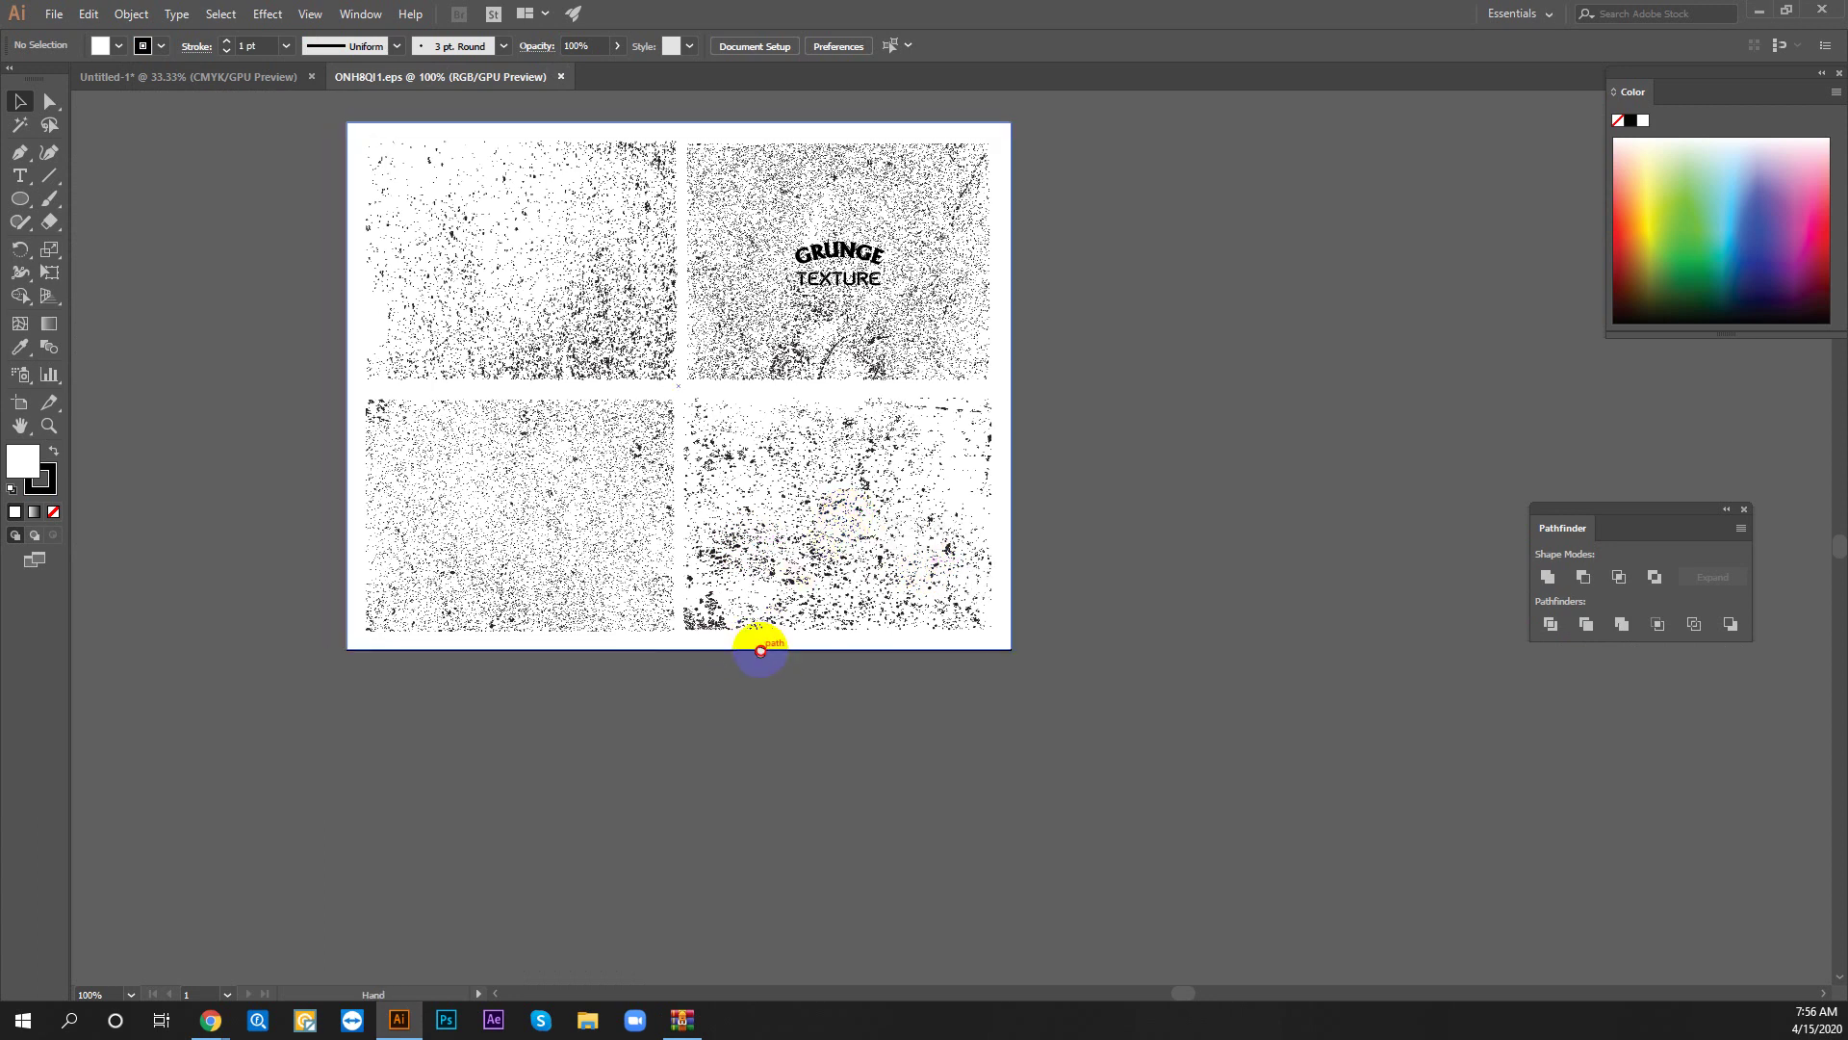
ctrl+click(866, 529)
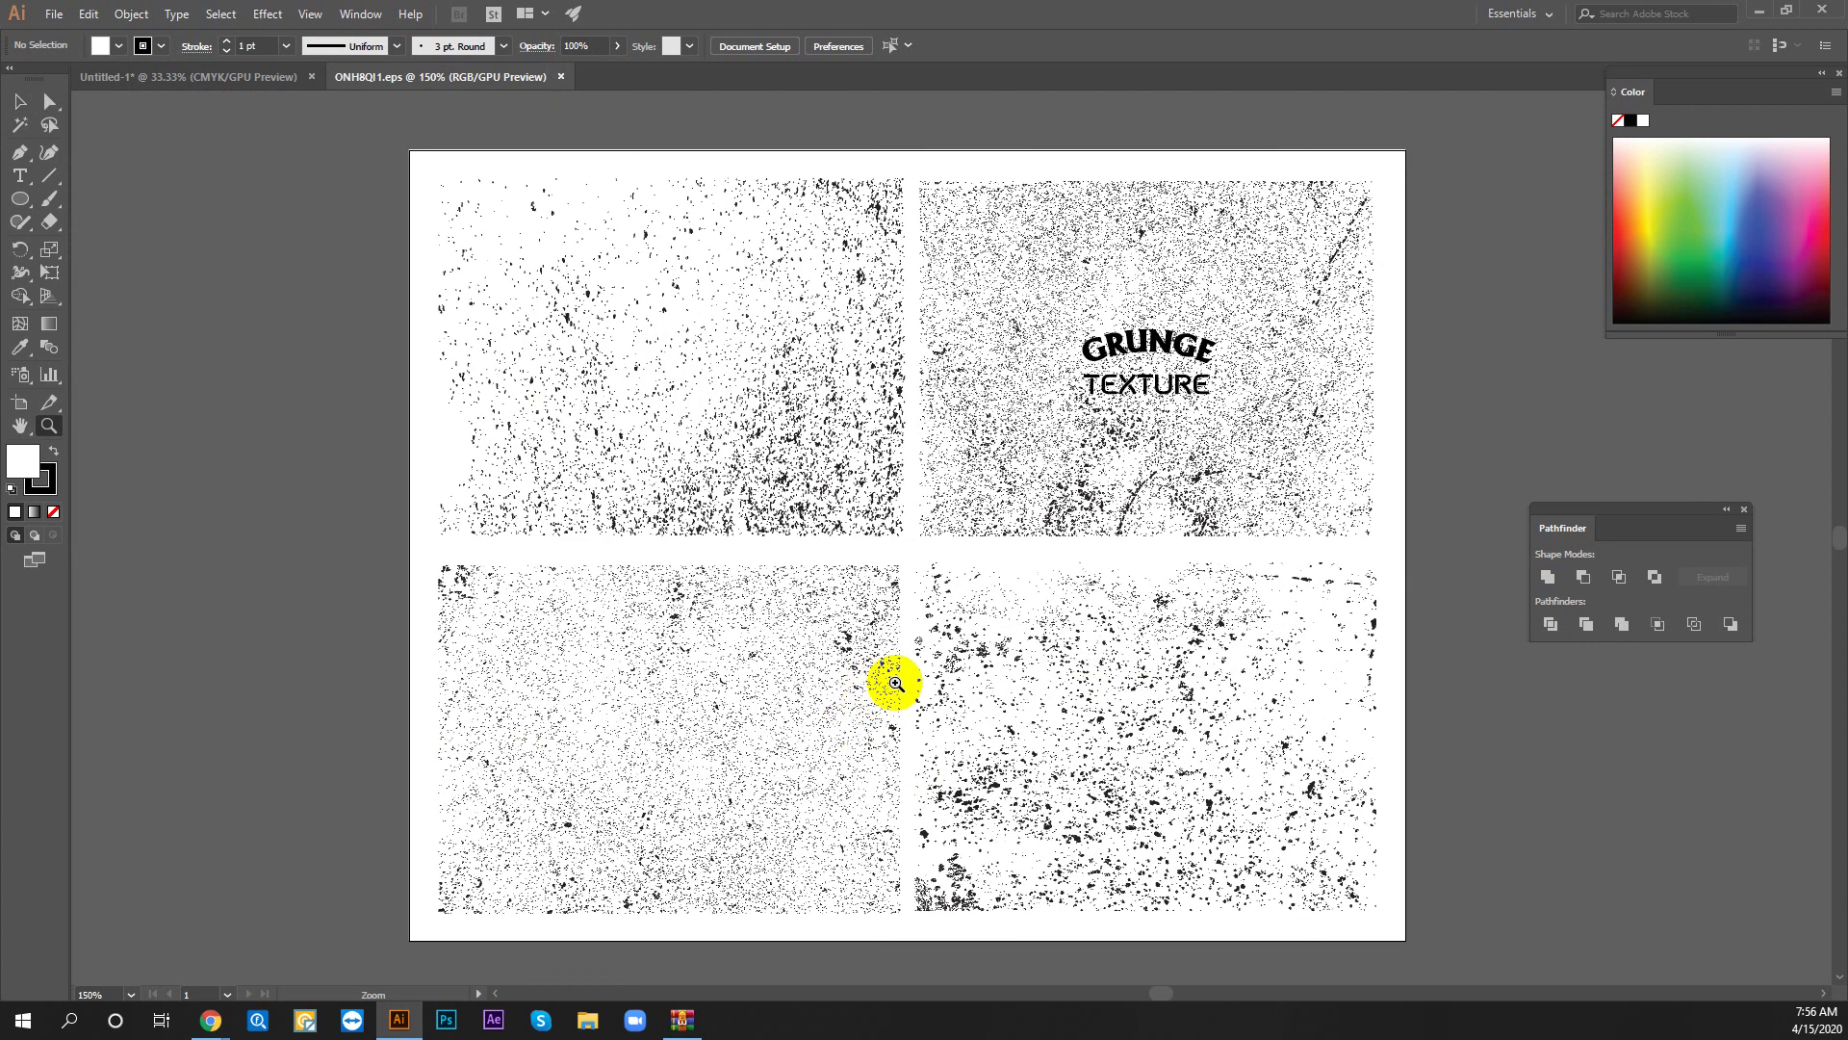
key(v)
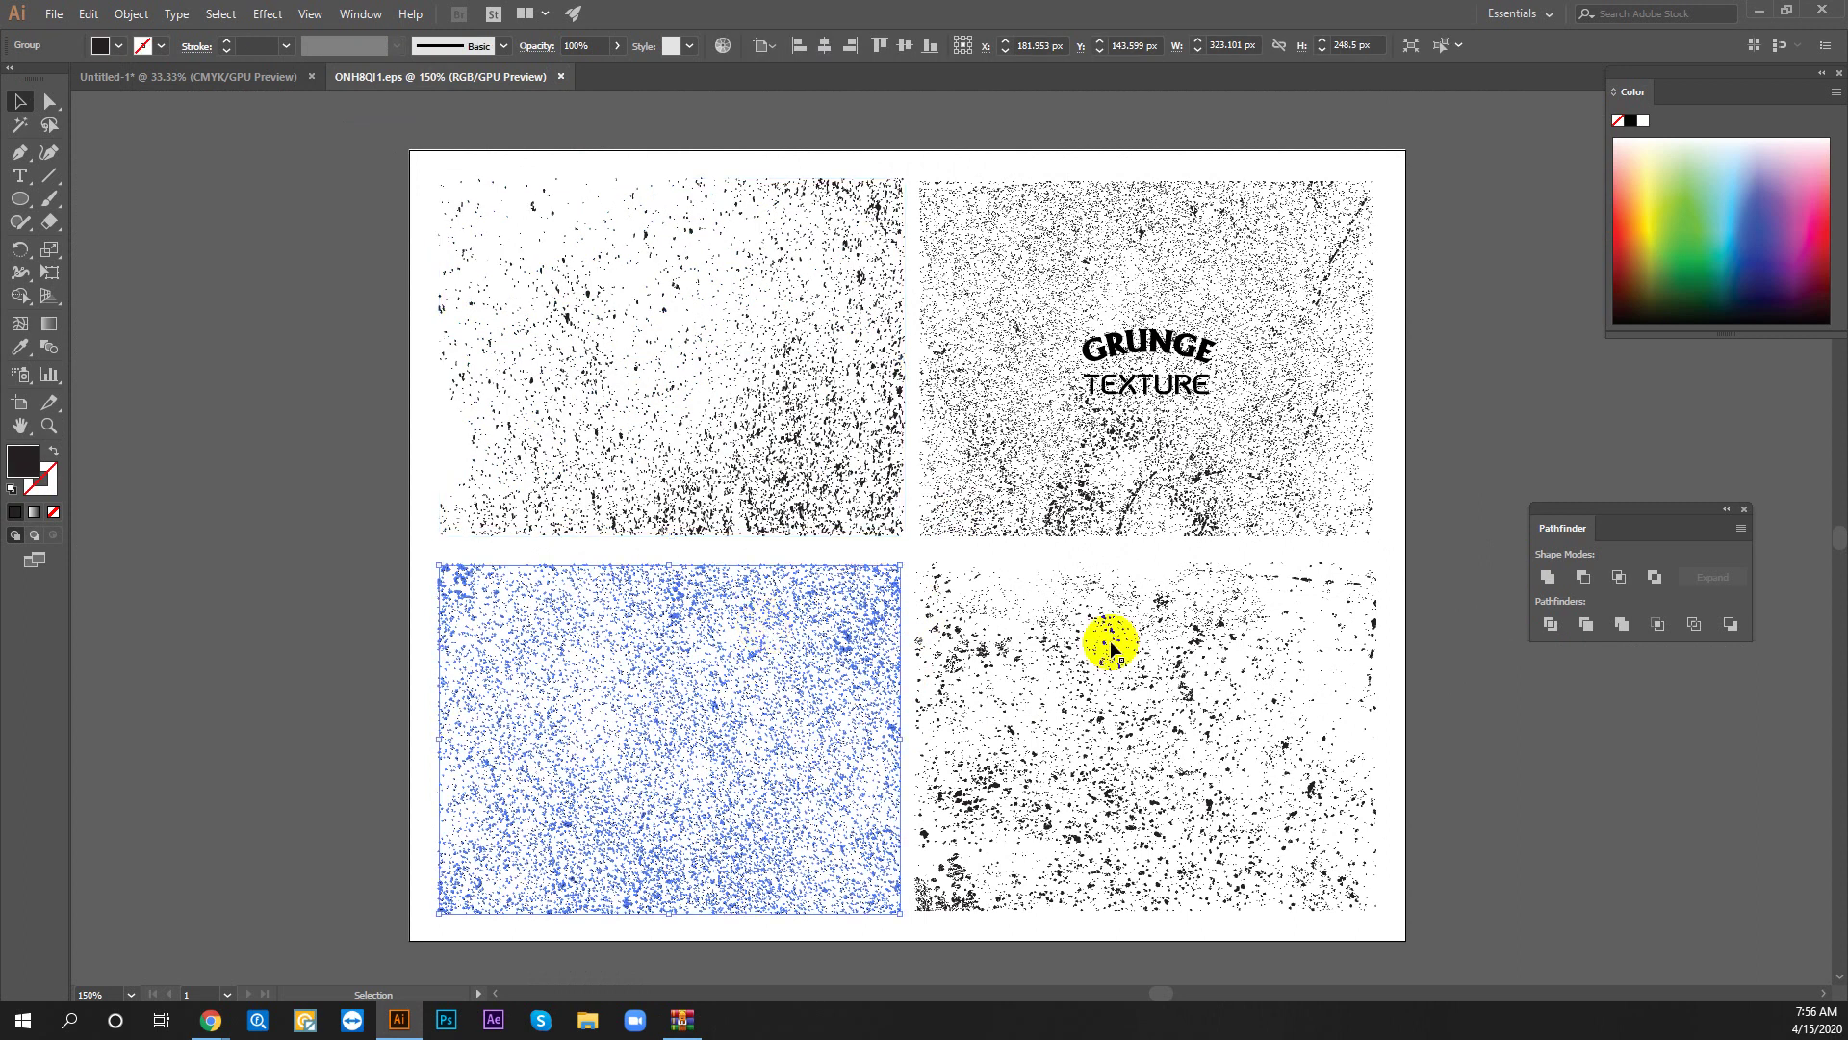
click(1078, 674)
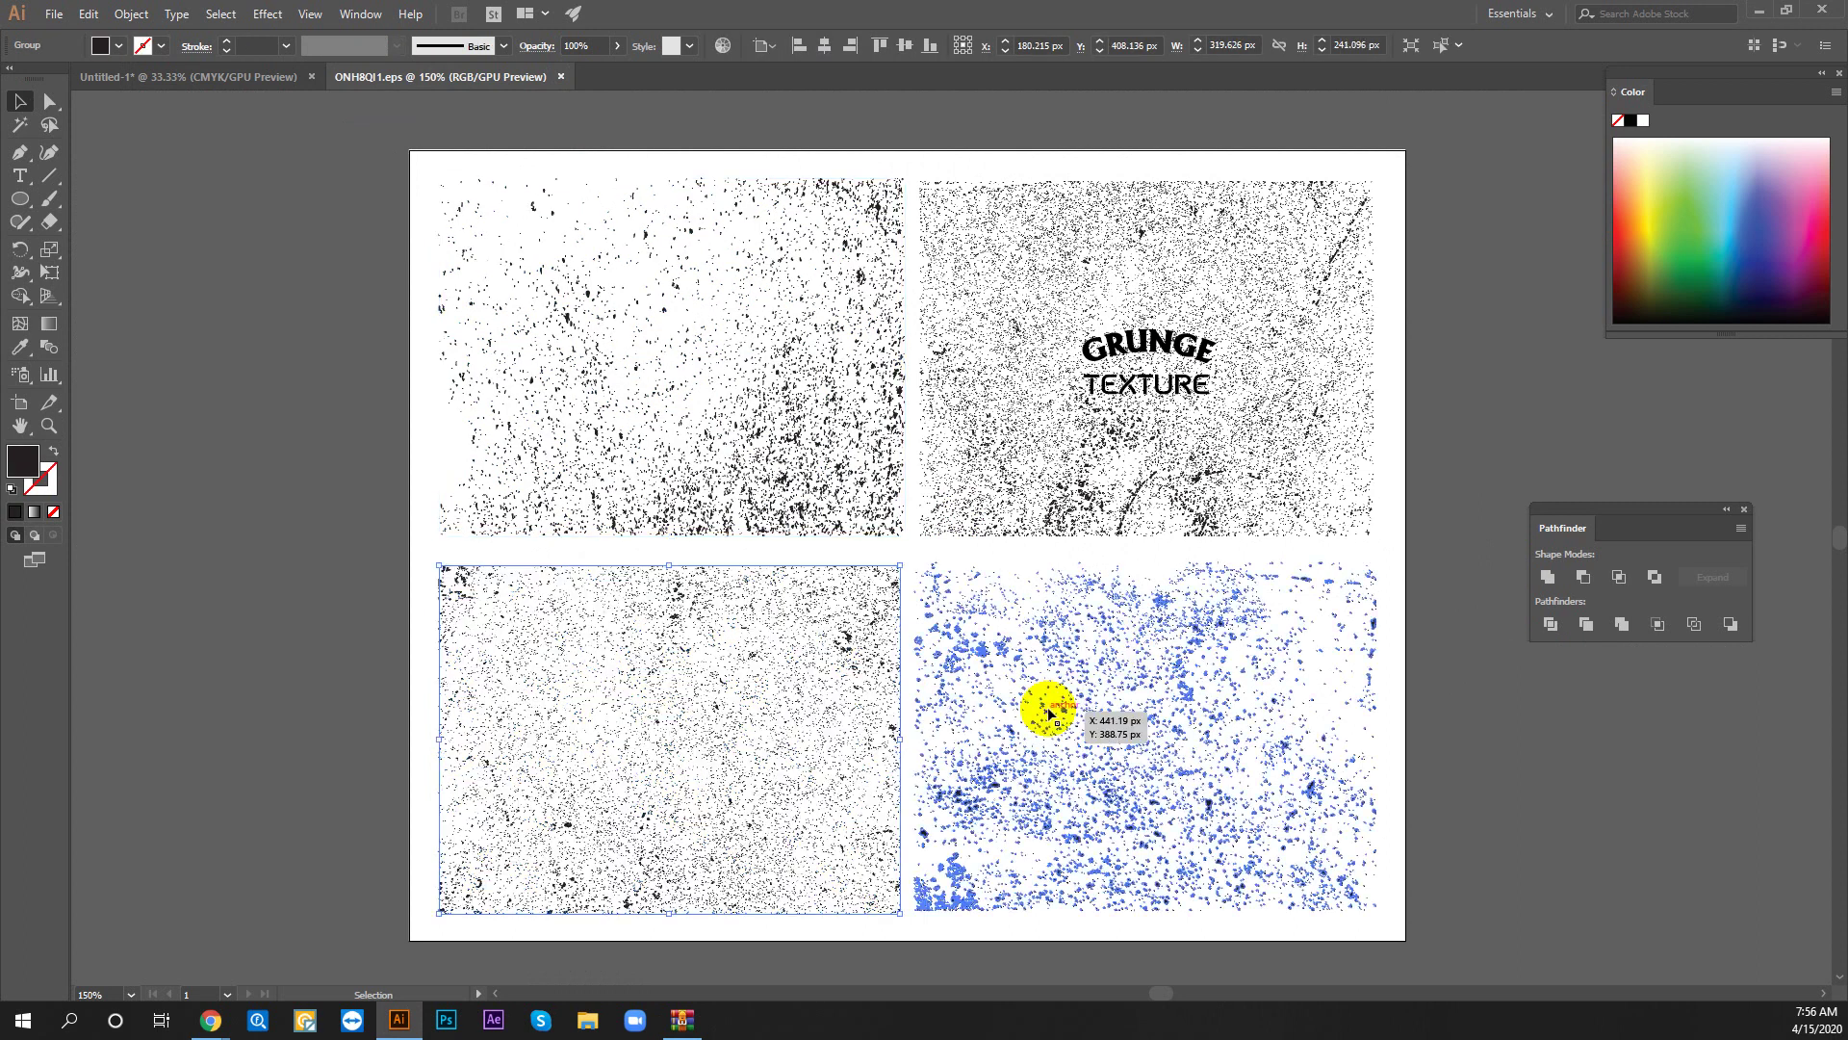
click(805, 640)
scroll(978, 581, down, 3)
click(896, 757)
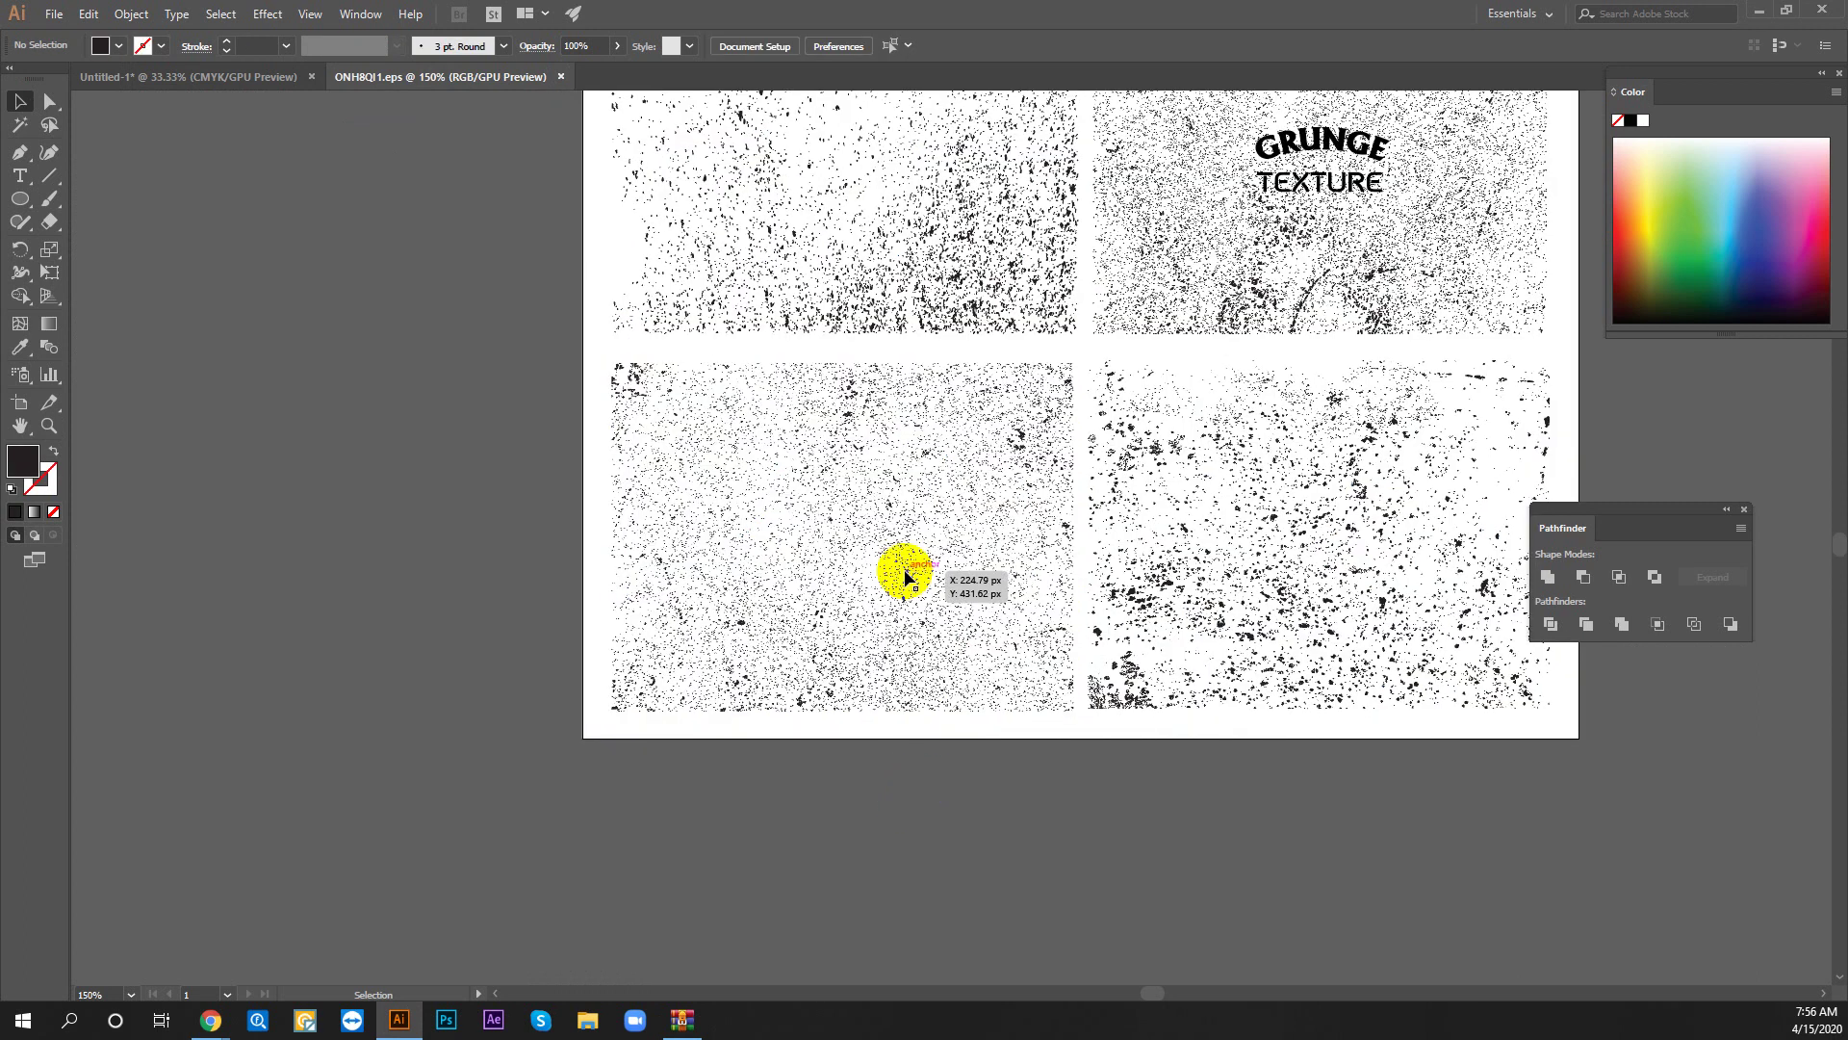
scroll(1093, 601, right, 3)
Drag the bottom-right speckled texture into the Untitled-1 sunset document
drag(1093, 602, 441, 234)
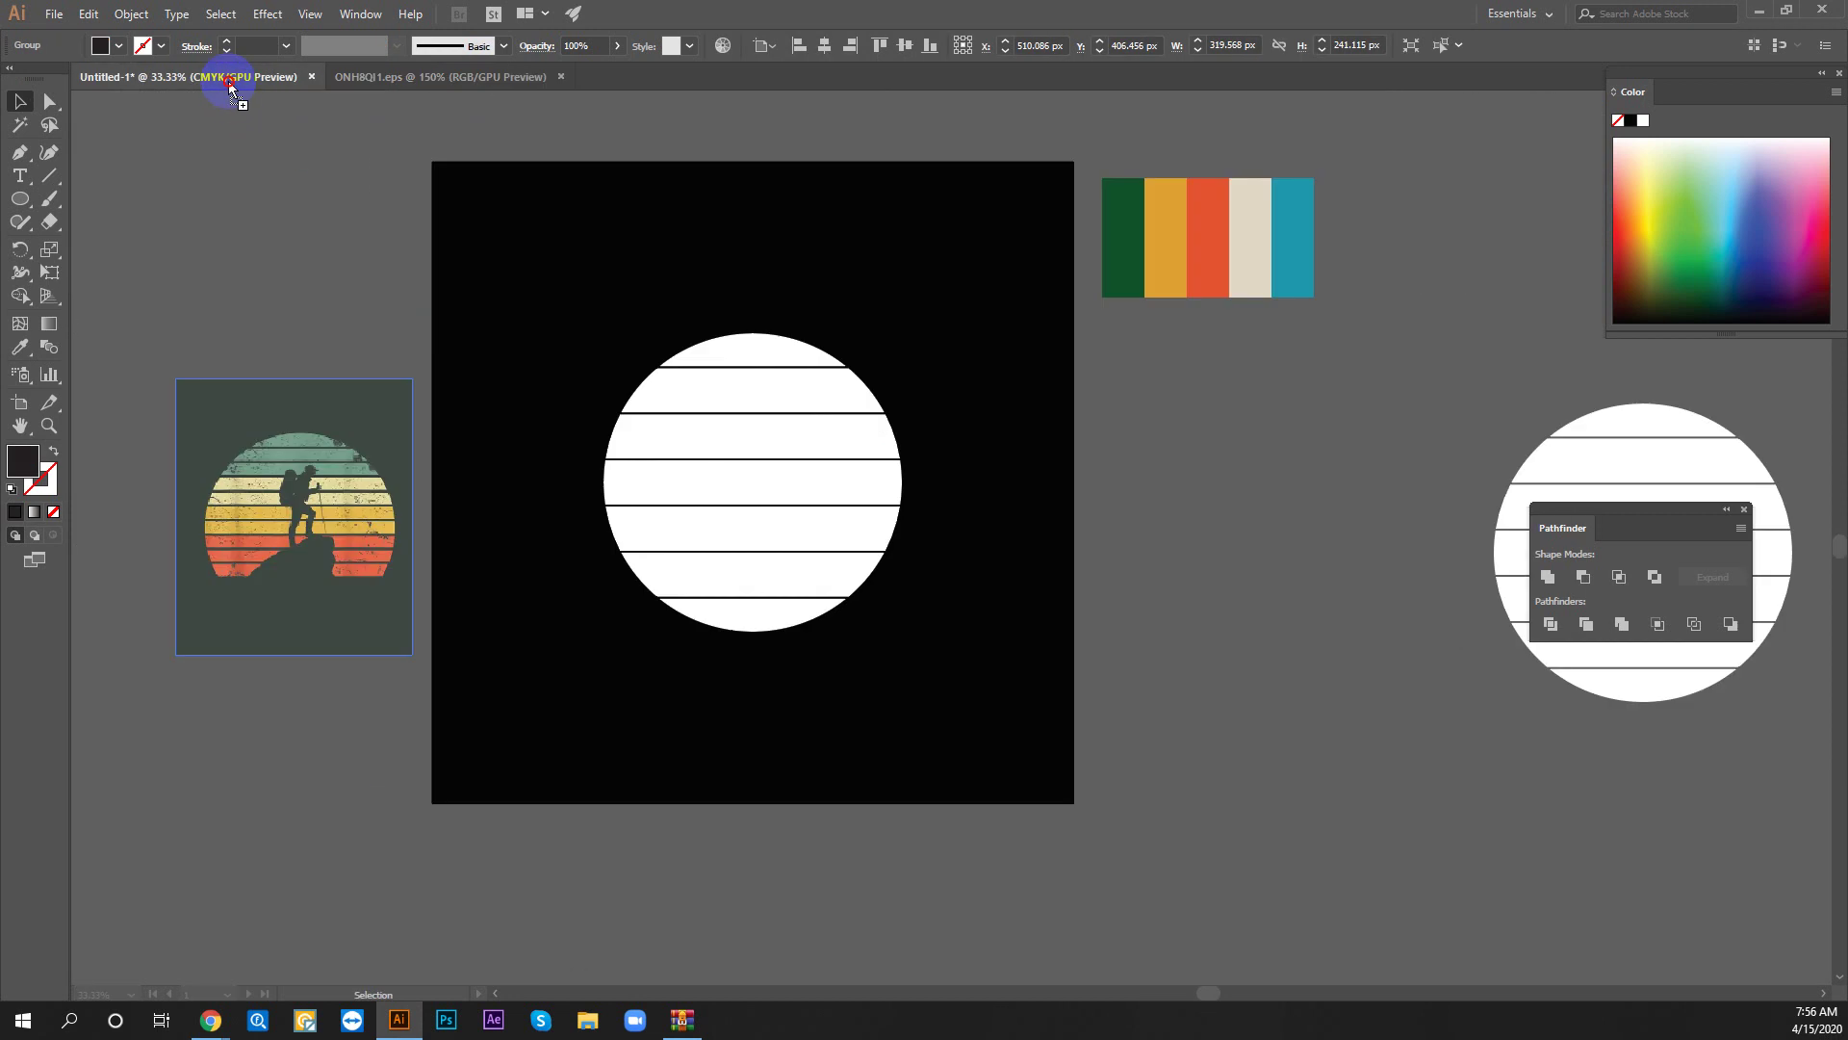
drag(441, 234, 276, 187)
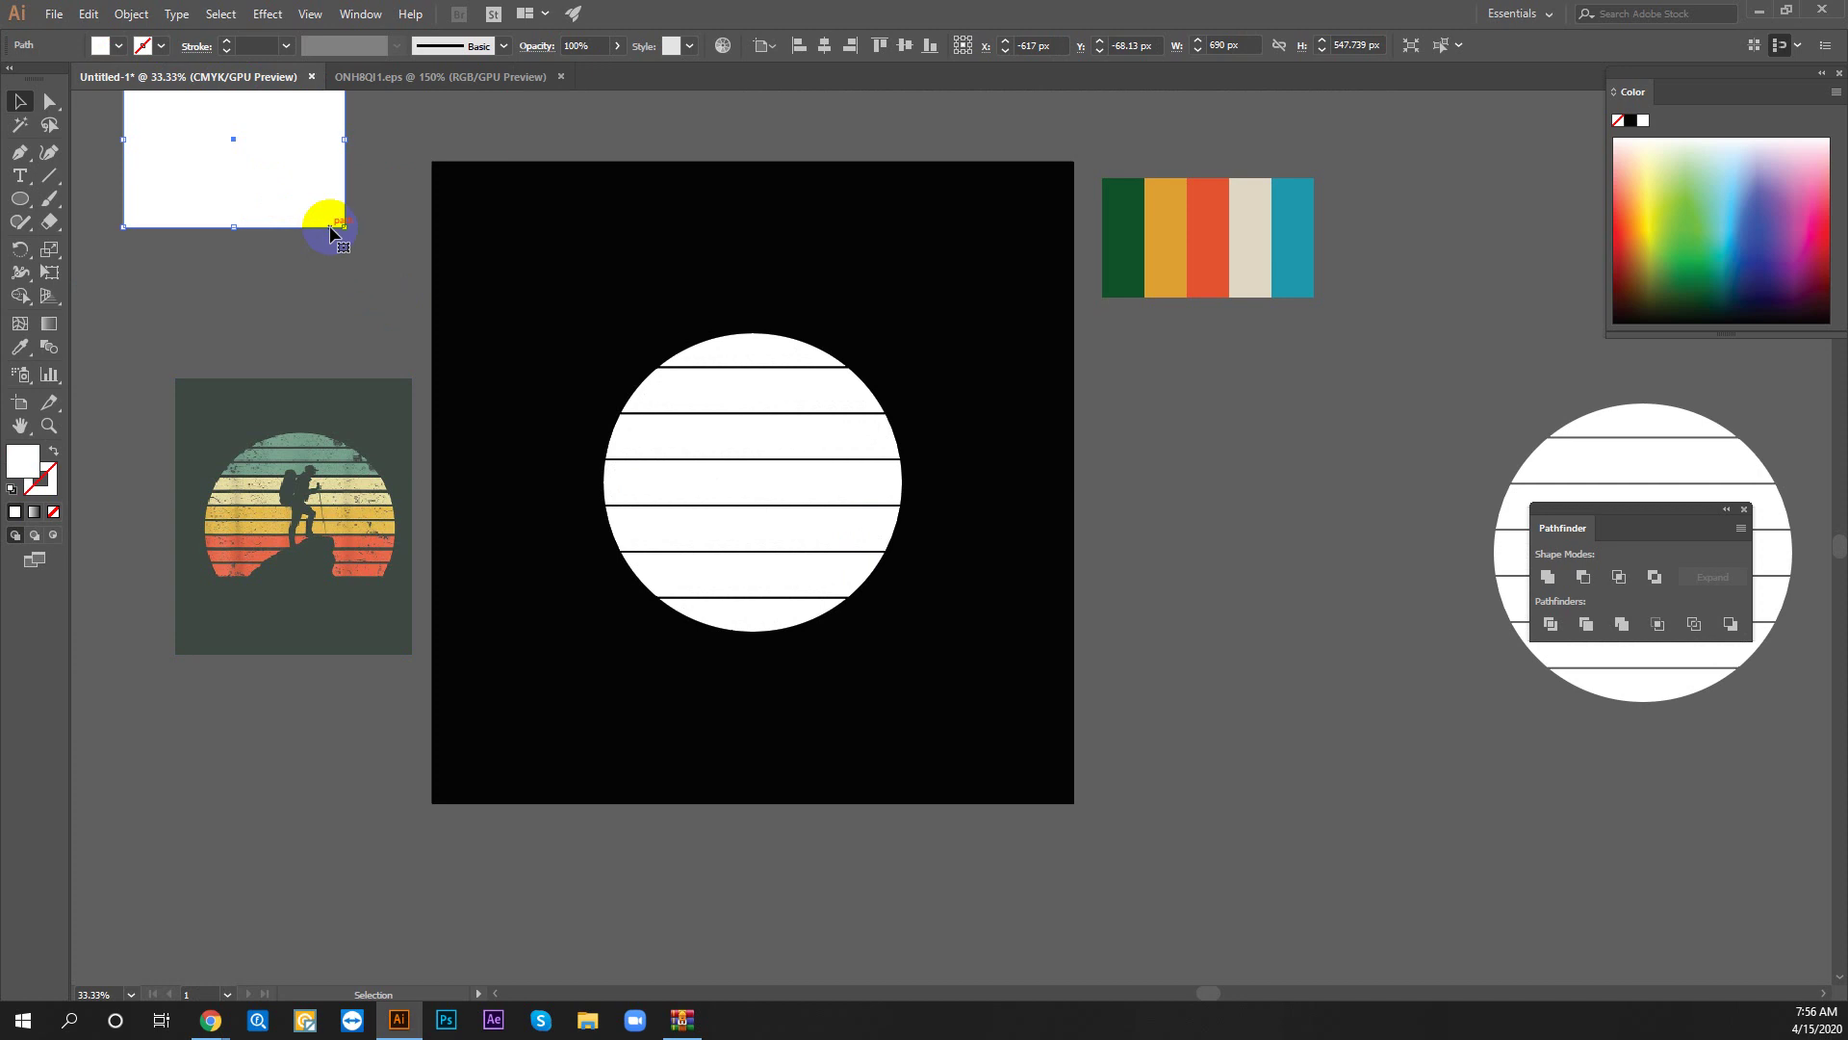
click(438, 76)
click(1027, 637)
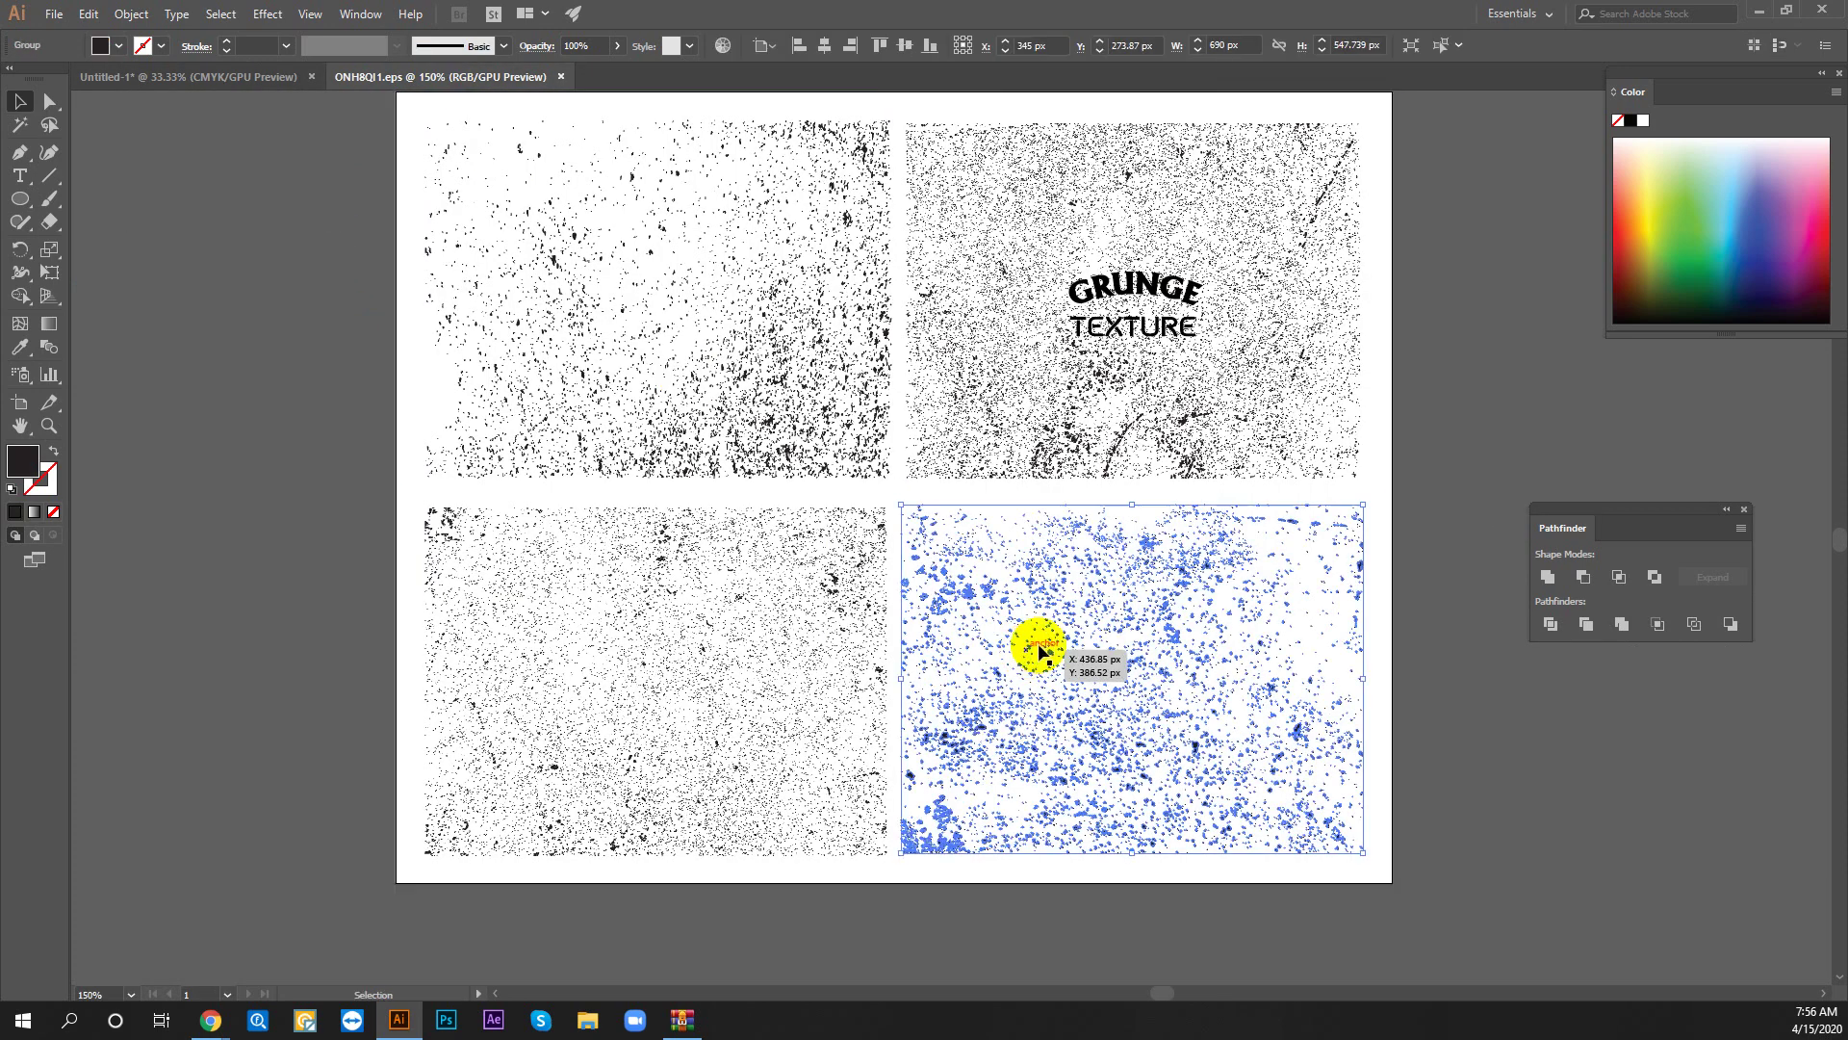
mouse_move(1028, 635)
mouse_down()
mouse_move(282, 383)
mouse_move(227, 60)
mouse_move(360, 279)
mouse_up()
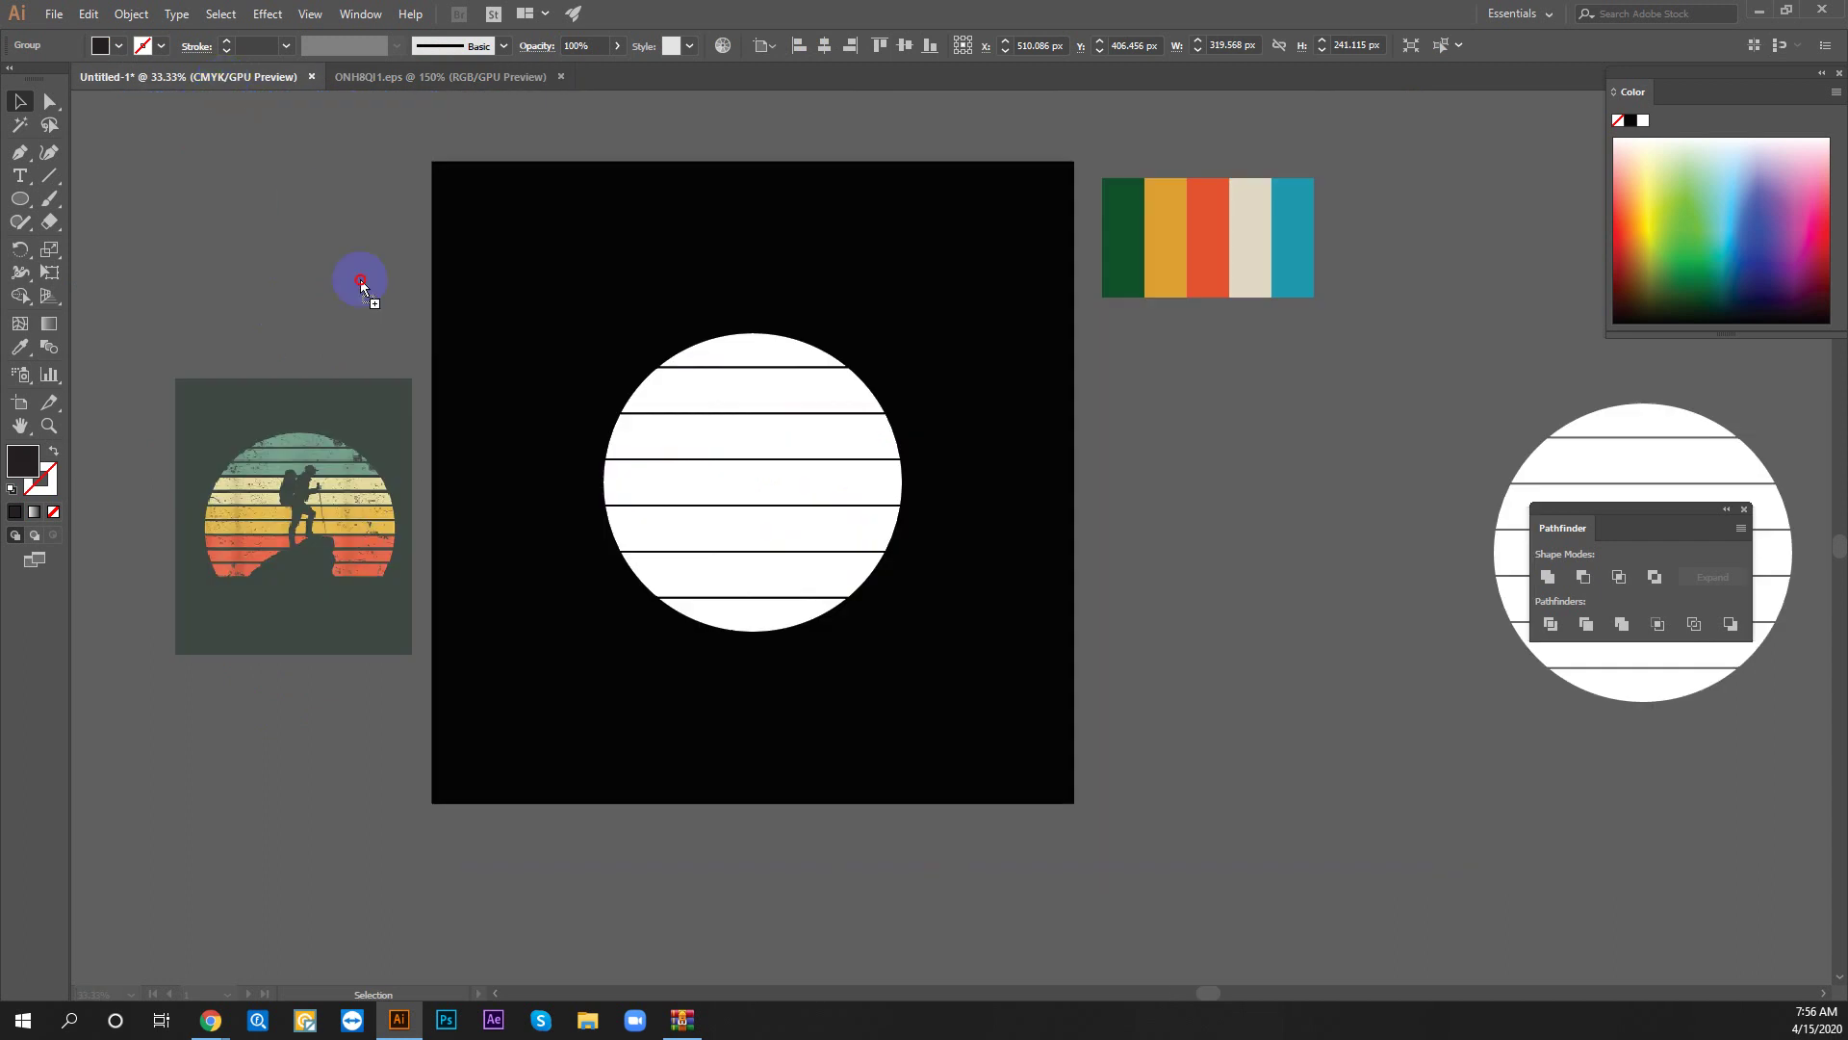
Drop the grunge texture on the artboard and scale it to cover the striped circle
drag(673, 703, 676, 705)
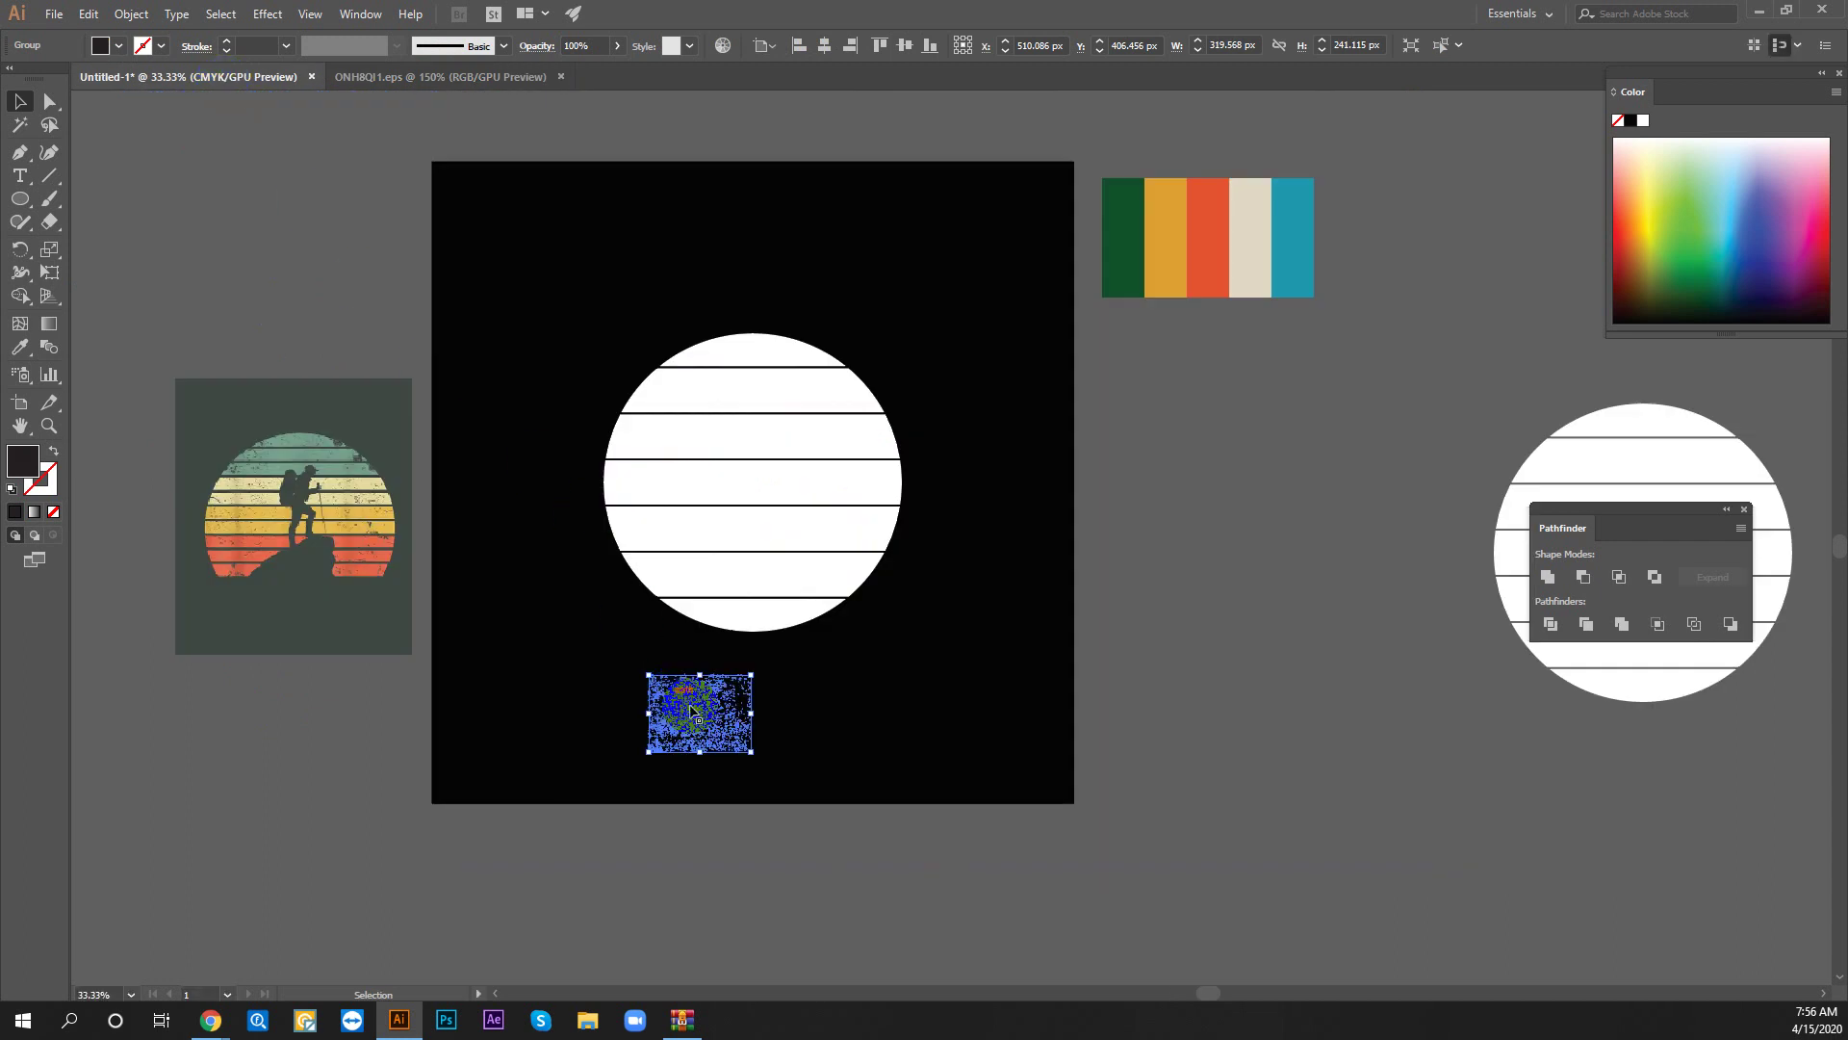
click(797, 734)
click(693, 718)
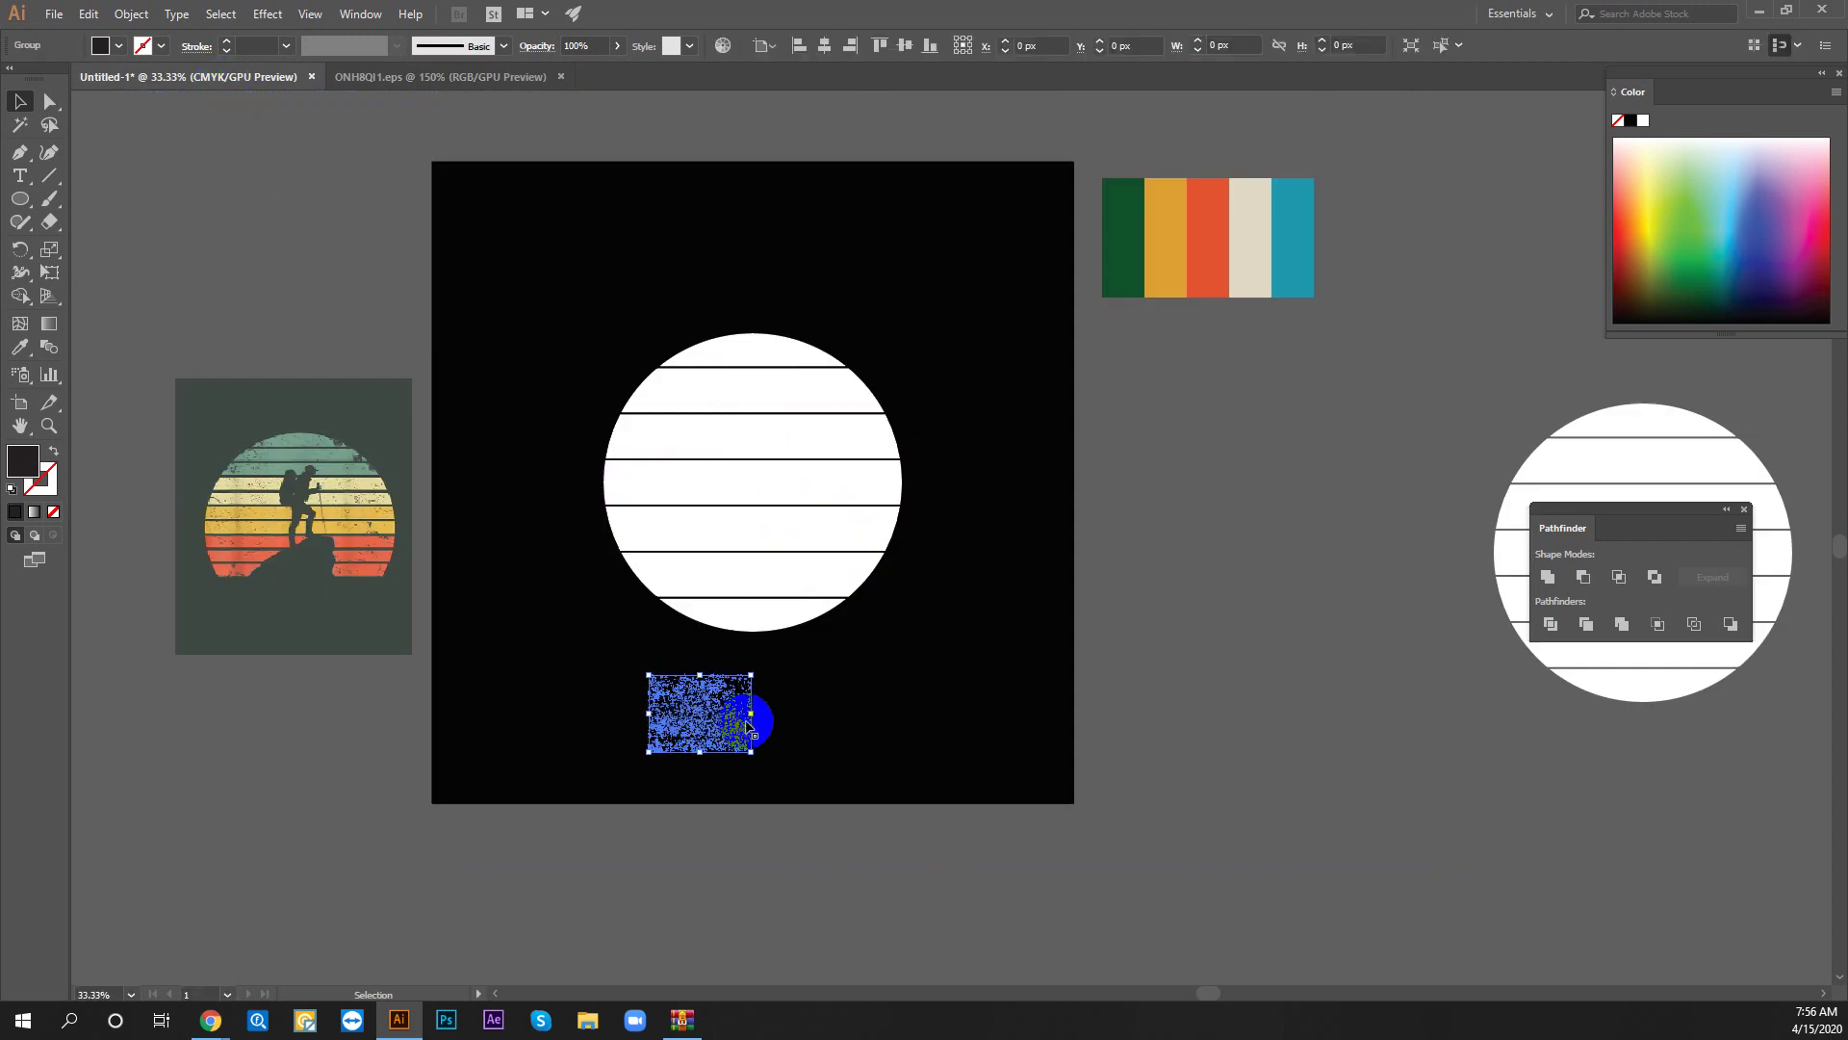
drag(751, 713, 1019, 718)
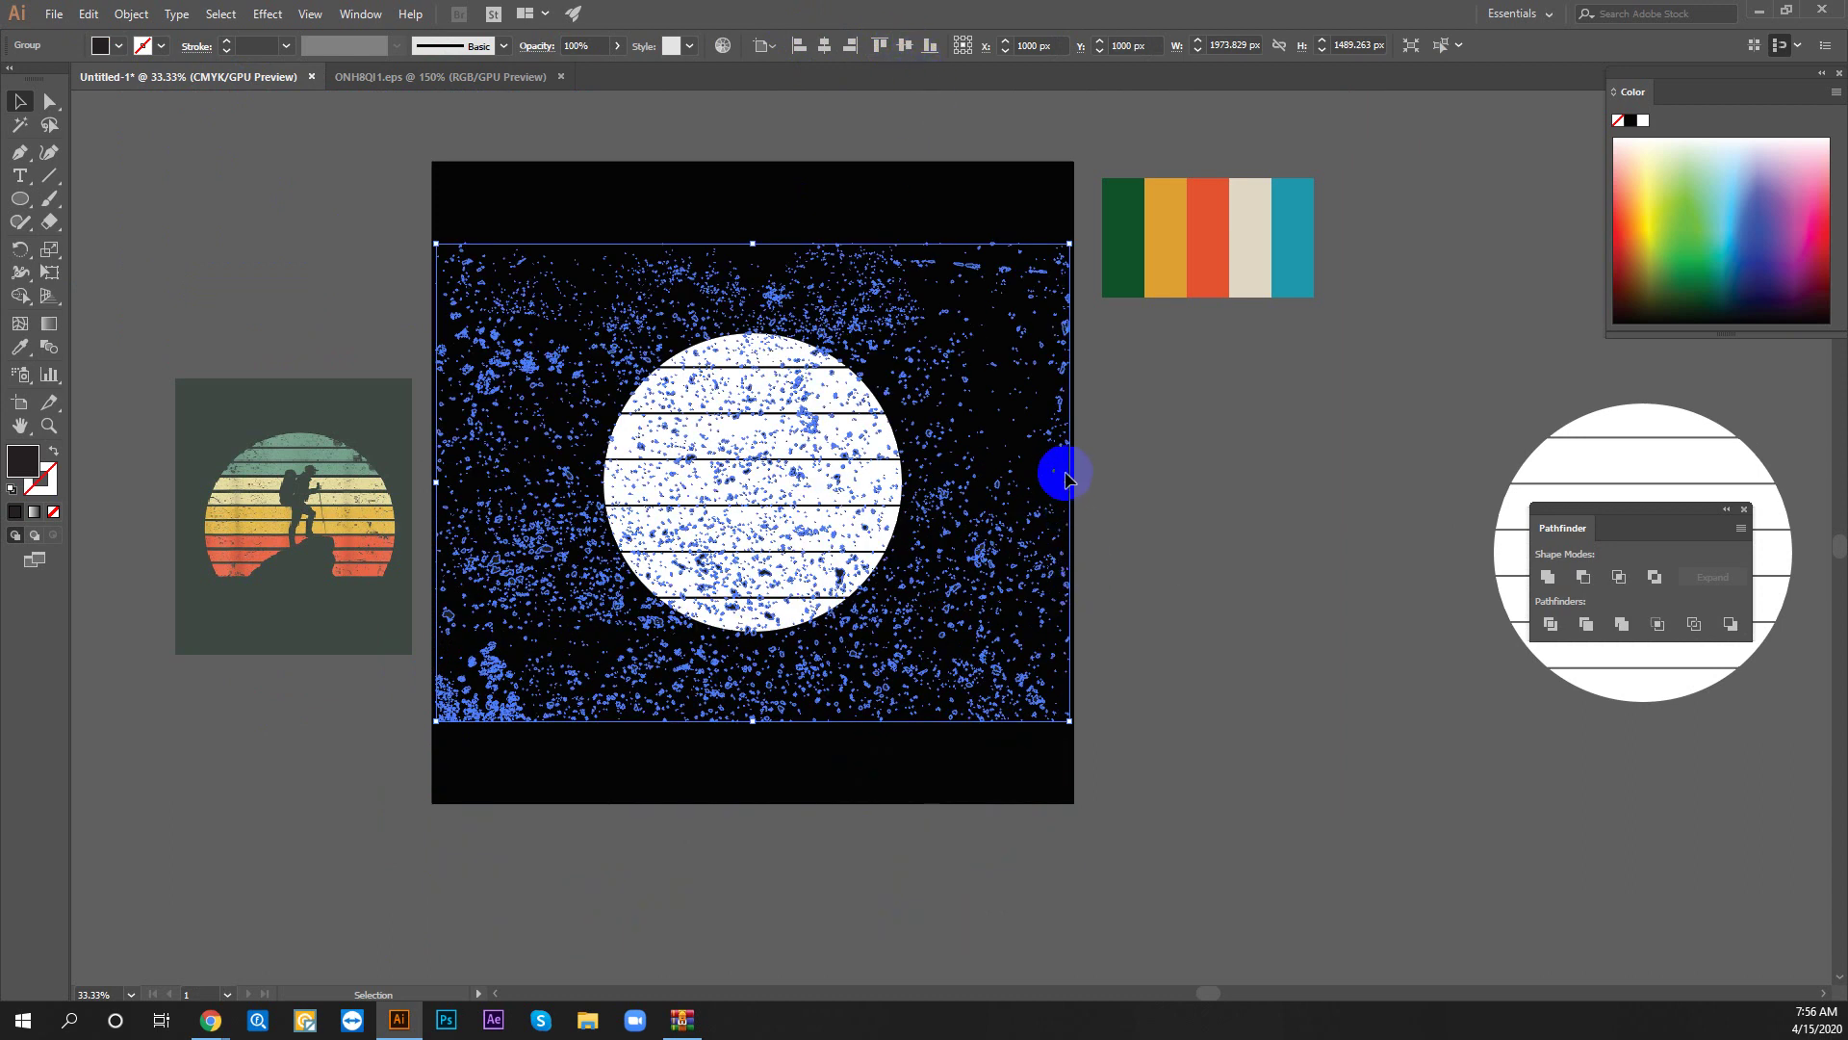
mouse_move(1071, 483)
mouse_down()
mouse_move(946, 469)
mouse_move(962, 466)
mouse_move(957, 652)
mouse_up()
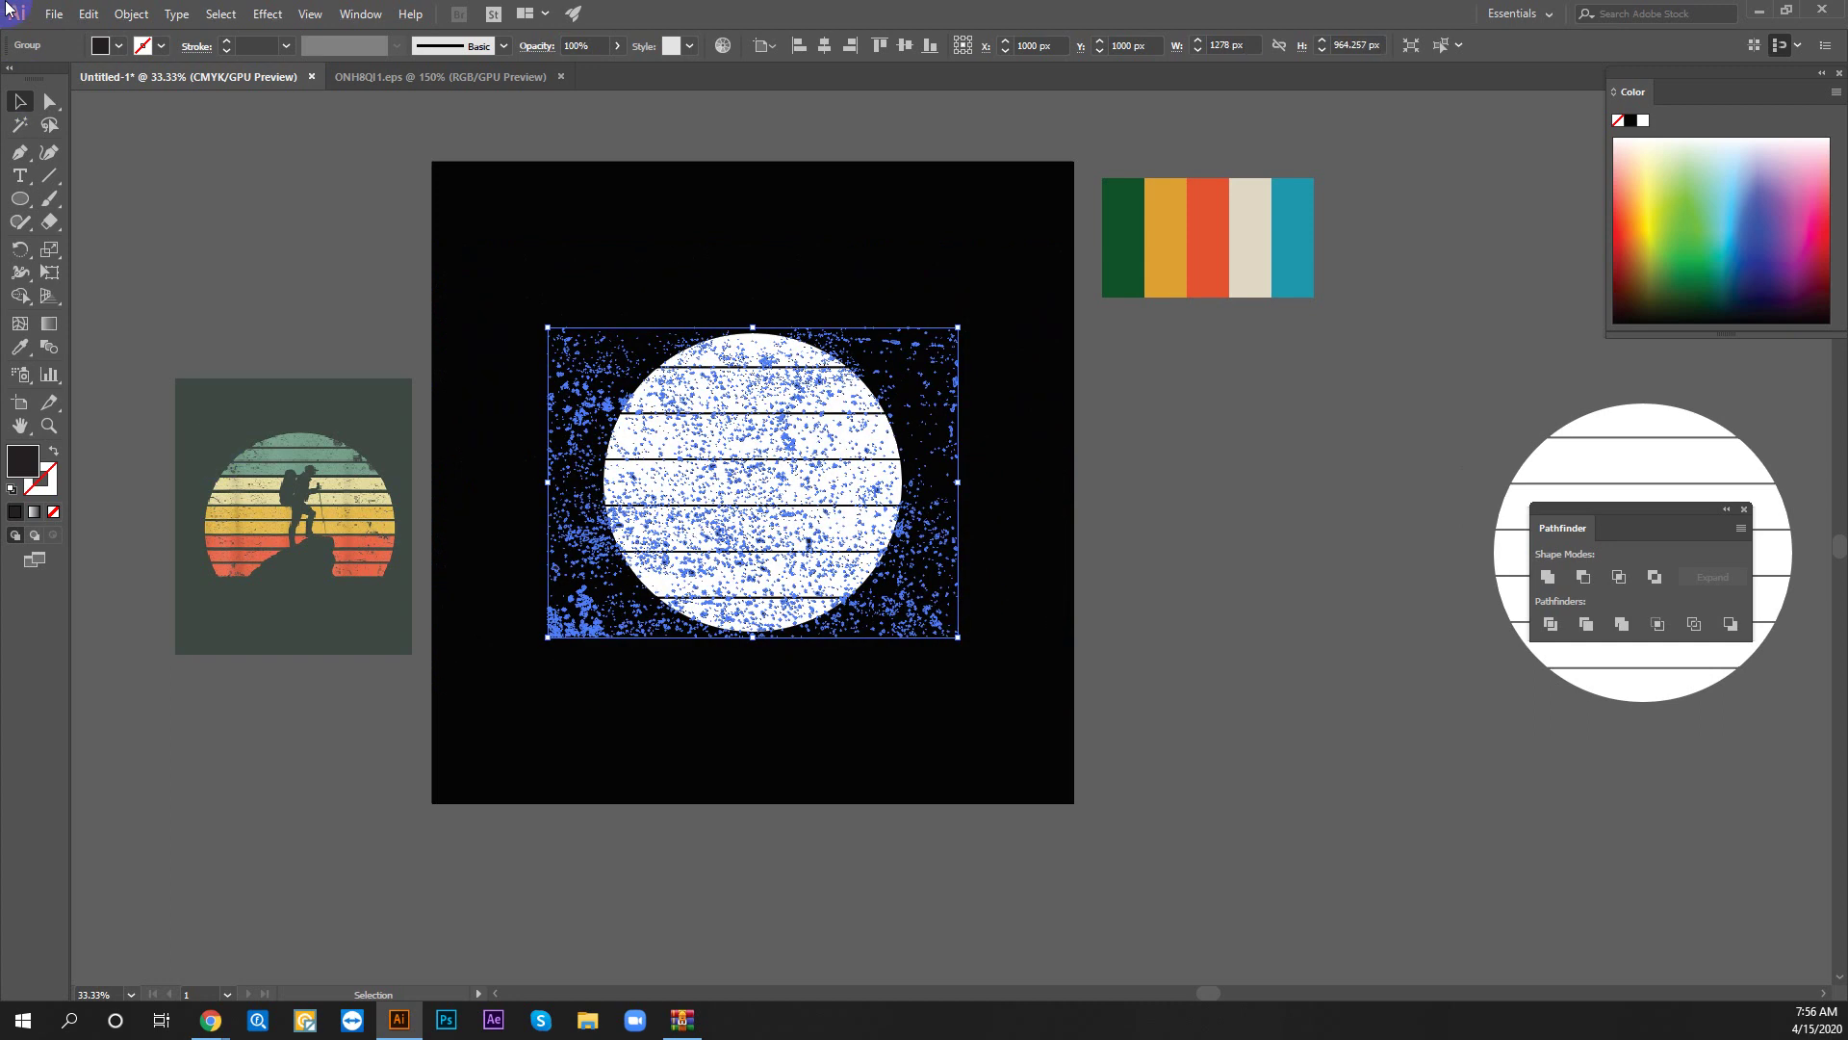
mouse_move(742, 473)
mouse_down()
mouse_move(591, 409)
mouse_move(624, 332)
mouse_up()
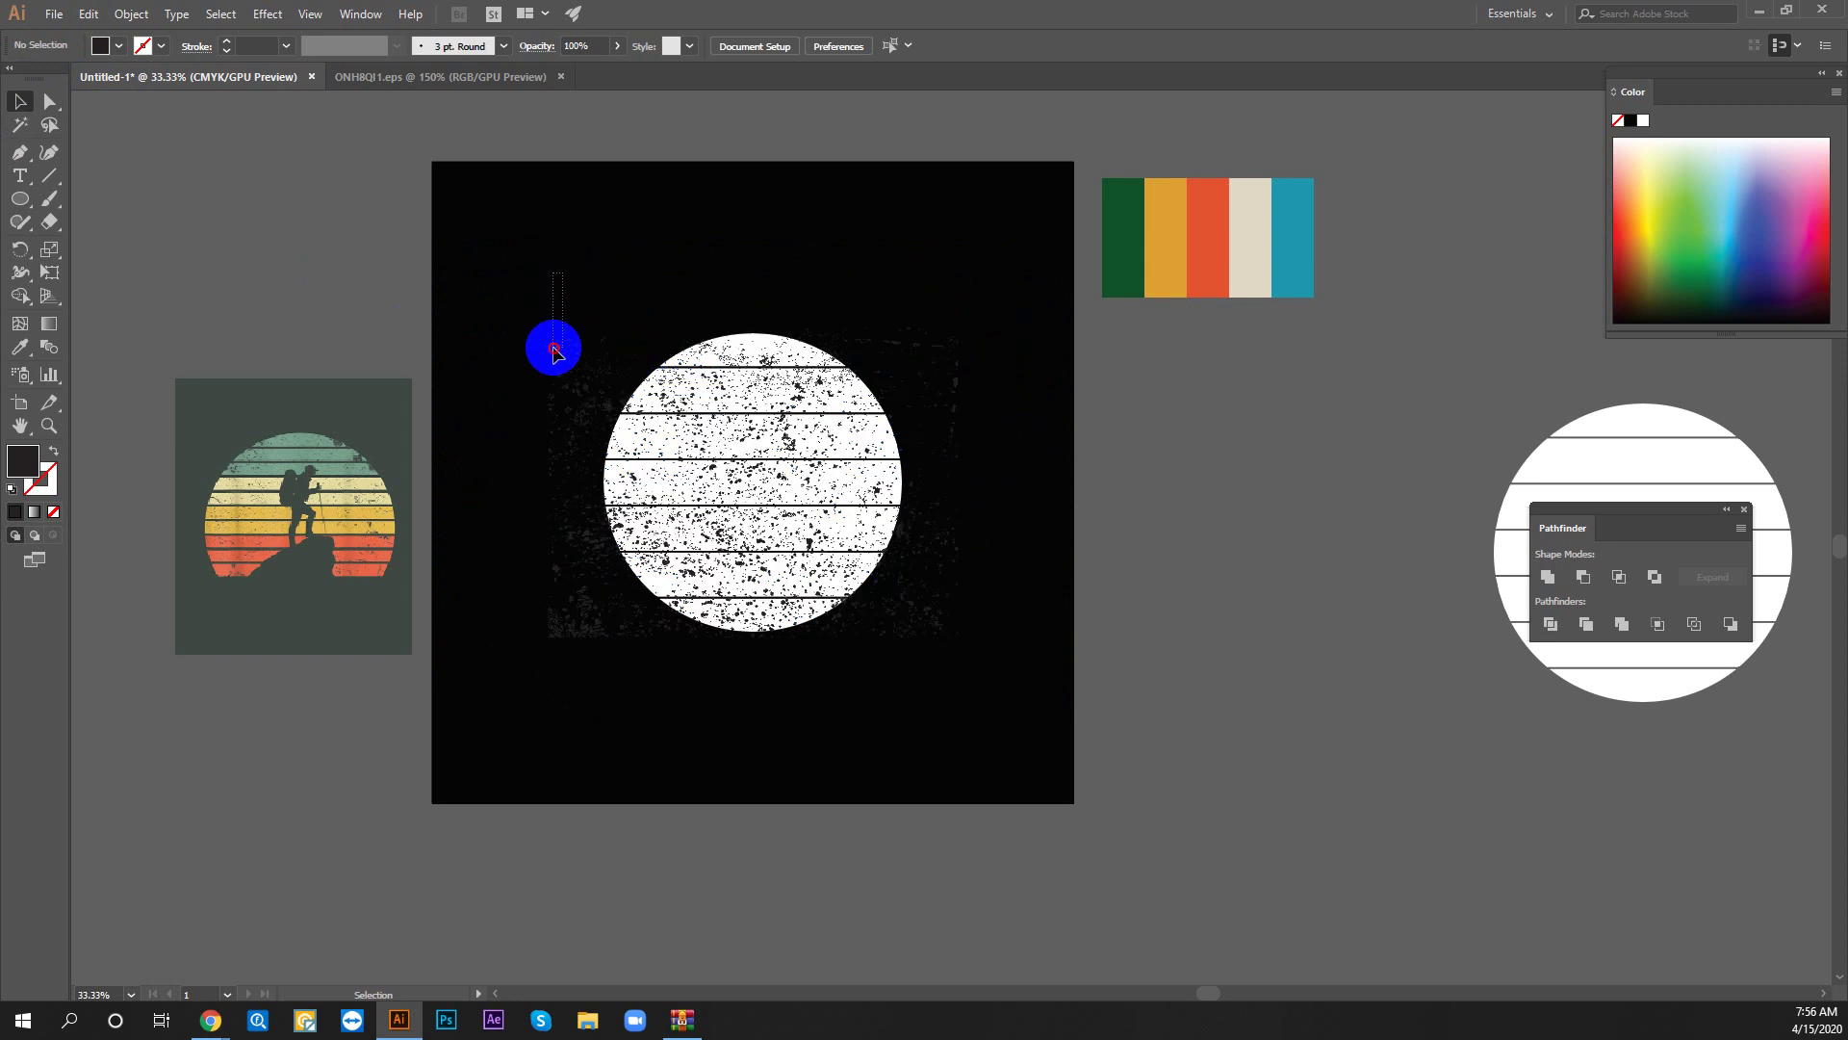
drag(628, 289, 595, 417)
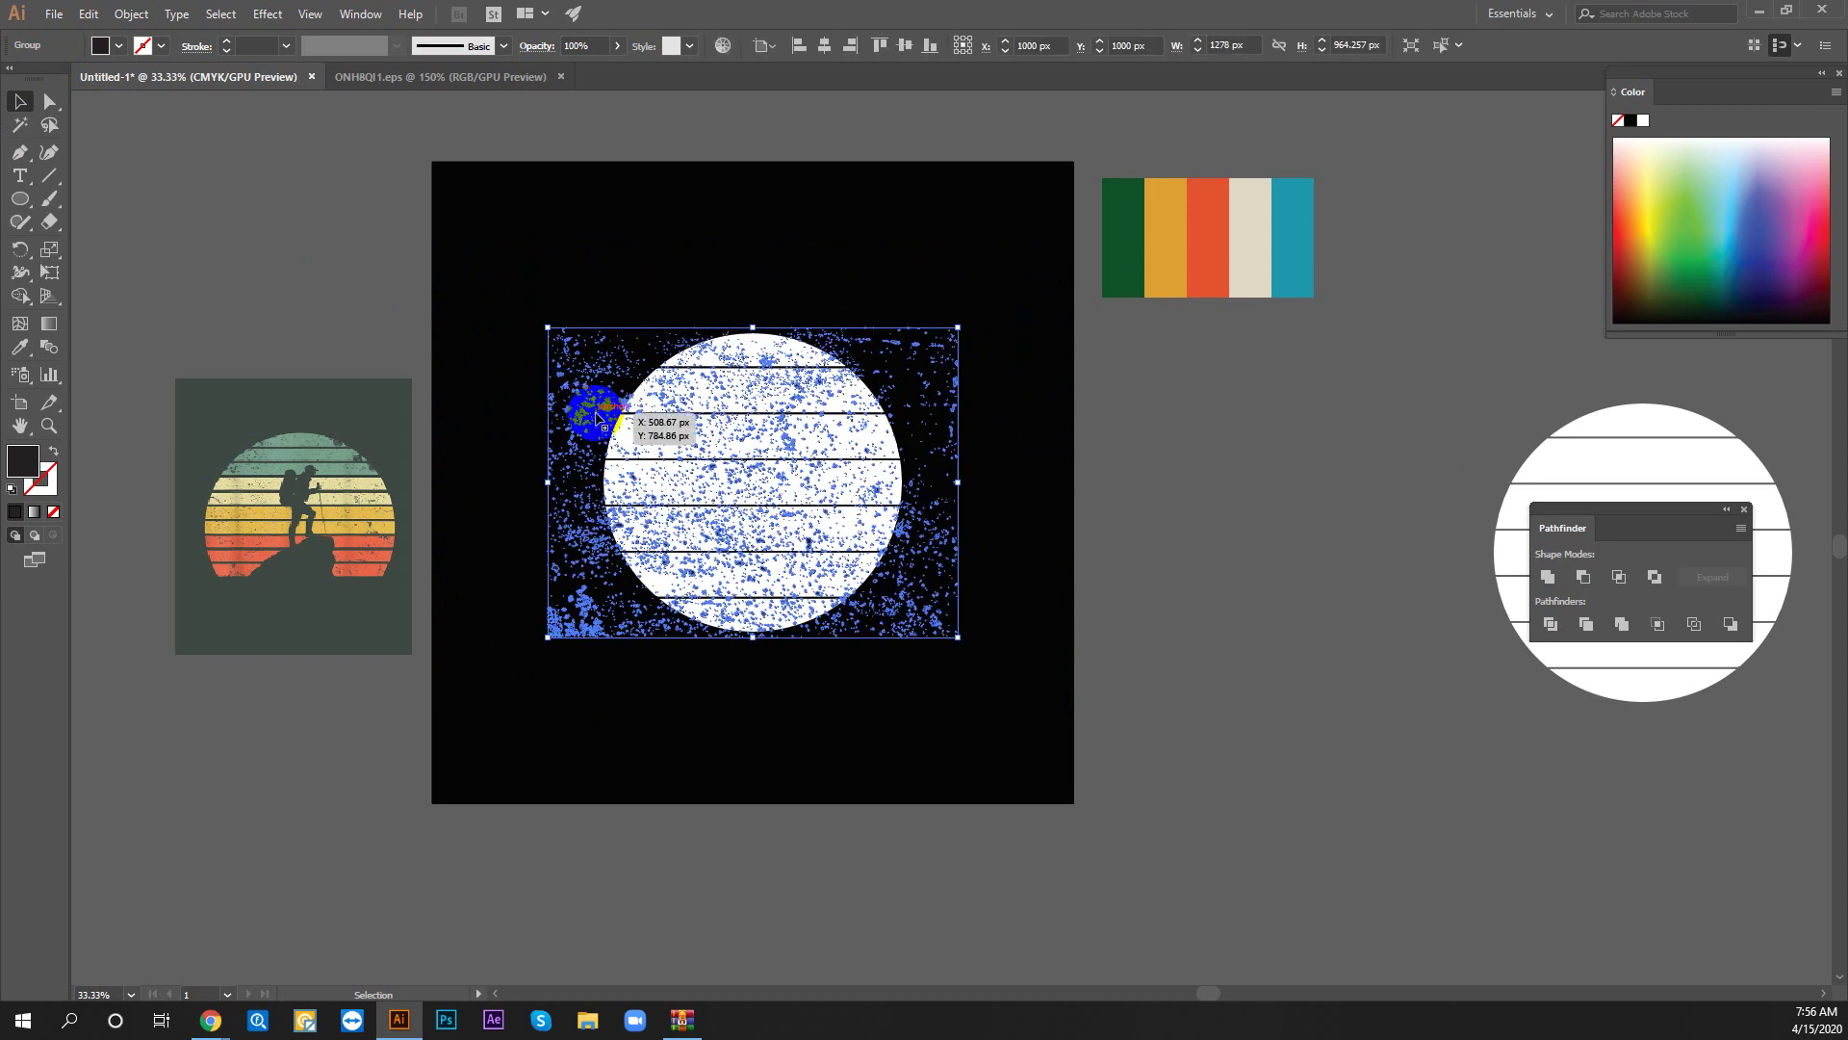
click(815, 674)
Select circle and texture together and punch the texture out with Minus Front
drag(750, 445, 750, 445)
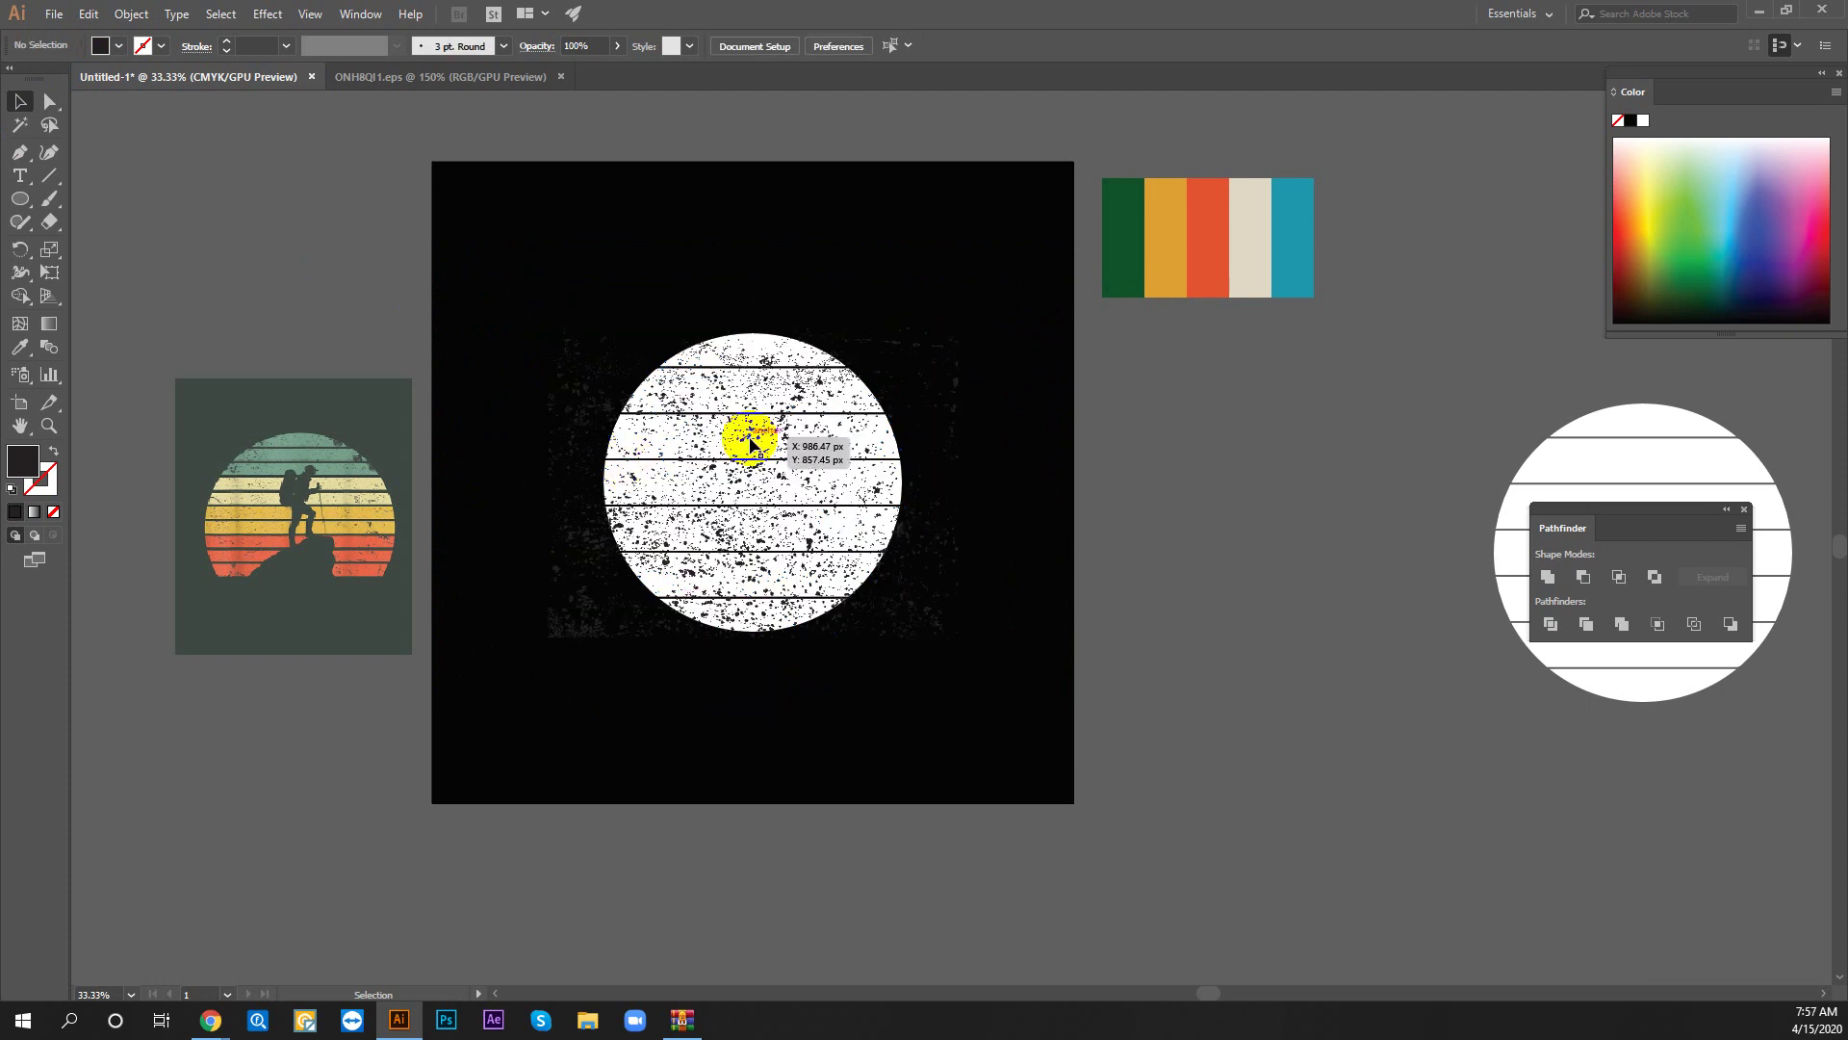
drag(612, 716, 1015, 276)
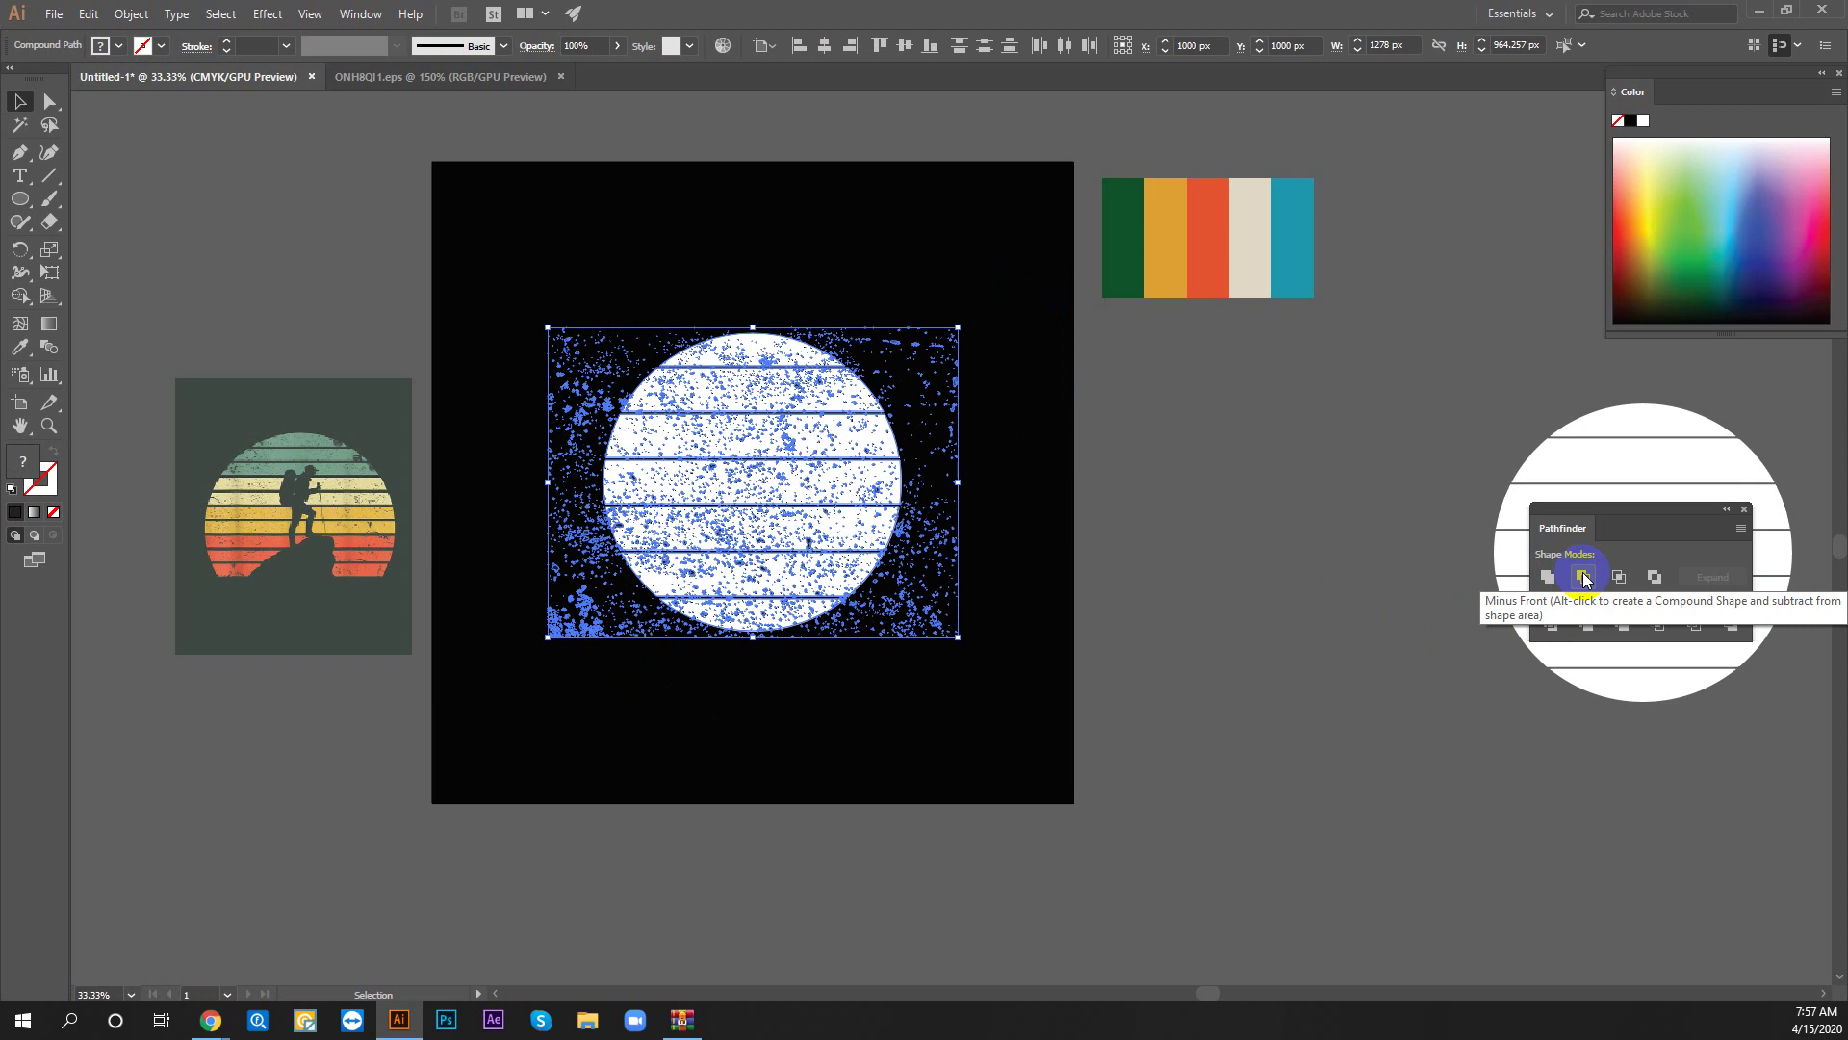
click(1584, 577)
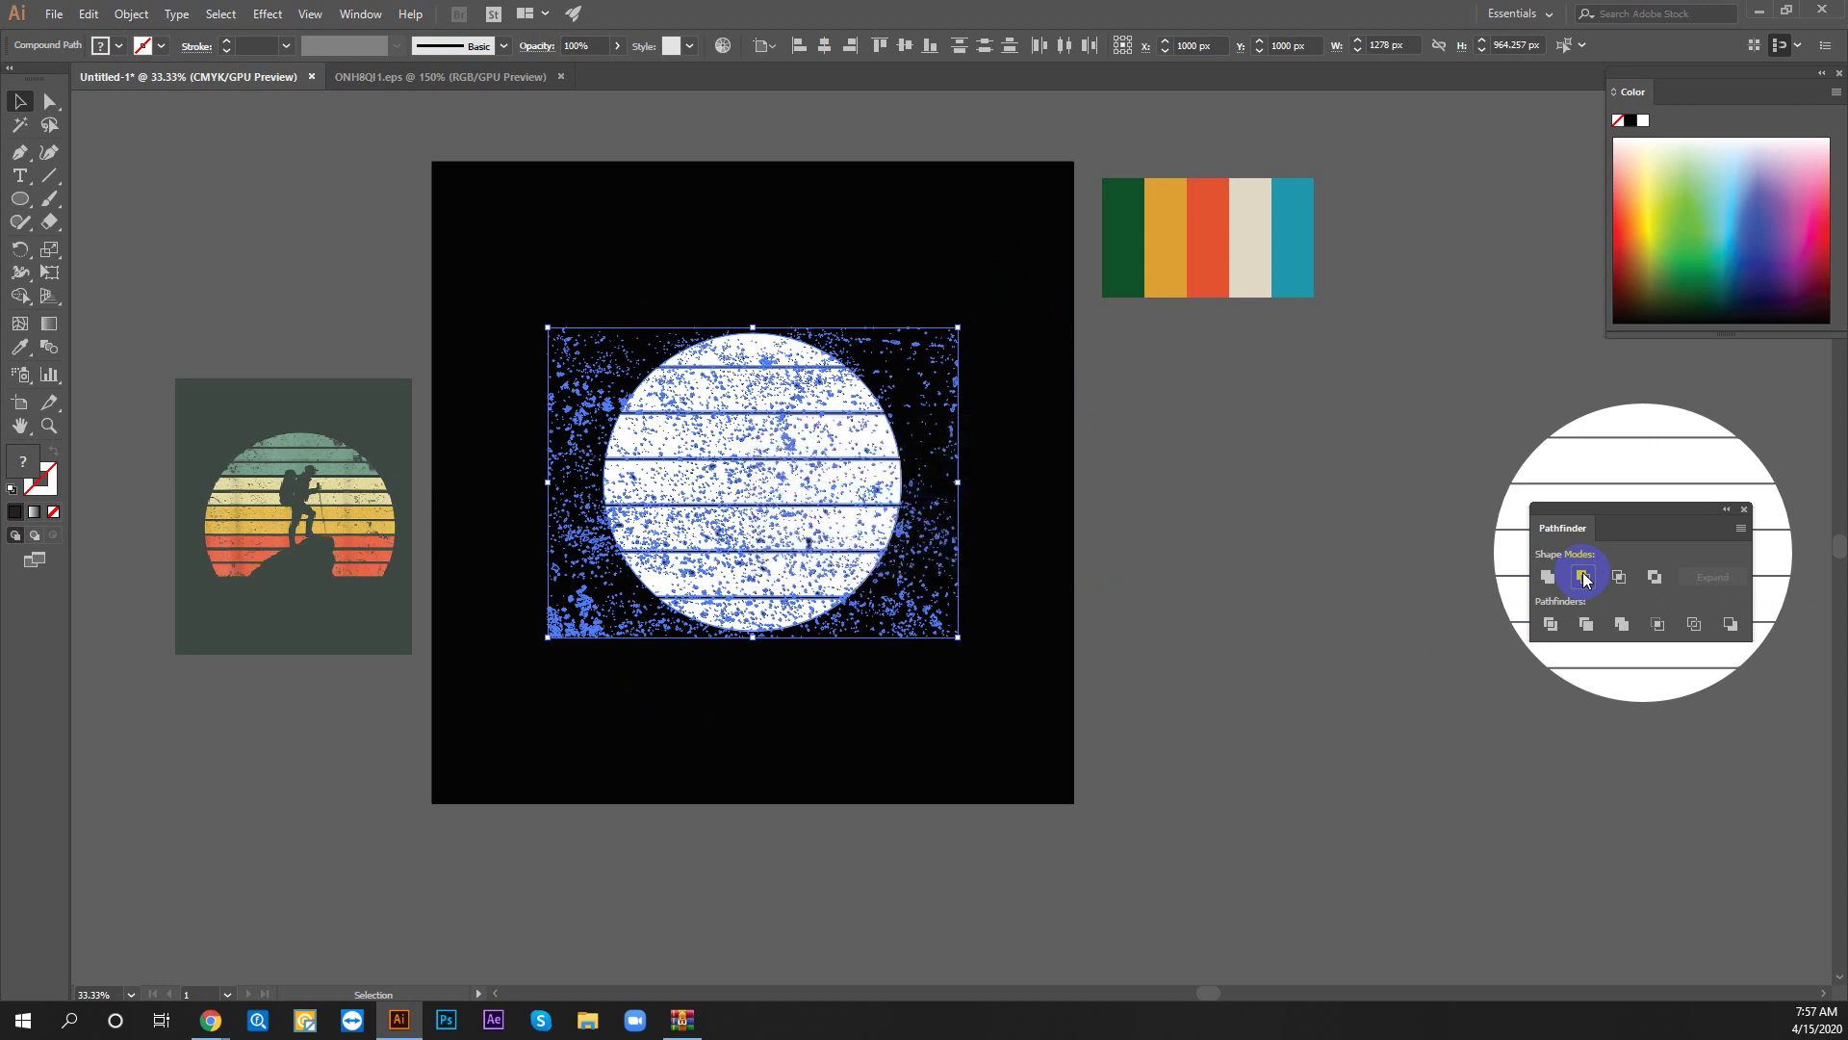
click(1583, 577)
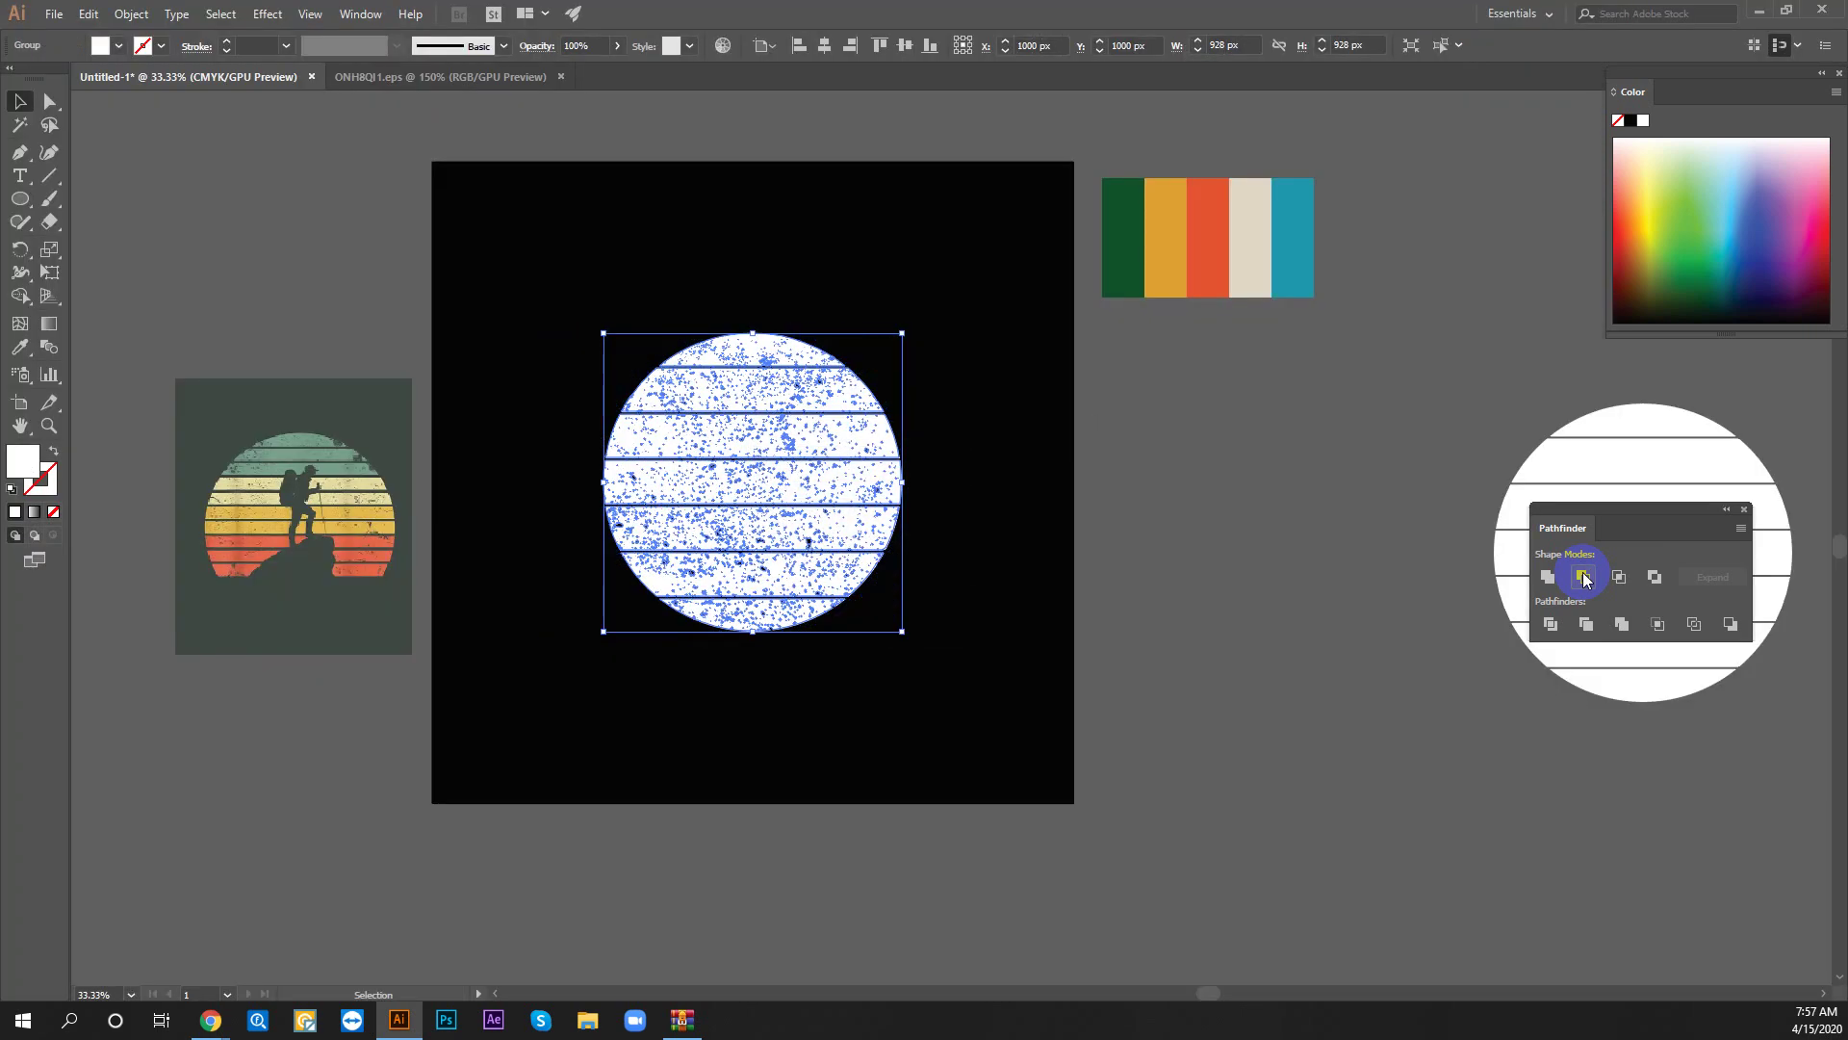
click(876, 705)
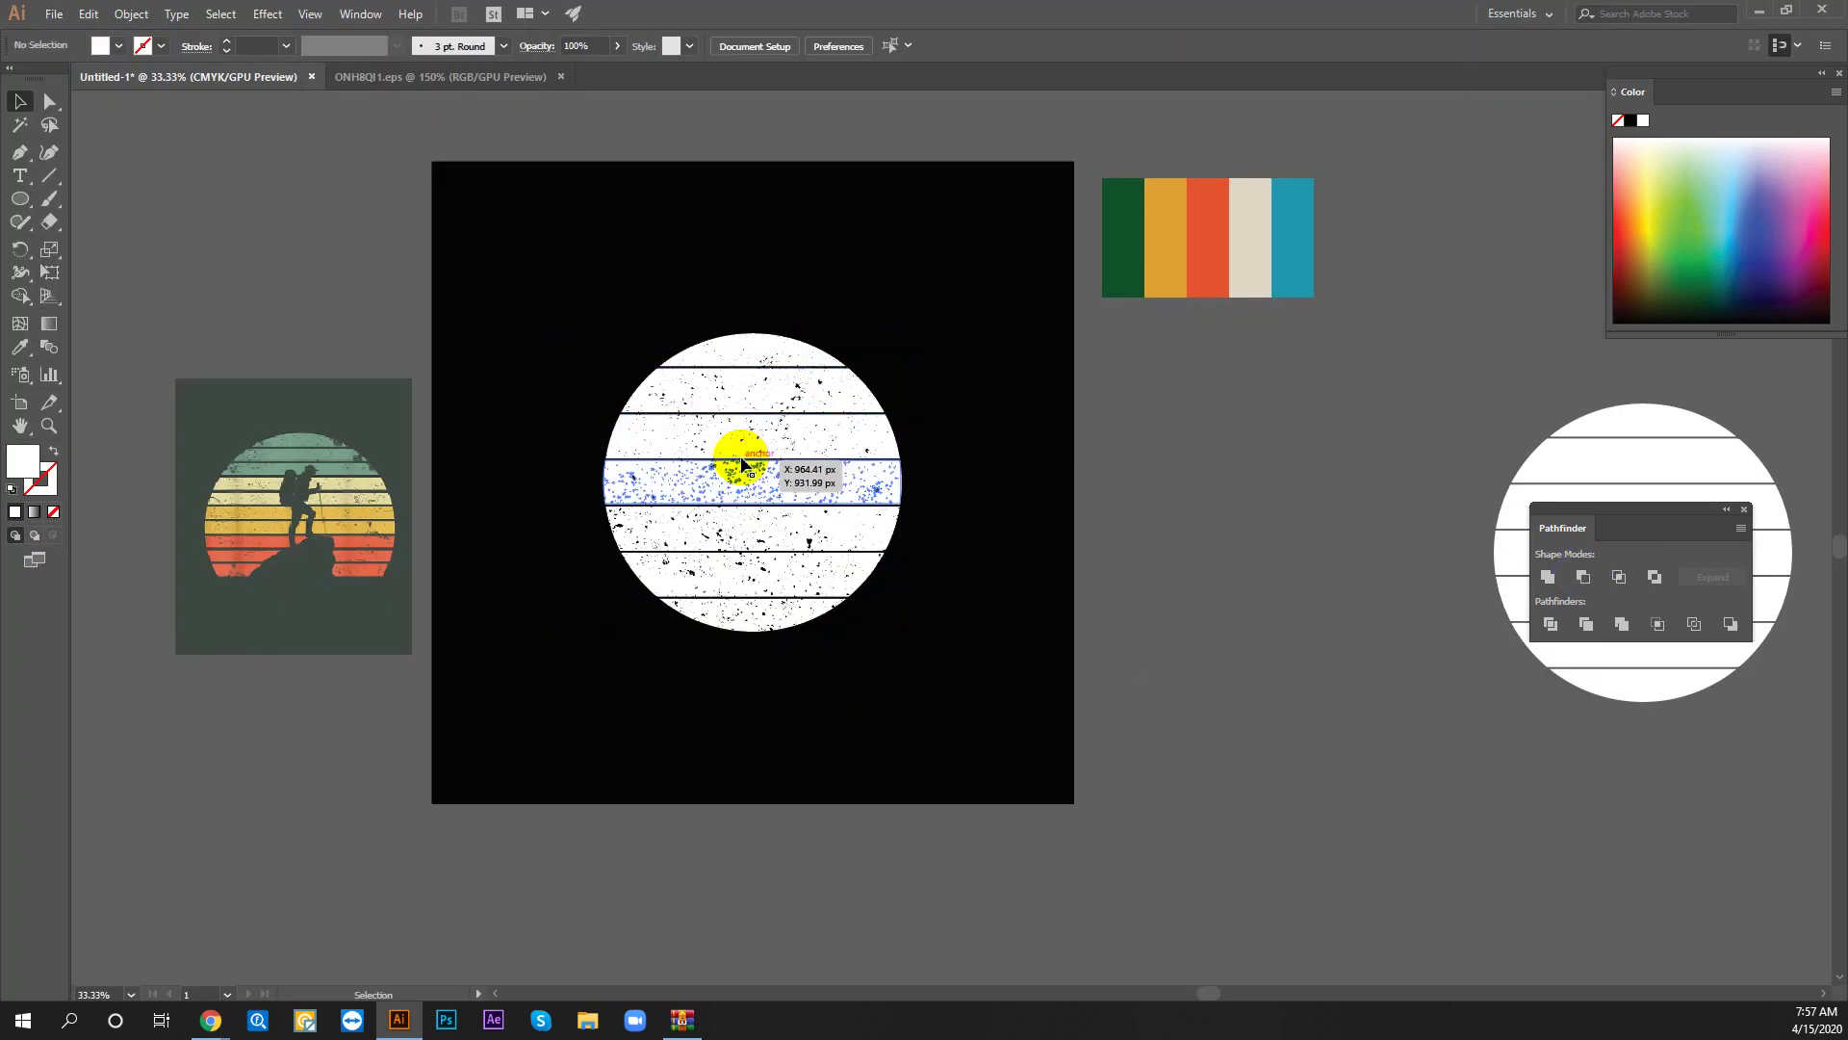
Rotate the five-colour palette strip 90 degrees into horizontal bands
key(z)
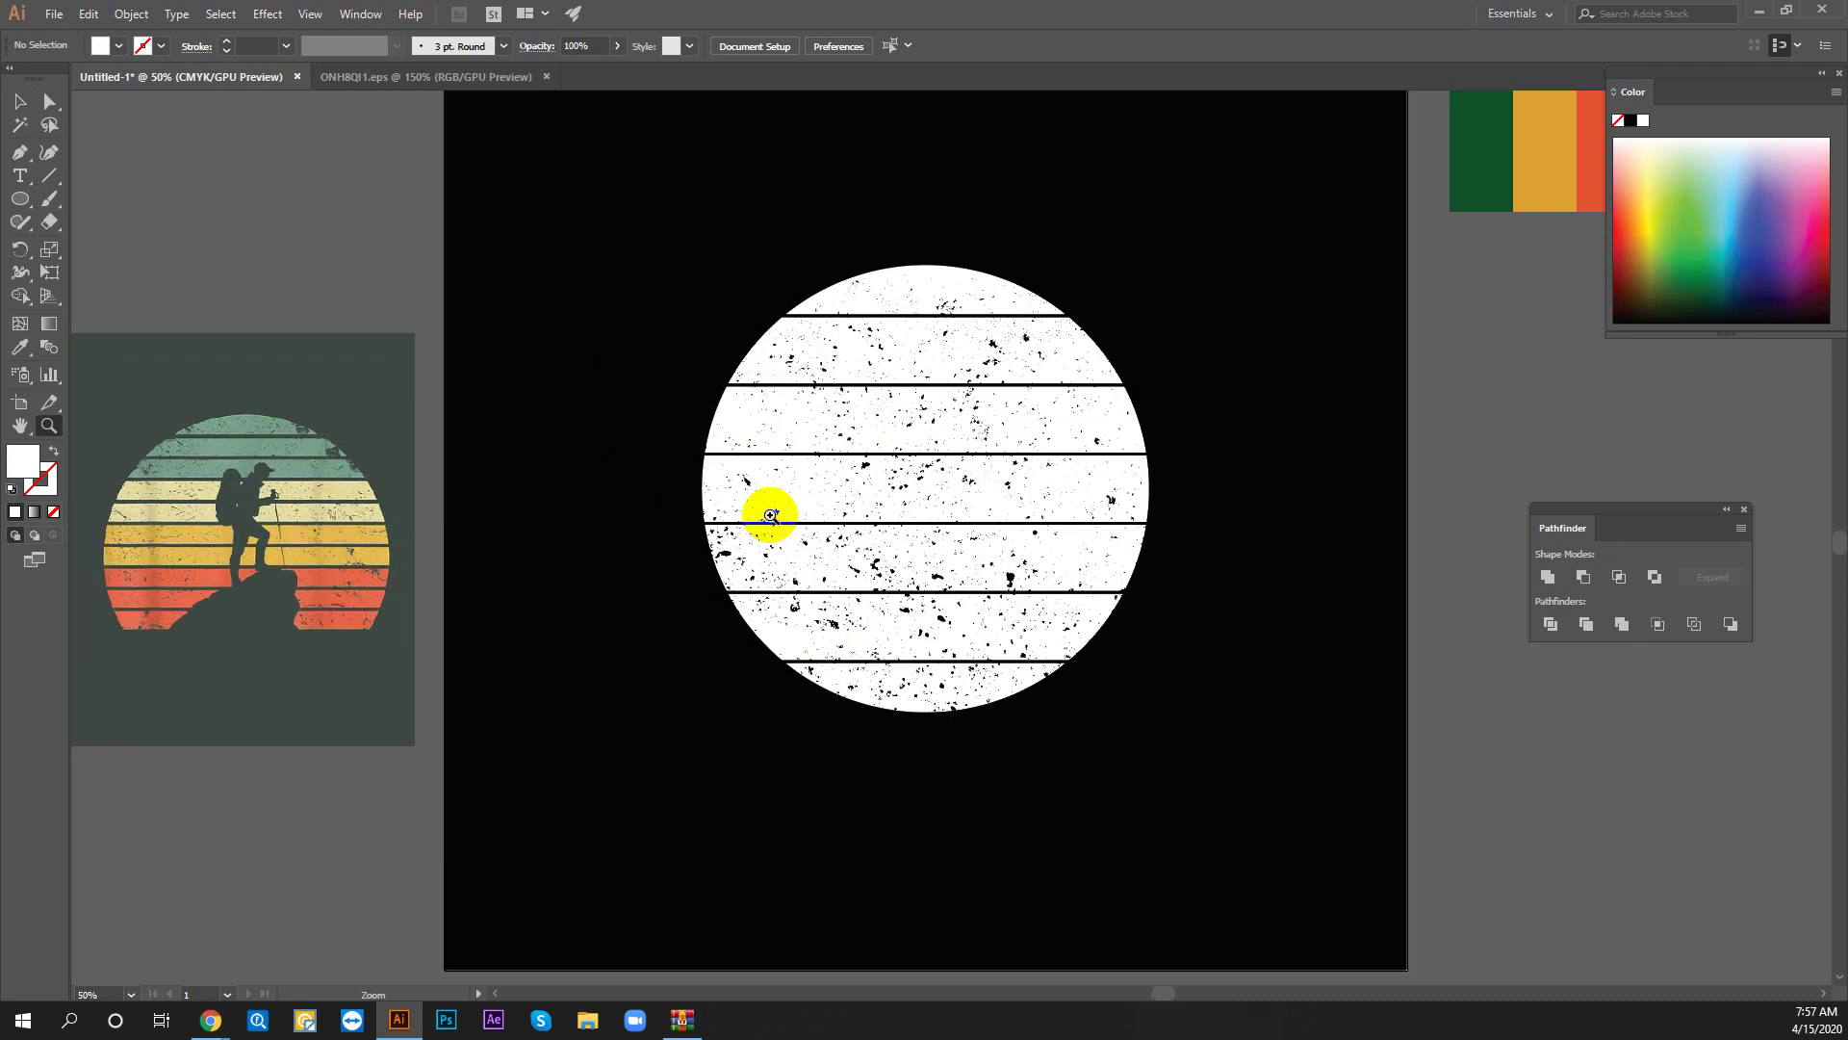
key(ctrl+equal)
click(943, 521)
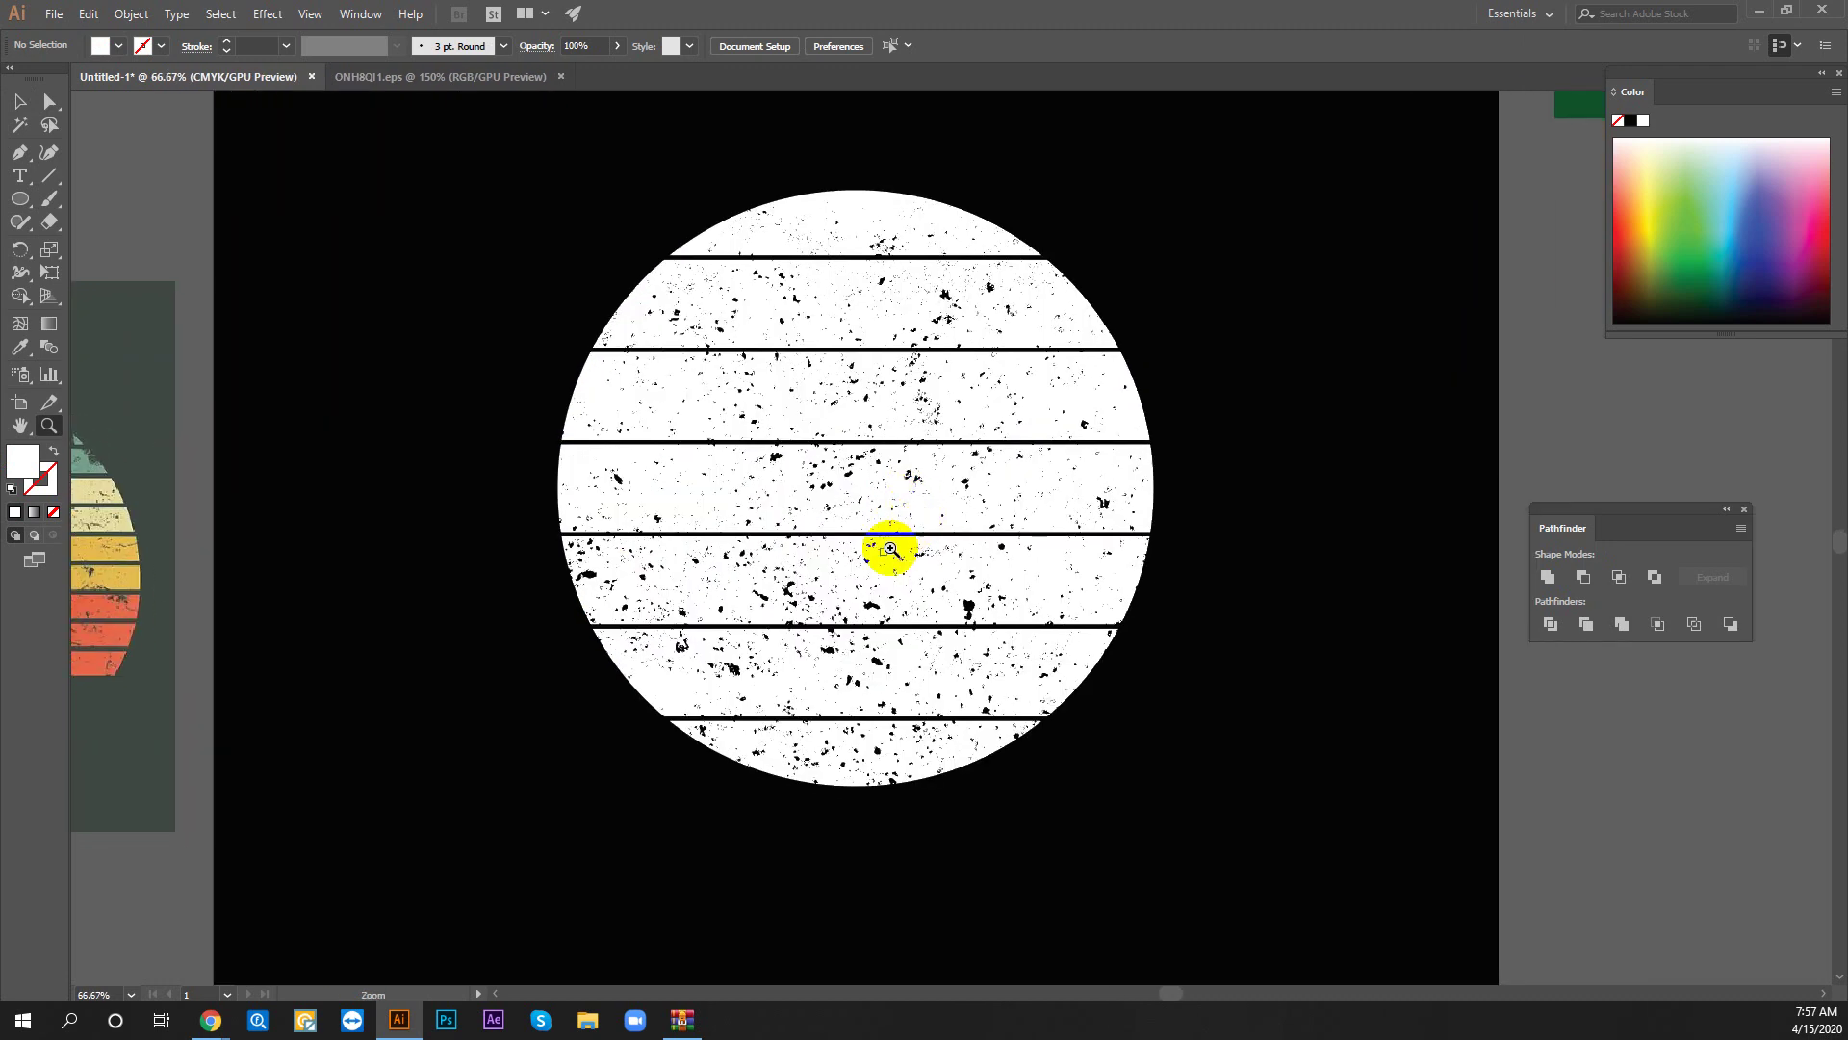
drag(671, 584, 769, 574)
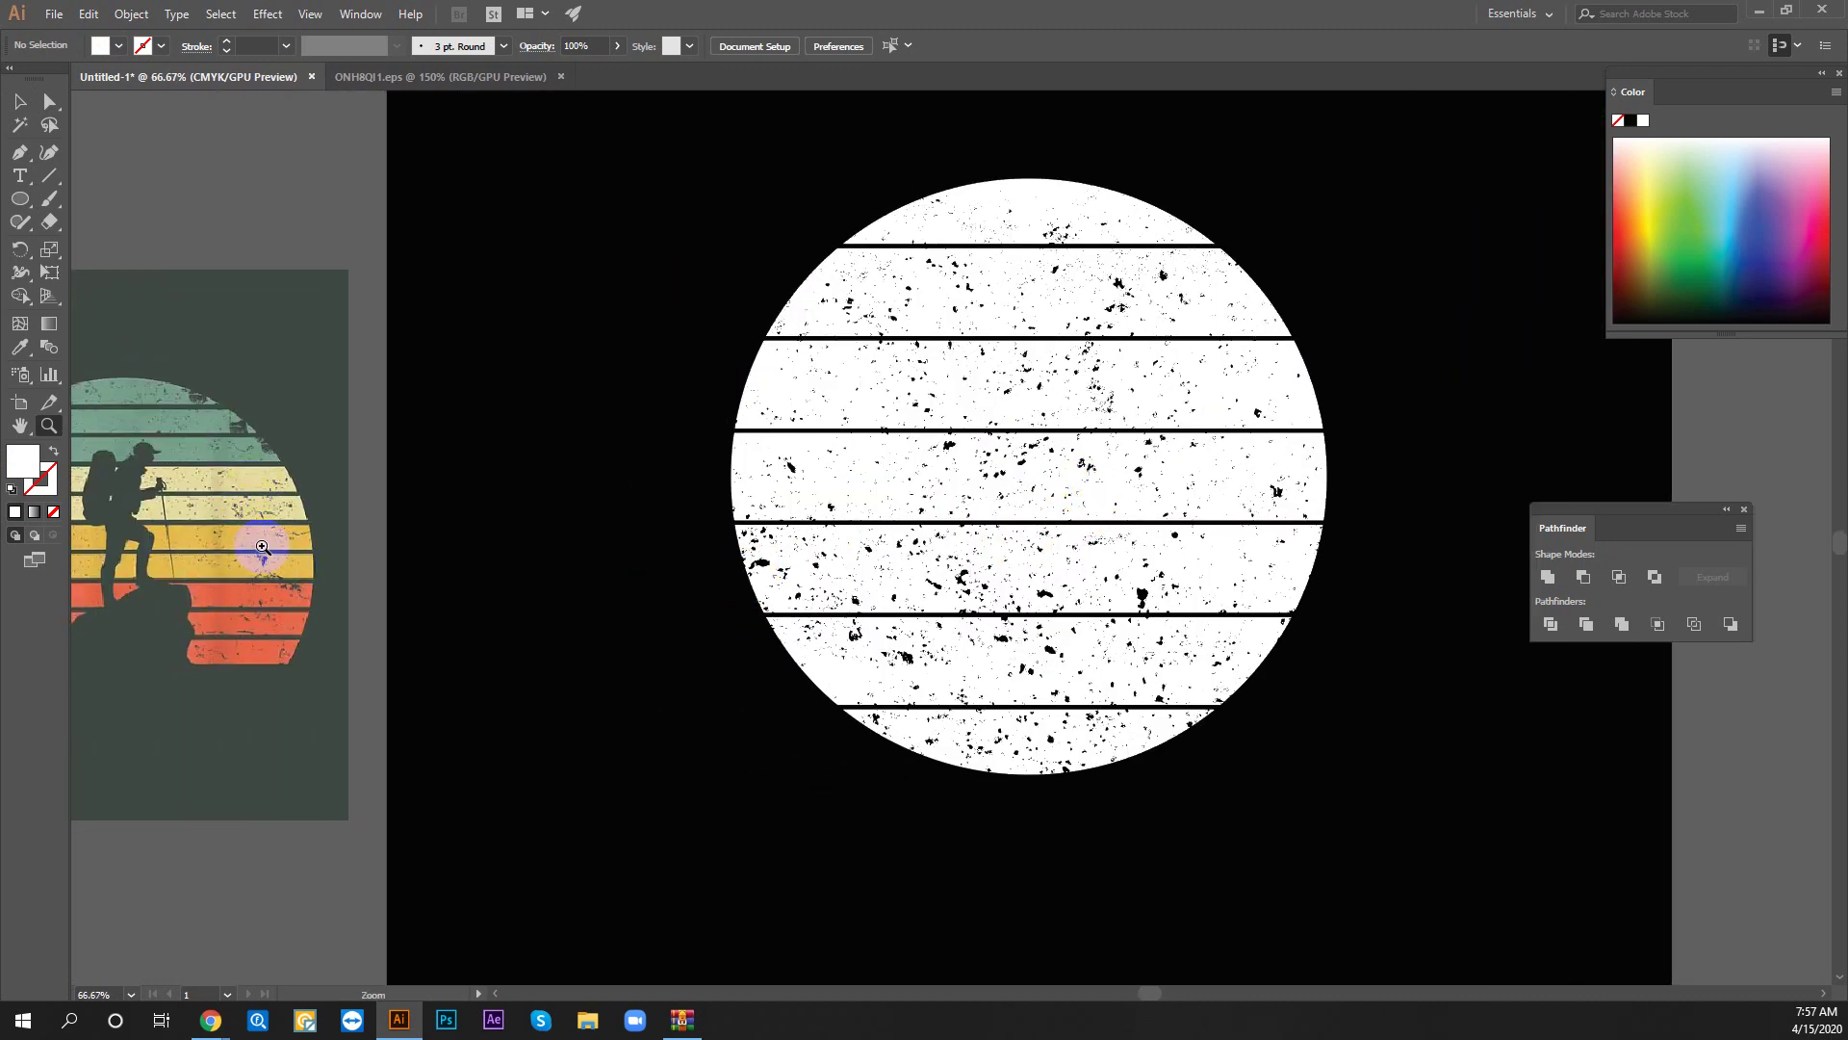
mouse_move(1079, 581)
mouse_down()
mouse_move(980, 618)
mouse_move(978, 652)
mouse_up()
drag(940, 424, 528, 536)
mouse_move(854, 520)
mouse_down()
mouse_move(1169, 520)
mouse_move(585, 601)
mouse_up()
key(v)
click(990, 341)
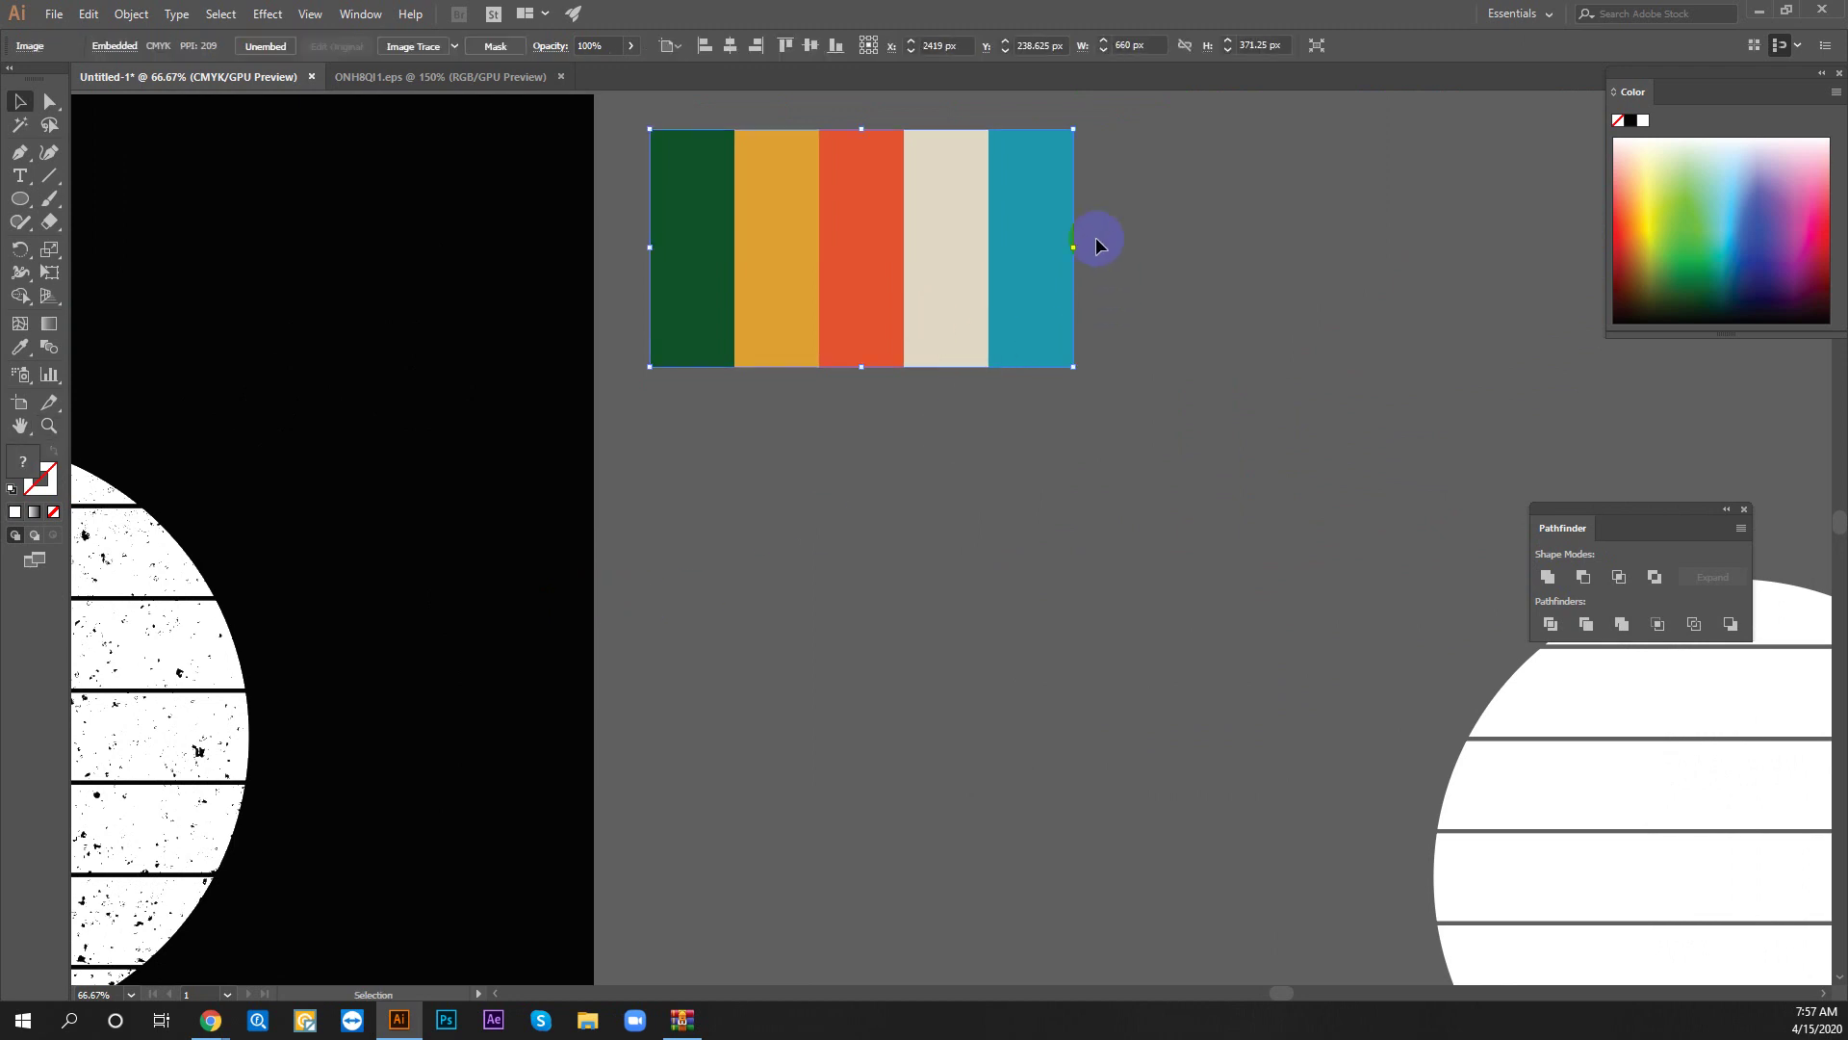
drag(1077, 377, 617, 699)
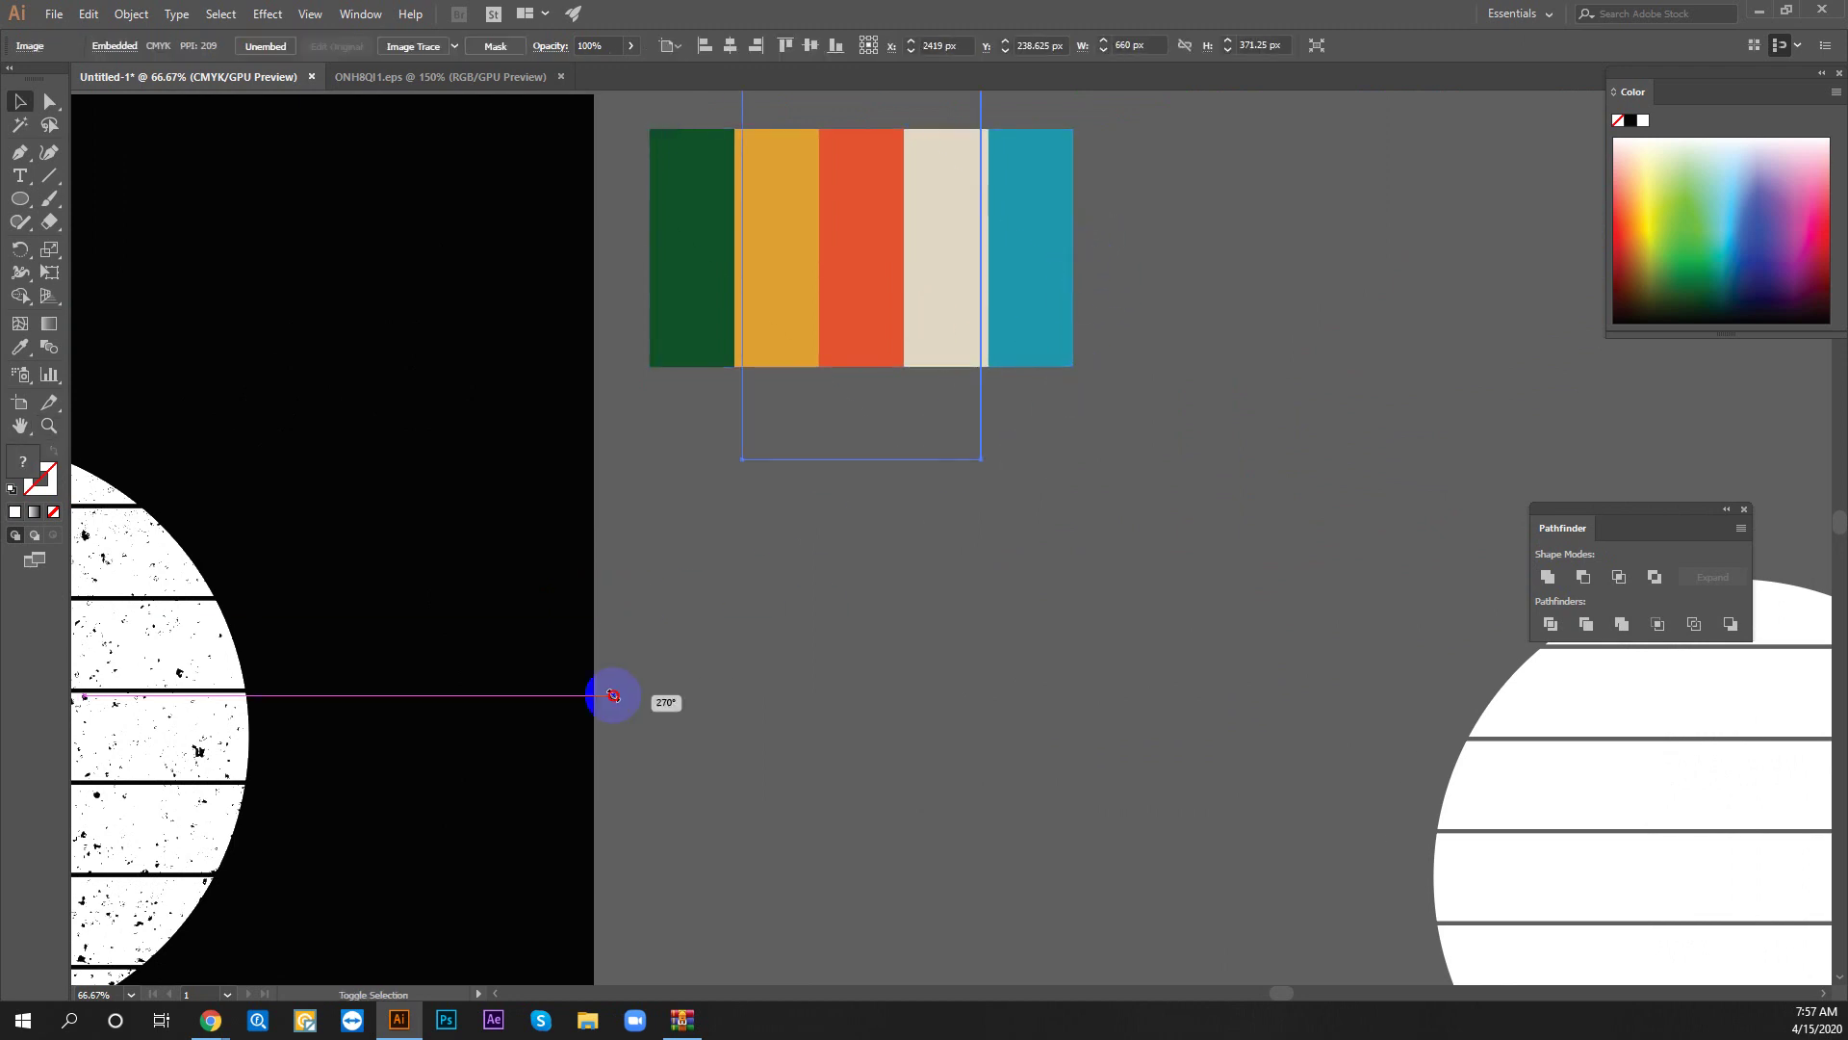
Move the palette image onto the black artboard beside the striped circle
click(742, 672)
drag(697, 589, 1179, 481)
drag(1334, 181, 950, 674)
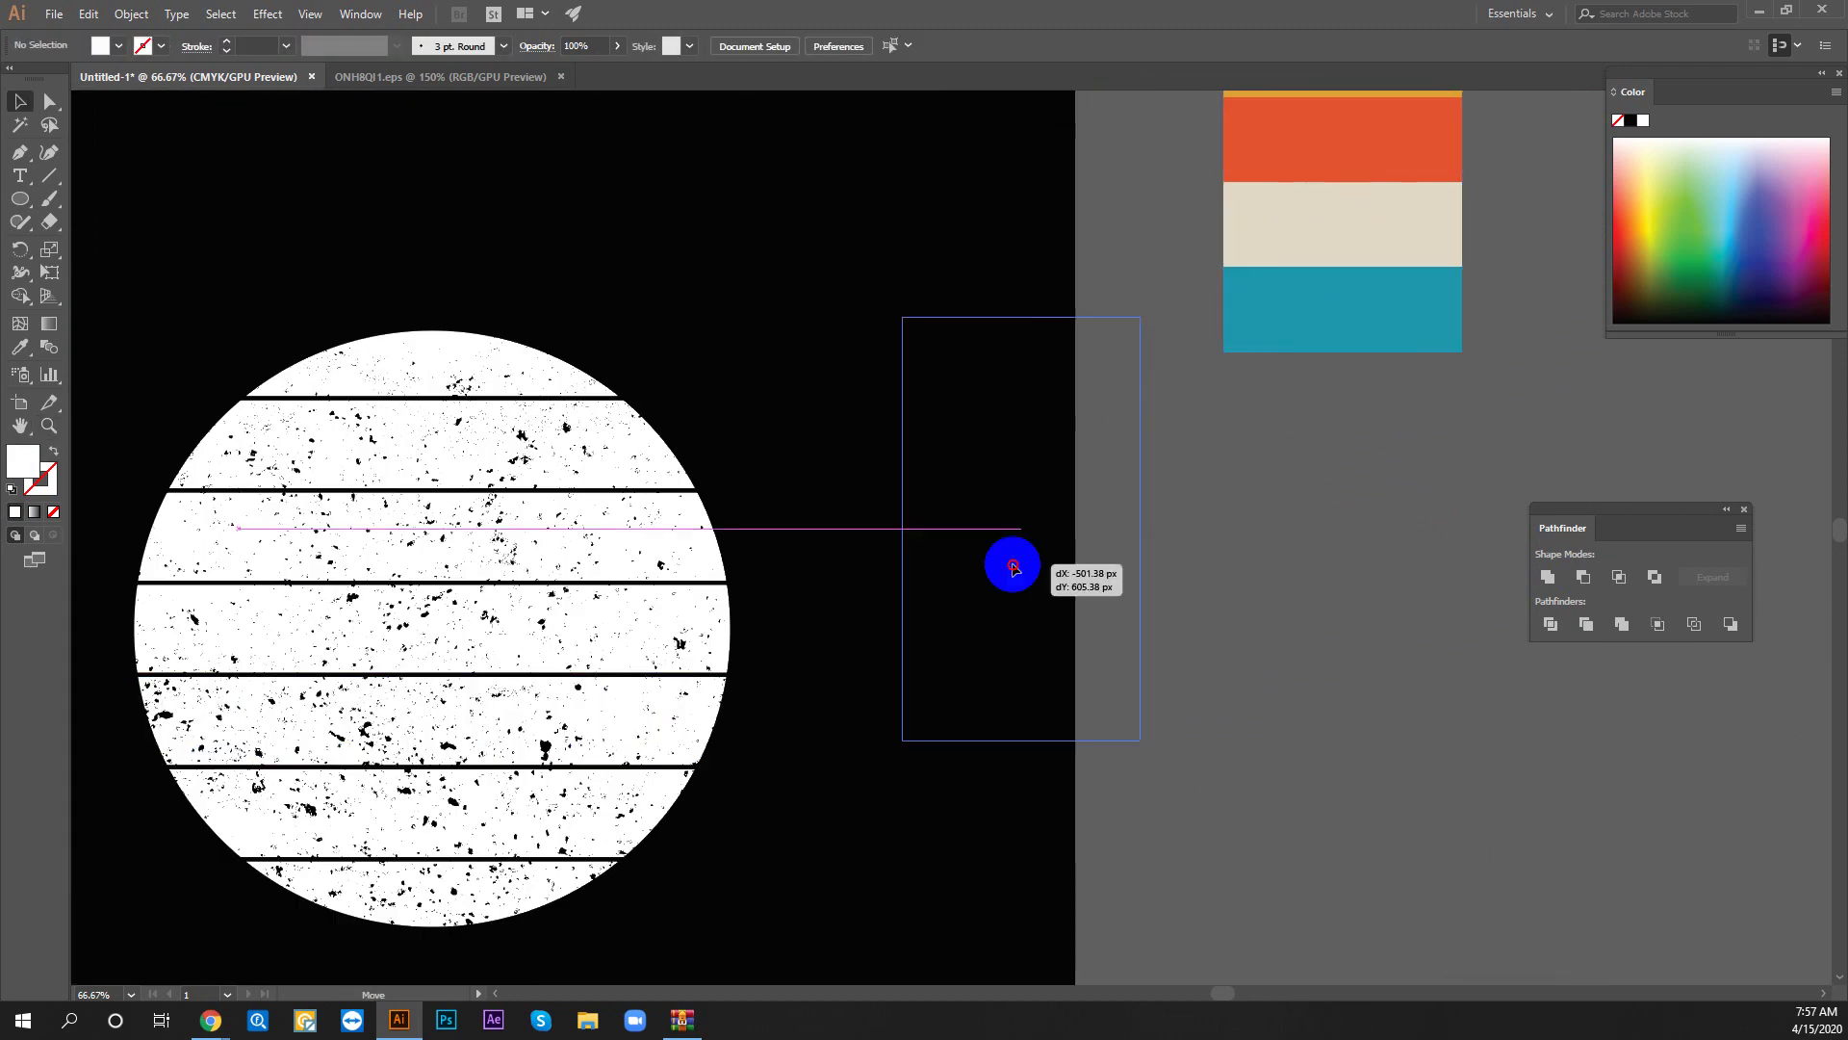
mouse_move(973, 892)
mouse_down()
mouse_move(1007, 734)
mouse_move(982, 779)
mouse_up()
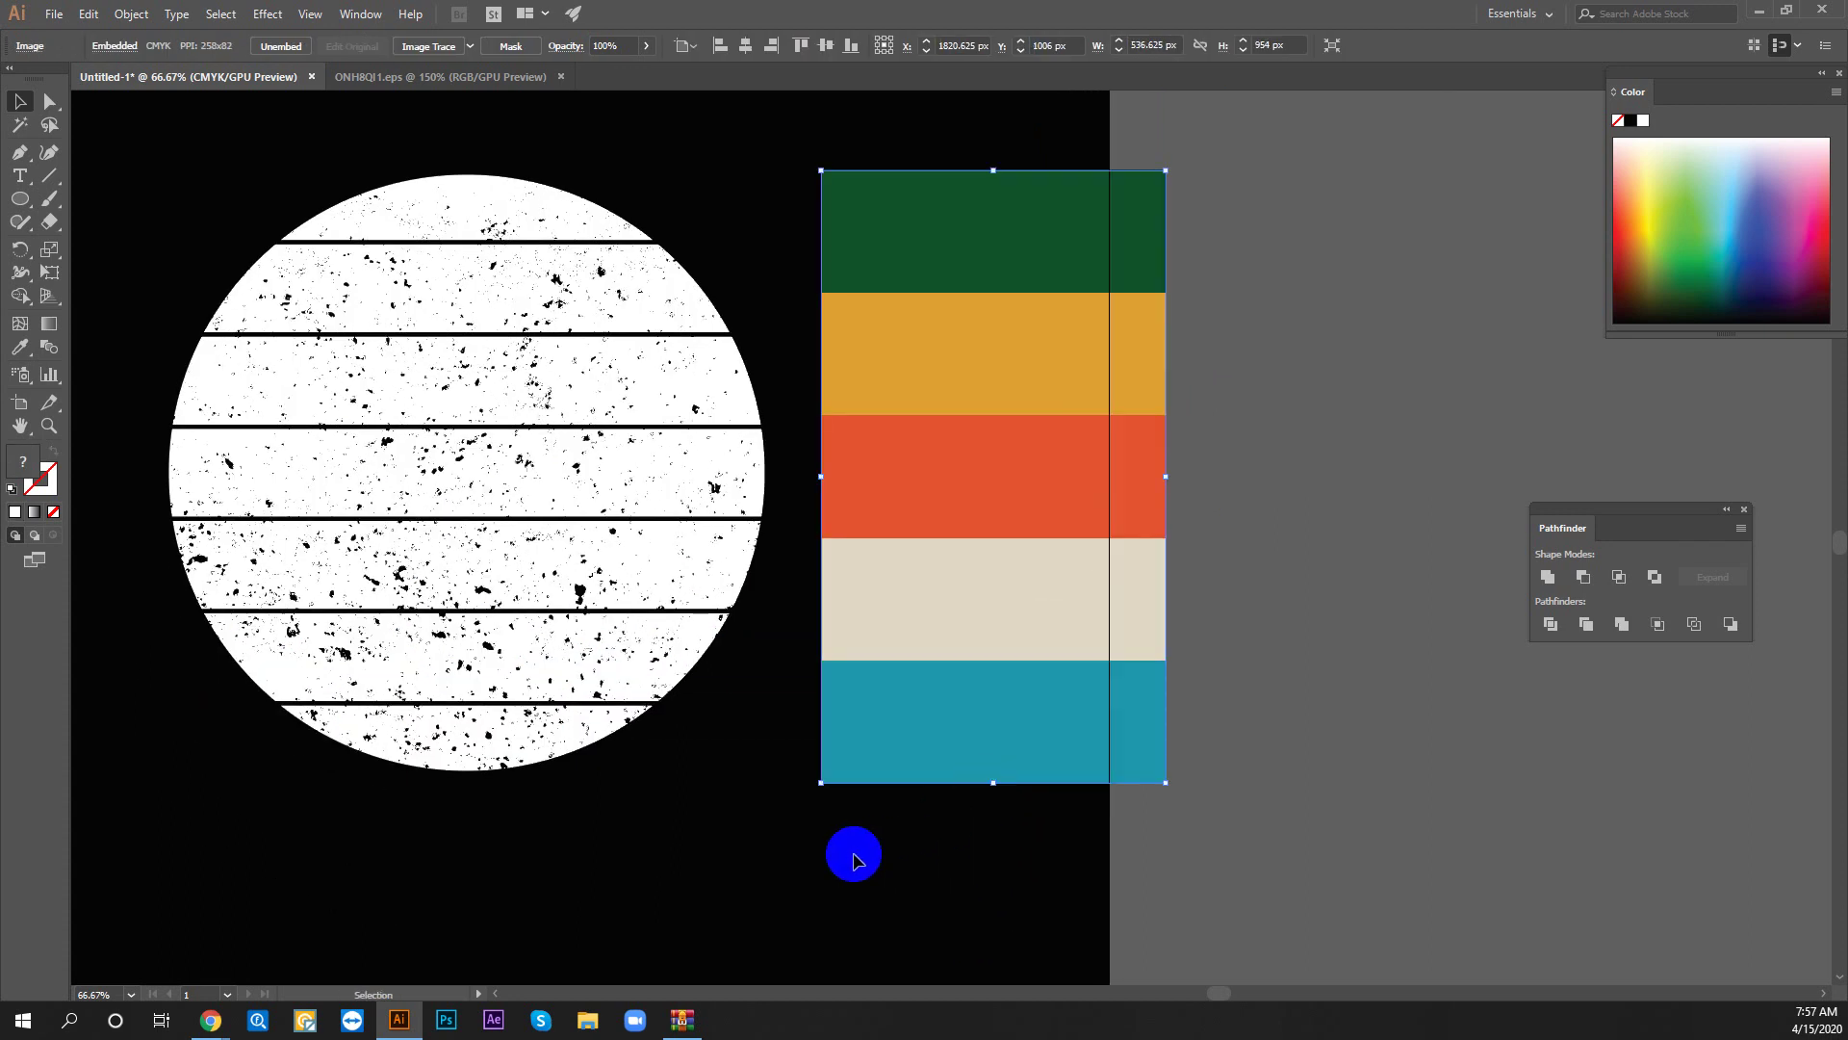
Stretch the palette image taller to 536 x 964 px and select the circle group
click(707, 869)
mouse_move(707, 869)
mouse_down()
mouse_move(1061, 855)
mouse_move(1035, 883)
mouse_up()
click(826, 555)
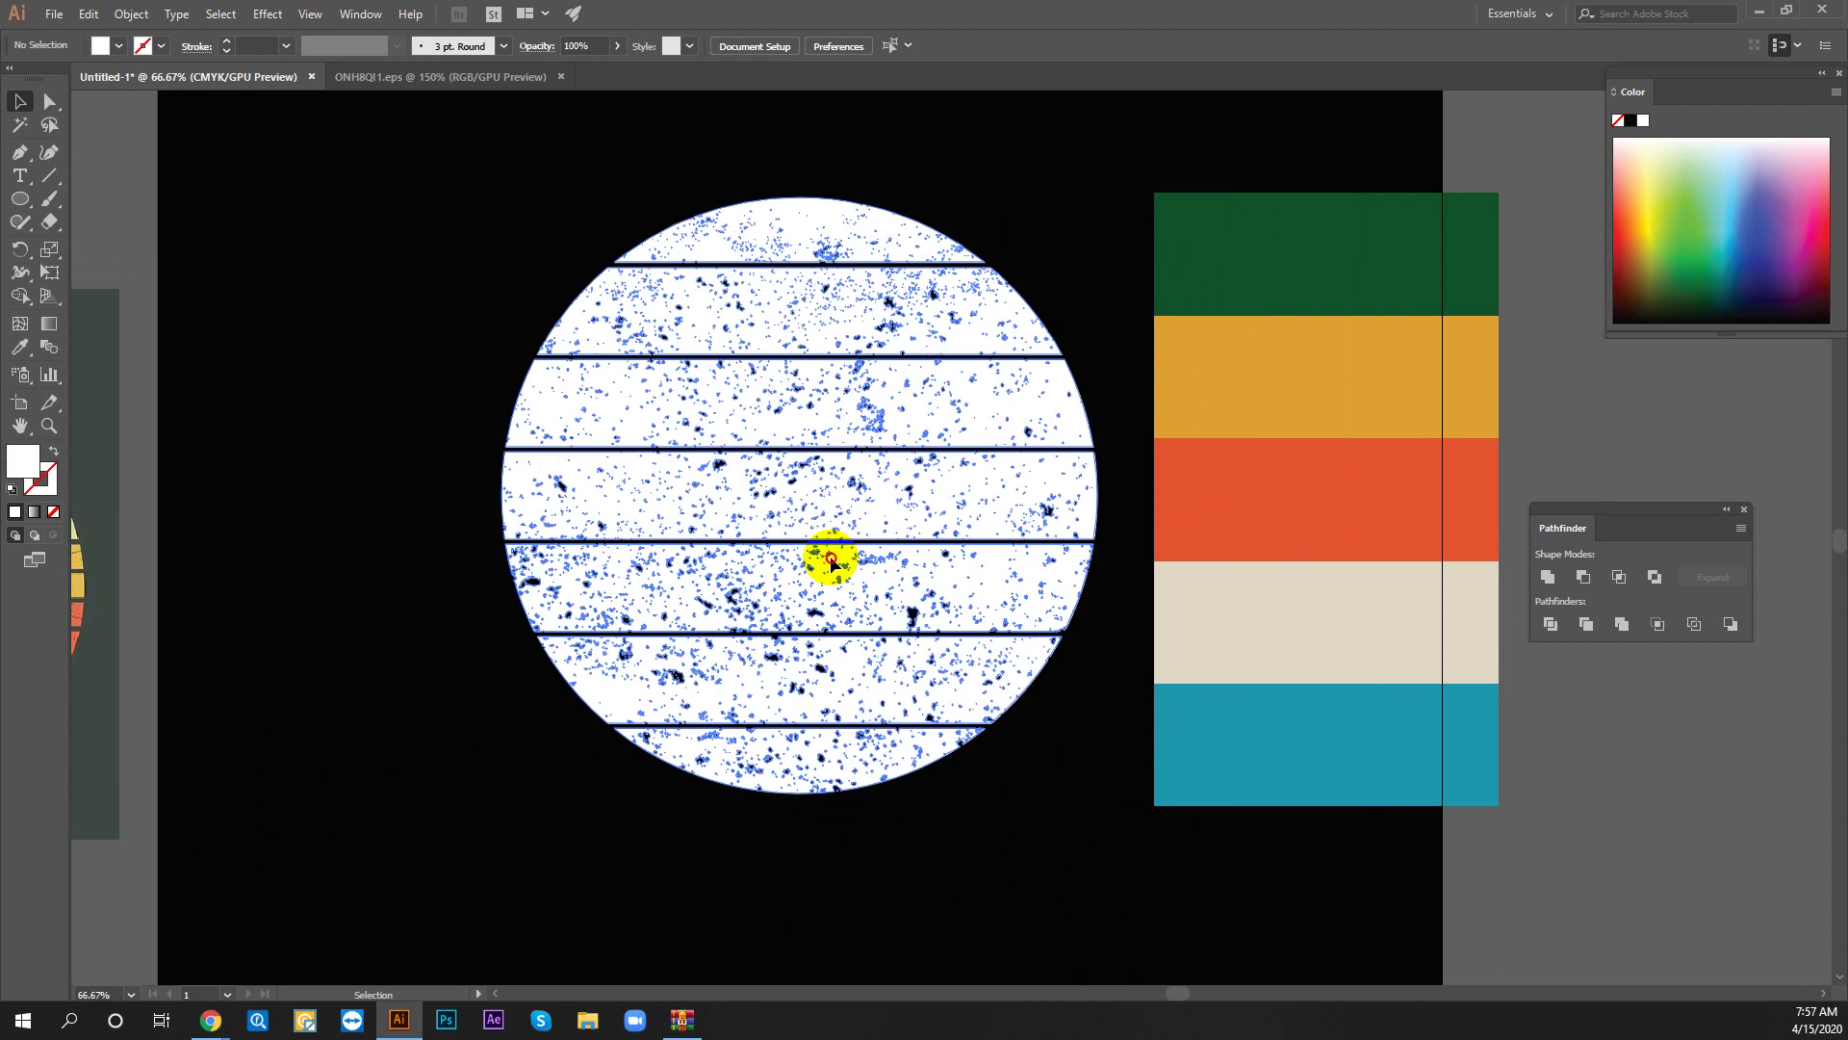
right_click(755, 351)
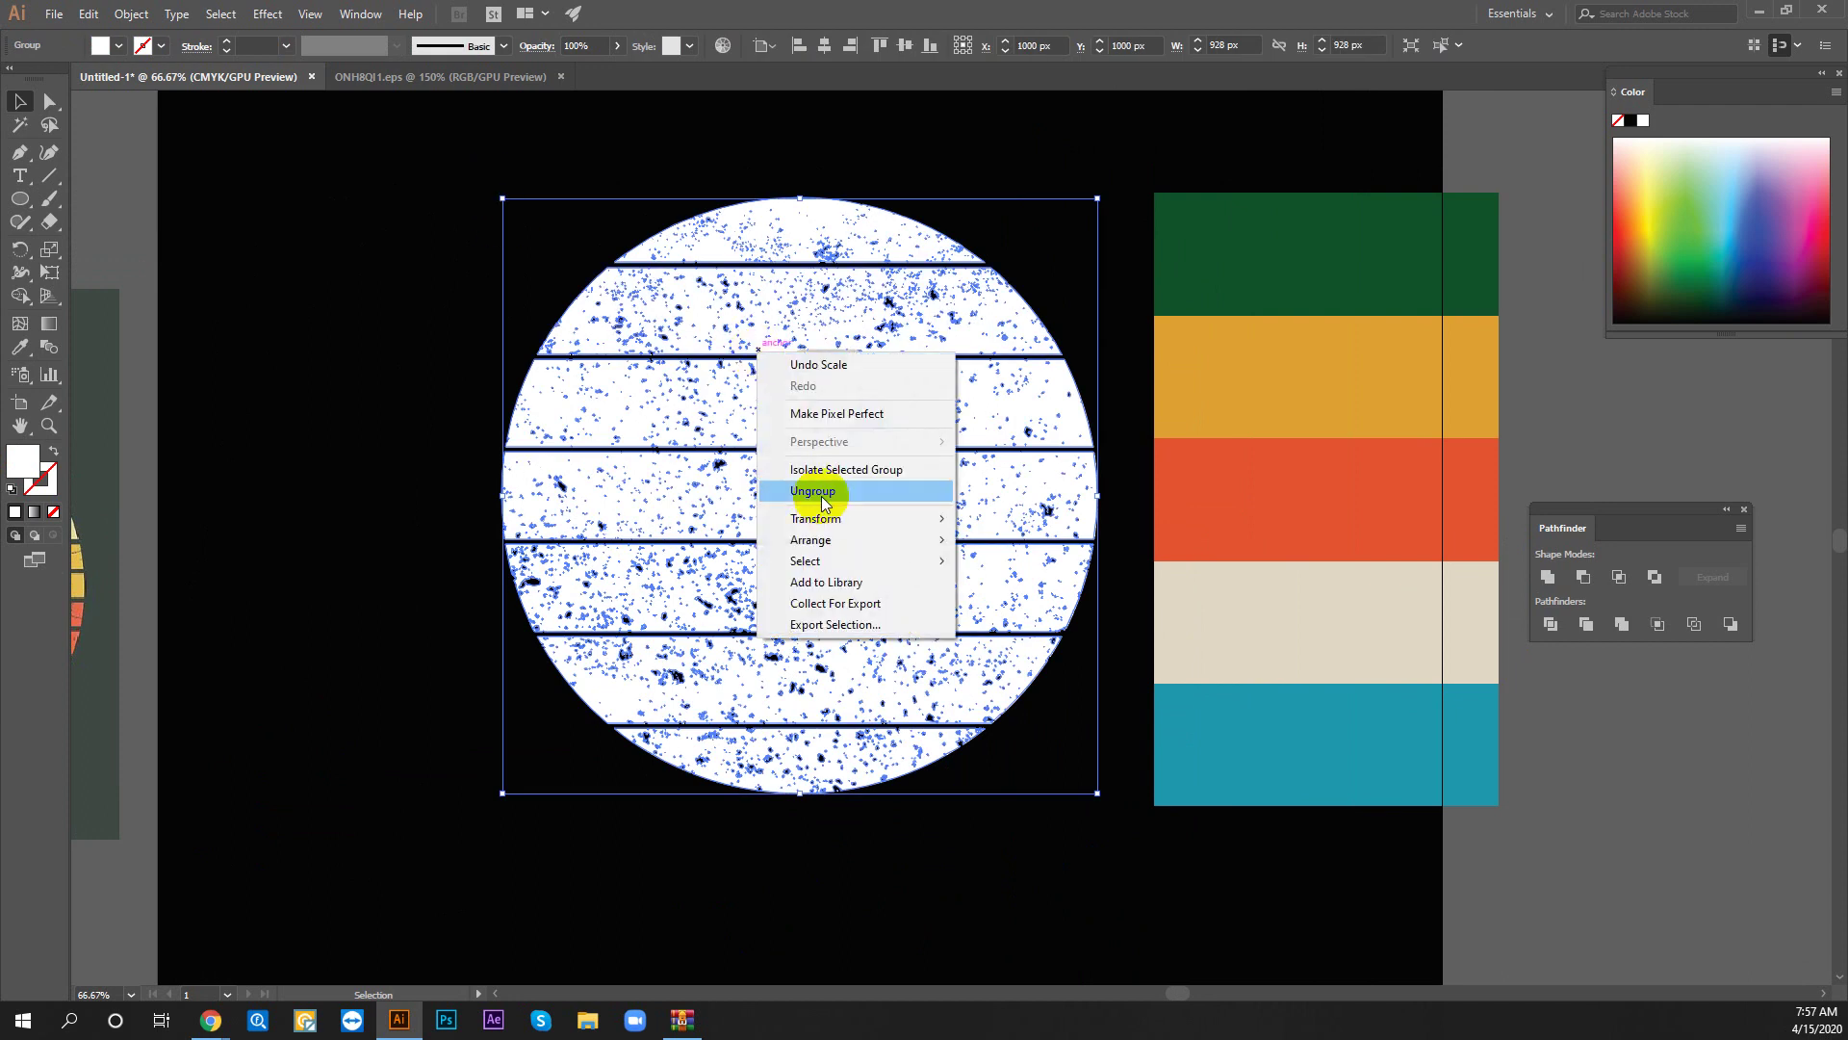
Ungroup the circle and eyedrop the palette's dark green onto the top stripe
click(822, 495)
click(430, 505)
drag(482, 366, 388, 400)
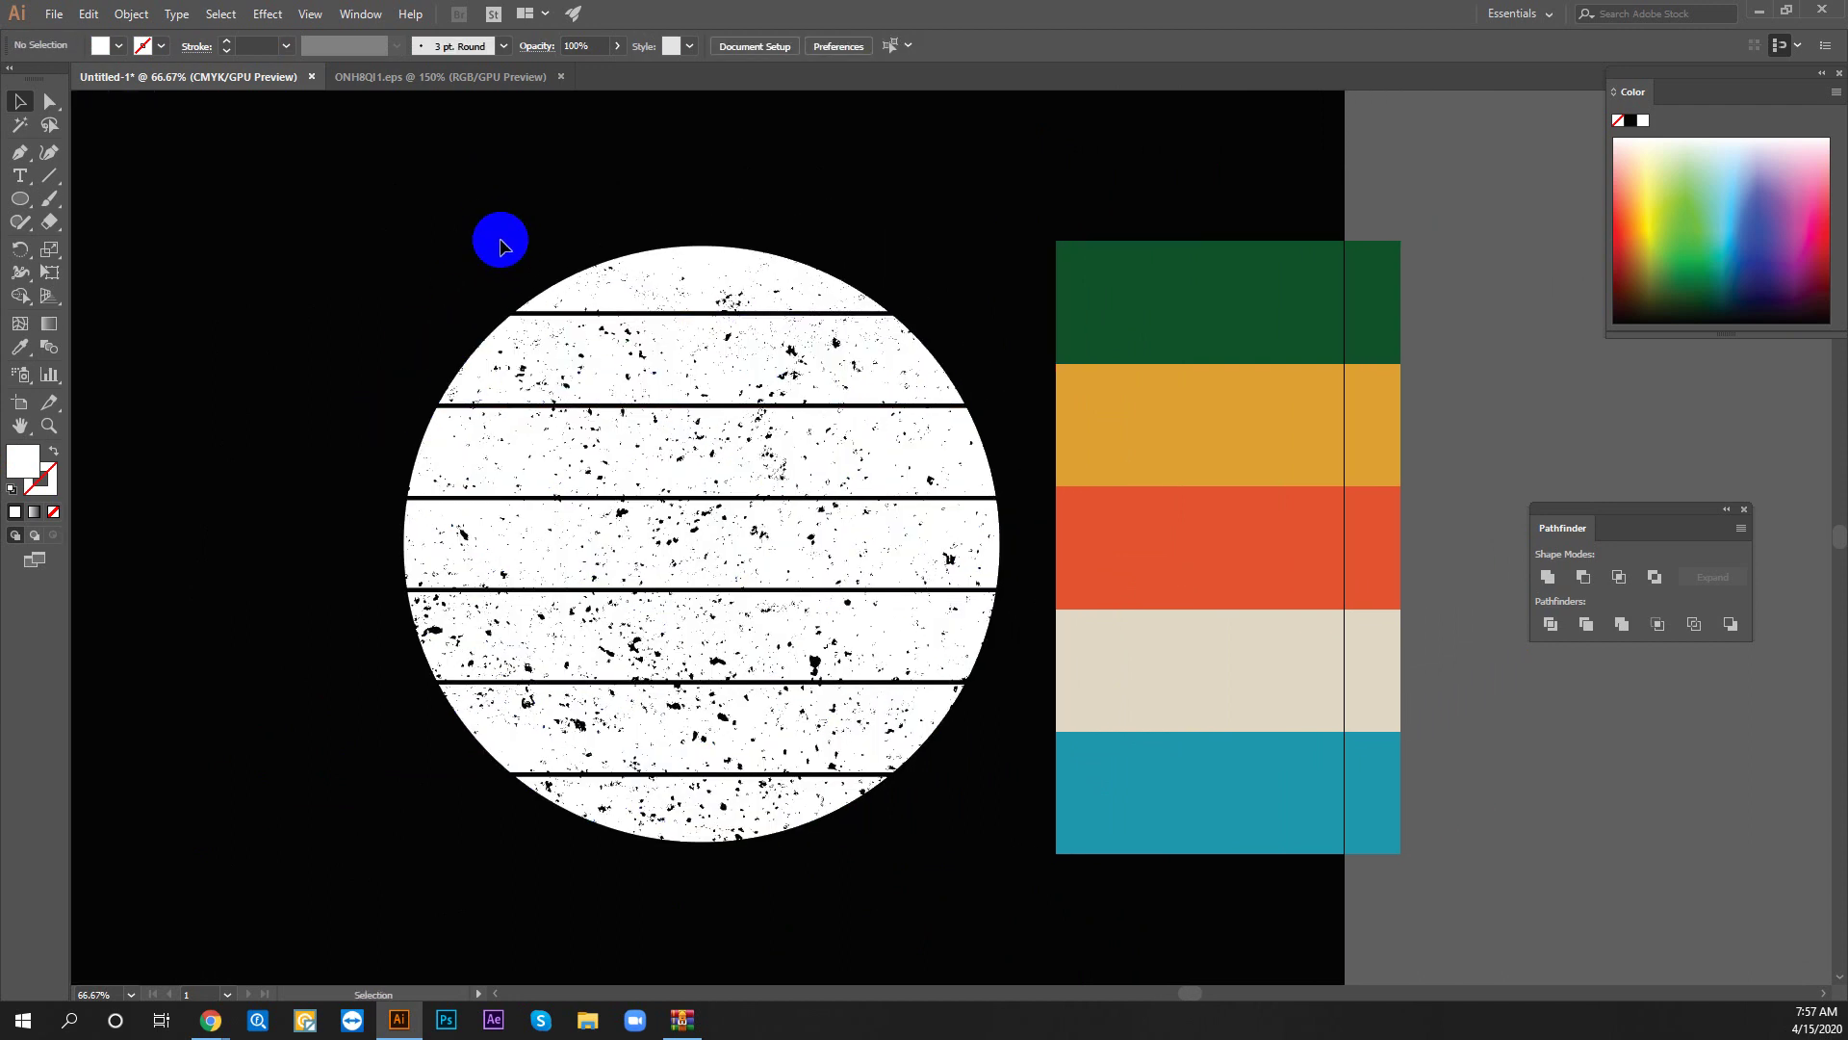
mouse_move(487, 228)
mouse_down()
mouse_move(696, 290)
mouse_move(958, 313)
mouse_up()
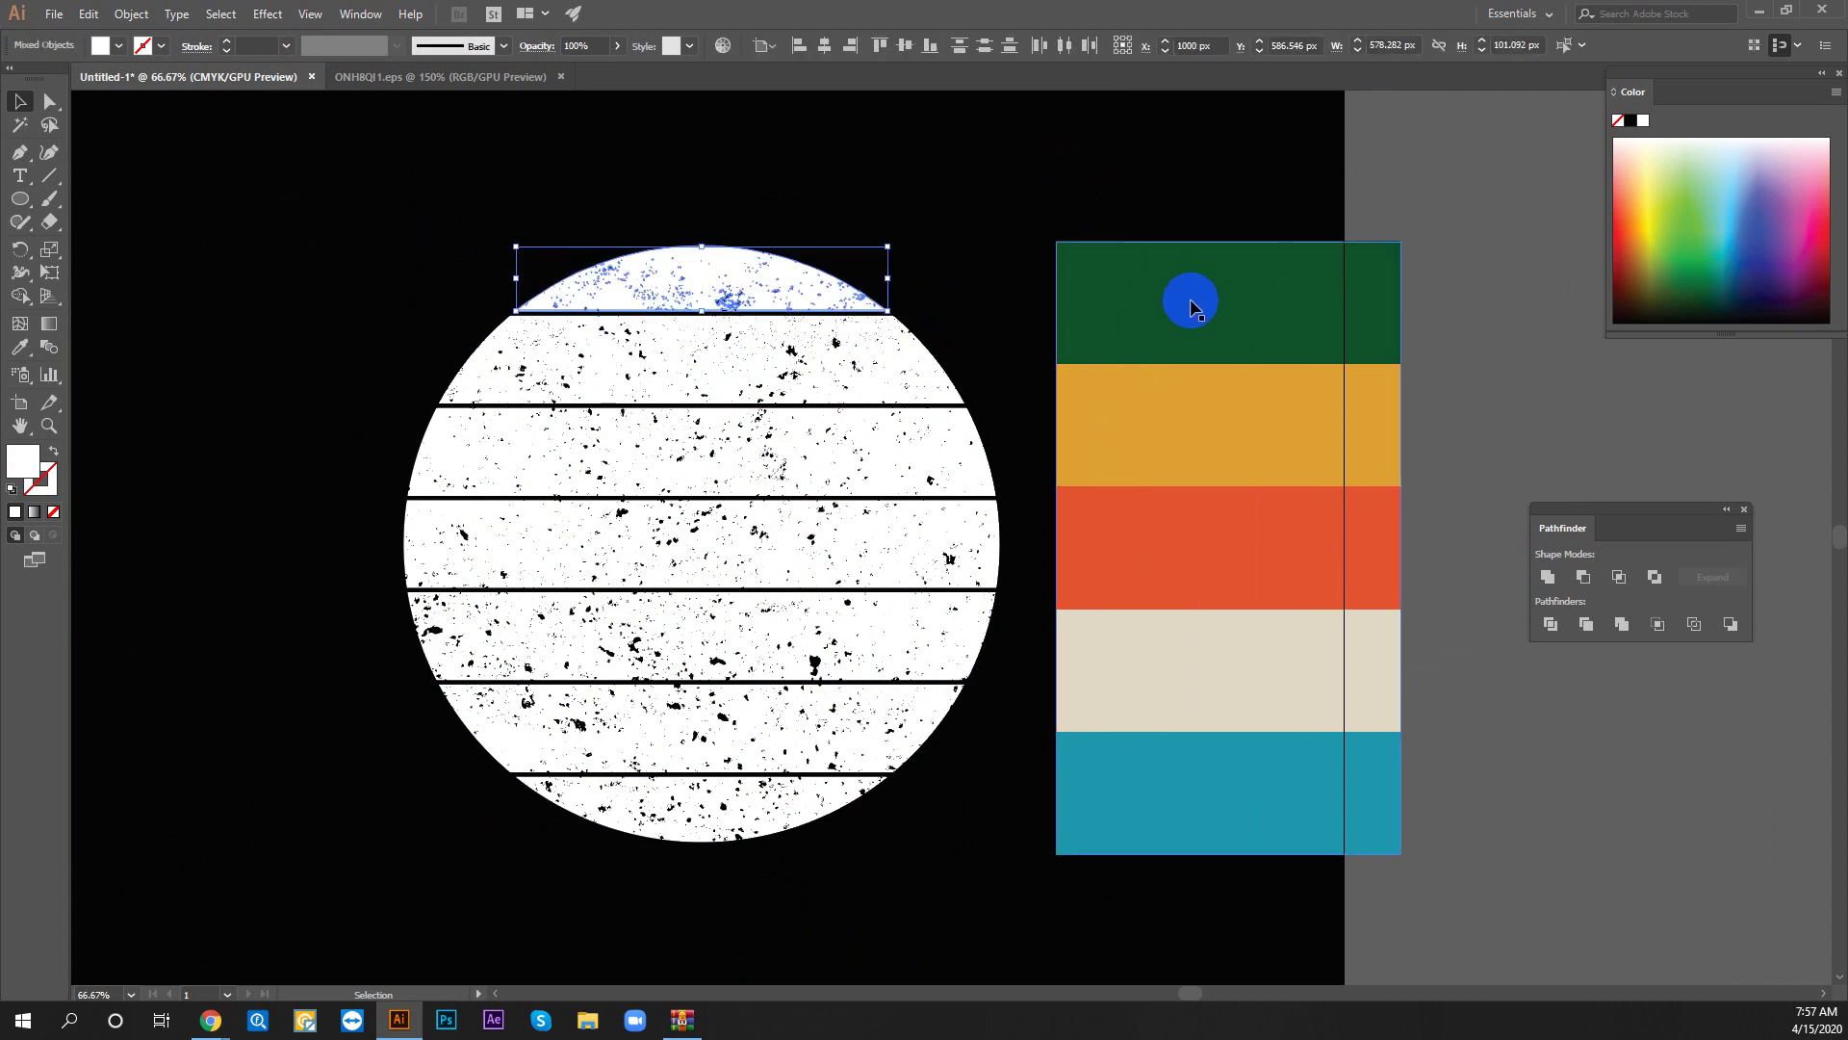
key(i)
click(1153, 294)
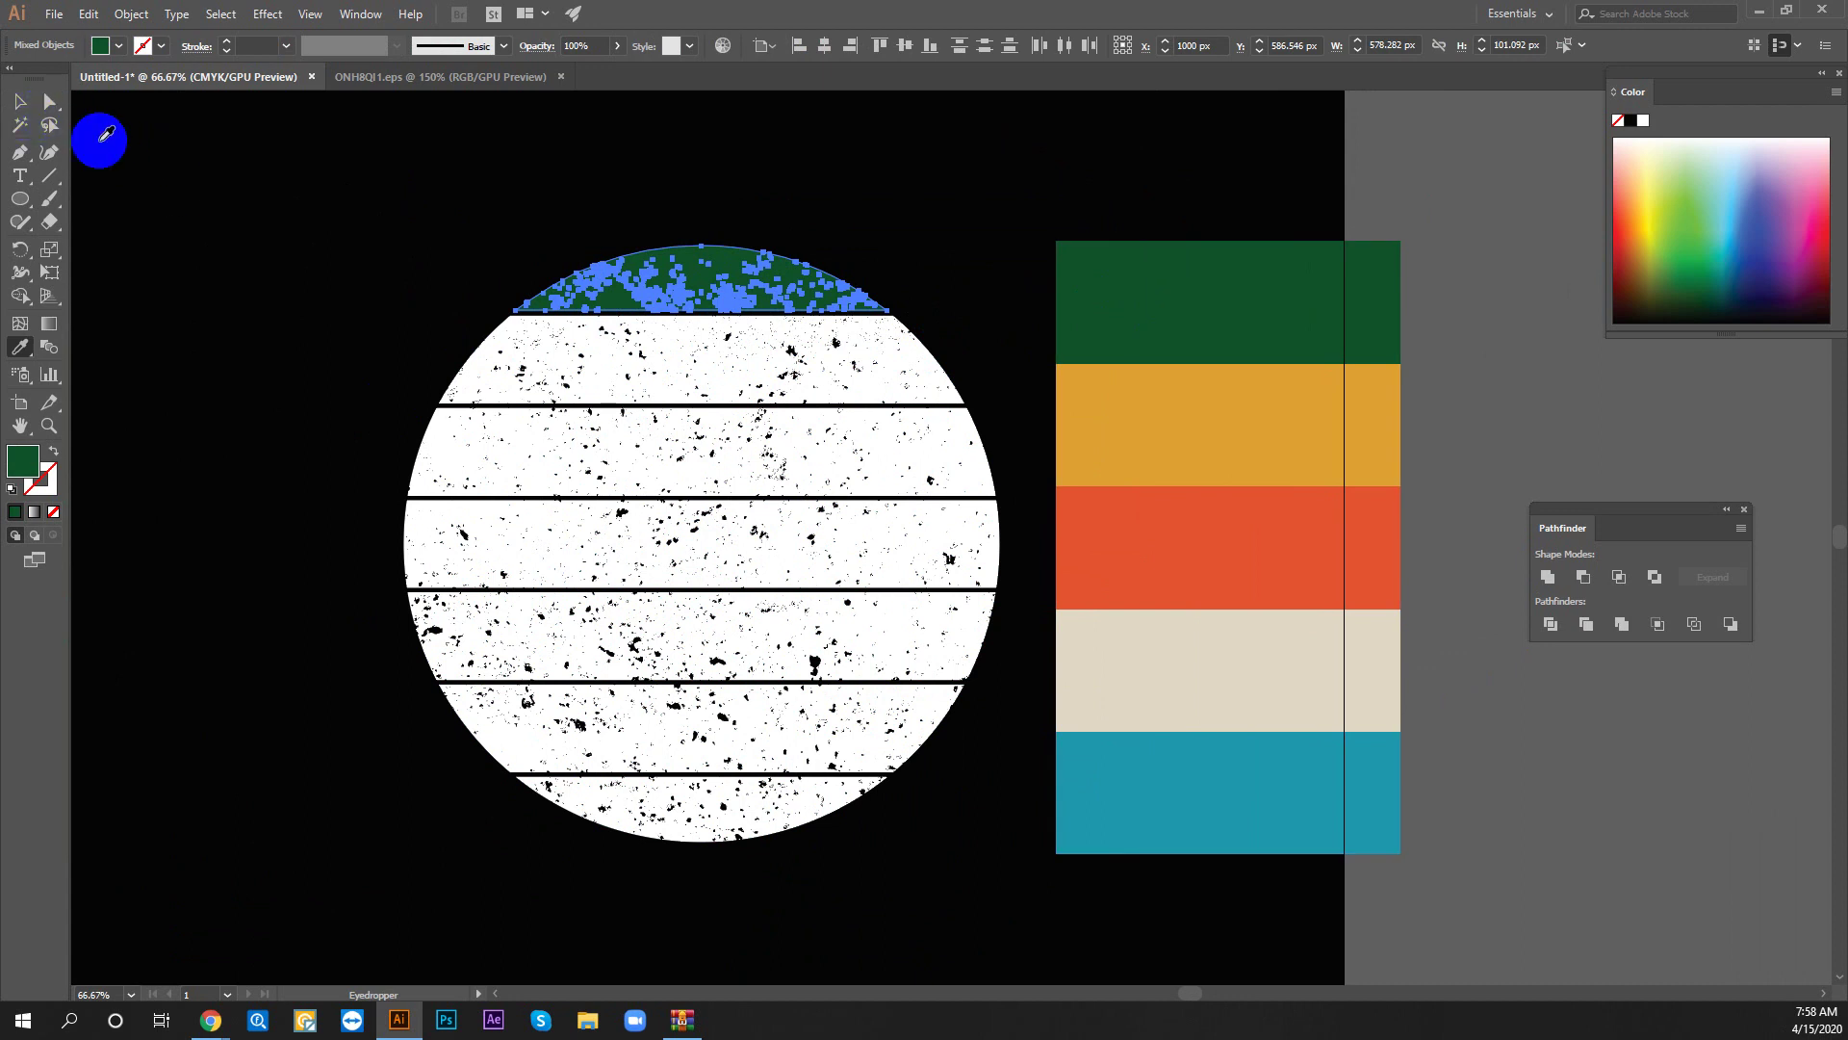
Eyedrop the palette's gold onto the second stripe and orange-red onto the third
key(v)
mouse_move(382, 316)
mouse_down()
mouse_move(700, 400)
mouse_move(965, 397)
mouse_up()
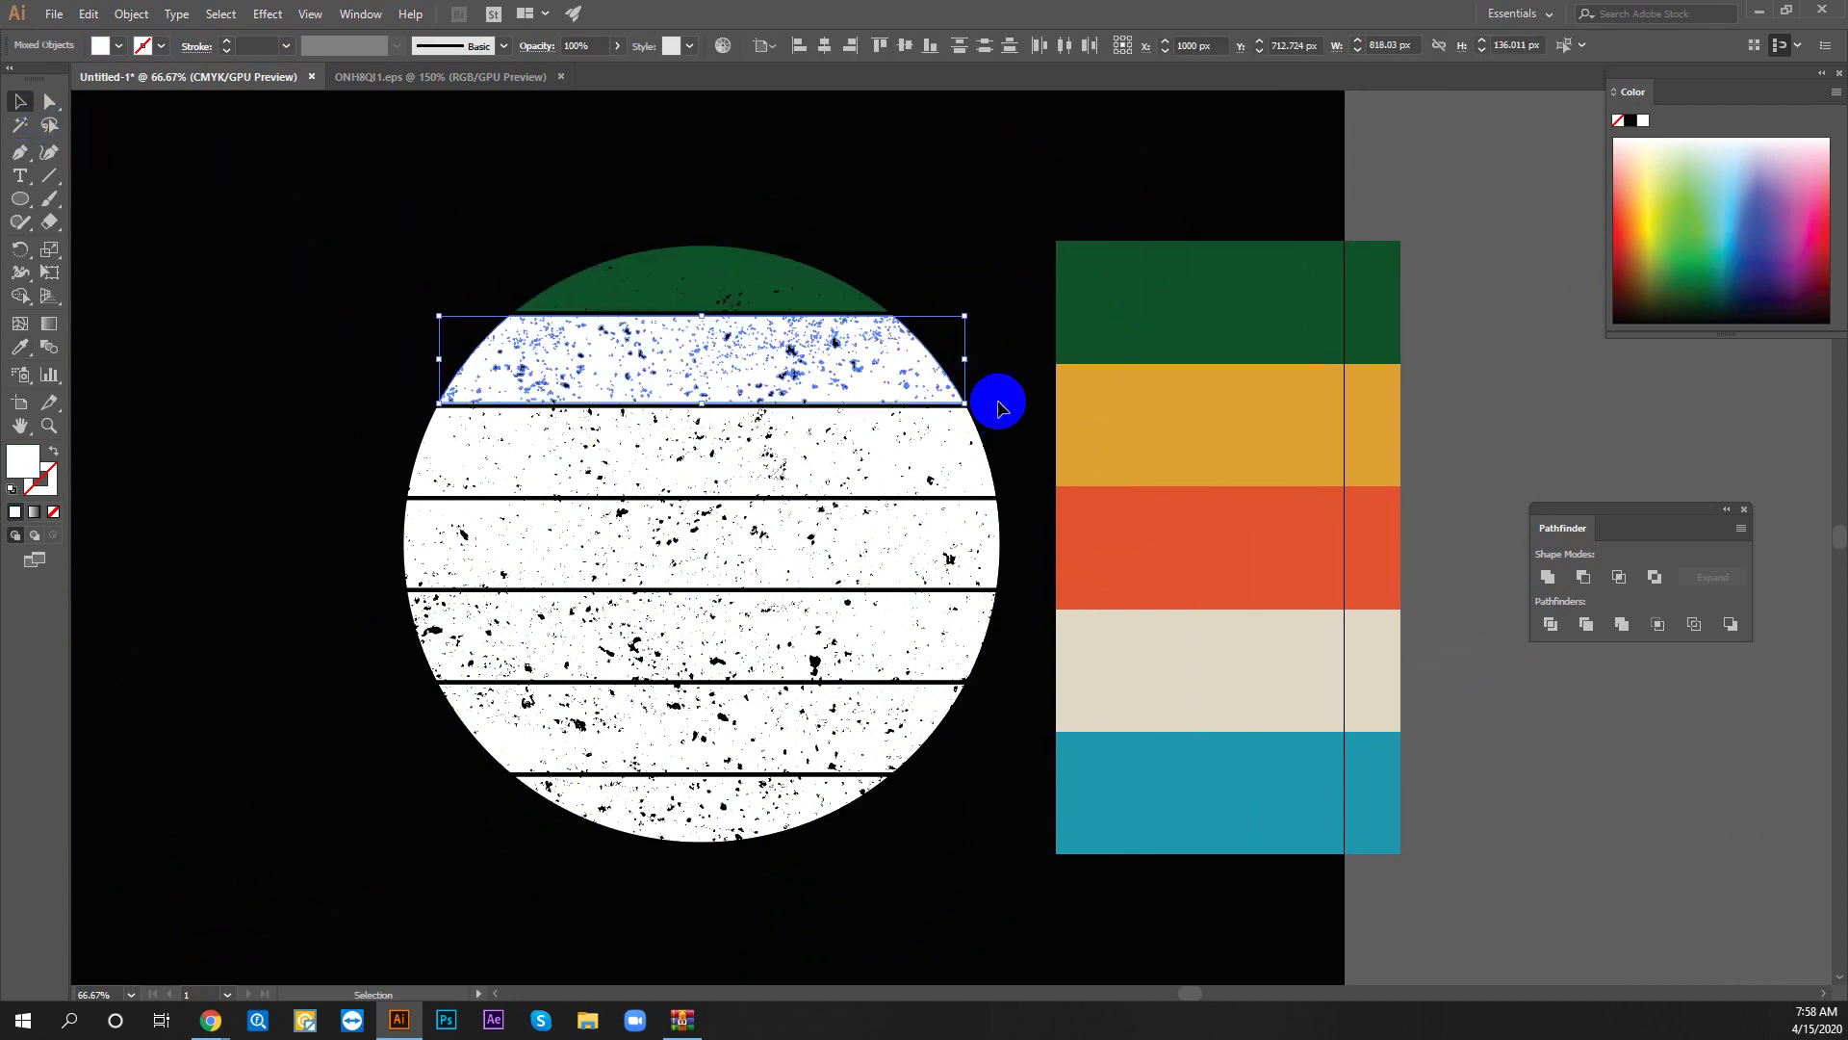
key(i)
click(1196, 416)
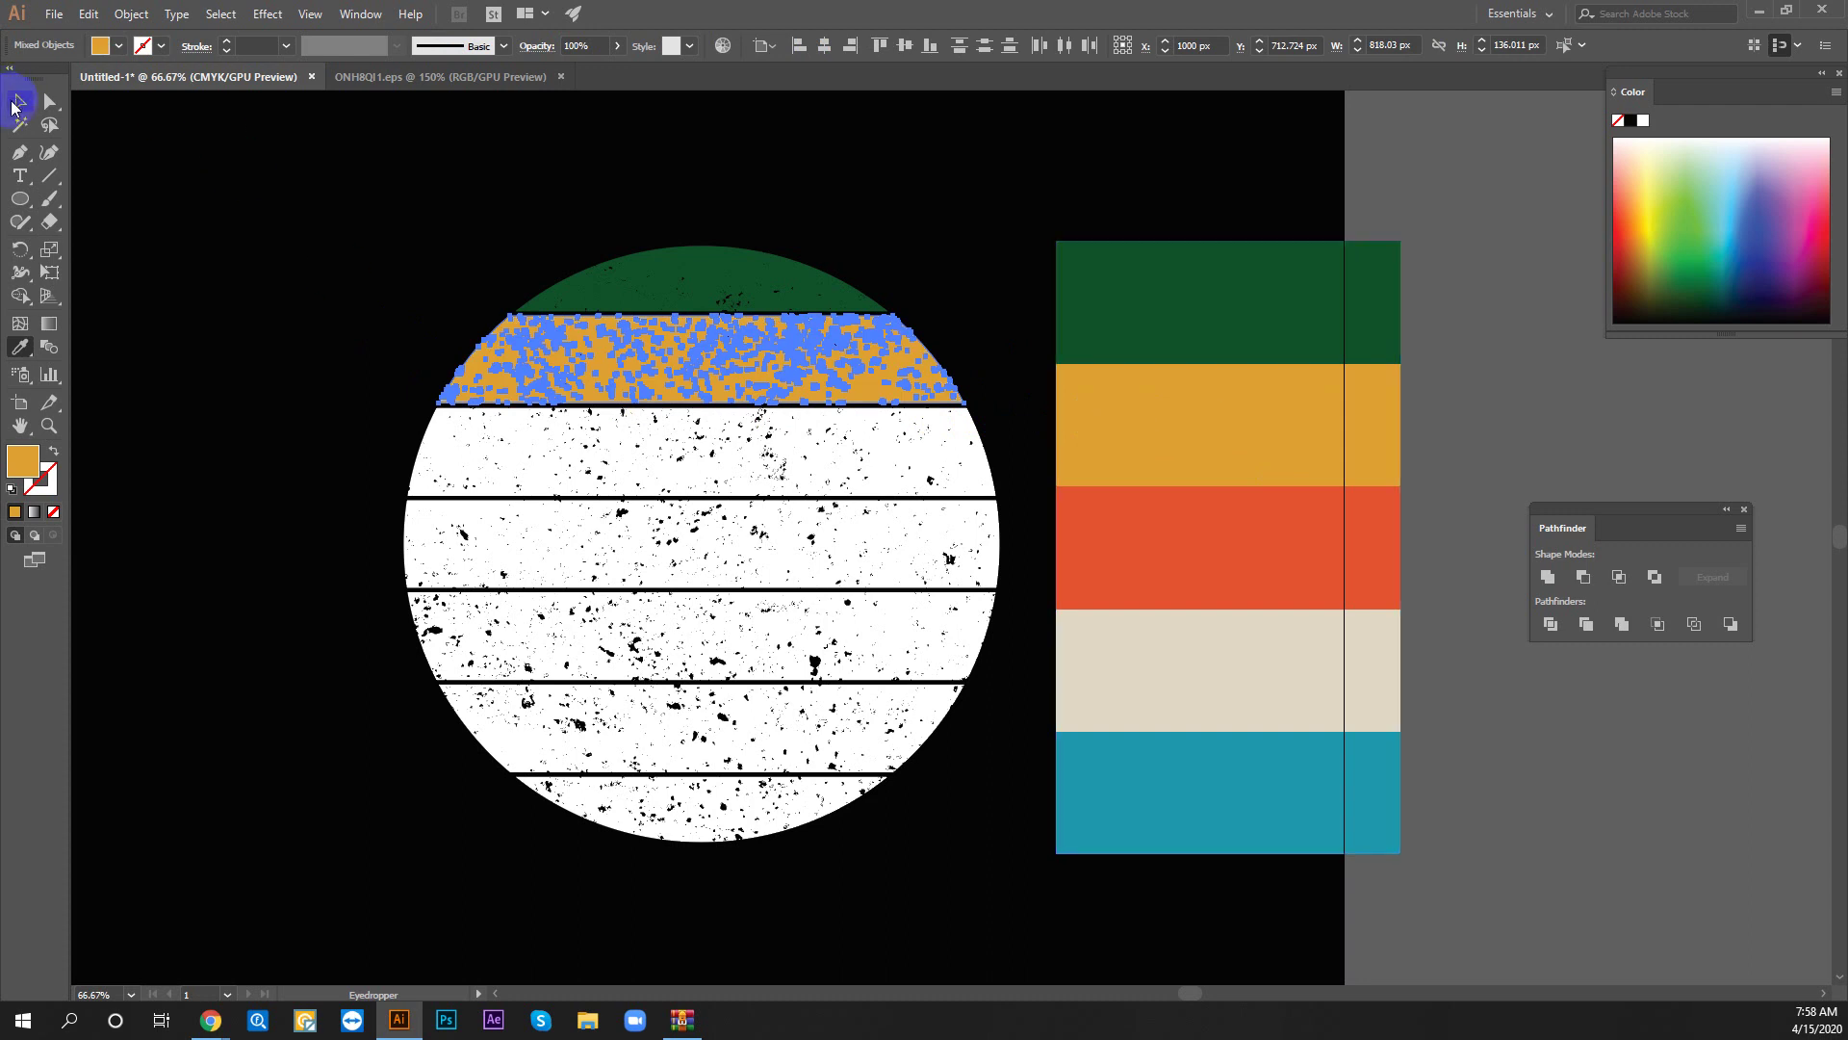
click(13, 106)
click(208, 225)
mouse_move(389, 405)
mouse_down()
mouse_move(605, 468)
mouse_move(1023, 501)
mouse_up()
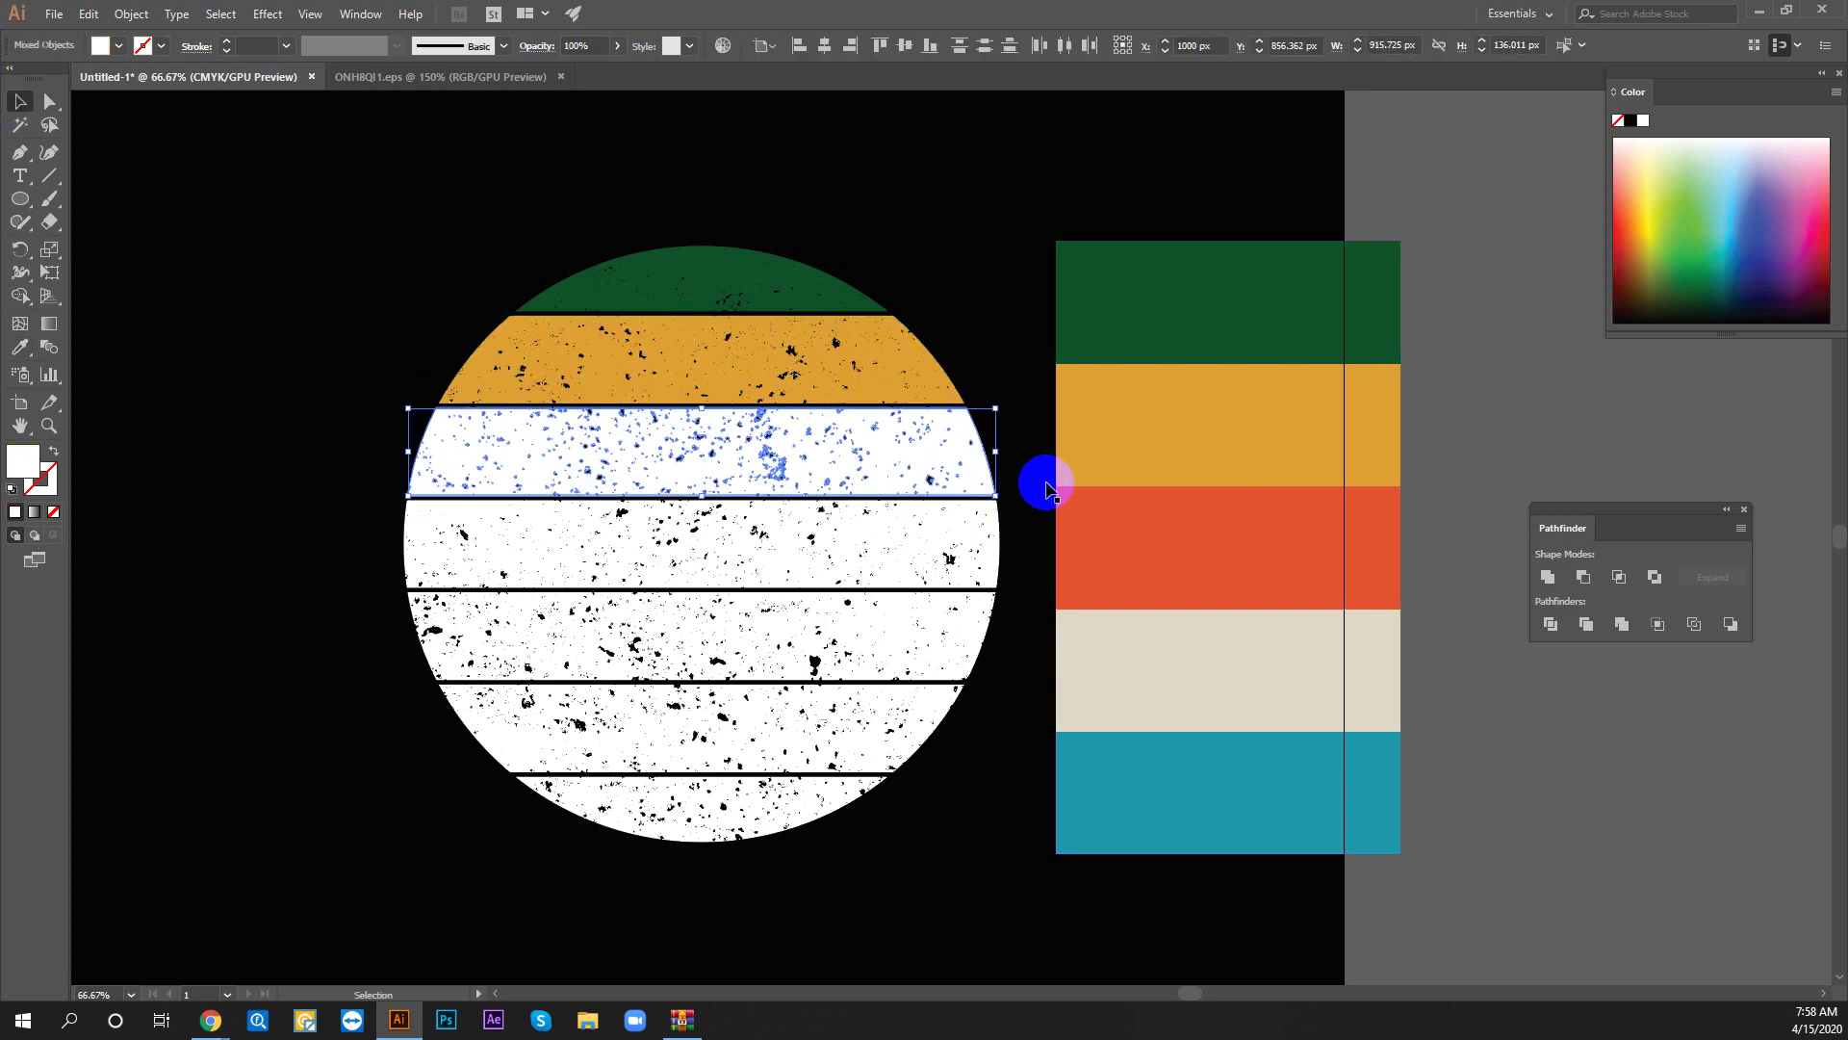
key(i)
click(1208, 535)
Eyedrop the palette's cream onto the fourth stripe and teal onto the sixth stripe
click(20, 101)
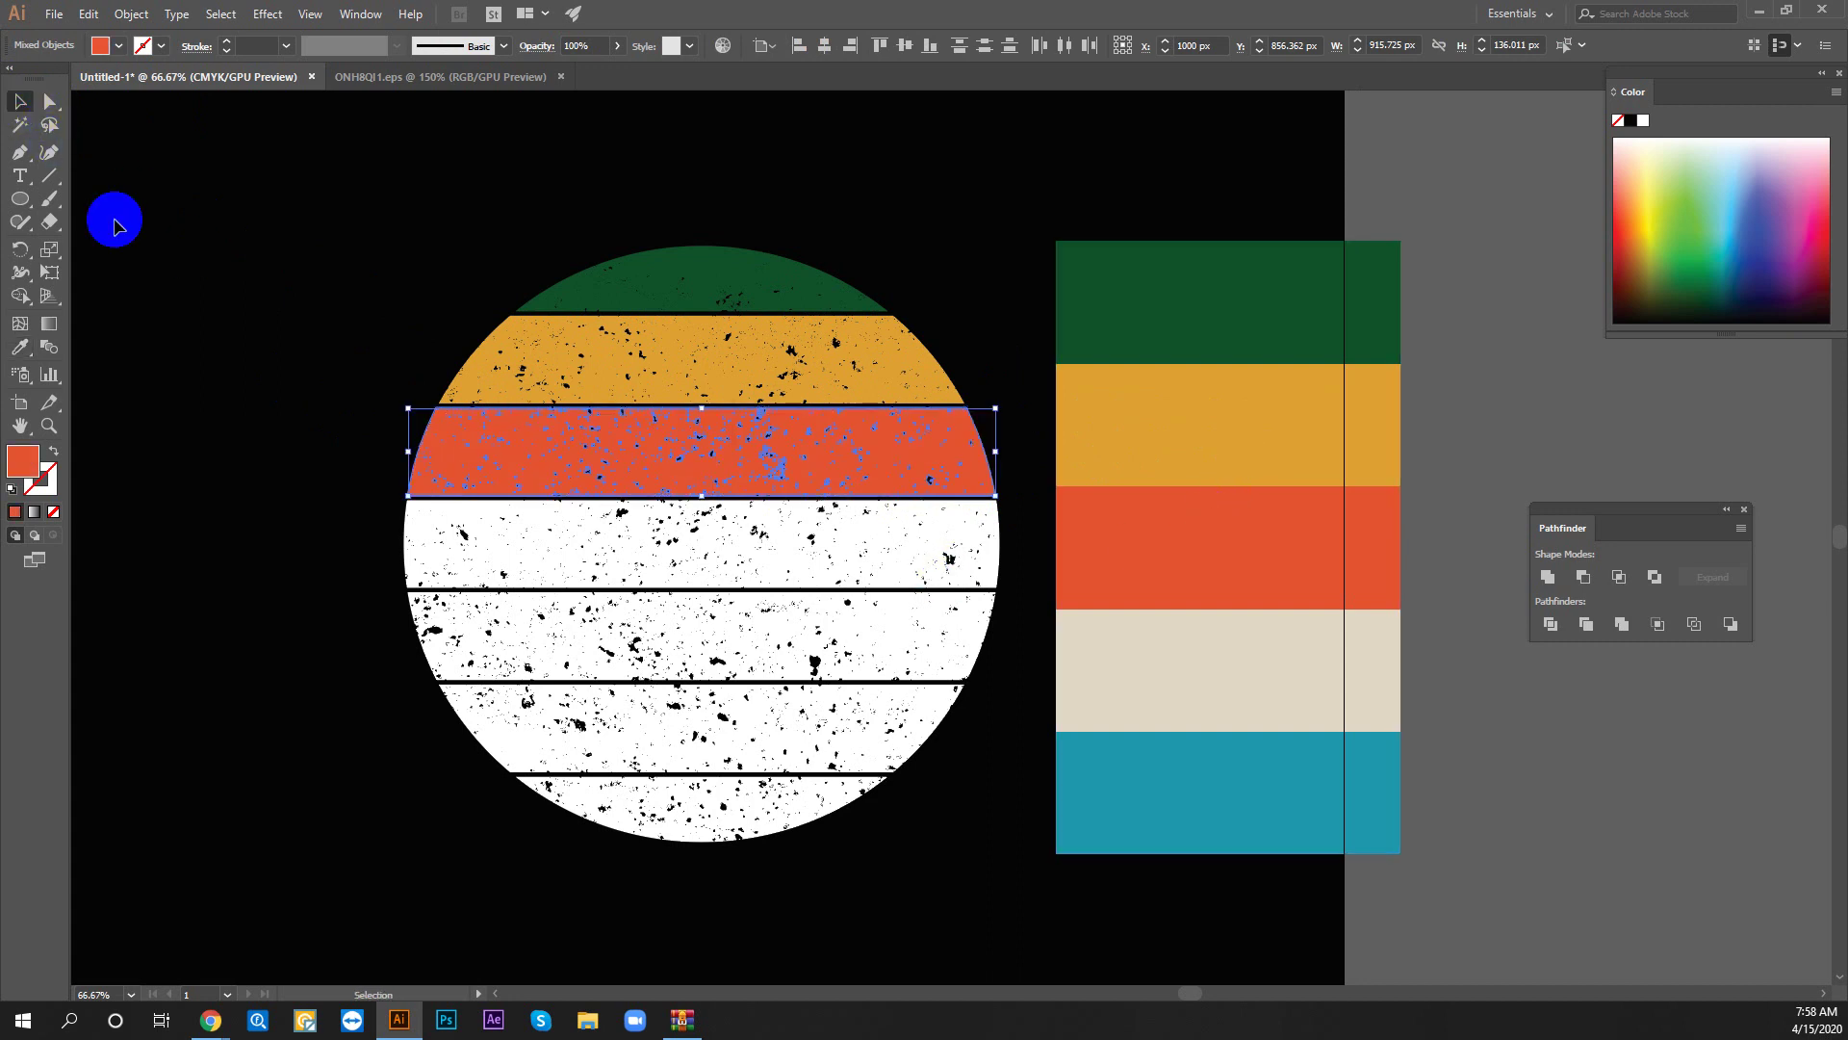
click(413, 574)
drag(376, 502, 1022, 587)
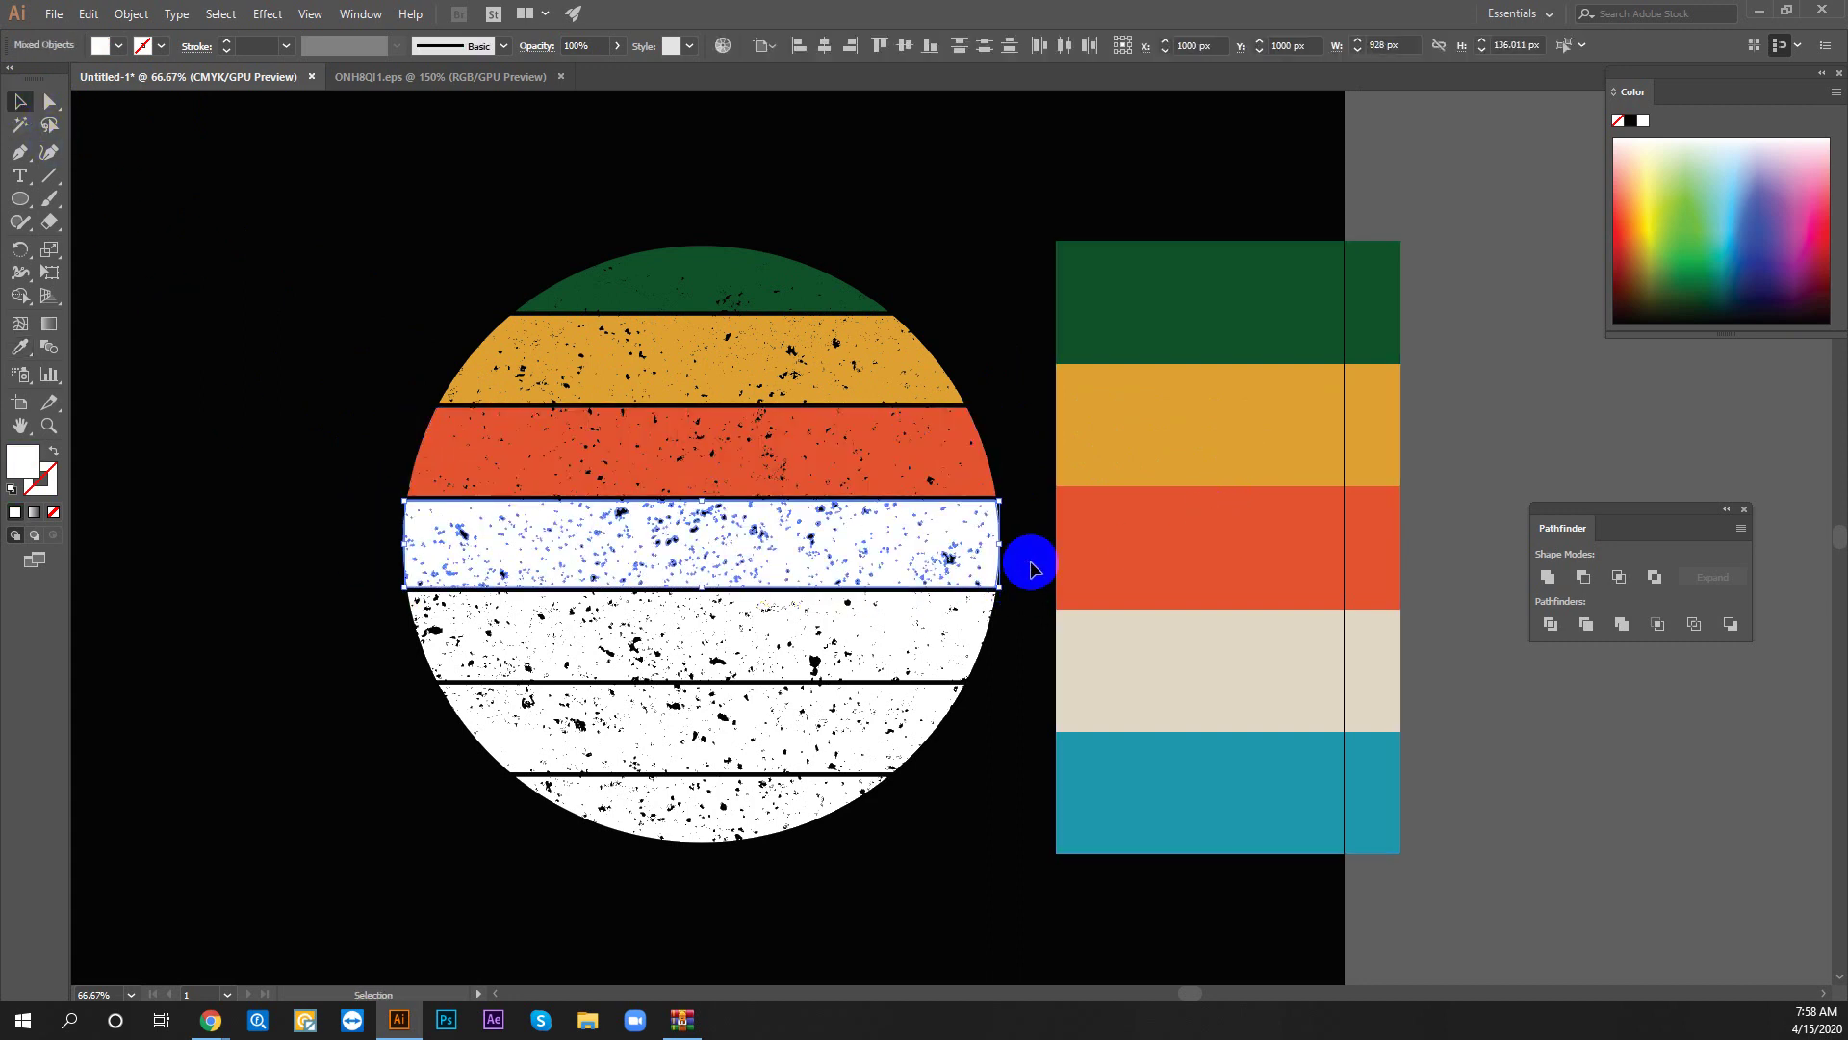
key(i)
click(1155, 641)
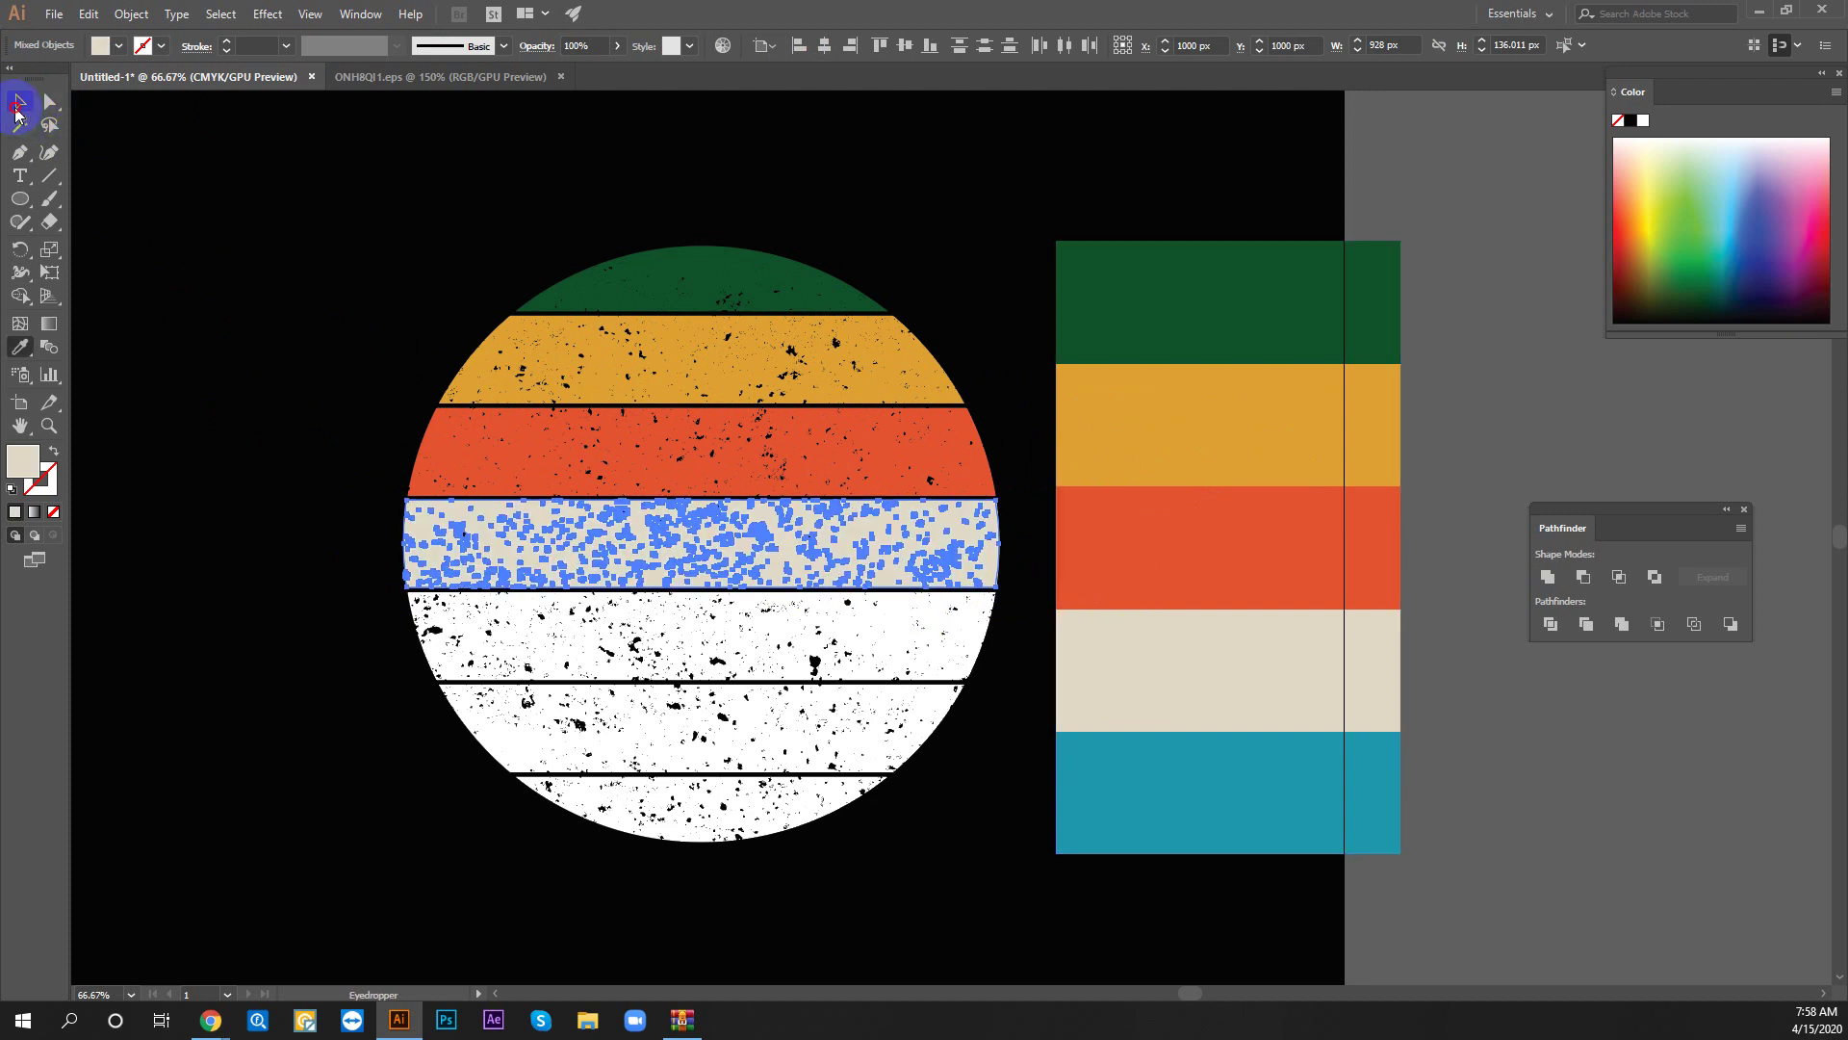
click(16, 108)
click(355, 644)
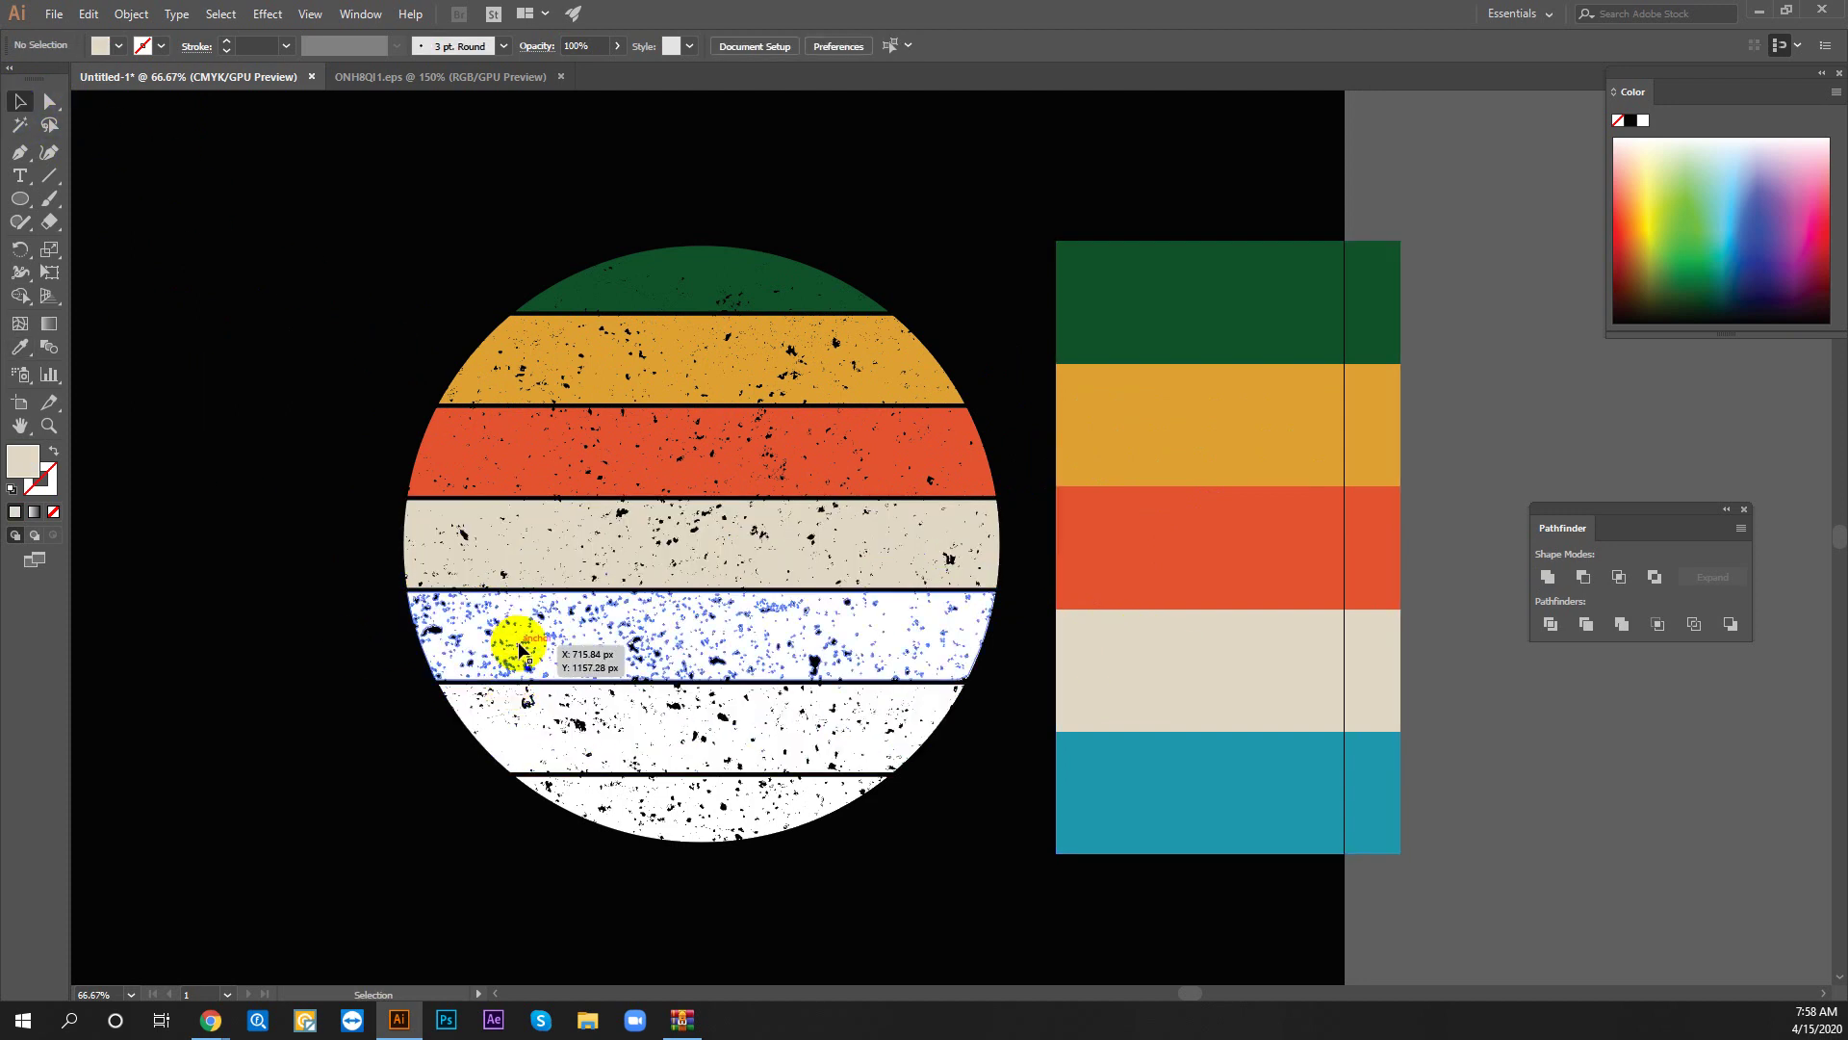
drag(433, 686, 975, 773)
key(i)
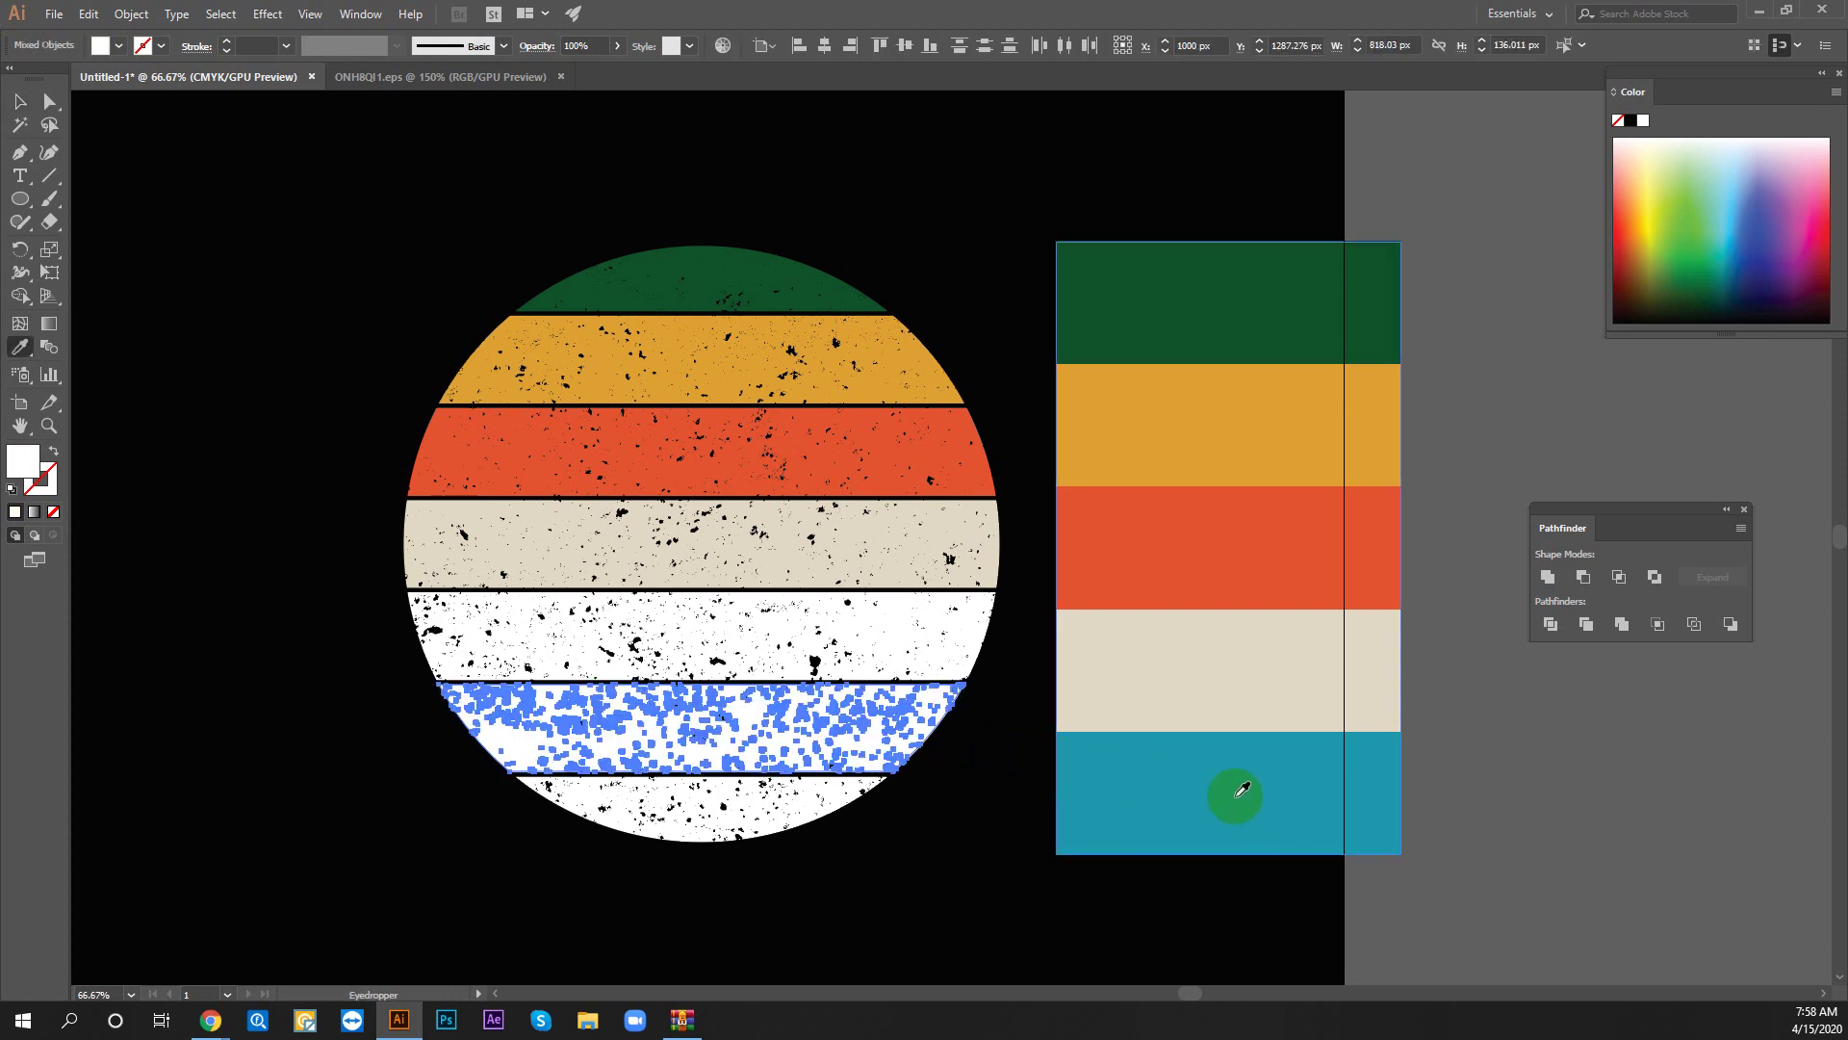
click(1239, 794)
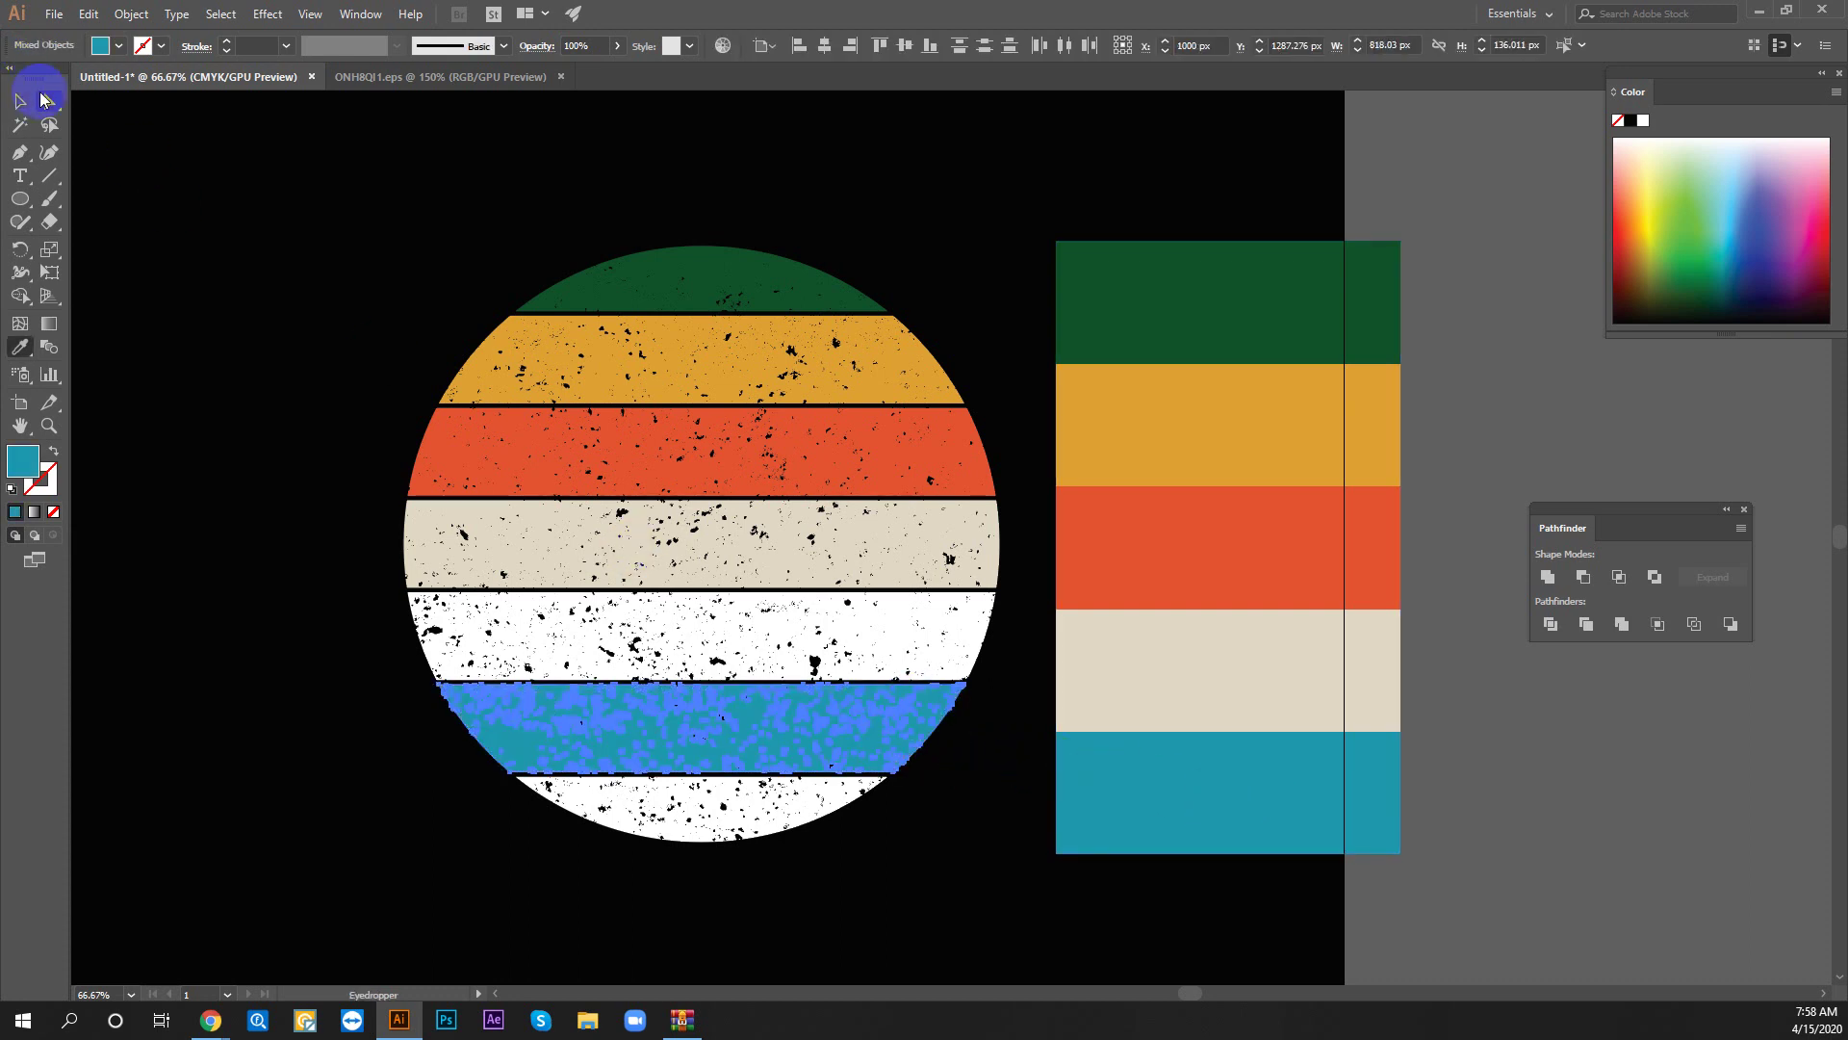
Fill the bottom stripe with bright orange from the Fill swatches
click(21, 100)
click(219, 446)
scroll(433, 771, down, 2)
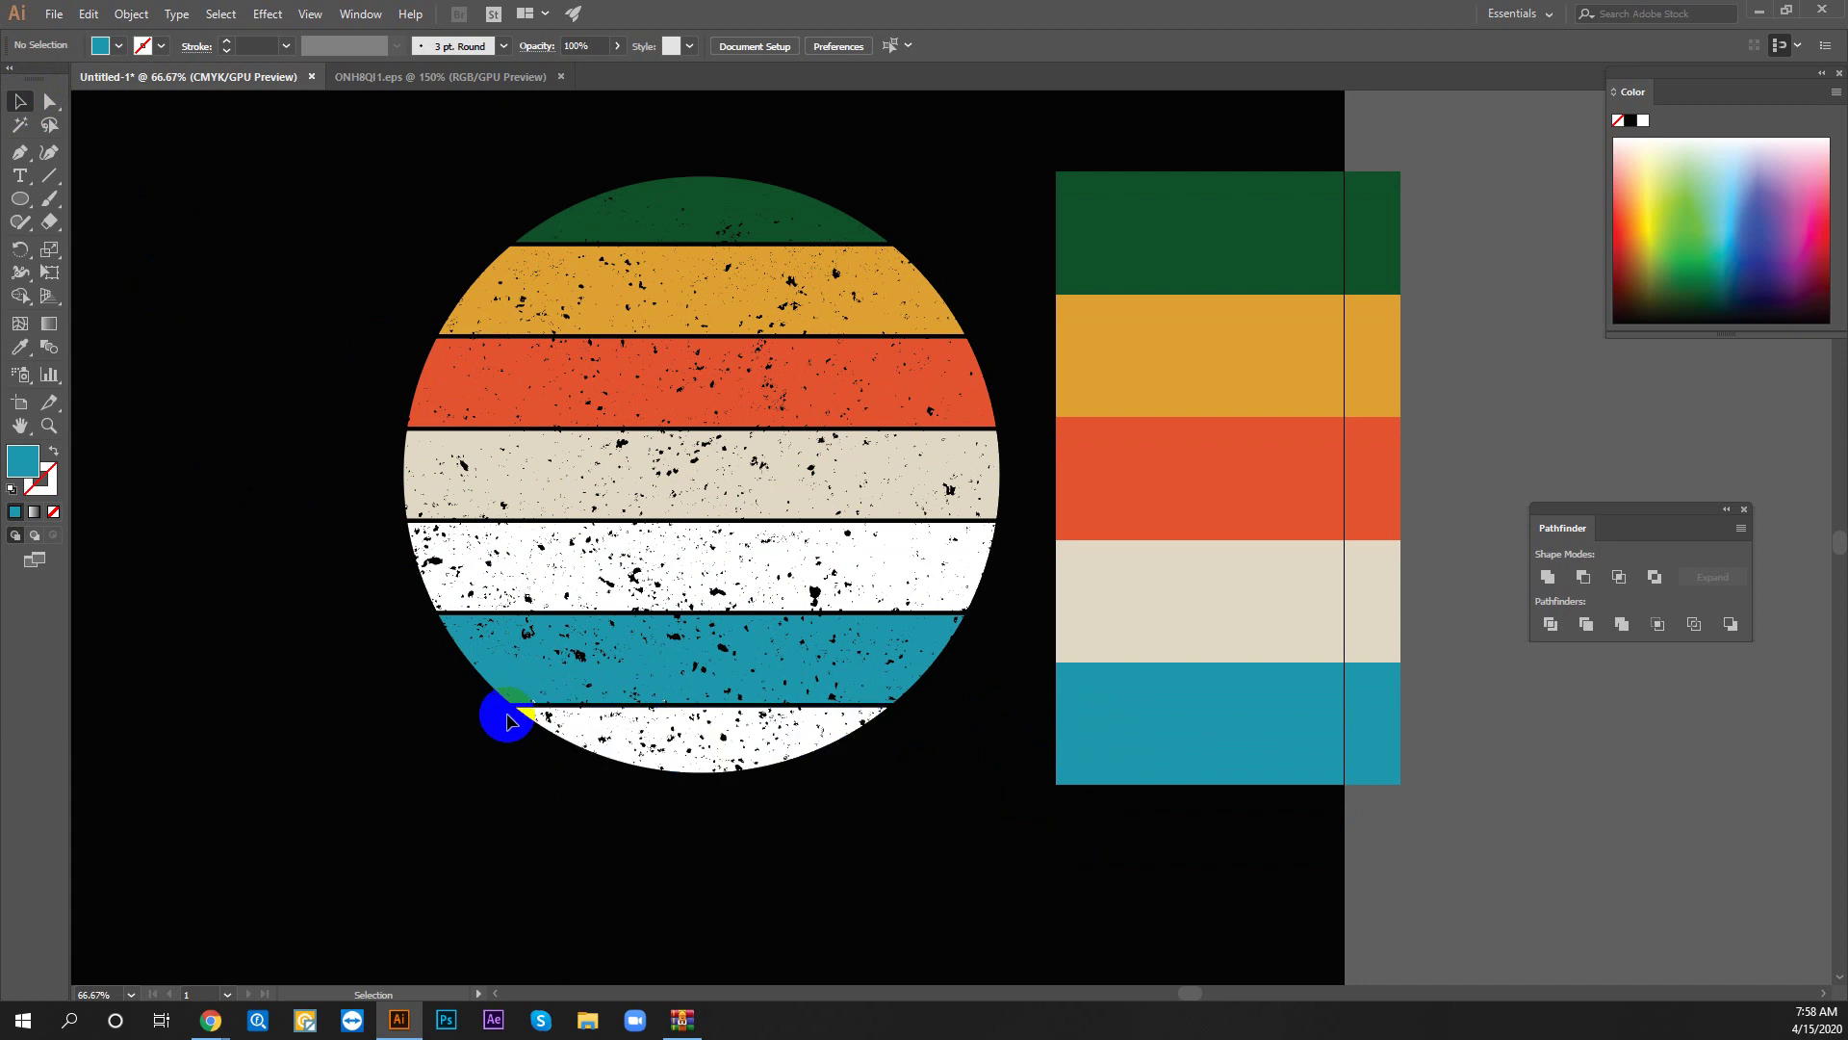
drag(507, 720, 944, 816)
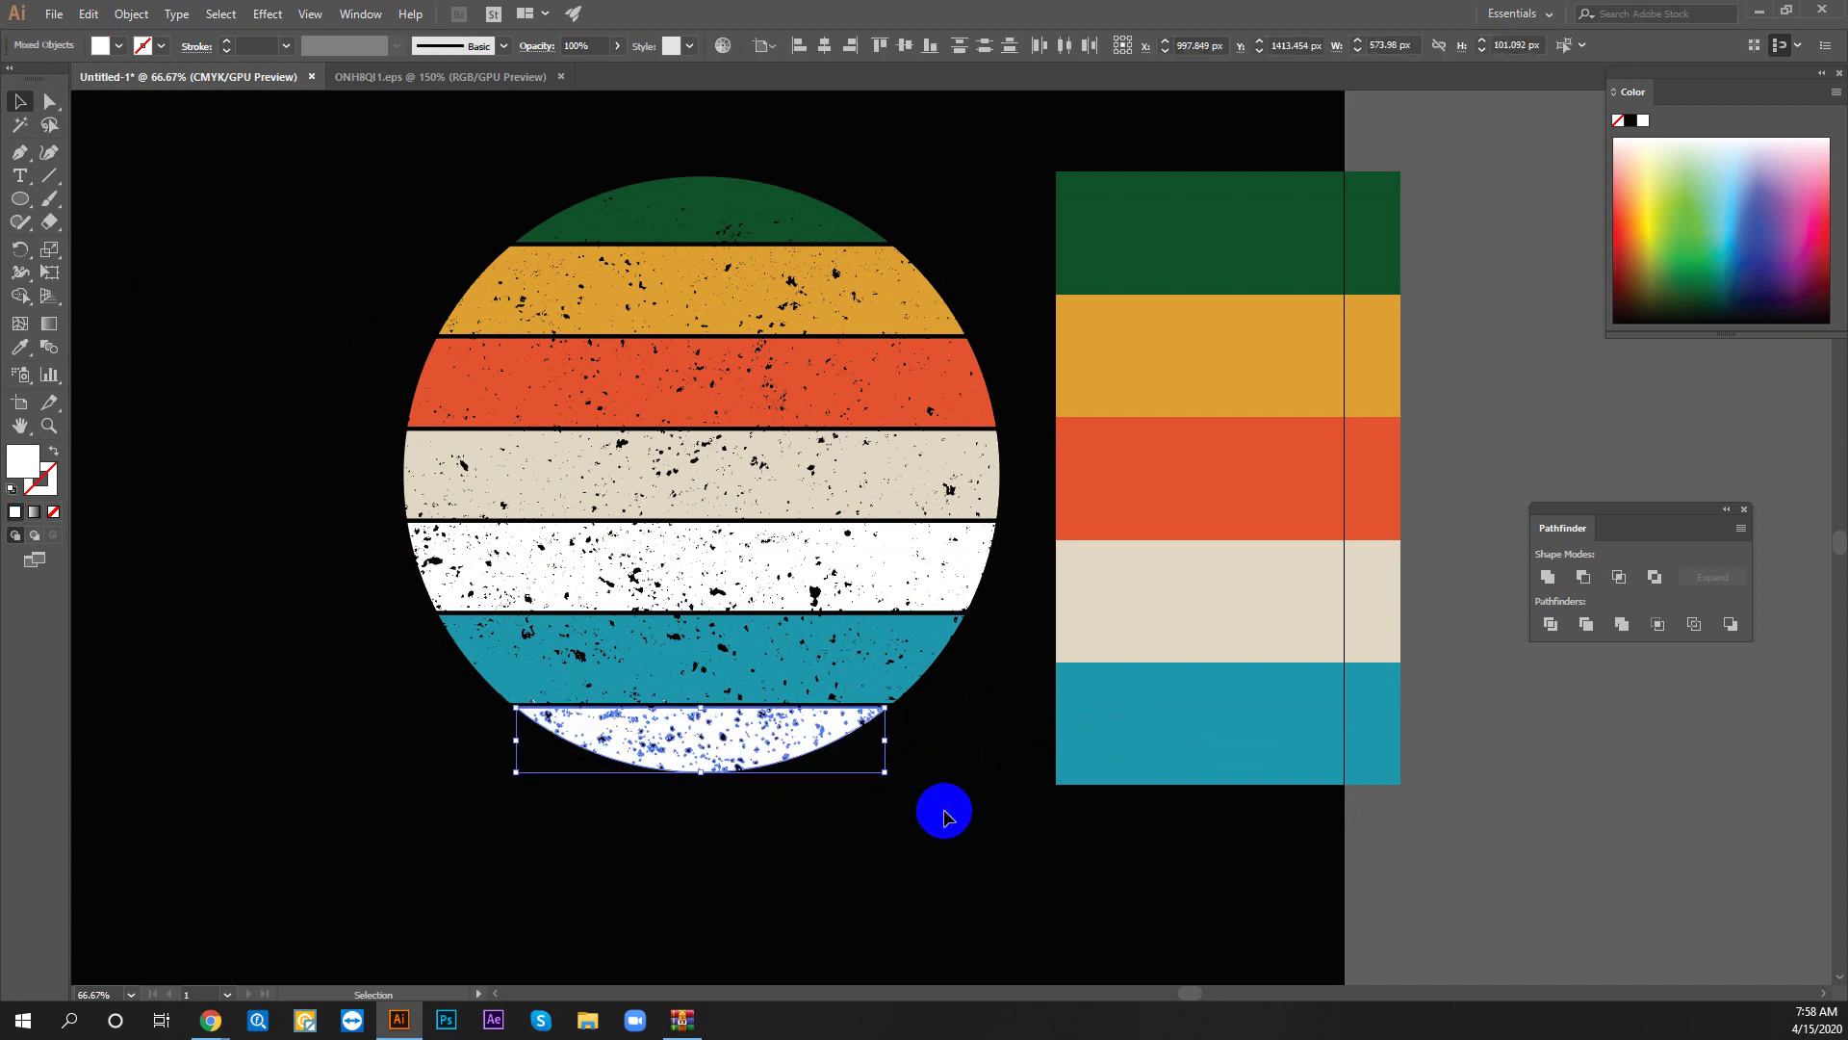
click(119, 46)
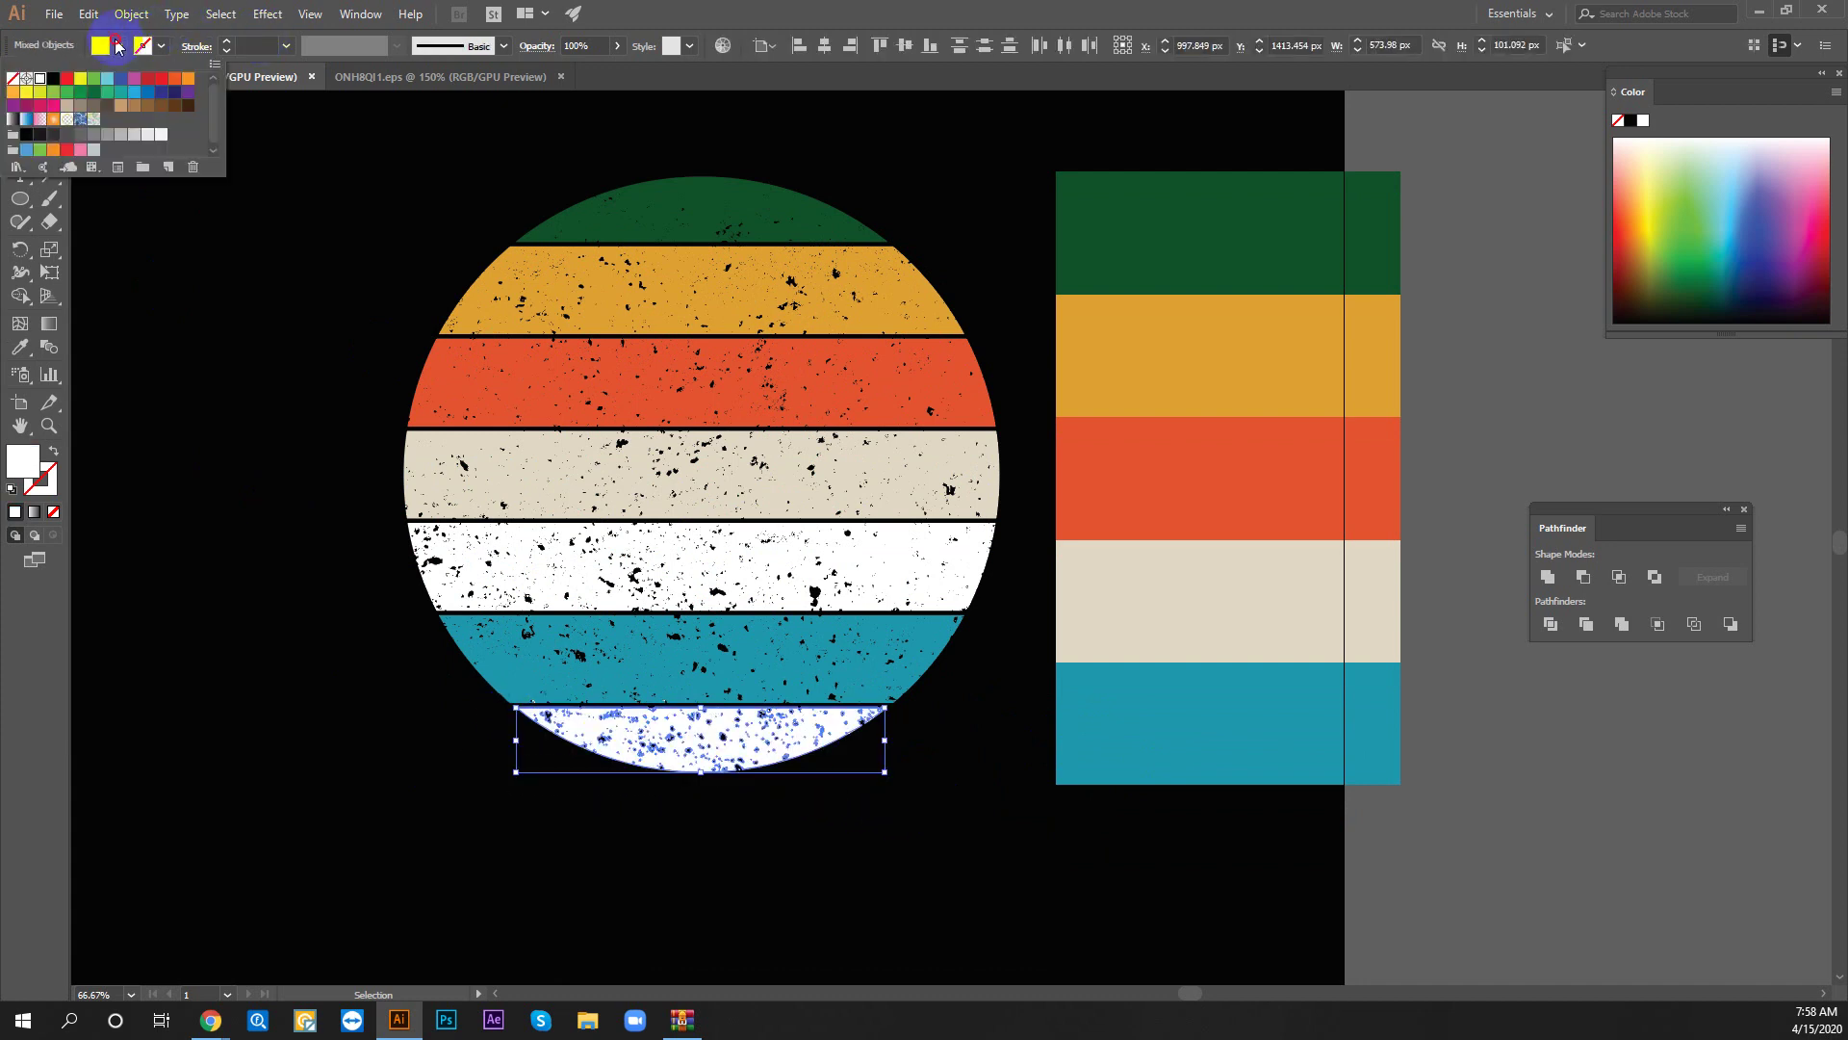
click(184, 84)
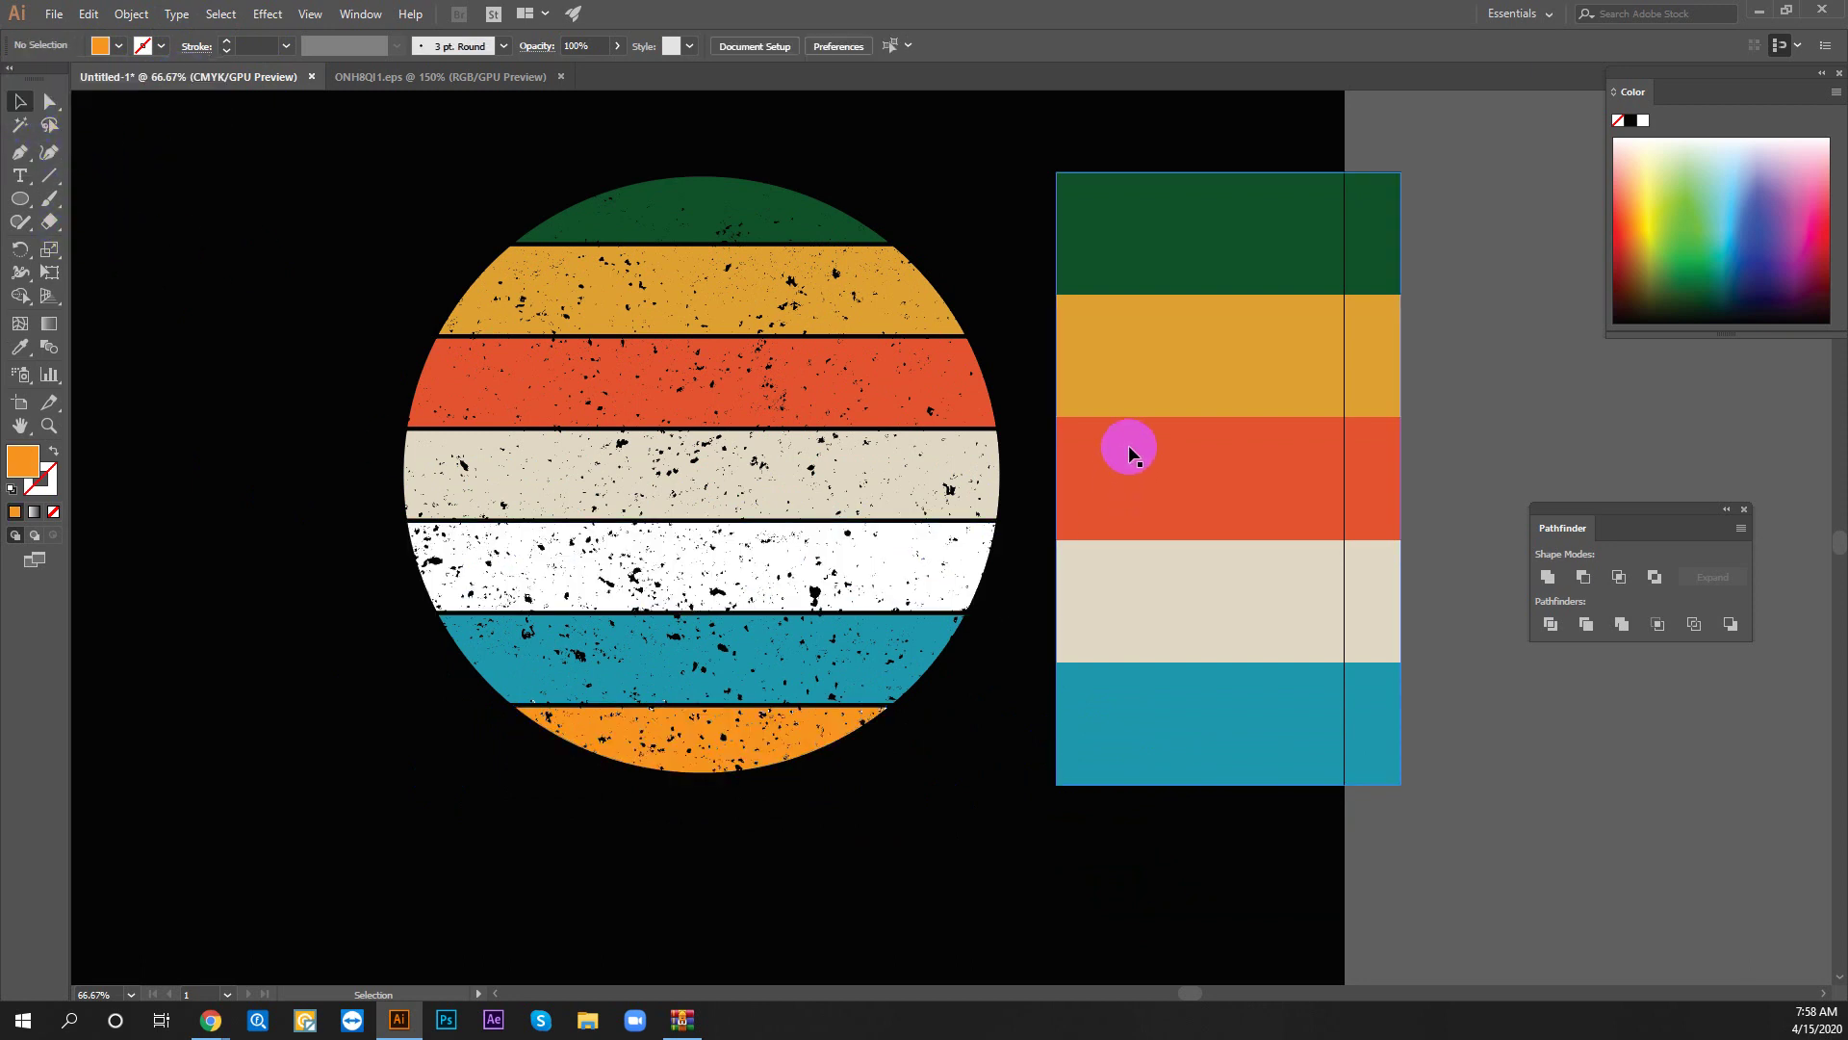
Move the palette strip further right and zoom out to the whole artboard
drag(1126, 447, 1471, 457)
click(1264, 598)
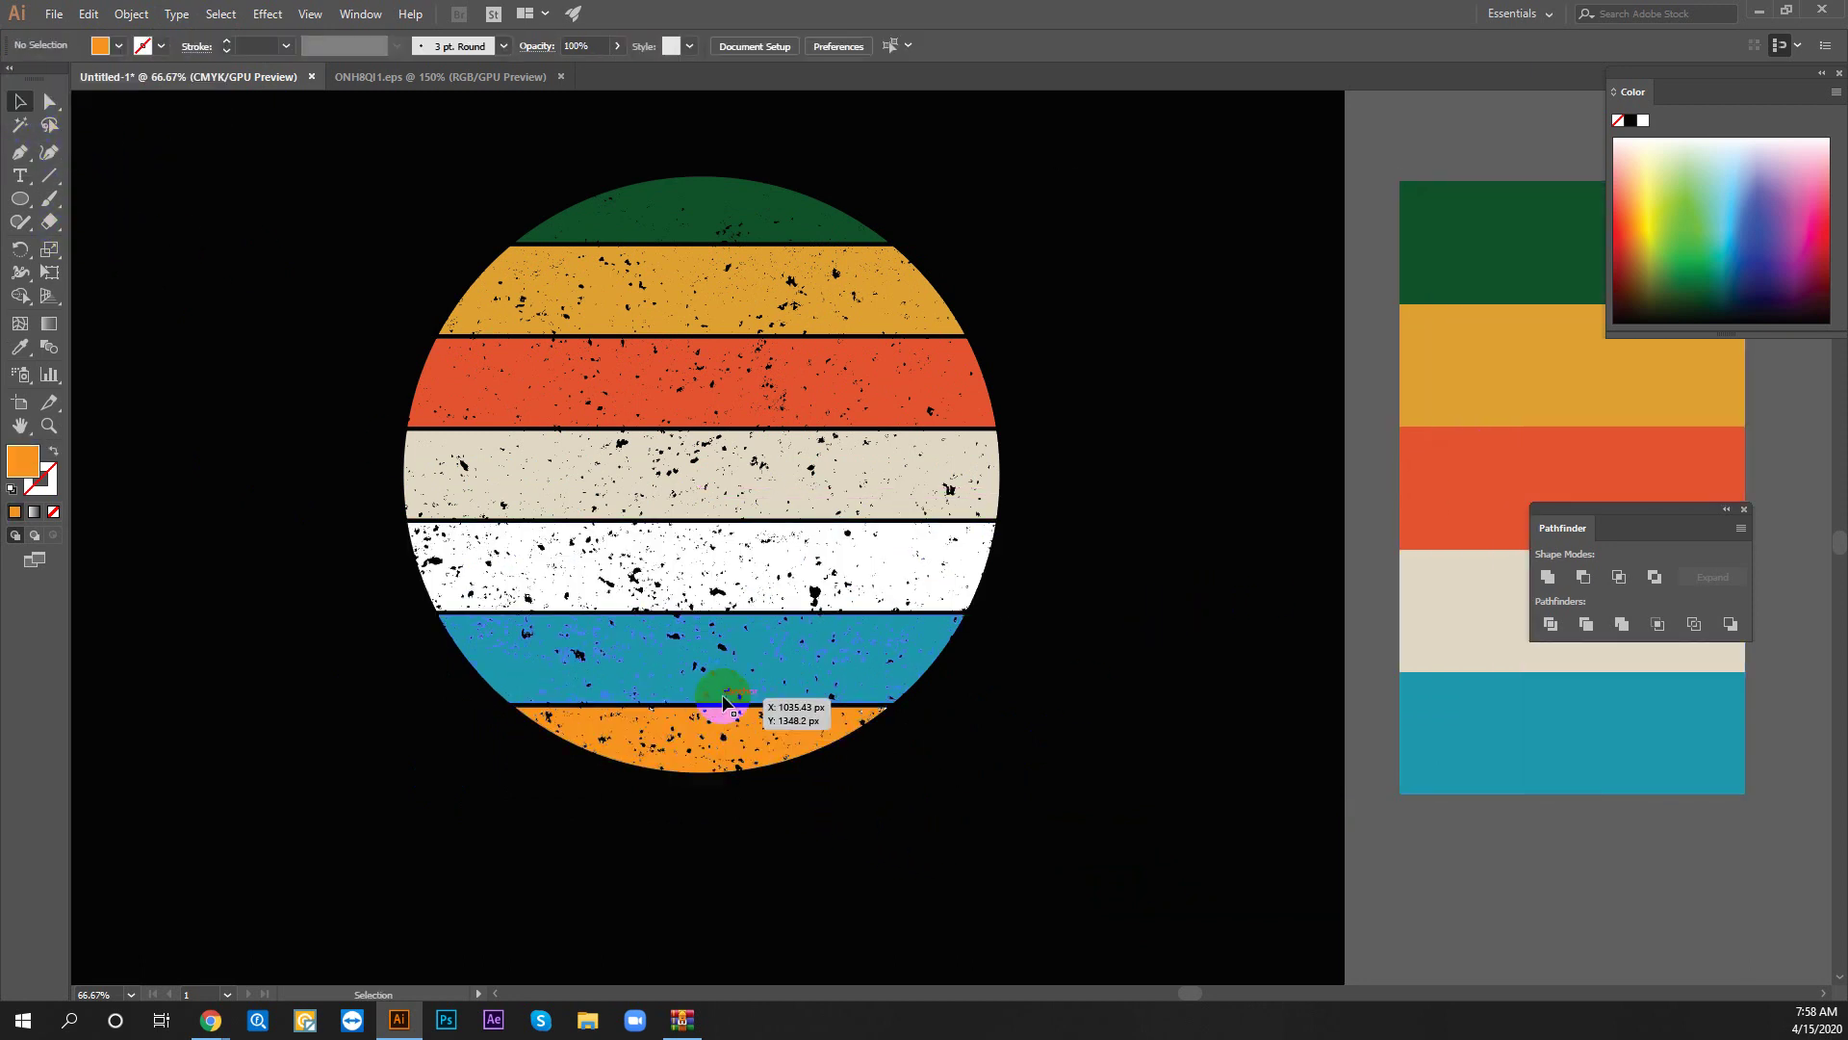
key(z)
alt+click(1076, 484)
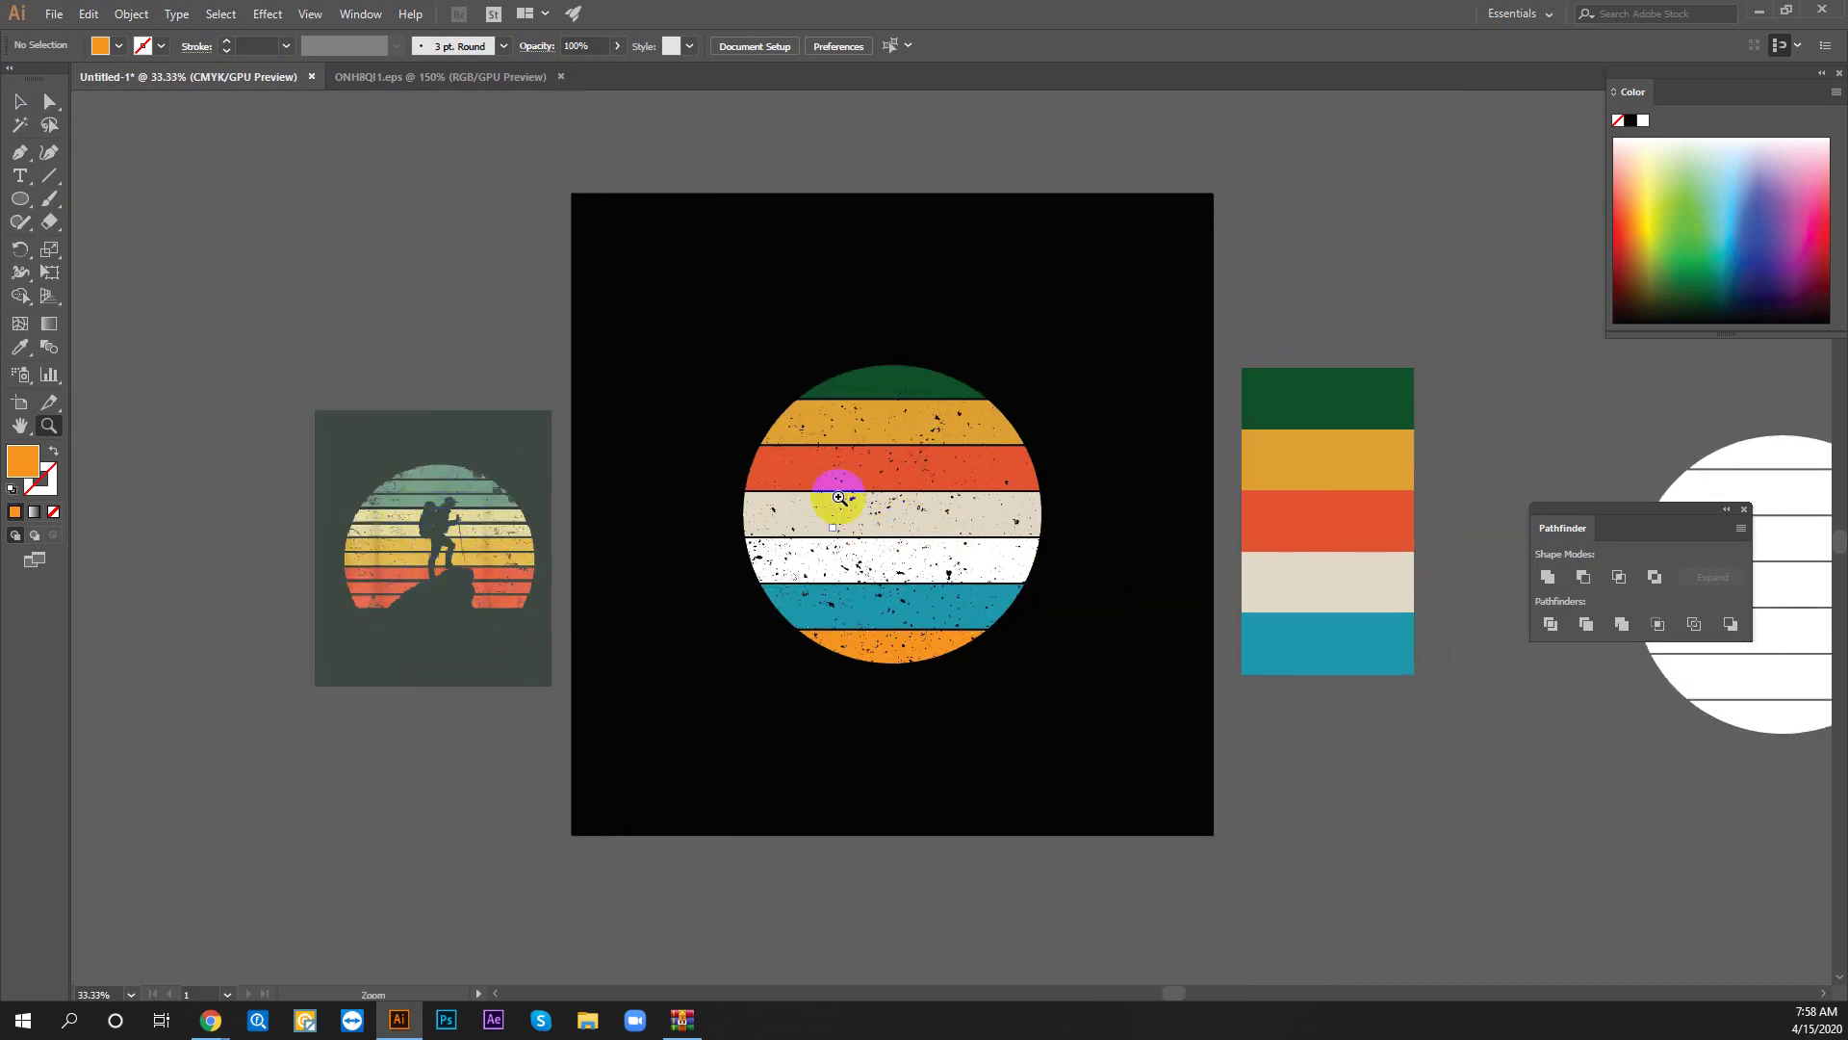
Delete the teal and orange bottom stripes of the circle
click(921, 581)
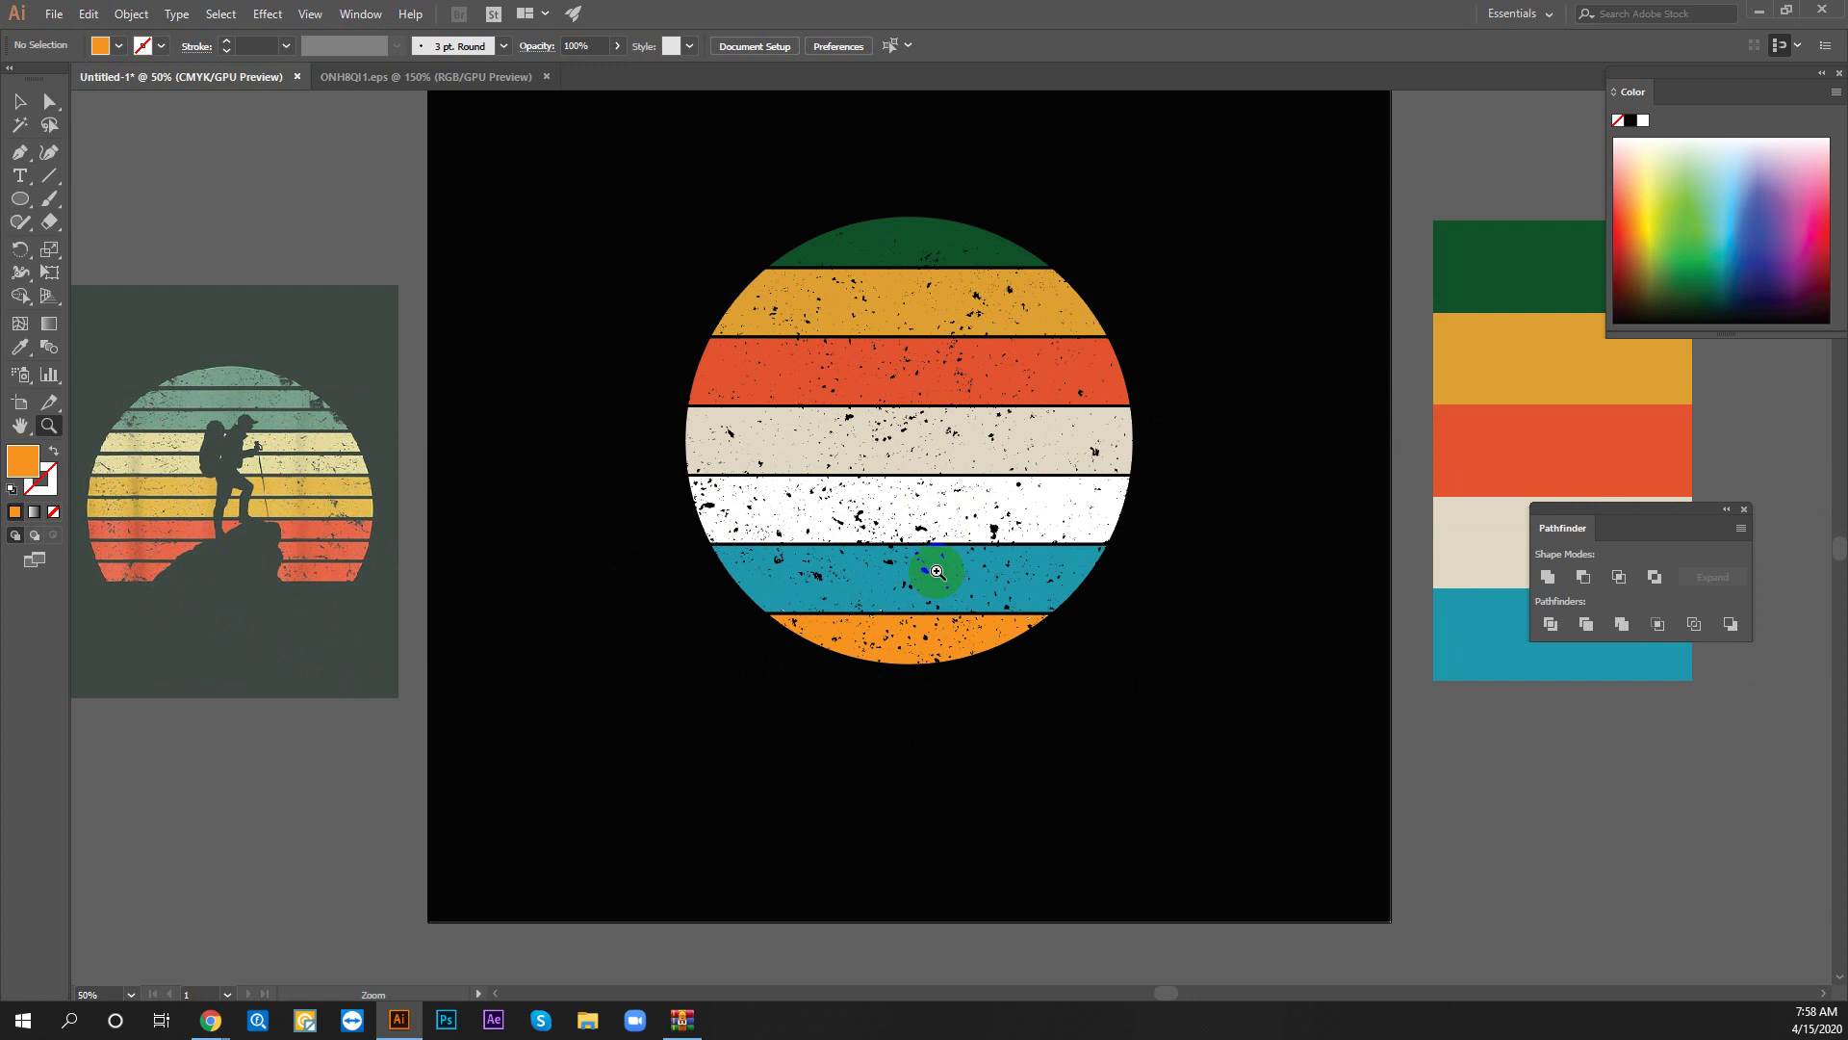
alt+click(931, 472)
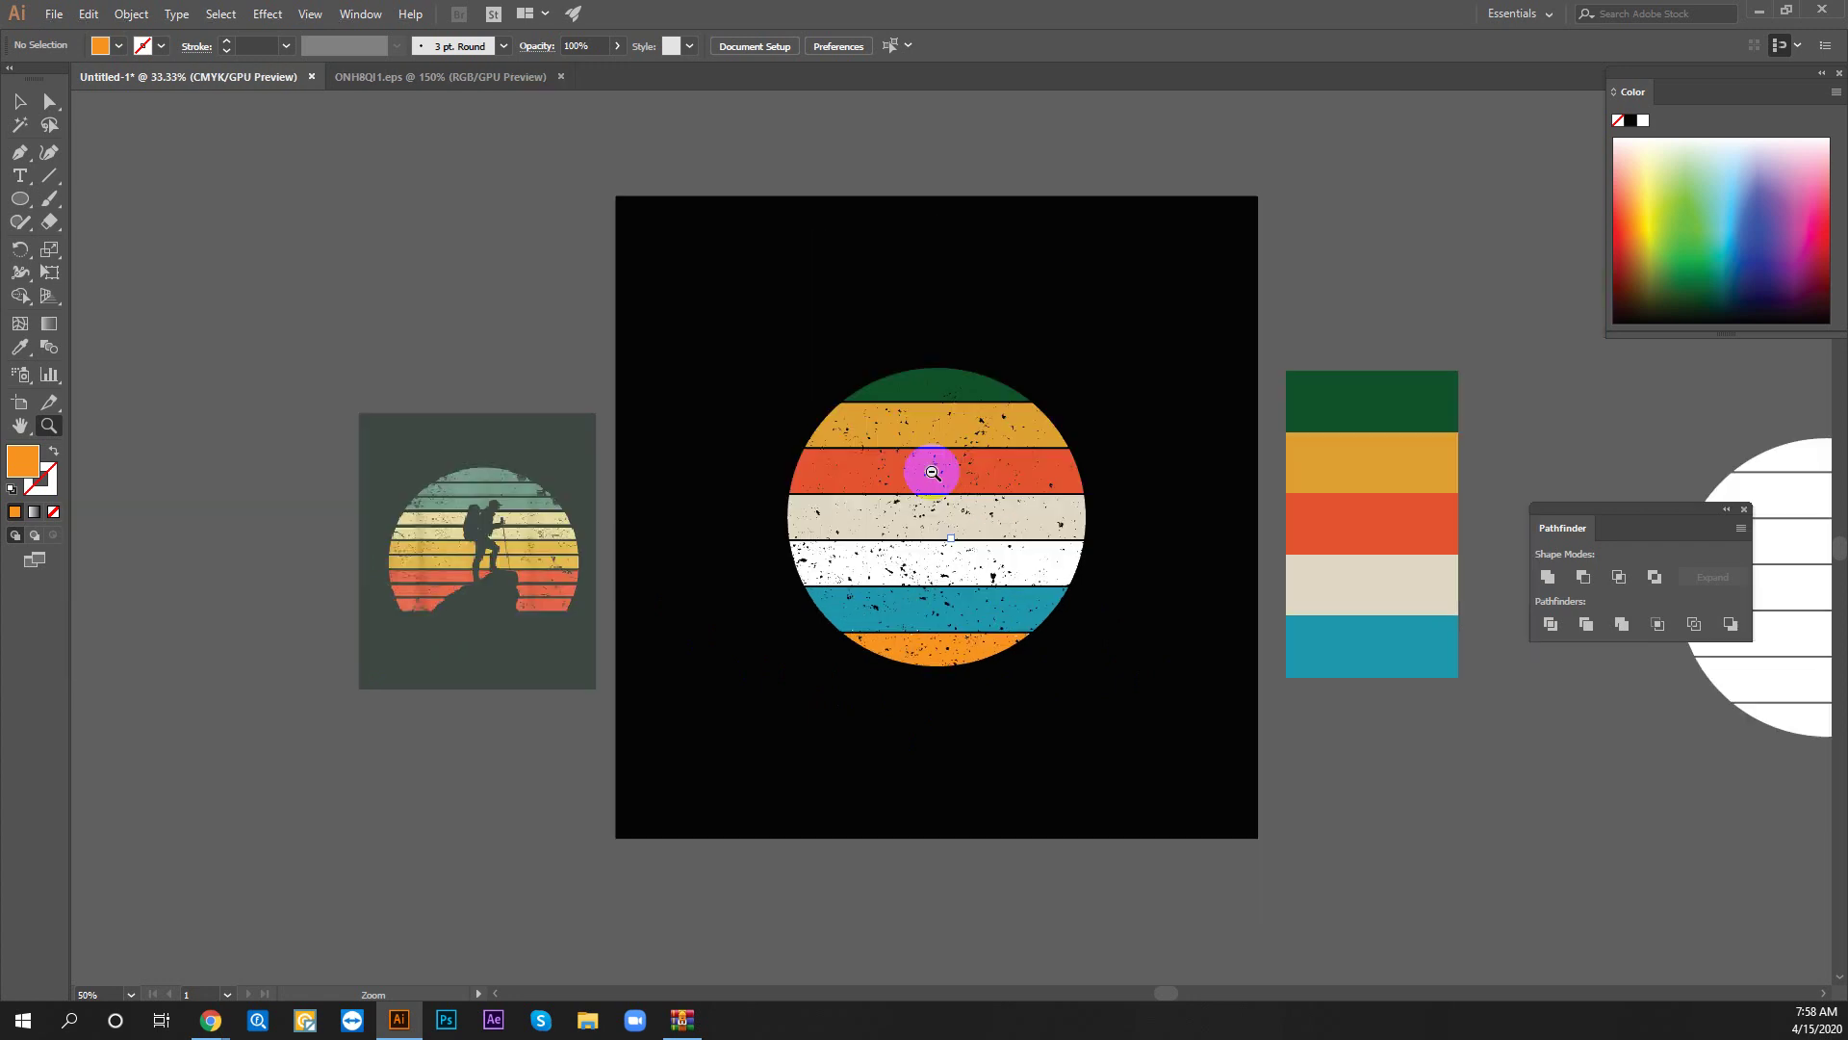
key(v)
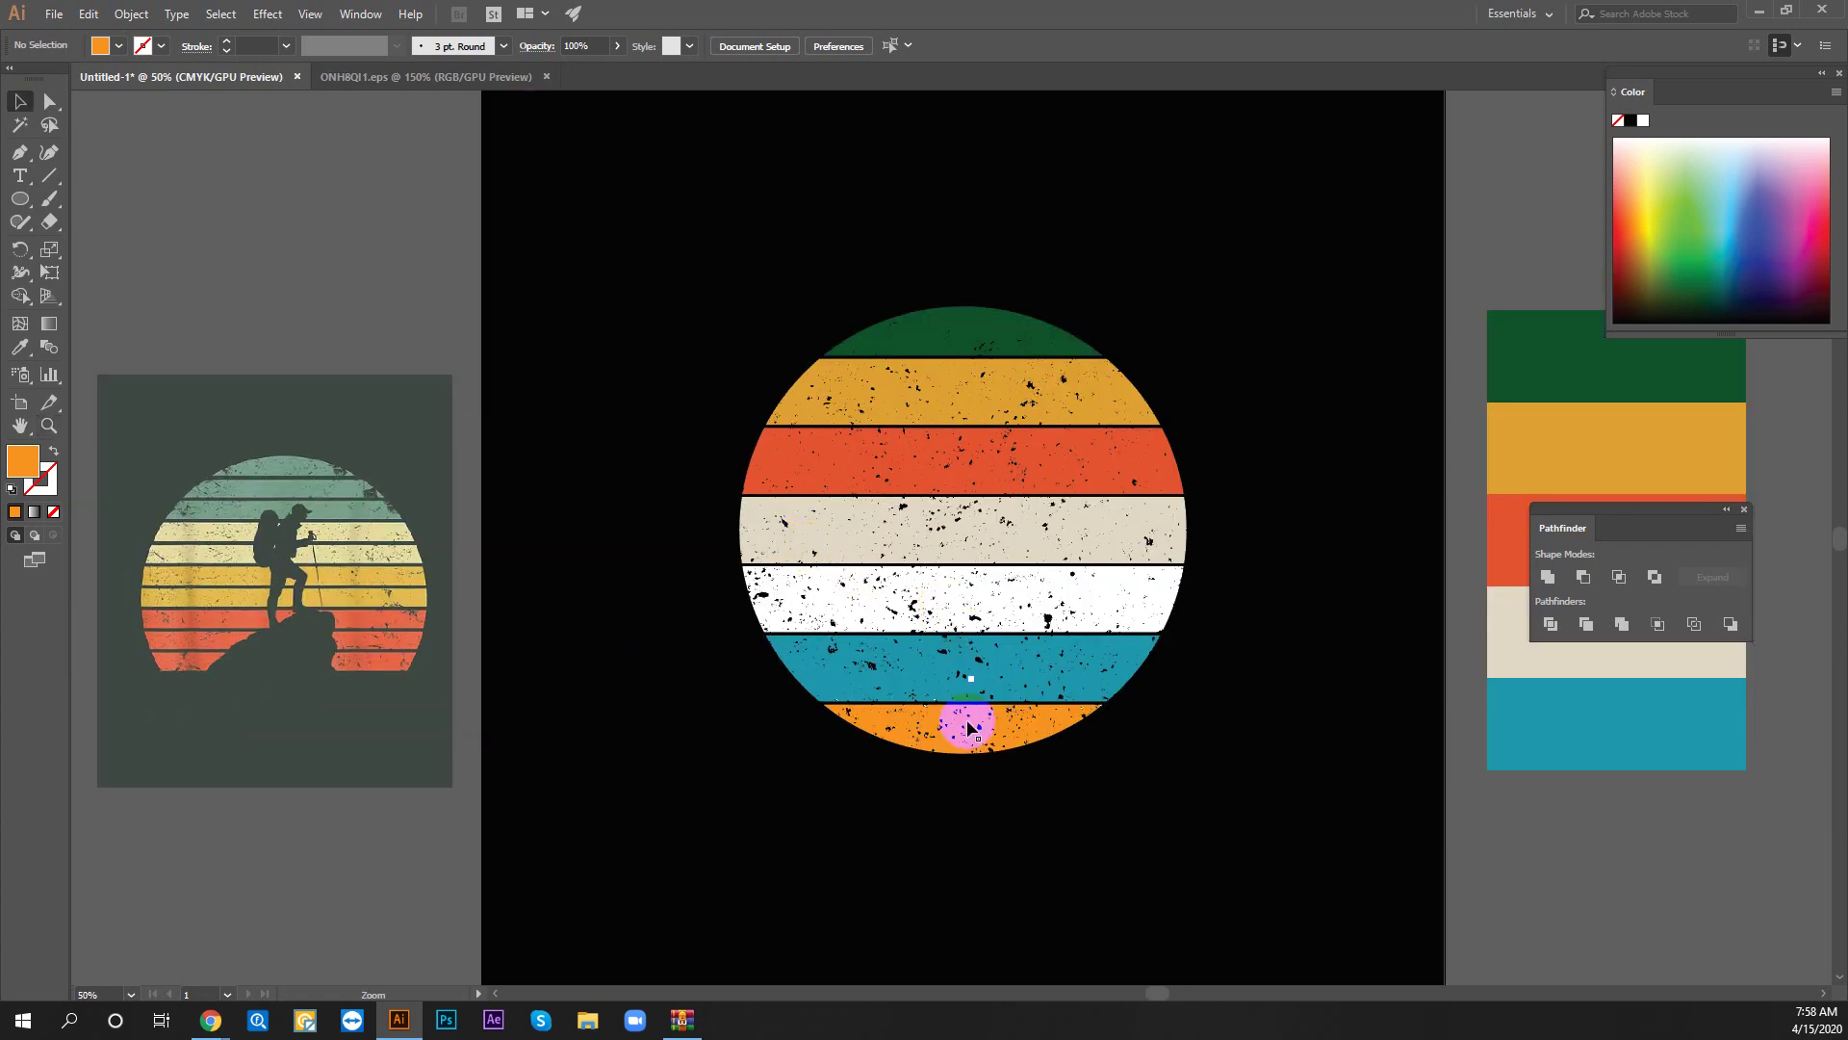
drag(741, 647, 1193, 791)
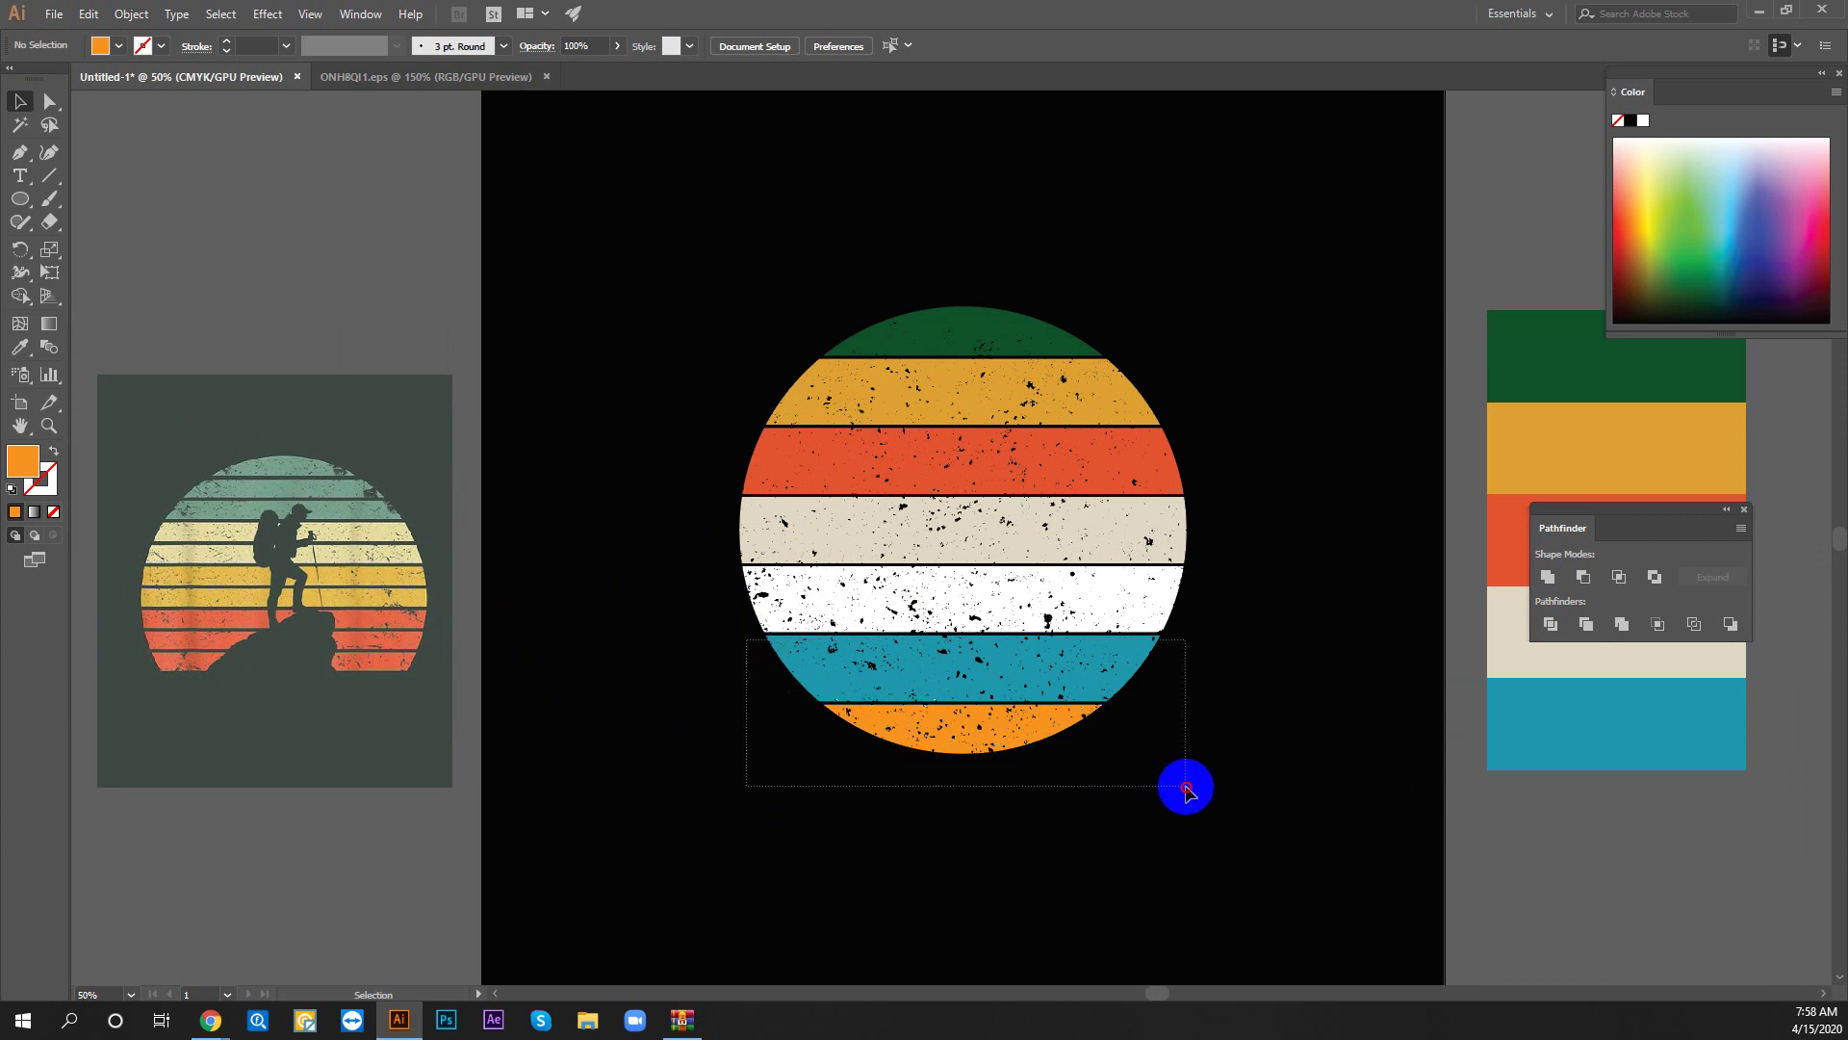
key(Delete)
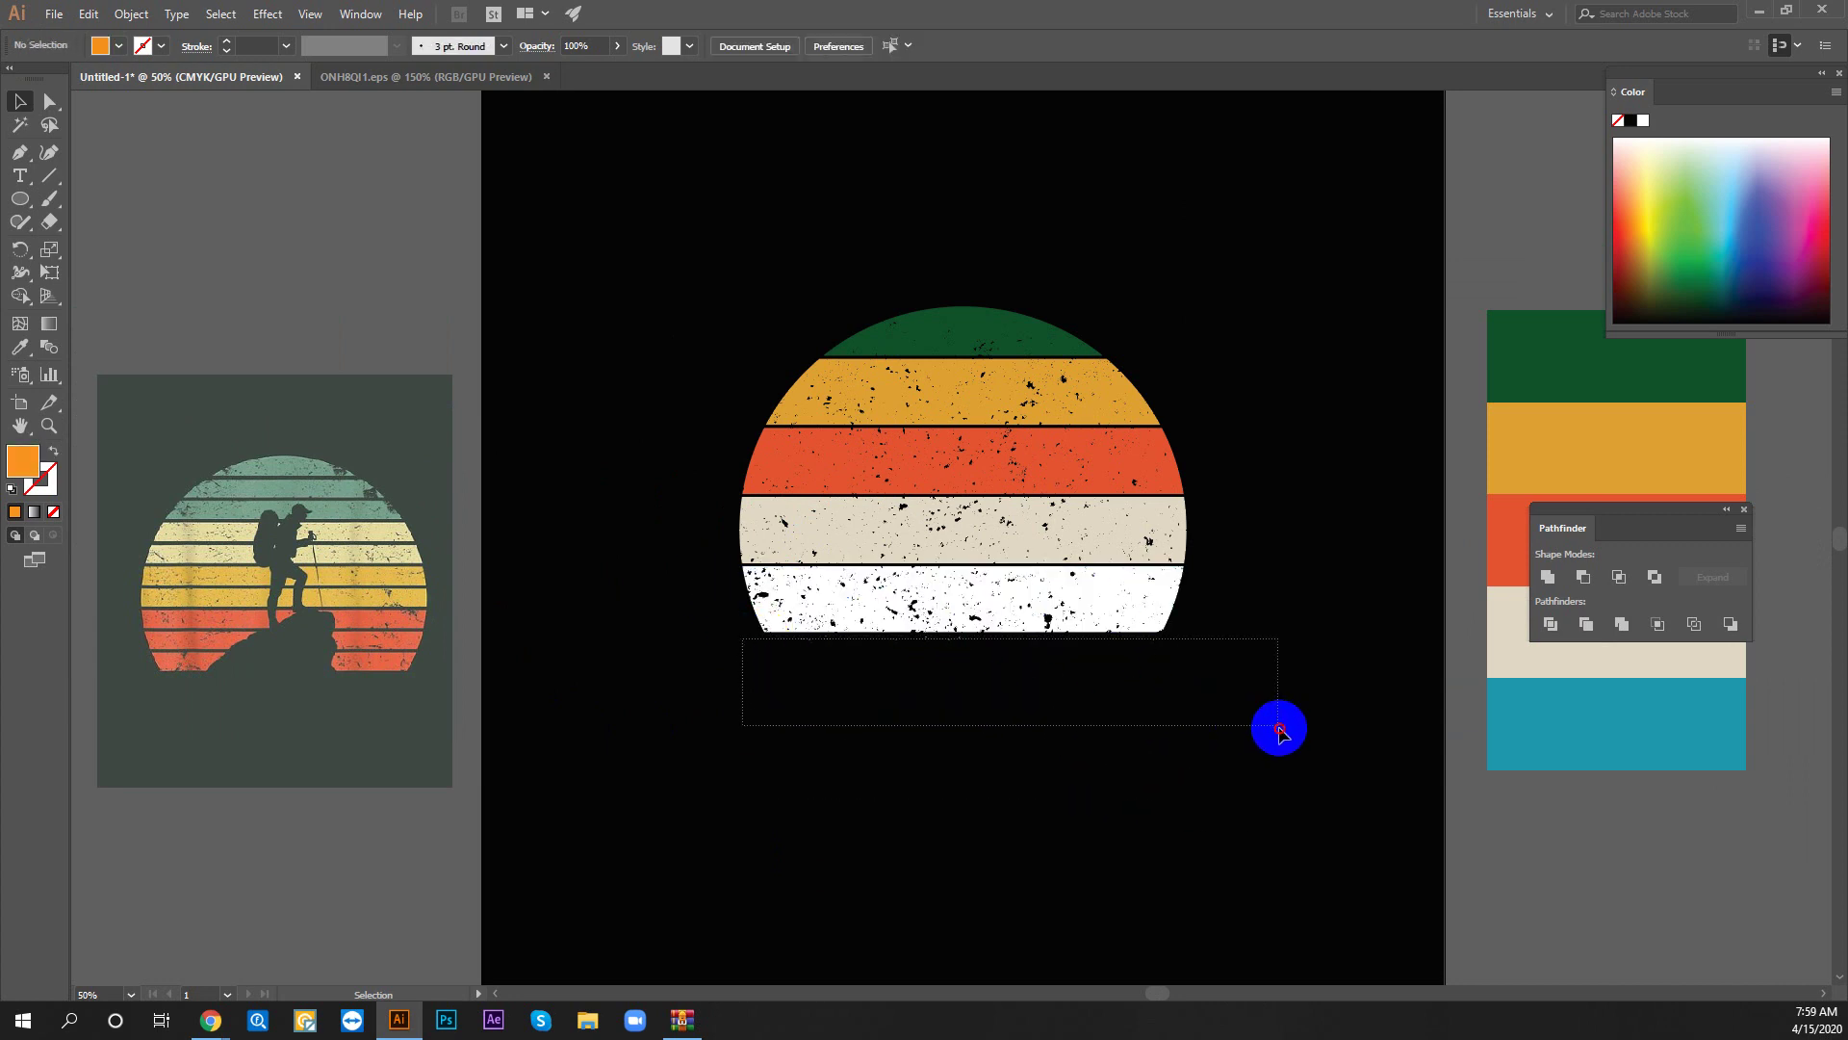
Delete the leftover slivers under the white stripe until nothing remains below it
drag(743, 643, 1305, 755)
key(Delete)
drag(1178, 640, 648, 778)
key(Delete)
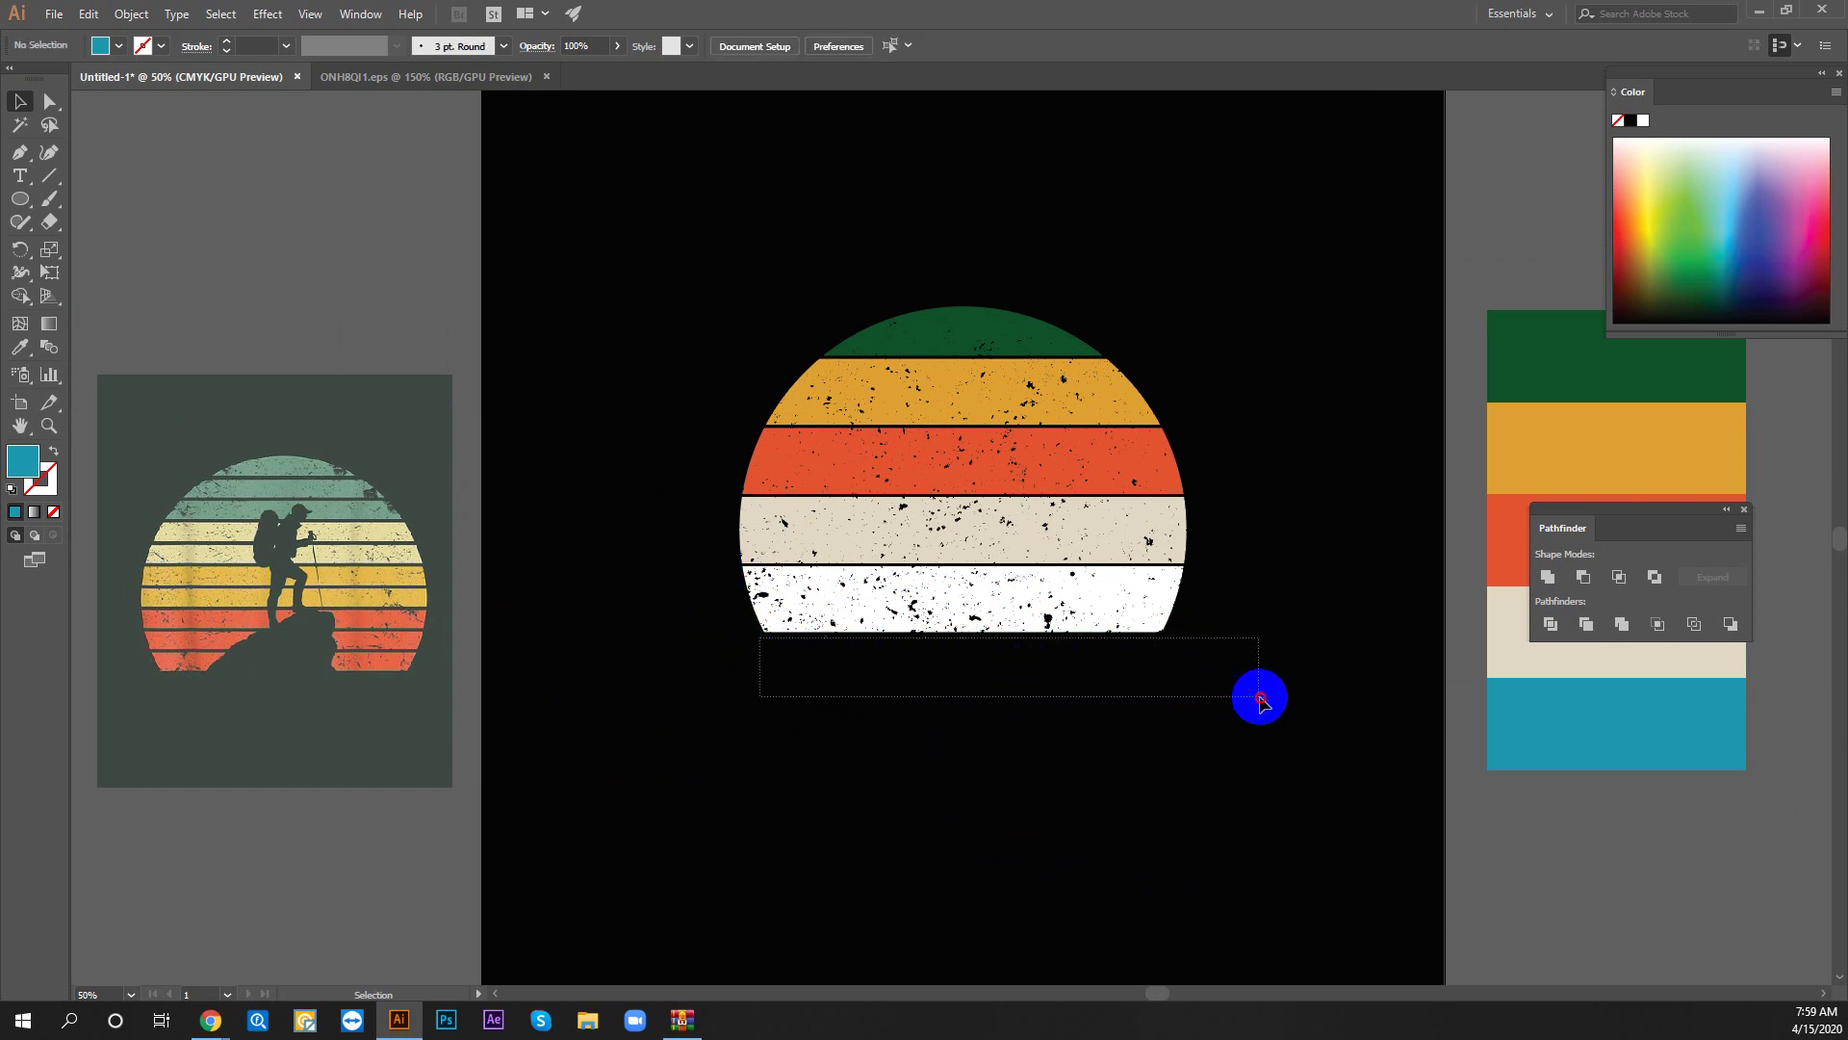
drag(760, 643, 1261, 696)
Check for stray specks below the white stripe, then centre the whole sun in view
key(z)
click(968, 664)
click(968, 664)
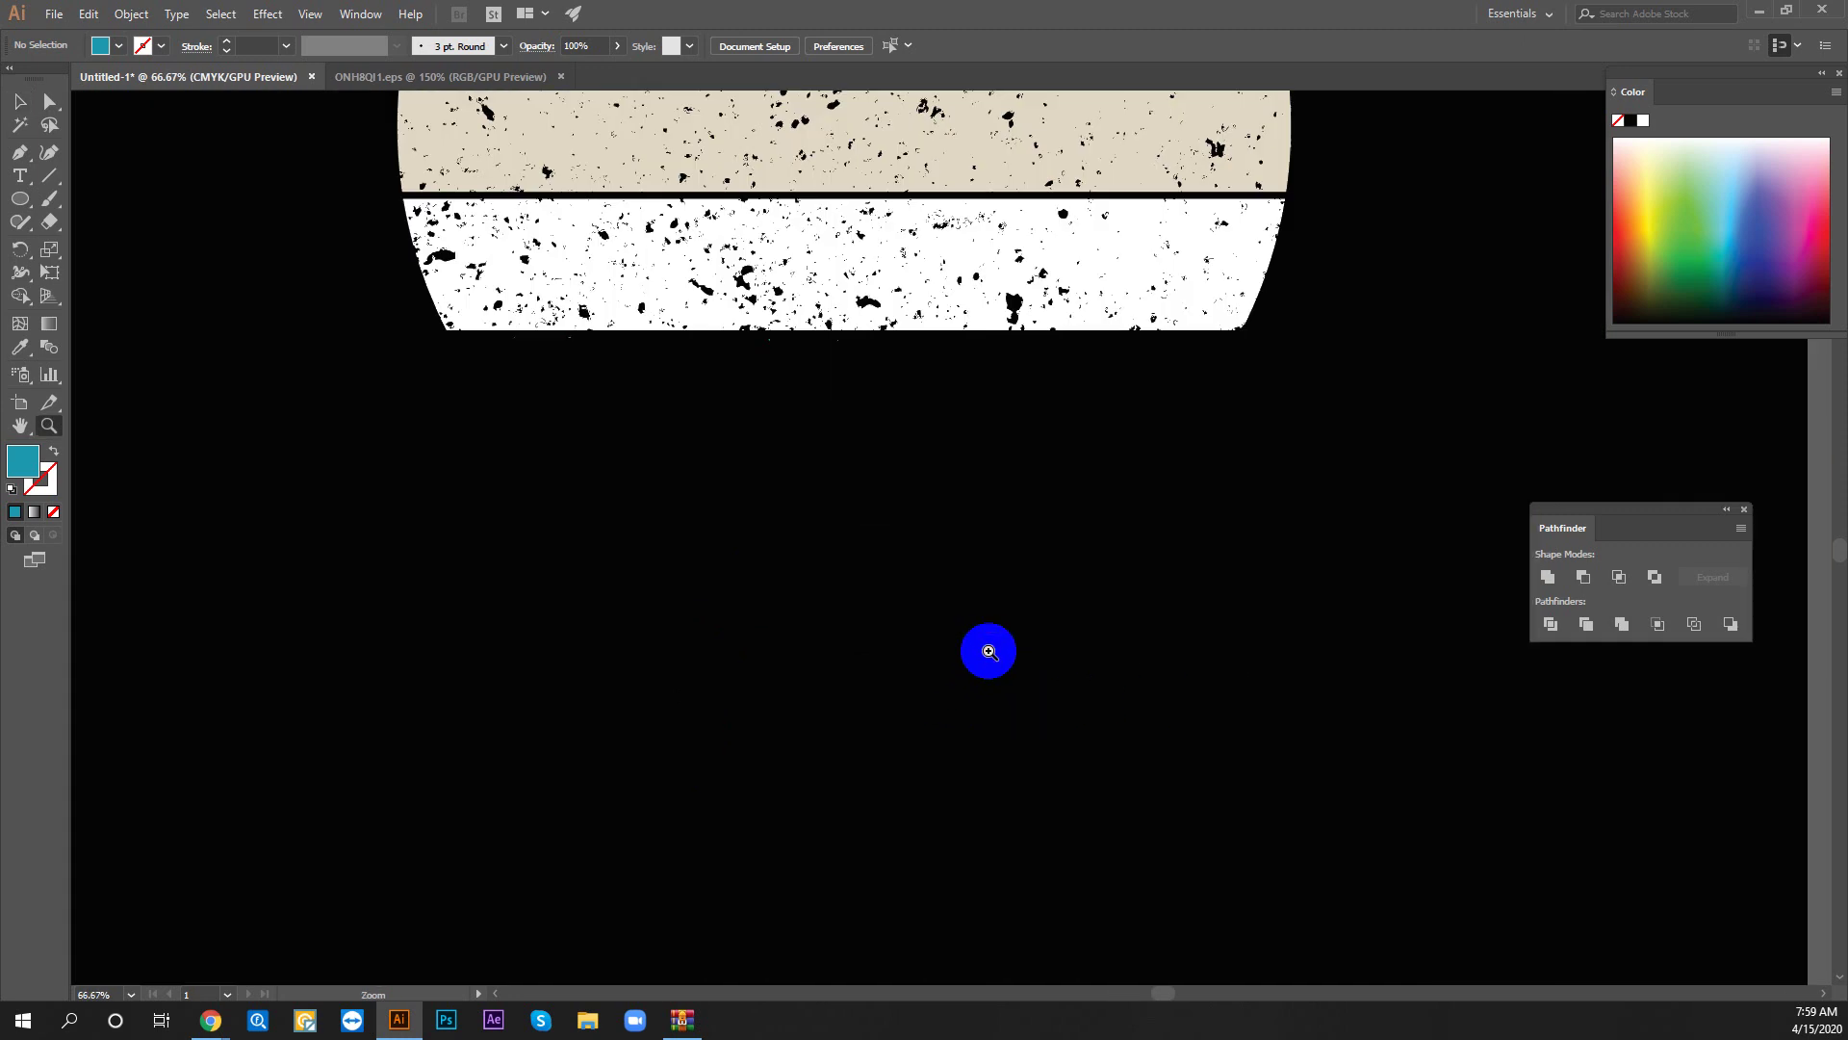
click(875, 607)
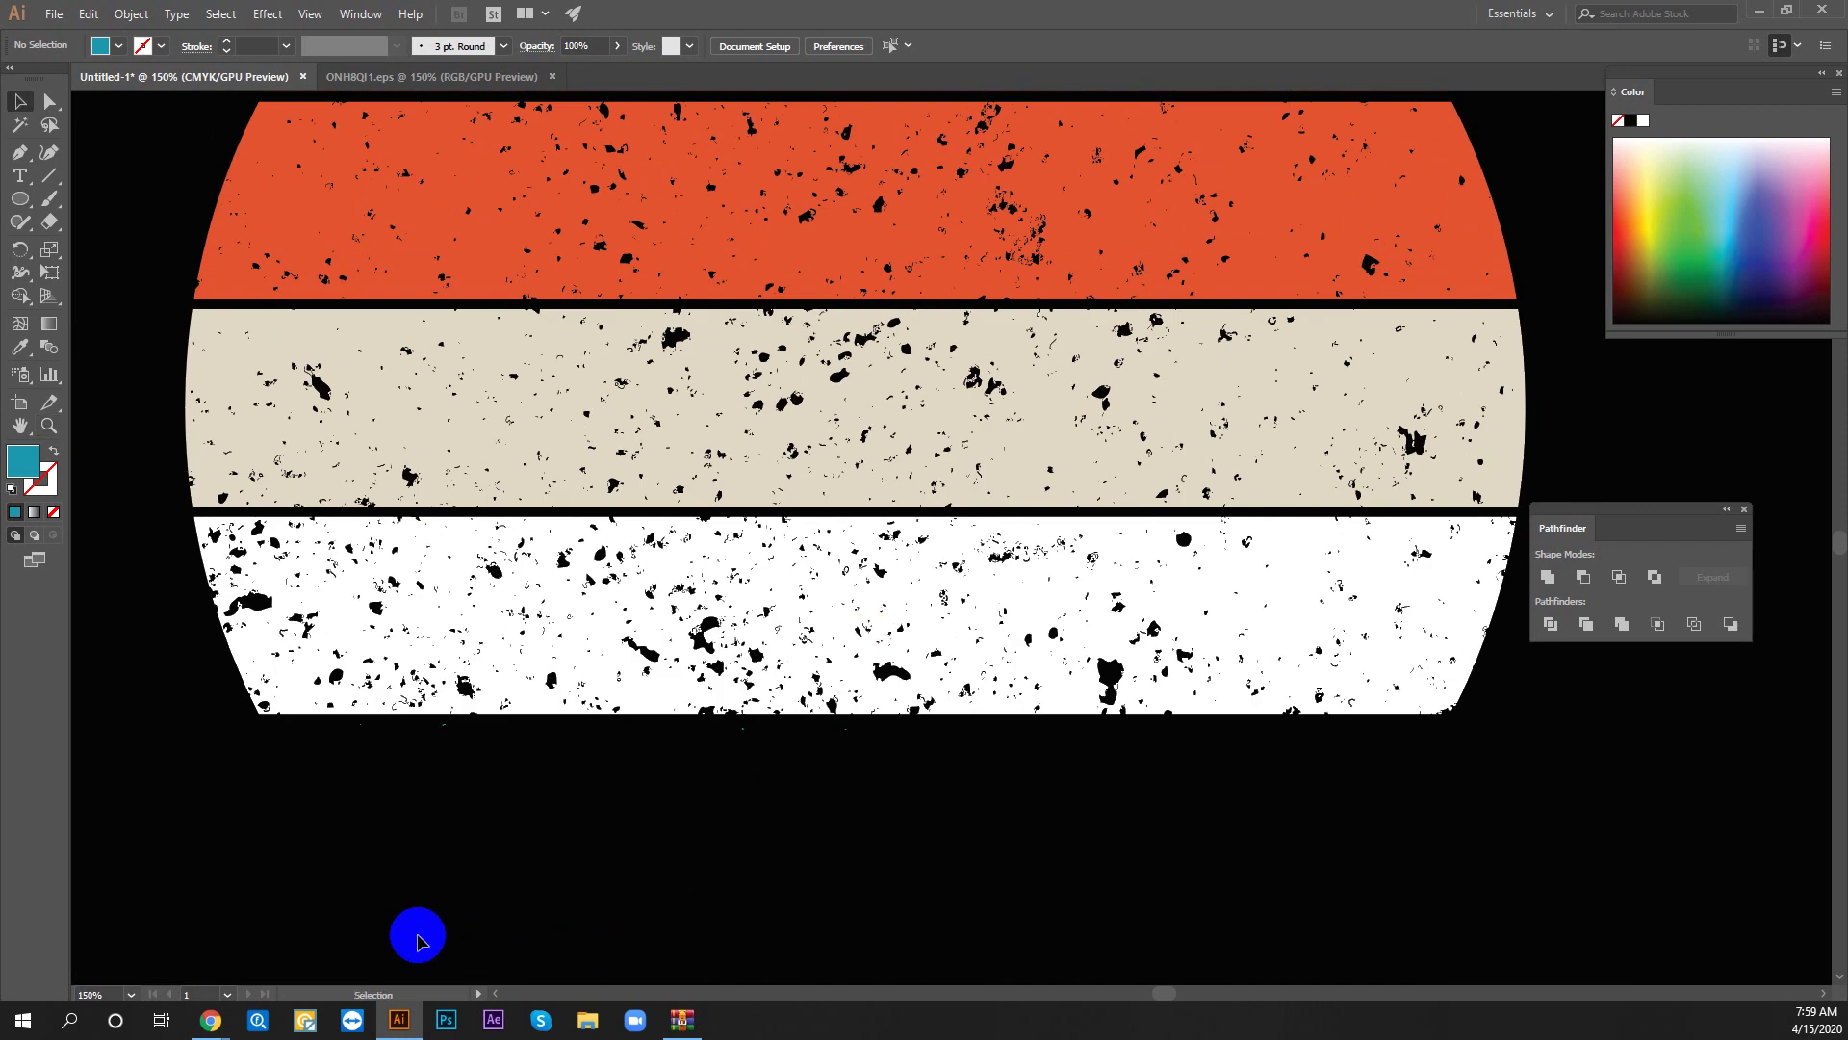
key(v)
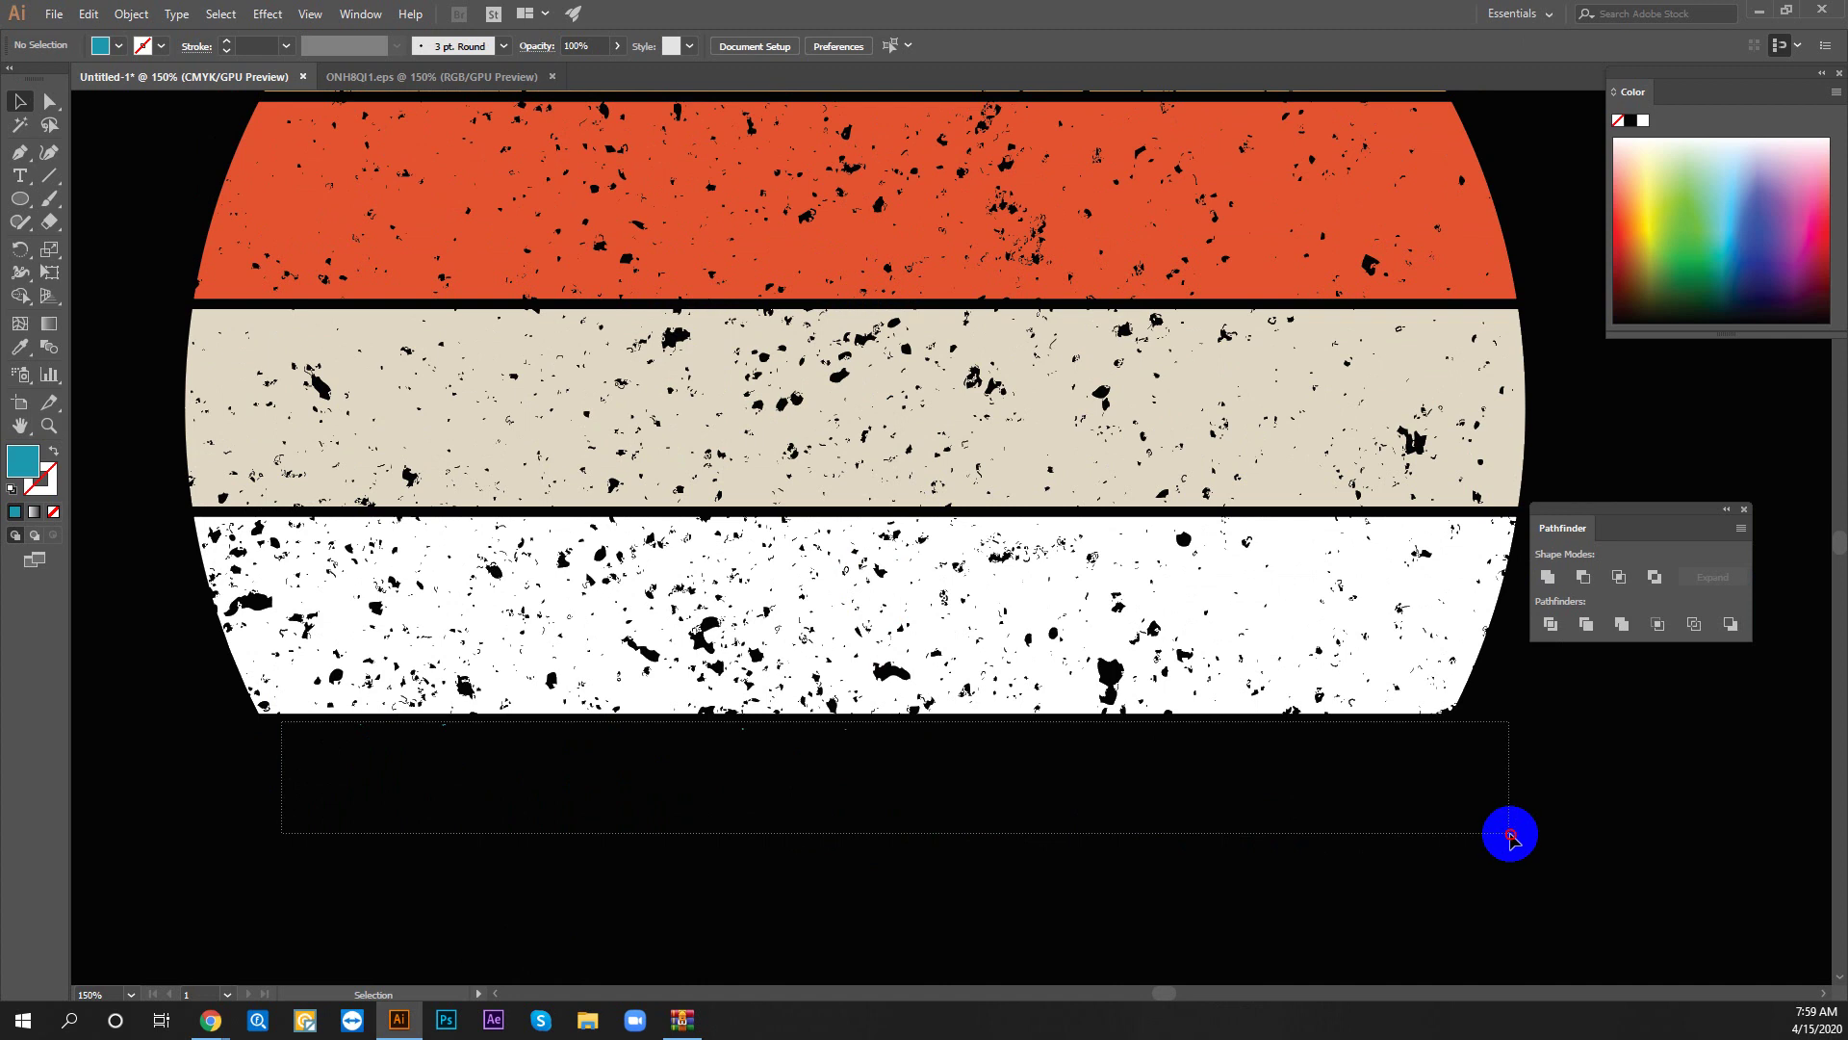
drag(282, 724, 1510, 834)
click(833, 873)
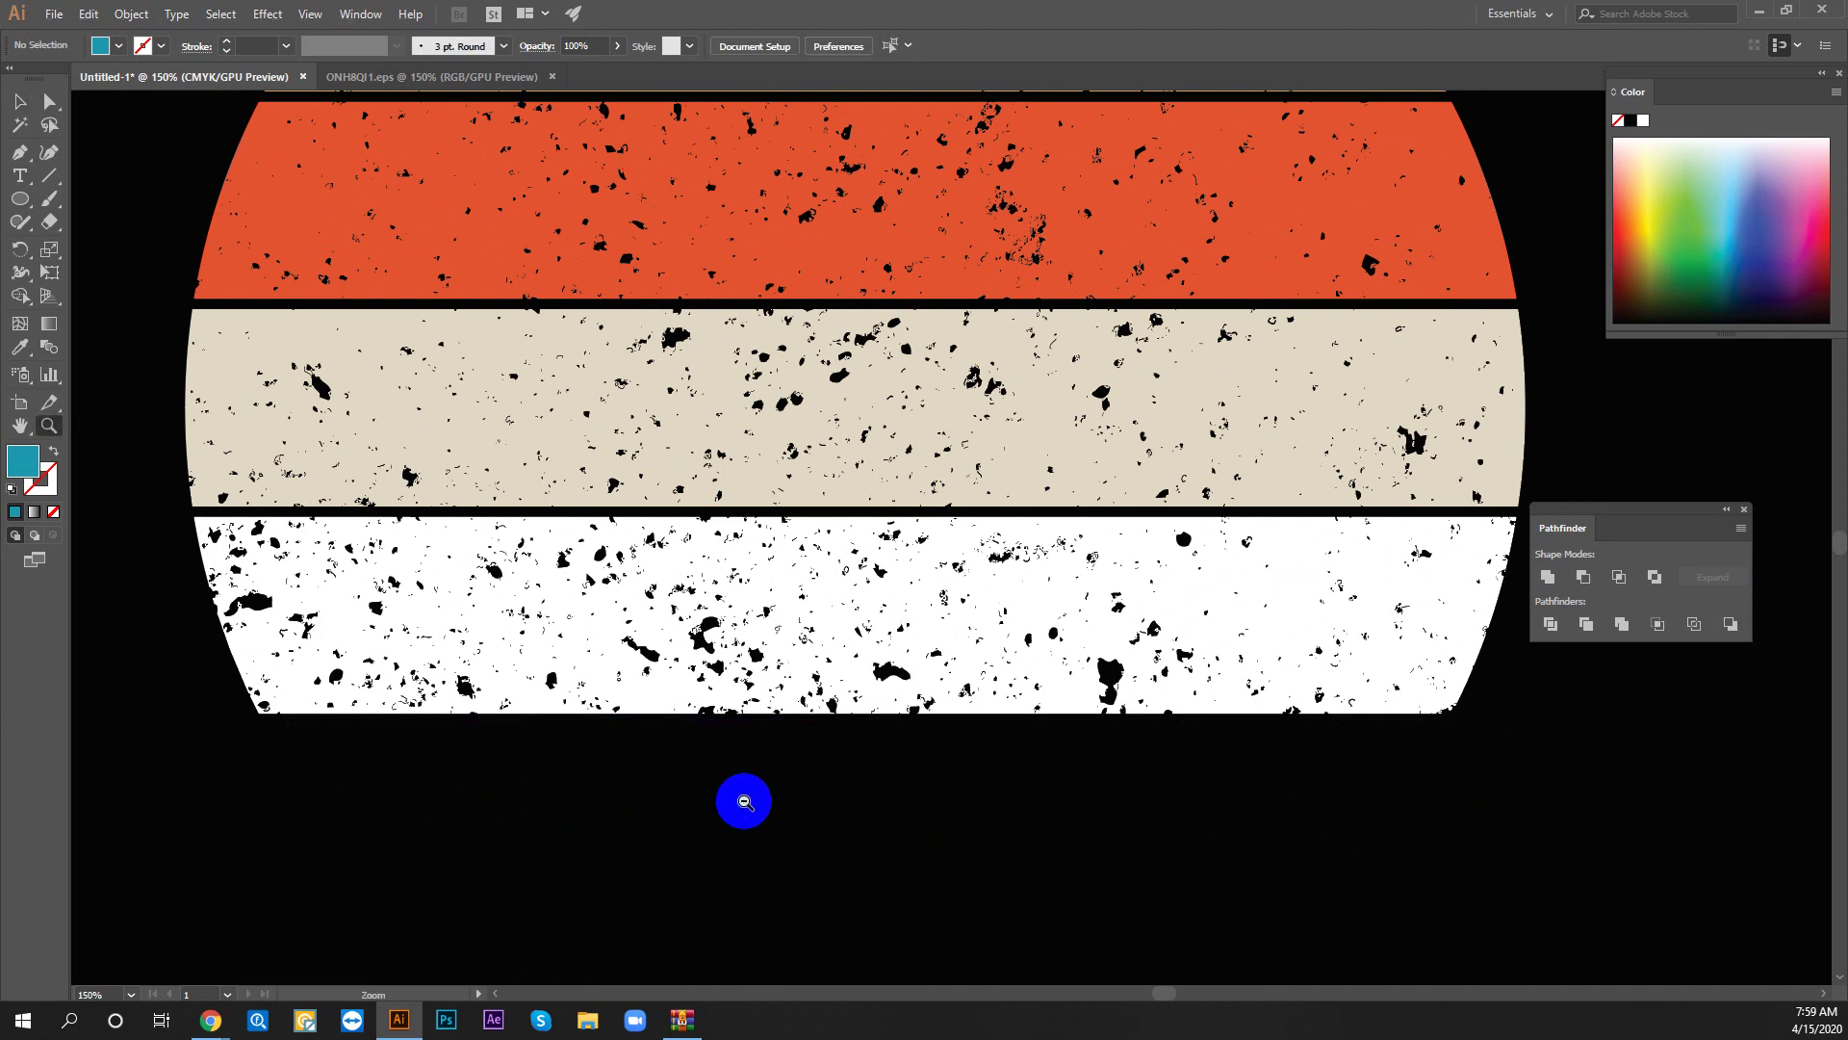
key(ctrl+minus)
key(ctrl+minus)
drag(982, 599, 707, 1035)
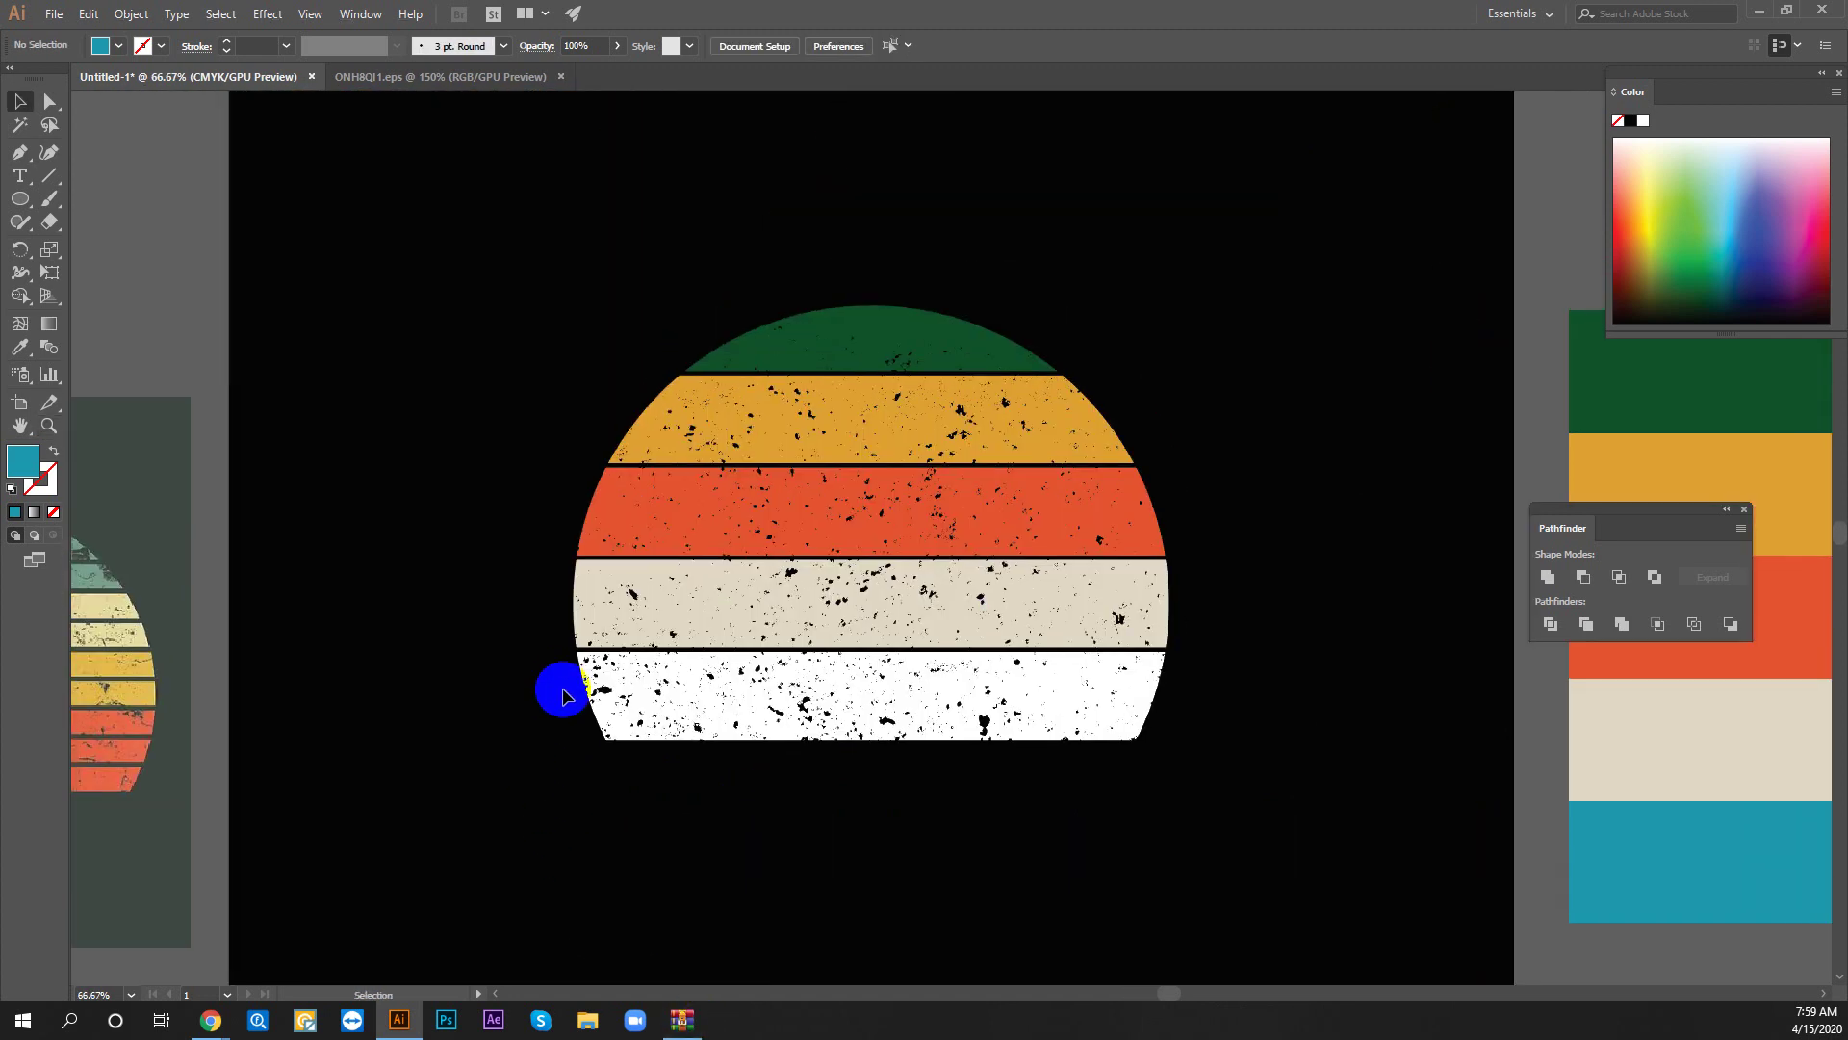
Recolour the white bottom stripe and its specks with the palette's teal
drag(561, 660, 1275, 782)
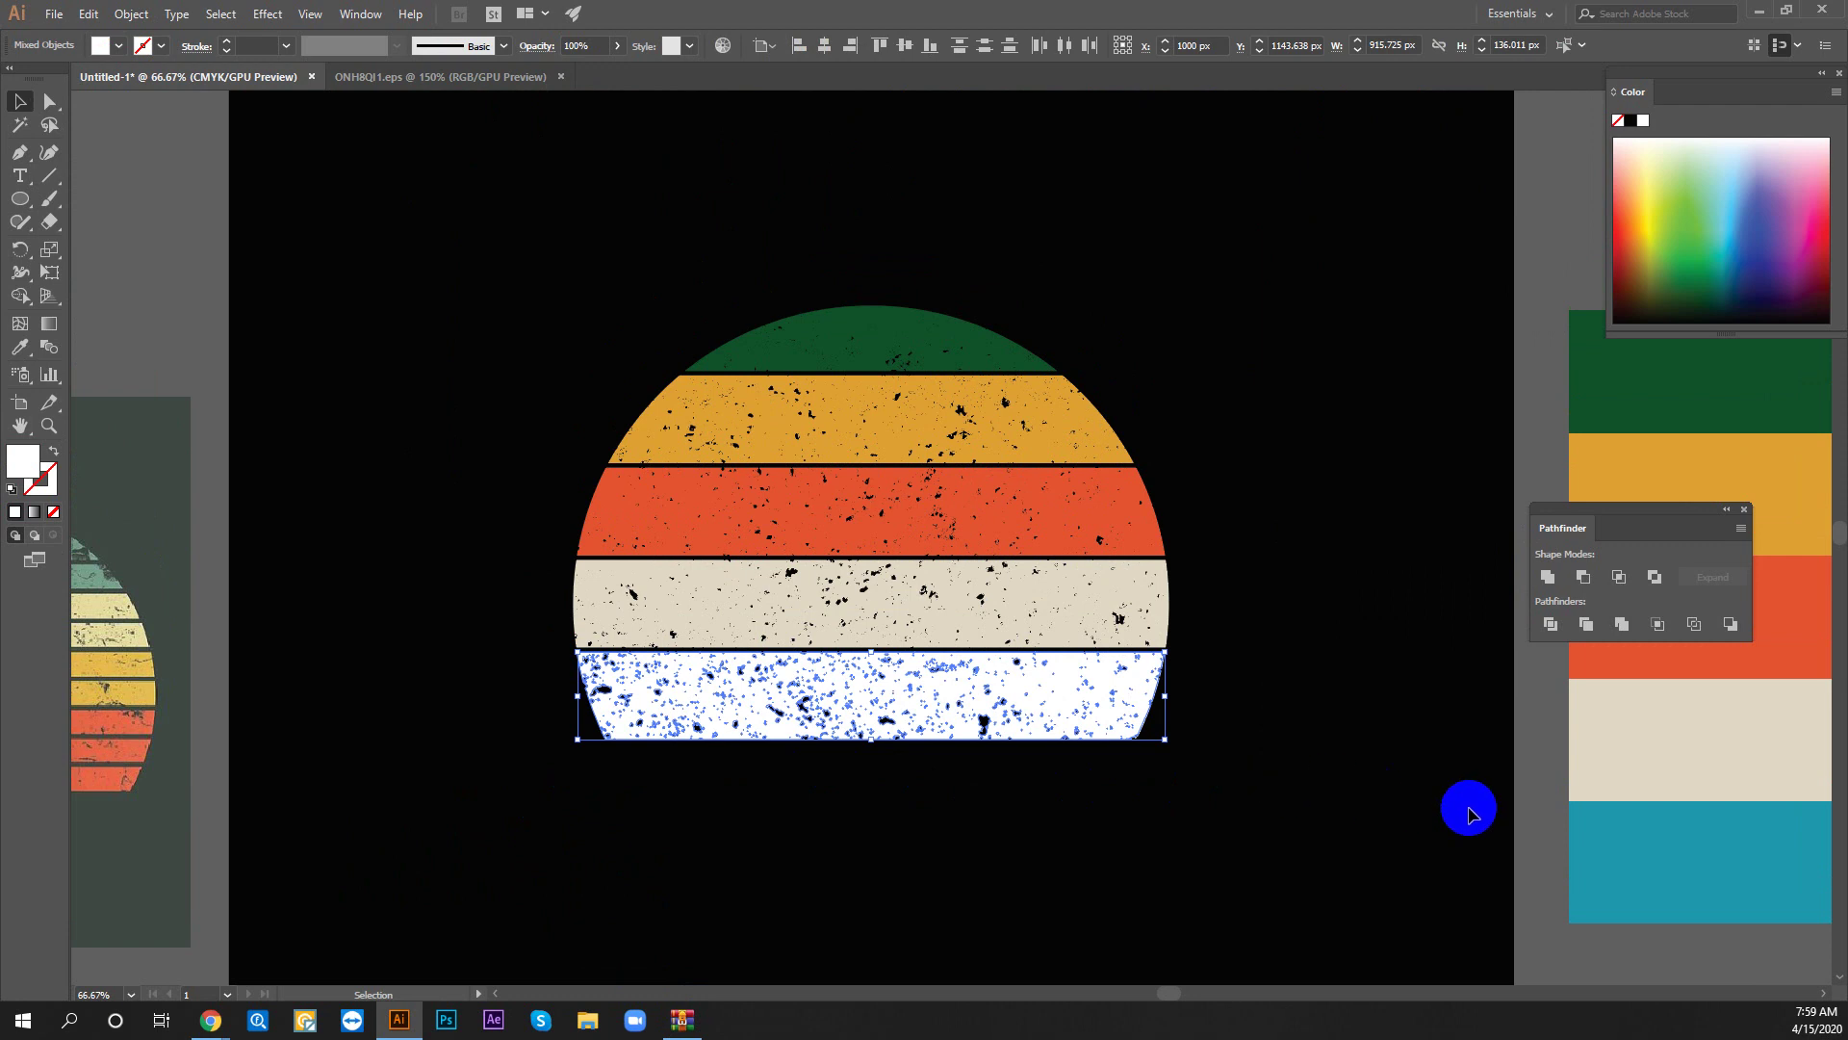
key(i)
click(1720, 809)
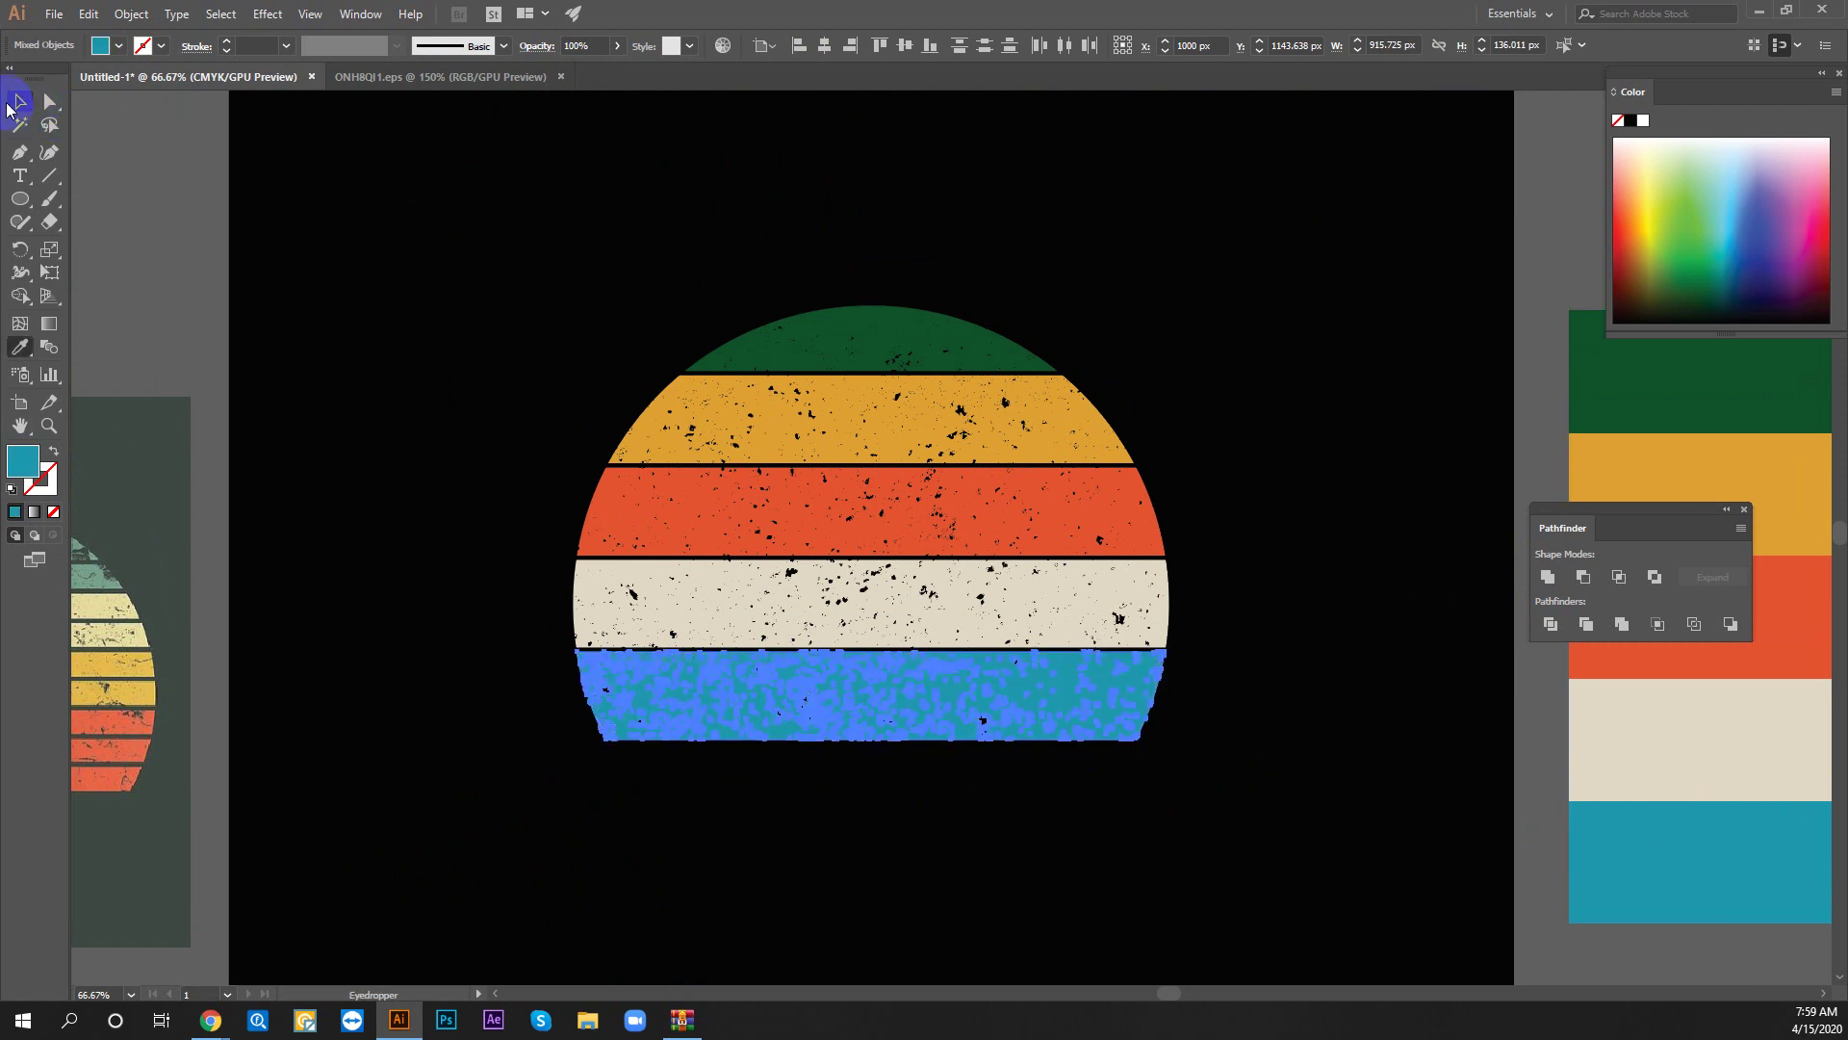
click(392, 330)
key(z)
alt+click(758, 752)
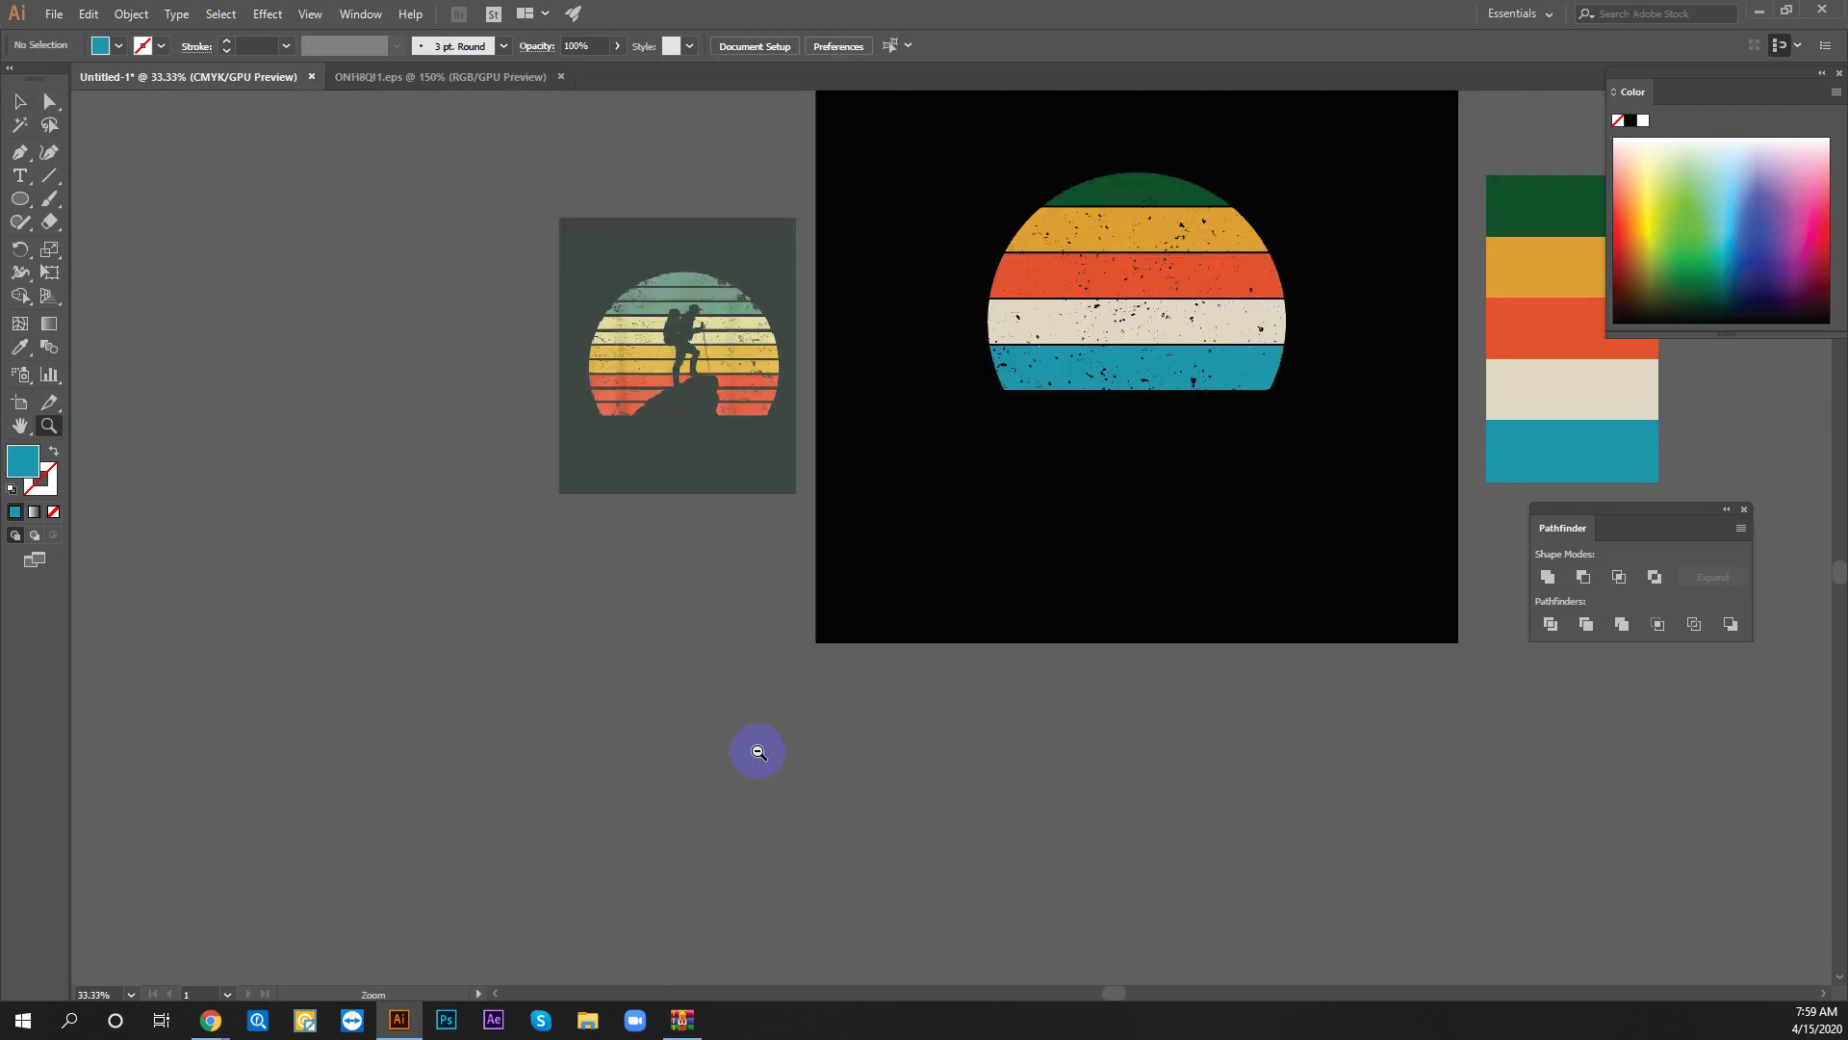
drag(1014, 534, 906, 676)
key(v)
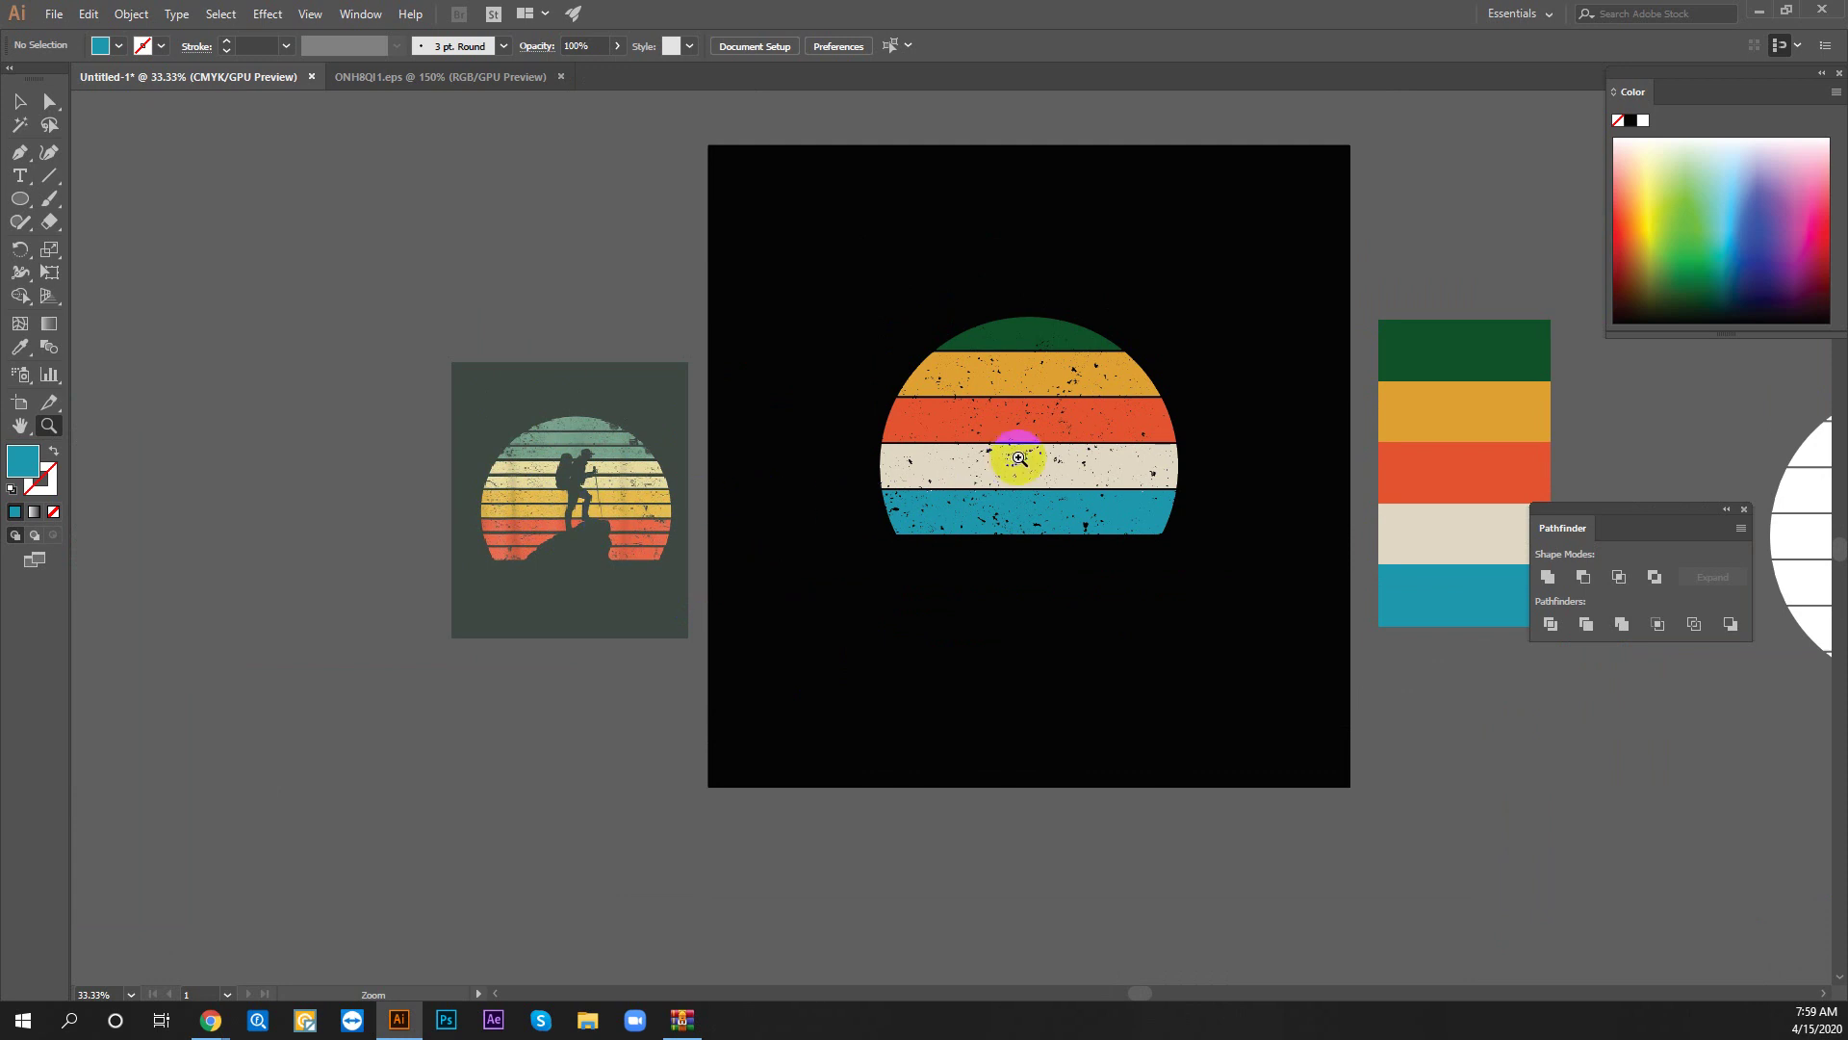
click(1067, 432)
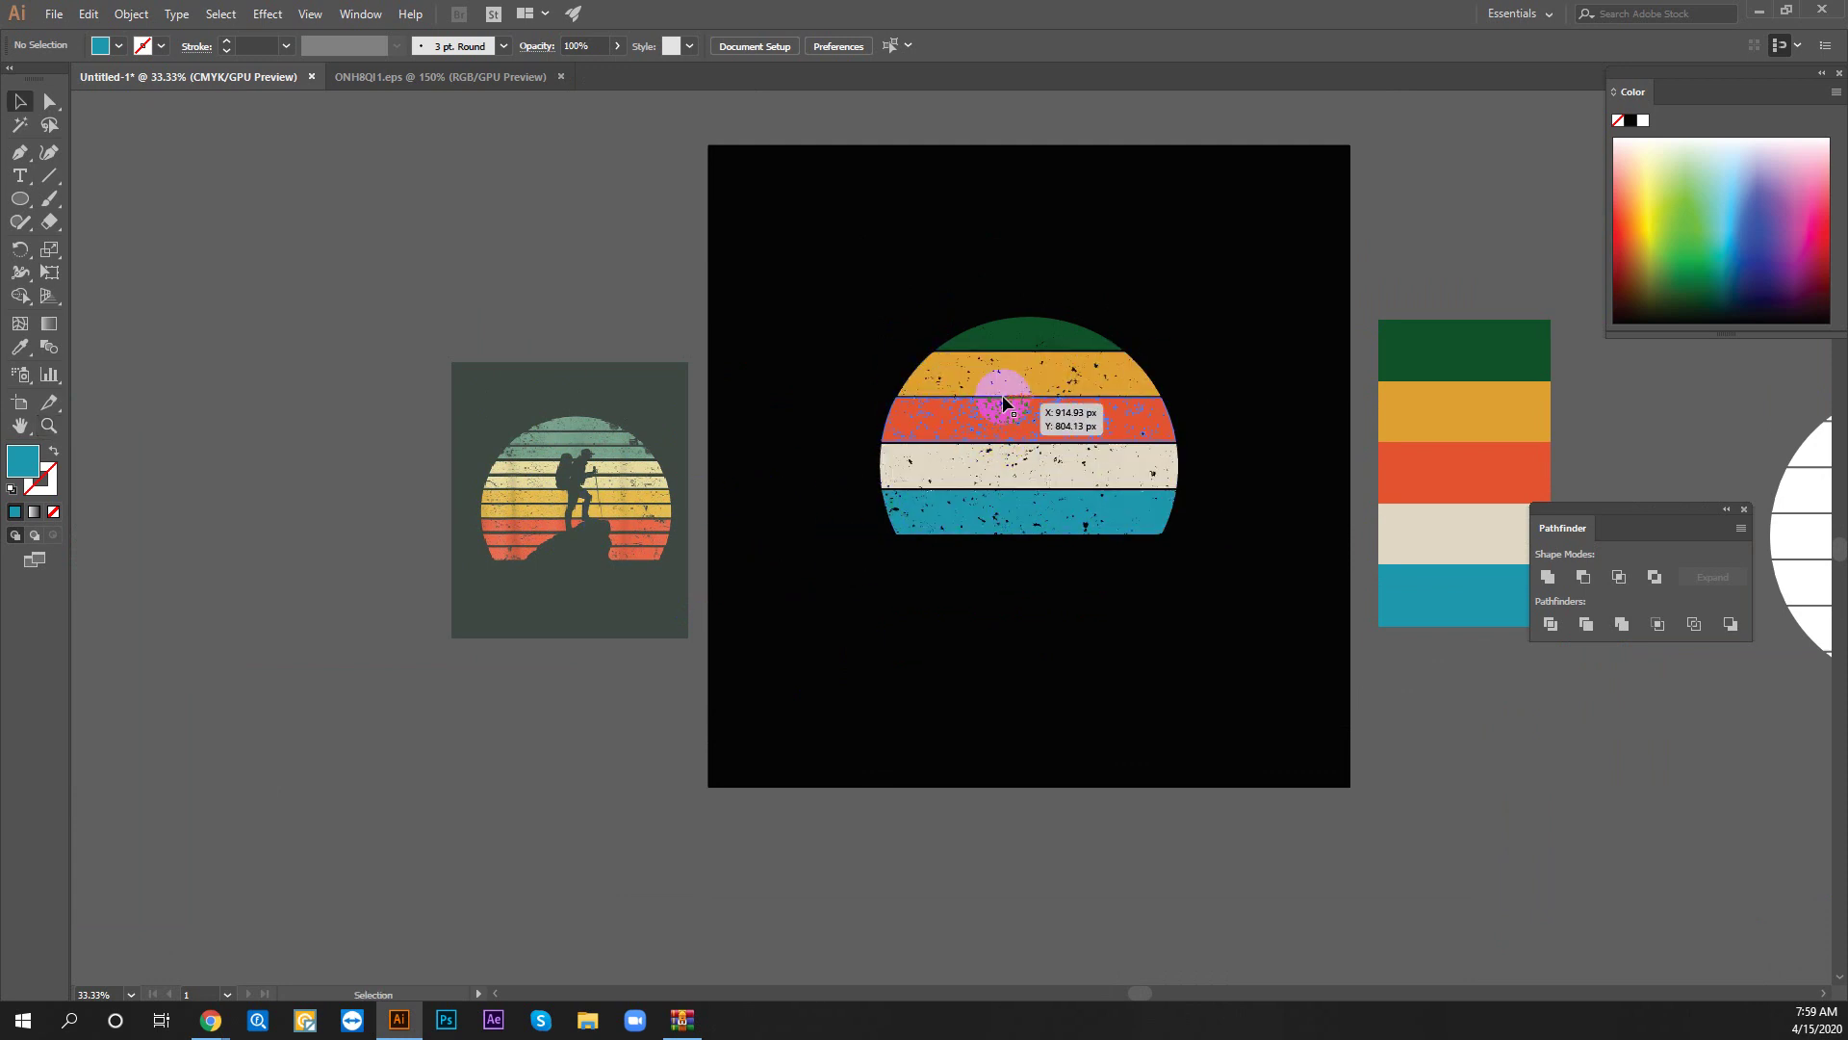
click(1028, 527)
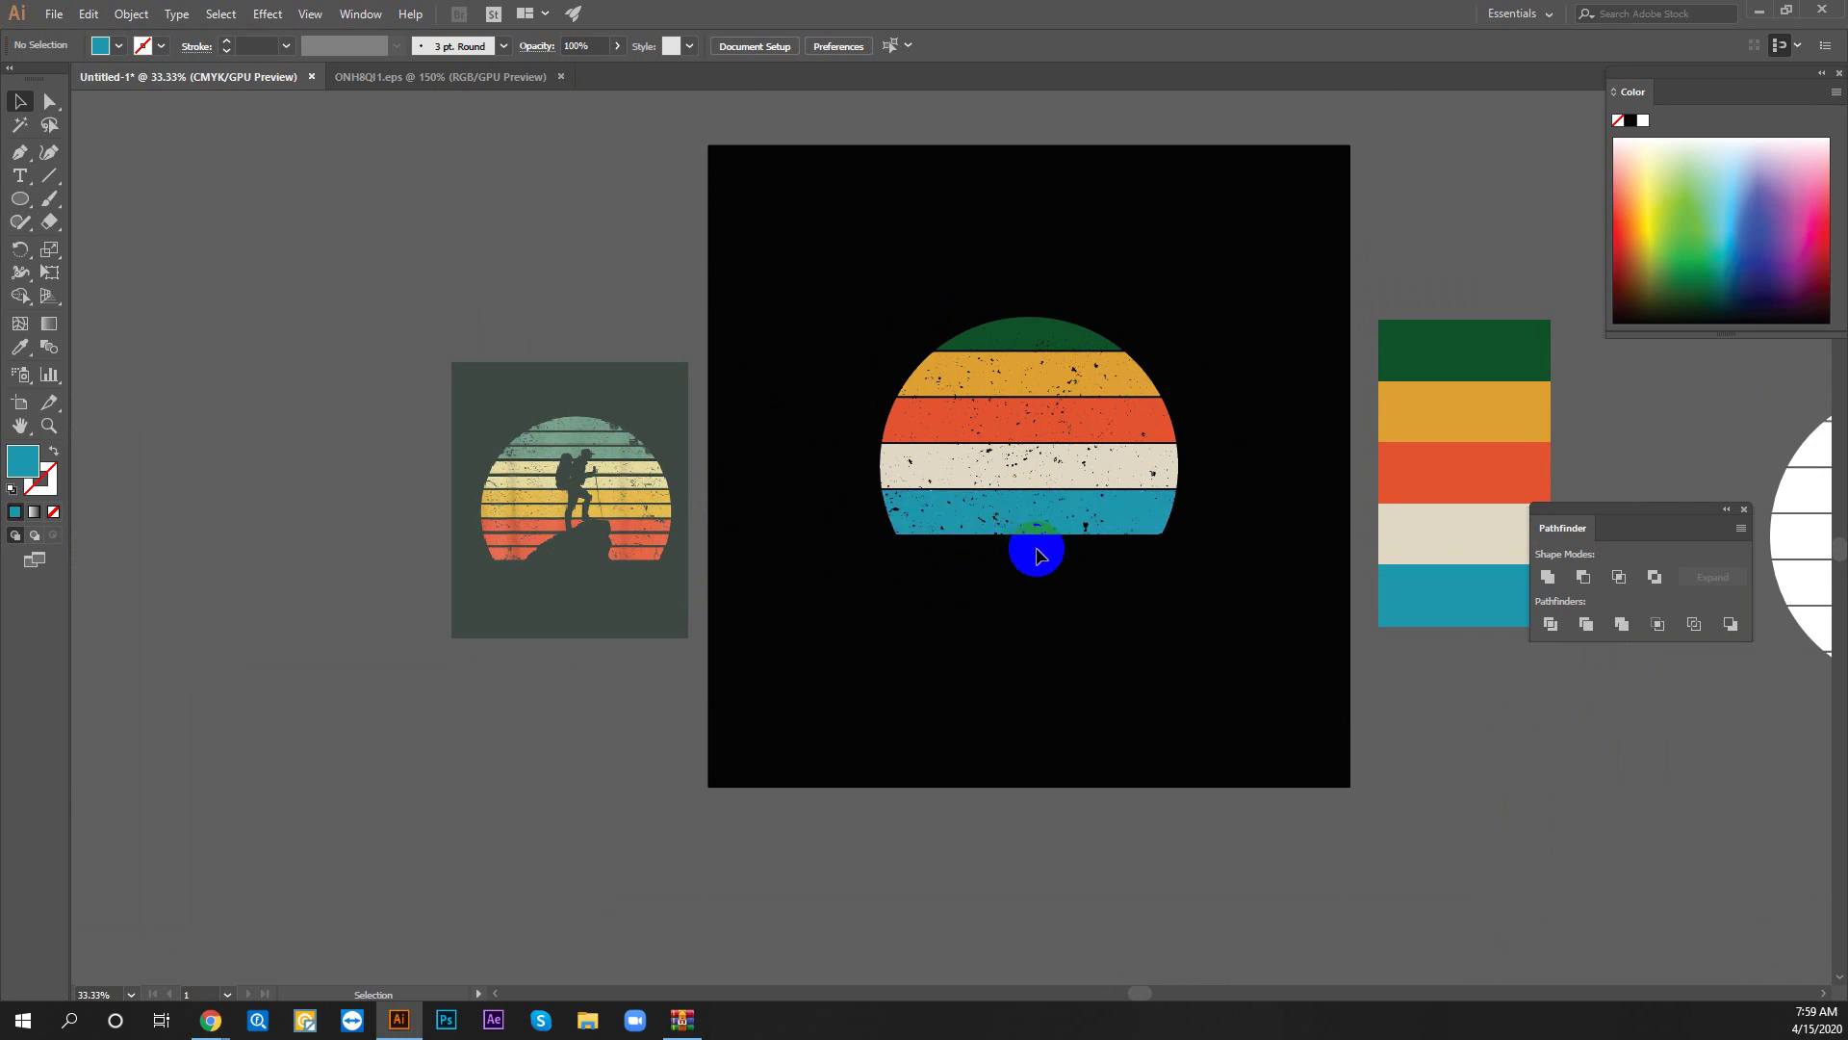
drag(1096, 625, 957, 677)
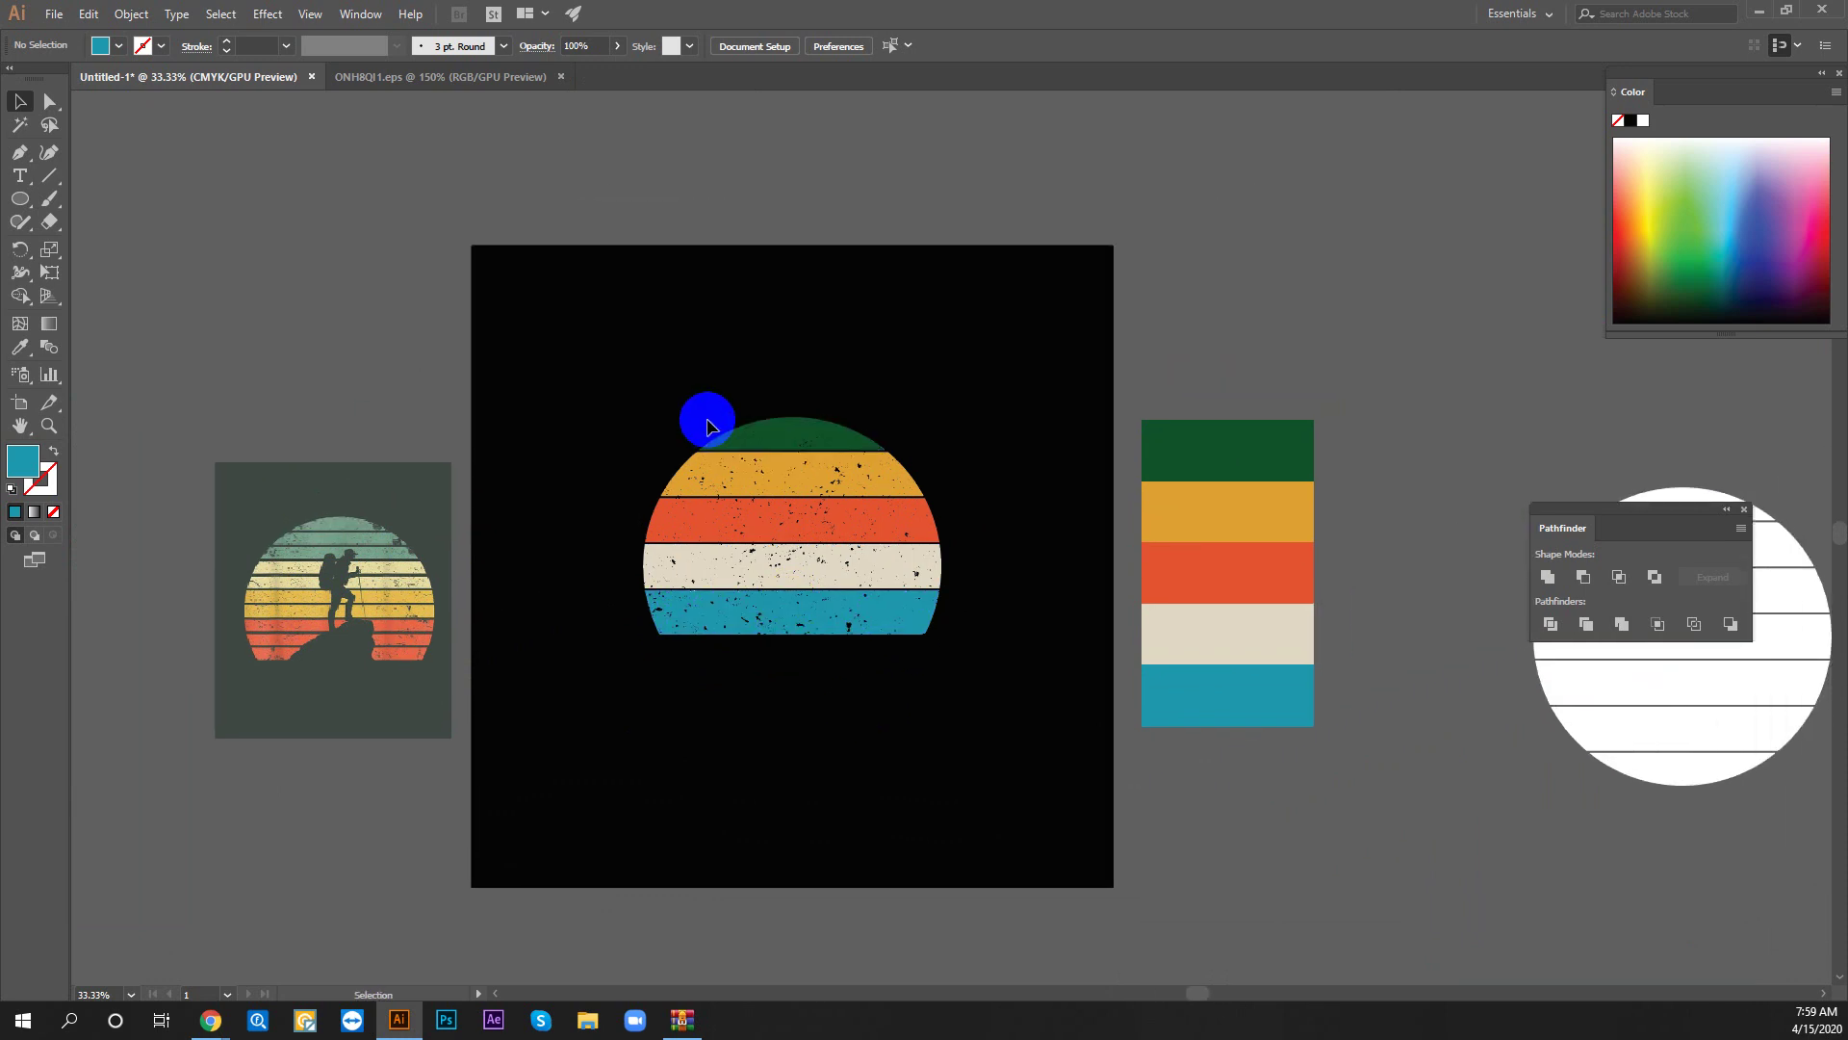
drag(846, 739, 635, 775)
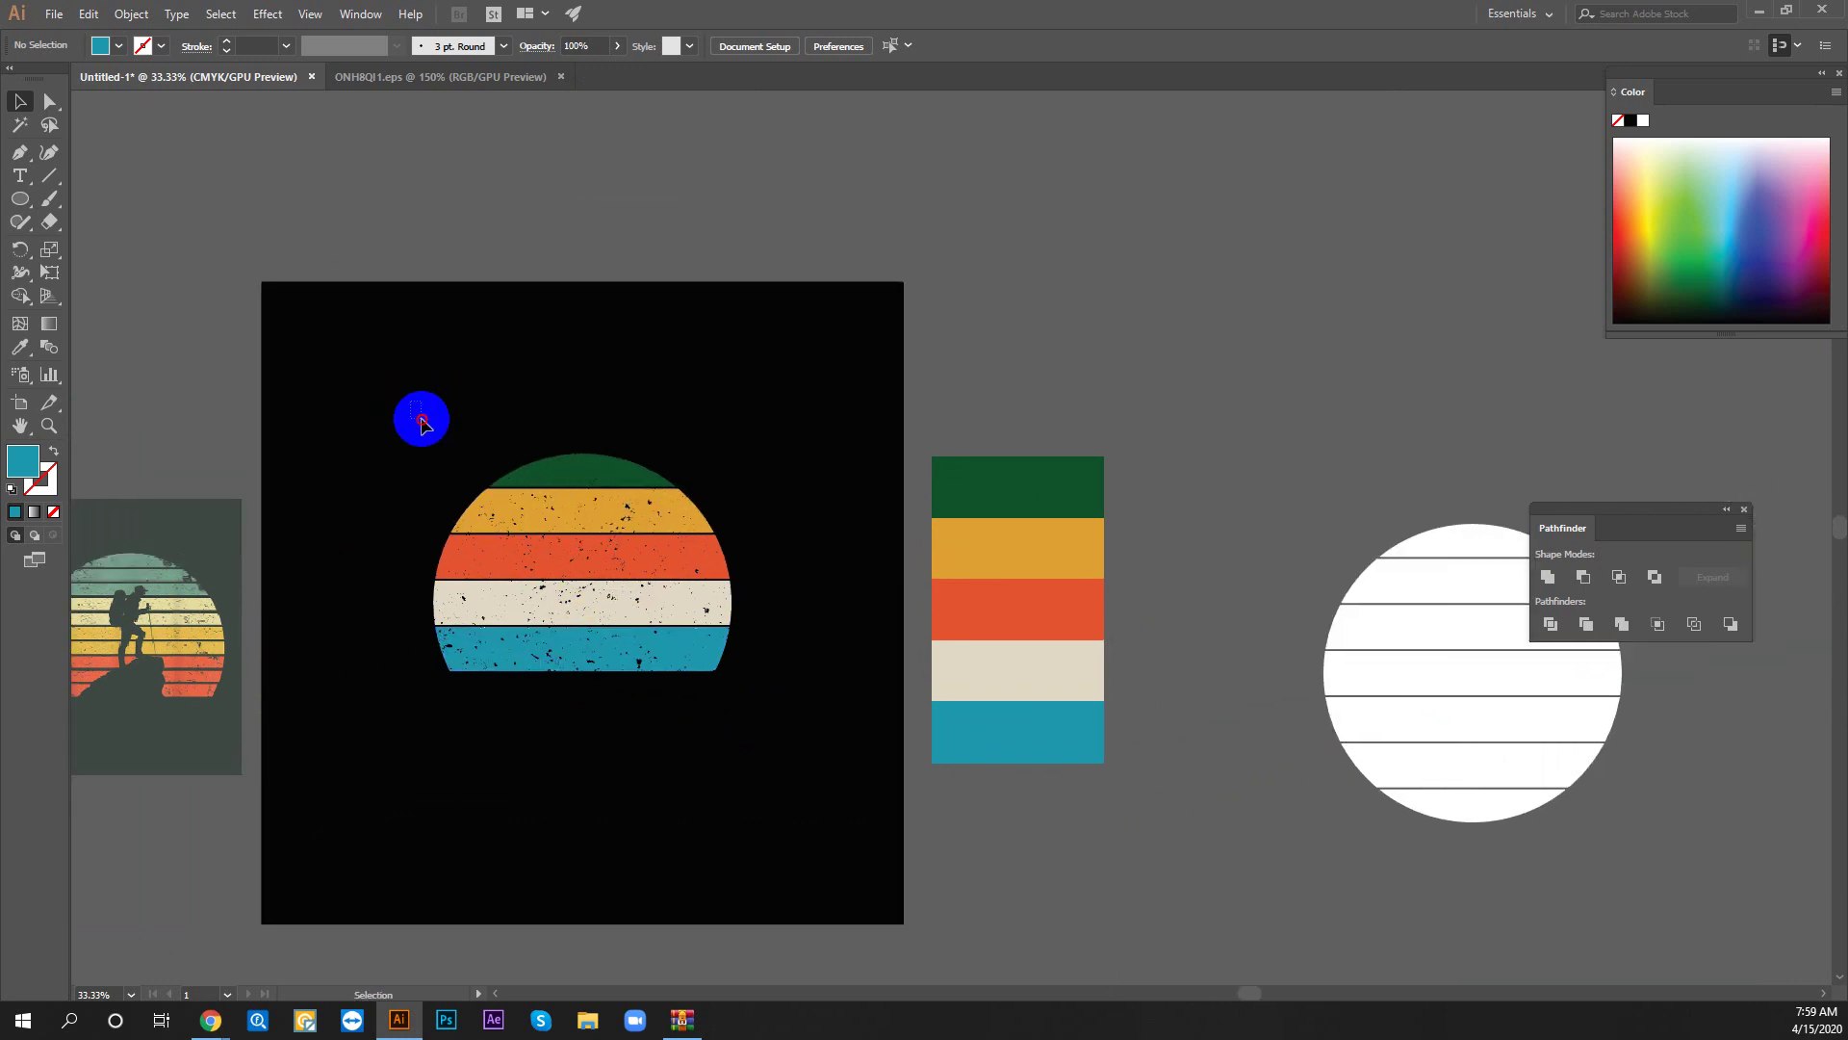
drag(410, 401, 757, 746)
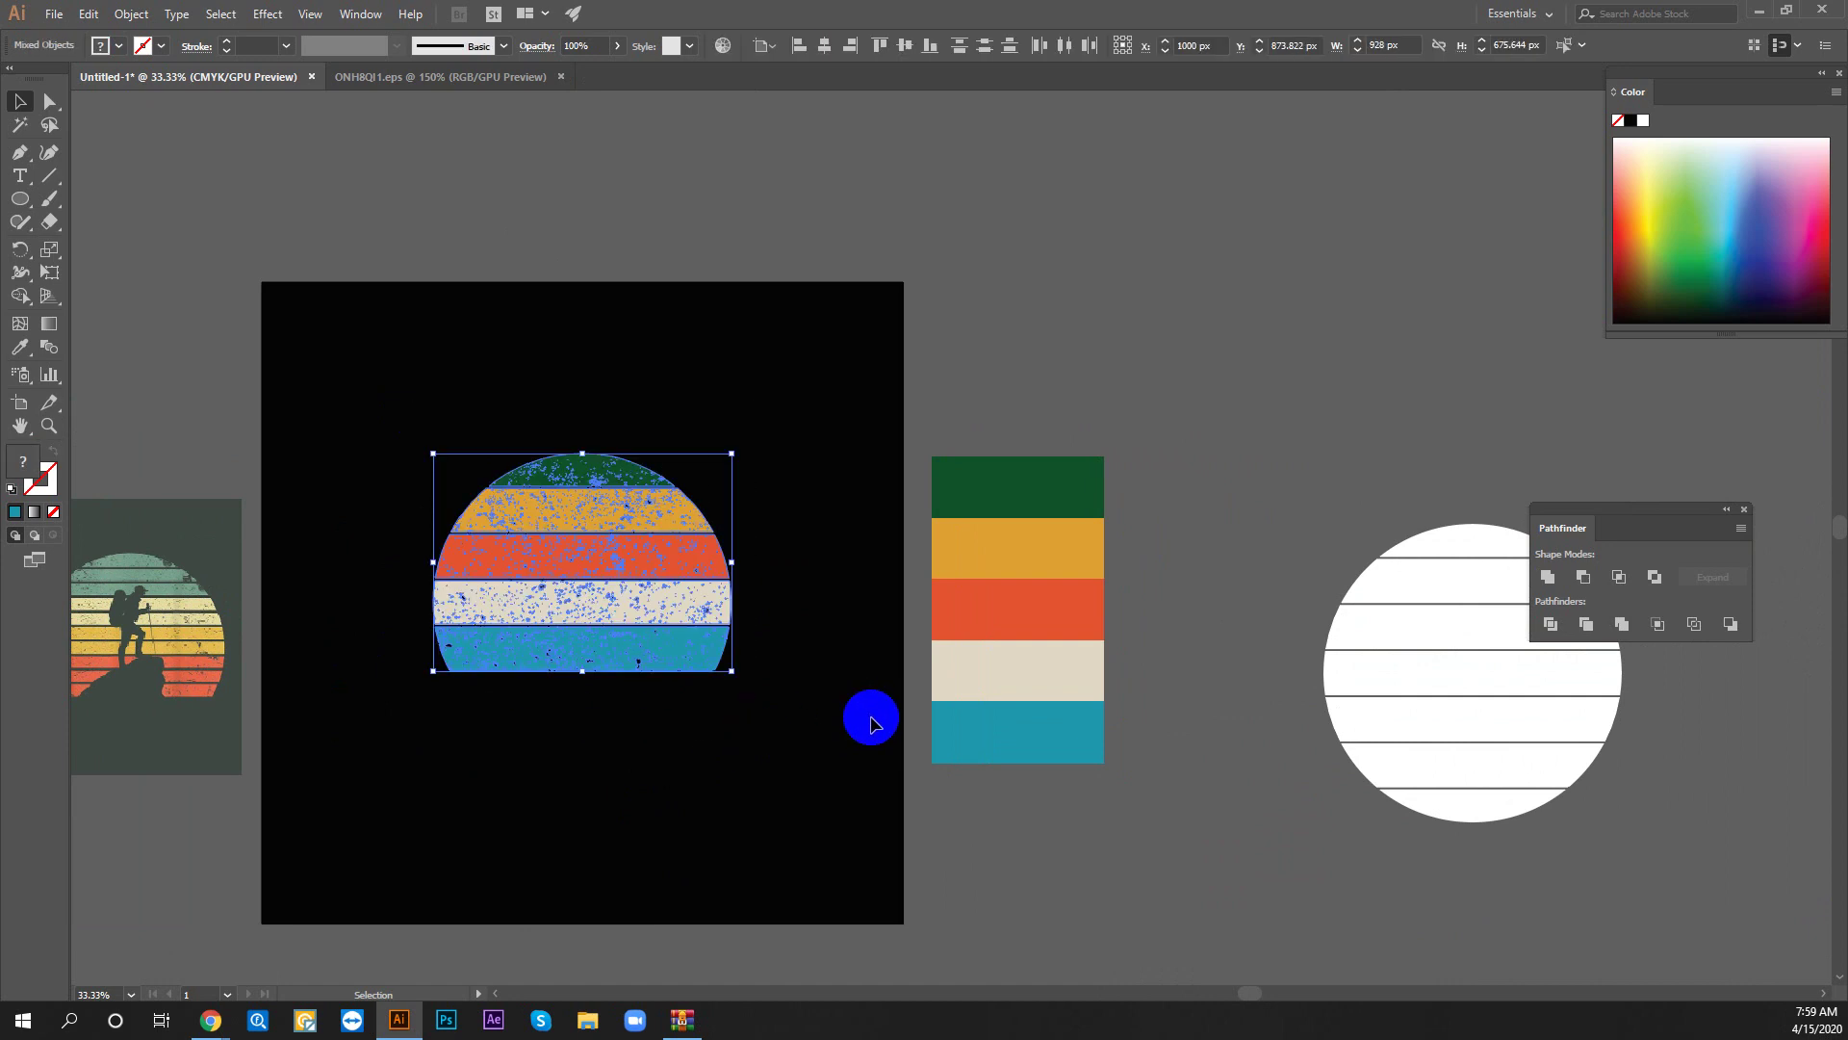
click(841, 724)
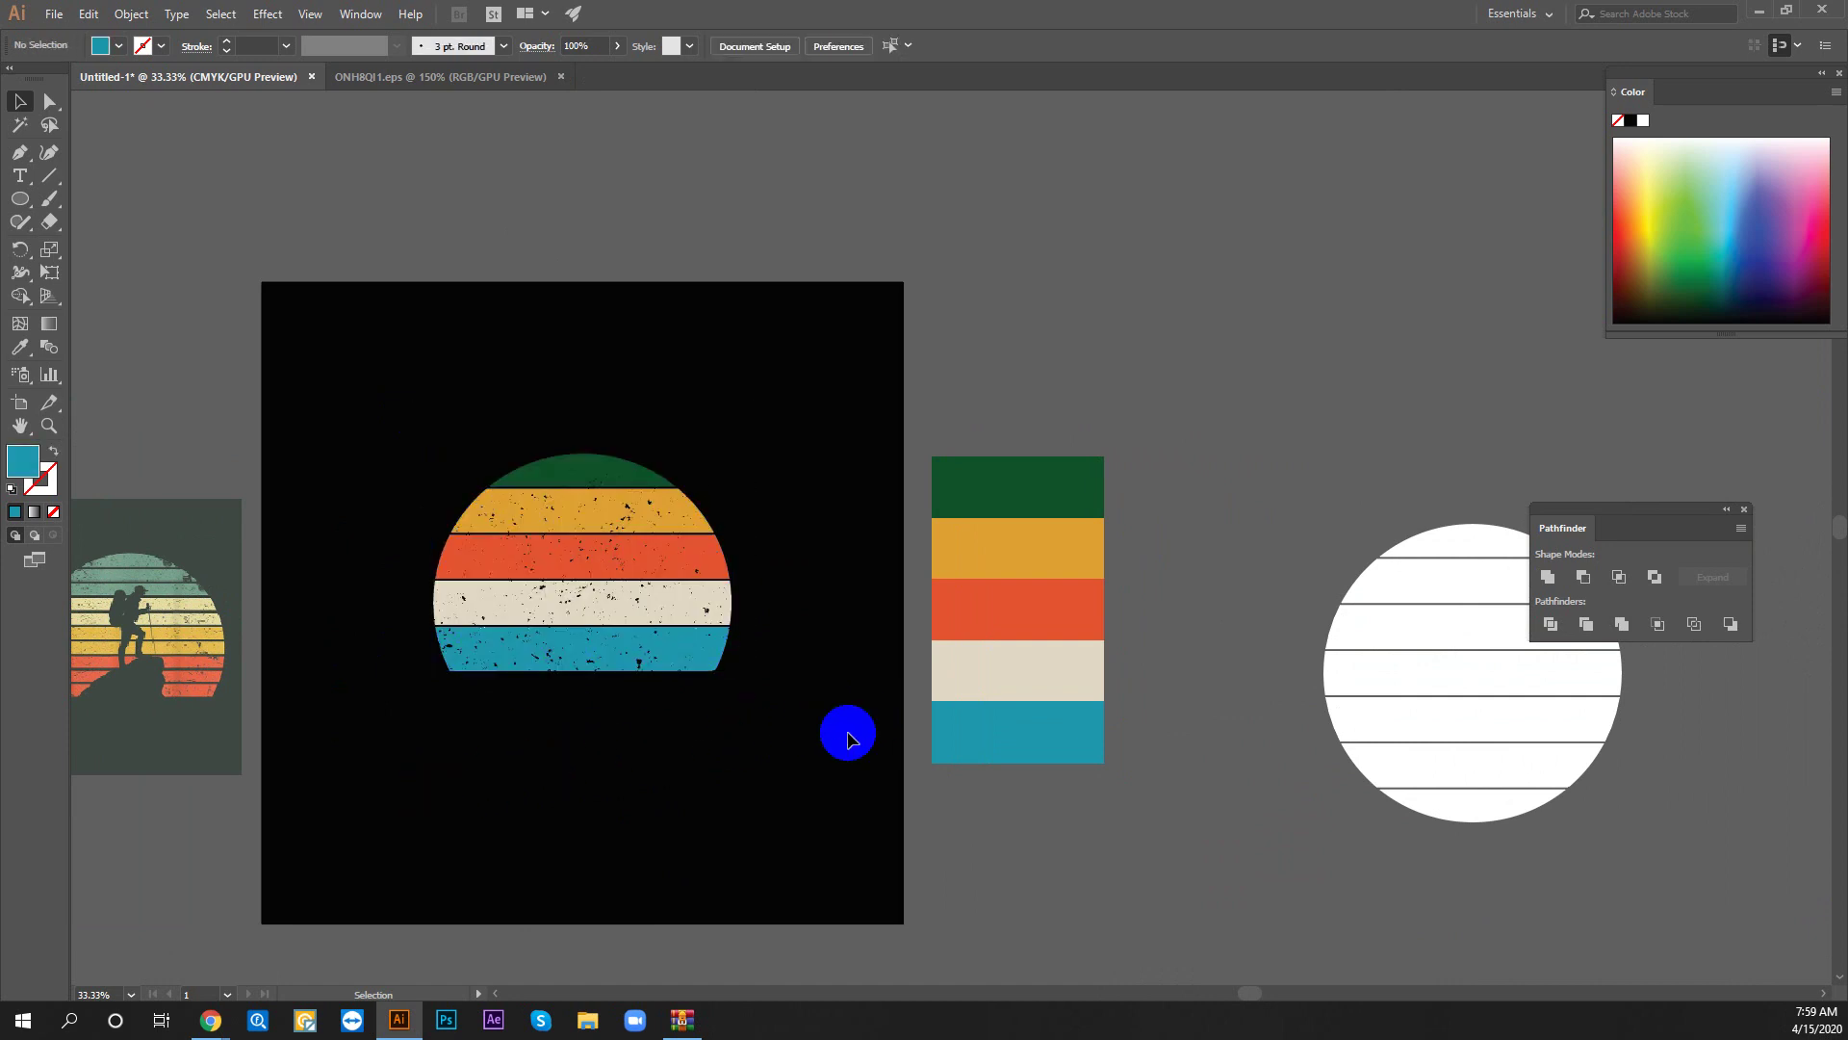
click(541, 606)
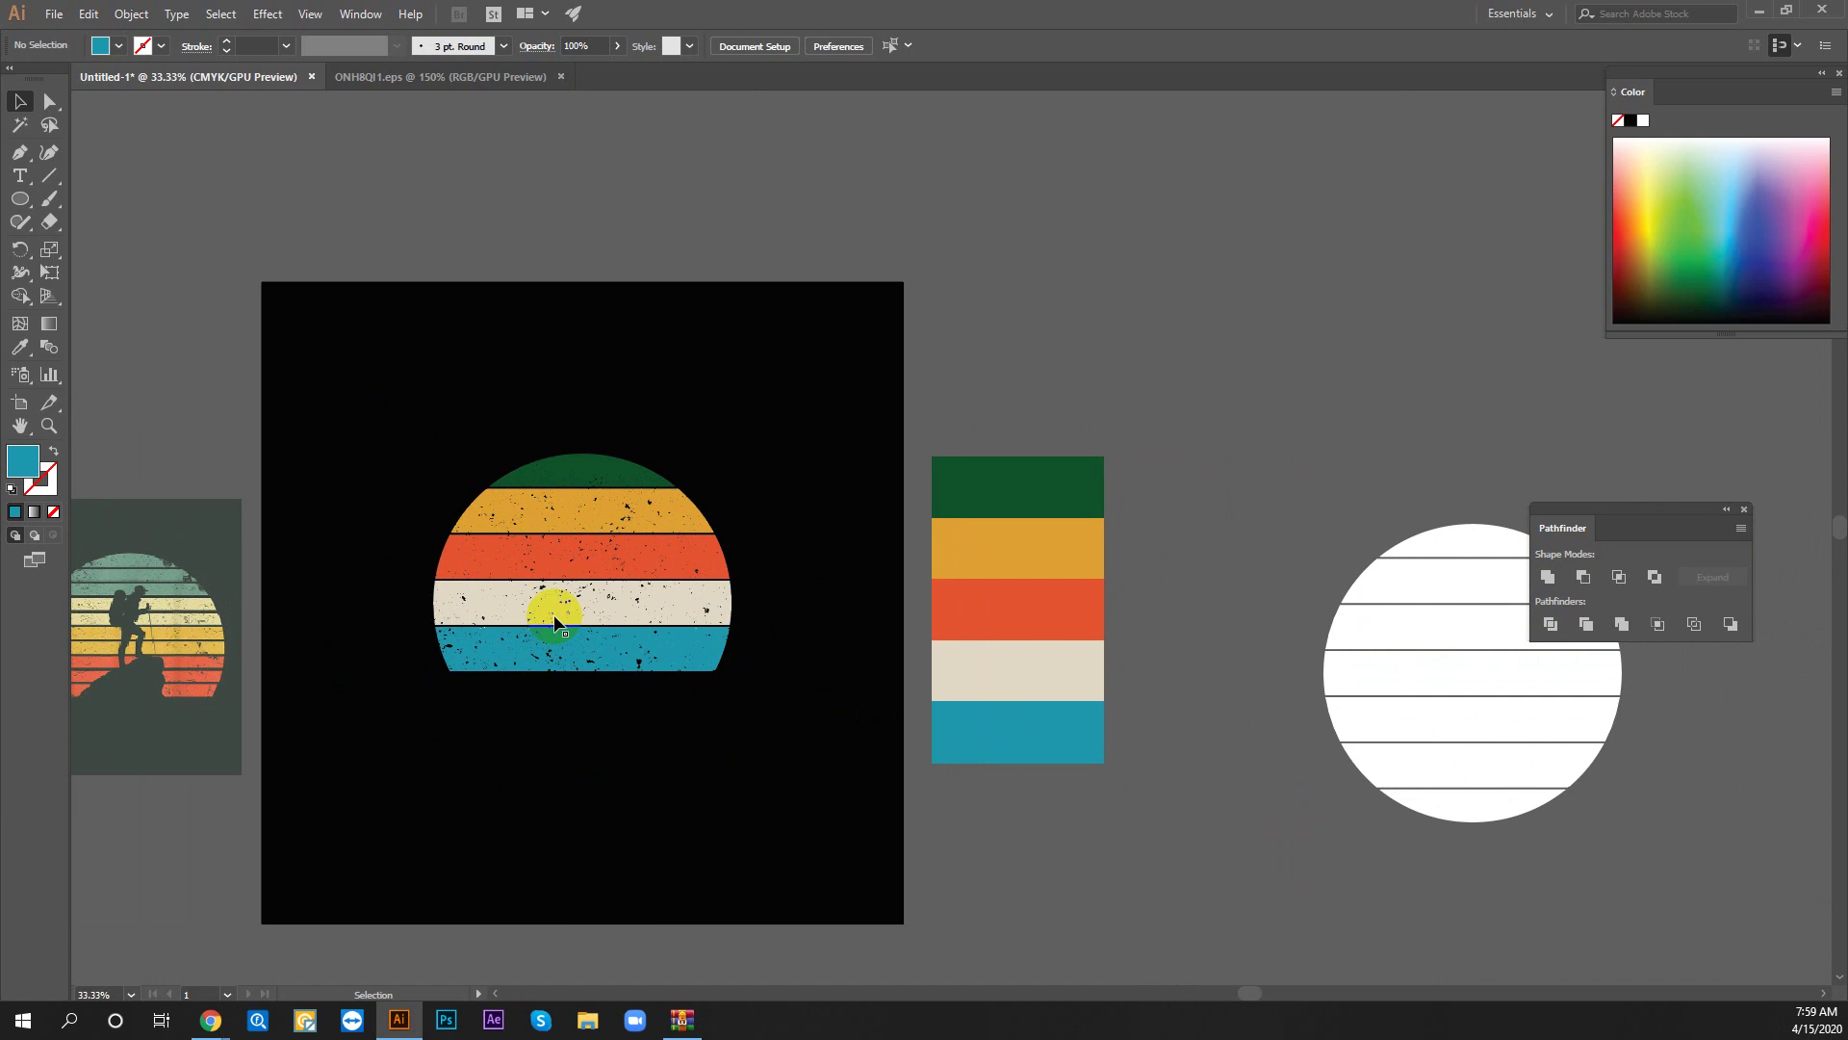
click(739, 650)
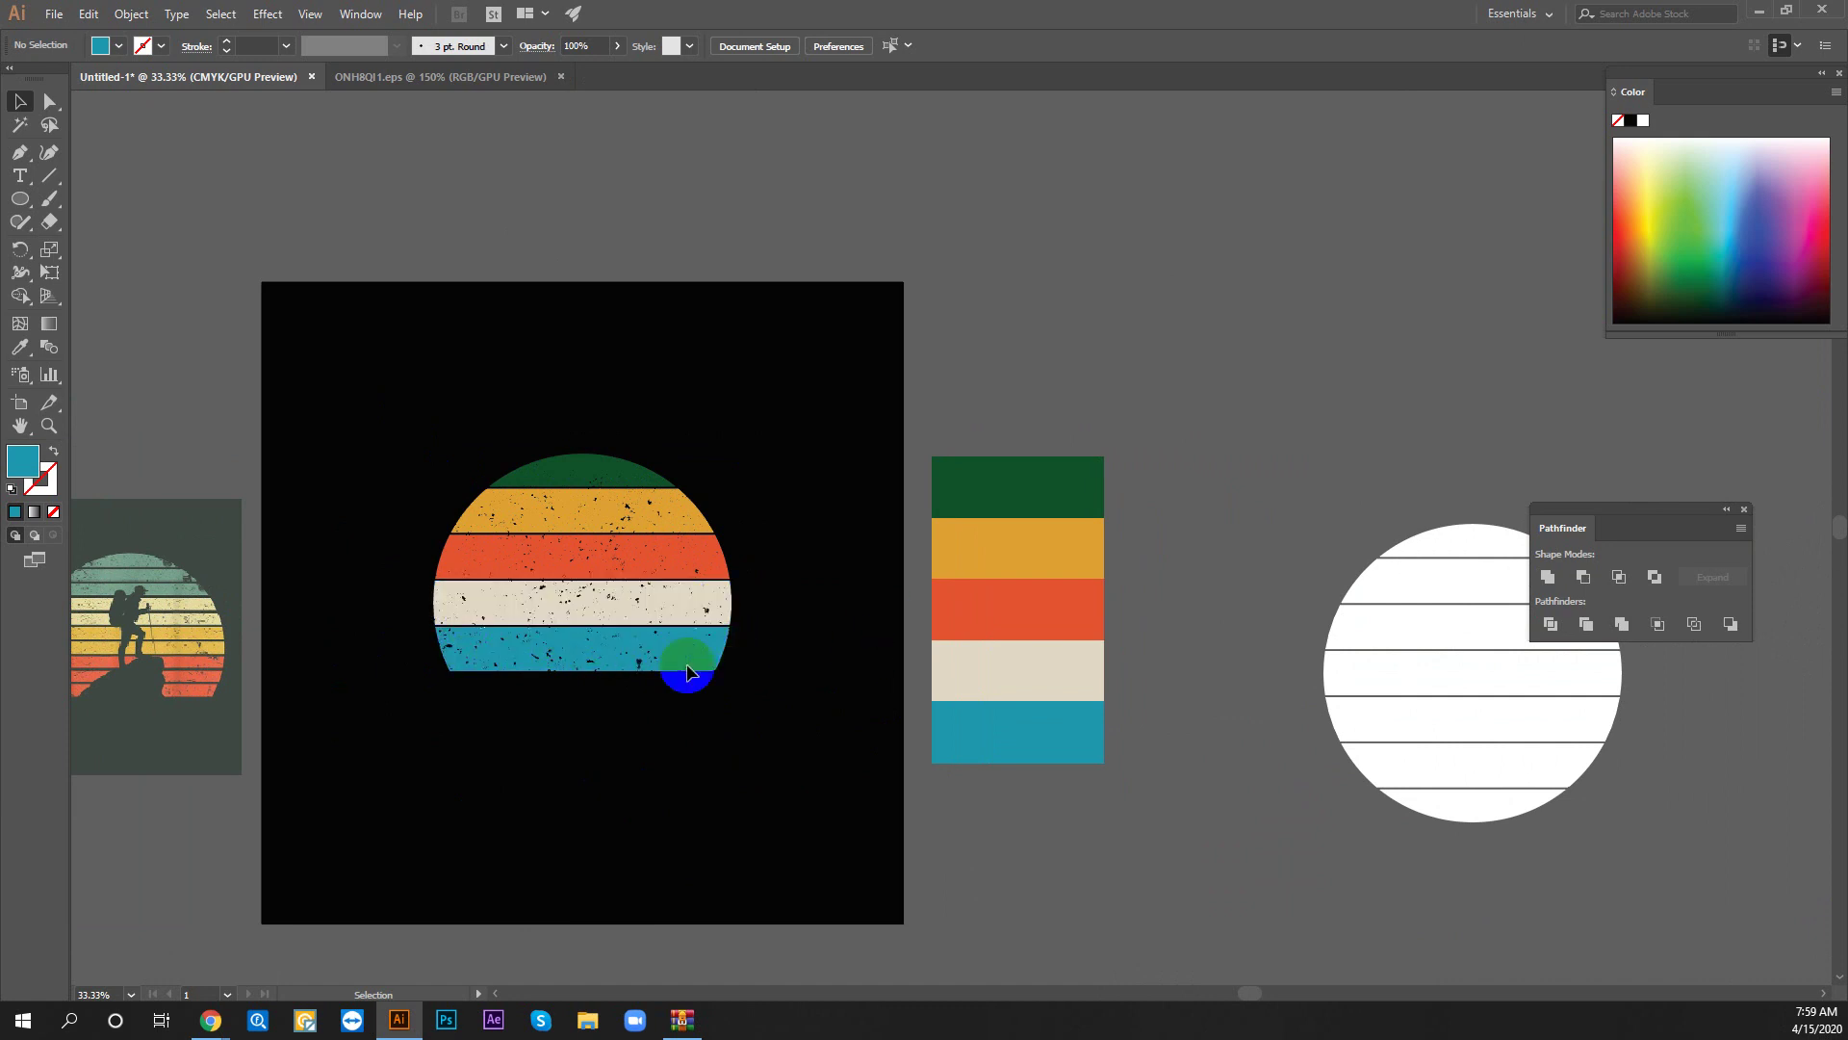
key(space)
drag(739, 767, 958, 673)
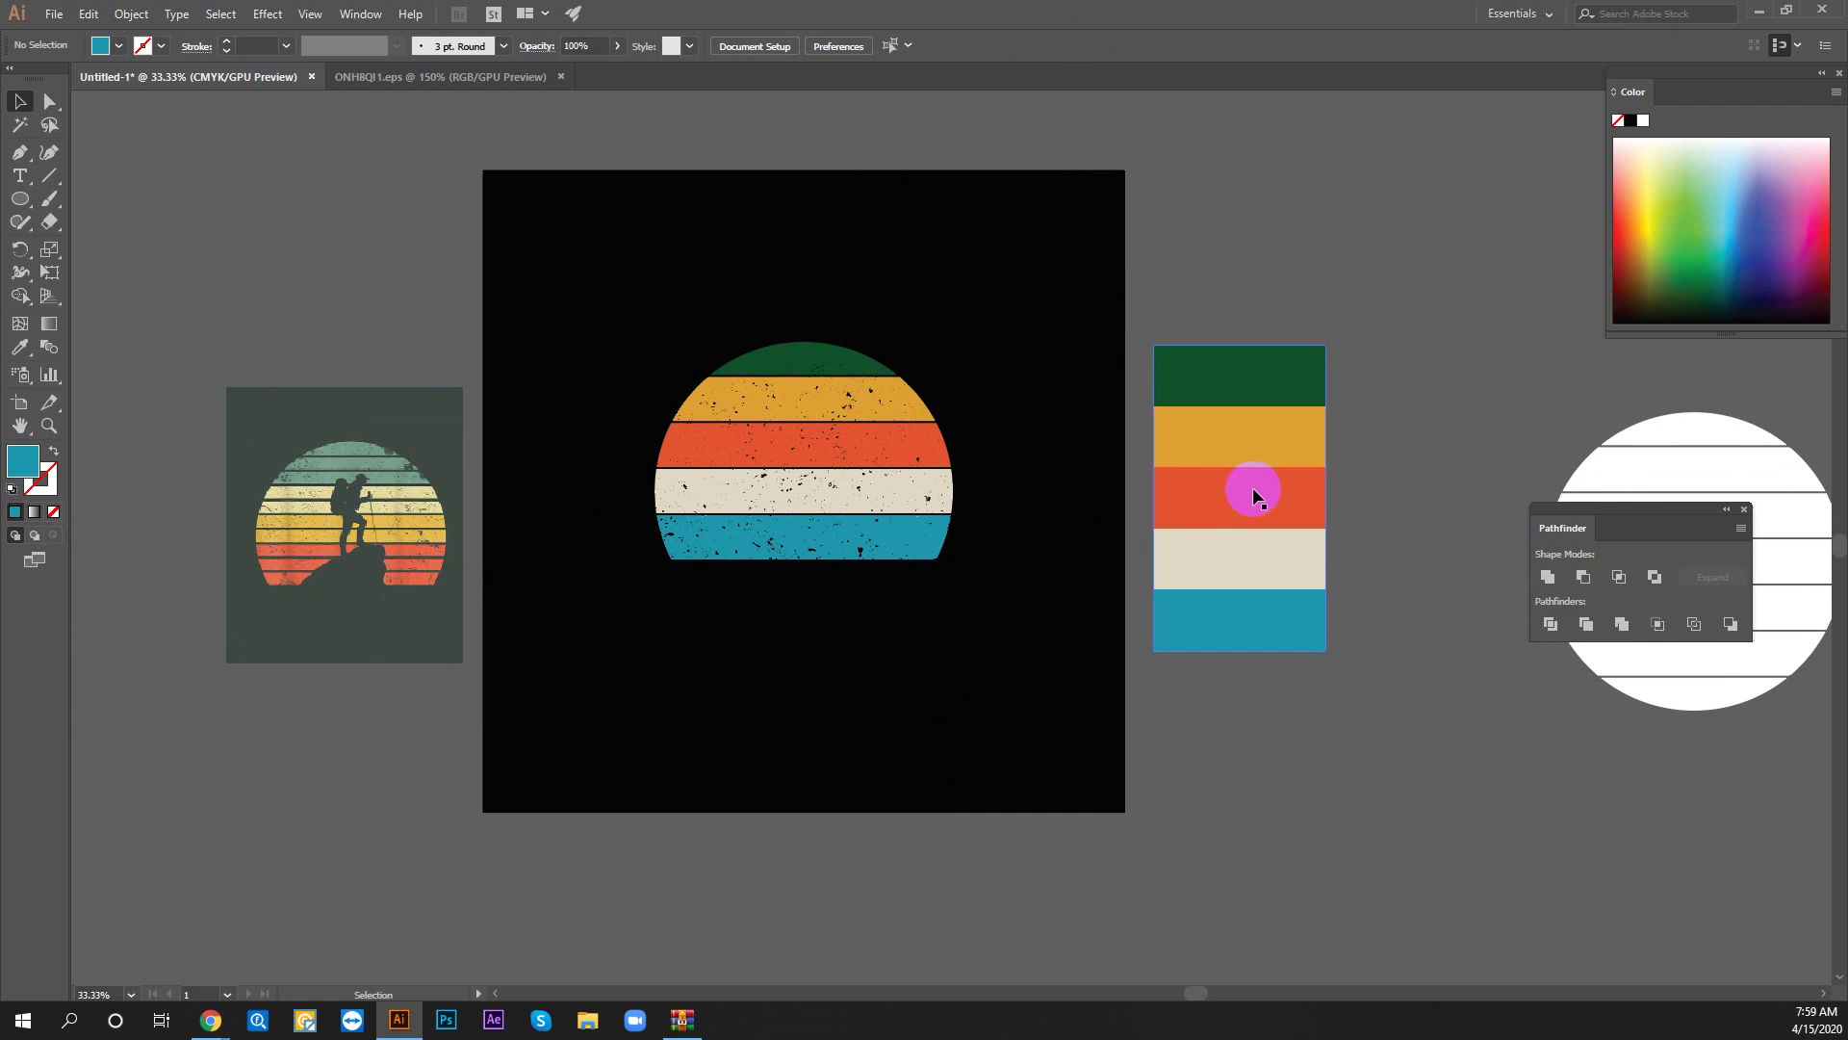
click(1204, 722)
mouse_move(210, 1020)
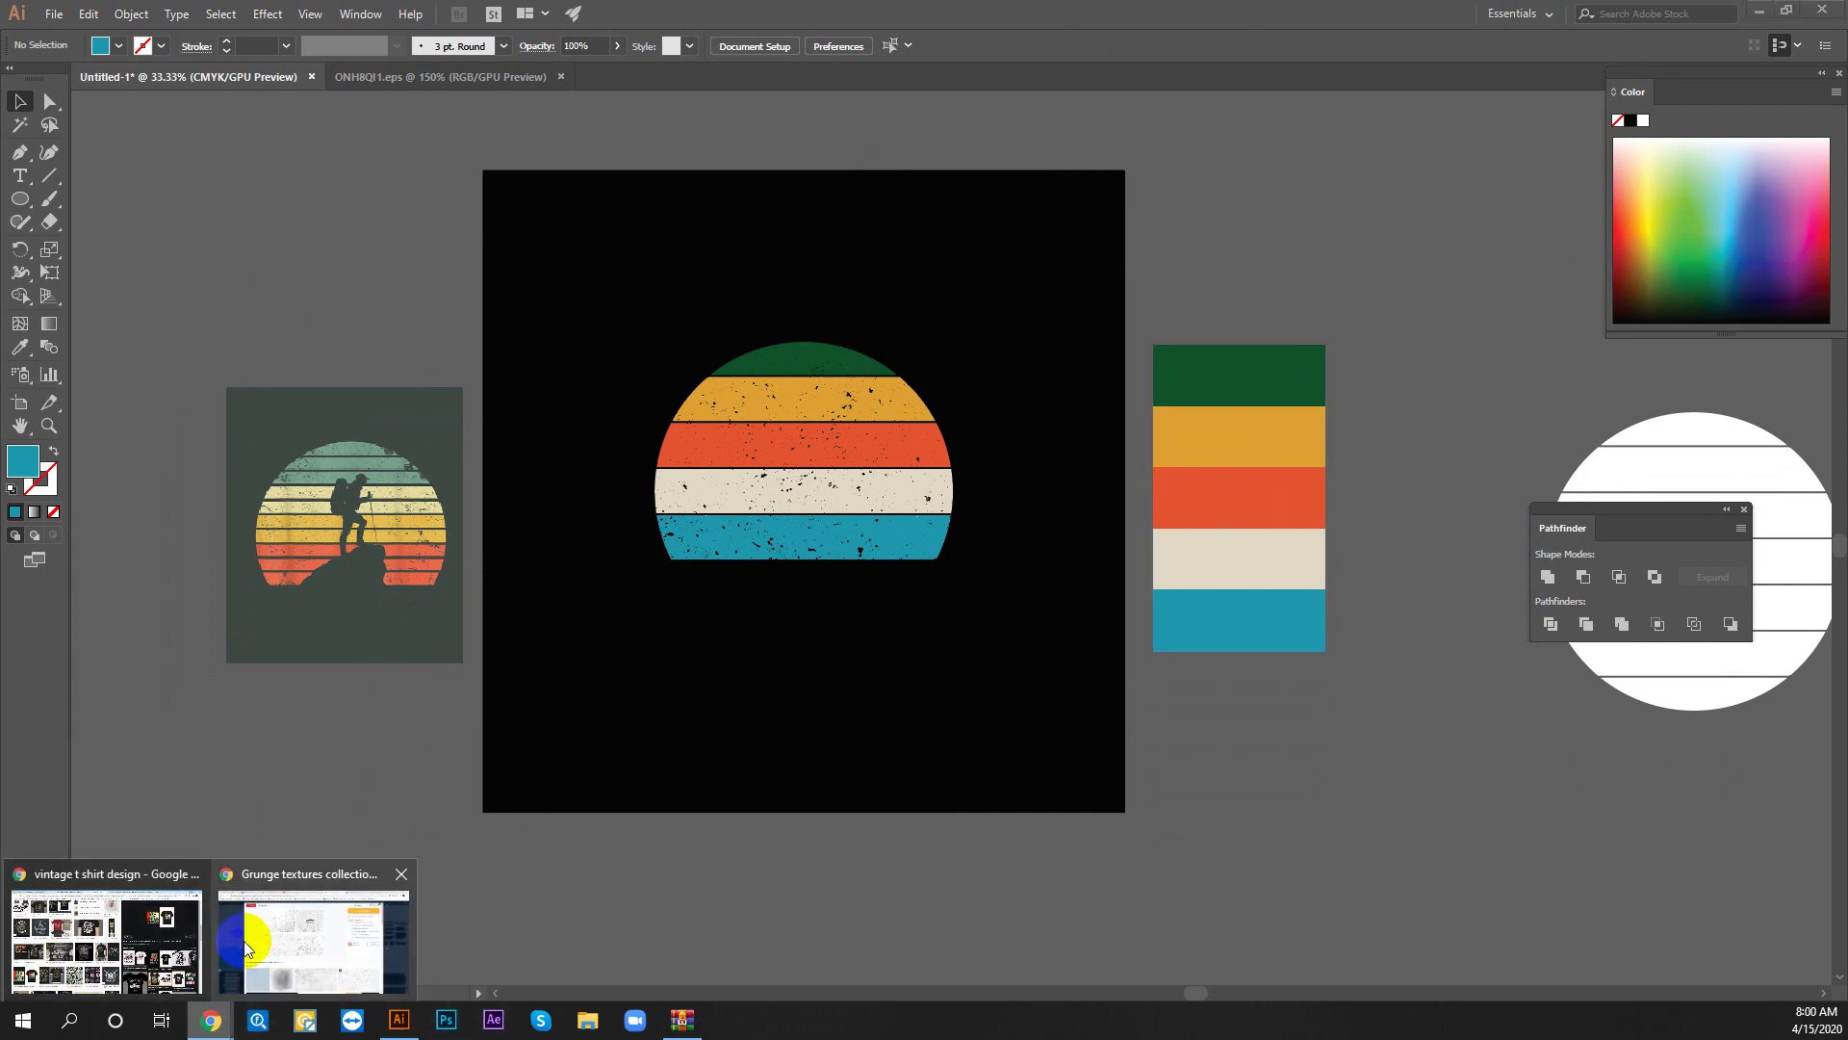
click(245, 948)
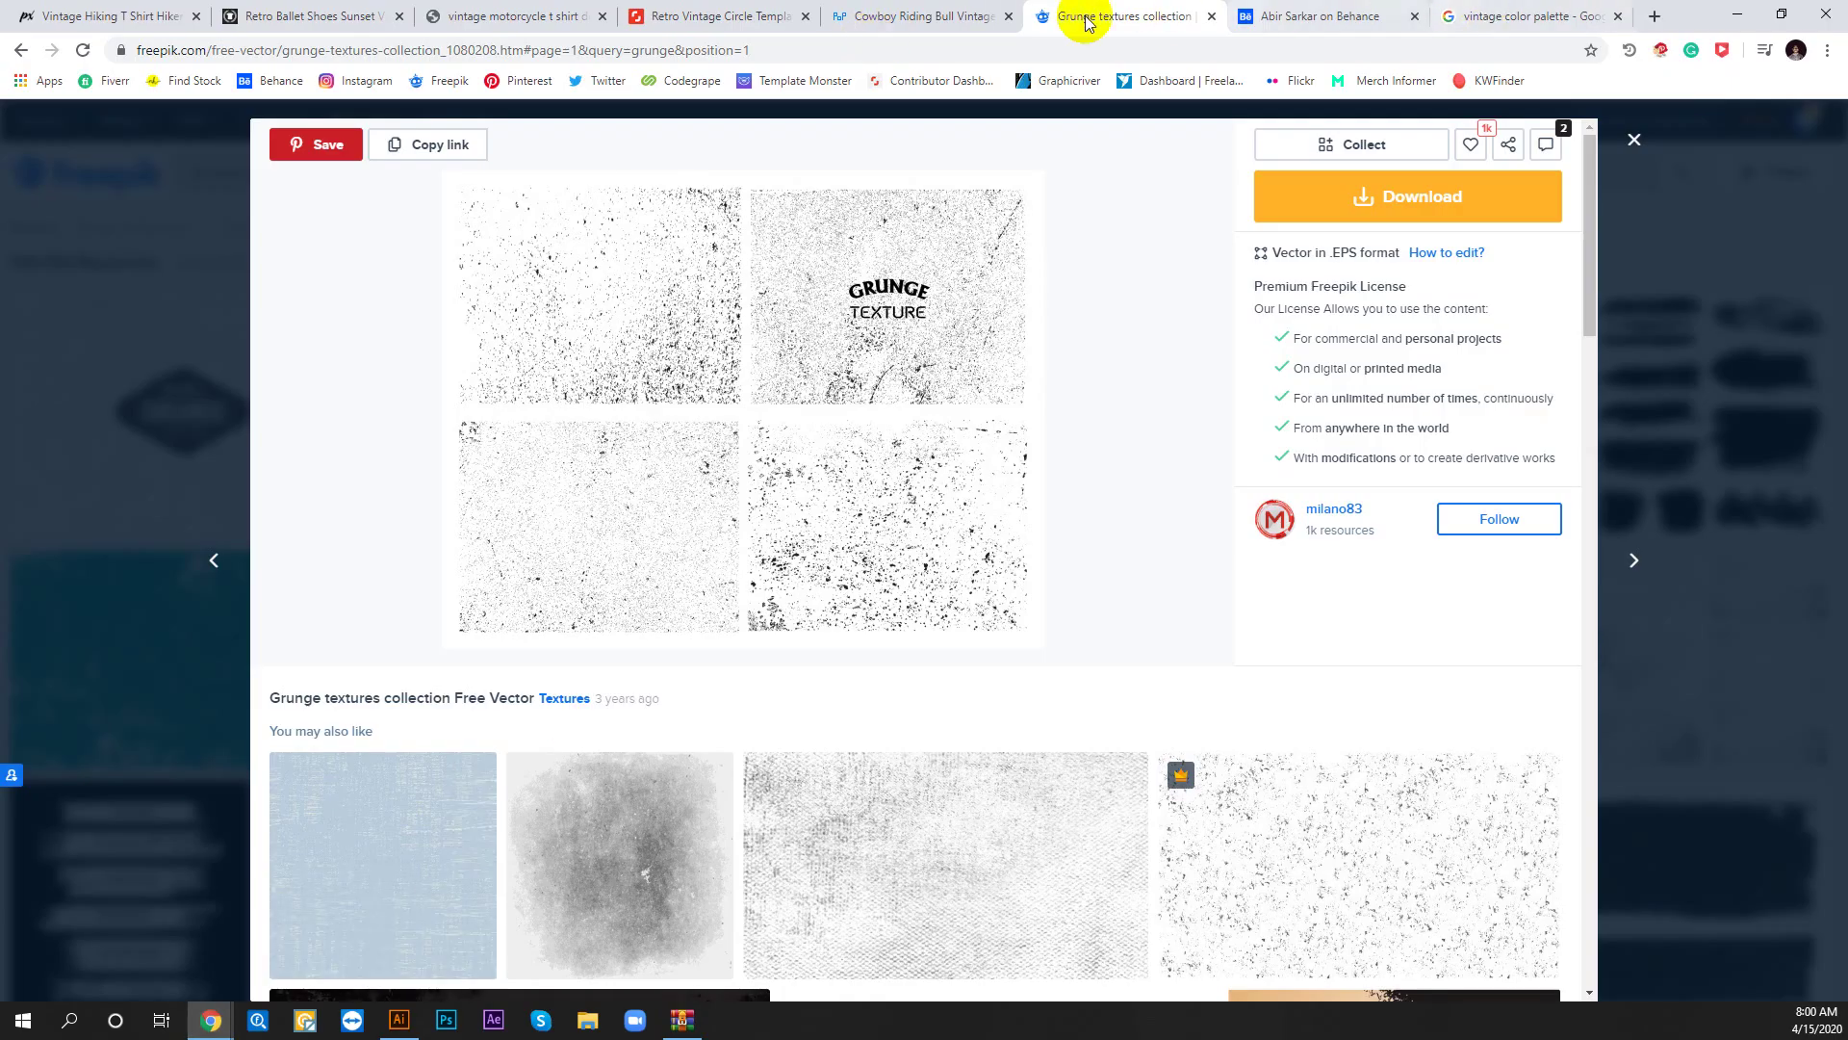
click(1473, 16)
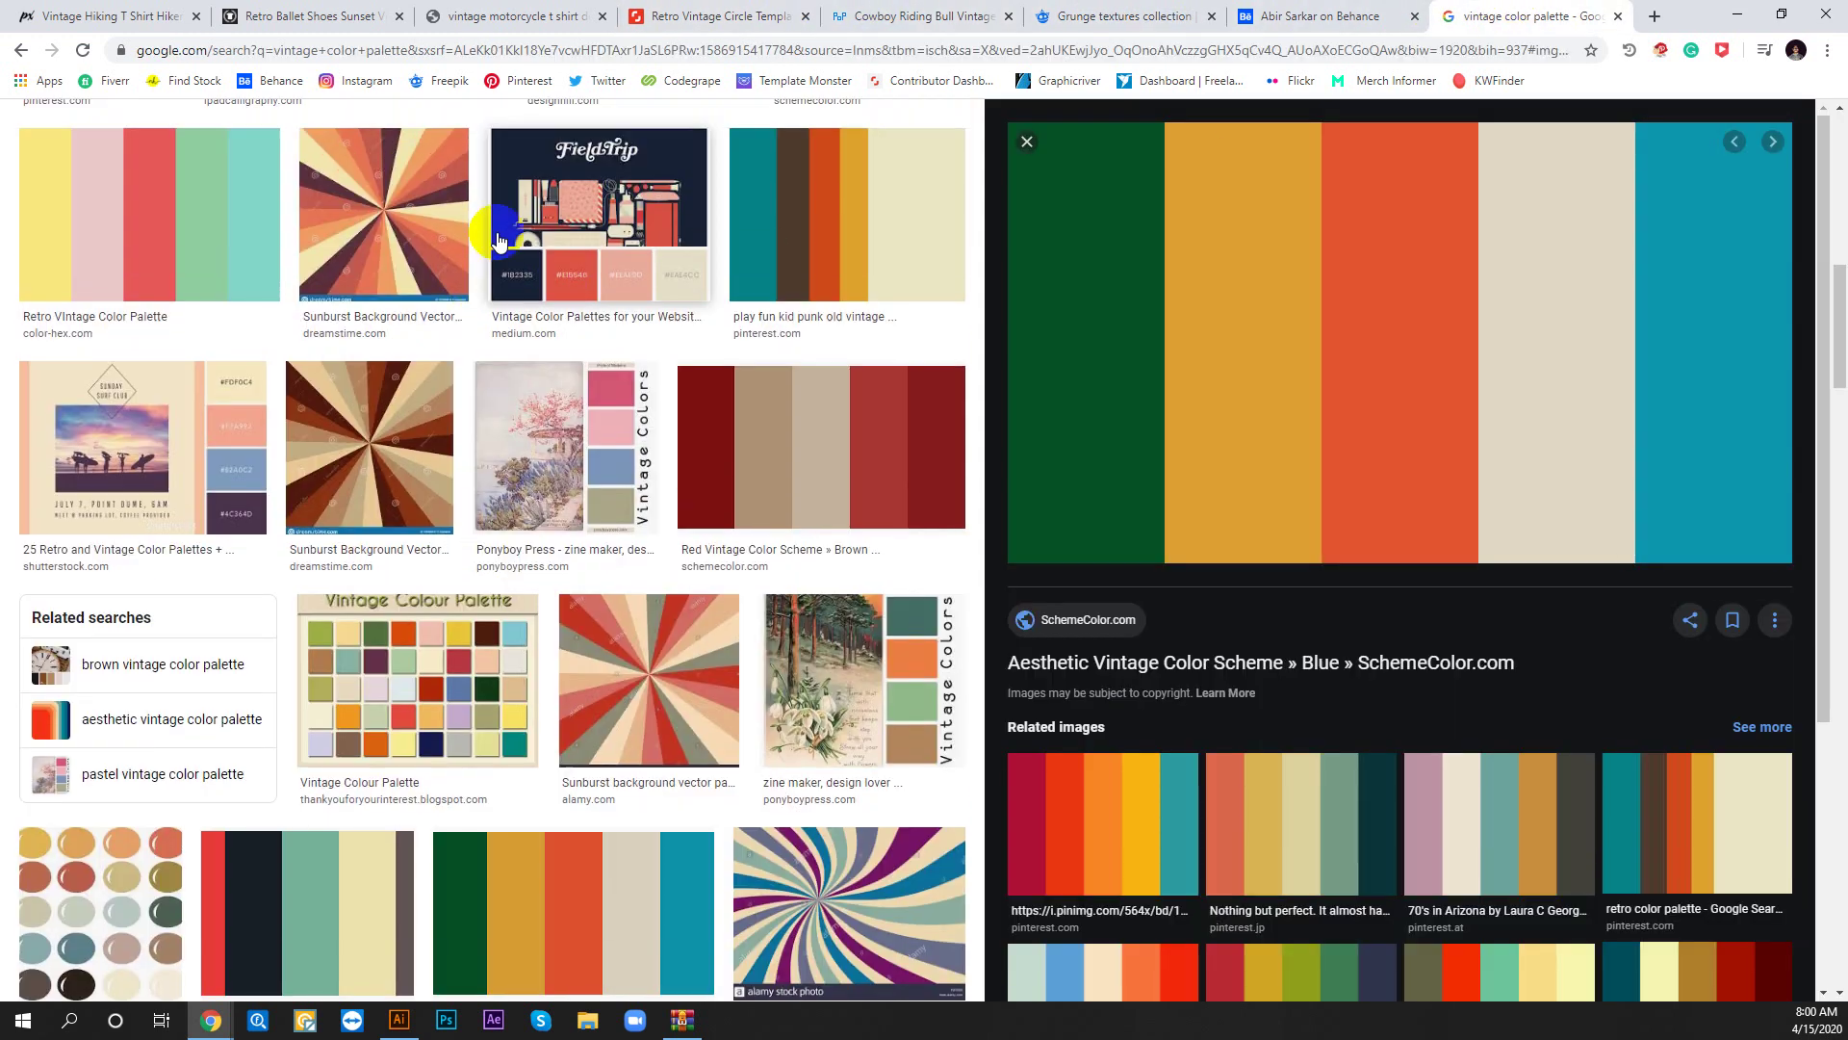
scroll(495, 258, up, 10)
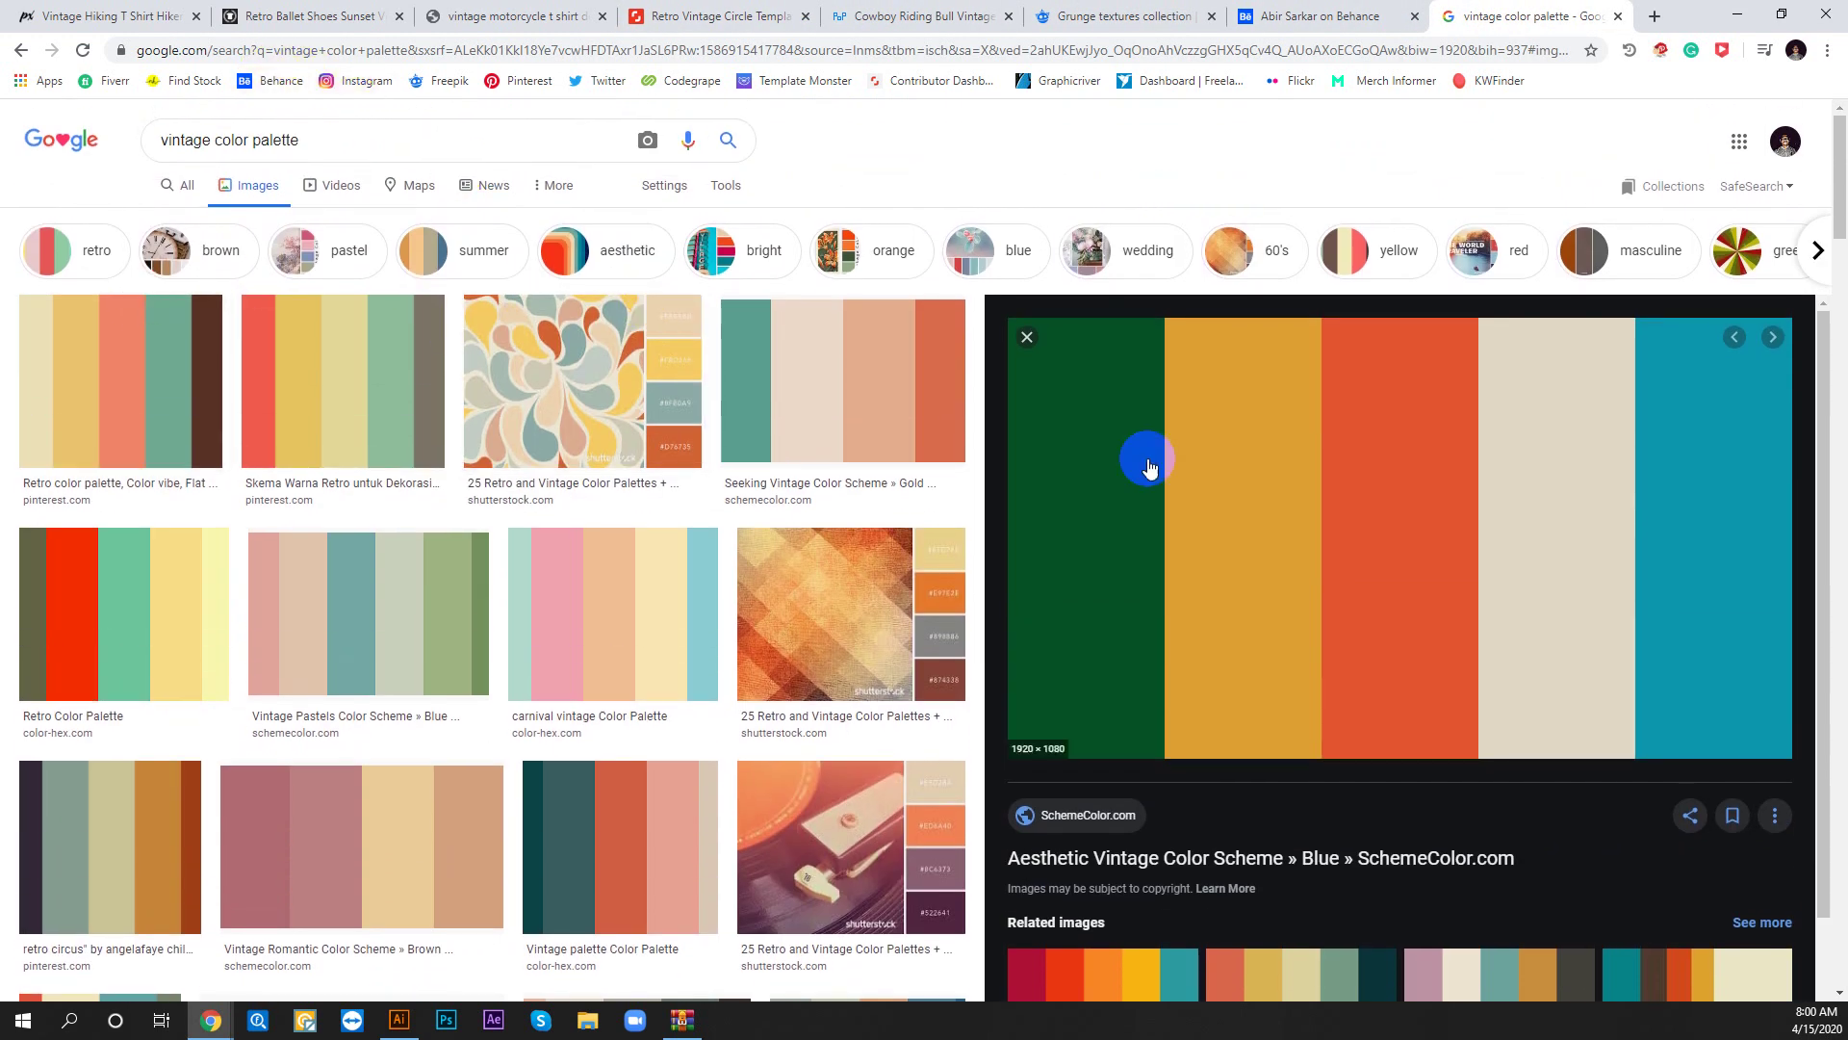
click(1121, 15)
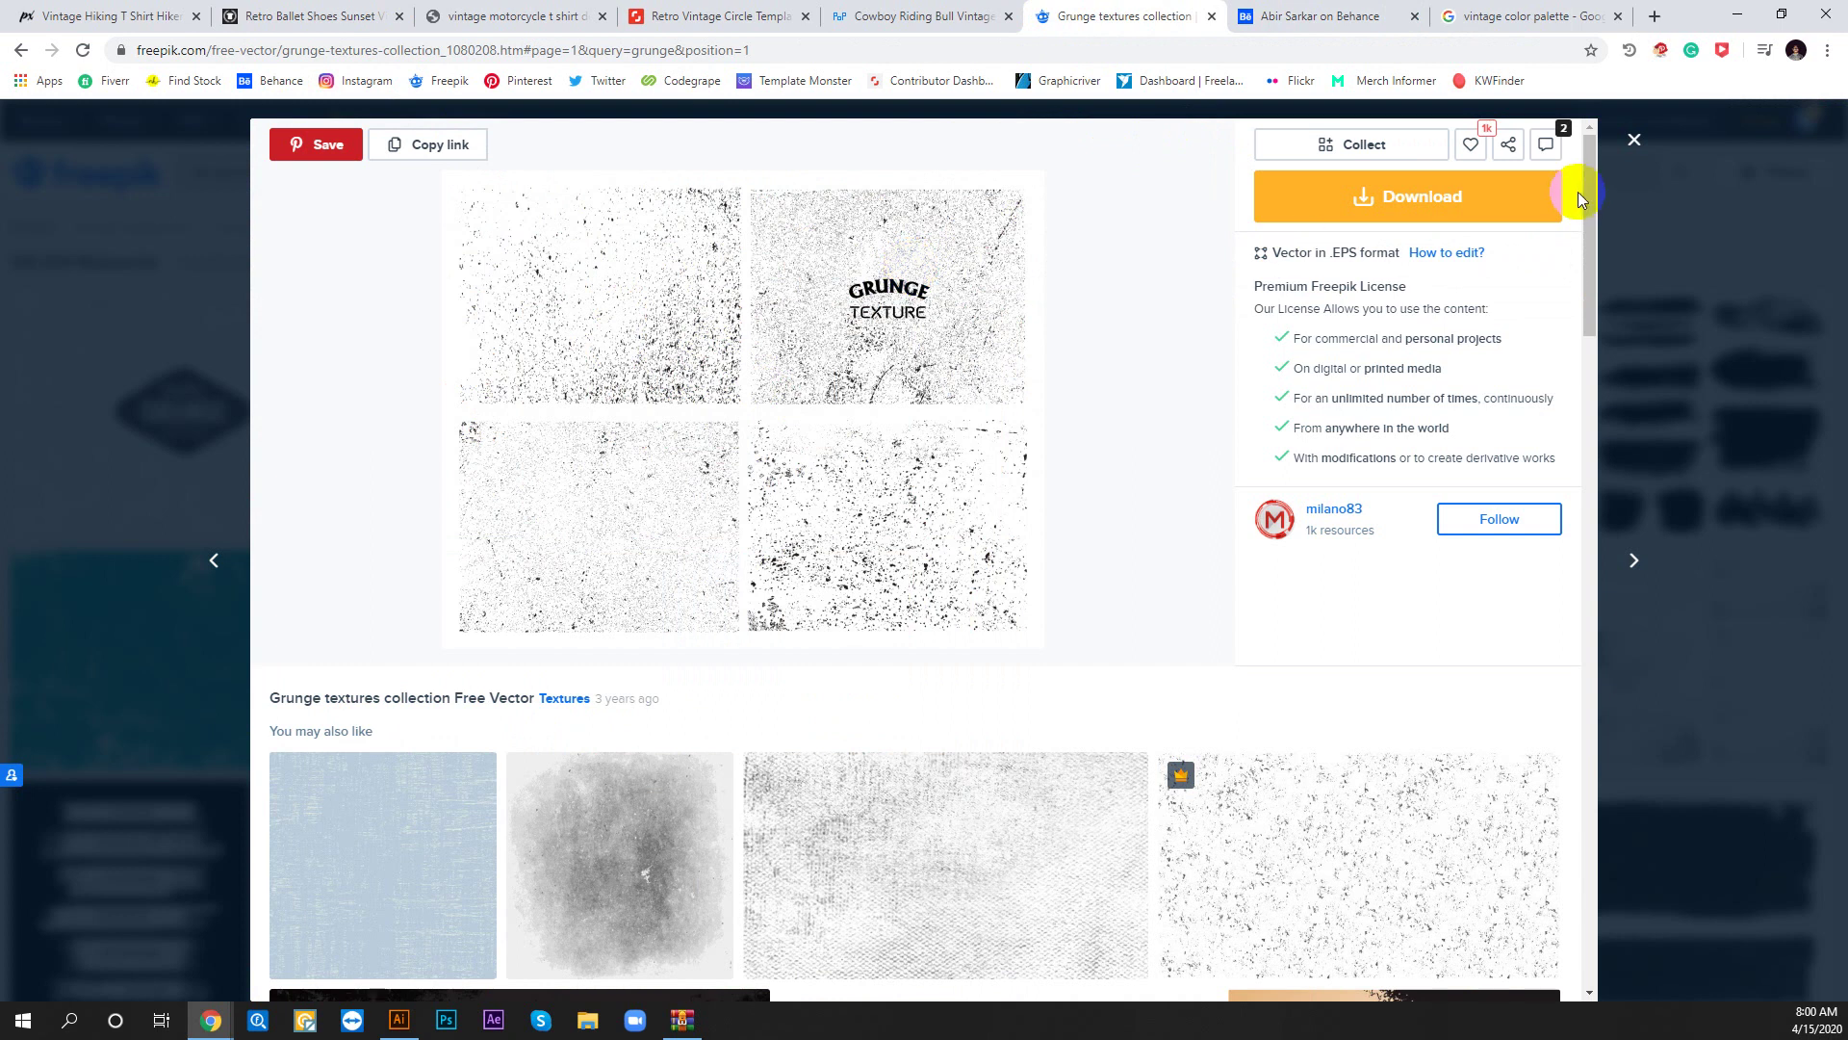
click(1639, 140)
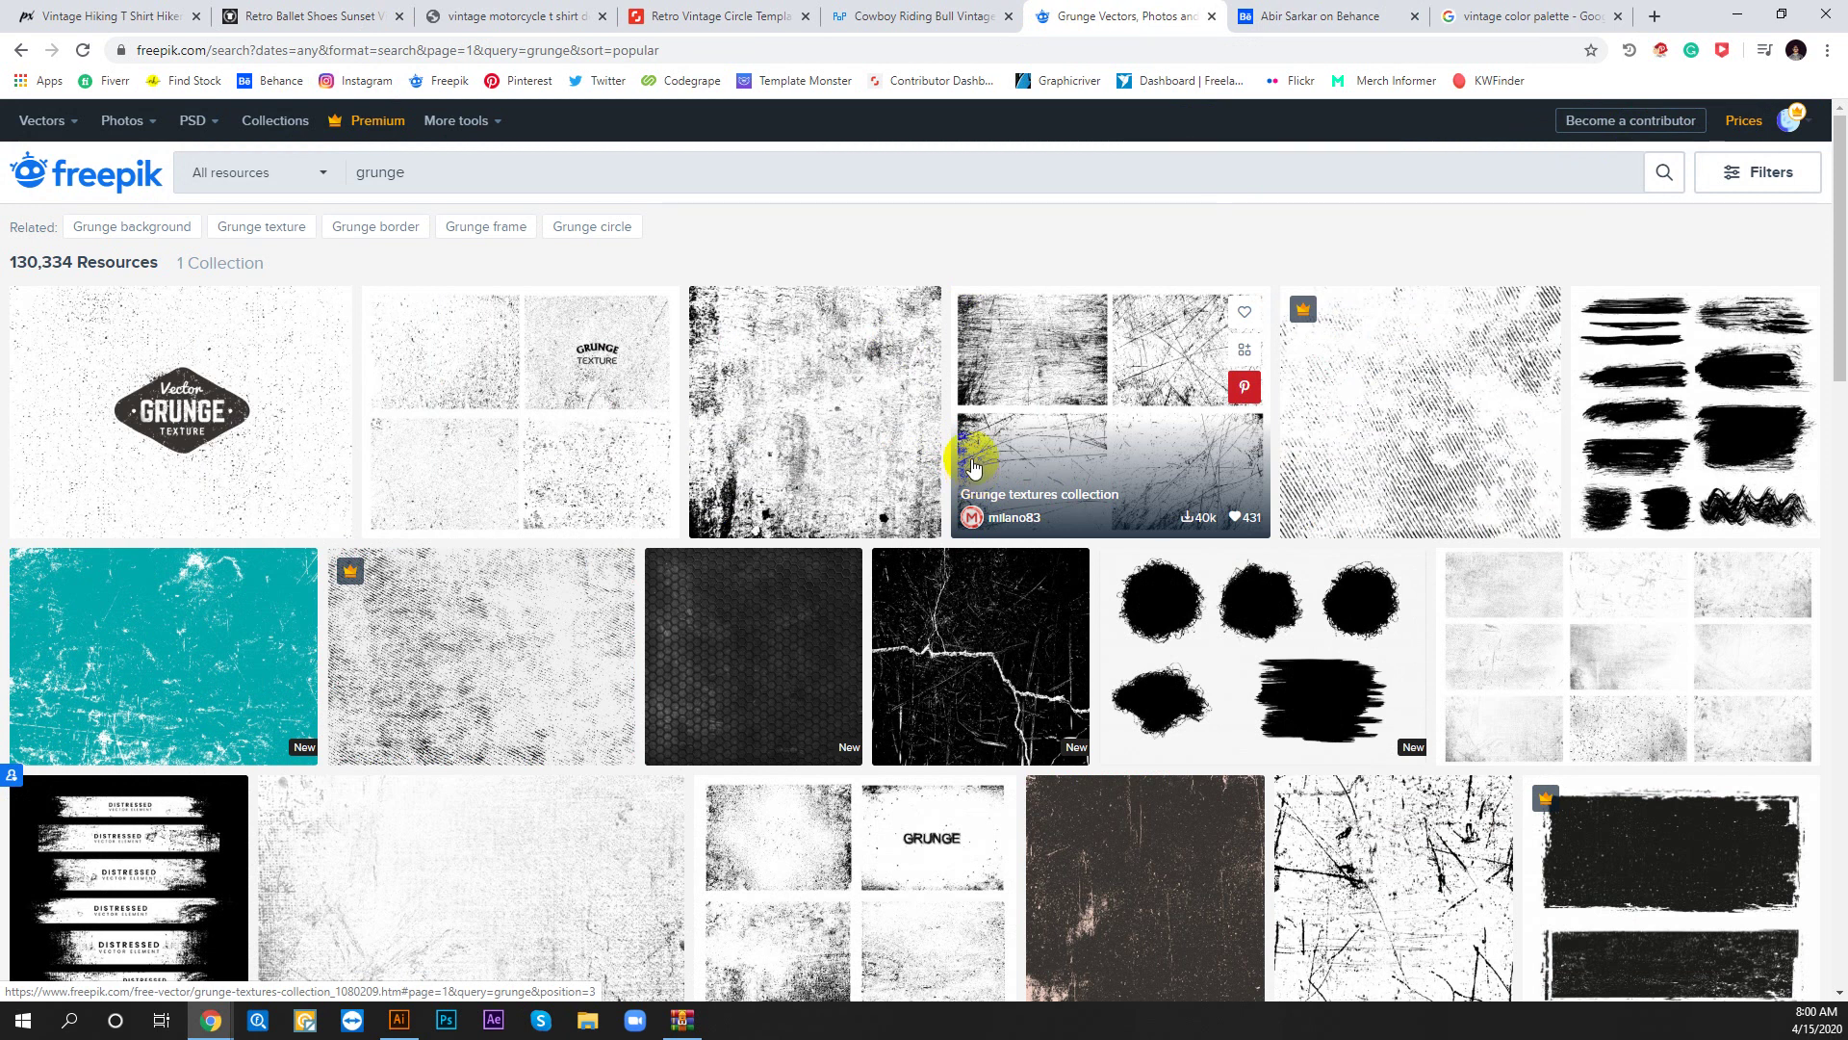
click(1737, 14)
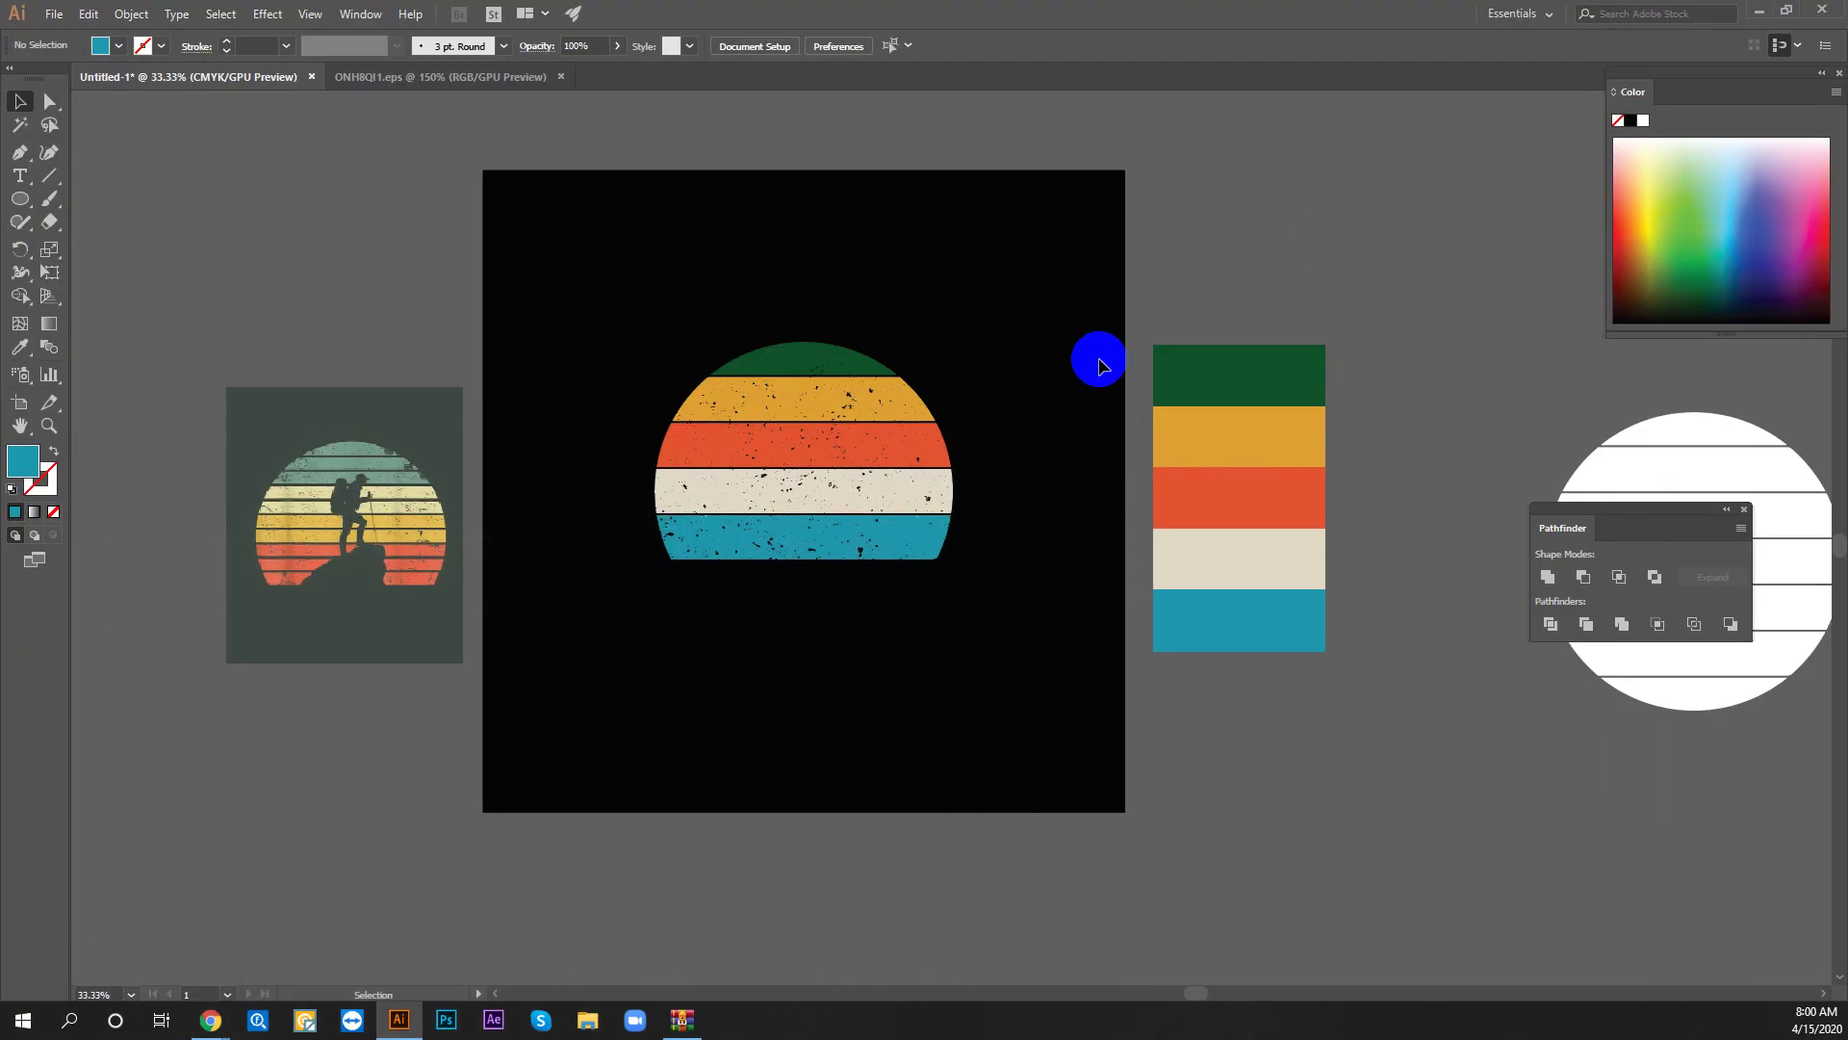